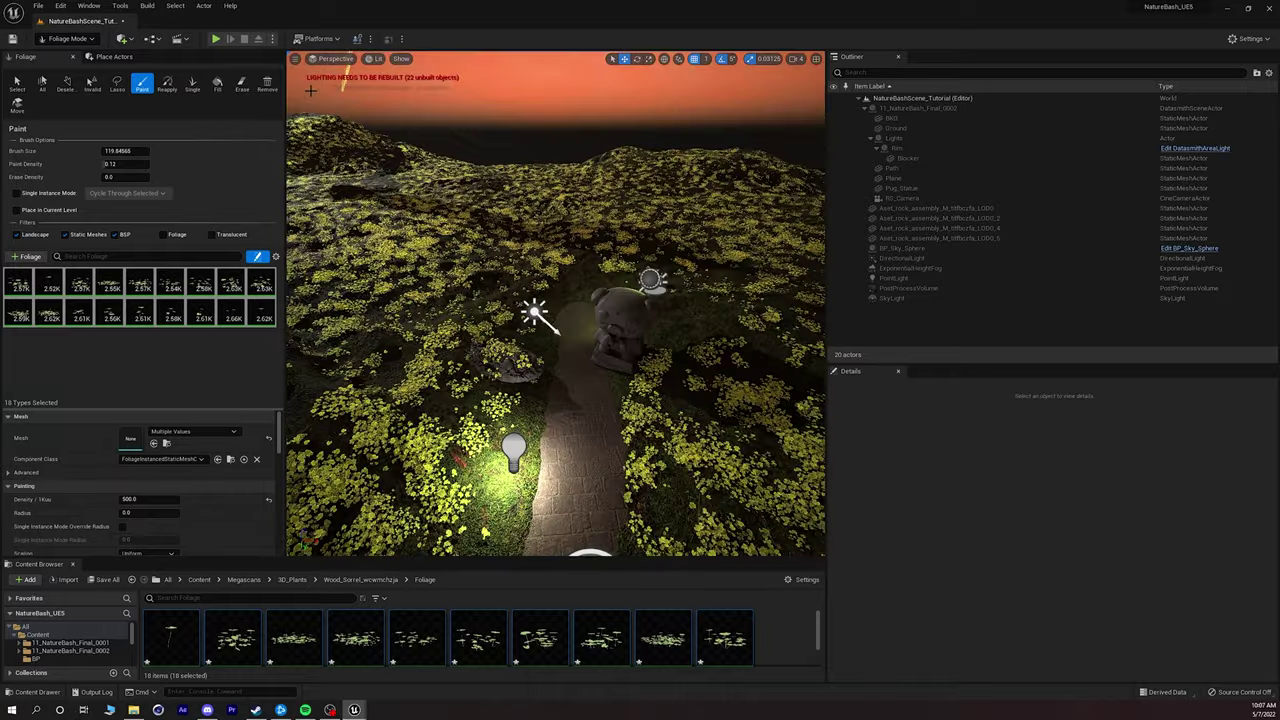
Switch the Unreal viewport from the free perspective to the scene camera's view.
click(336, 58)
click(345, 171)
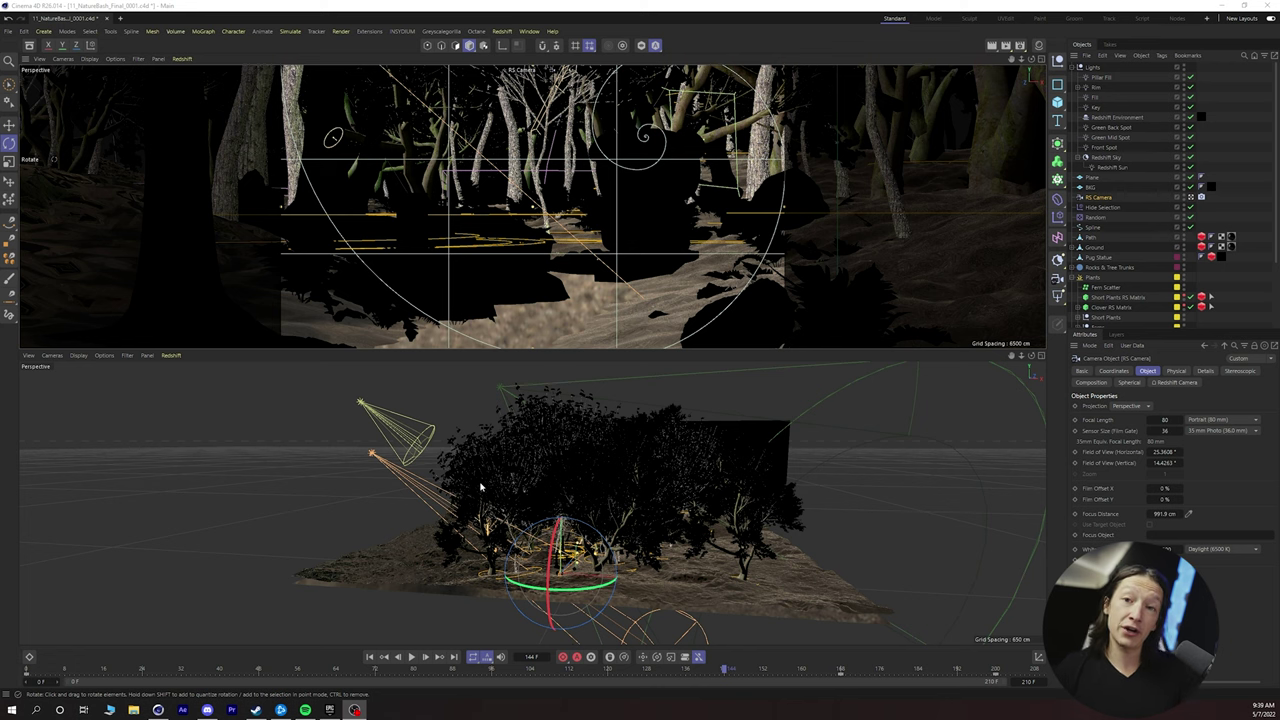
Examine the forest scene in Cinema 4D from several angles, including the ground, trees, path and lights.
drag(480, 503, 508, 486)
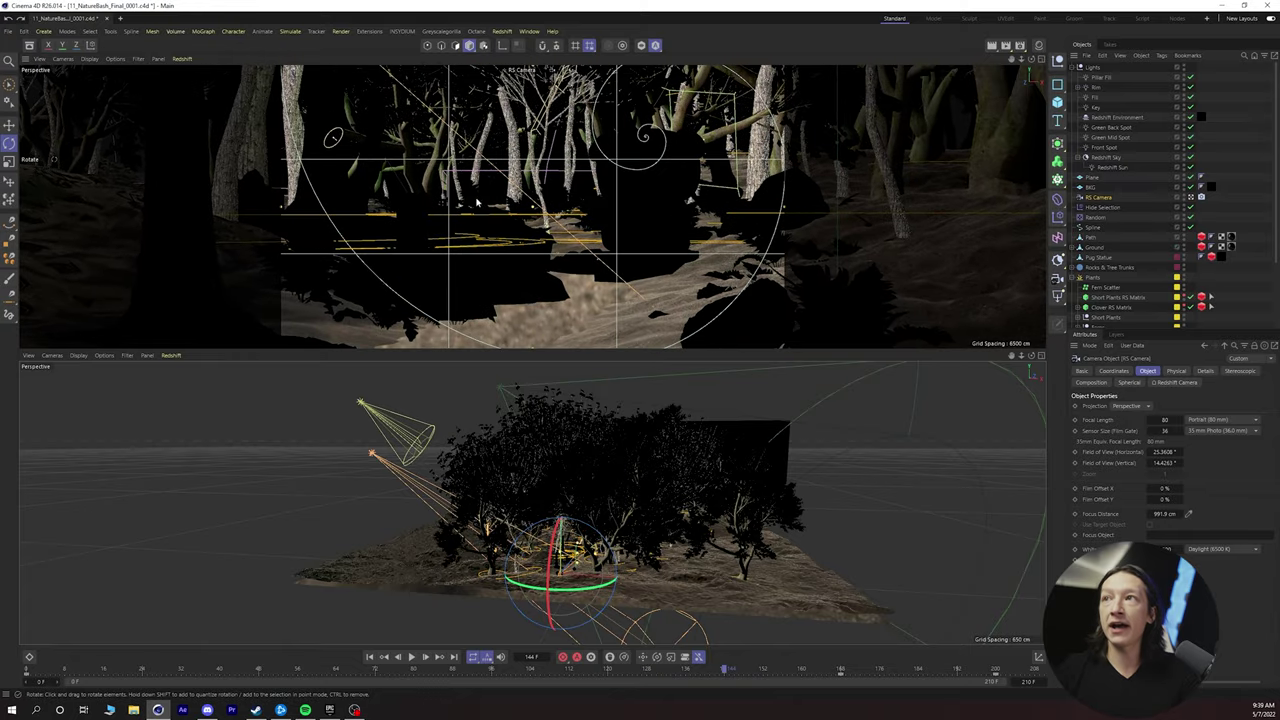
click(527, 472)
alt+middle_drag(526, 474, 595, 479)
alt+drag(530, 495, 720, 505)
alt+right_drag(486, 534, 600, 534)
alt+middle_drag(484, 534, 340, 473)
alt+drag(532, 501, 328, 505)
alt+right_drag(329, 505, 383, 525)
mouse_move(383, 525)
alt+mouse_down()
mouse_move(351, 541)
mouse_move(394, 535)
mouse_move(374, 533)
alt+mouse_up()
alt+right_drag(391, 501, 346, 510)
alt+drag(345, 510, 381, 526)
alt+right_drag(382, 525, 536, 506)
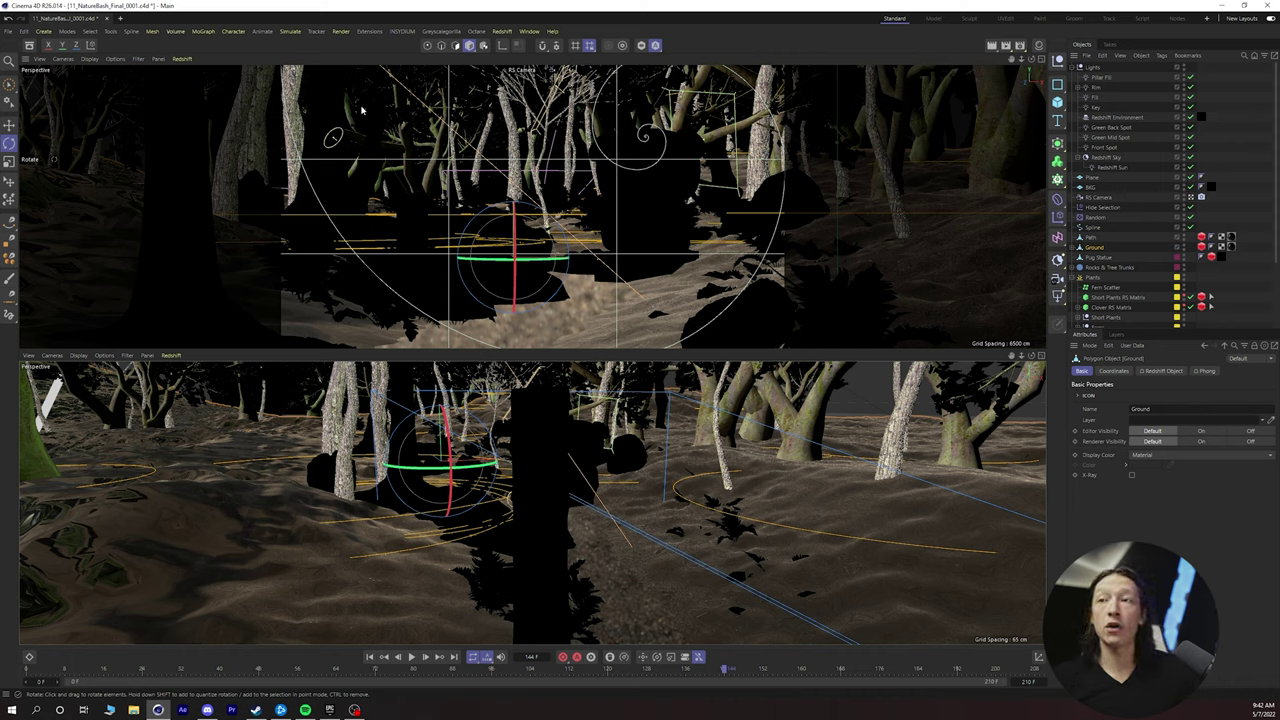
Open the project settings and review the Cineware cache options, the project scale and the frame rate.
key(ctrl+d)
click(1116, 371)
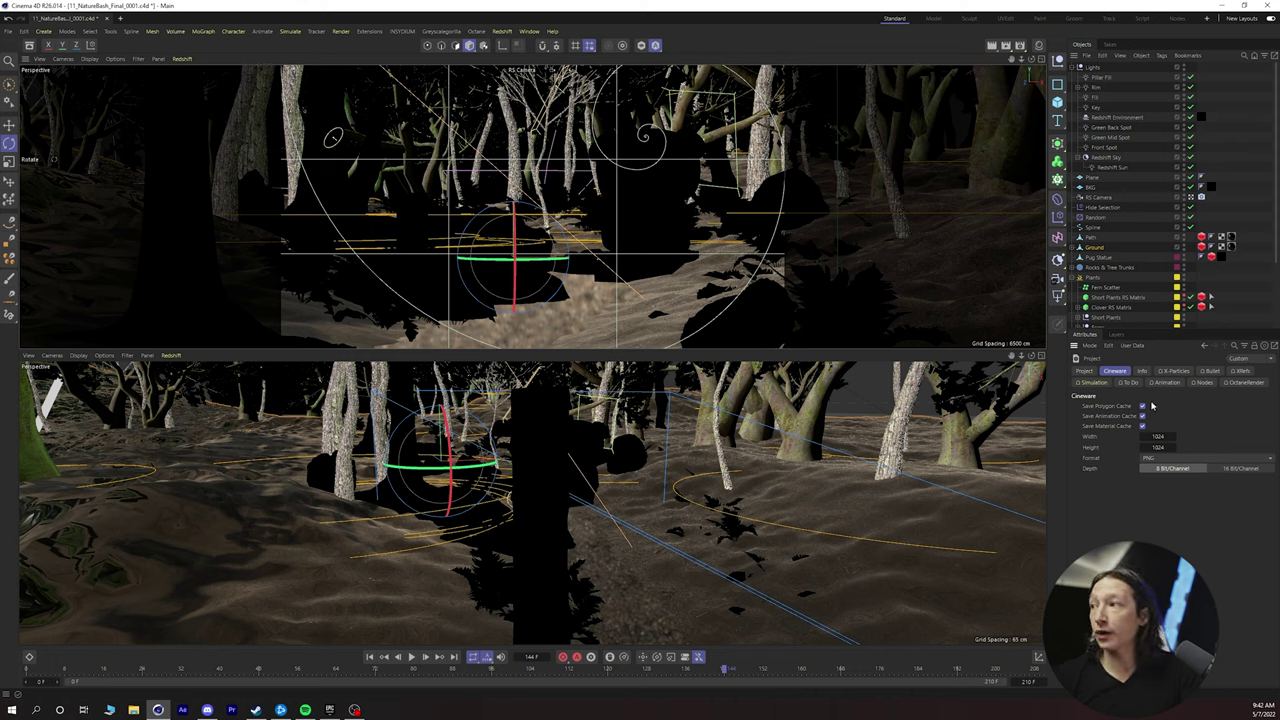
click(1084, 371)
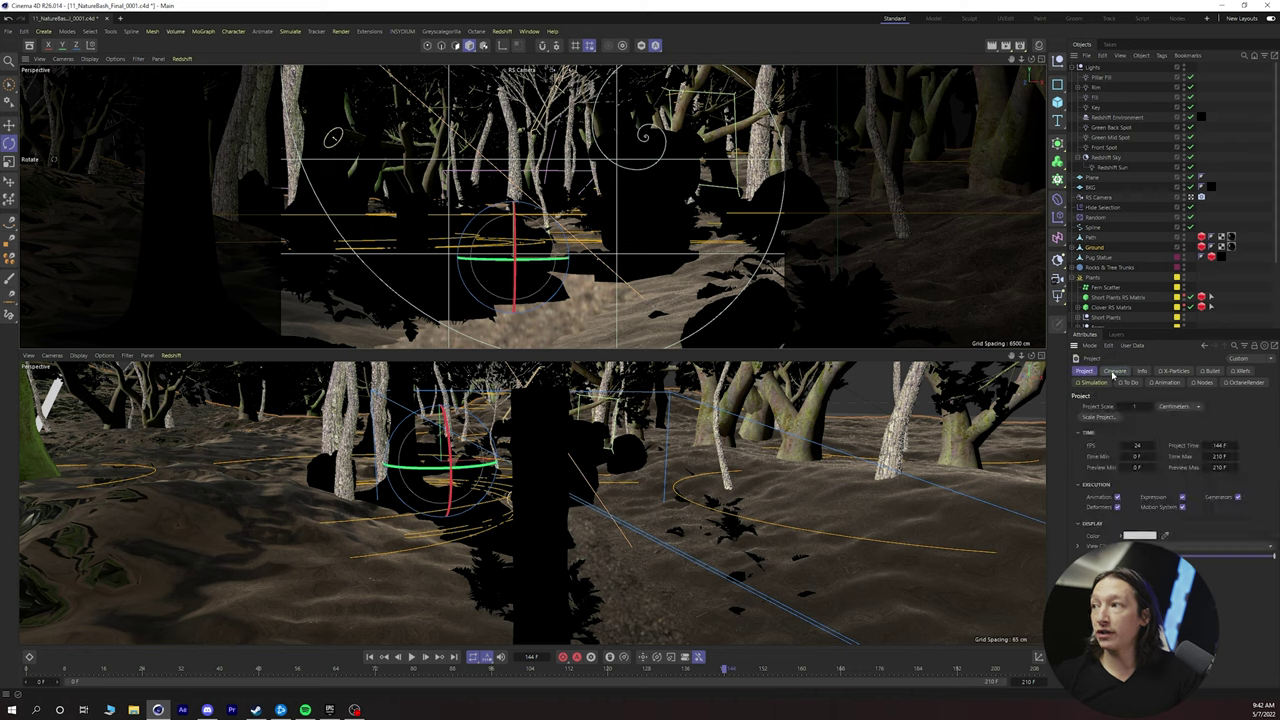
click(1114, 373)
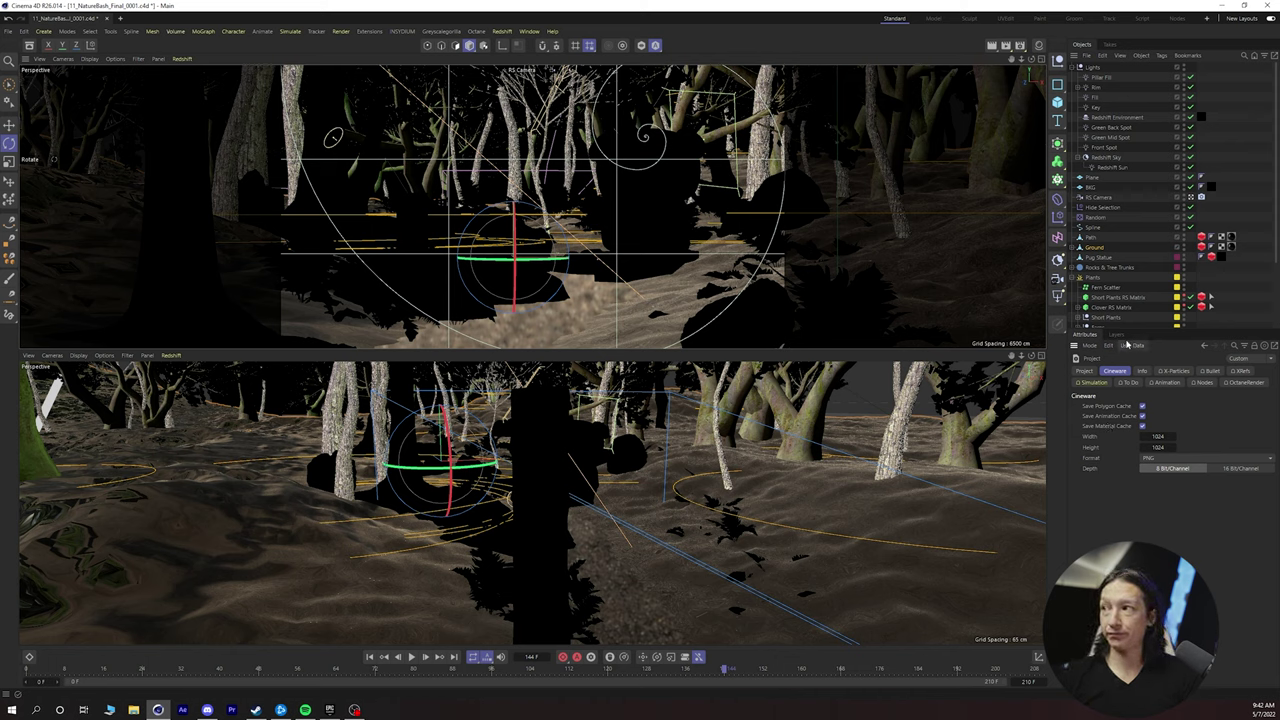
click(1085, 371)
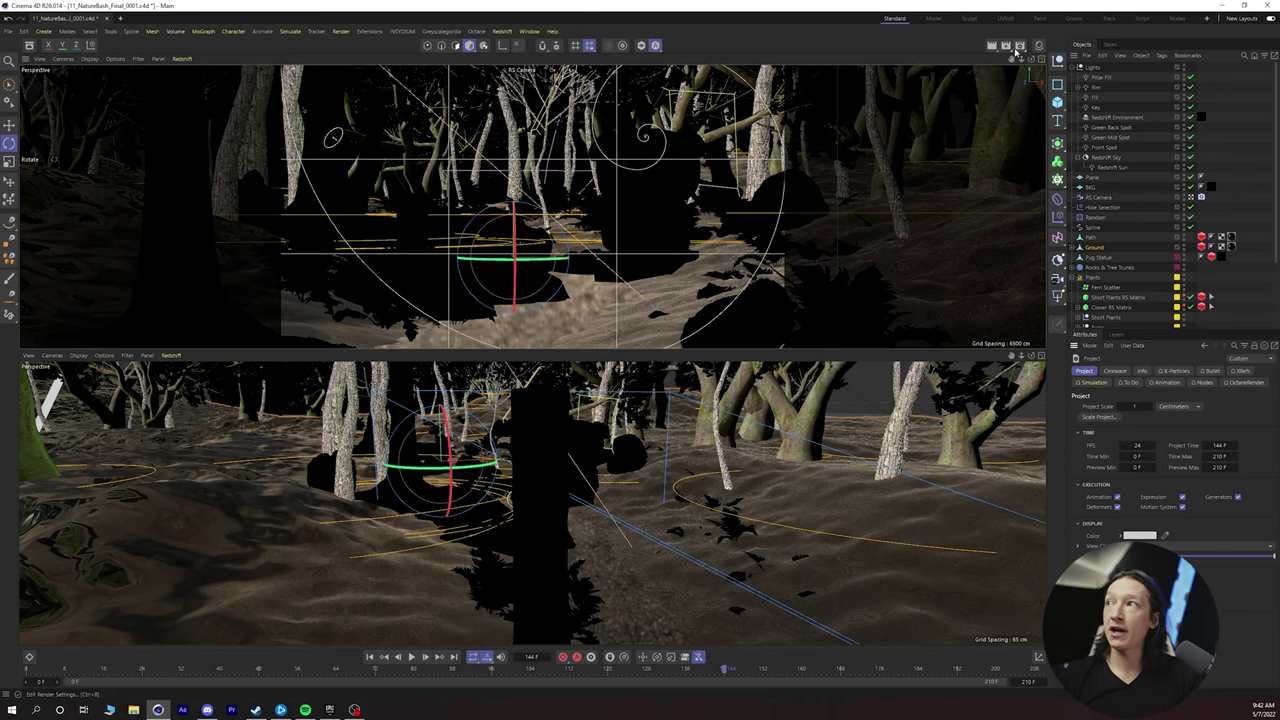
Open the render settings, check the output resolution and frame rate, and close them again.
click(1021, 45)
drag(1010, 44, 719, 77)
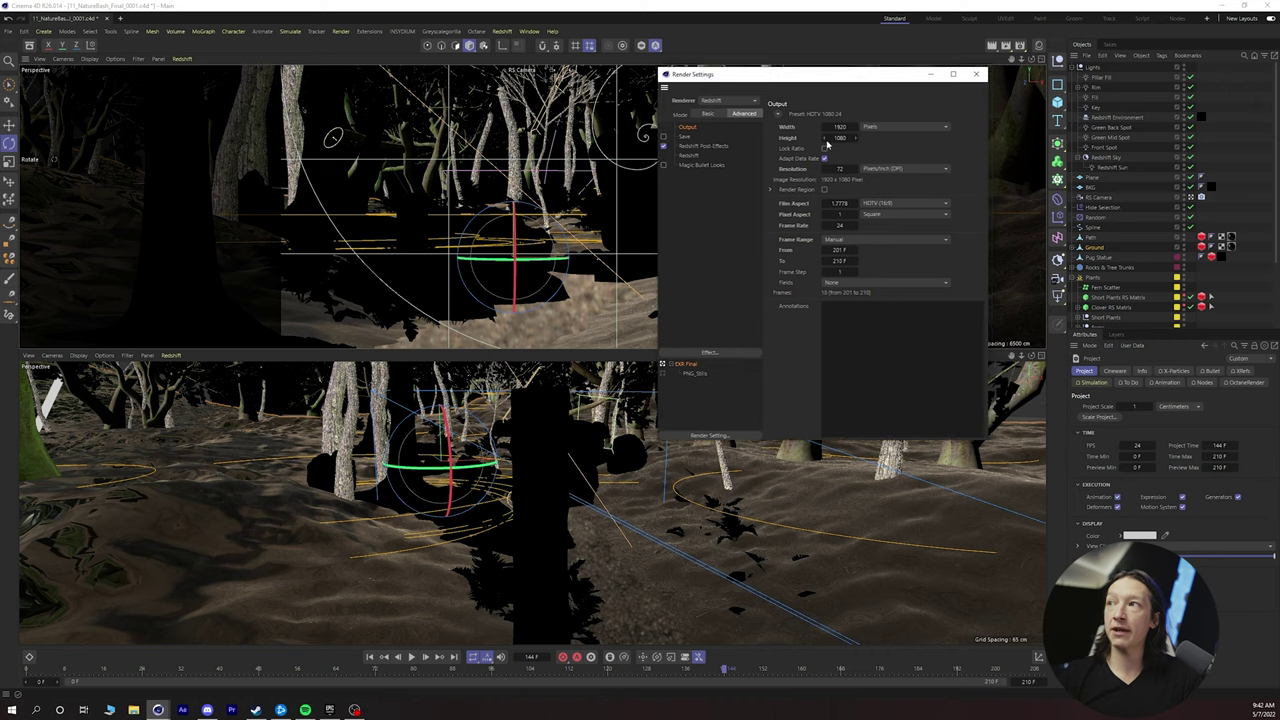
double_click(840, 127)
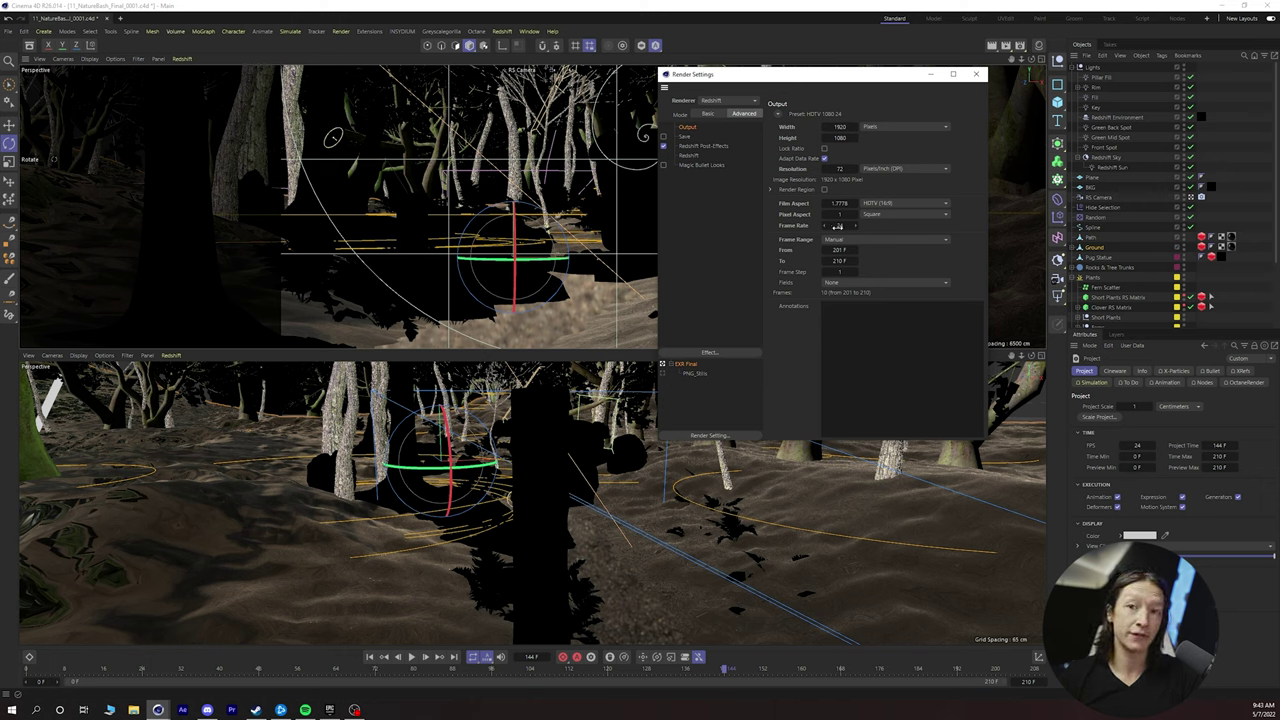
click(976, 74)
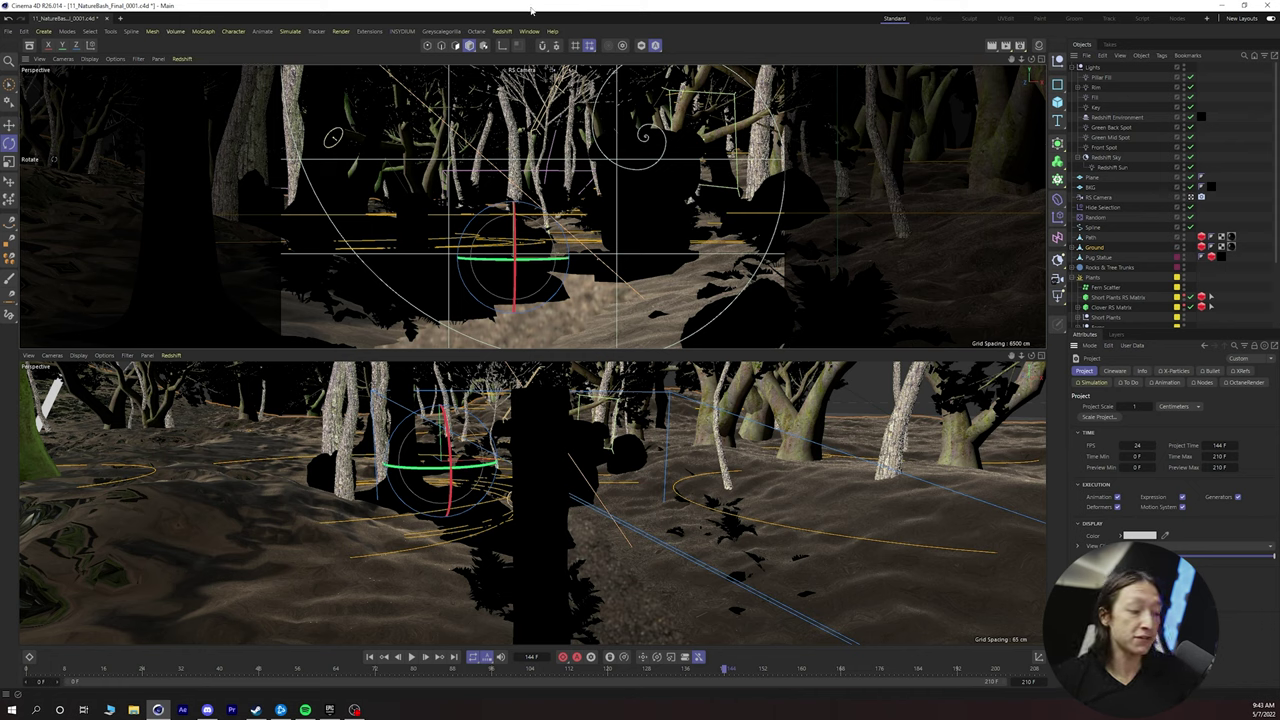
Save the Cinema 4D scene as a new version named 11_NatureBash_Final_0002.c4d.
key(ctrl+alt+s)
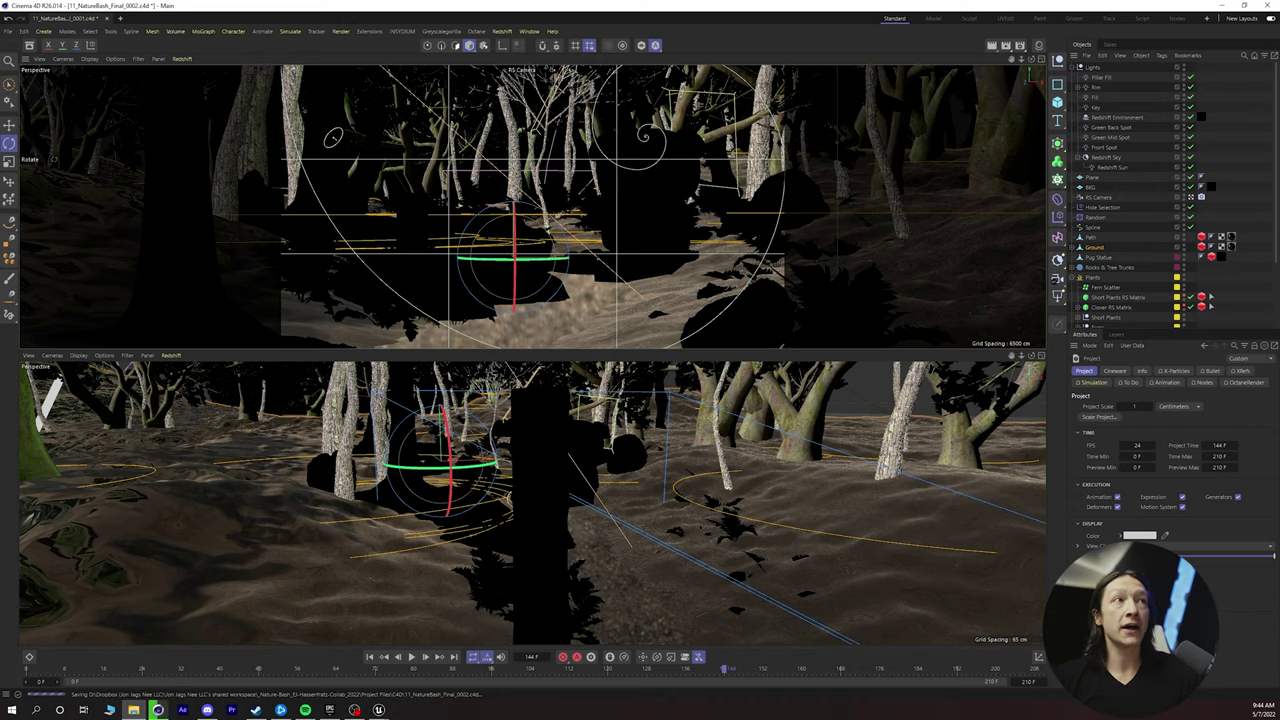
Check the NatureBash_UE5 project folder in File Explorer and the engine versions in the Epic Games Launcher, and return to Unreal Engine.
click(133, 710)
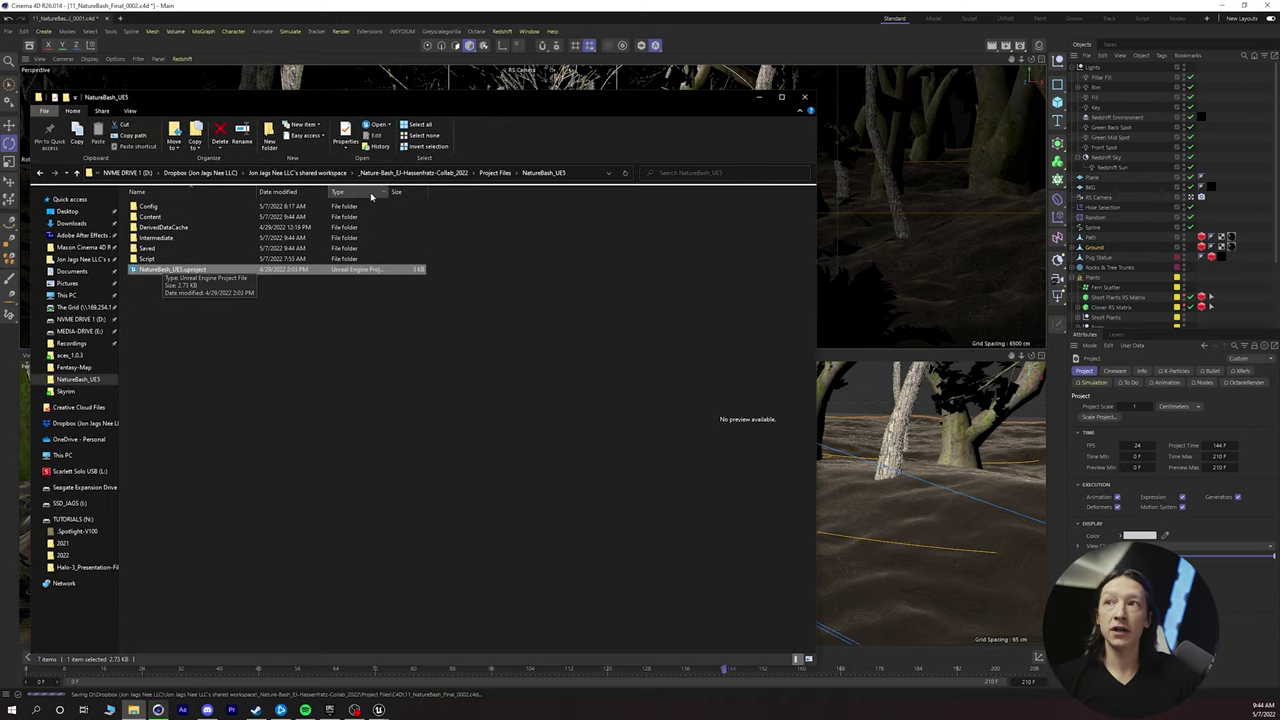
click(329, 709)
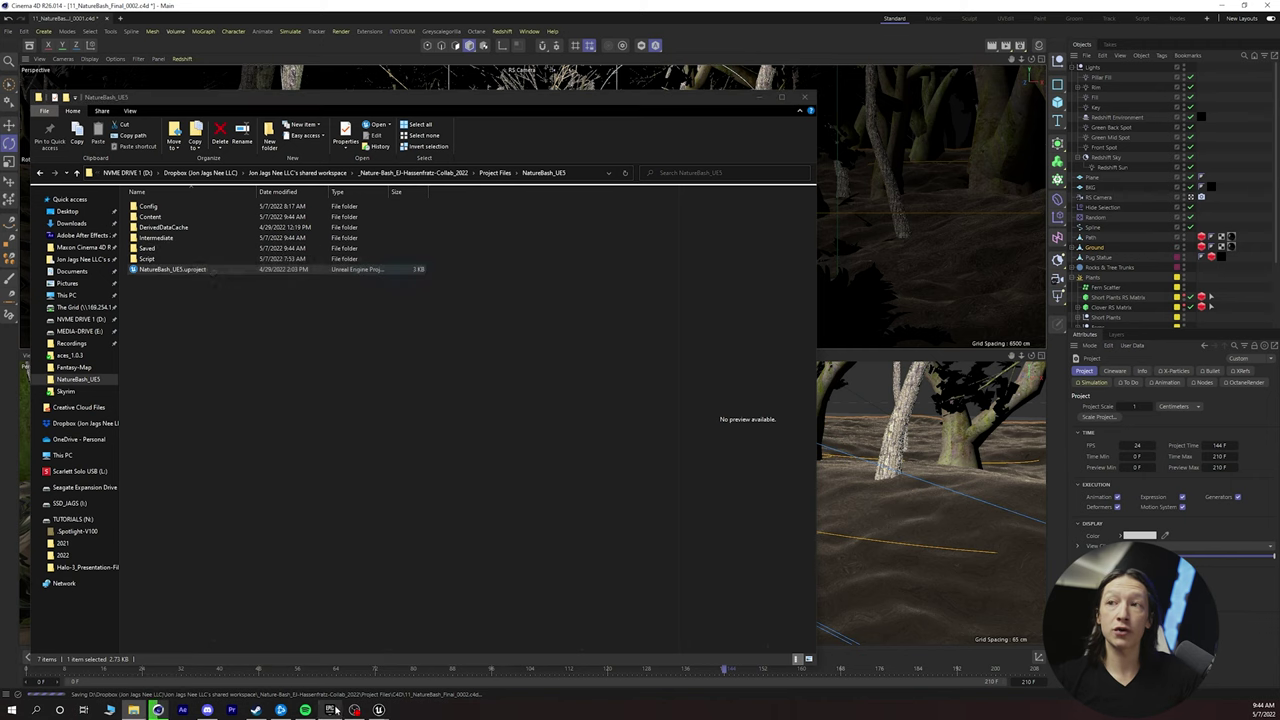
click(463, 126)
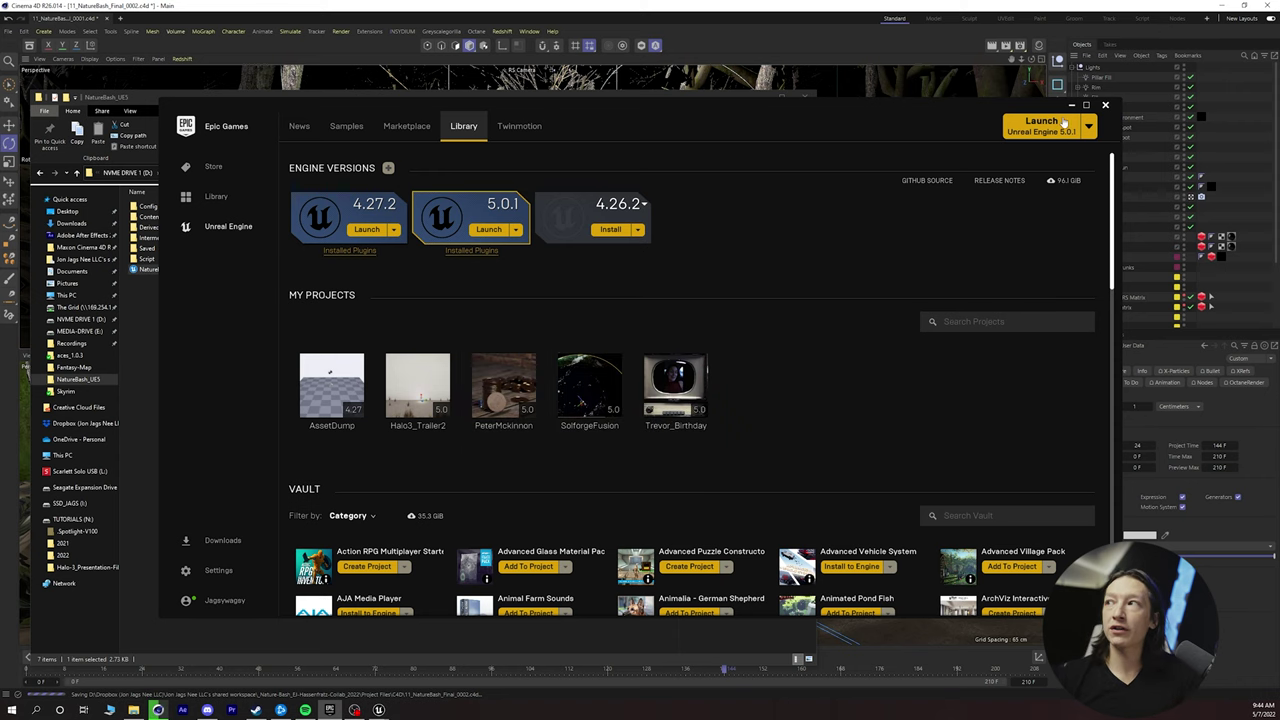
click(1071, 104)
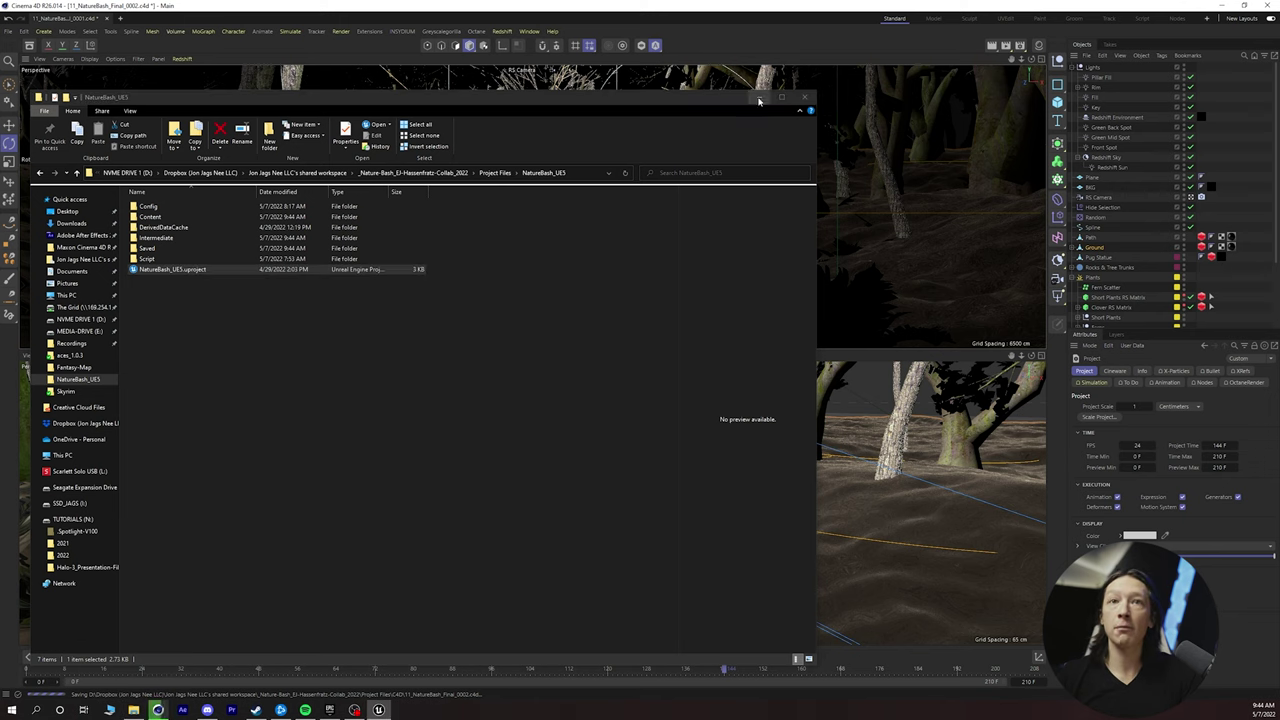
click(758, 97)
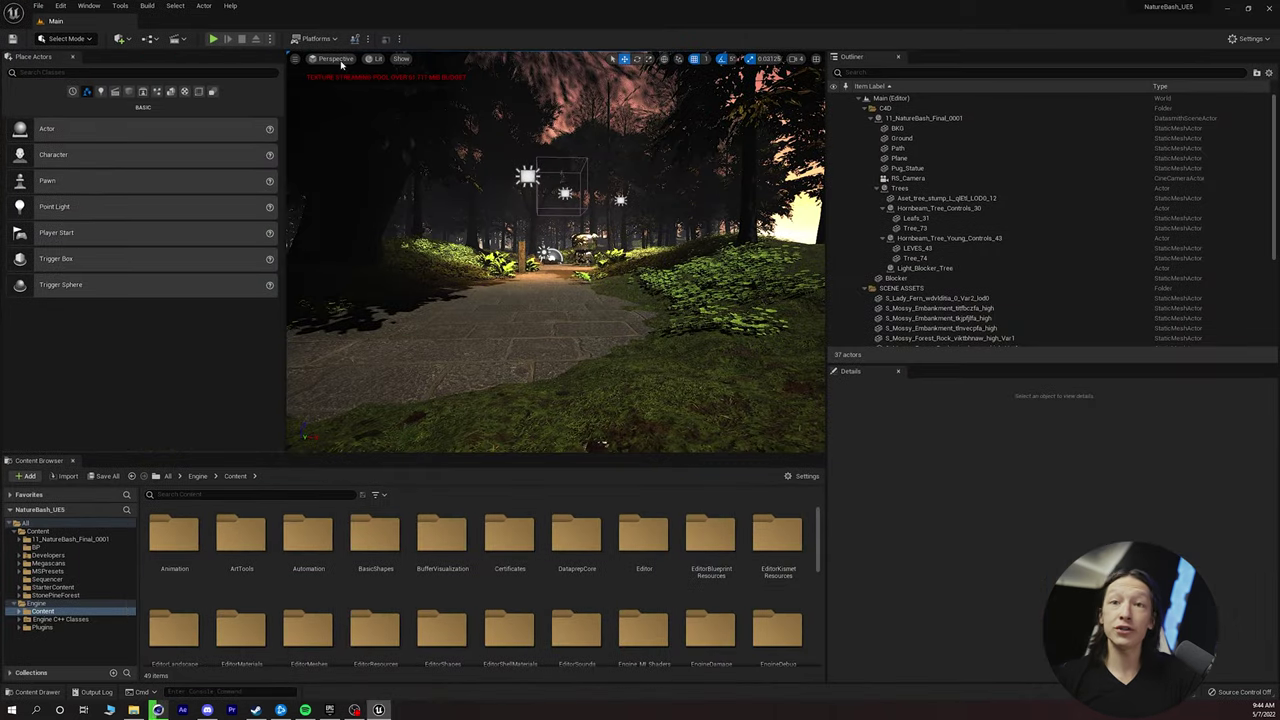
View the finished Main level through RS_Camera and select the ground plane in front of the statue.
click(336, 59)
click(350, 172)
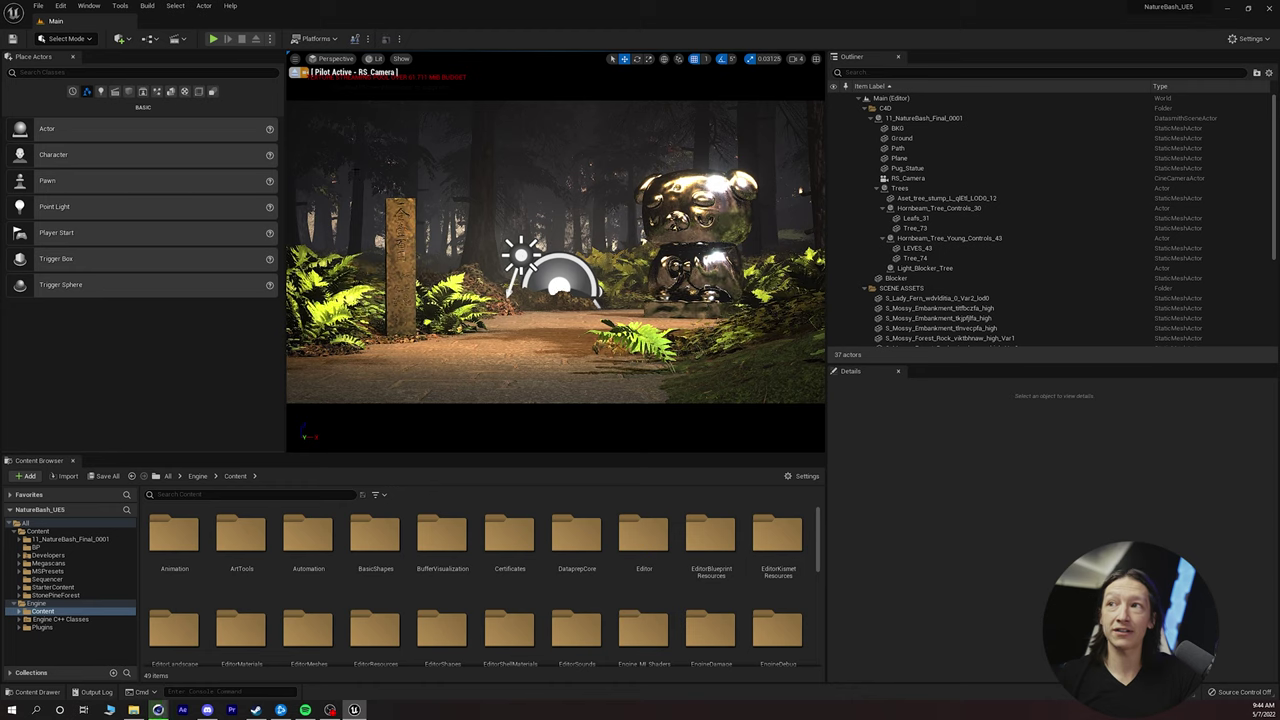
click(490, 378)
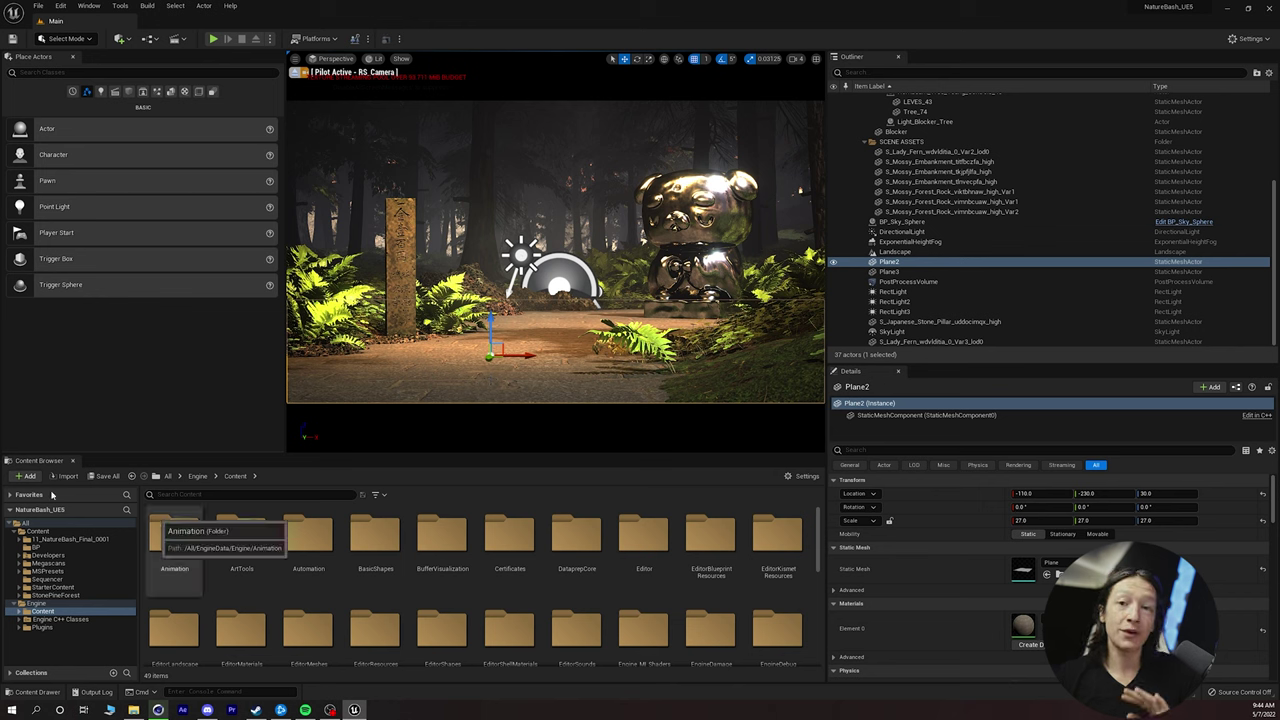
Browse to the project's Content folder and open the NatureBashScene_Tutorial level.
scroll(360, 570, down, 2)
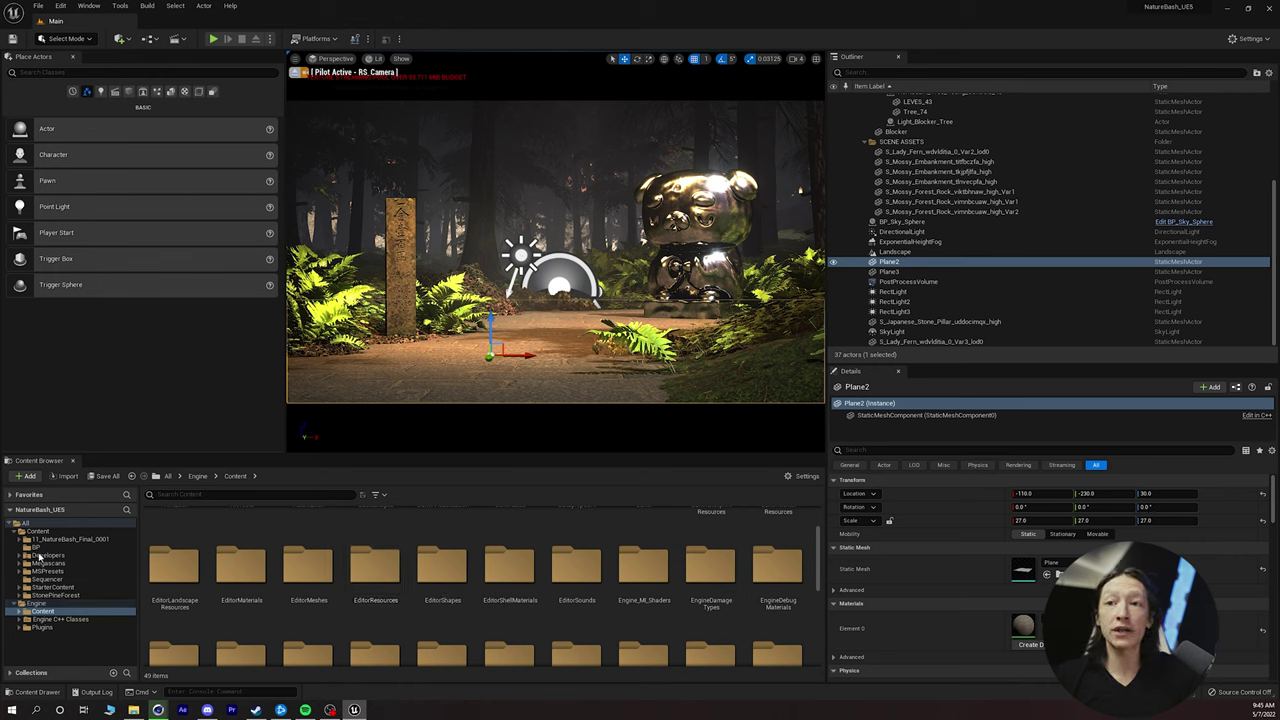
click(27, 524)
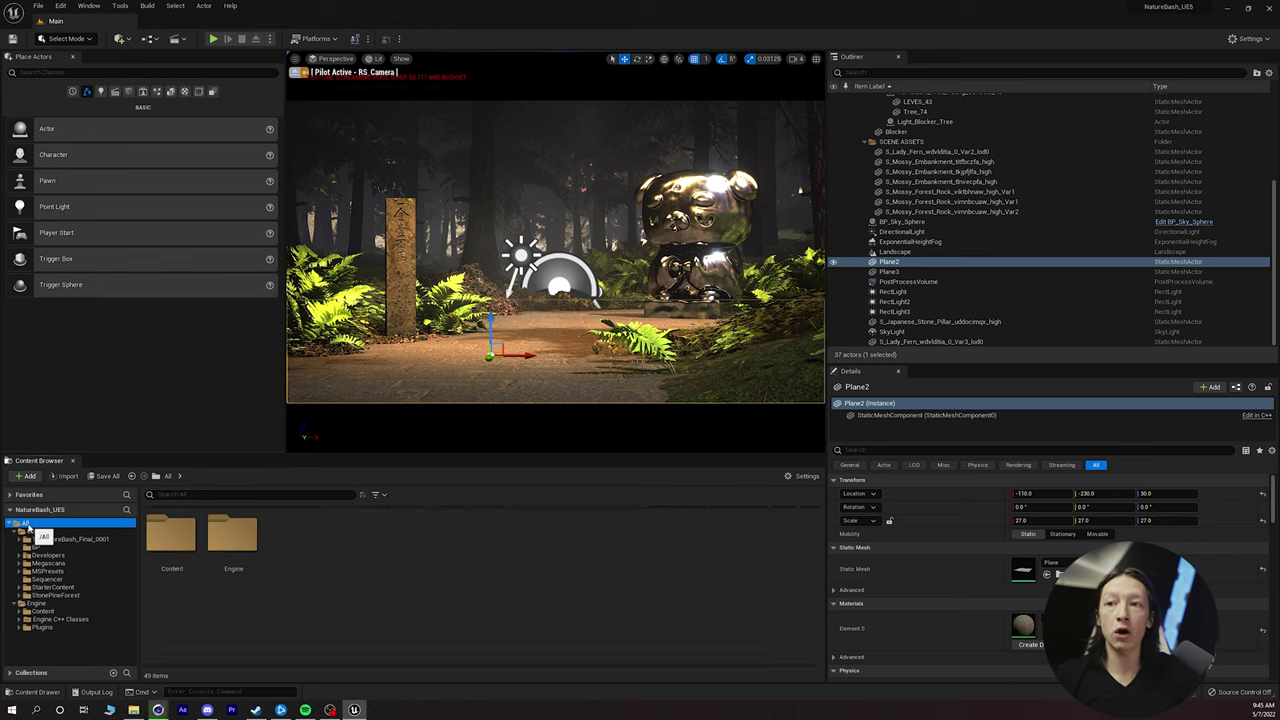
double_click(176, 538)
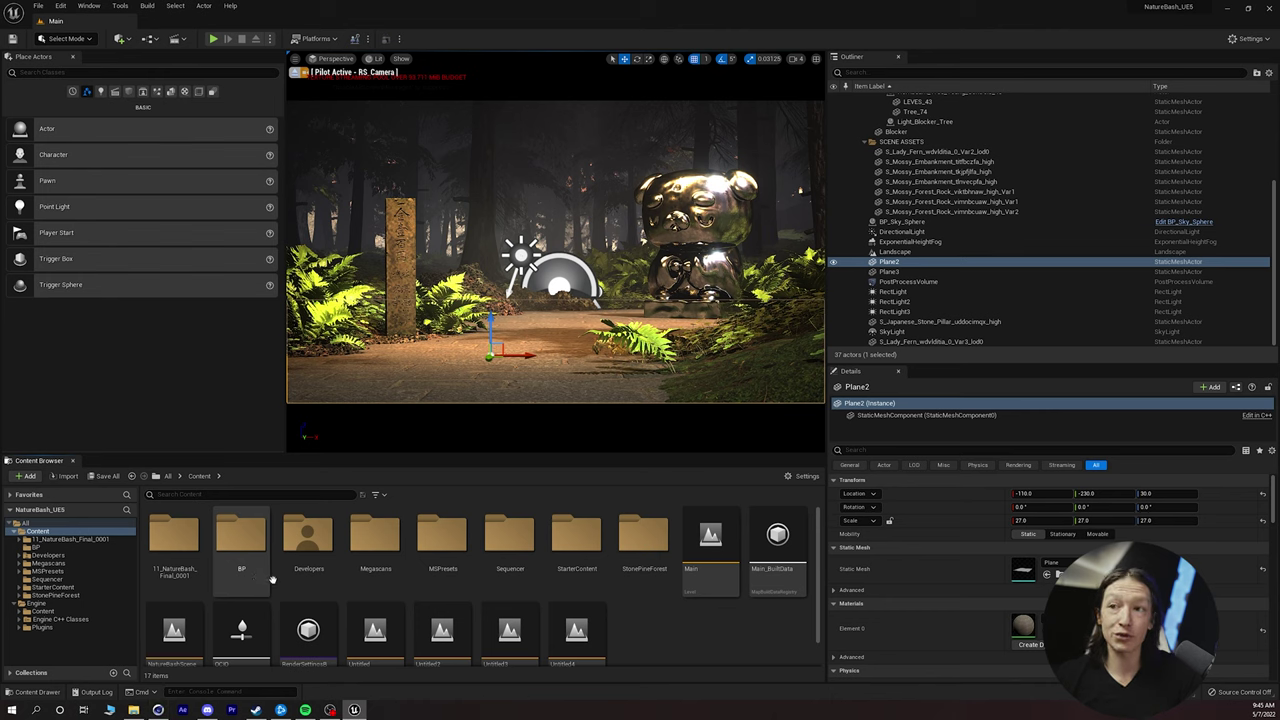
scroll(268, 585, down, 1)
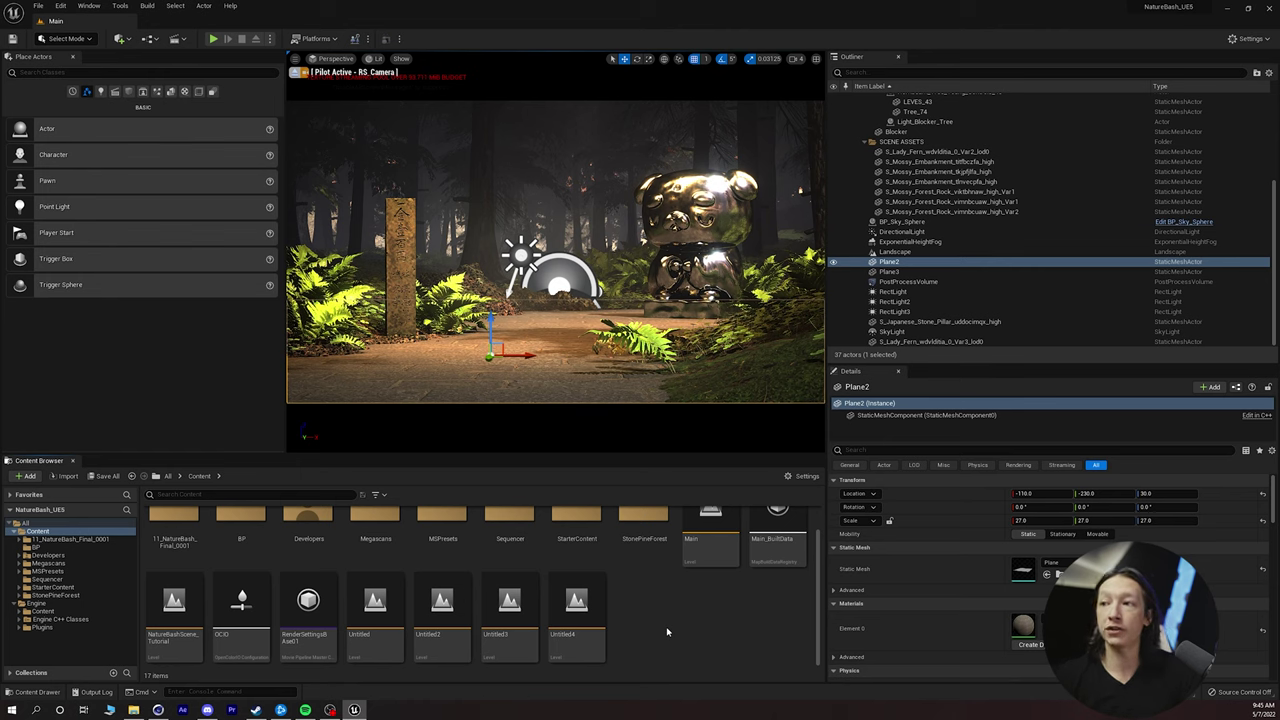
right_click(667, 631)
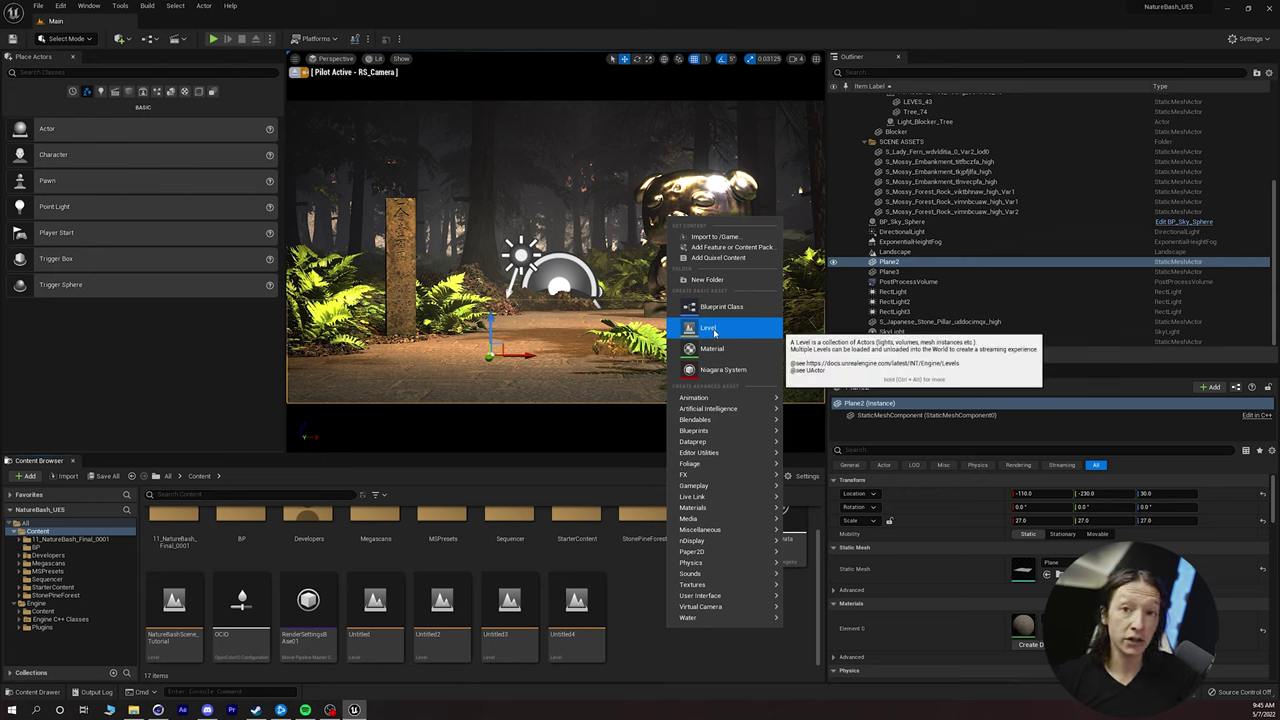
click(175, 600)
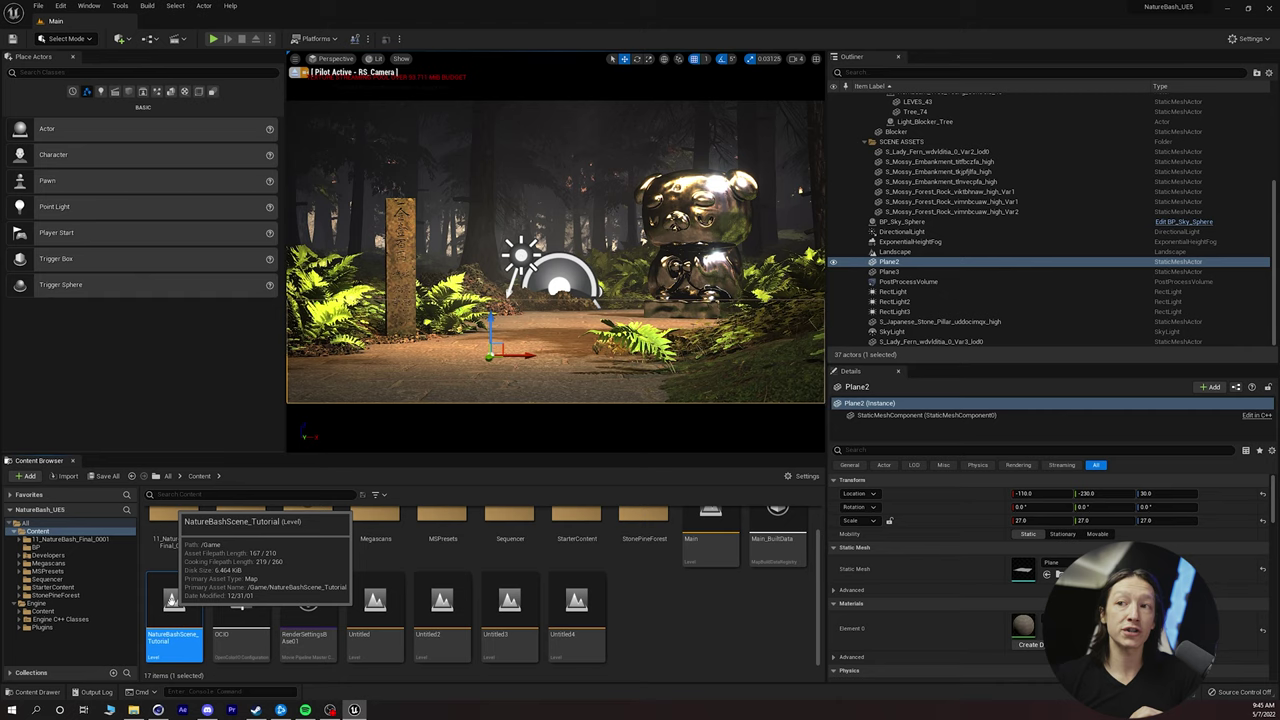
double_click(172, 600)
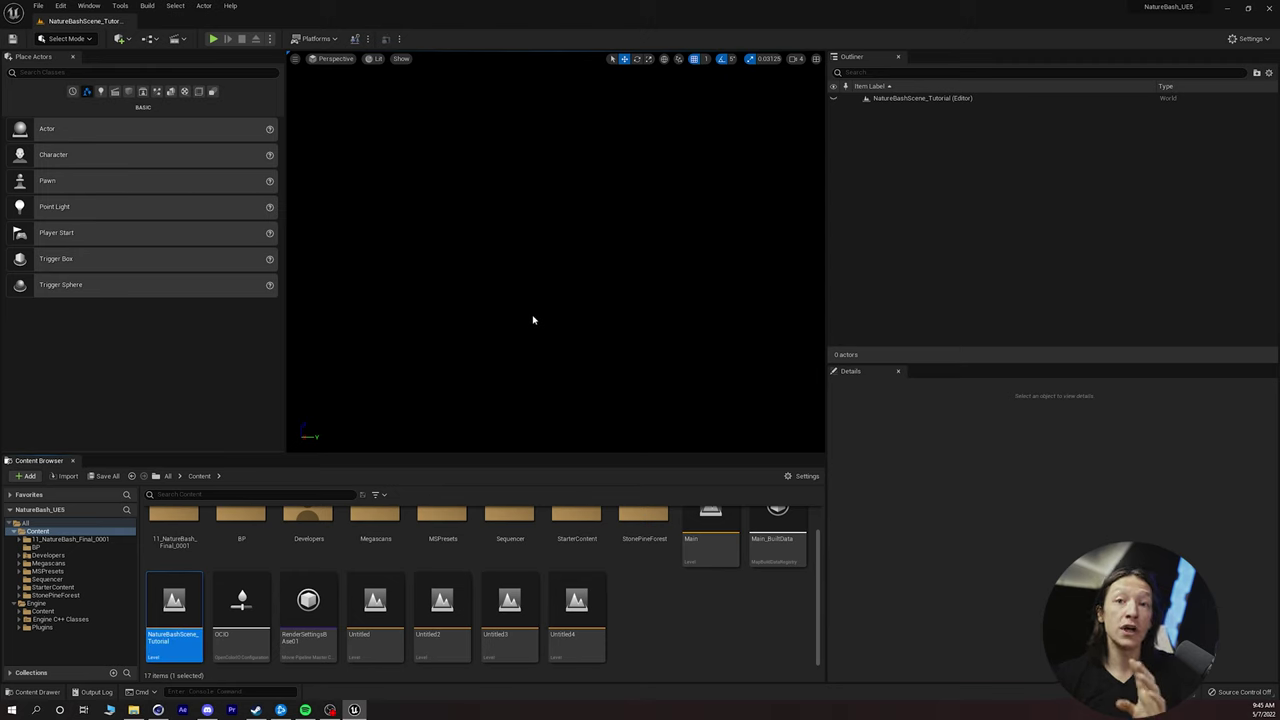
Search the plugins for "c4d" to check that the Datasmith C4D Importer is enabled, and close the plugin browser.
click(1248, 38)
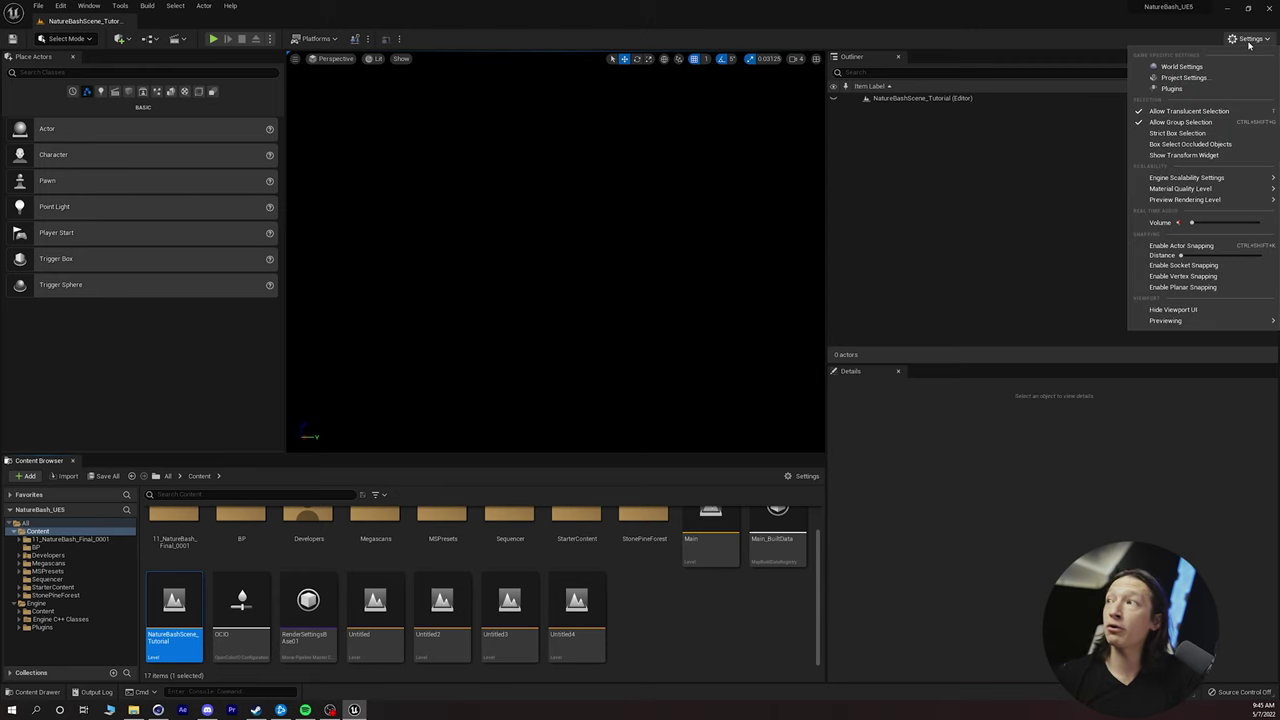
click(1172, 89)
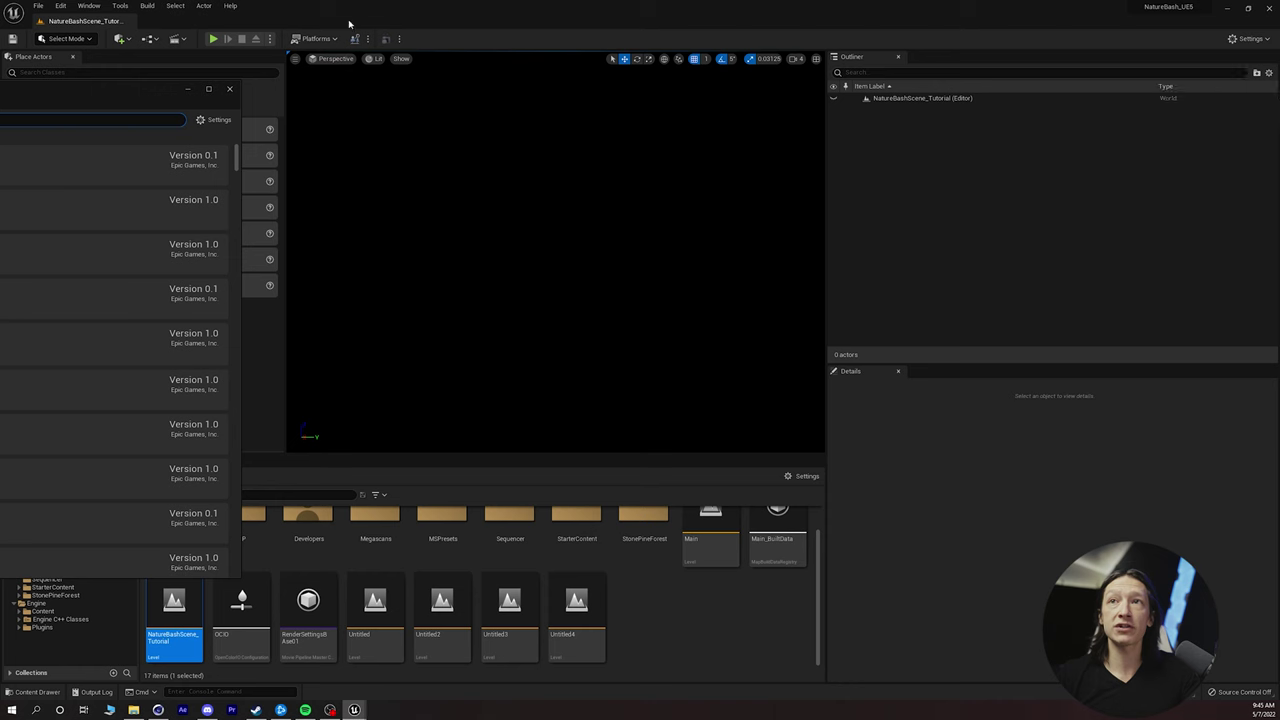
click(1248, 38)
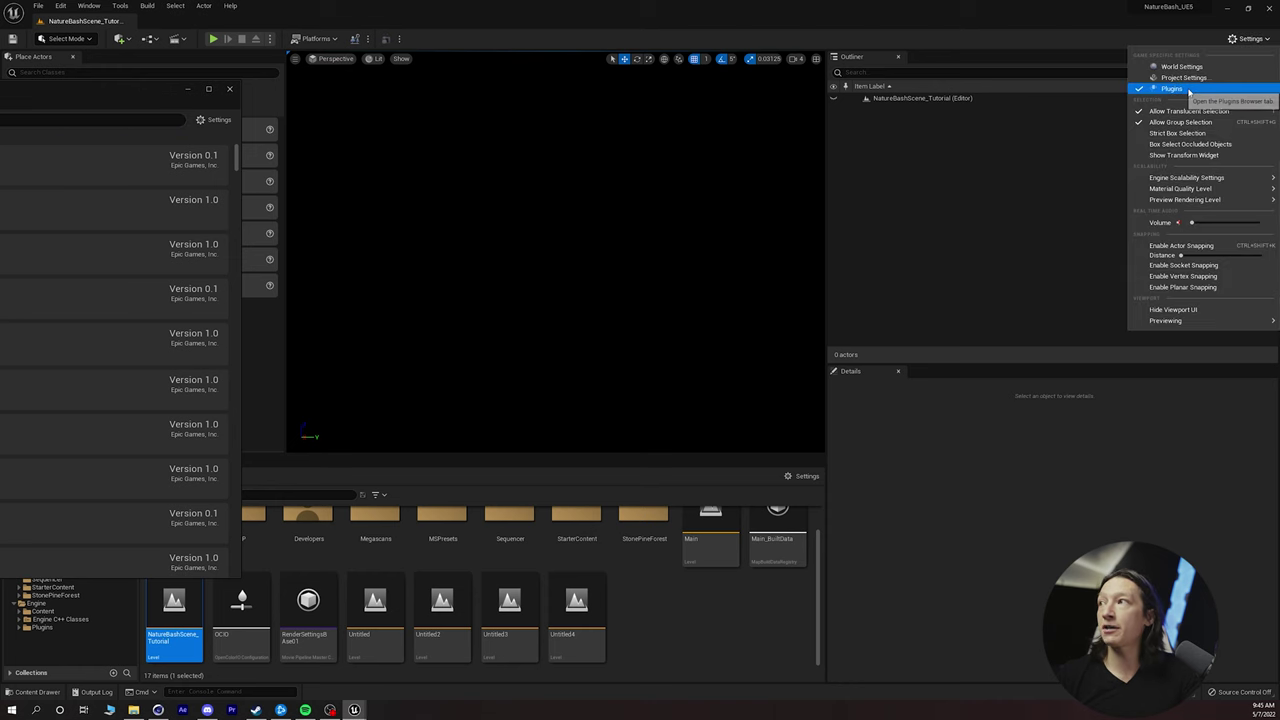
drag(28, 93, 834, 93)
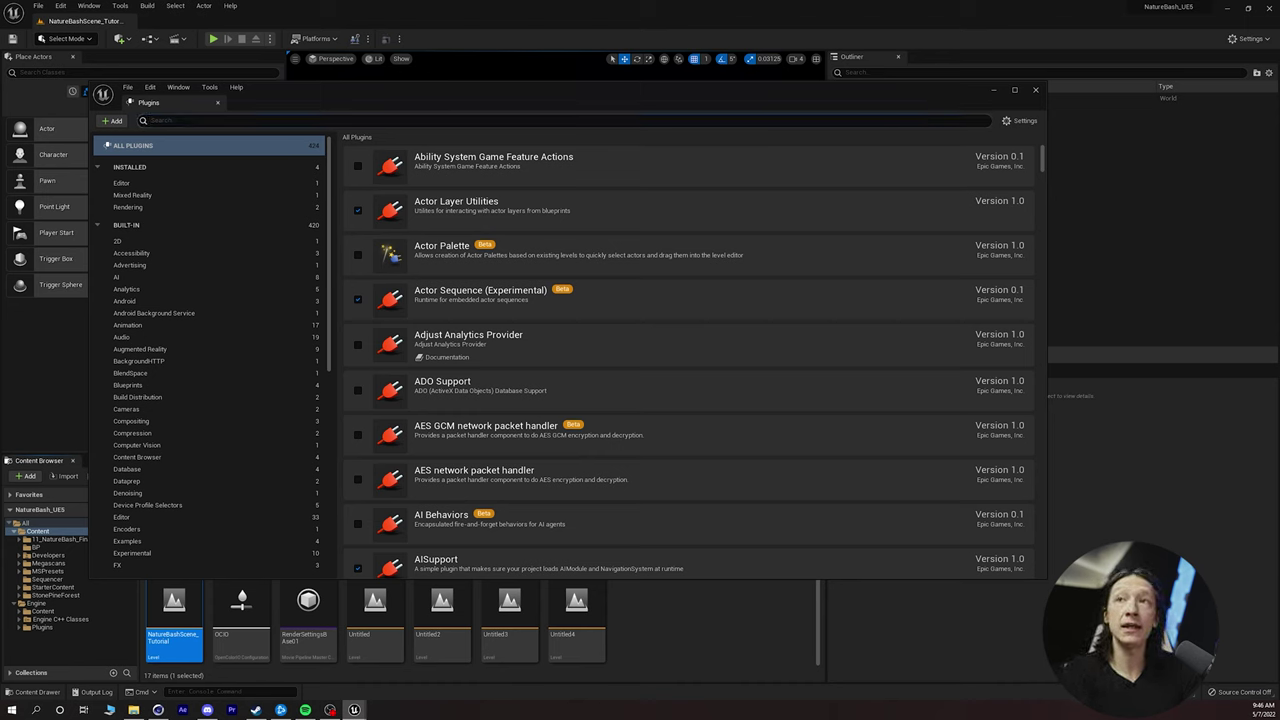
text(c4d)
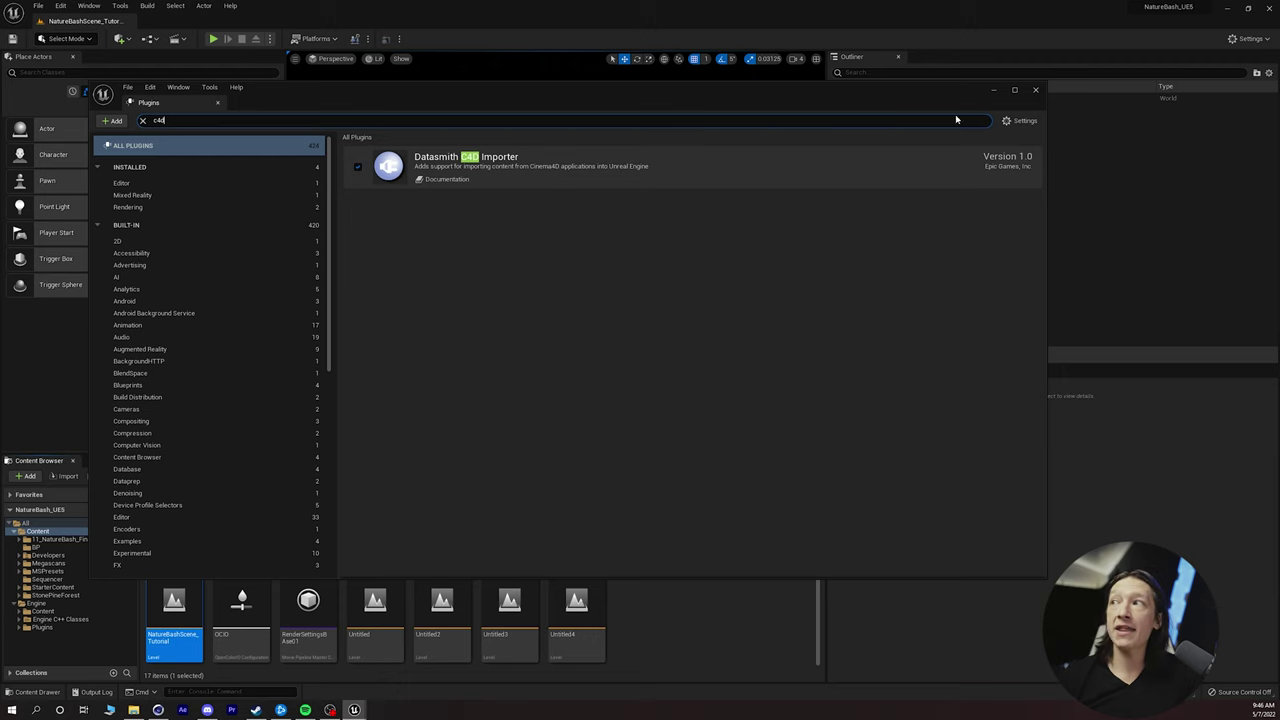
click(1036, 91)
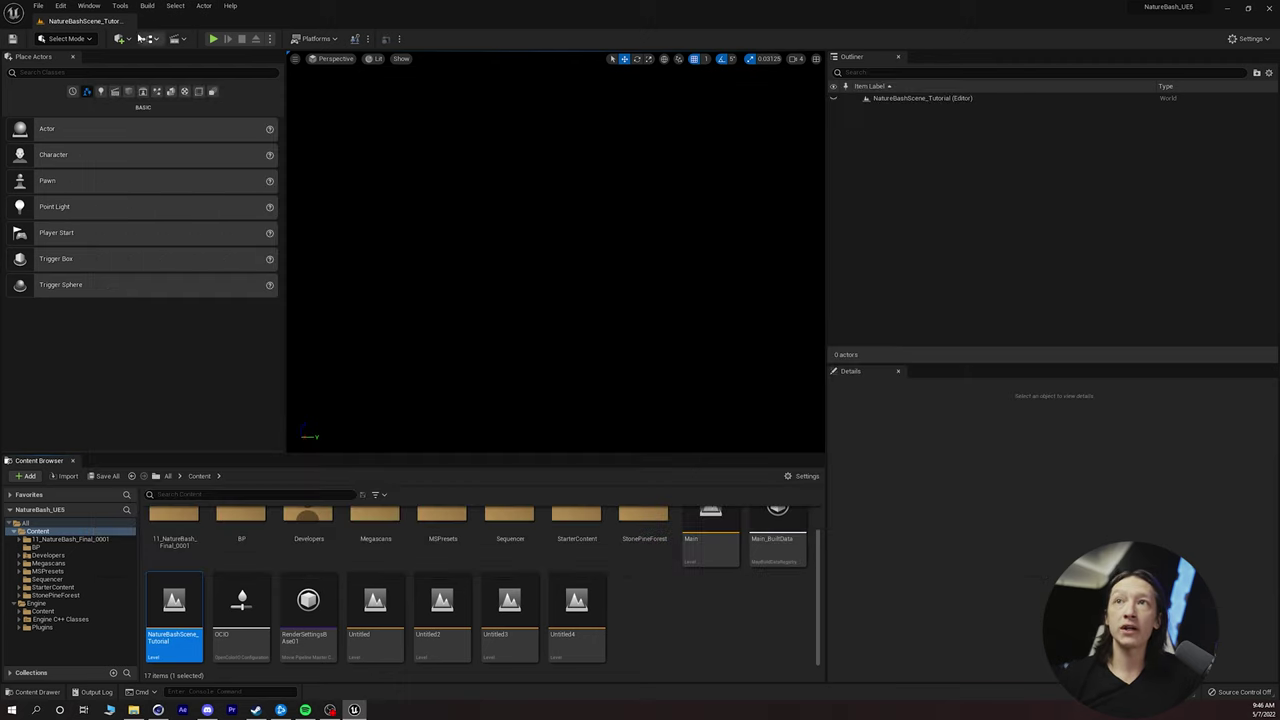
Start a Datasmith file import and check in Cinema 4D which scene file is open before returning to Unreal Engine.
click(121, 39)
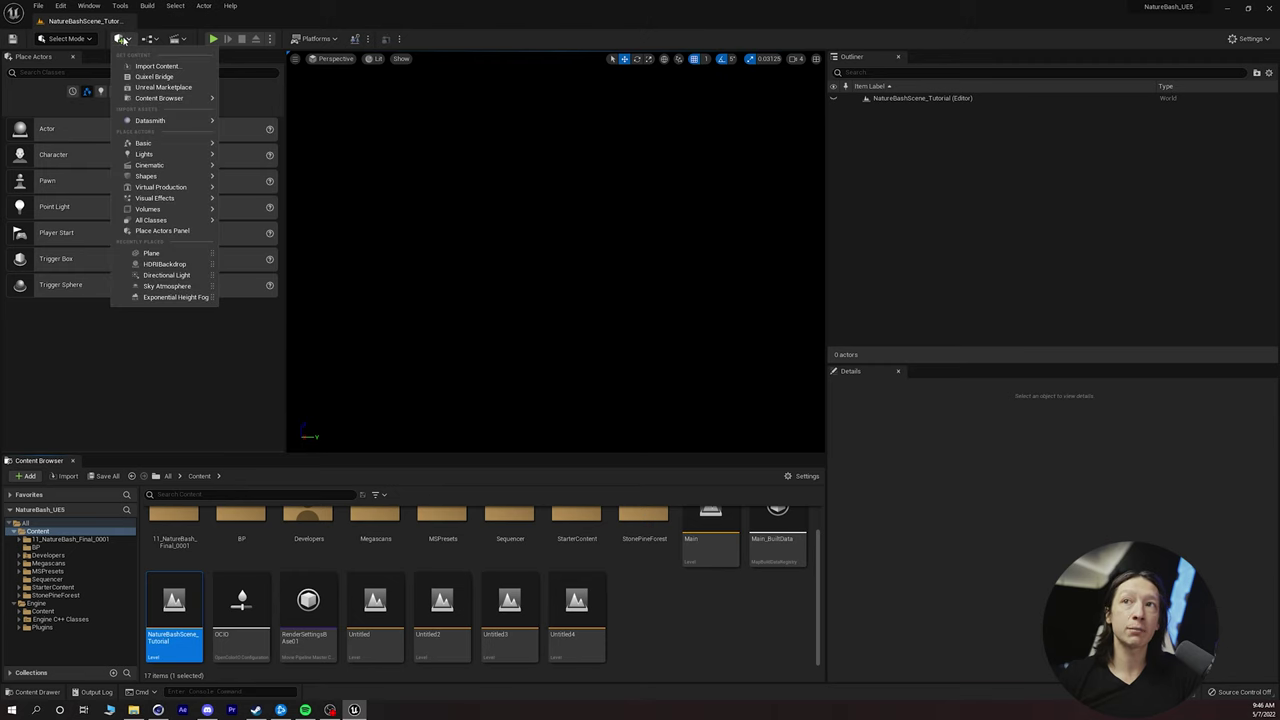
mouse_move(150, 120)
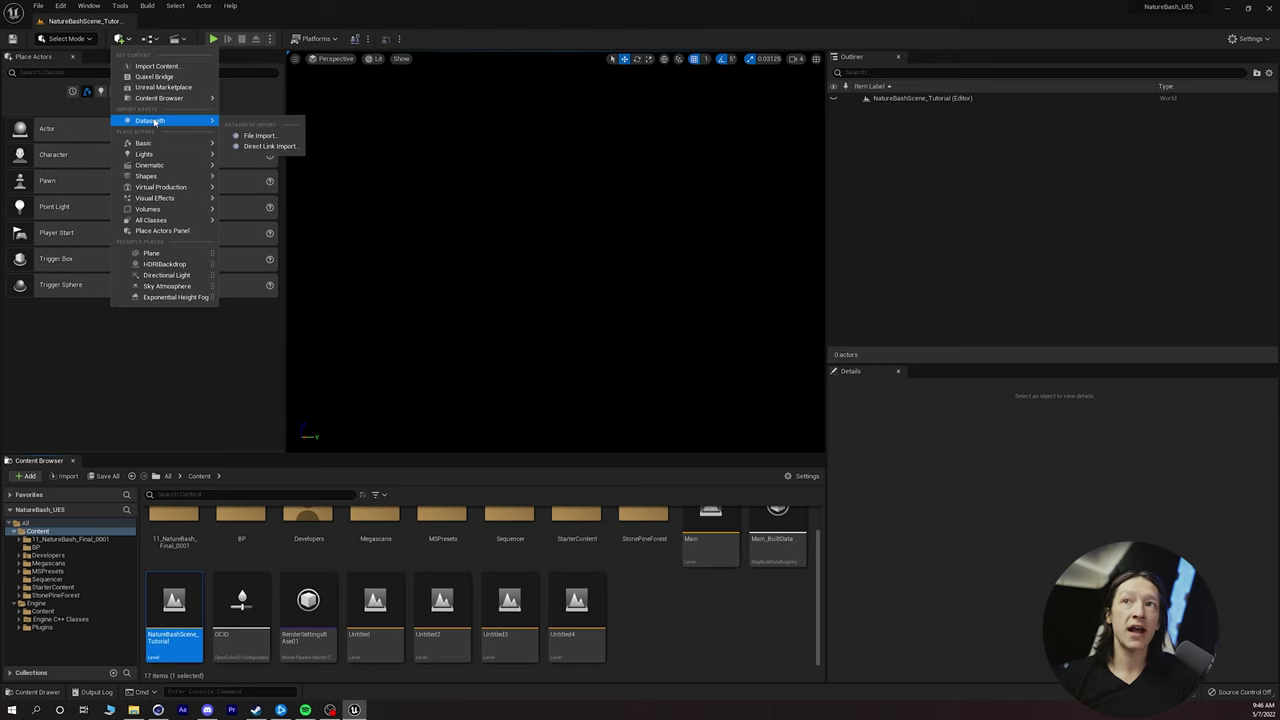
click(262, 136)
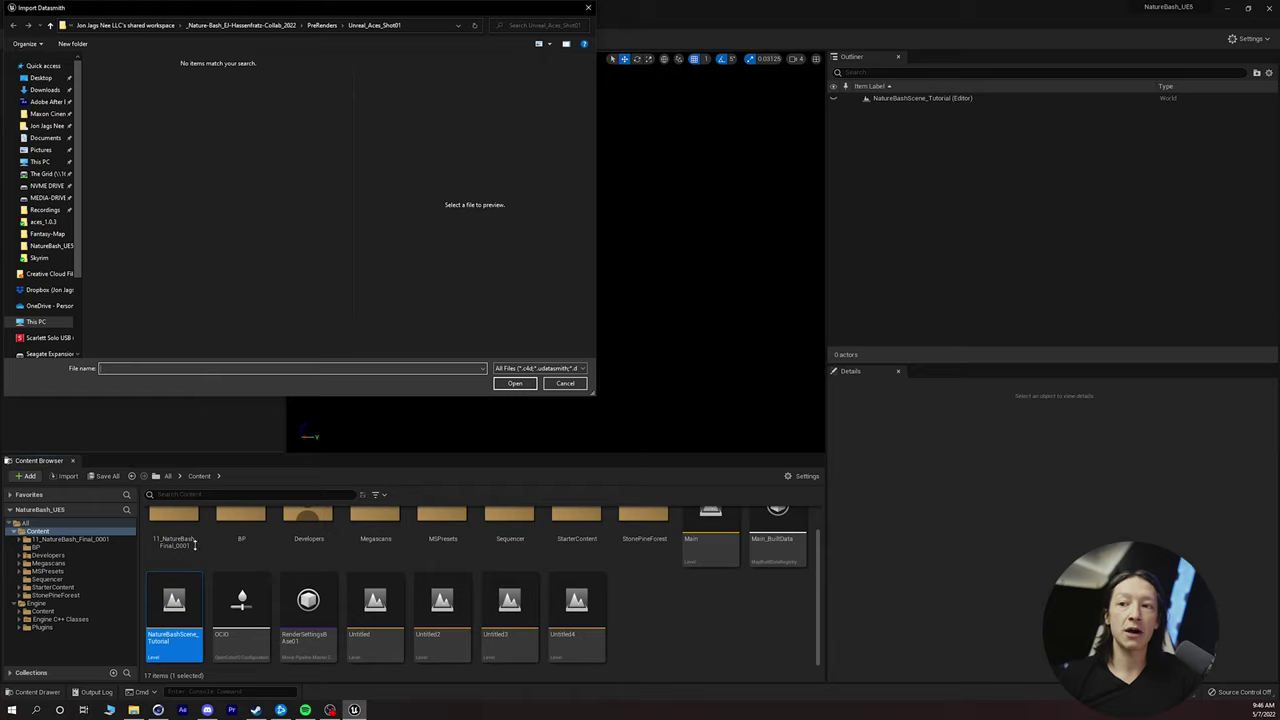
click(158, 709)
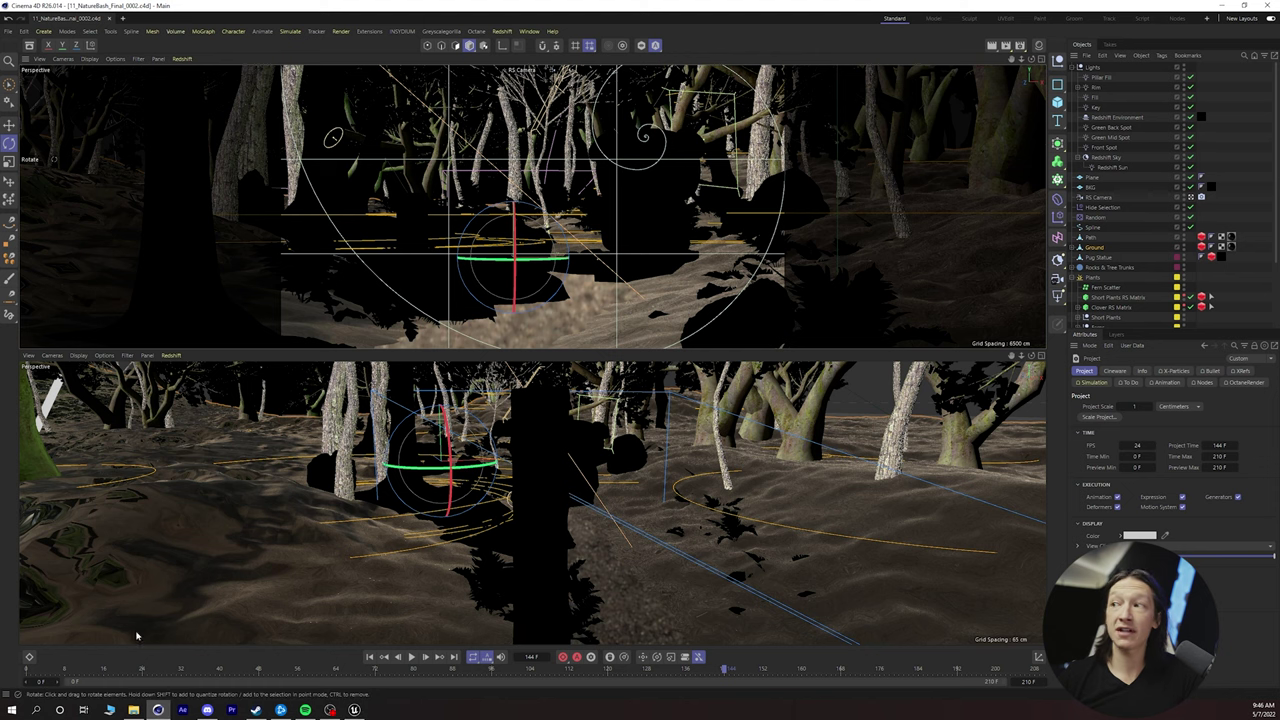
click(1268, 6)
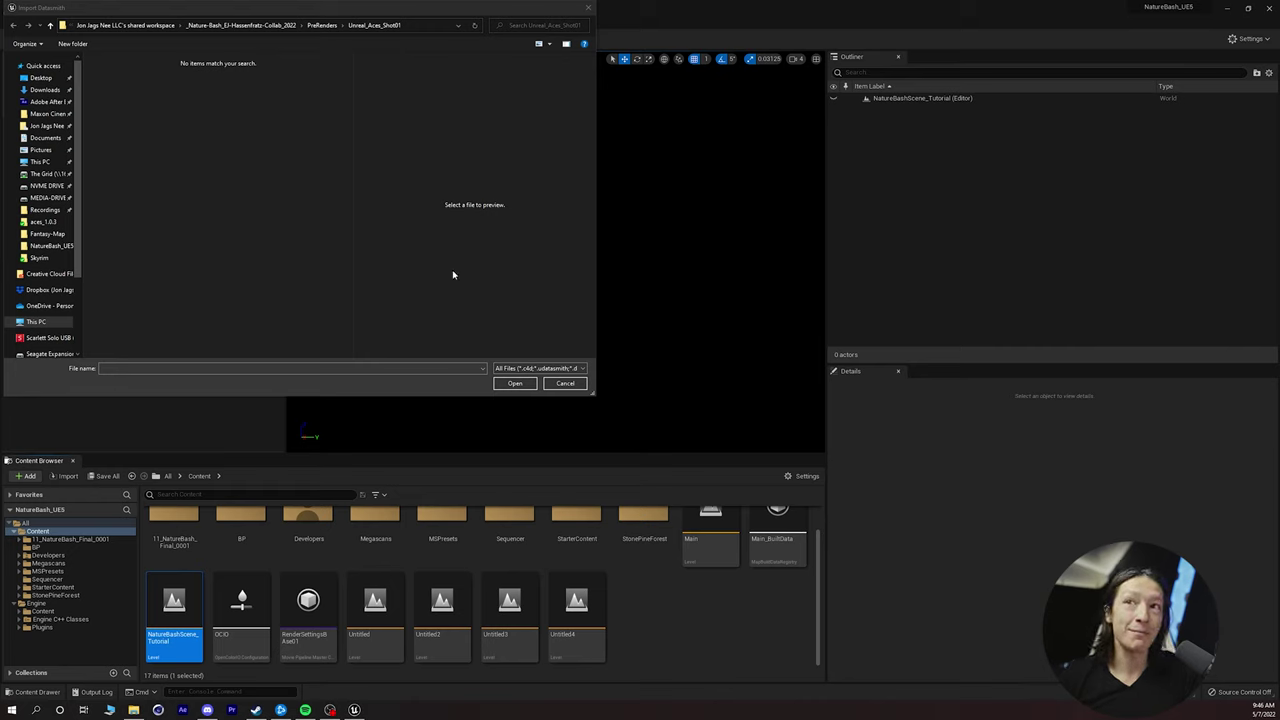
Browse to the collab project's Project Files > C4D folder and open 11_NatureBash_Final_0002.c4d for the import.
click(241, 25)
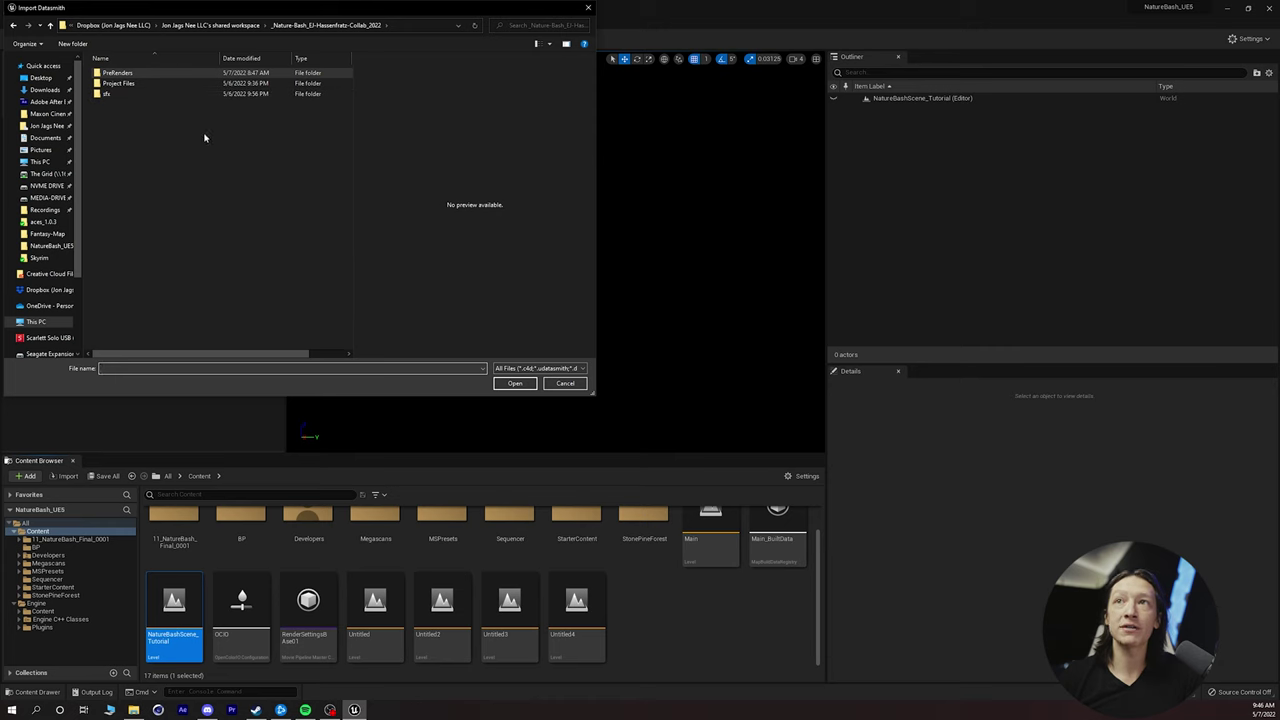
double_click(121, 84)
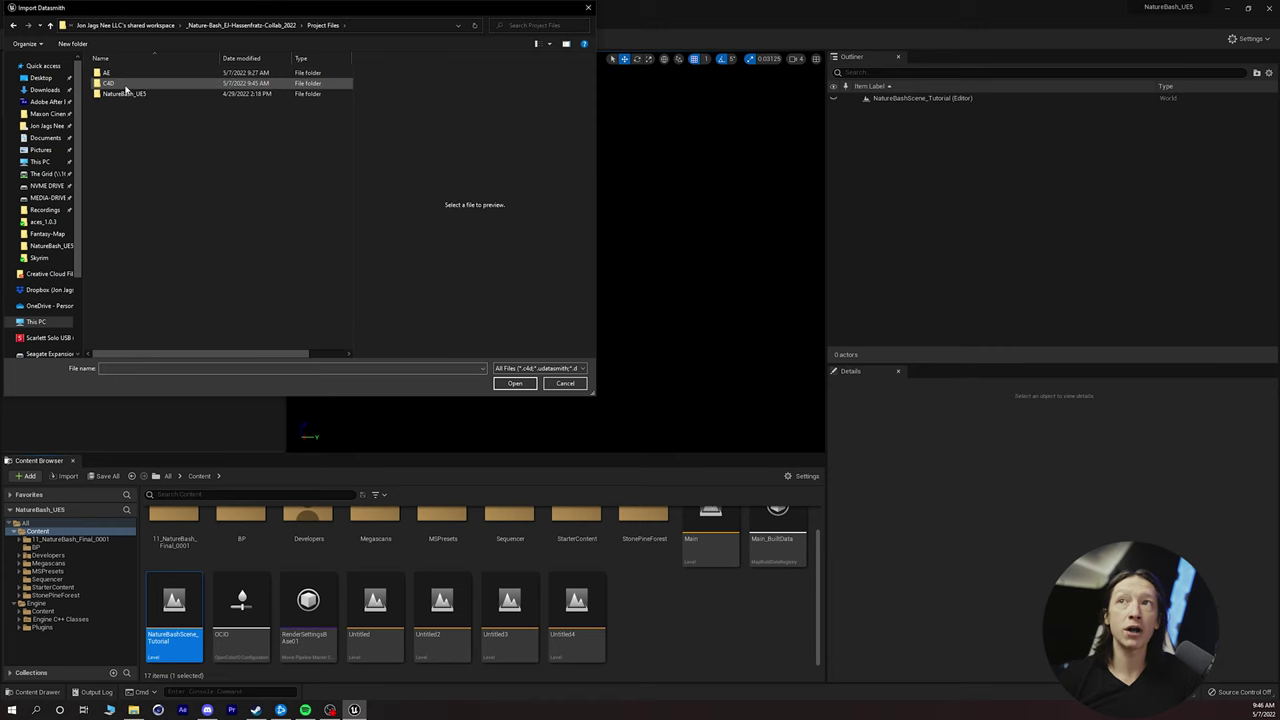
double_click(110, 83)
drag(352, 137, 433, 145)
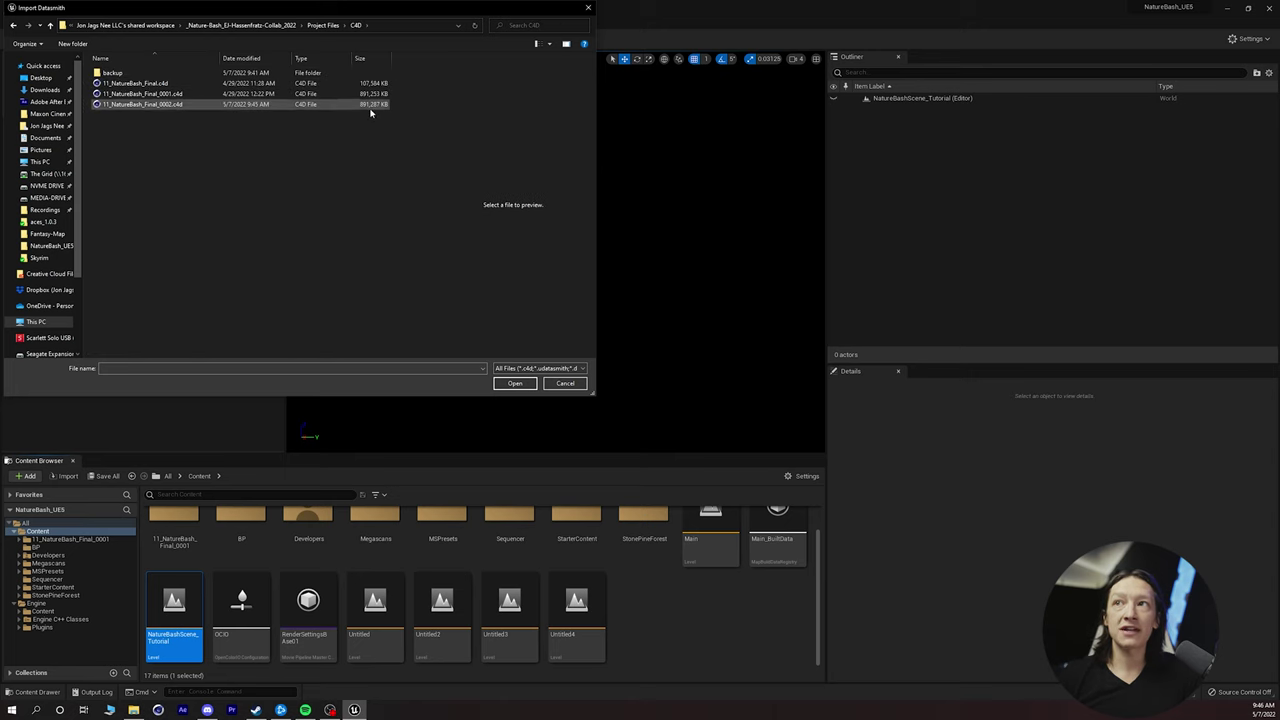
click(370, 106)
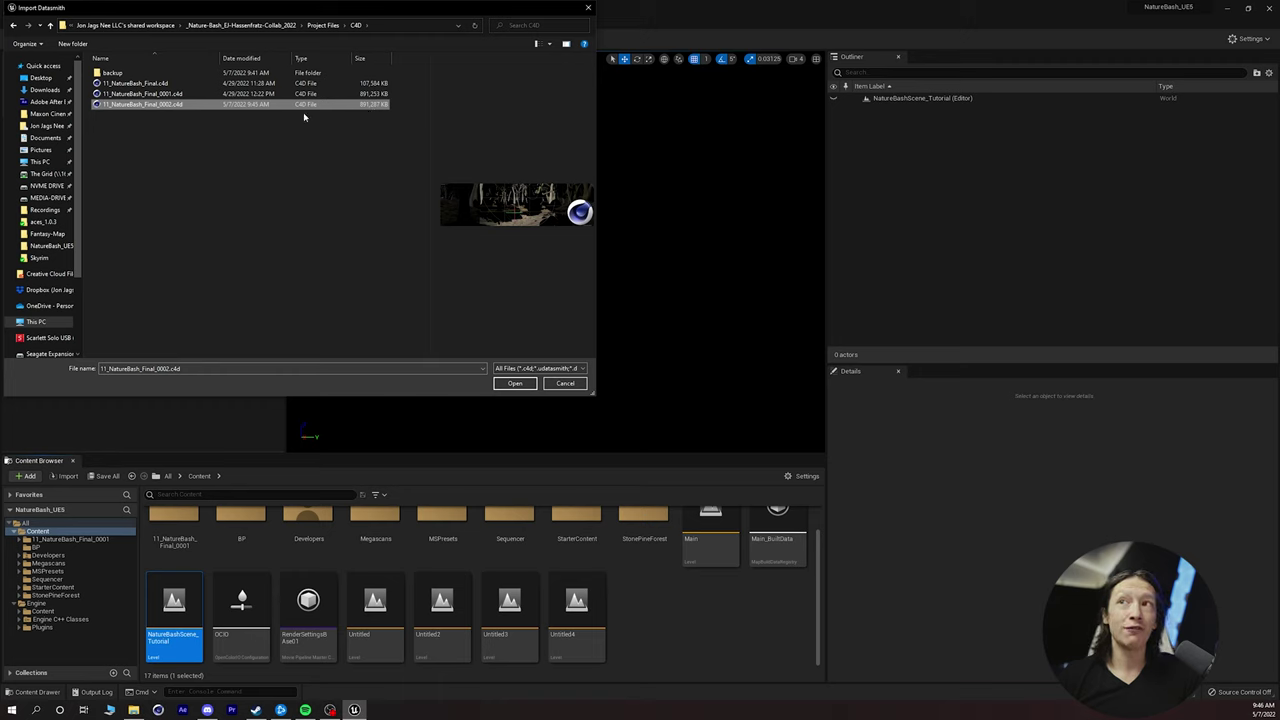
click(158, 128)
click(146, 106)
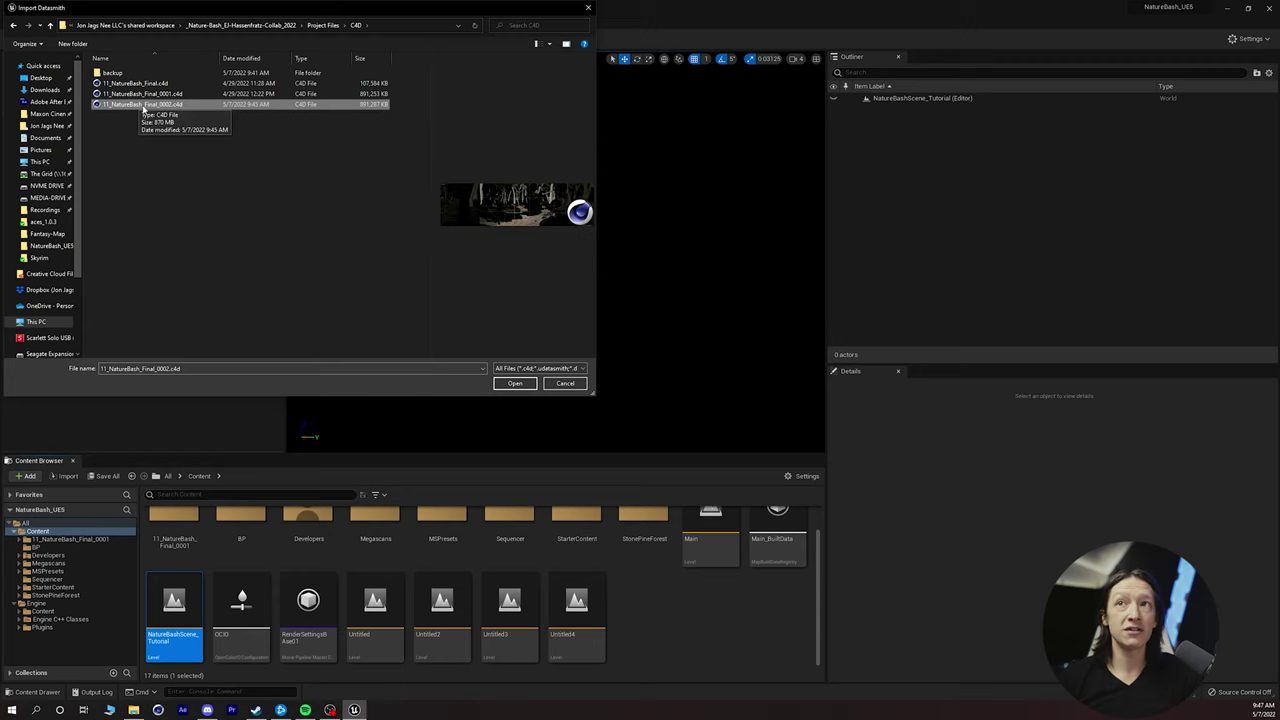
double_click(145, 105)
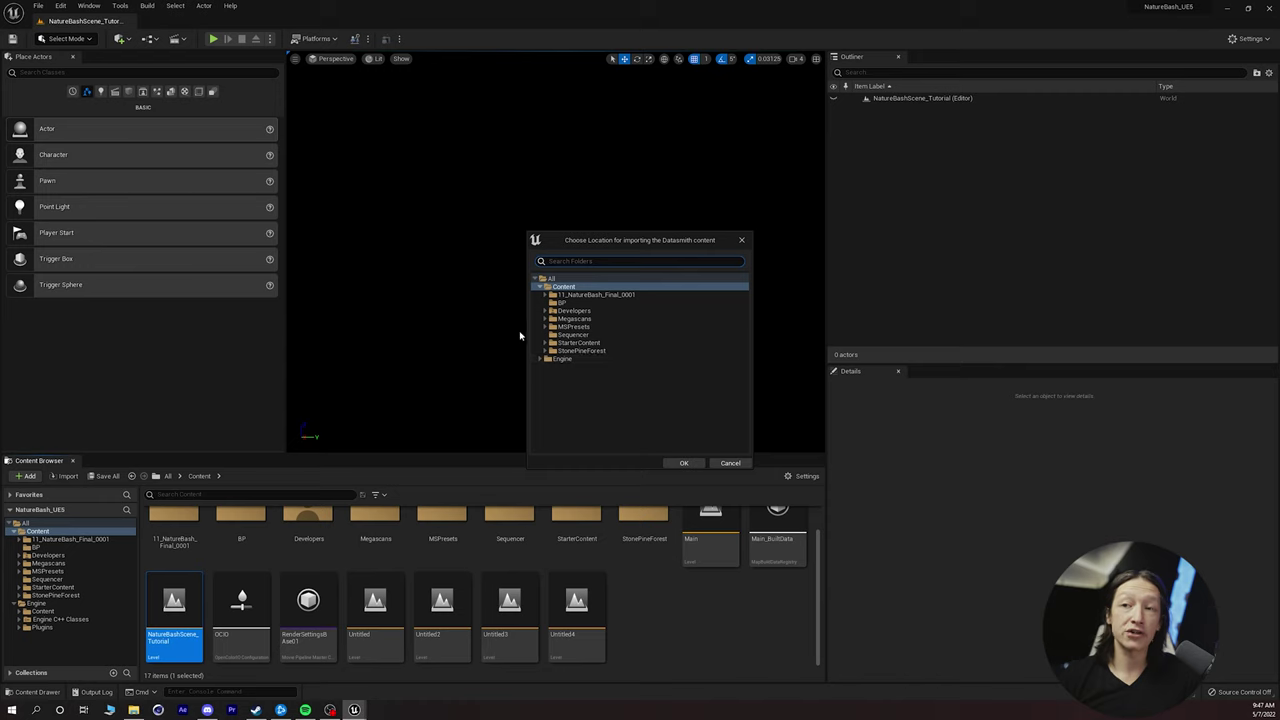
Import the scene into the Content folder with geometry, materials and textures, lights, cameras and animations all included.
click(684, 463)
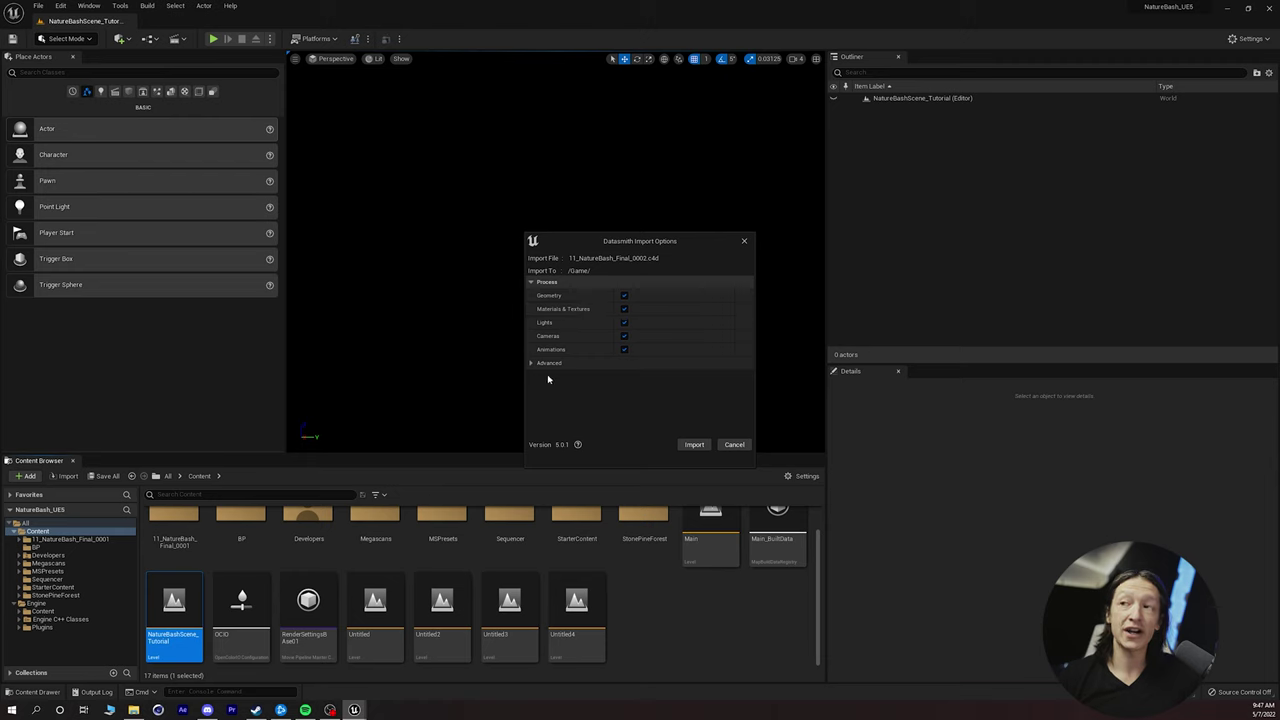
click(540, 364)
click(531, 376)
click(531, 376)
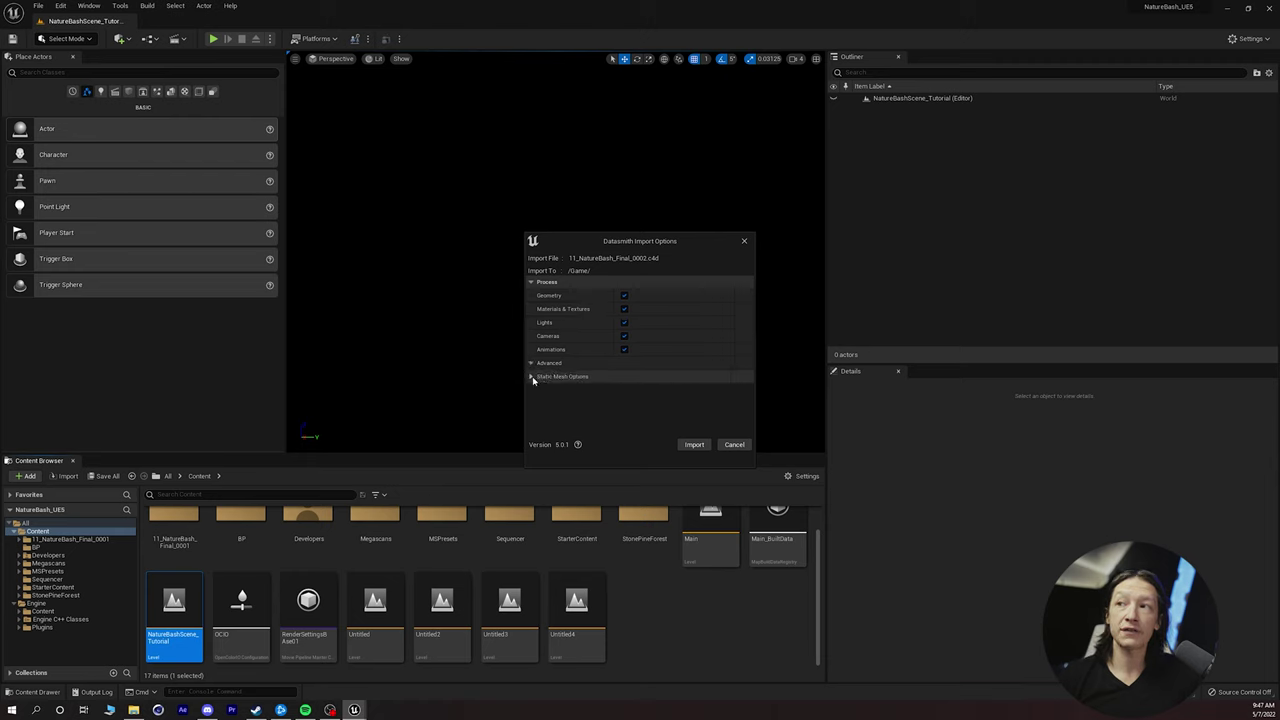
click(694, 445)
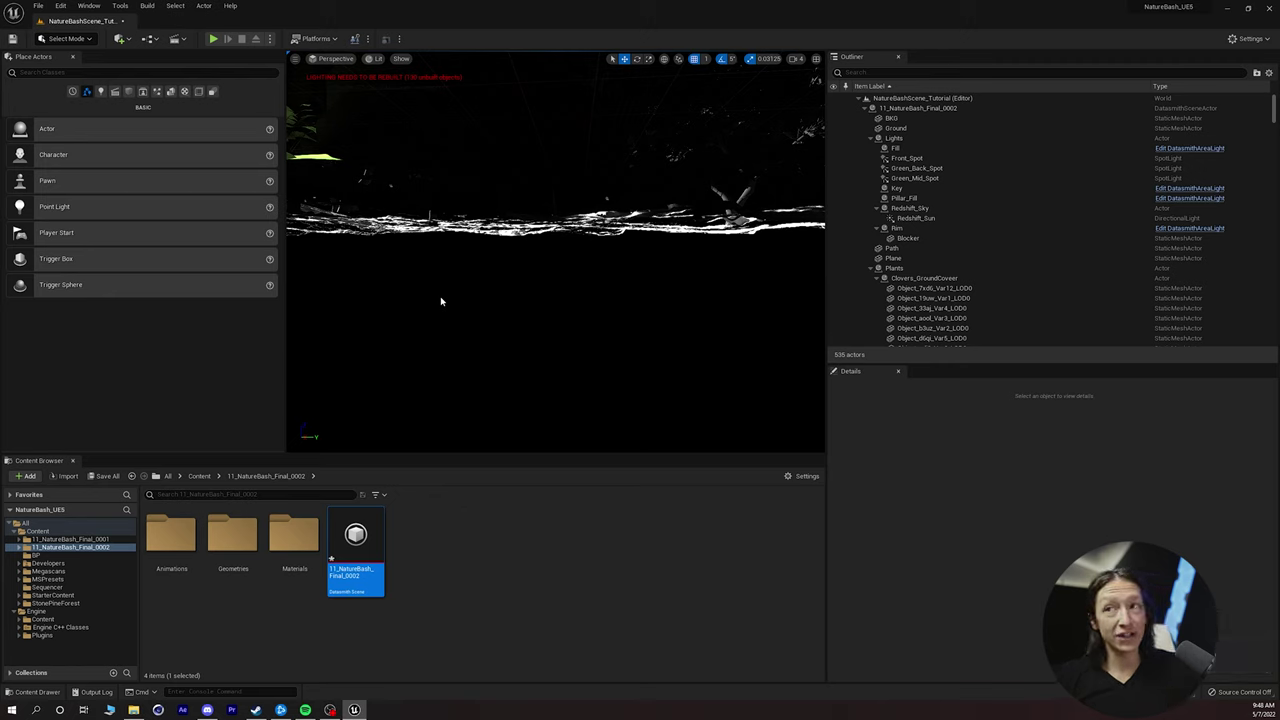
Fly around the imported forest to inspect the terrain, lights, pug statue and the young hornbeam tree beside it.
right_drag(447, 270, 395, 266)
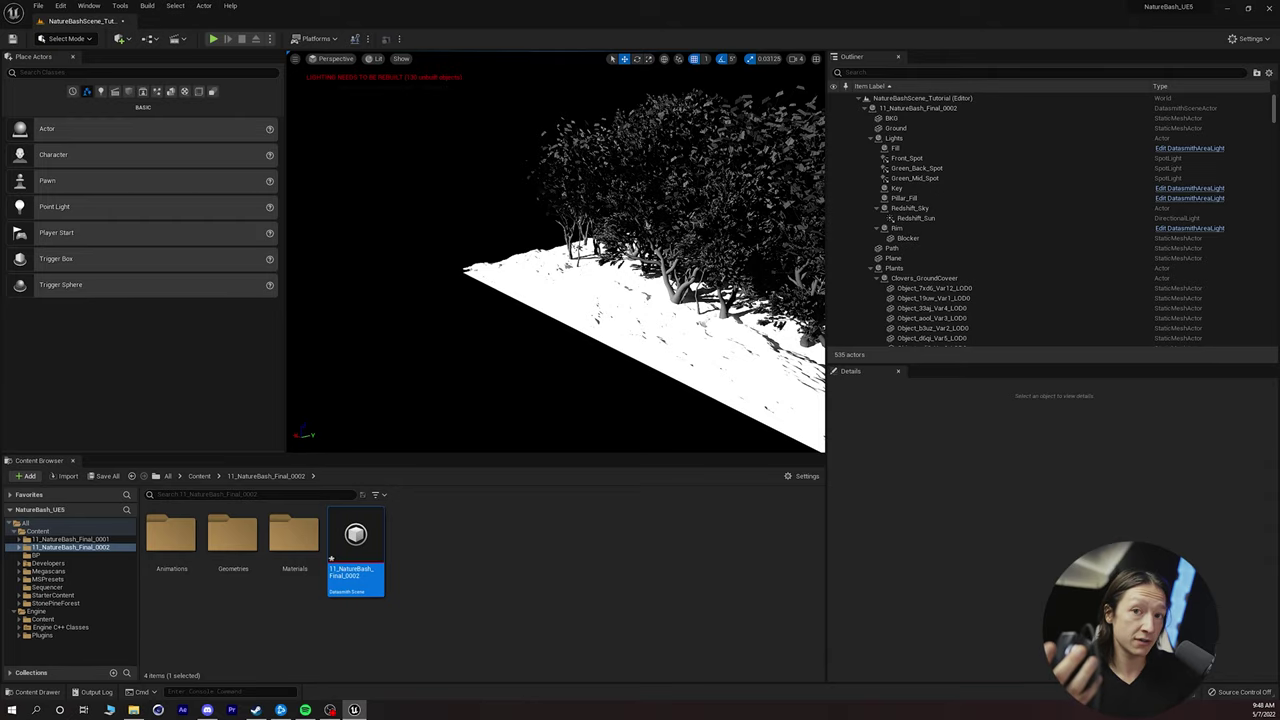
right_drag(556, 252, 556, 284)
right_drag(427, 268, 445, 268)
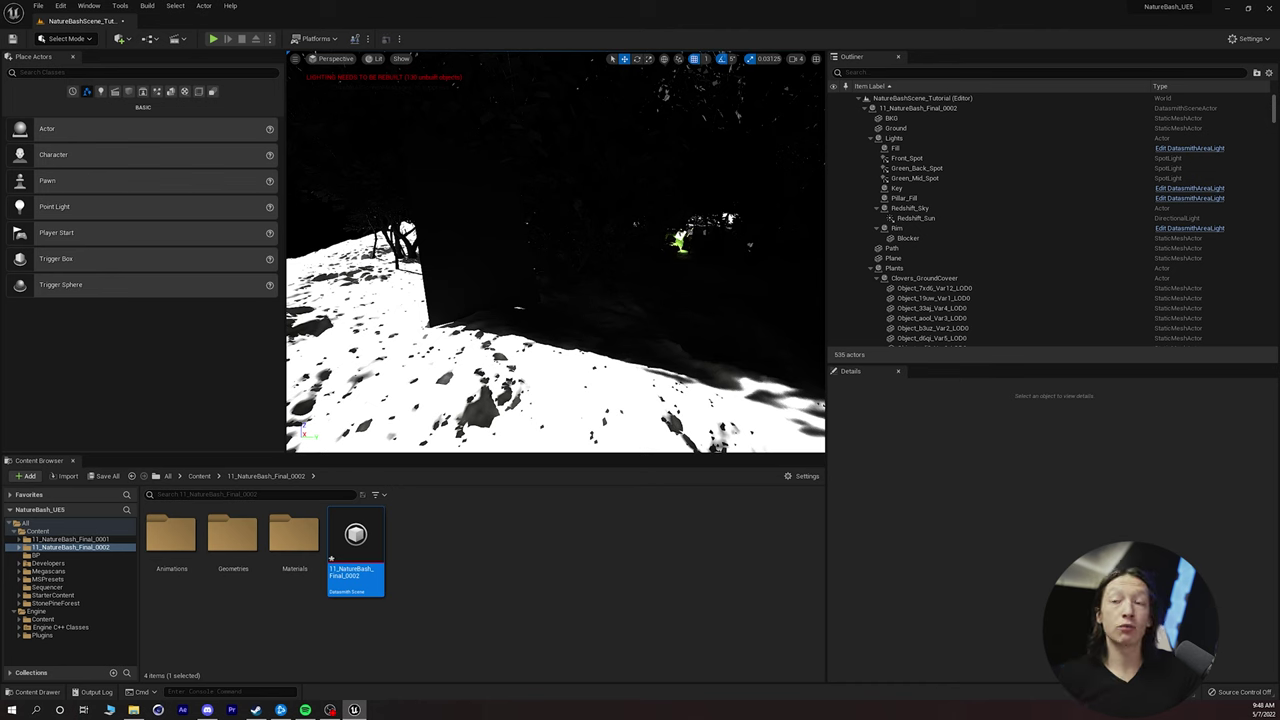
right_drag(555, 251, 645, 231)
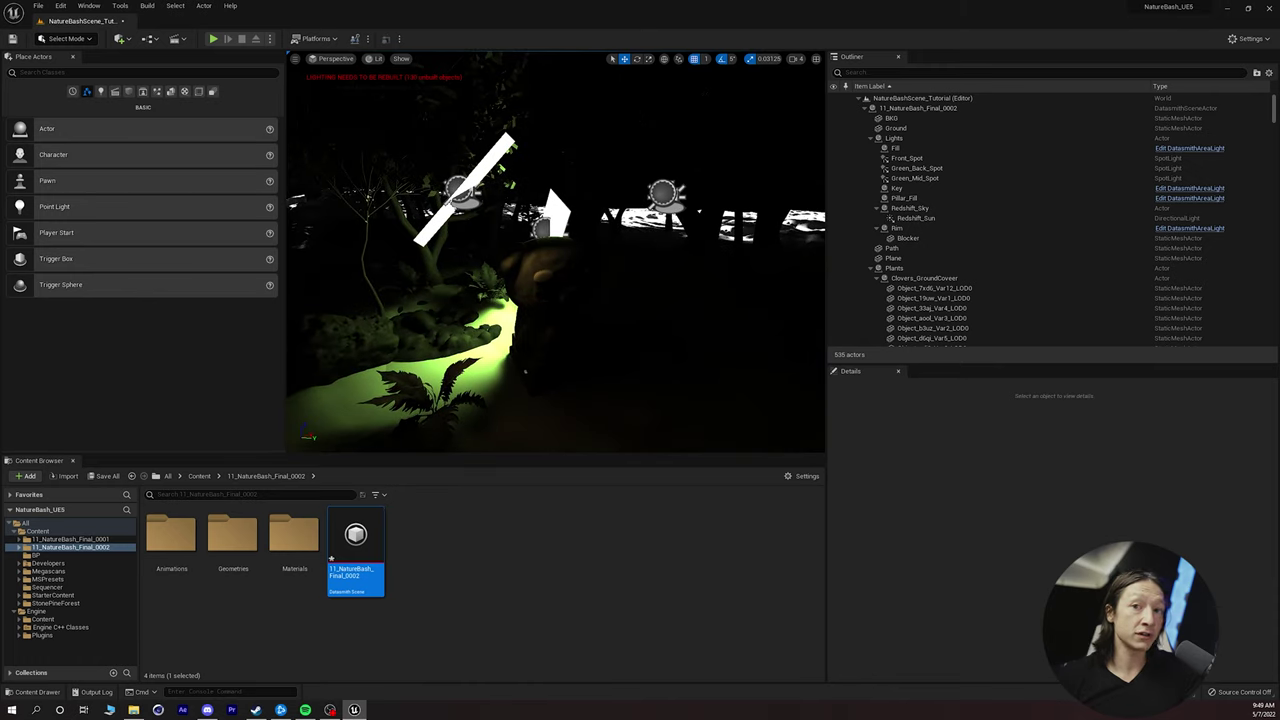
right_drag(567, 239, 559, 243)
click(559, 243)
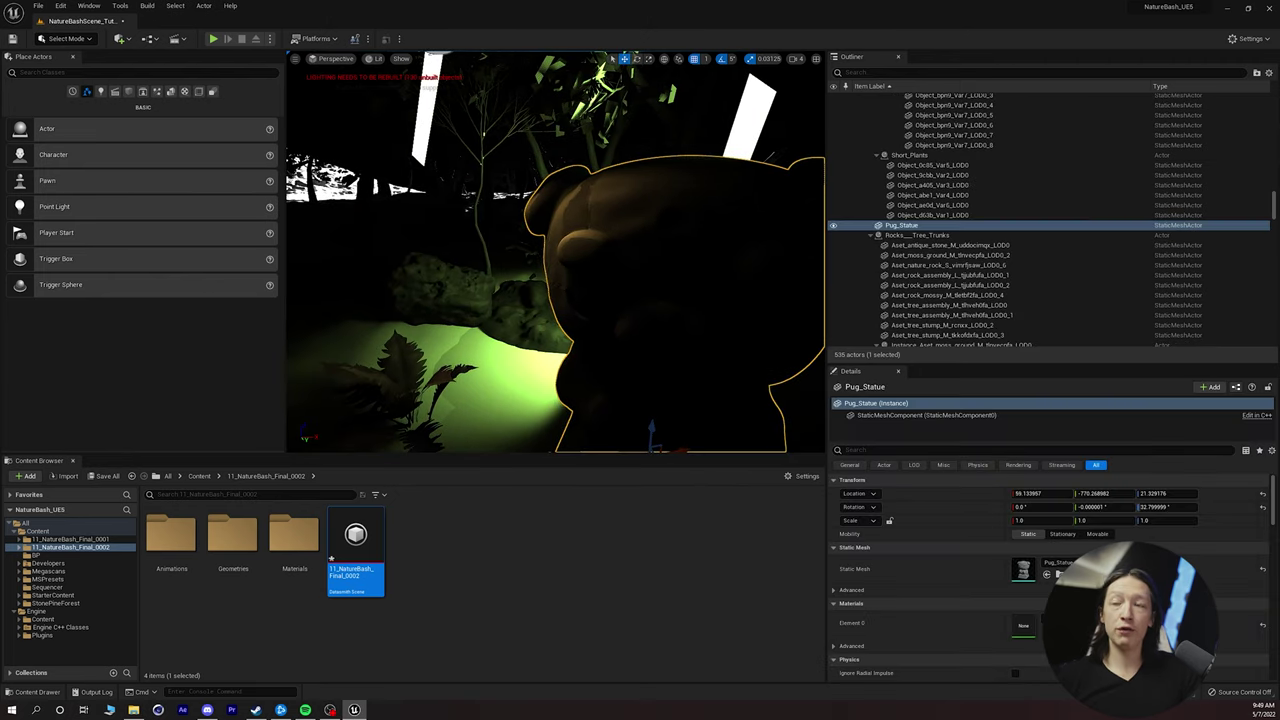
right_click(563, 240)
click(476, 224)
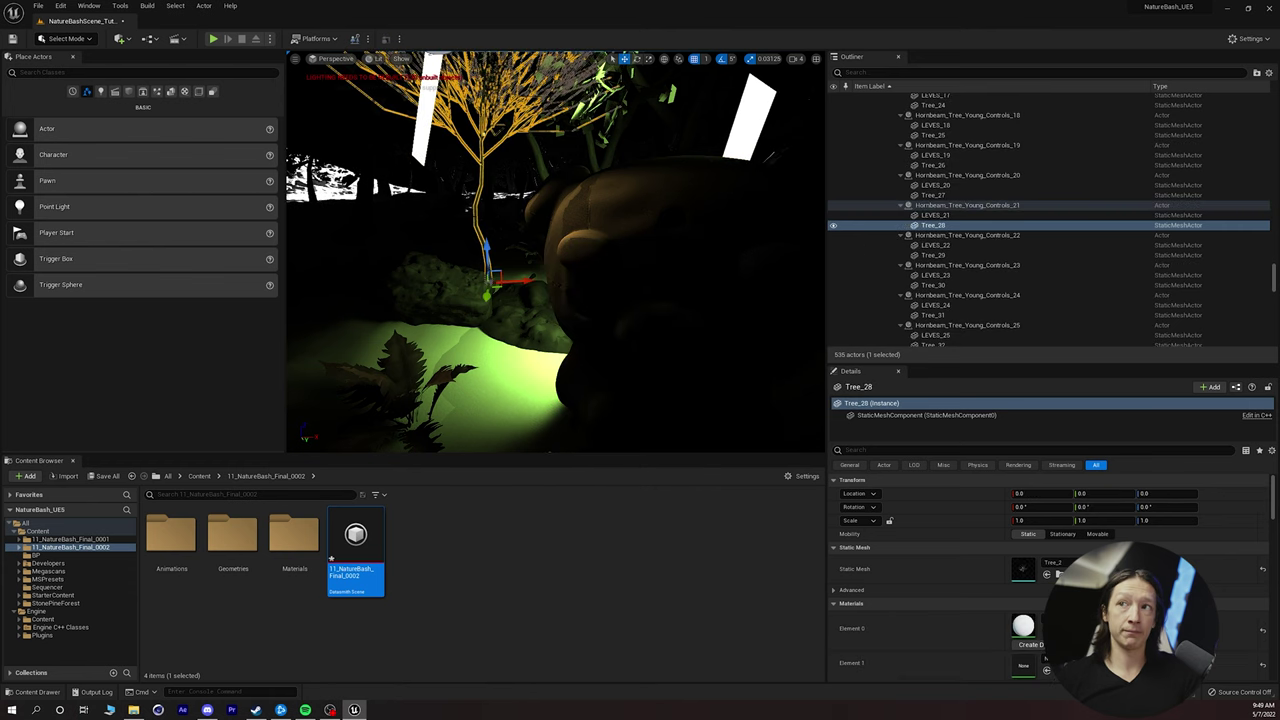
key(f)
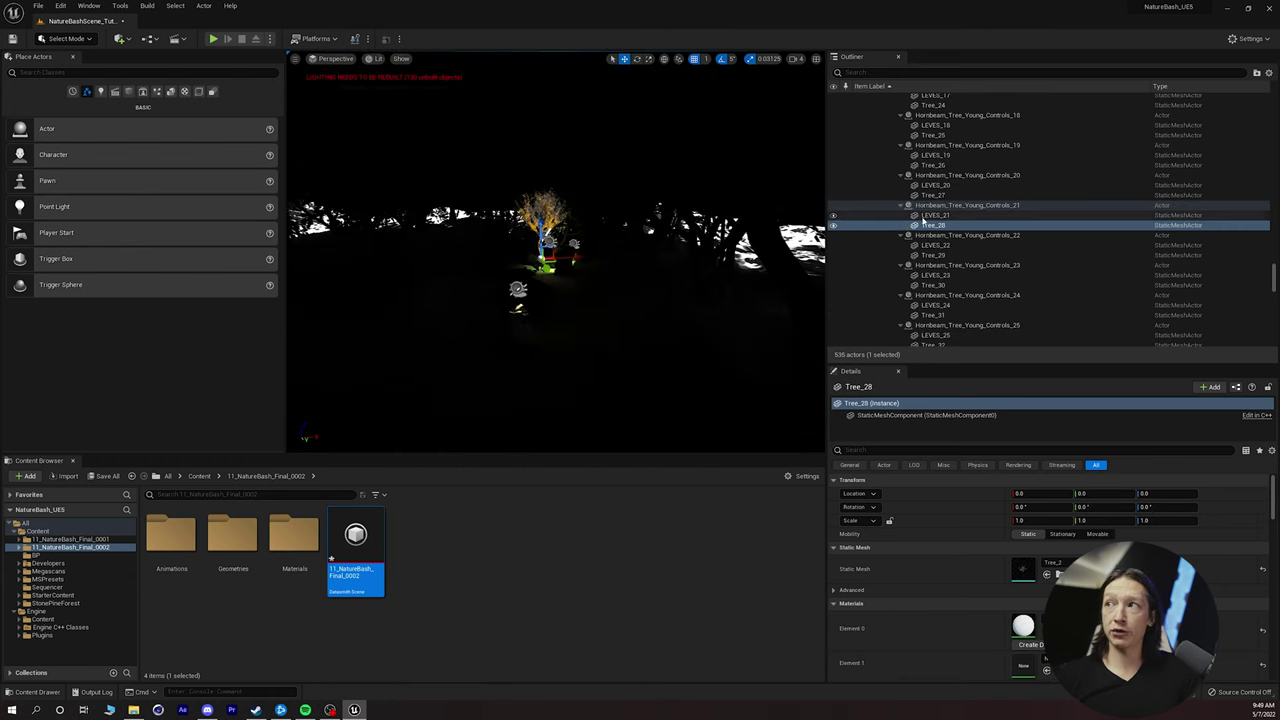
Delete the Plants group with its child actors down to Fern_Scatter's Null_8, accepting the broken references for all.
scroll(927, 219, up, 3)
scroll(927, 219, up, 10)
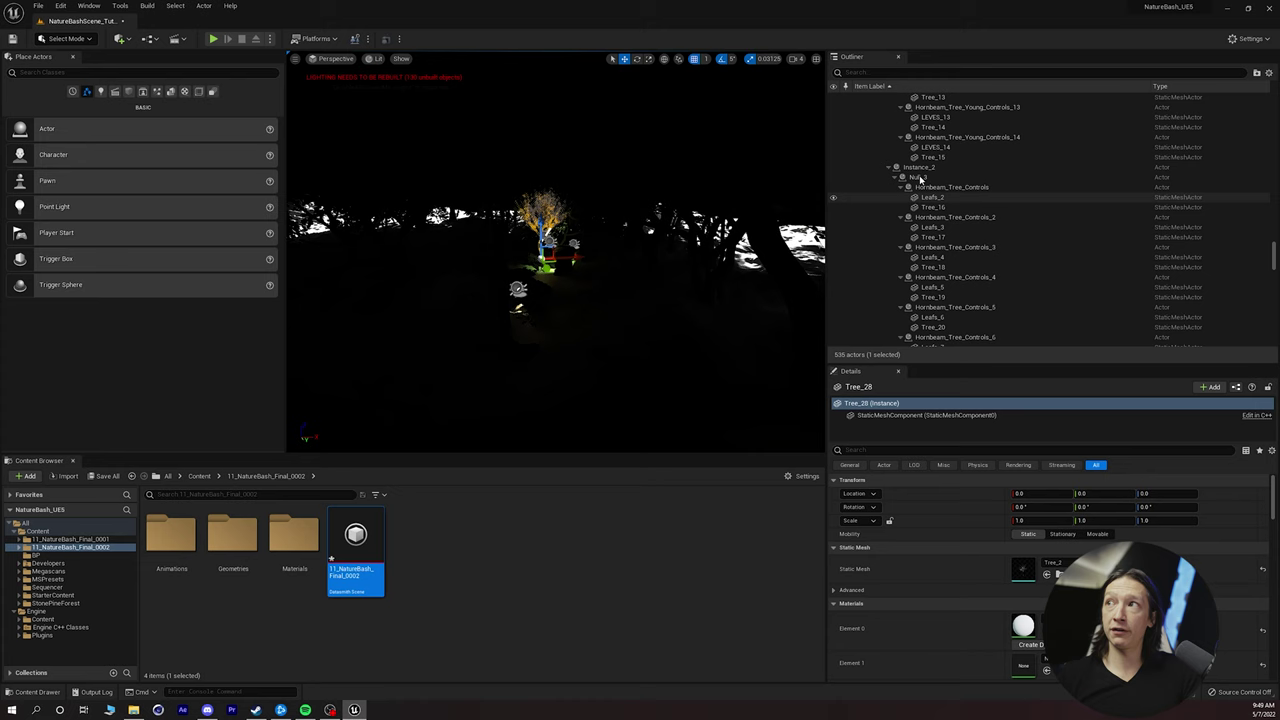
scroll(944, 226, up, 3)
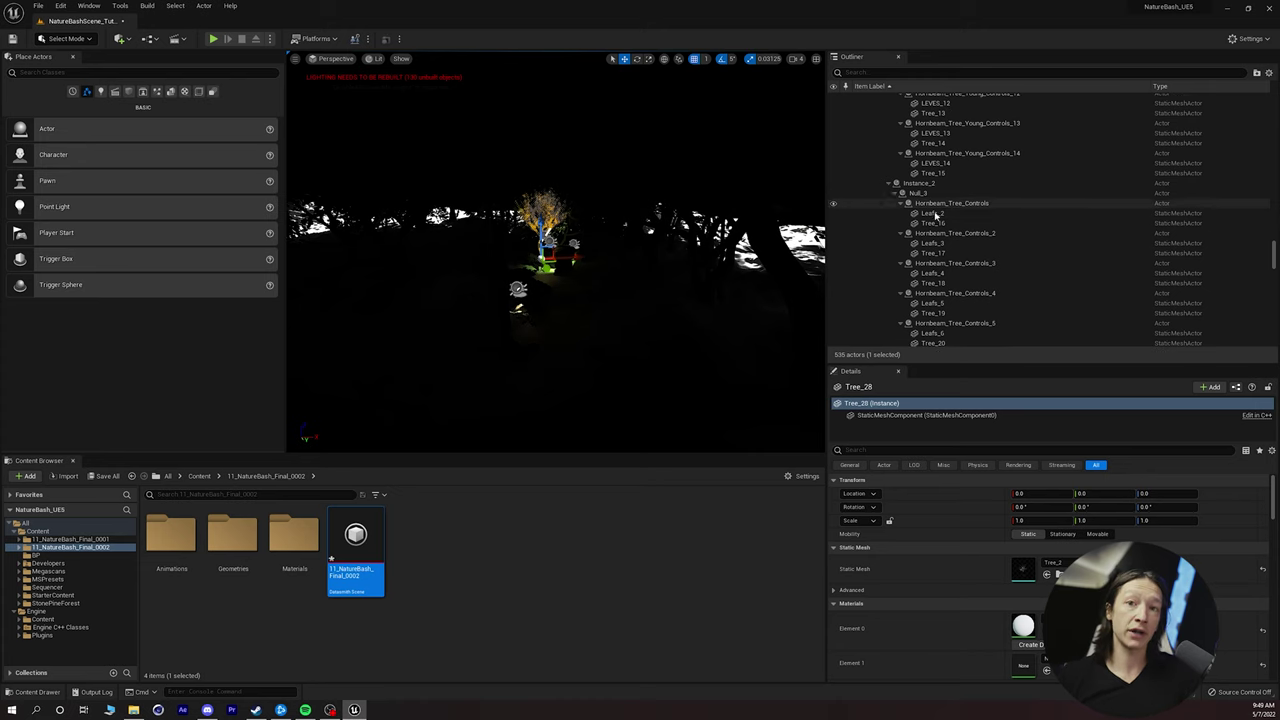
scroll(944, 226, up, 10)
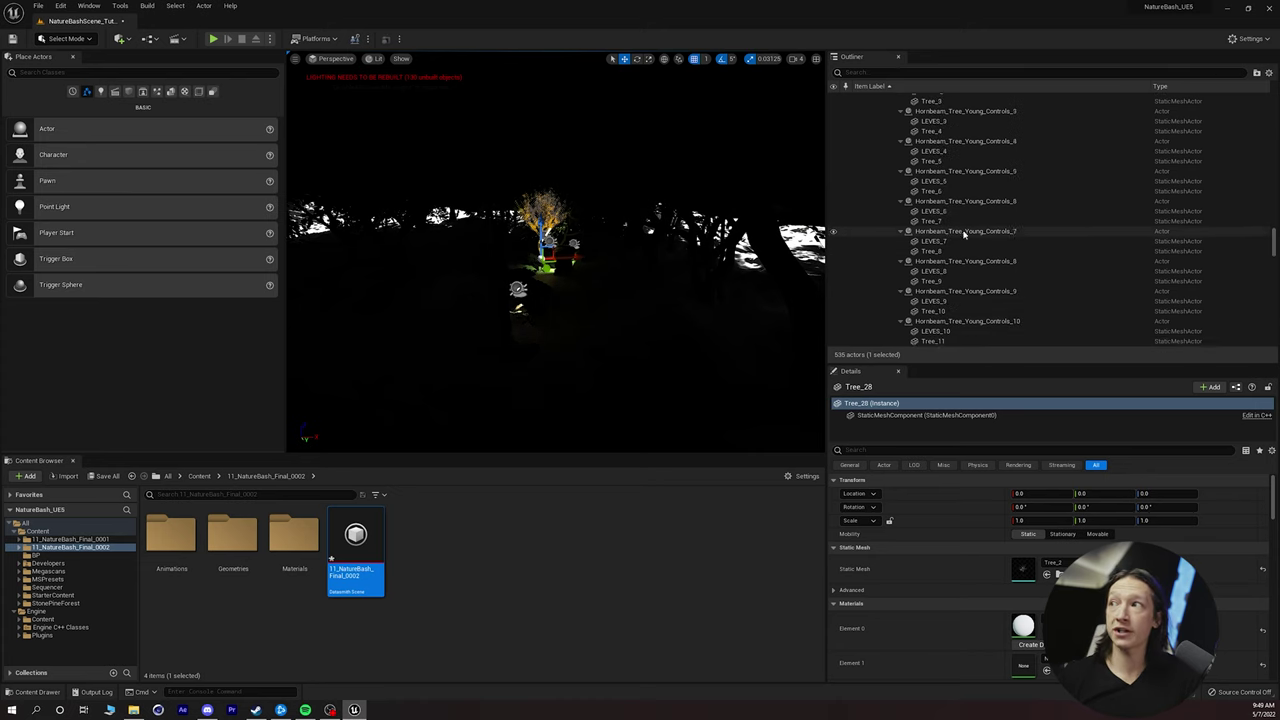
scroll(1235, 256, up, 15)
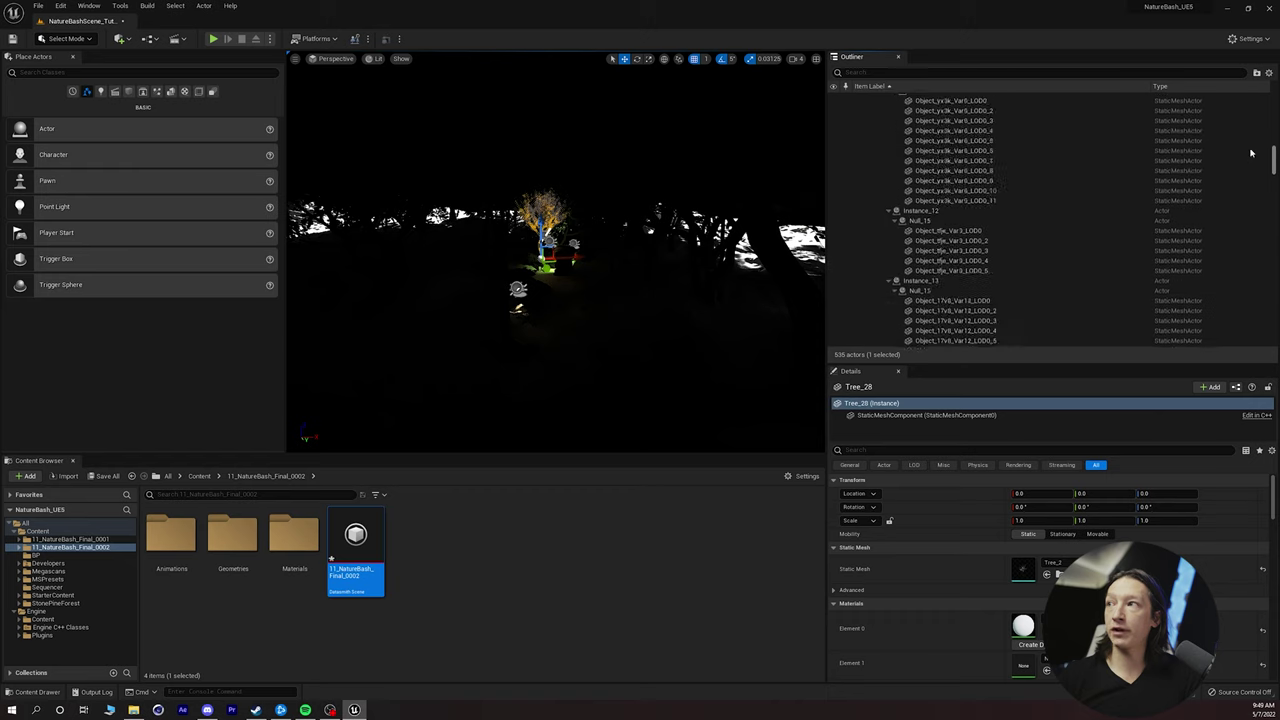
scroll(1240, 118, up, 10)
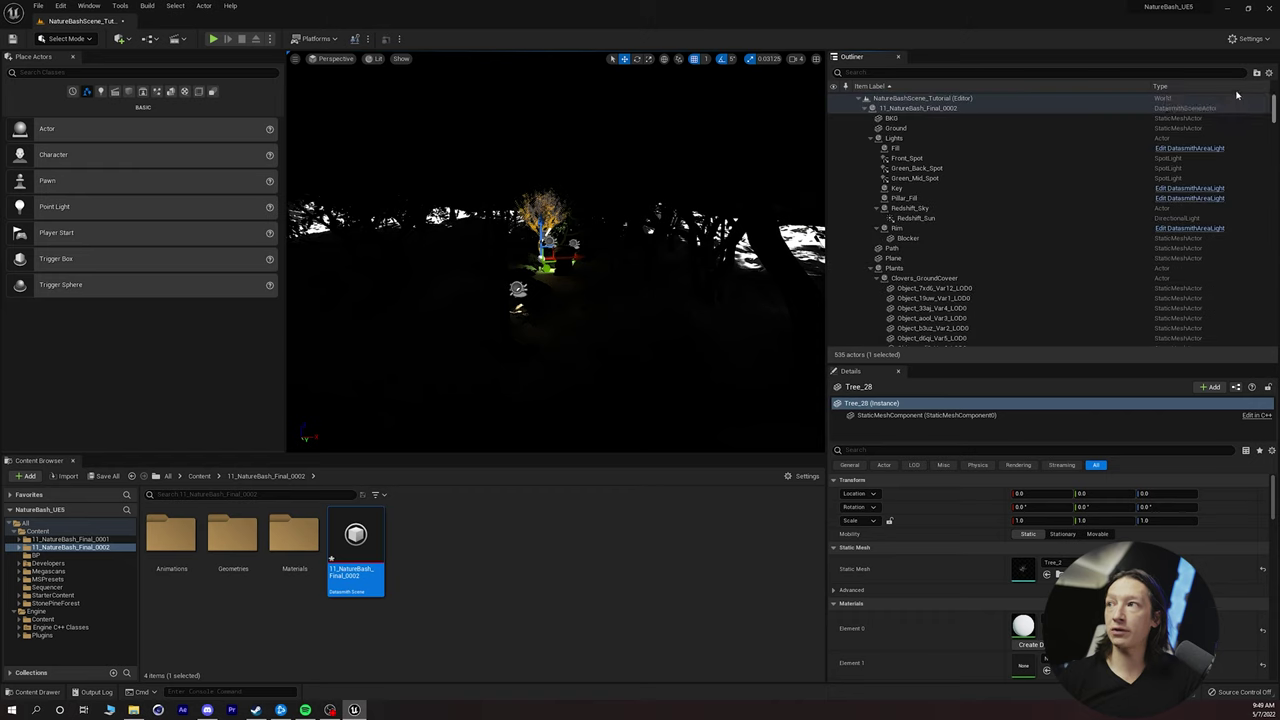
click(893, 138)
click(893, 268)
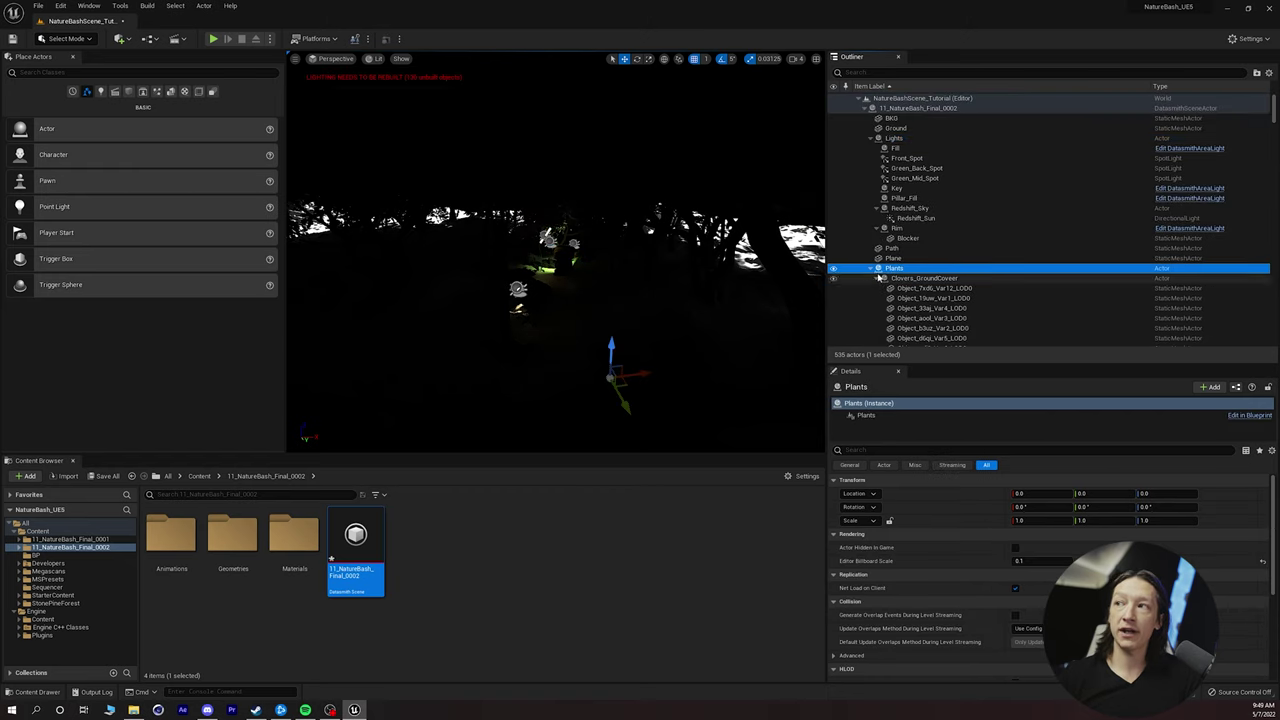
click(871, 269)
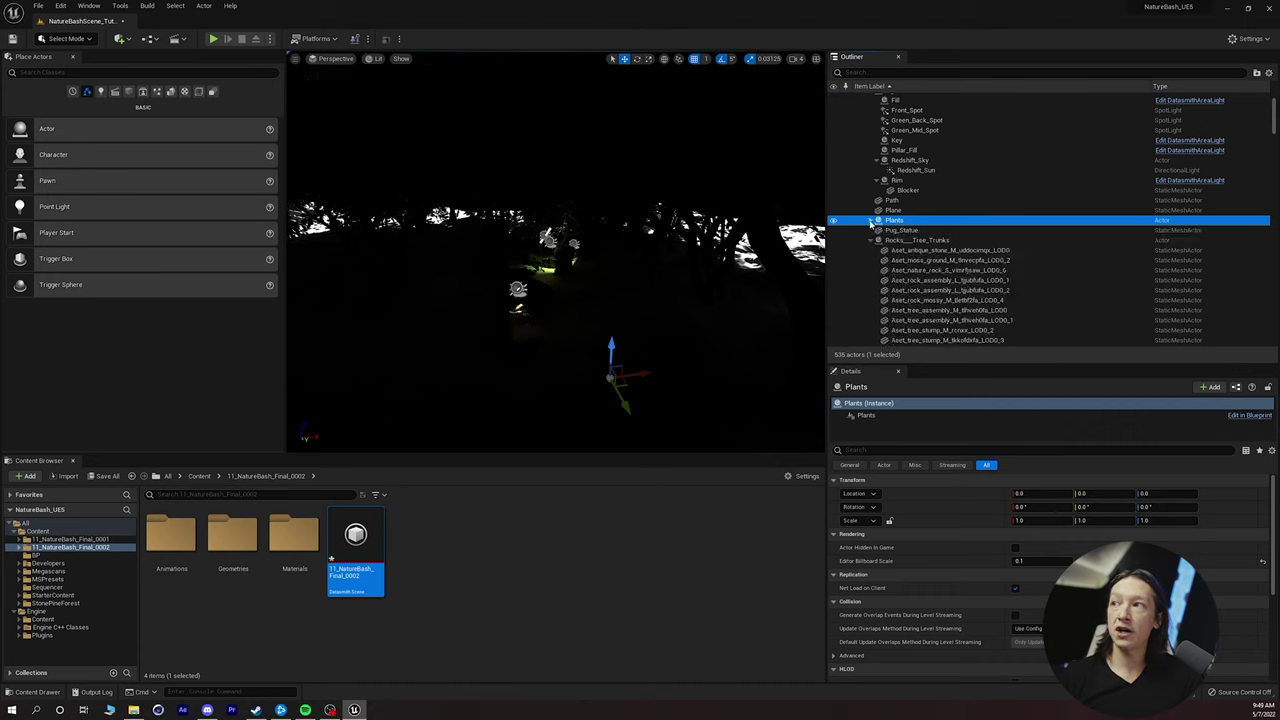
click(871, 221)
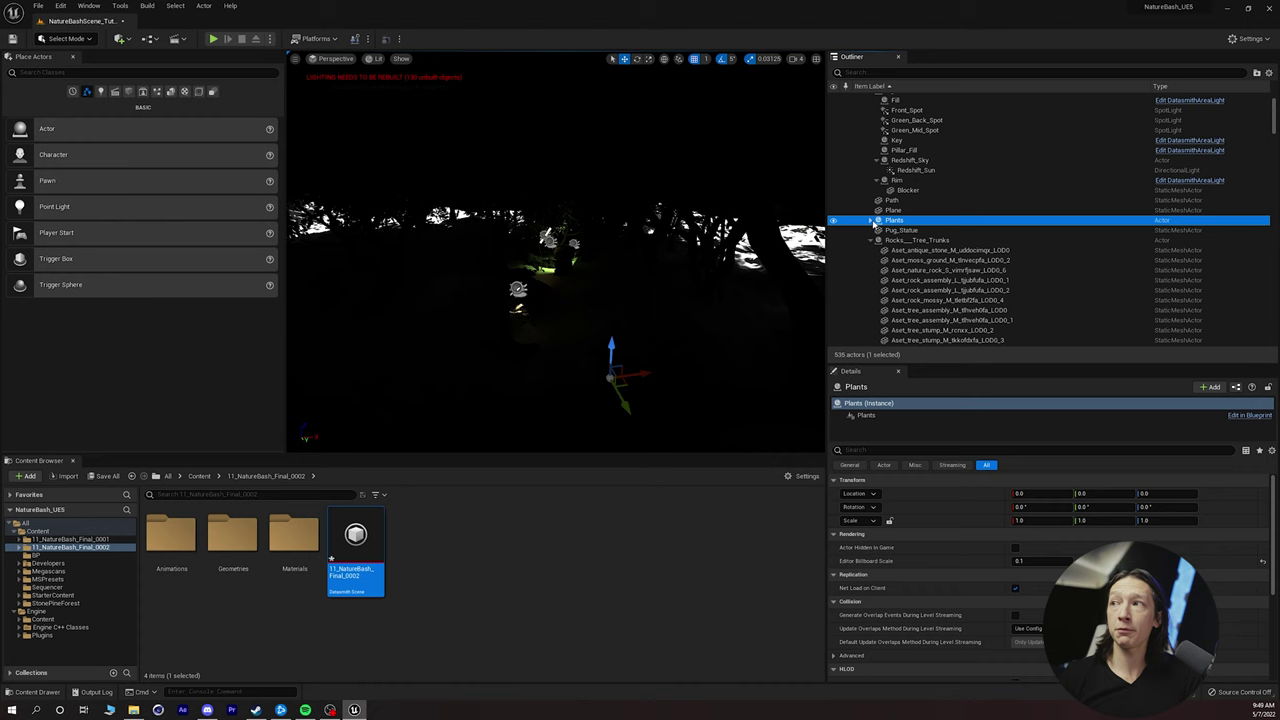
key(F2)
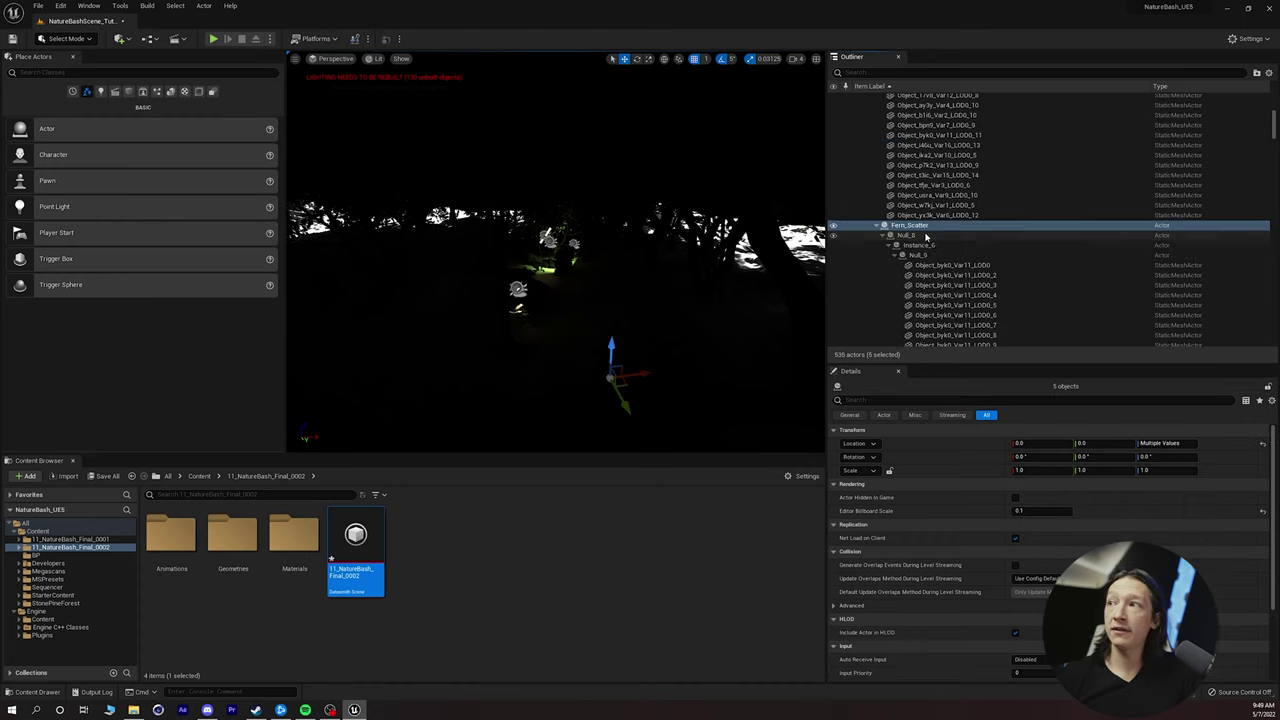
shift+click(957, 232)
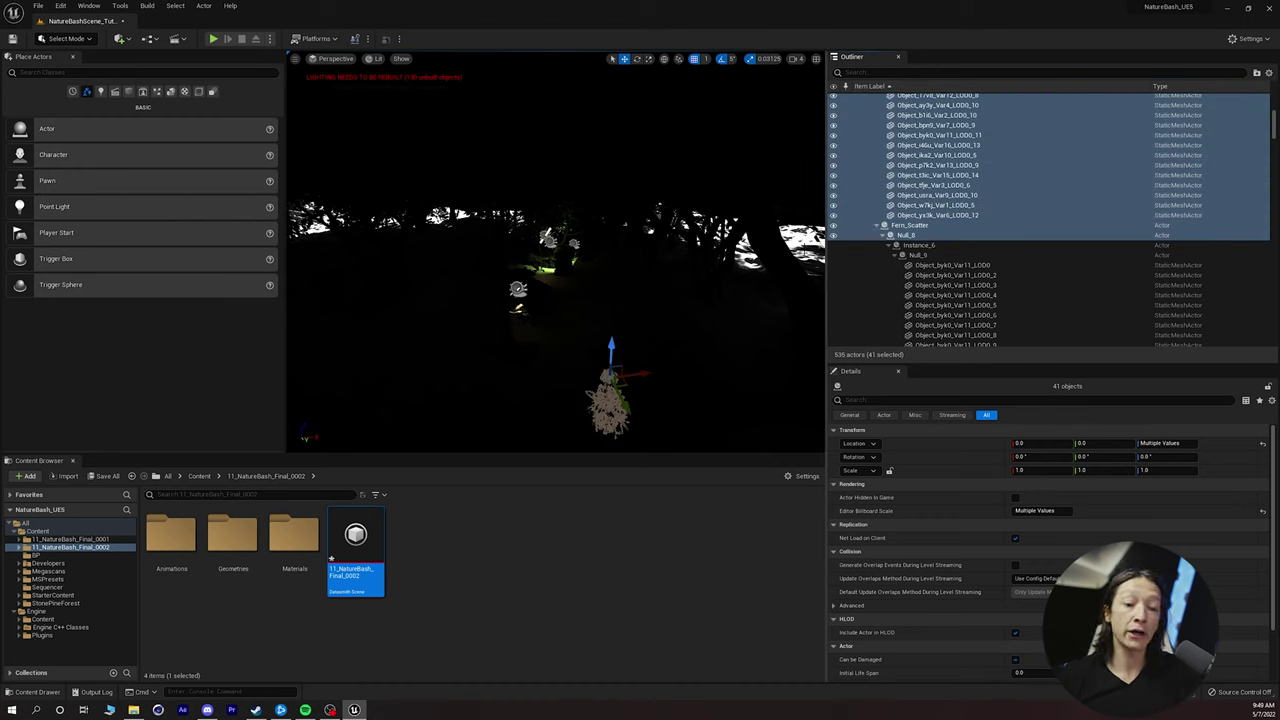
key(Delete)
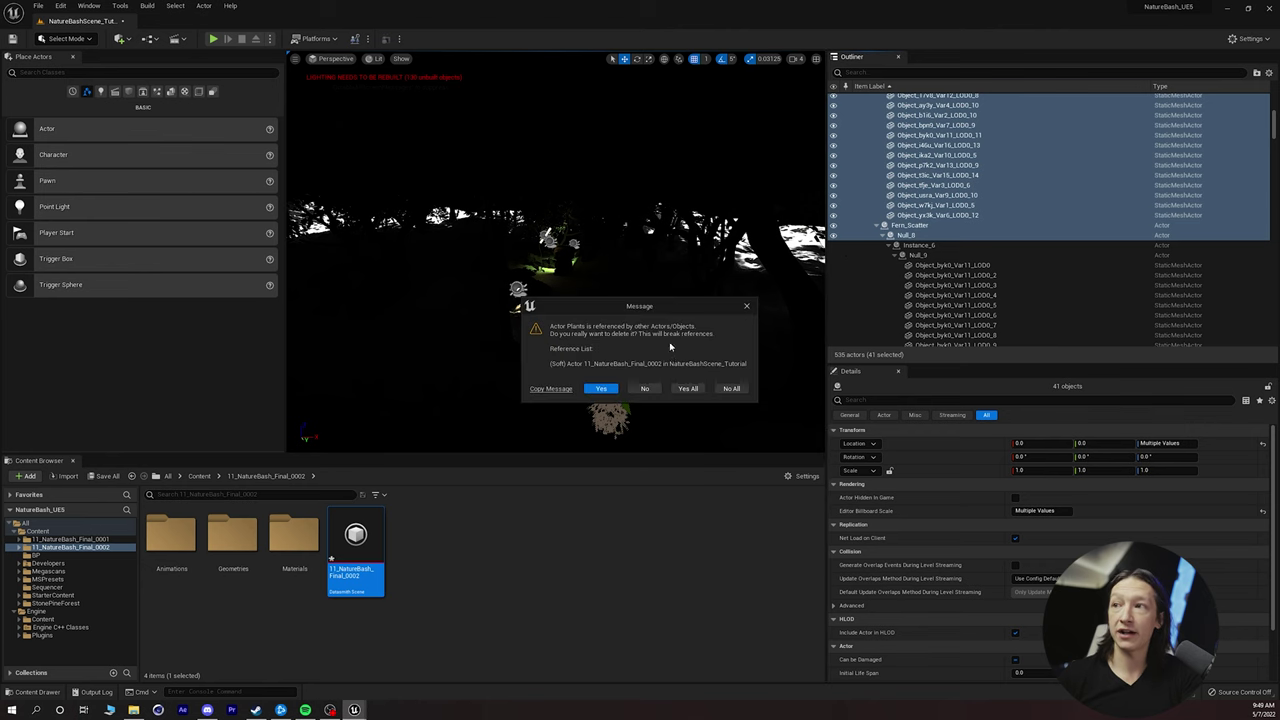
click(685, 389)
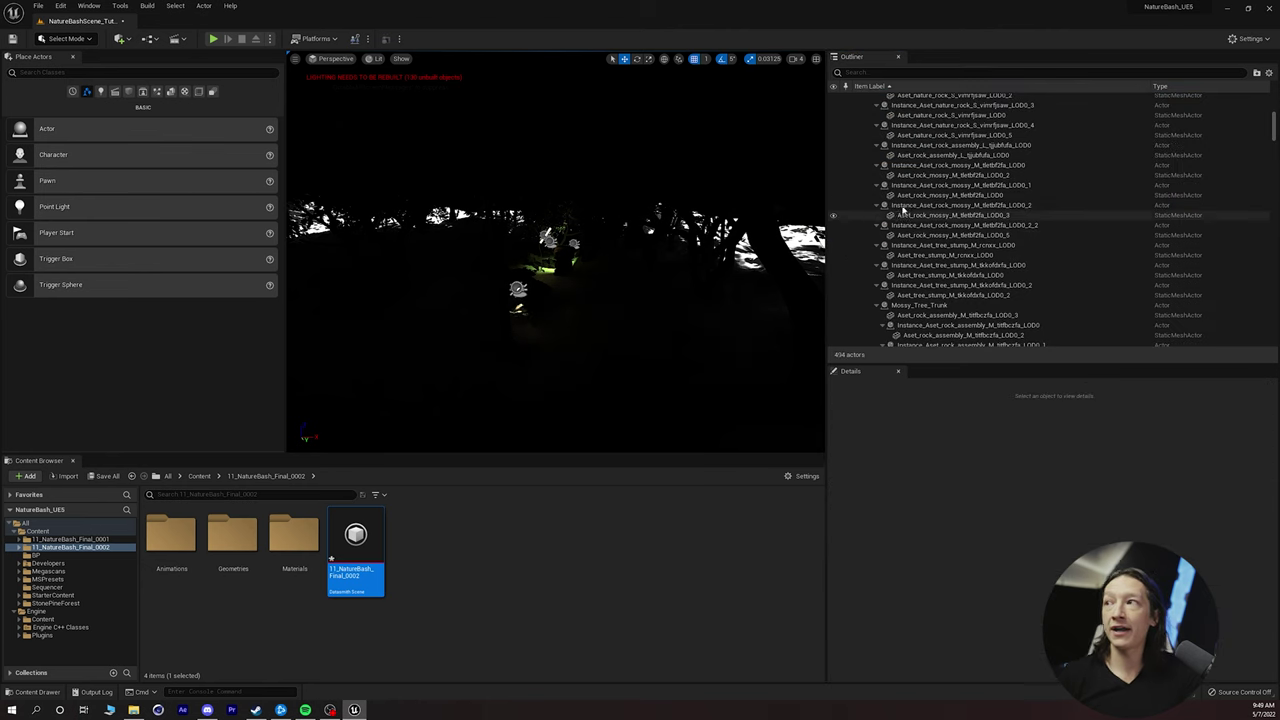
Delete the Rocks___Tree_Trunks group together with all its rock, stump and trunk actors.
scroll(909, 217, up, 10)
click(905, 251)
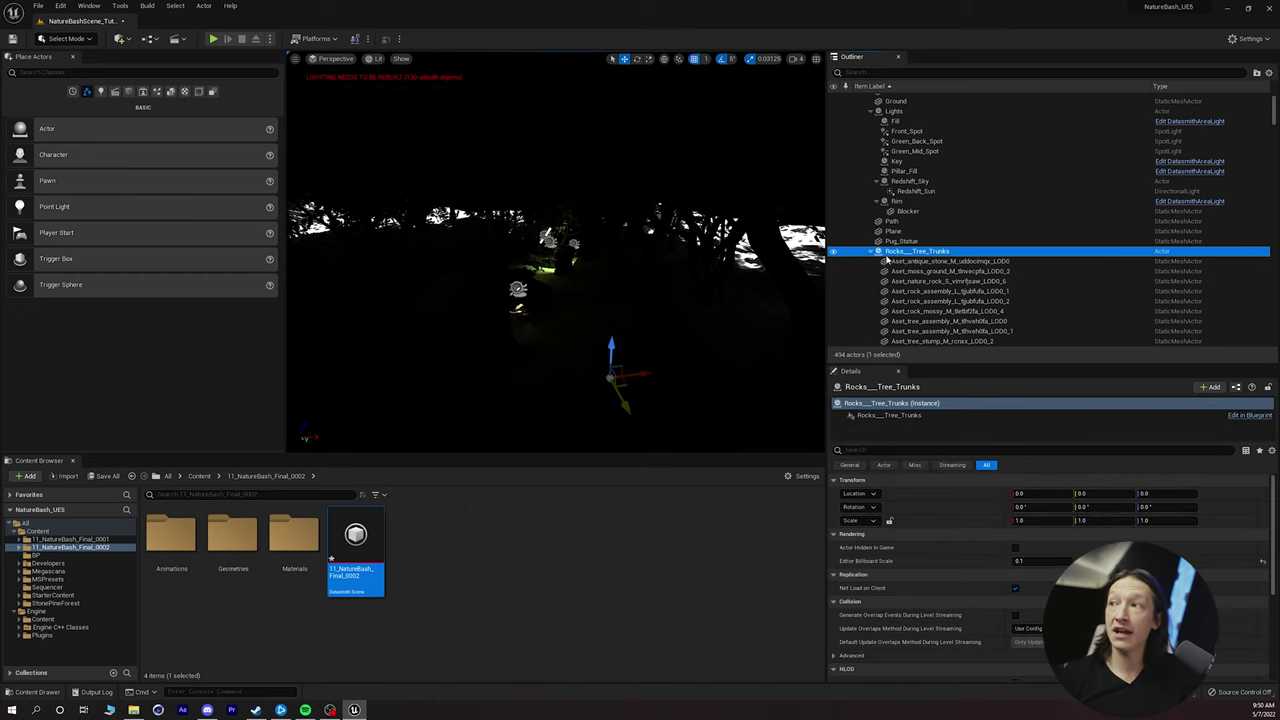
key(ctrl+alt+d)
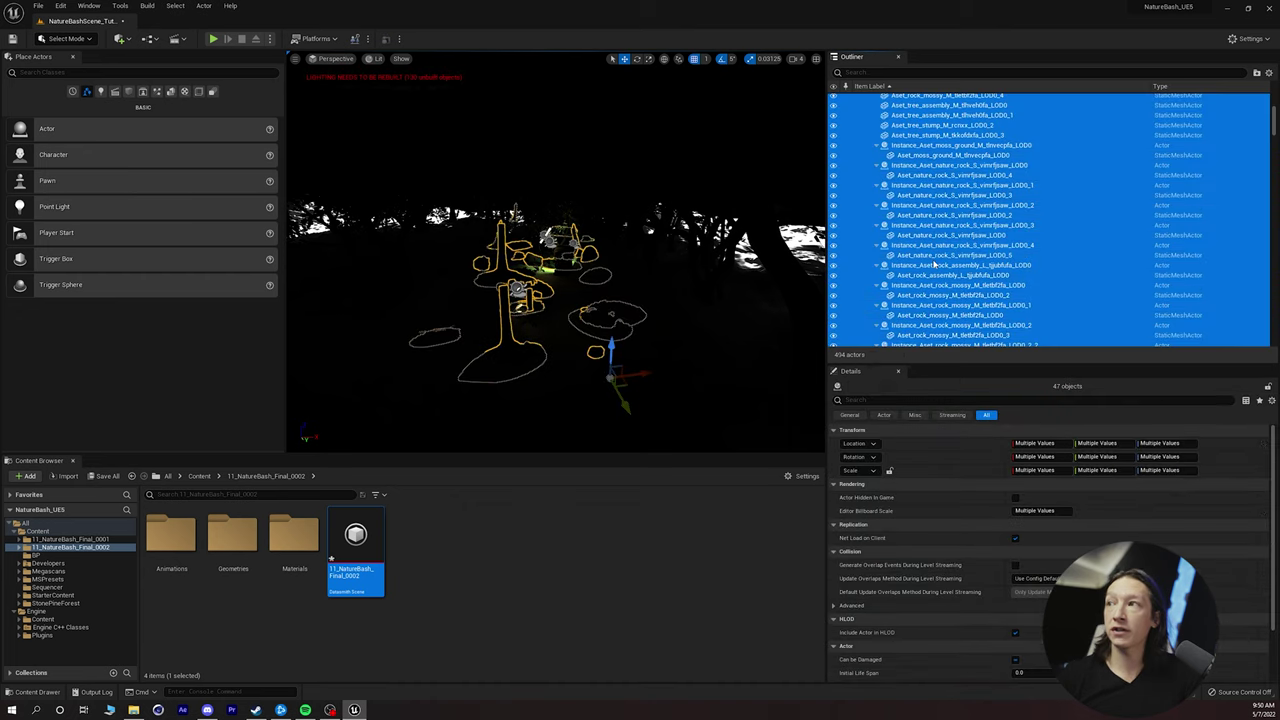
key(Delete)
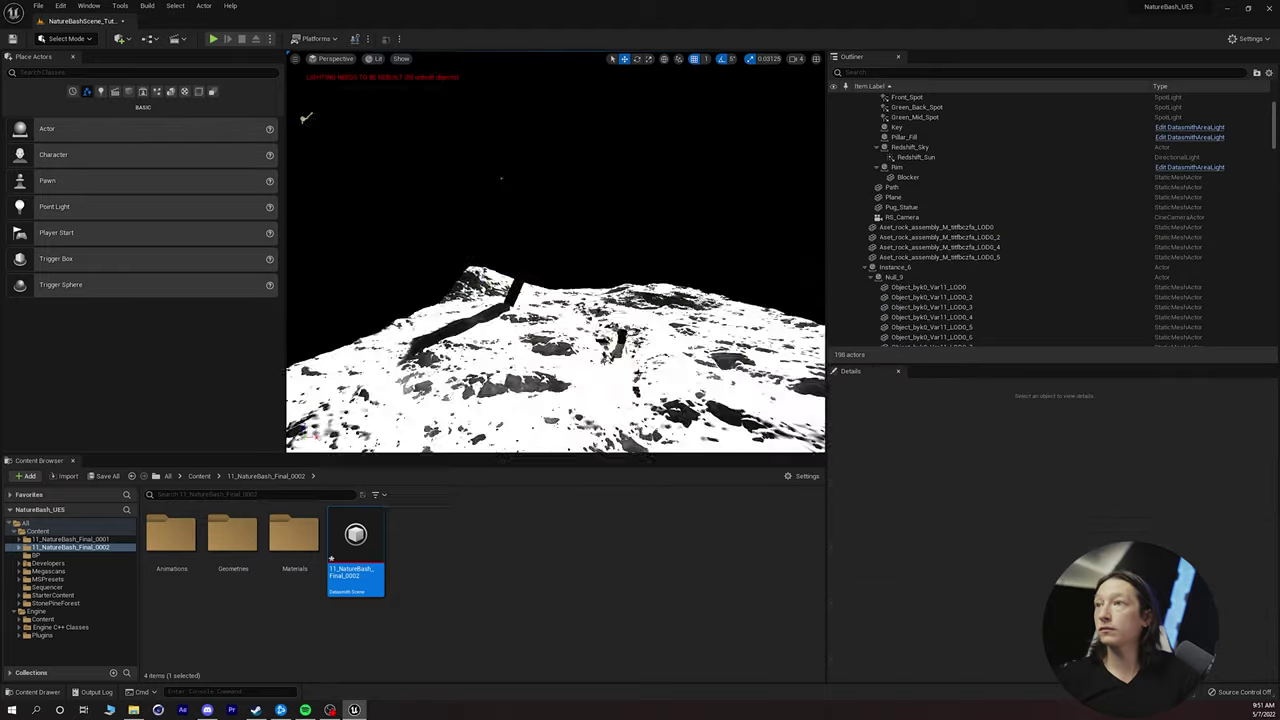
Inspect the remaining ground terrain and leftover plants around the pug statue from several angles.
click(545, 330)
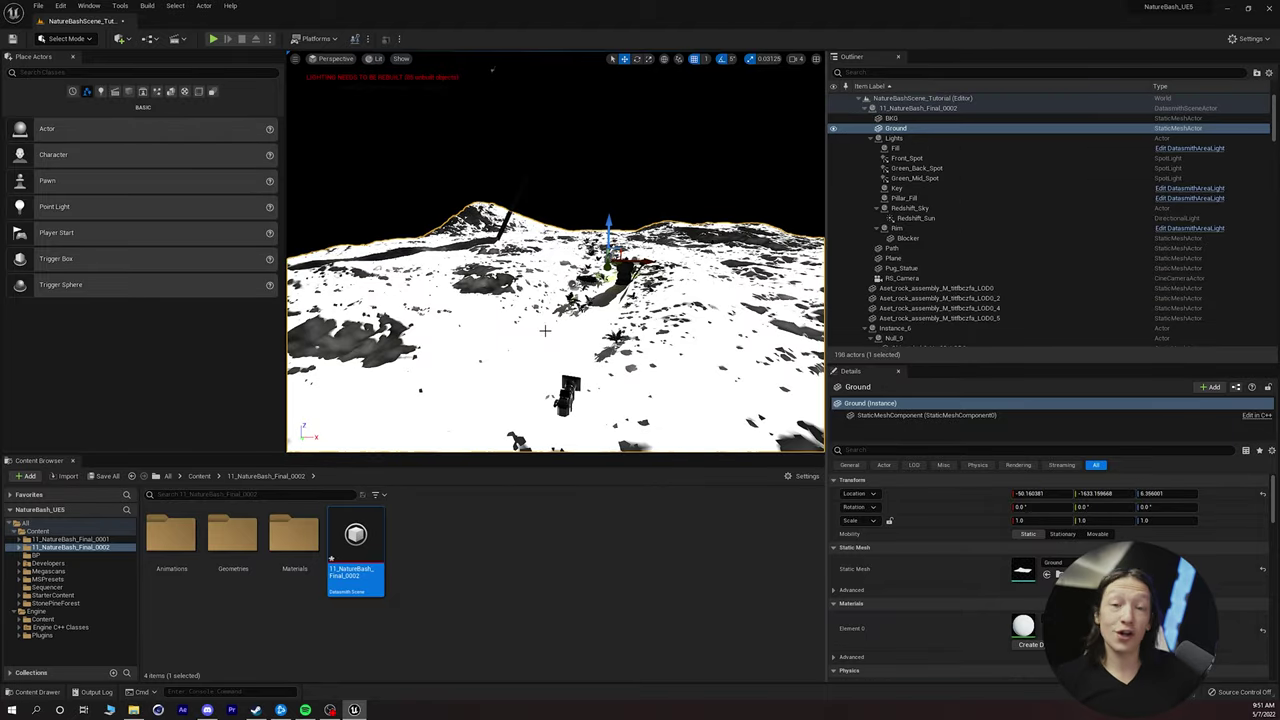
key(w)
right_drag(545, 330, 506, 326)
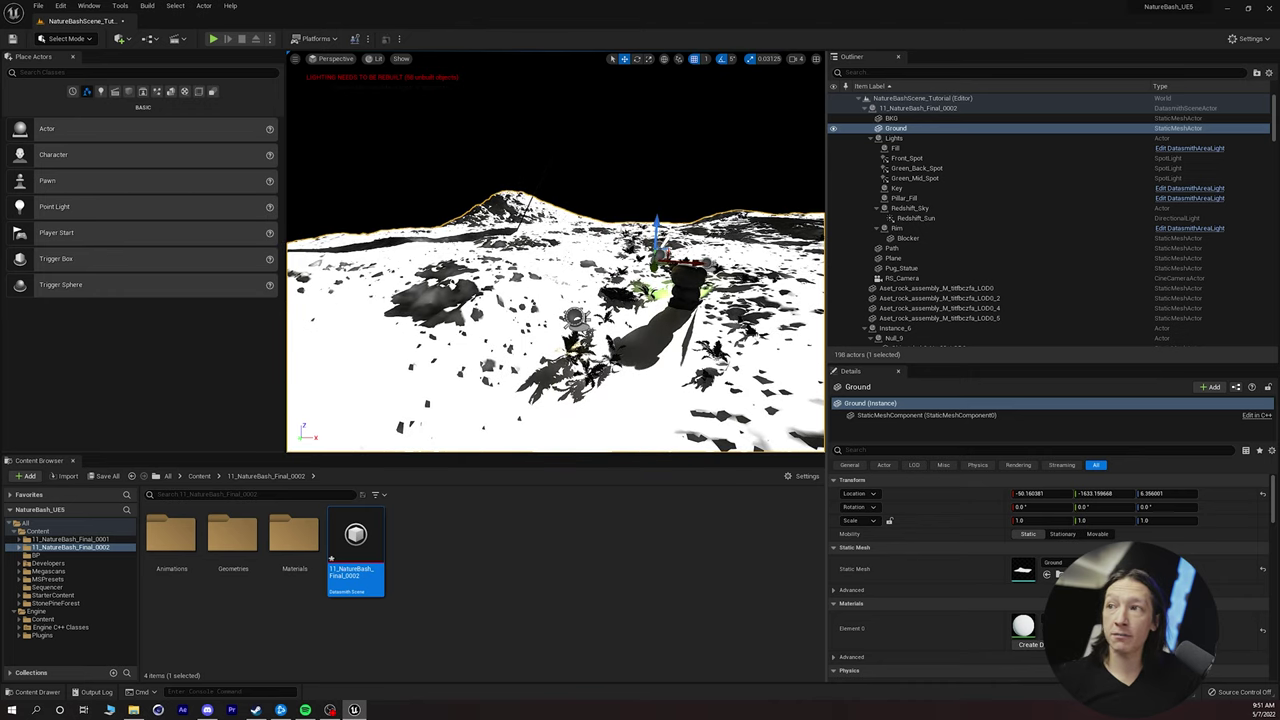
click(577, 352)
click(529, 395)
click(512, 355)
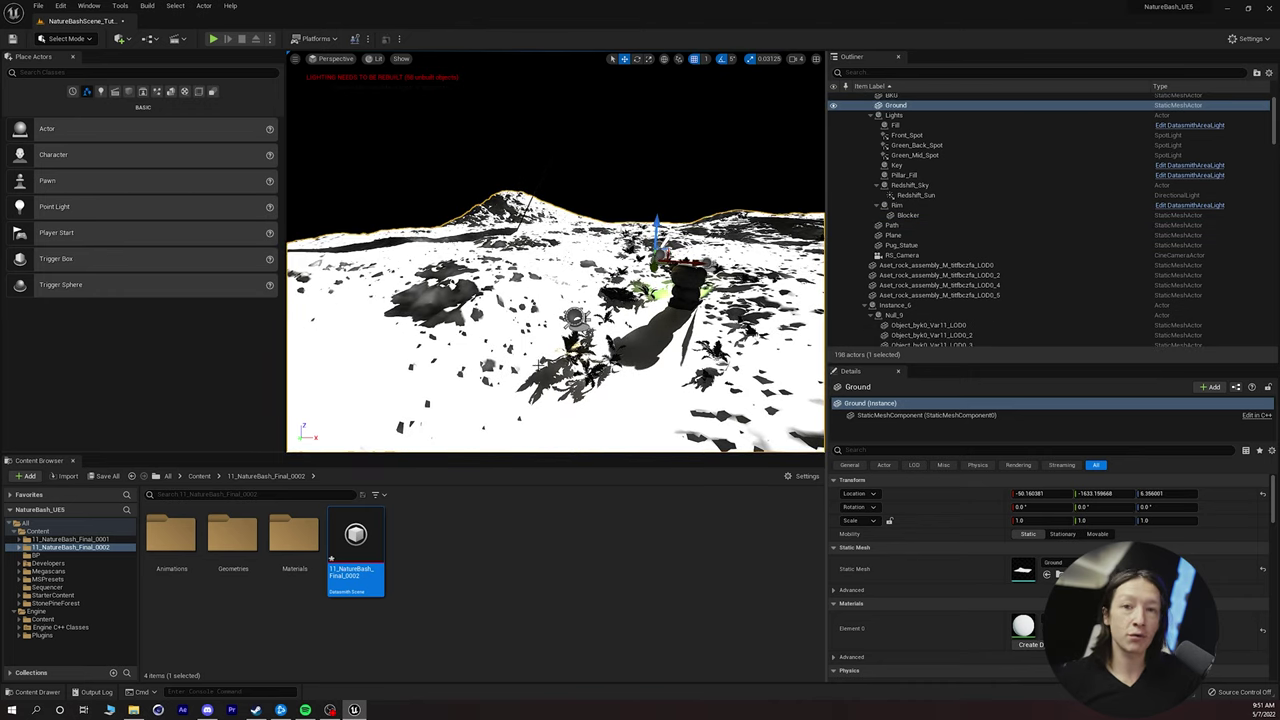
right_drag(520, 324, 500, 320)
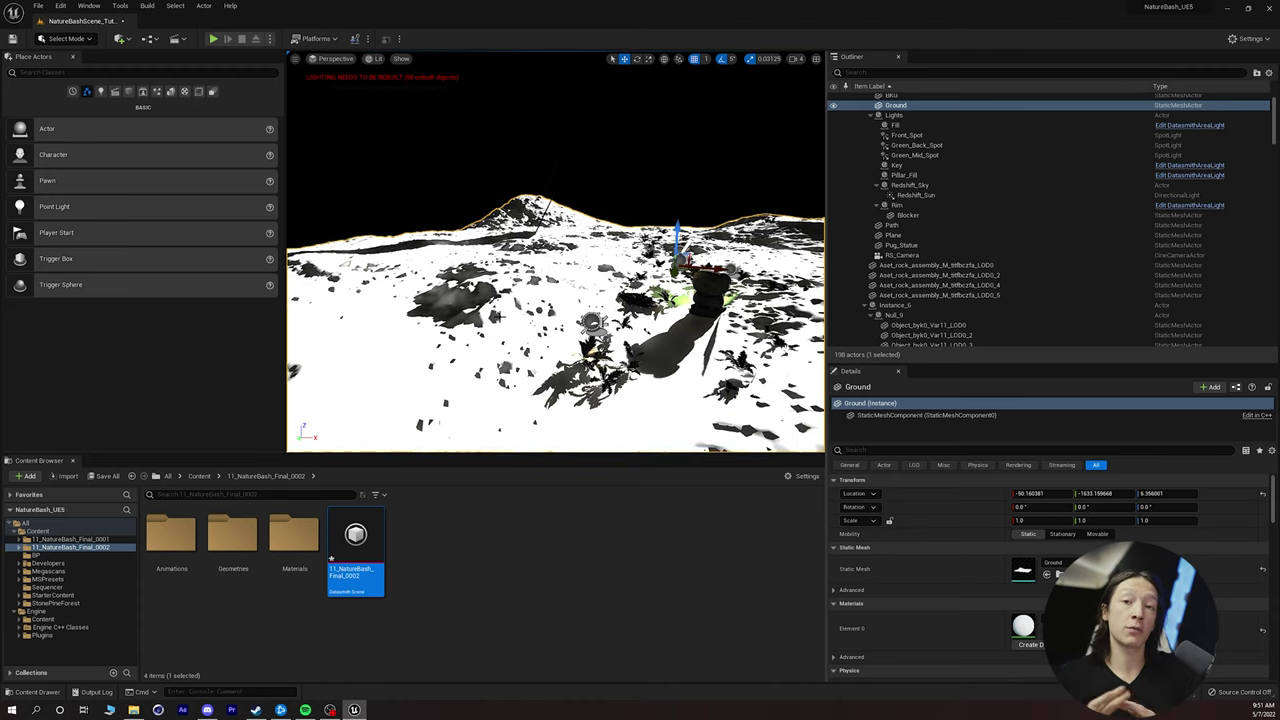
Delete the Redshift_Sky and Redshift_Sun actors from the Lights group, accepting the broken references for all.
click(912, 195)
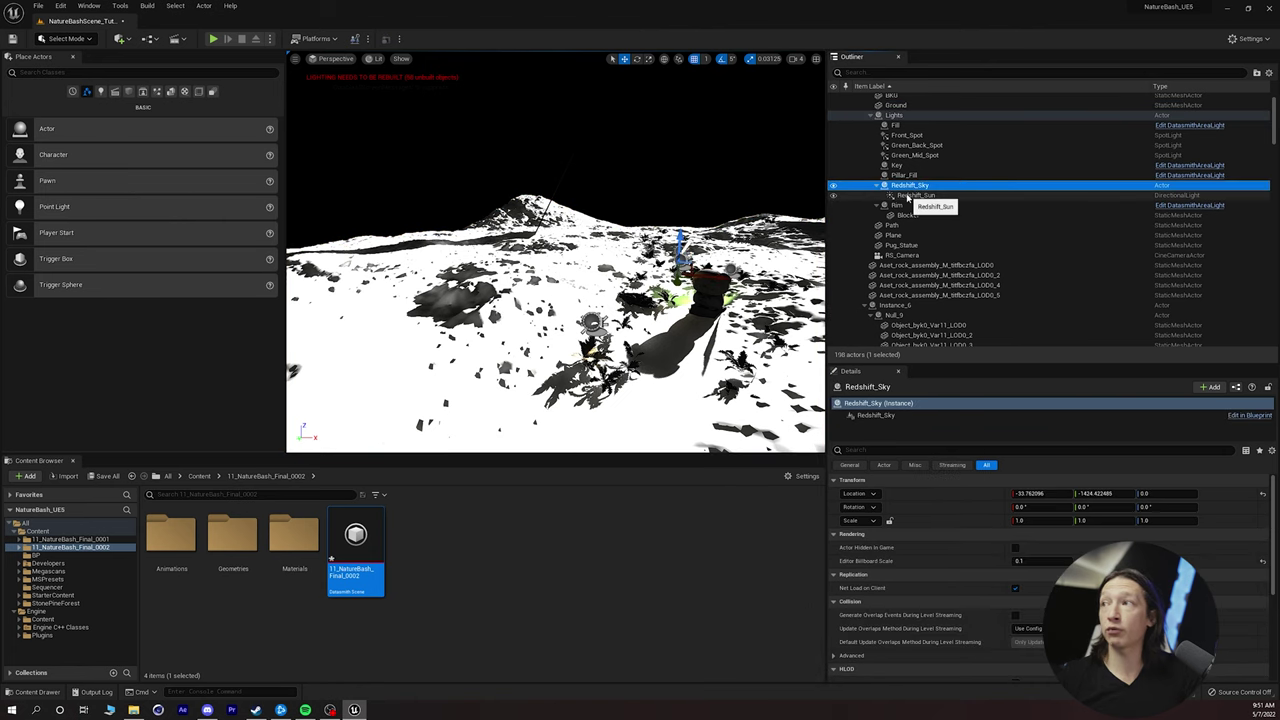
ctrl+click(910, 187)
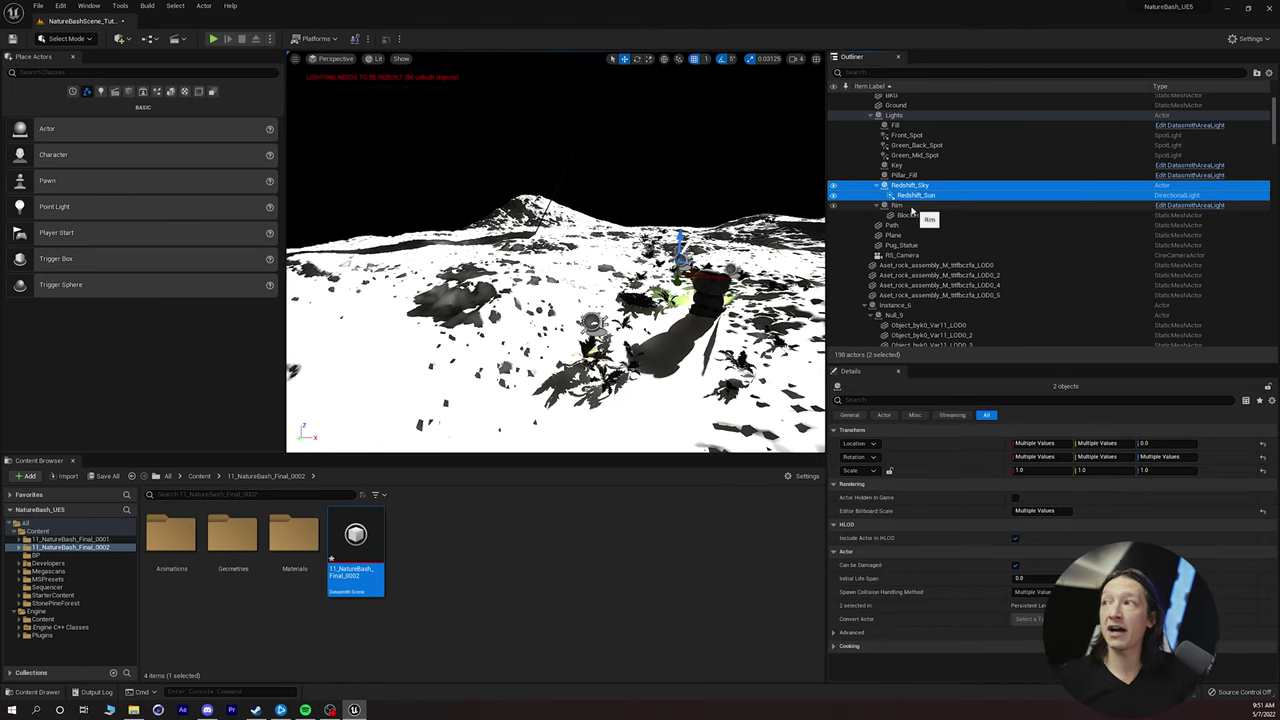
key(Delete)
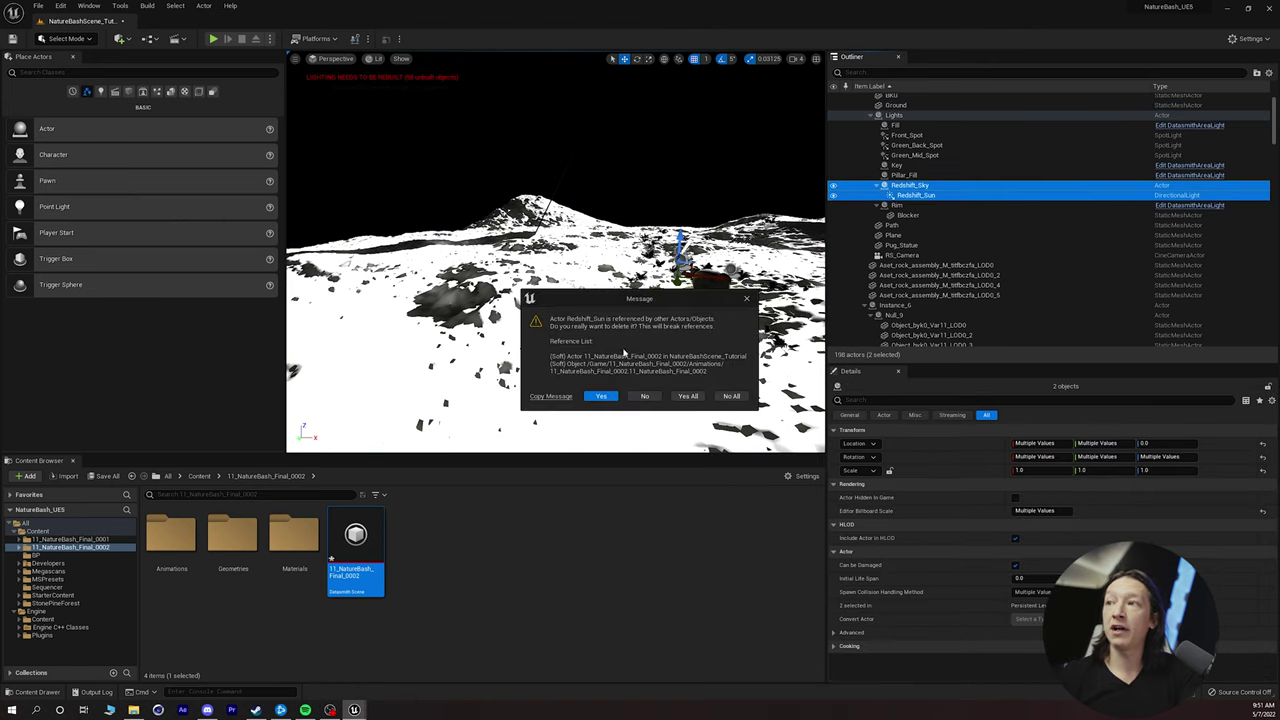
click(688, 394)
Delete the imported lights from Fill to Pillar_Fill, including the front and green spots and Key, accepting all broken references.
click(922, 146)
click(913, 136)
click(897, 126)
shift+click(900, 166)
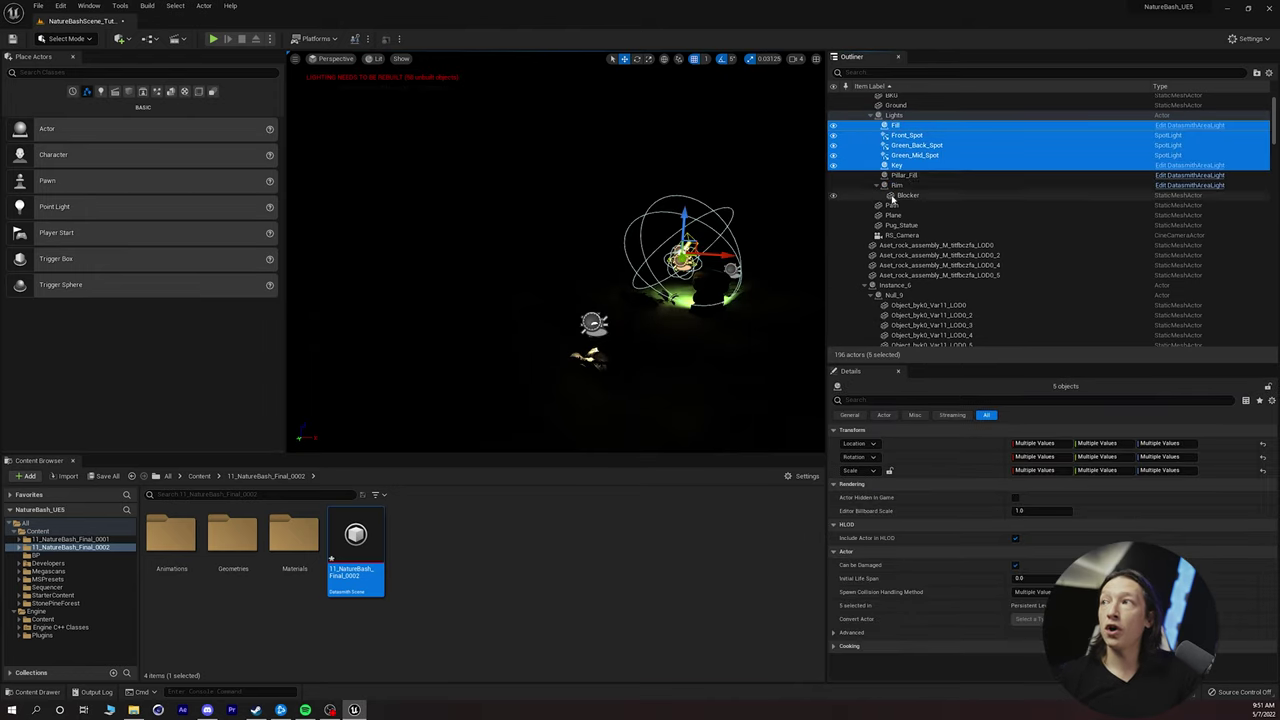
shift+click(906, 174)
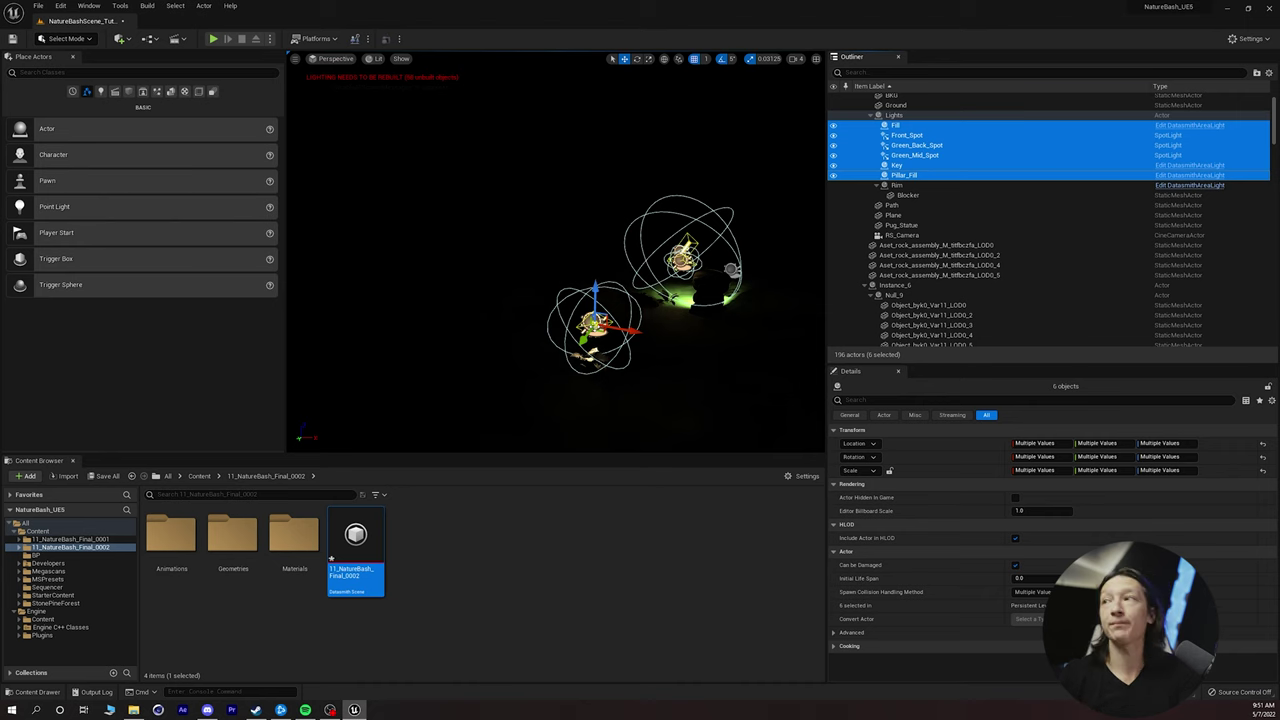
key(Delete)
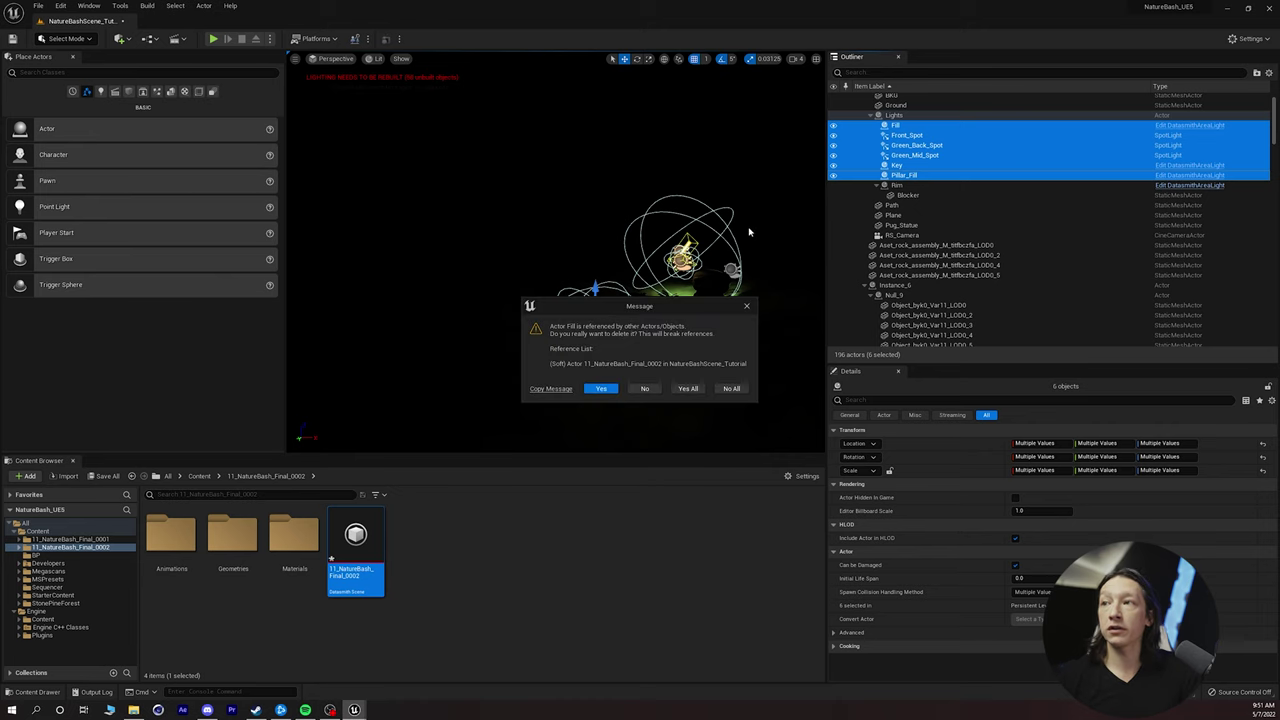
click(694, 390)
Place a BP_Sky_Sphere in the level and lower its Sun Height to 0.0.
right_drag(556, 252, 488, 250)
key(w)
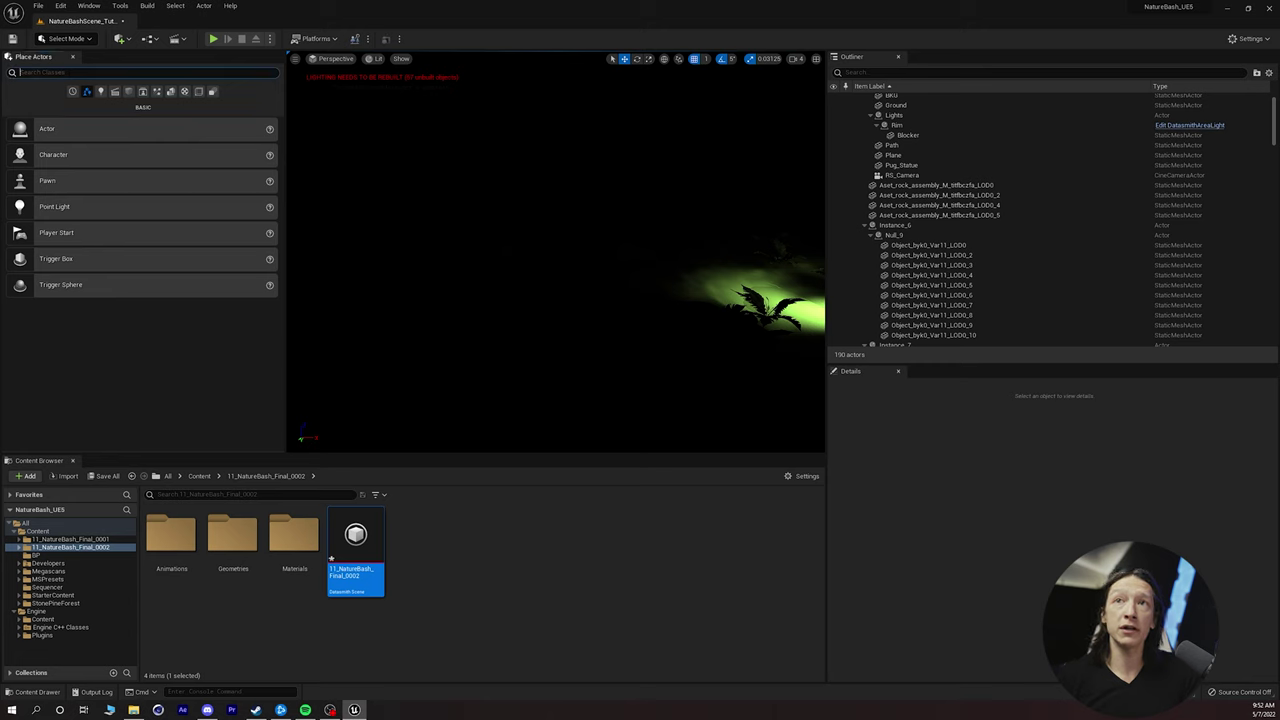
text(sky)
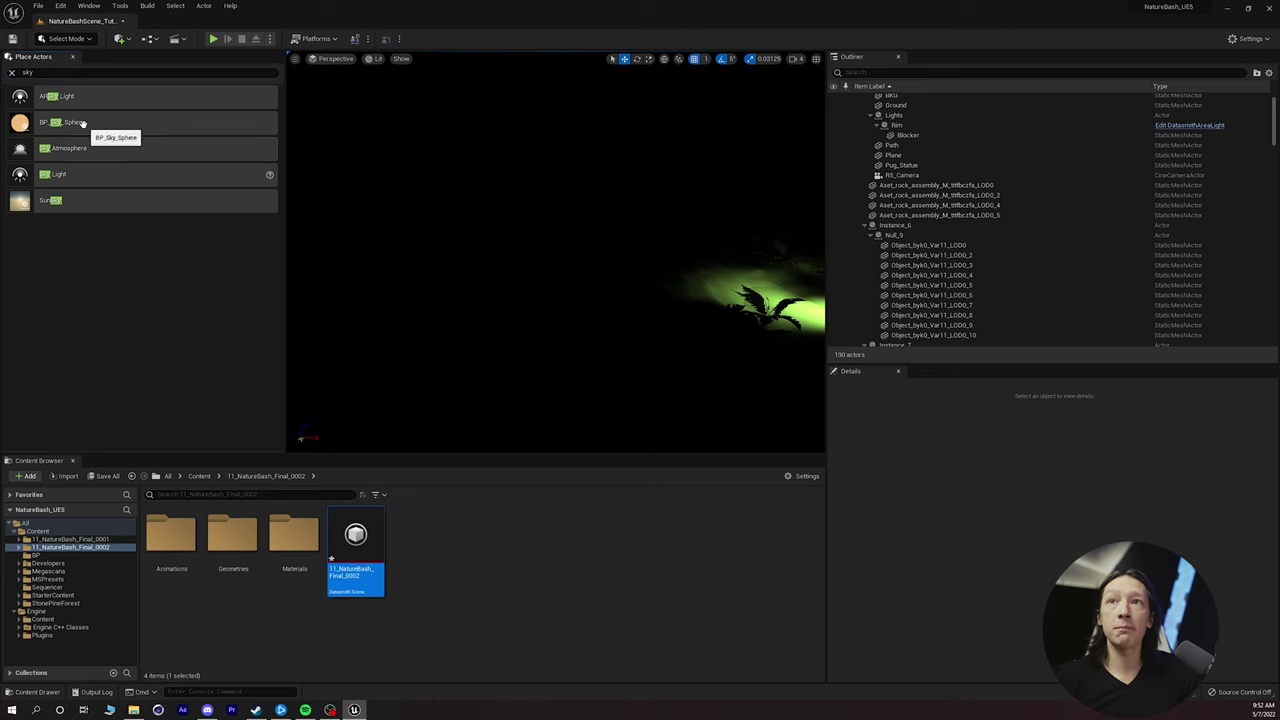
drag(86, 126, 381, 221)
drag(583, 298, 635, 311)
right_drag(635, 311, 440, 240)
right_drag(525, 235, 548, 353)
mouse_move(1028, 655)
mouse_down()
mouse_move(1068, 655)
mouse_move(1044, 655)
mouse_up()
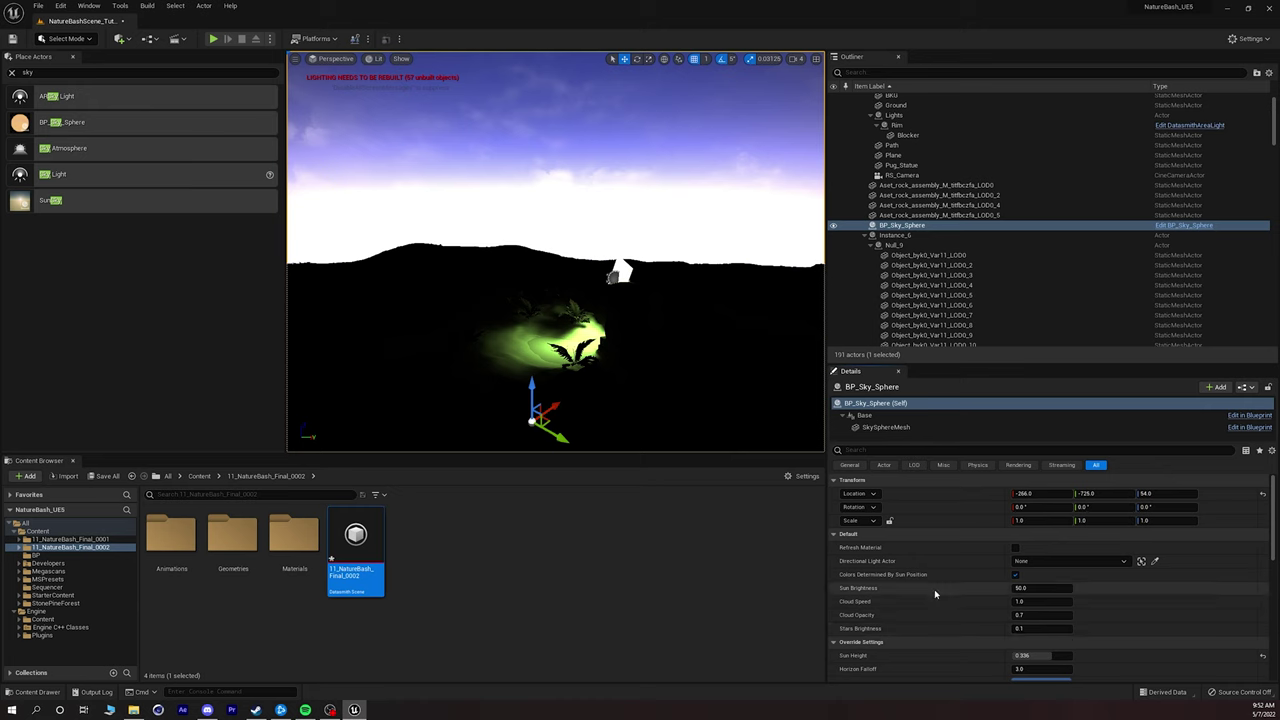
scroll(948, 605, down, 4)
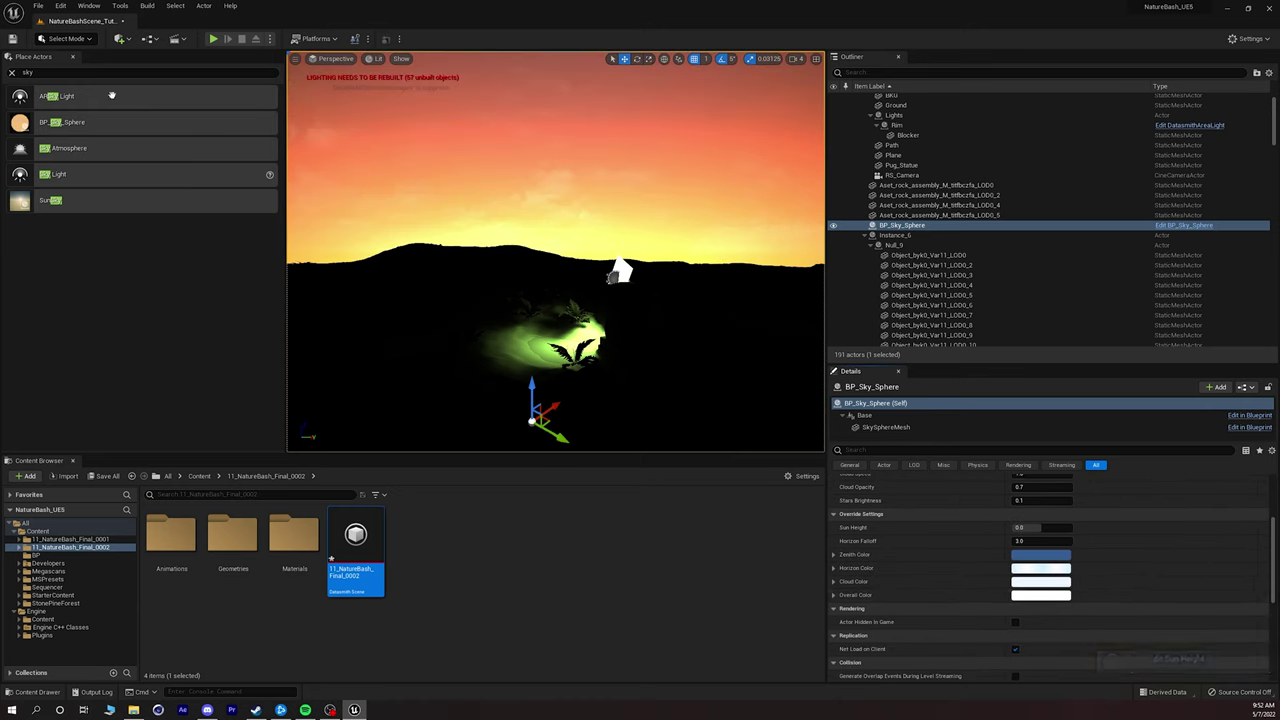
Place a Directional Light on the ground near the pug statue and set its intensity to 3.14 lux.
click(28, 72)
text(dir)
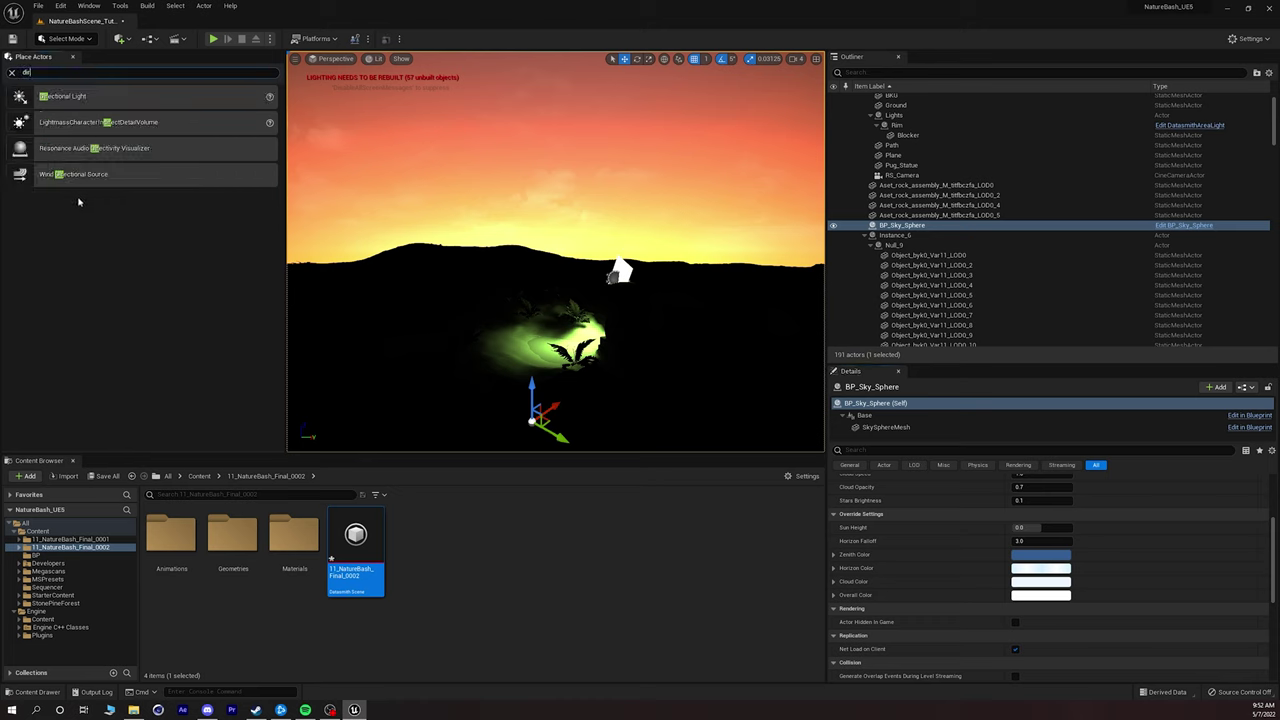
drag(62, 96, 535, 366)
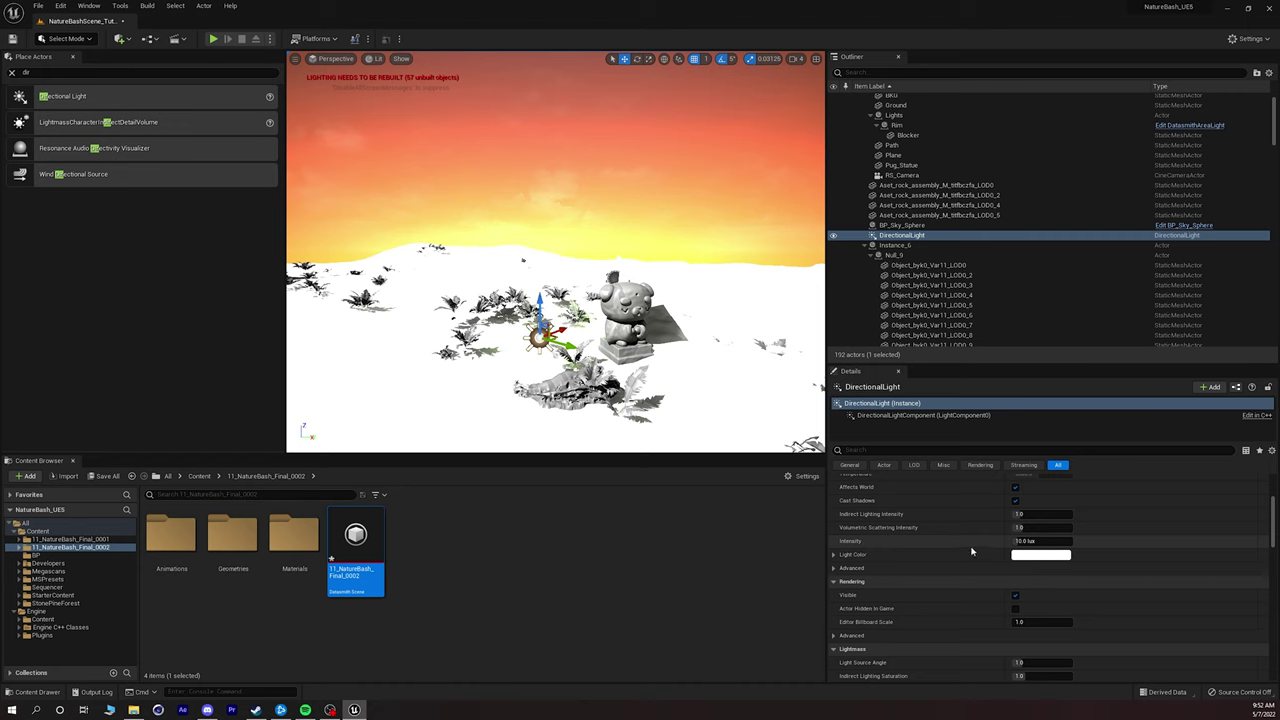
click(1020, 541)
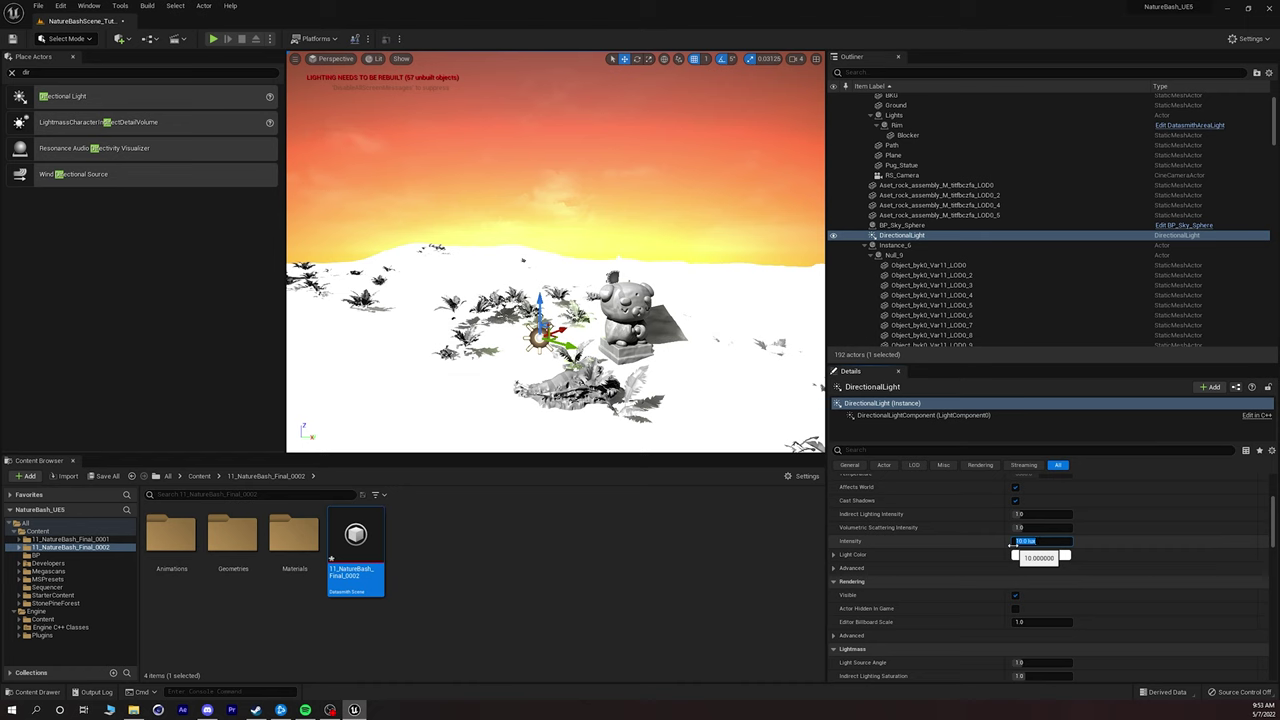
text(4)
key(Return)
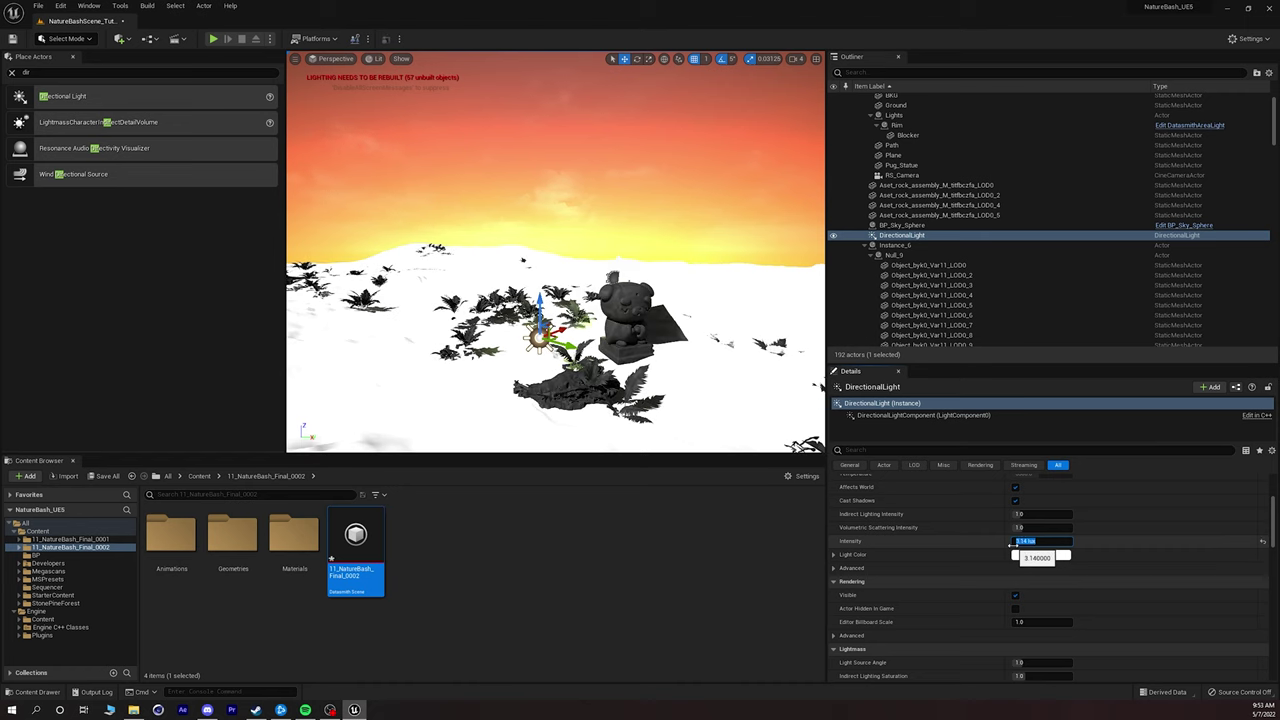
Place a Sky Light on the ground in front of the pug statue.
right_drag(512, 371, 367, 358)
drag(534, 402, 536, 405)
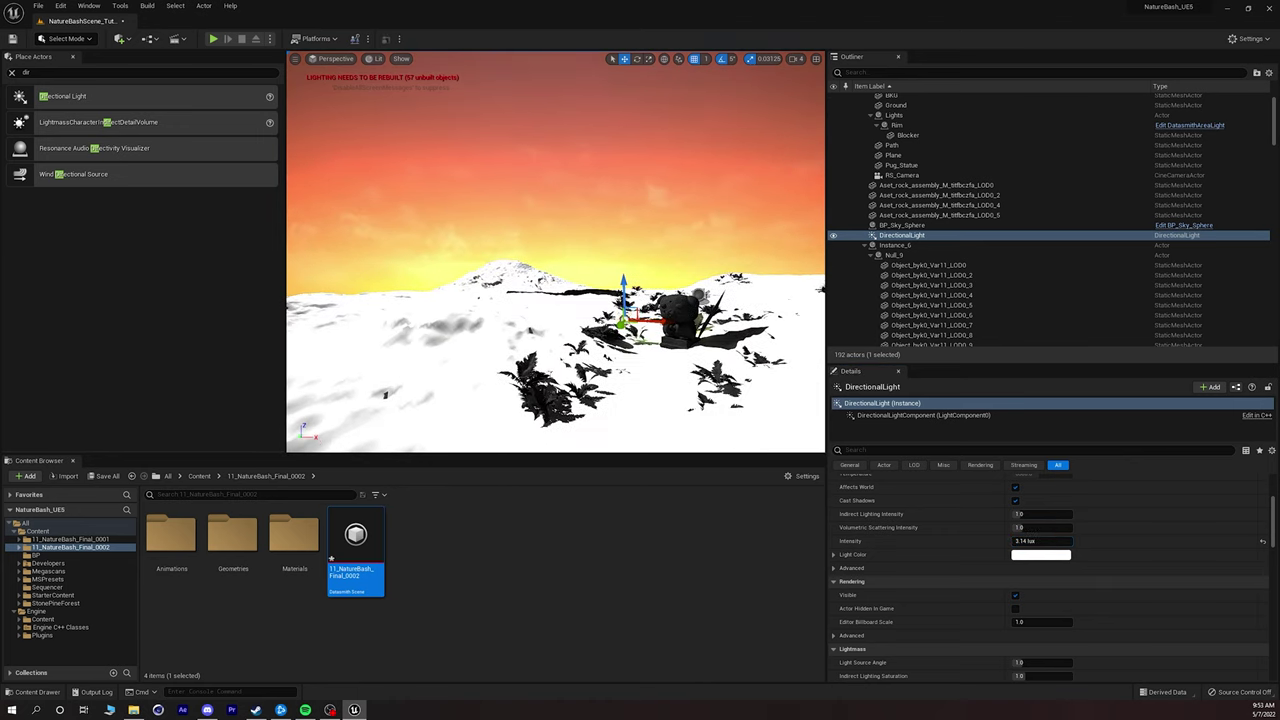
click(27, 72)
text(sky)
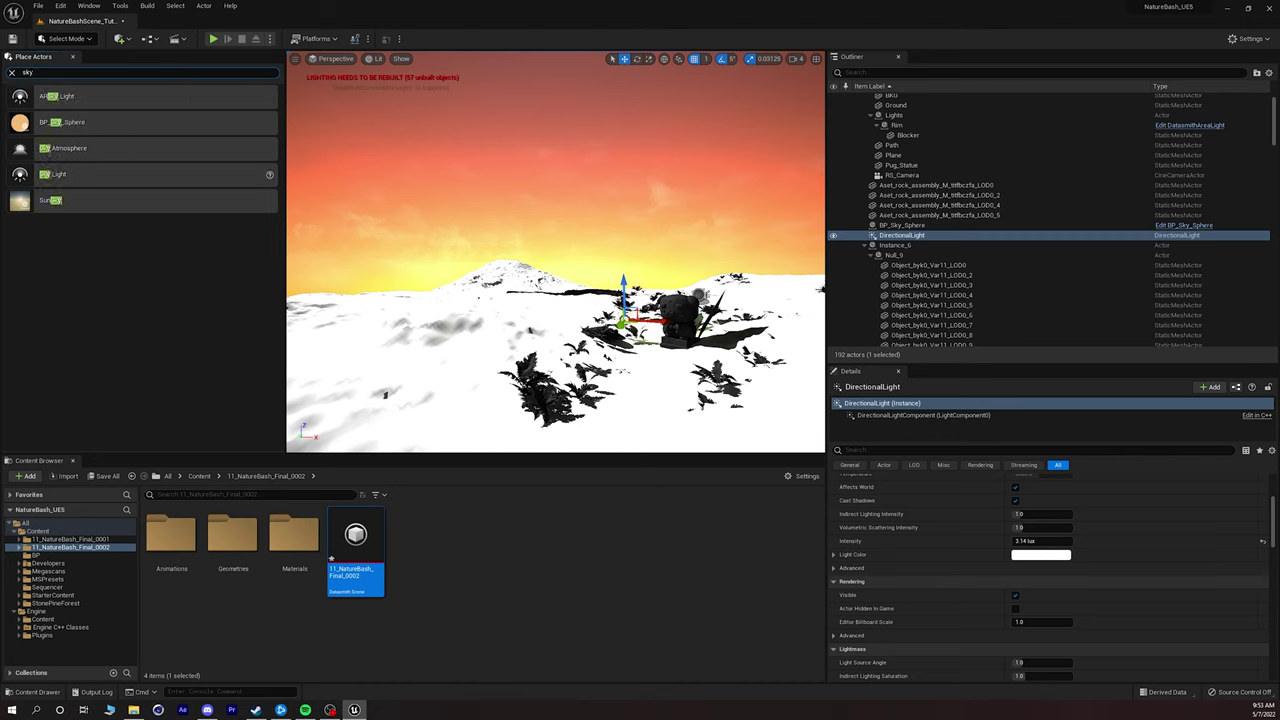
drag(63, 168, 630, 372)
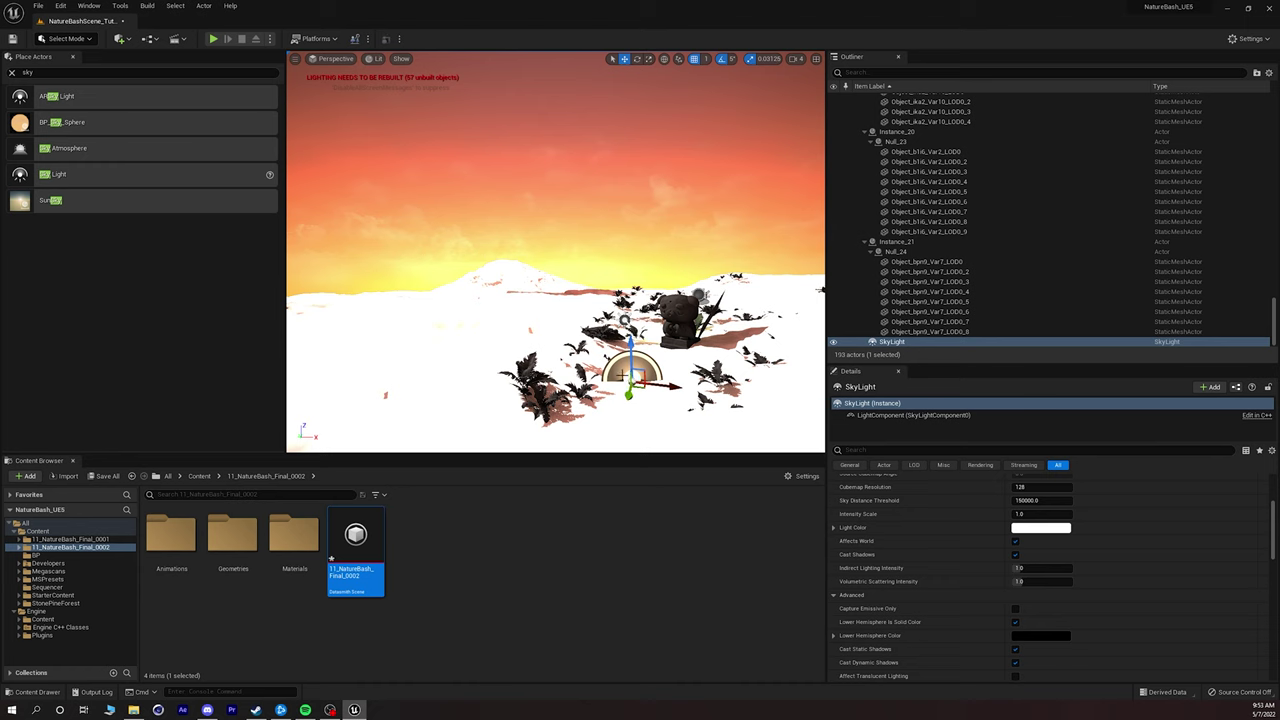
Make the SkyLight movable with a Sky Distance Threshold of 1.0, and turn off Lower Hemisphere Is Solid Color.
scroll(950, 525, up, 3)
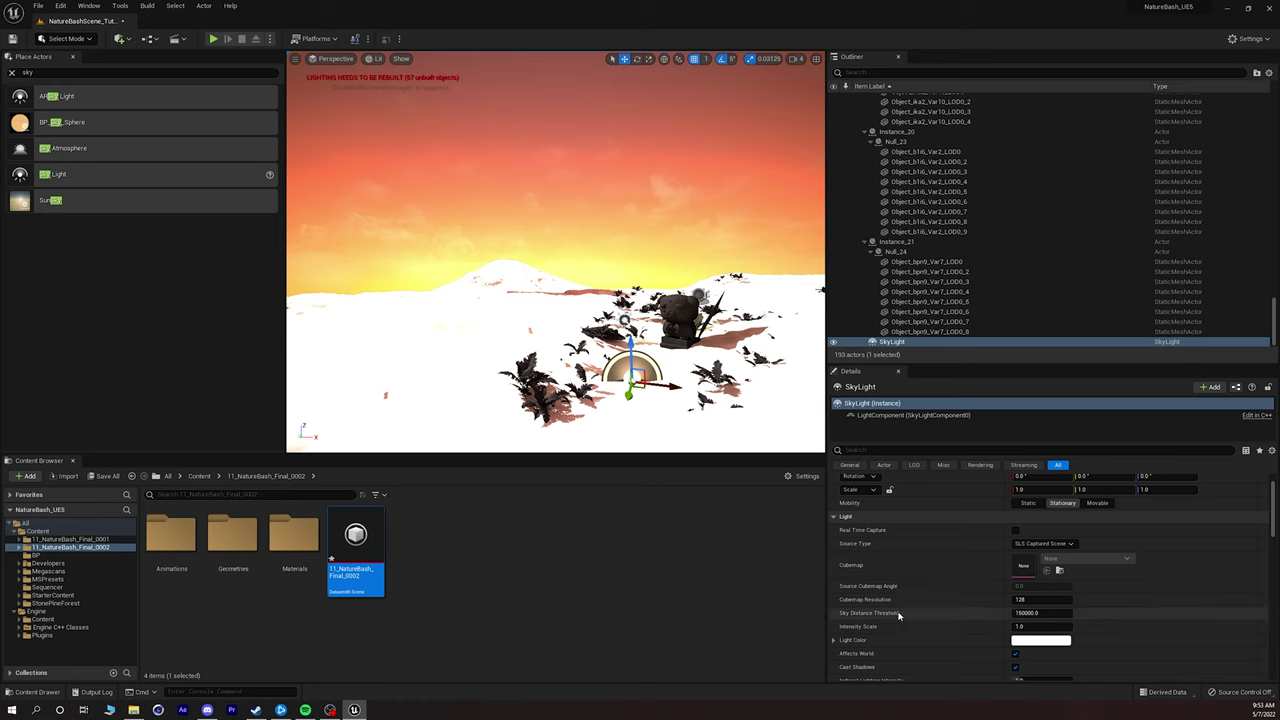
click(1030, 612)
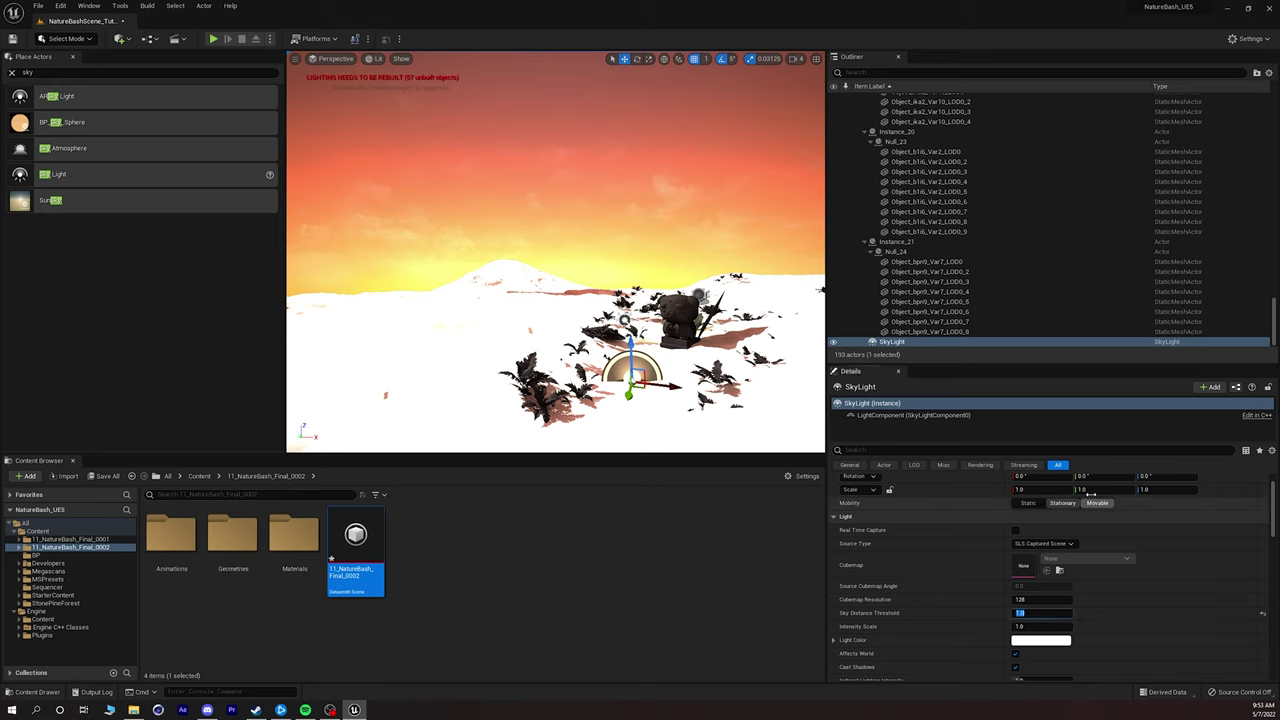
scroll(909, 614, down, 3)
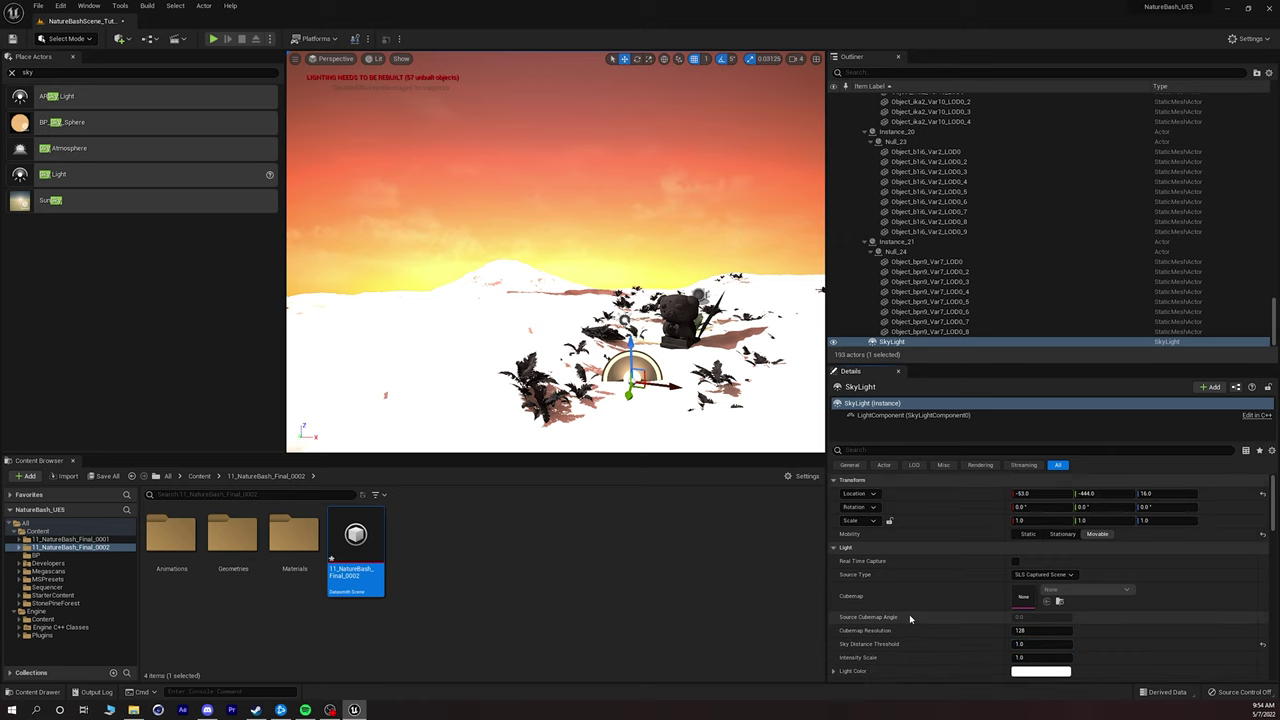
scroll(909, 628, down, 2)
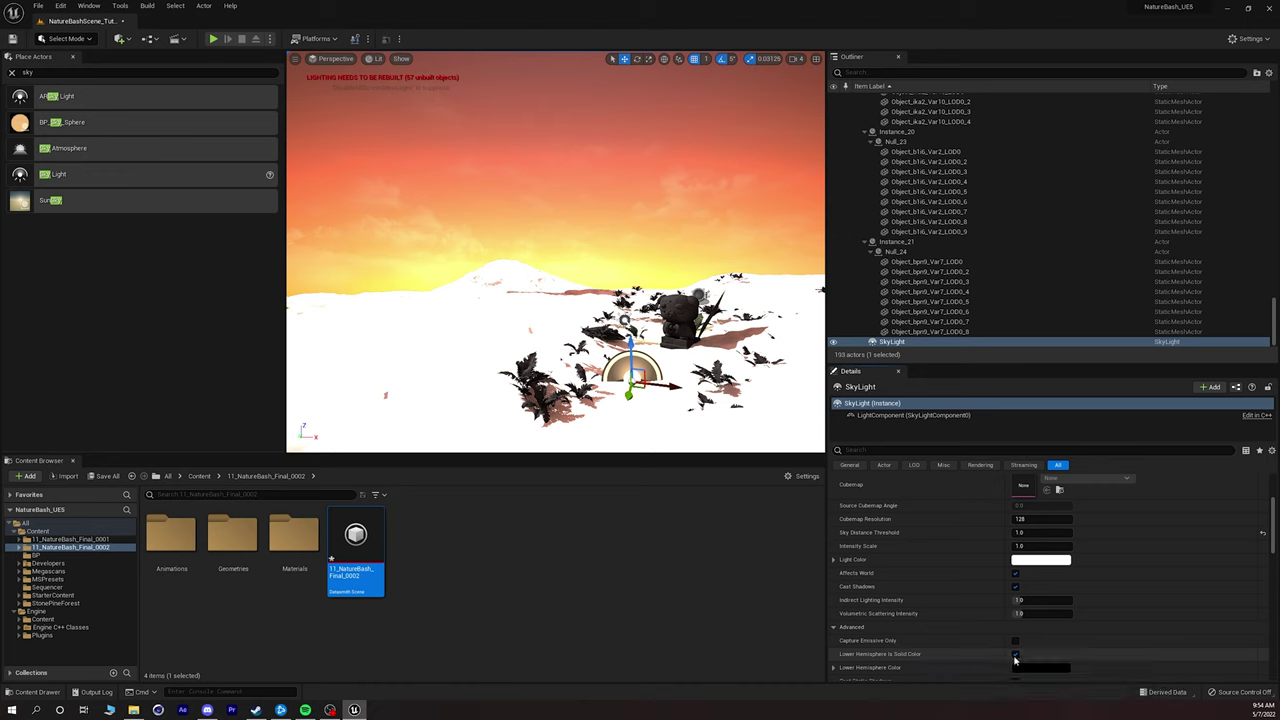
right_drag(664, 412, 697, 508)
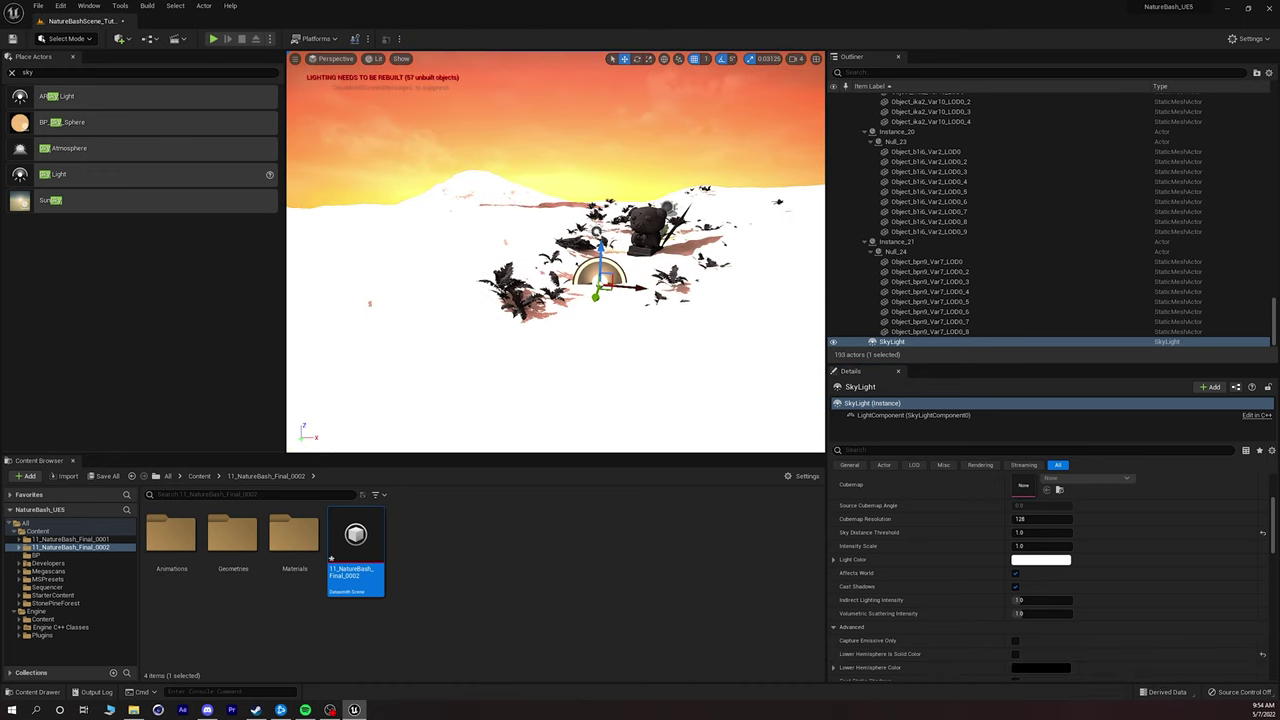
right_drag(588, 290, 588, 274)
Search the placeable actors for fog and place an Exponential Height Fog among the ferns.
click(28, 72)
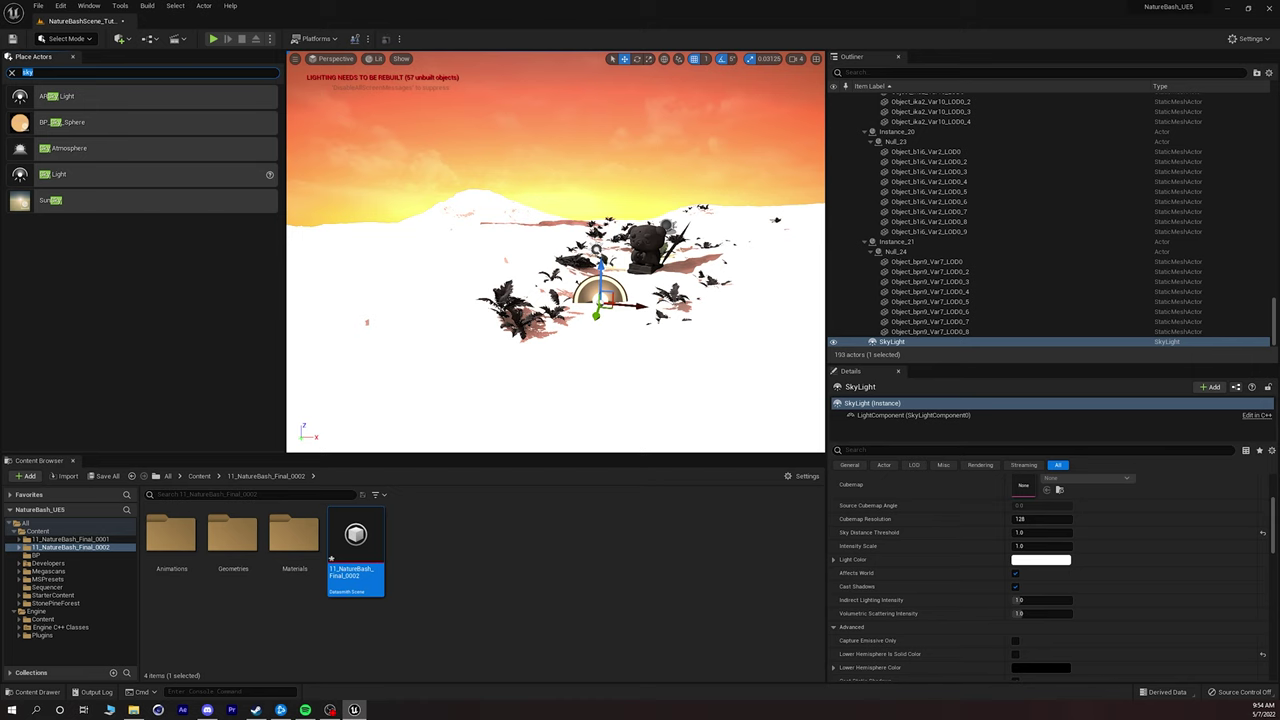
text(environ)
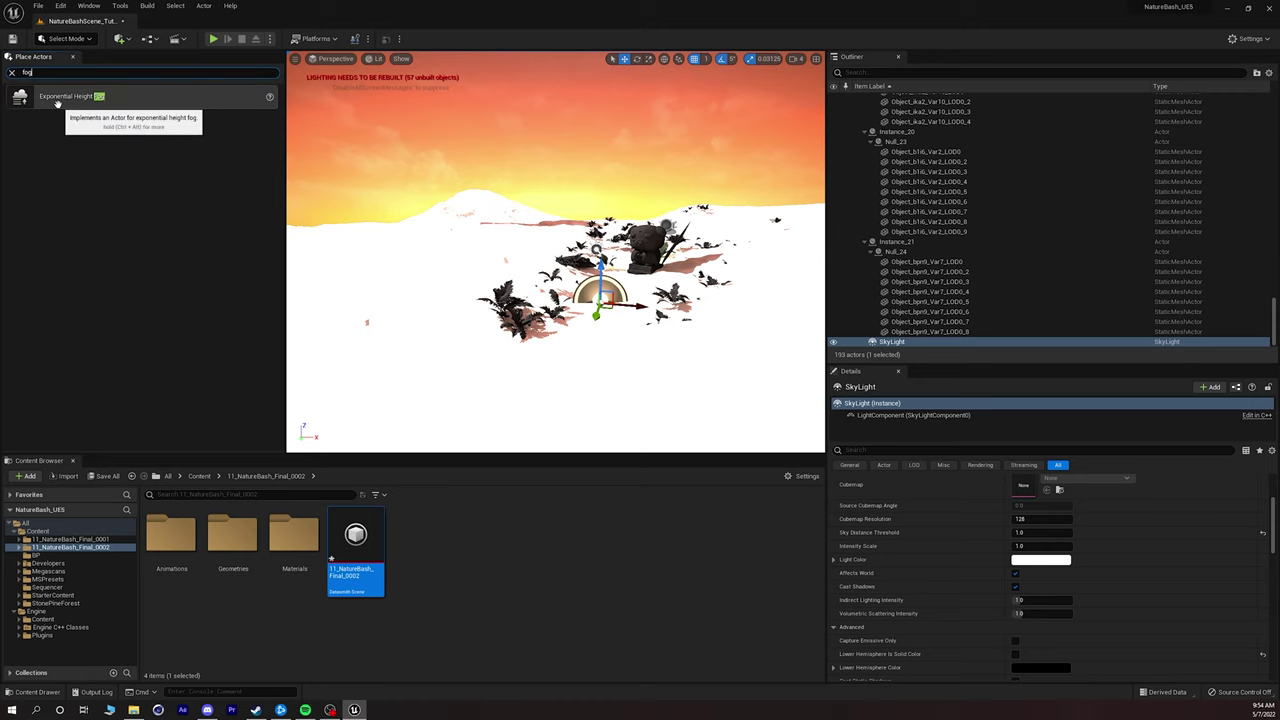
drag(65, 96, 528, 323)
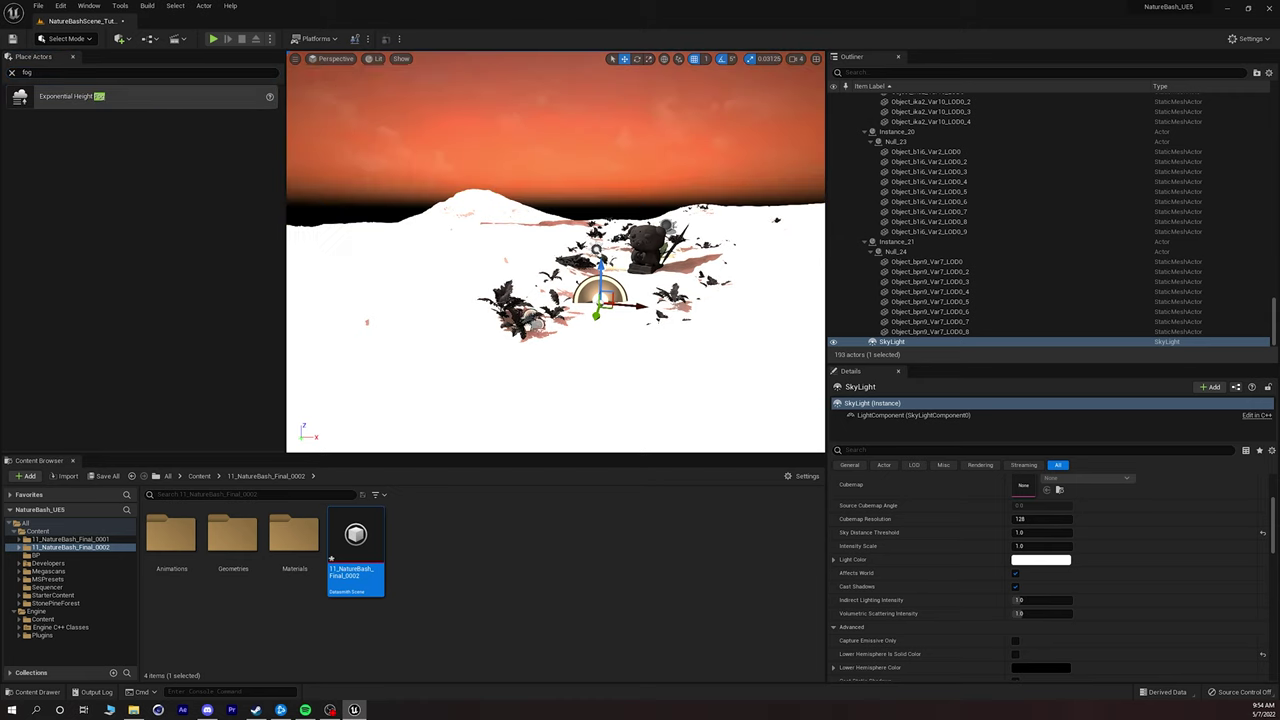
Enable Volumetric Fog on the ExponentialHeightFog actor.
scroll(955, 491, up, 5)
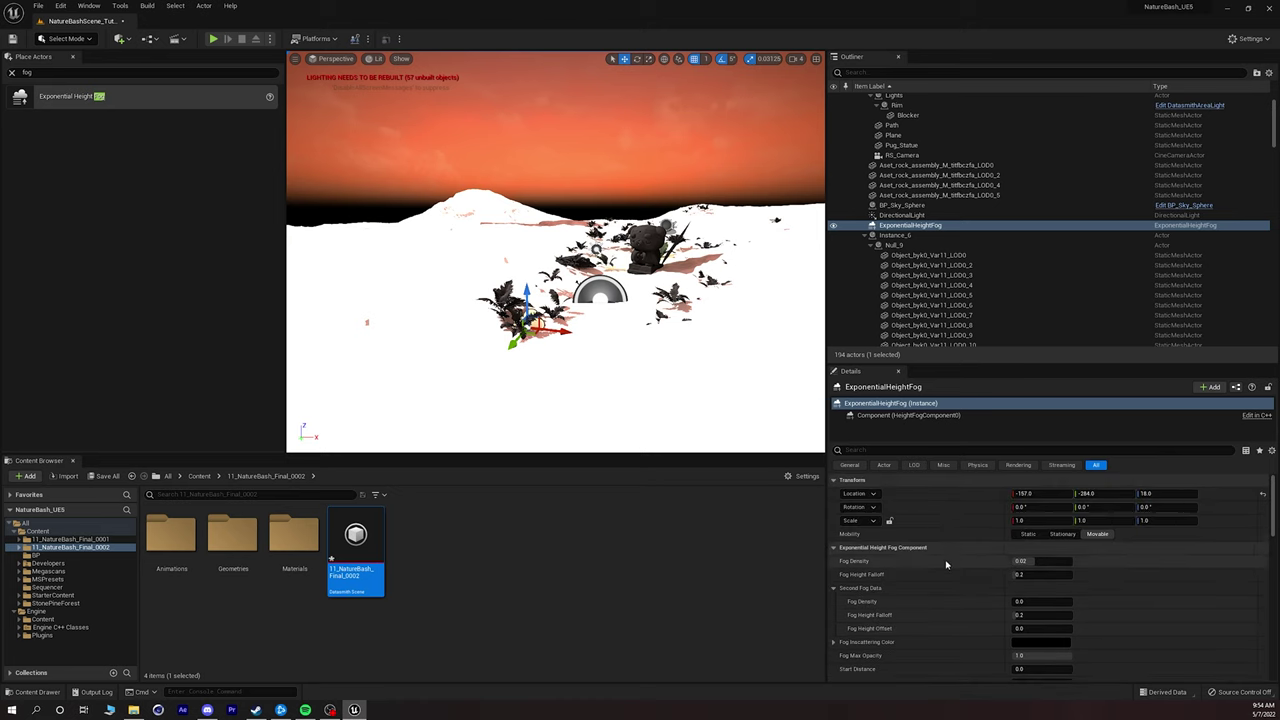
scroll(920, 550, down, 3)
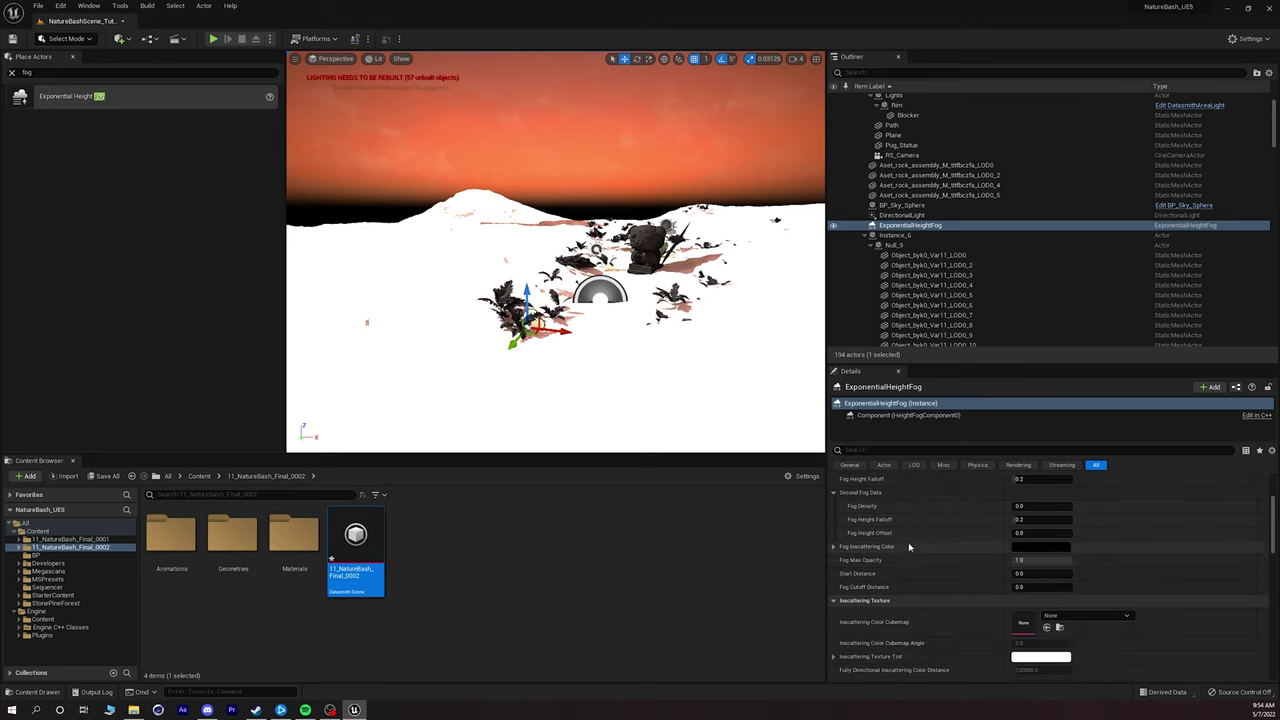
scroll(909, 541, up, 1)
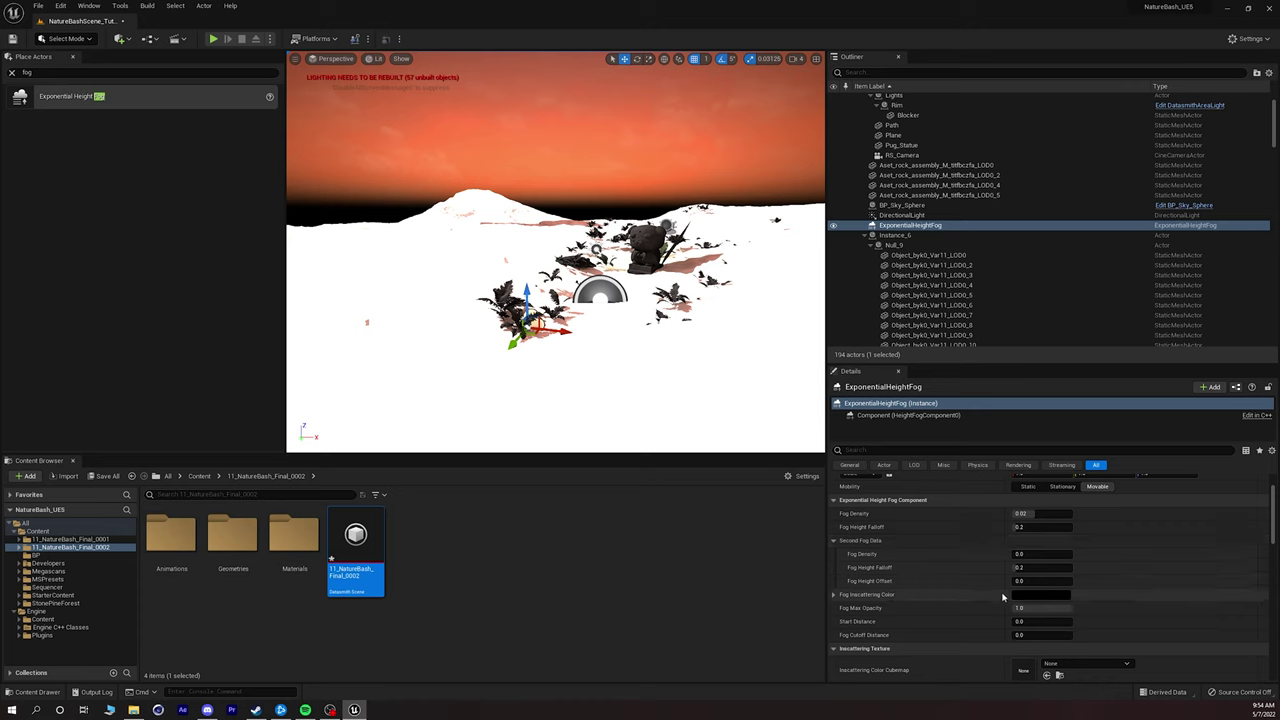
scroll(980, 591, down, 3)
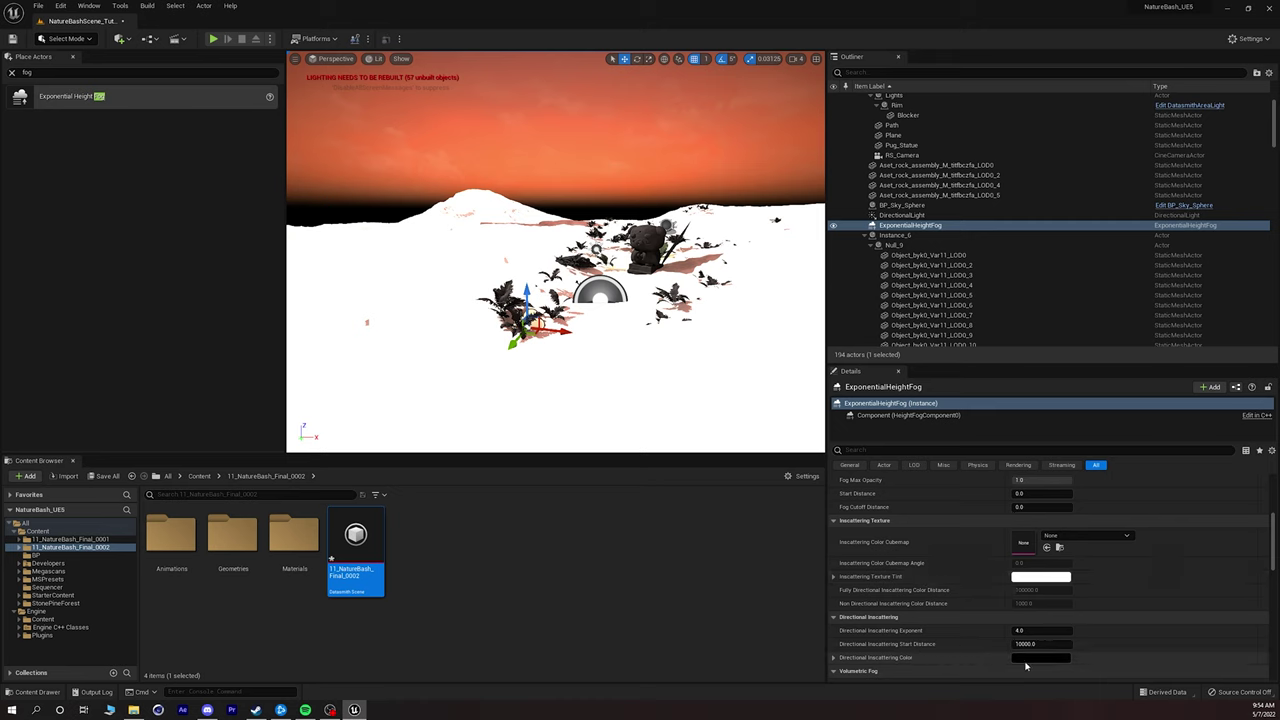
scroll(984, 647, down, 2)
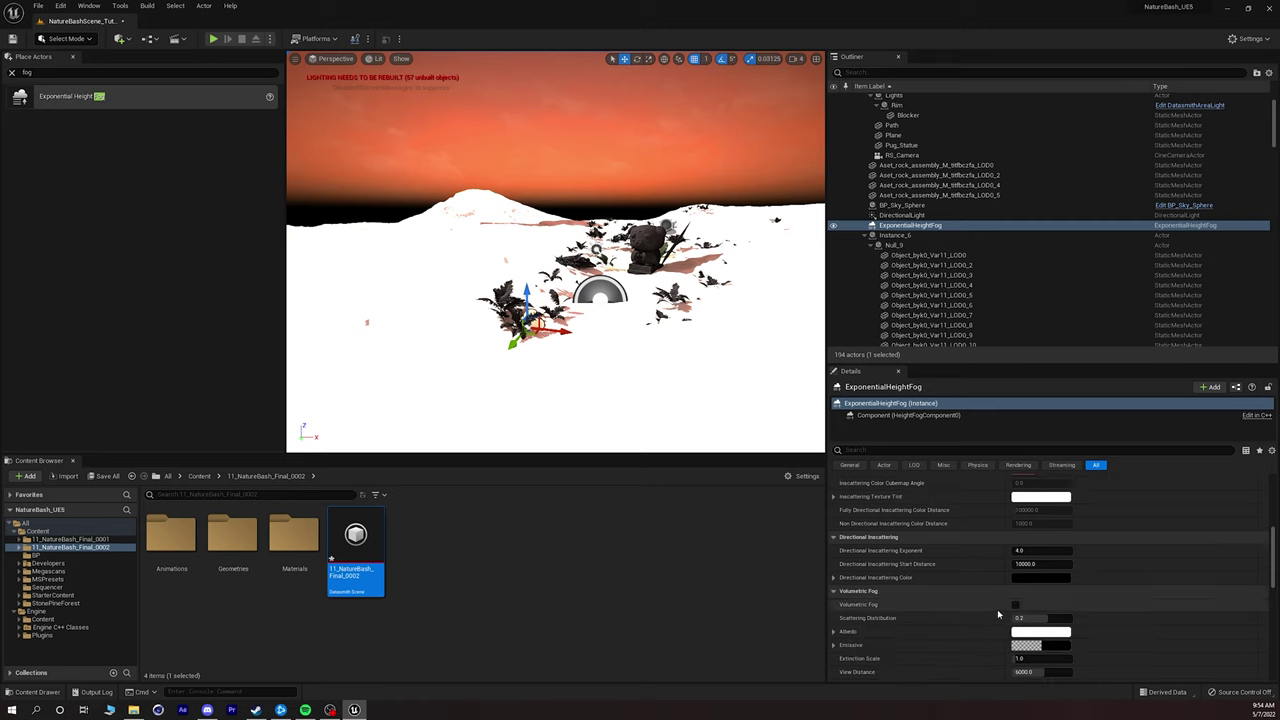
click(1018, 605)
scroll(971, 608, down, 2)
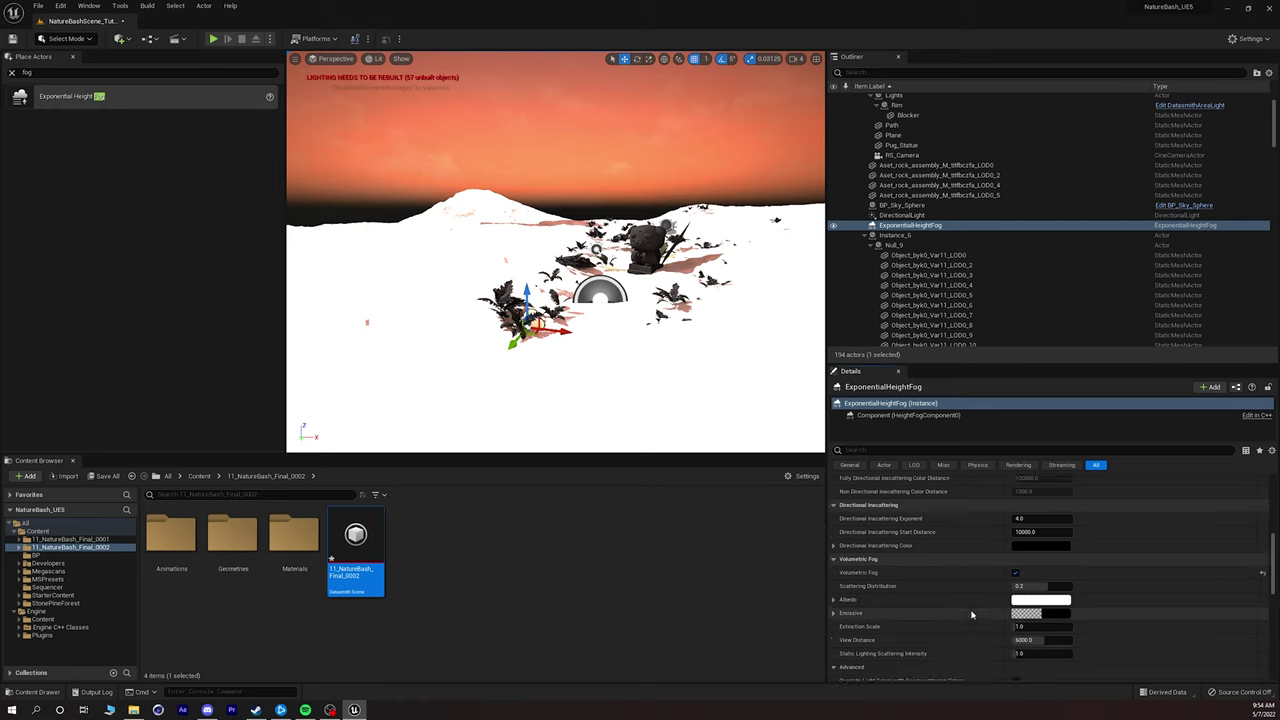
Review the DirectionalLight's intensity, shadow, ray tracing and atmosphere settings.
scroll(964, 609, down, 10)
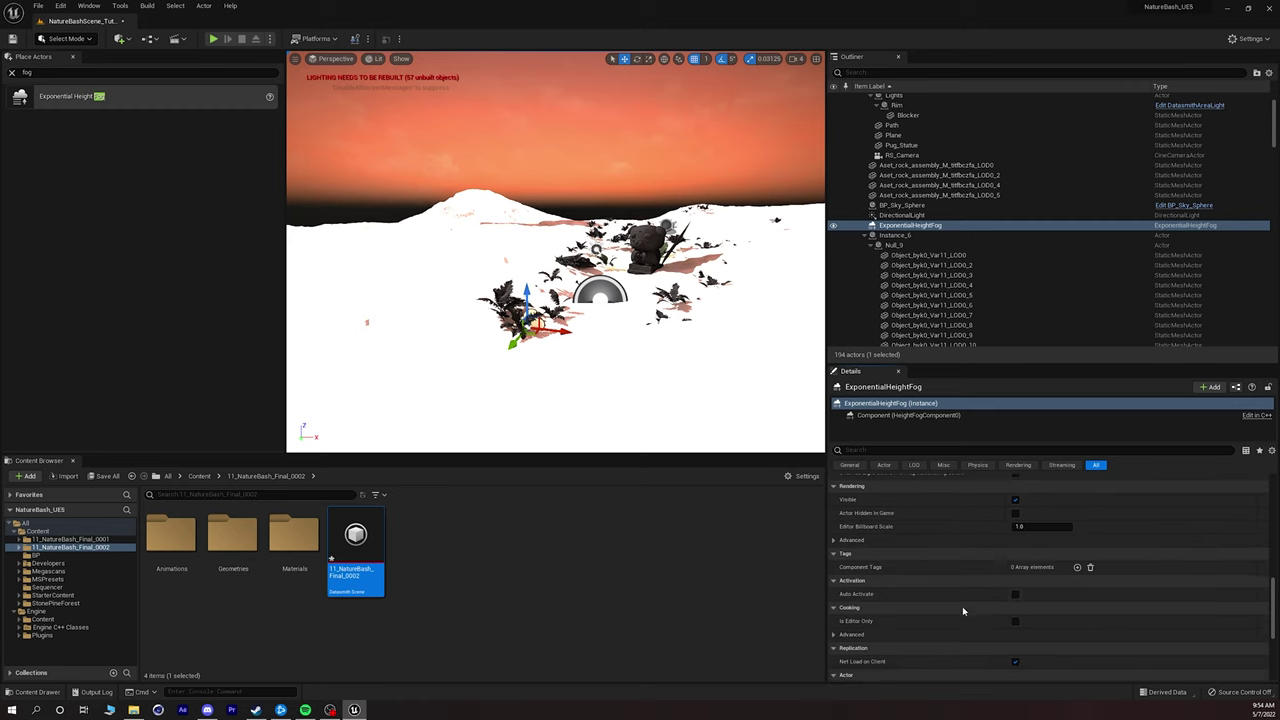
click(901, 215)
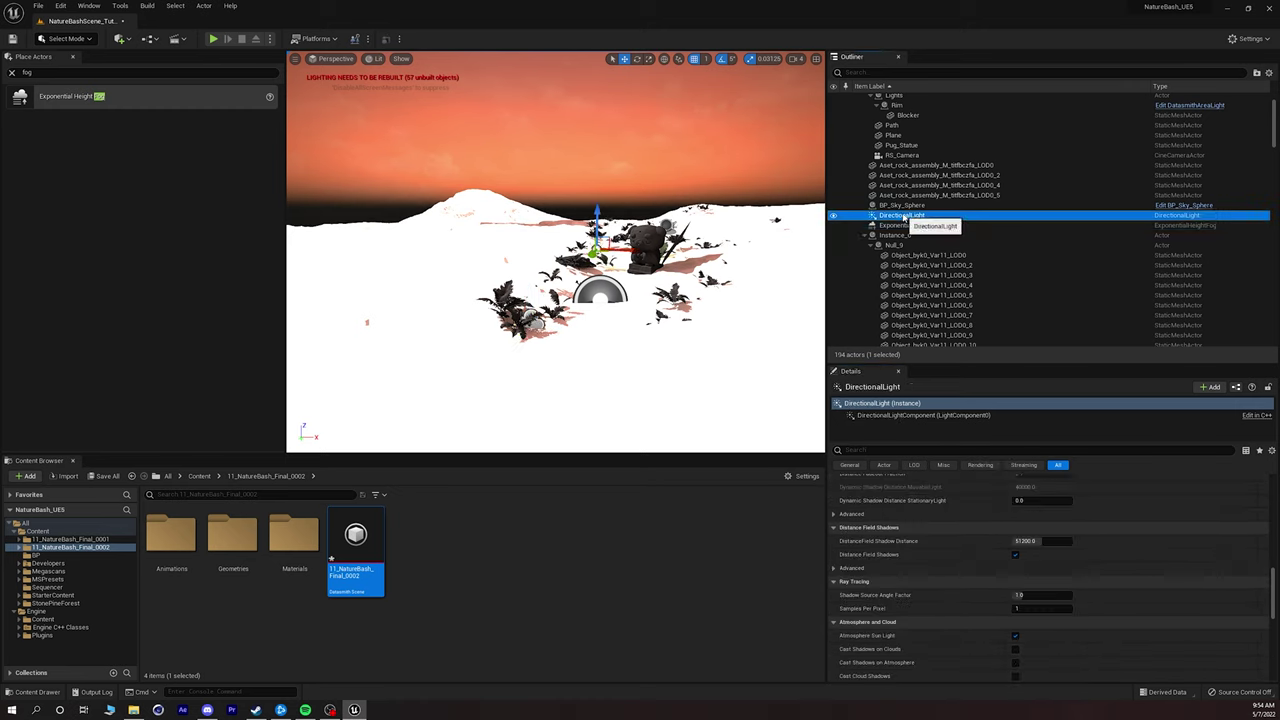
scroll(935, 578, up, 2)
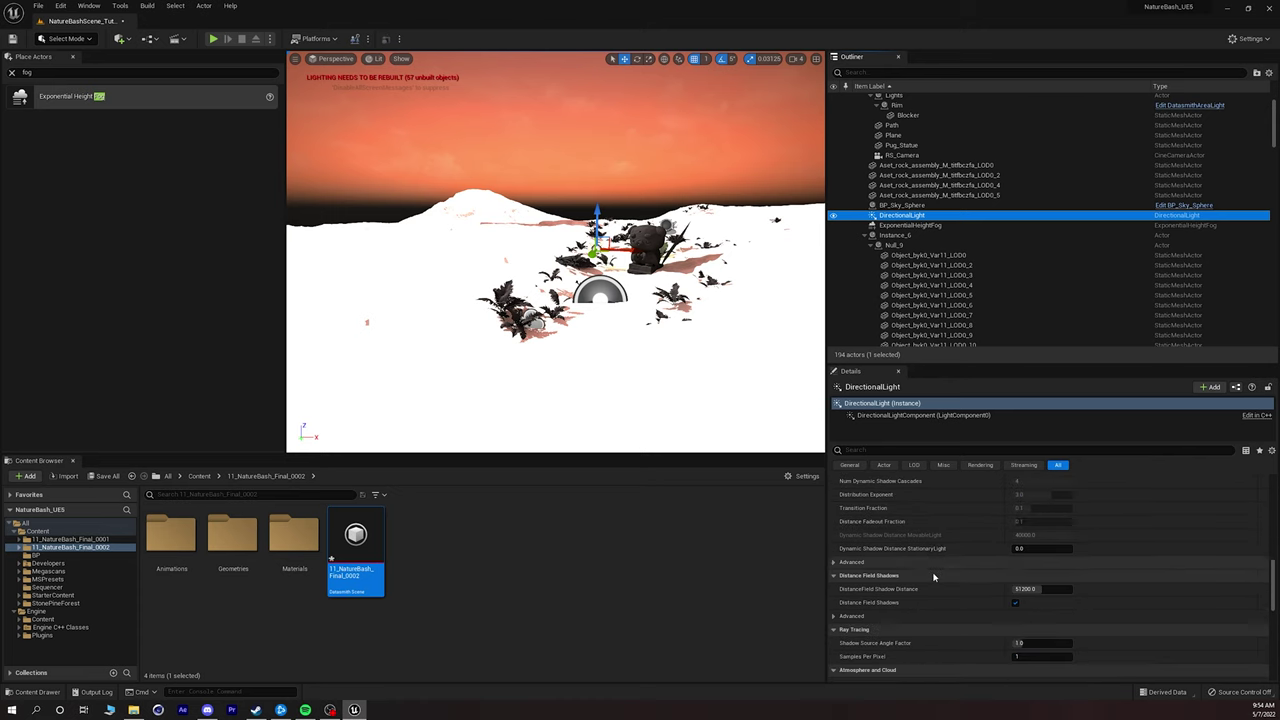
scroll(933, 578, up, 6)
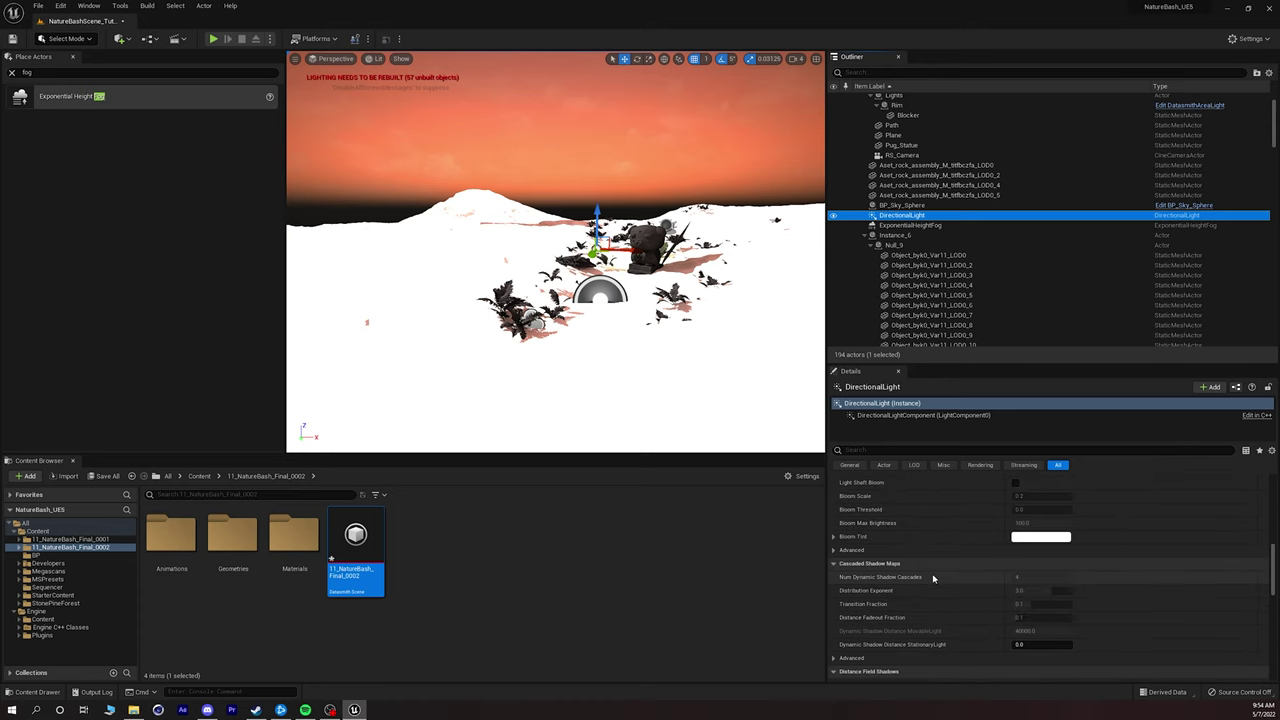
scroll(933, 578, up, 8)
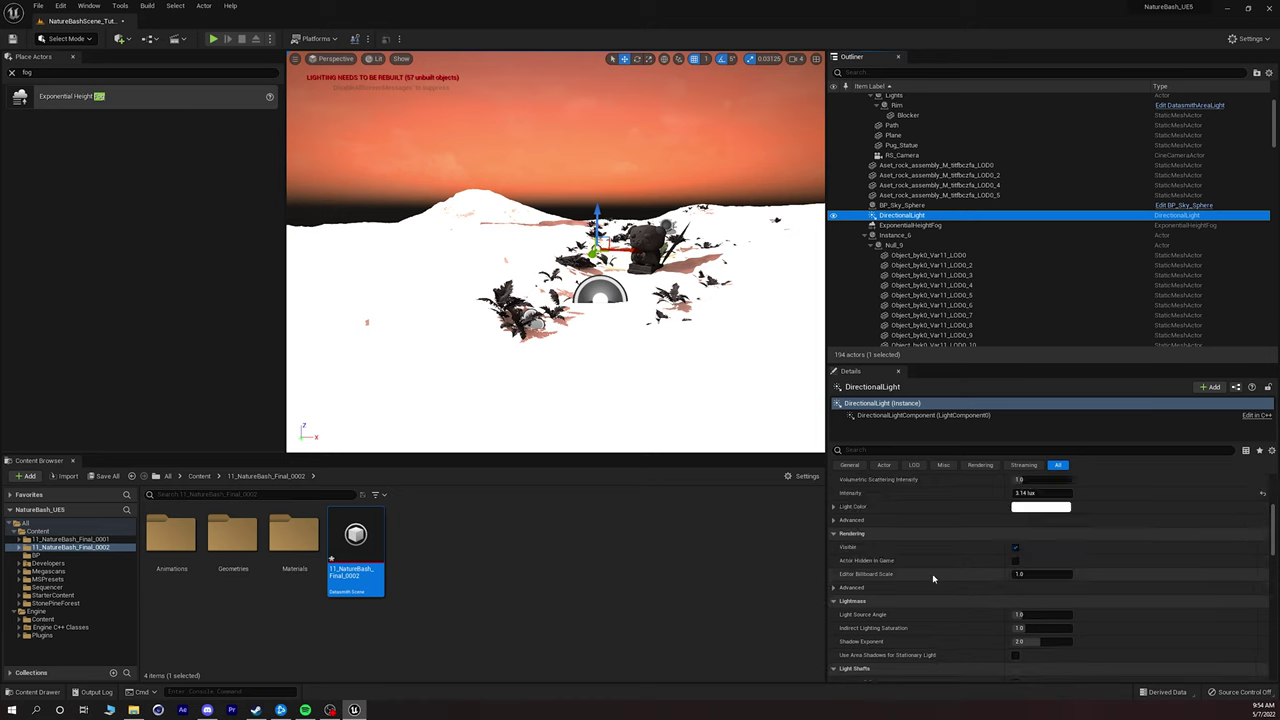
scroll(933, 578, down, 12)
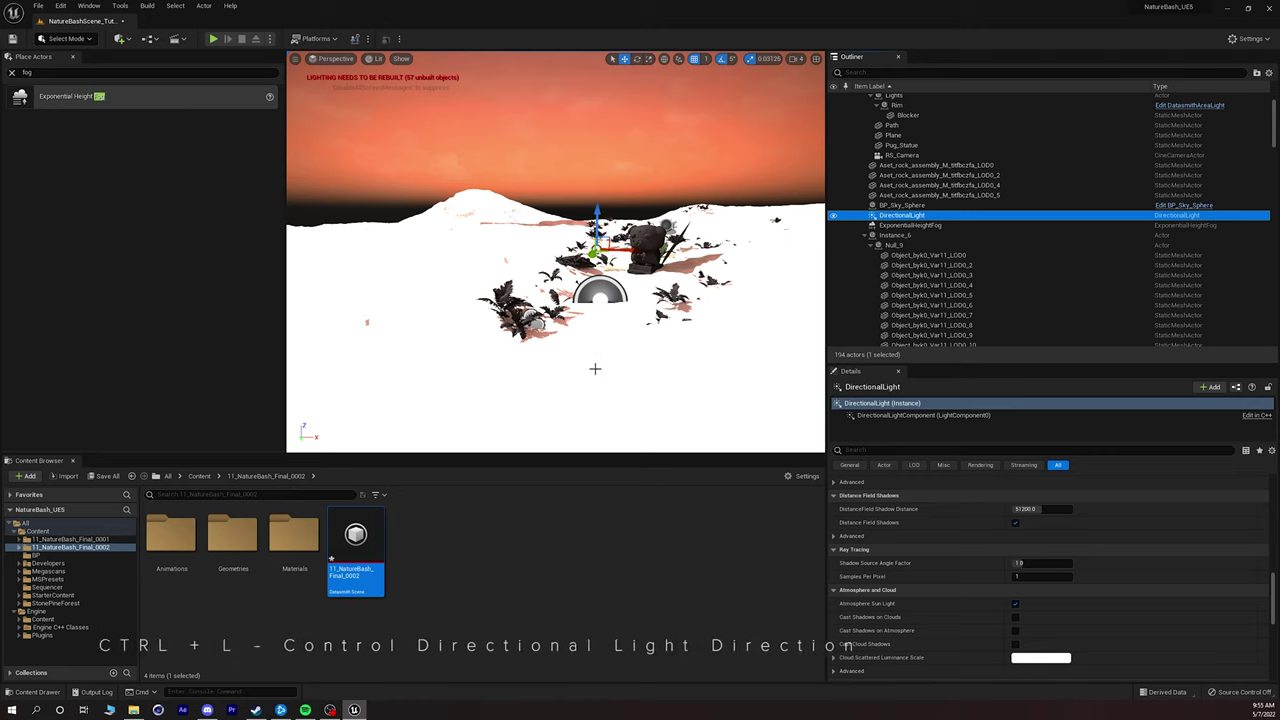
Rotate the DirectionalLight's direction until the sun rakes low across the terrain and the ferns cast long shadows.
click(605, 289)
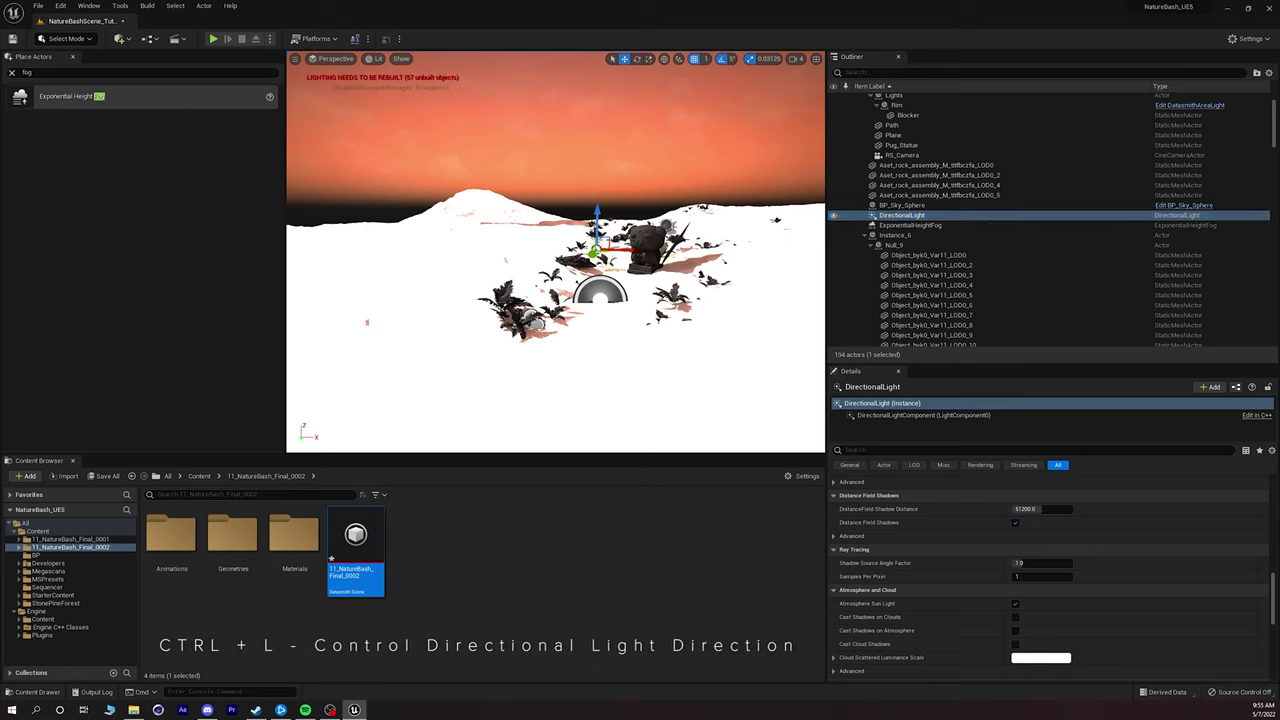
key(l)
click(560, 281)
key(ctrl+l)
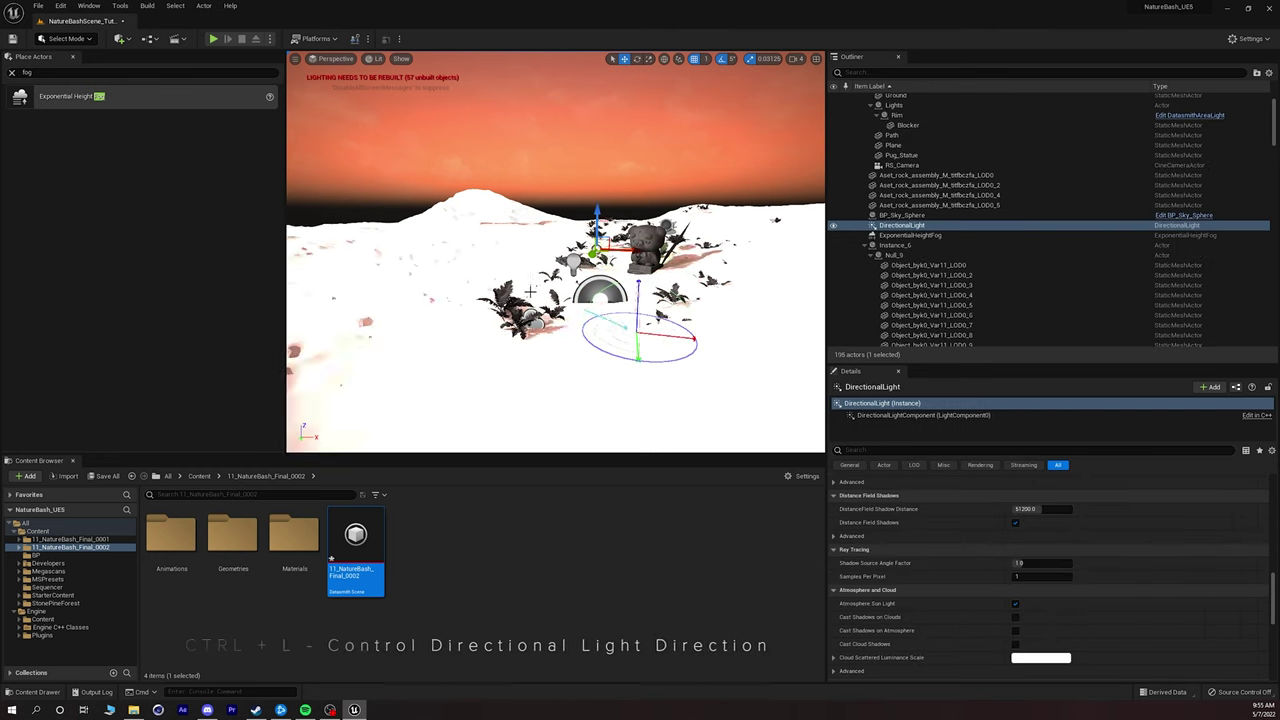
key(ctrl+l)
key(ctrl+l)
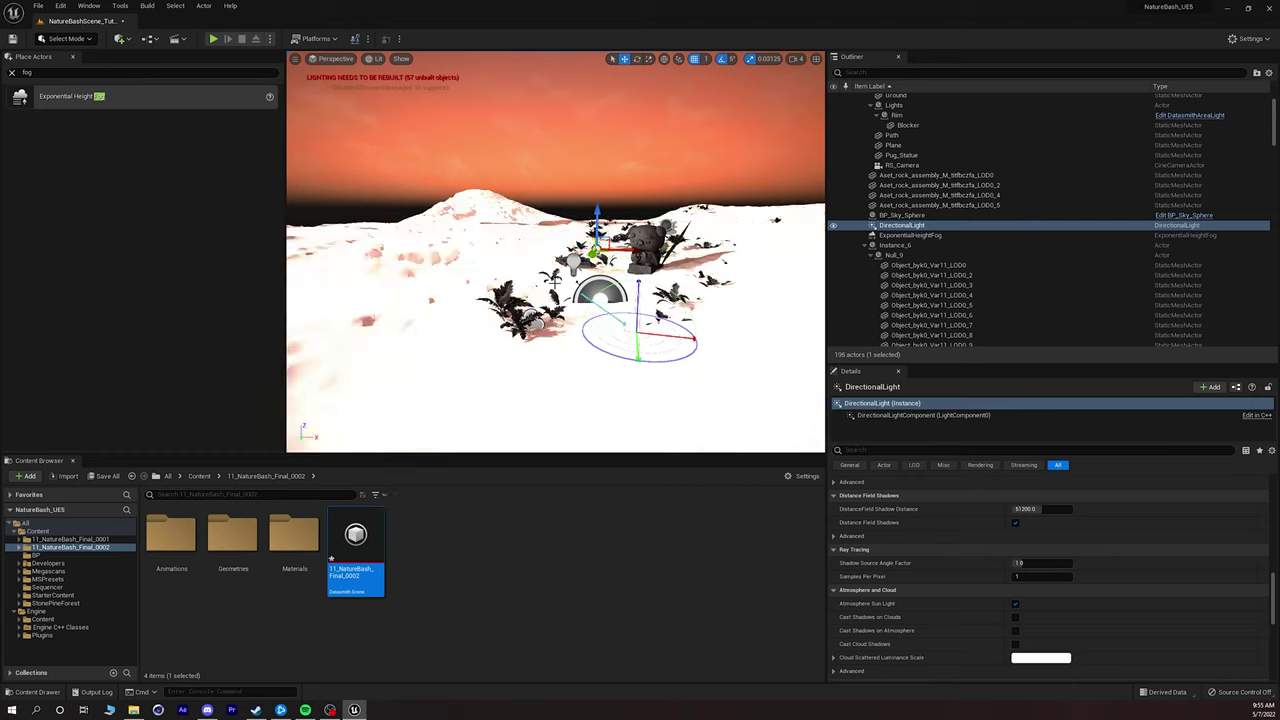
key(ctrl+l)
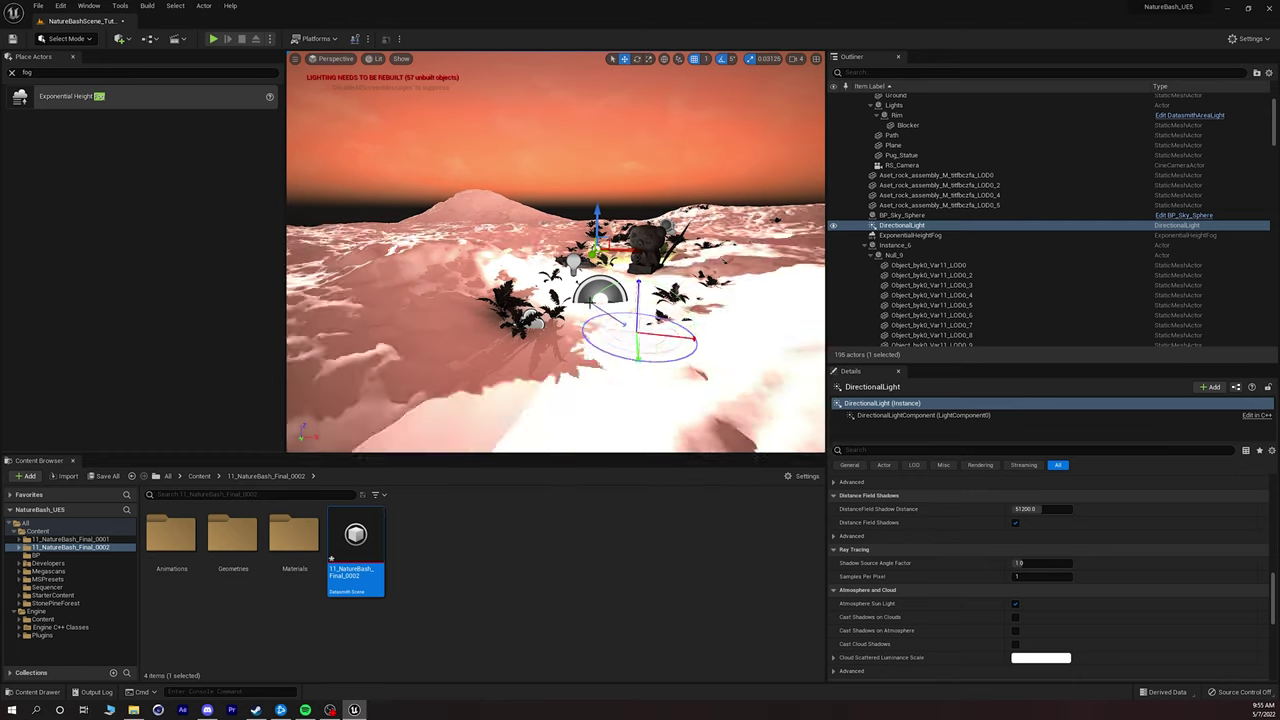
key(ctrl+l)
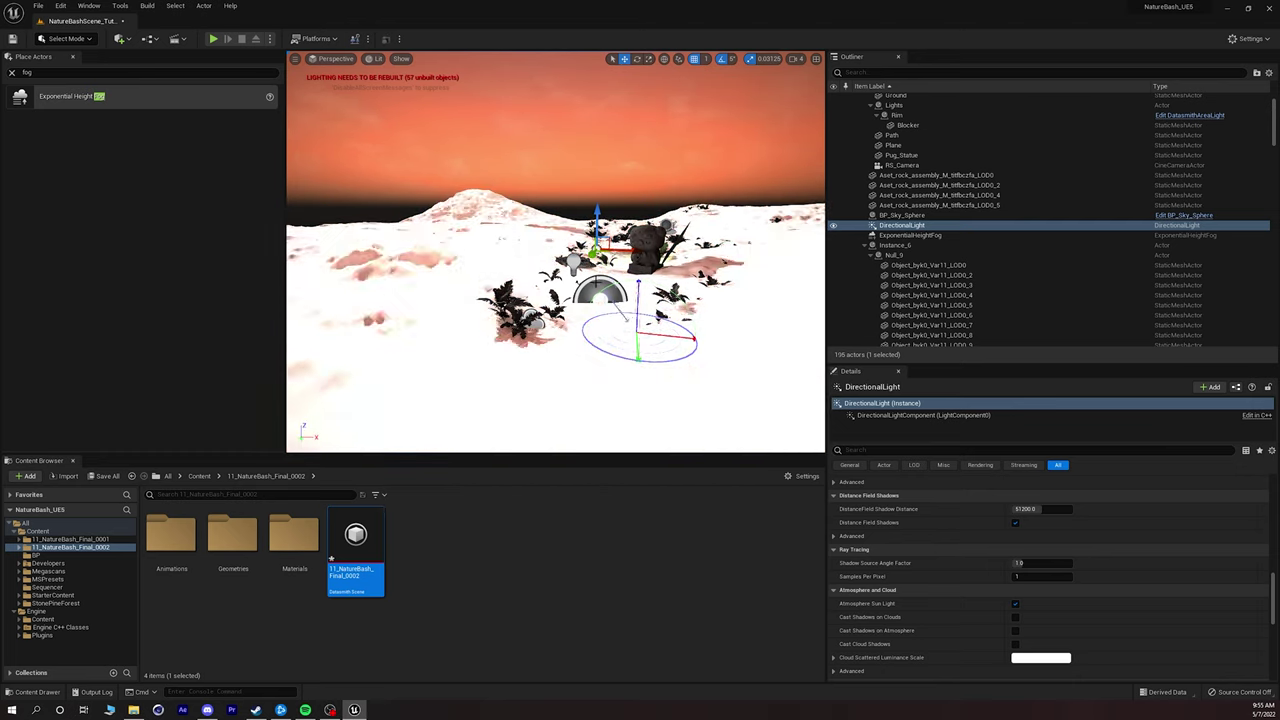
key(ctrl+l)
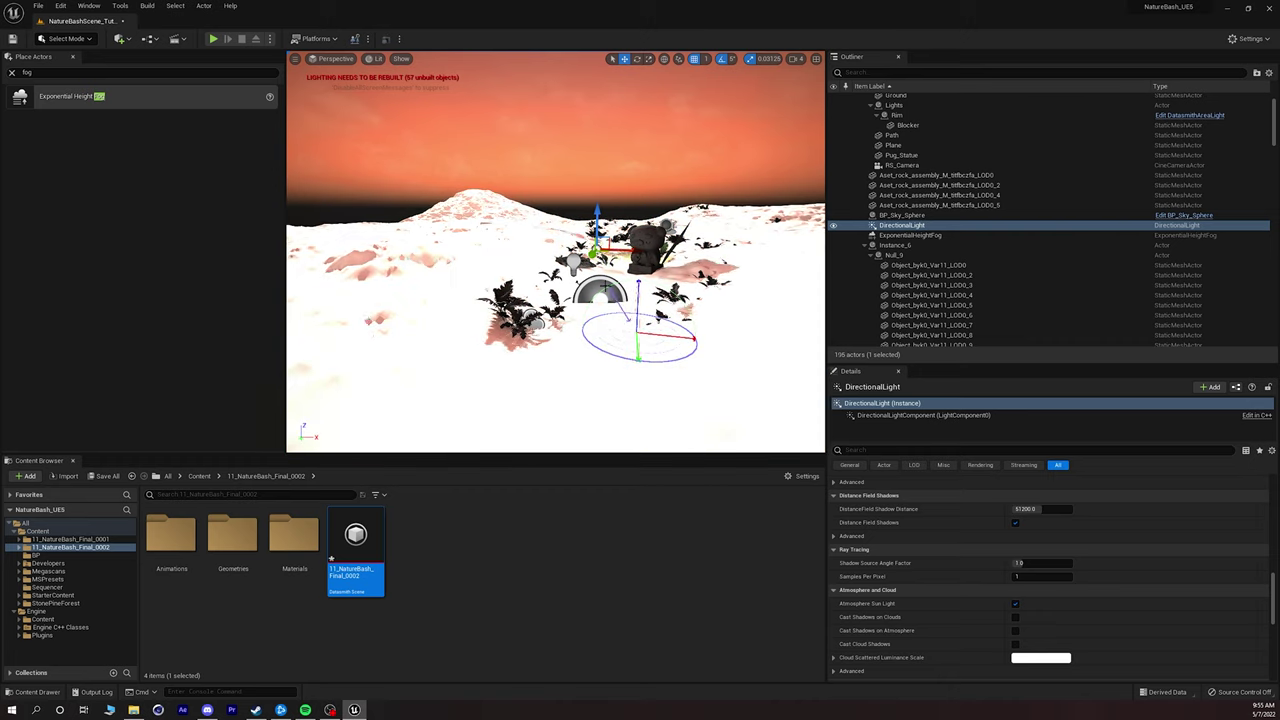
key(ctrl+l)
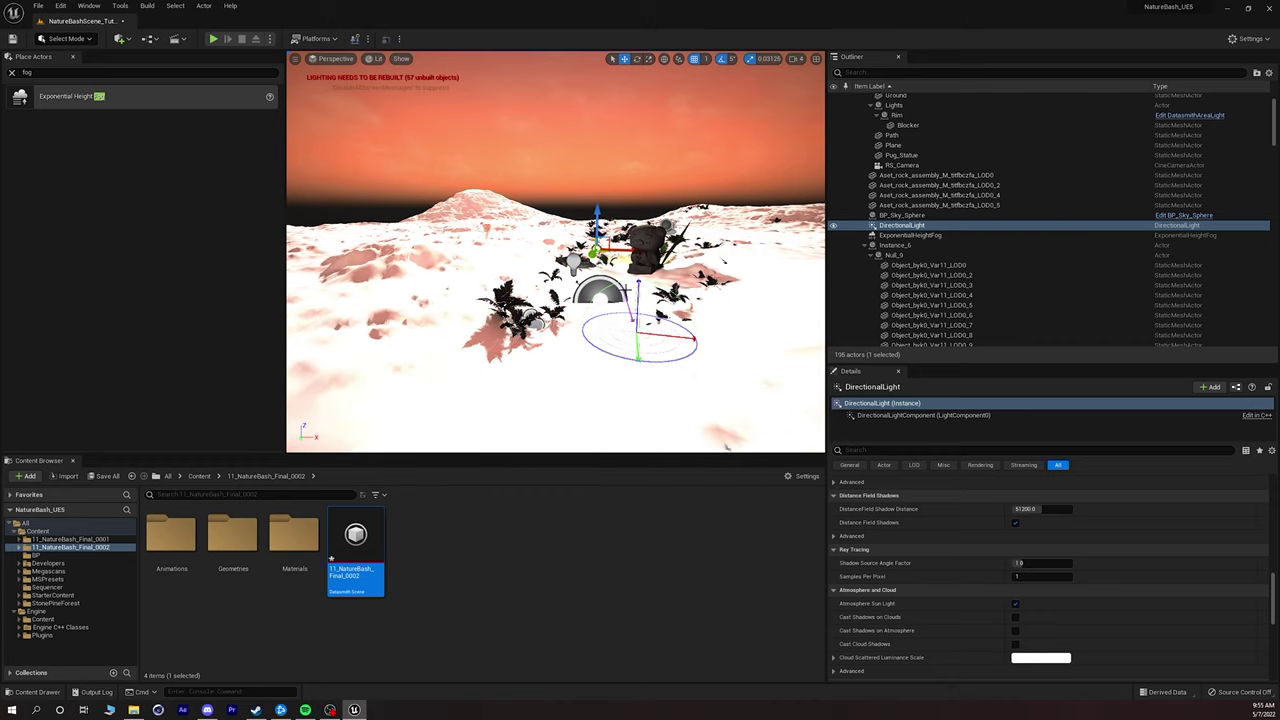
key(ctrl+l)
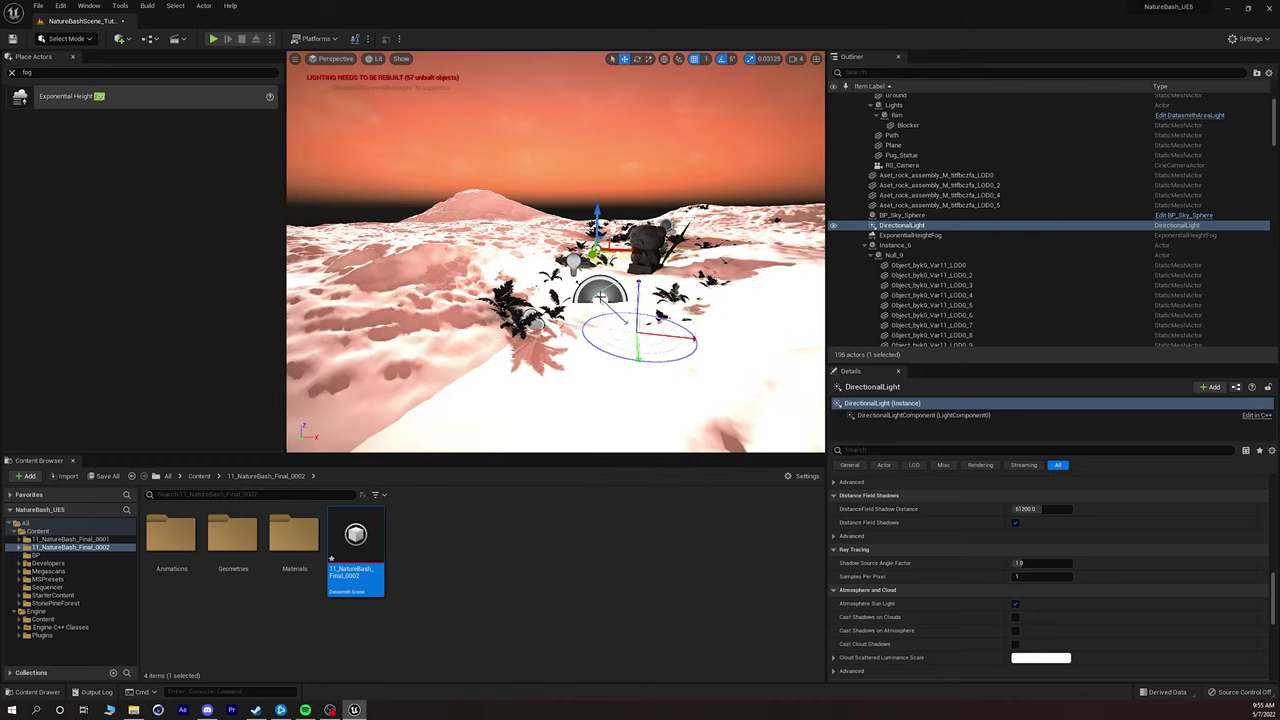
key(ctrl+l)
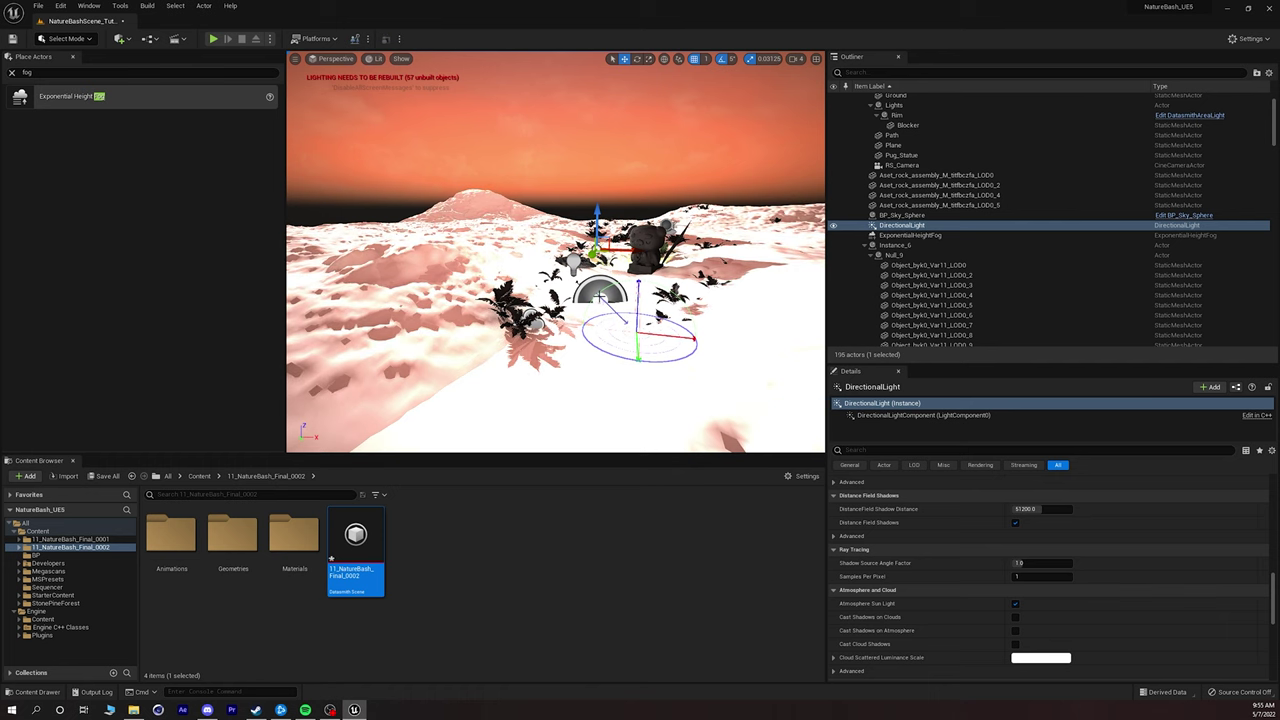
Search the placeable actors for post and place a Post Process Volume in the scene.
click(98, 73)
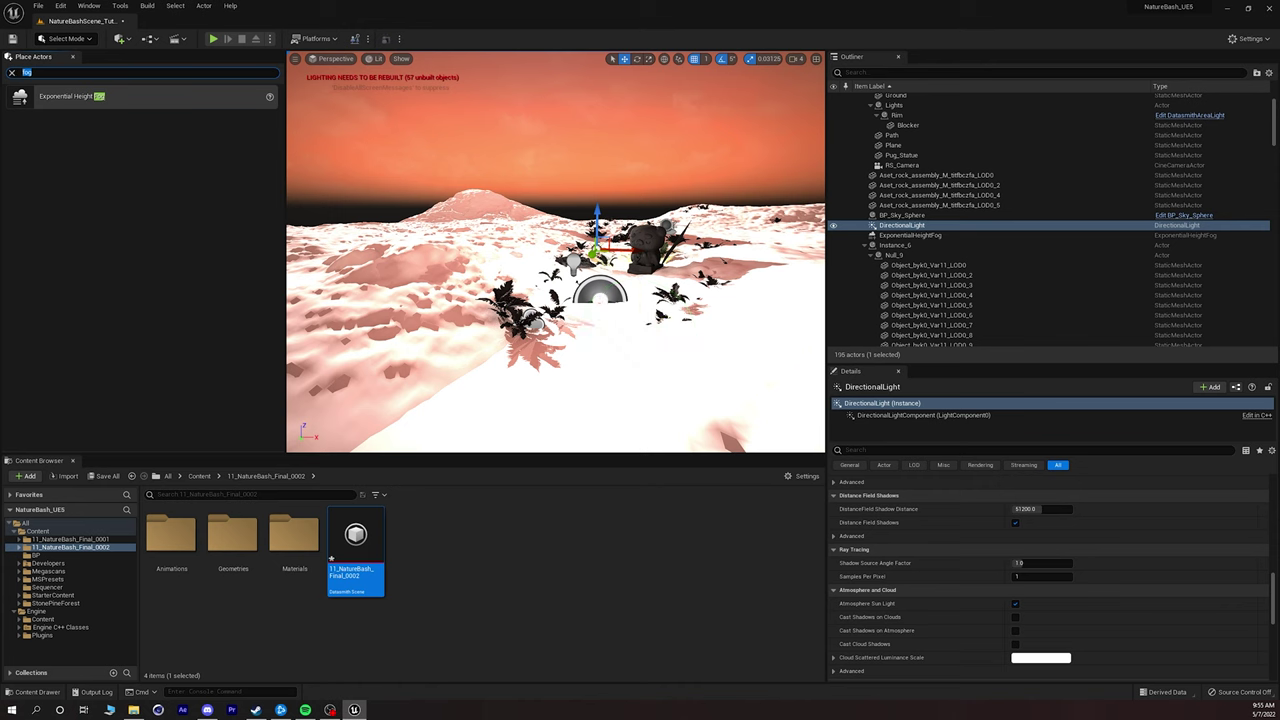
text(post)
drag(118, 97, 548, 245)
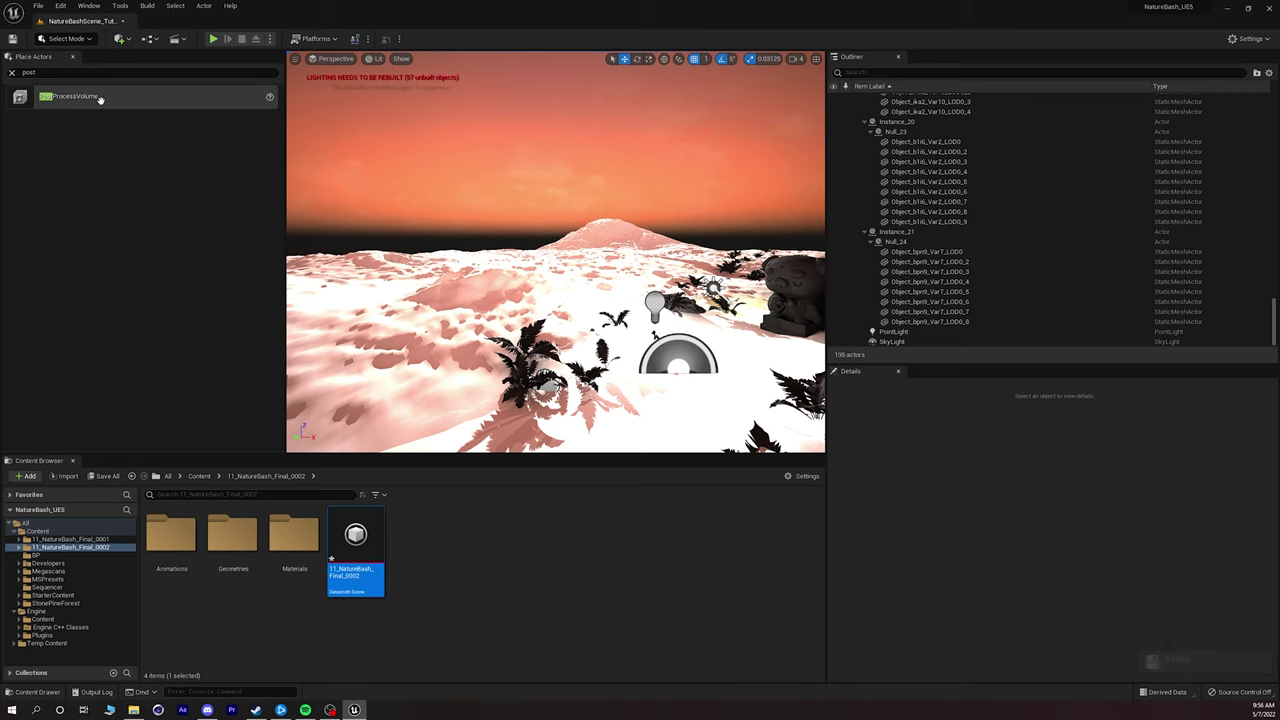
drag(100, 99, 352, 170)
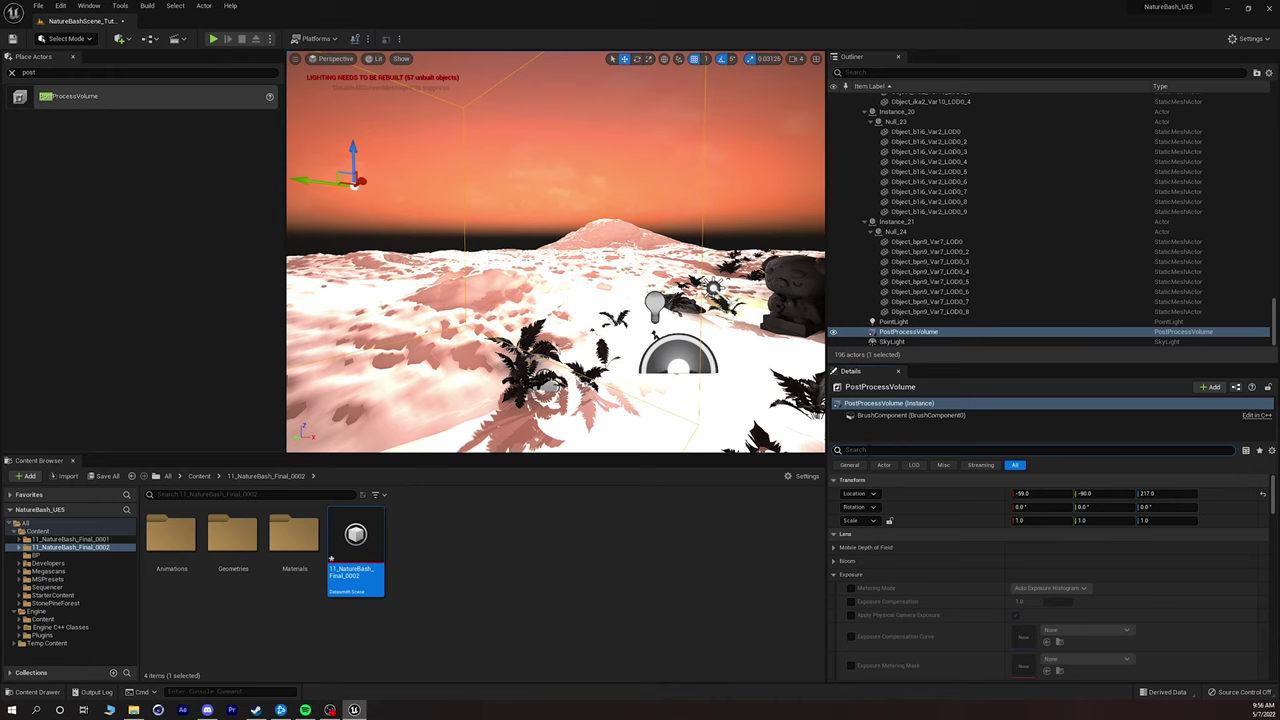
Turn on Infinite Extent (Unbound) for the PostProcessVolume.
text(unb)
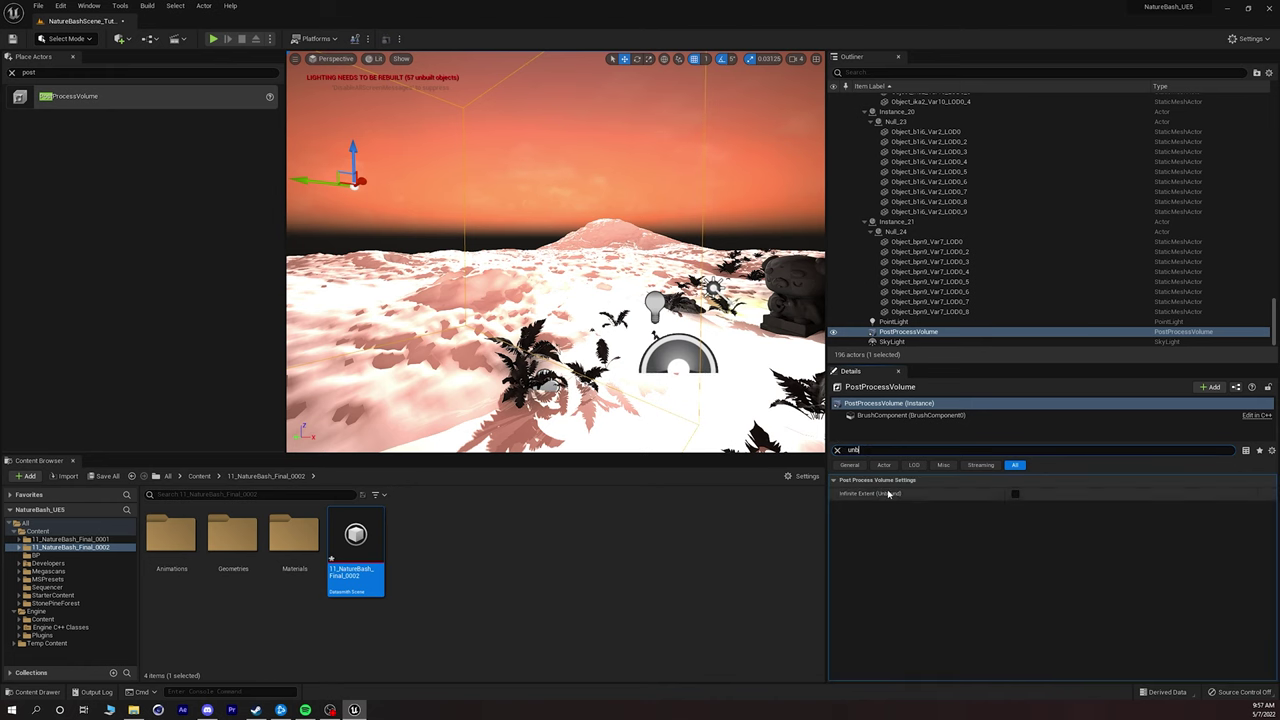
right_drag(556, 251, 478, 206)
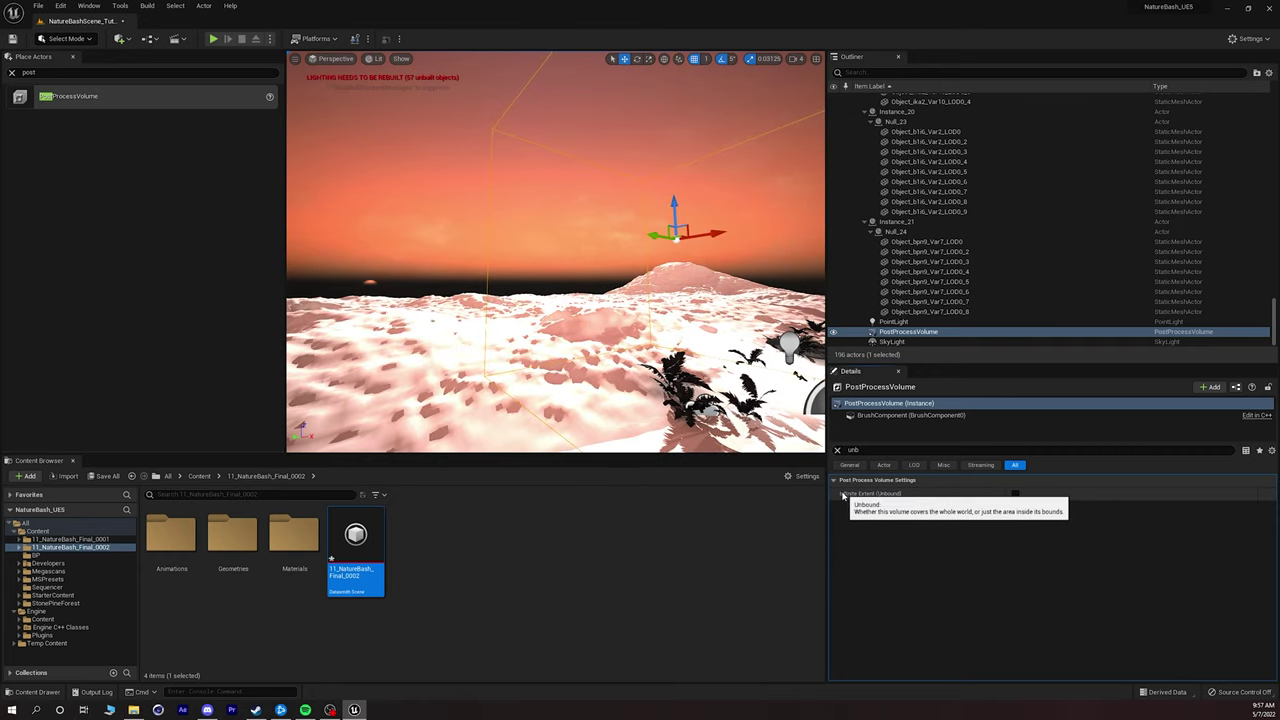
click(1015, 494)
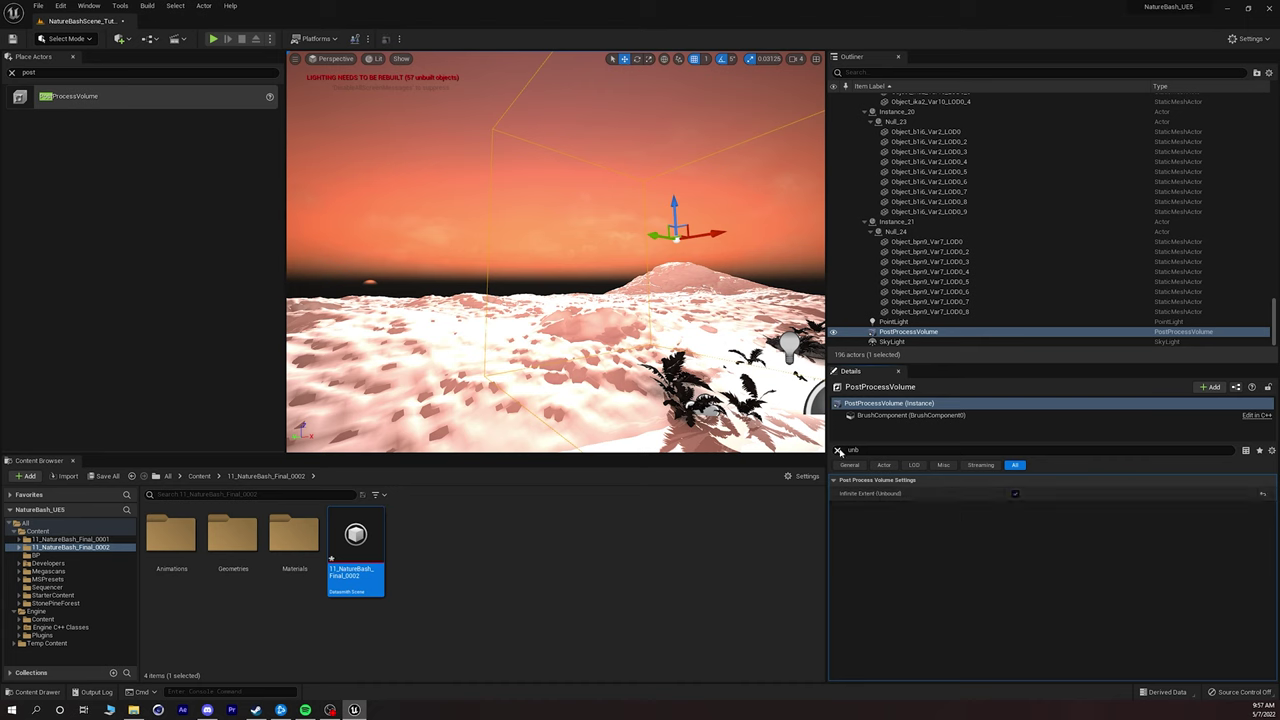
click(839, 450)
Set the PostProcessVolume's bloom method to Convolution and enable its Intensity override, undoing the trial intensity change.
click(834, 561)
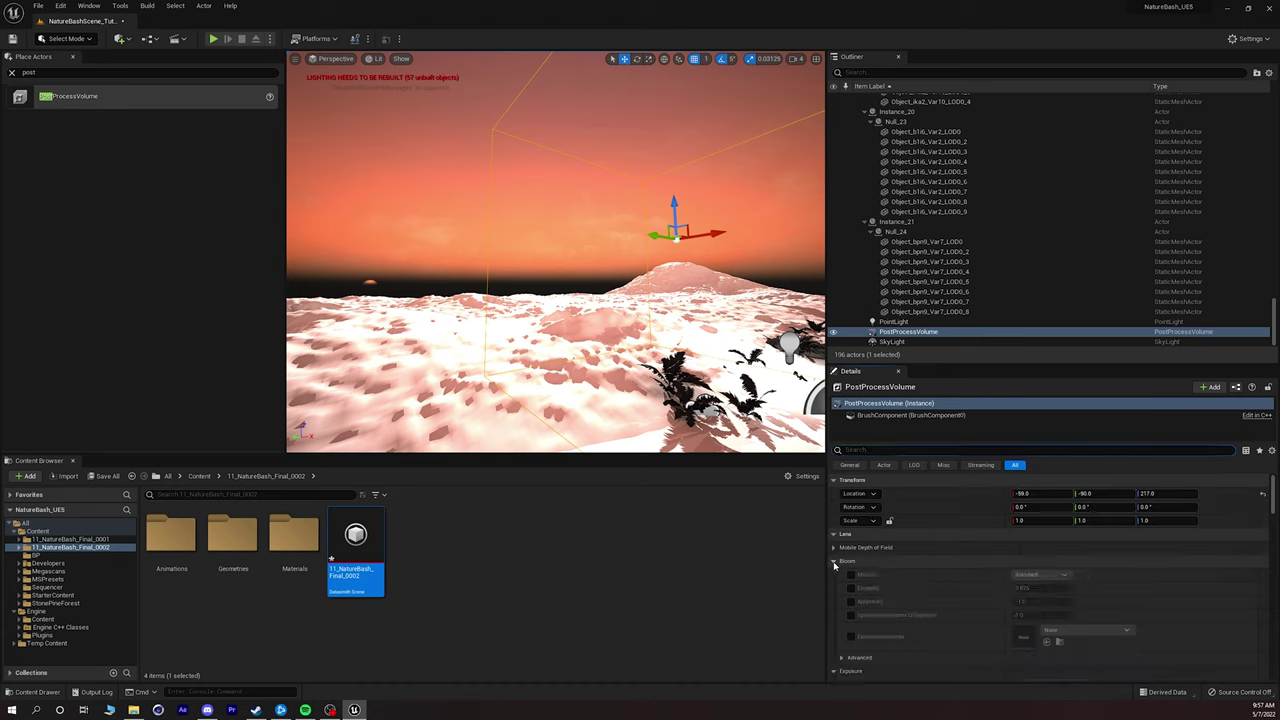
click(851, 574)
click(1040, 575)
click(1030, 594)
click(851, 588)
mouse_move(1030, 587)
mouse_down()
mouse_move(1068, 587)
mouse_move(1050, 587)
mouse_up()
key(ctrl+z)
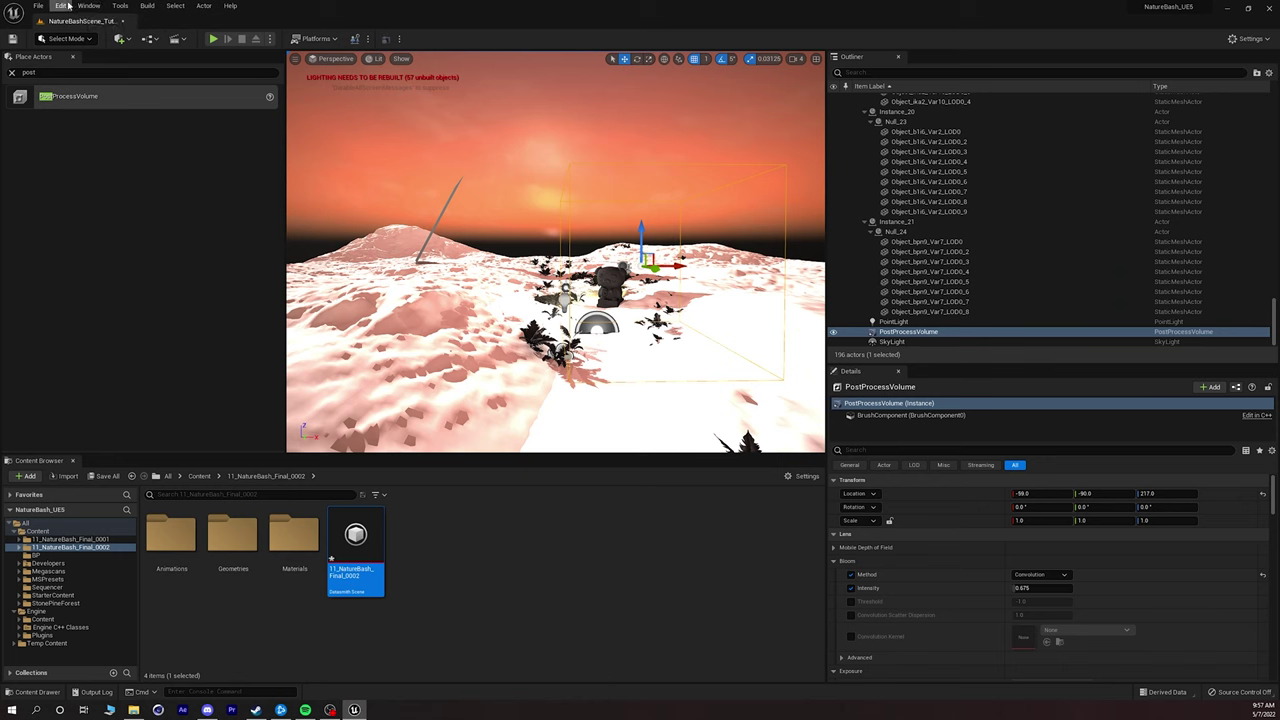
Search the Project Settings for ray and check the Lumen and hardware ray tracing options.
click(61, 5)
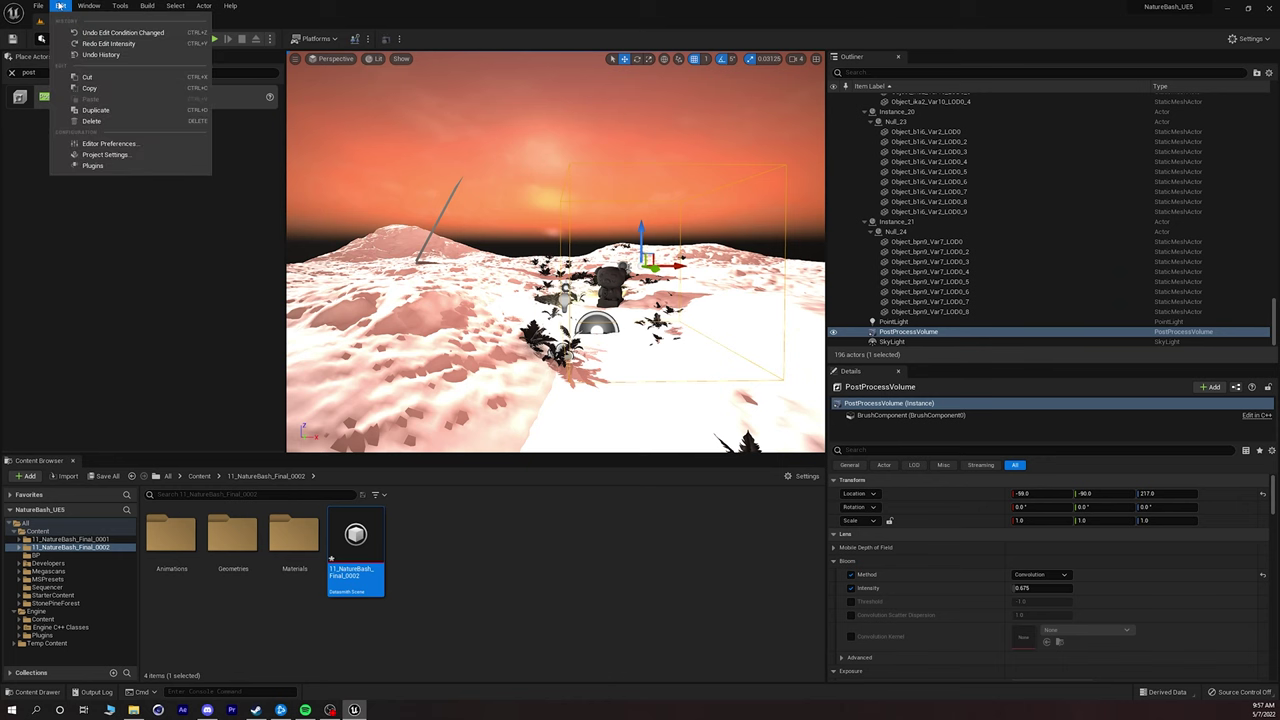
click(104, 154)
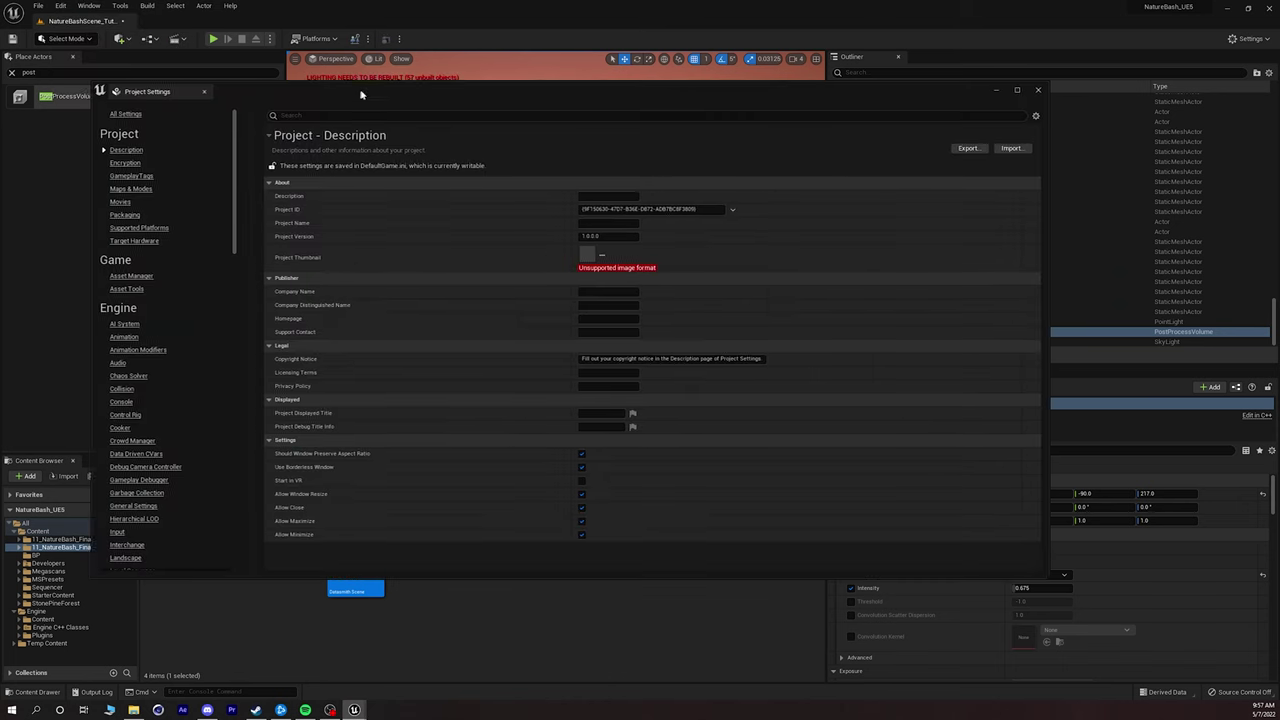
drag(362, 96, 405, 100)
text(ray)
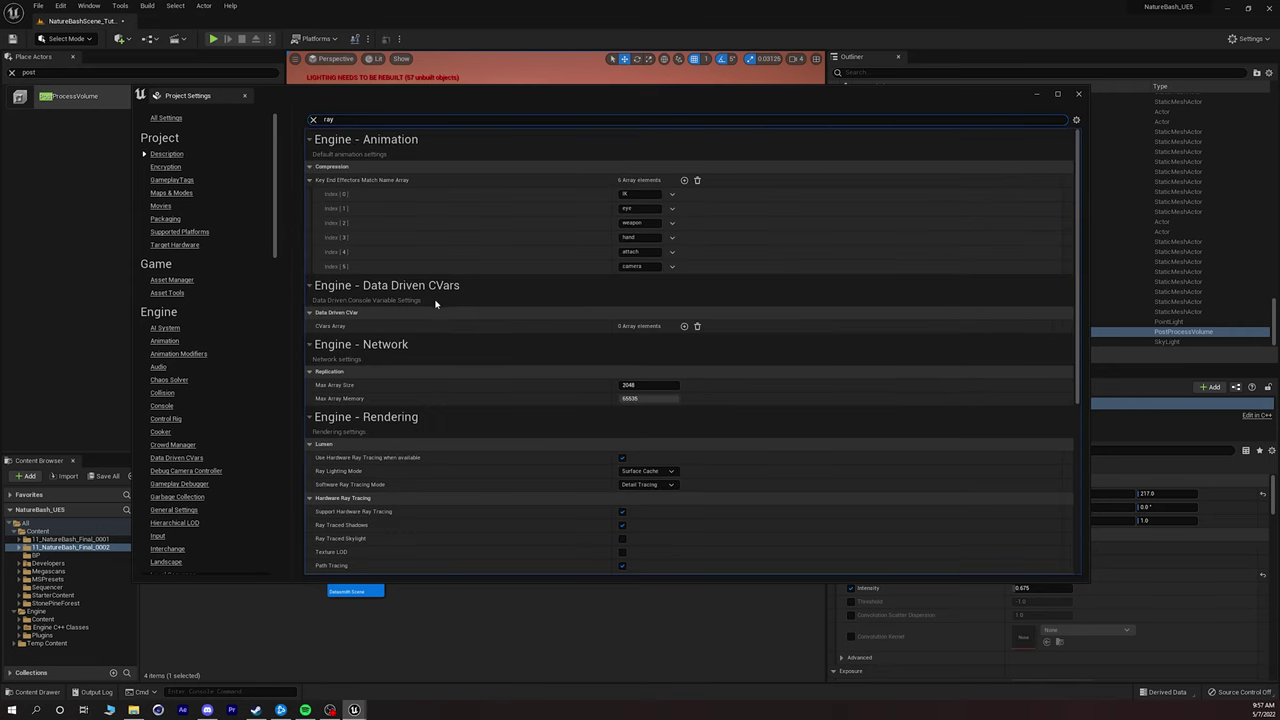
mouse_move(322, 458)
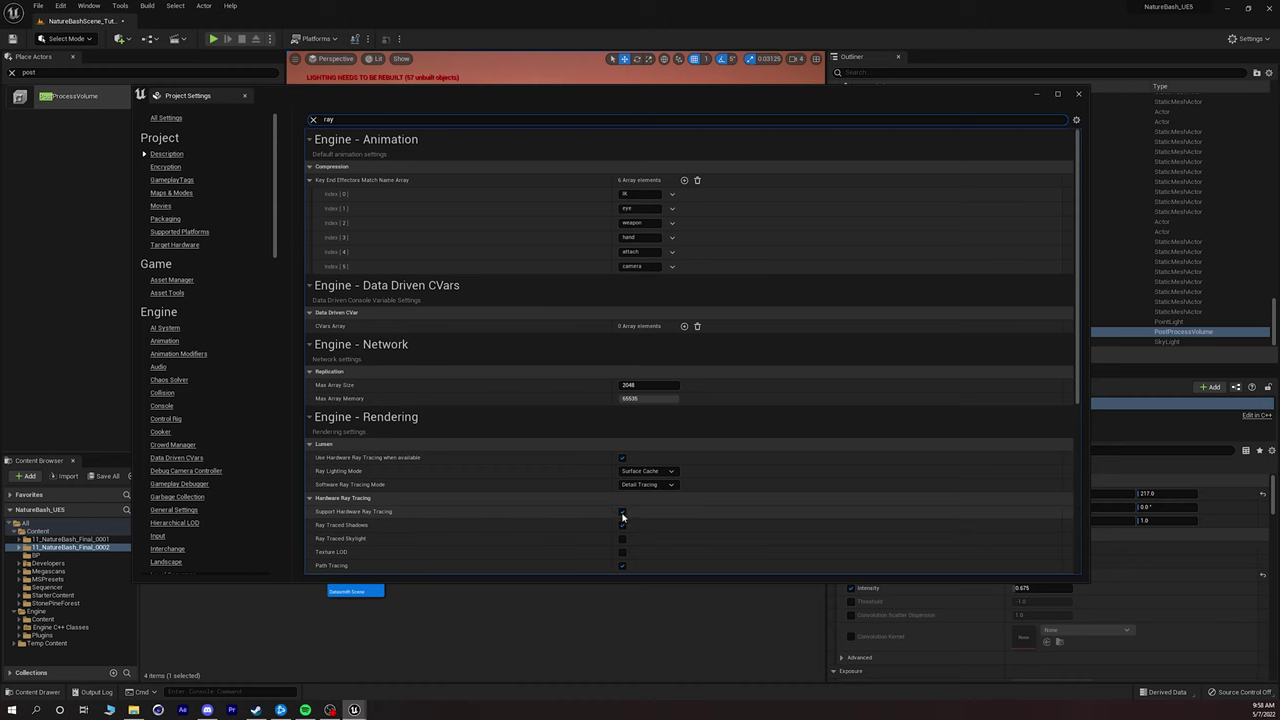
scroll(563, 545, down, 1)
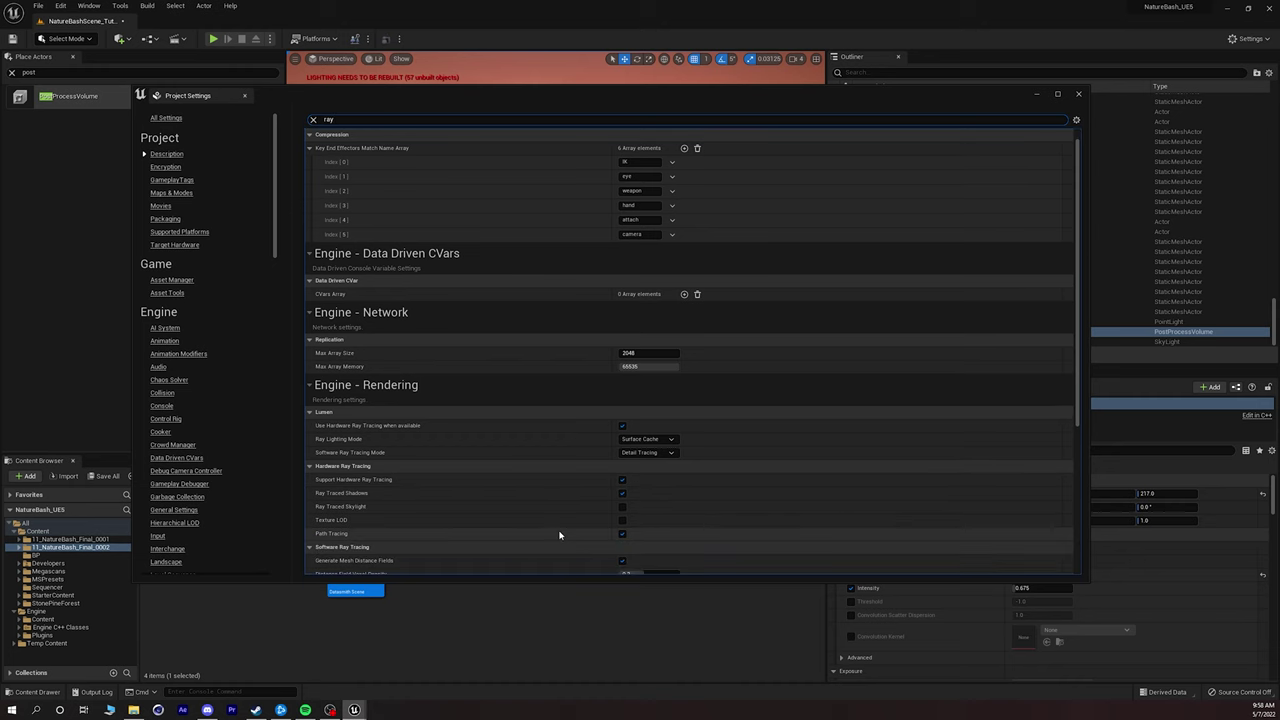
Search the Project Settings for global and inspect the choices for Dynamic Global Illumination Method.
drag(350, 119, 202, 113)
text(global)
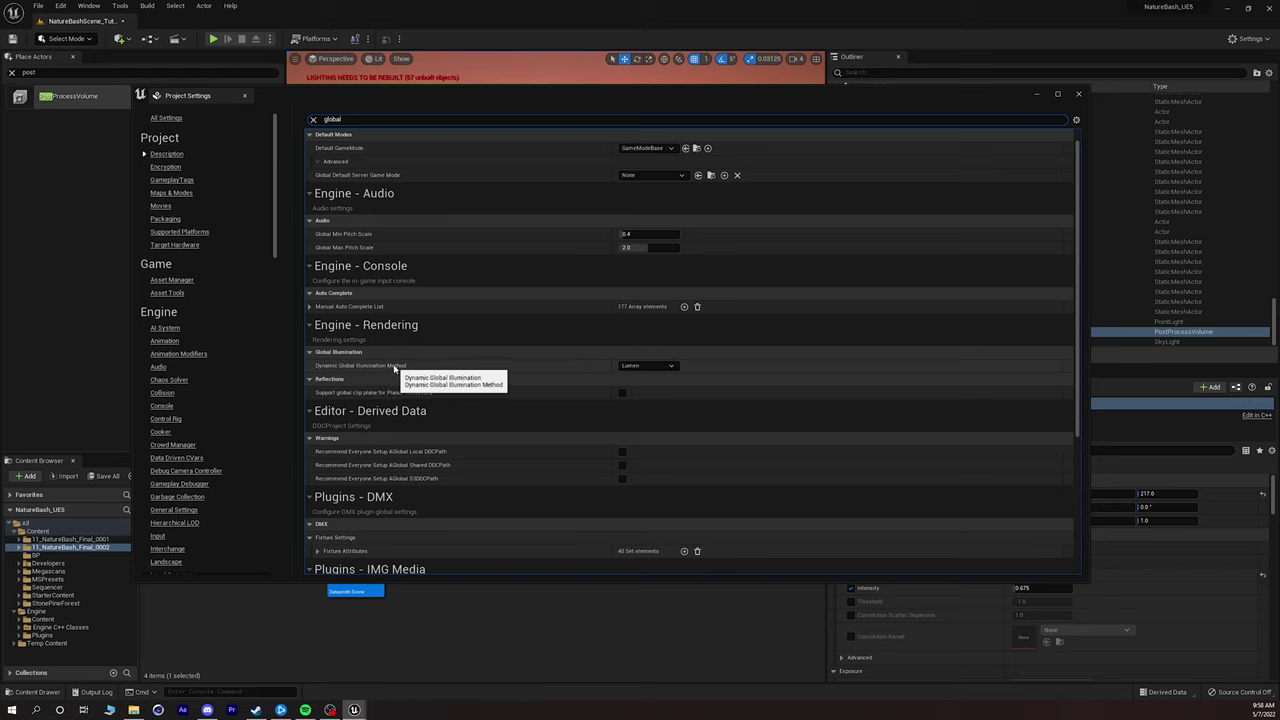
click(650, 366)
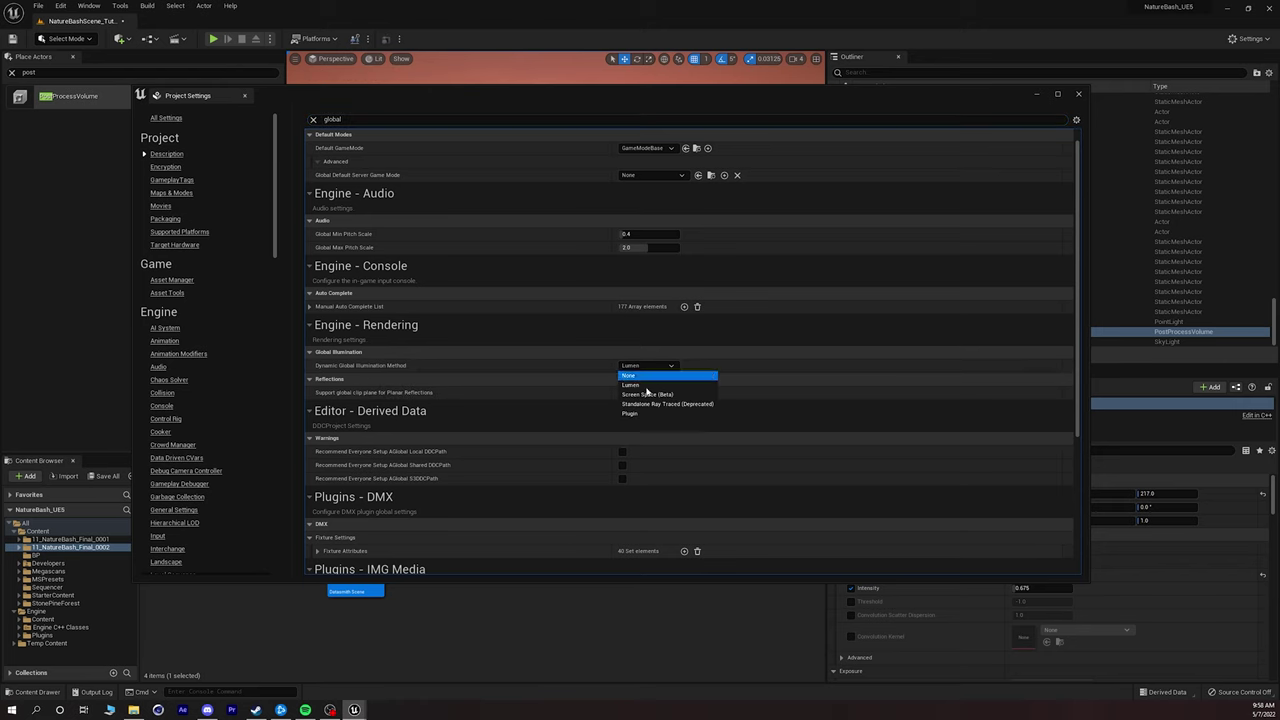
click(541, 370)
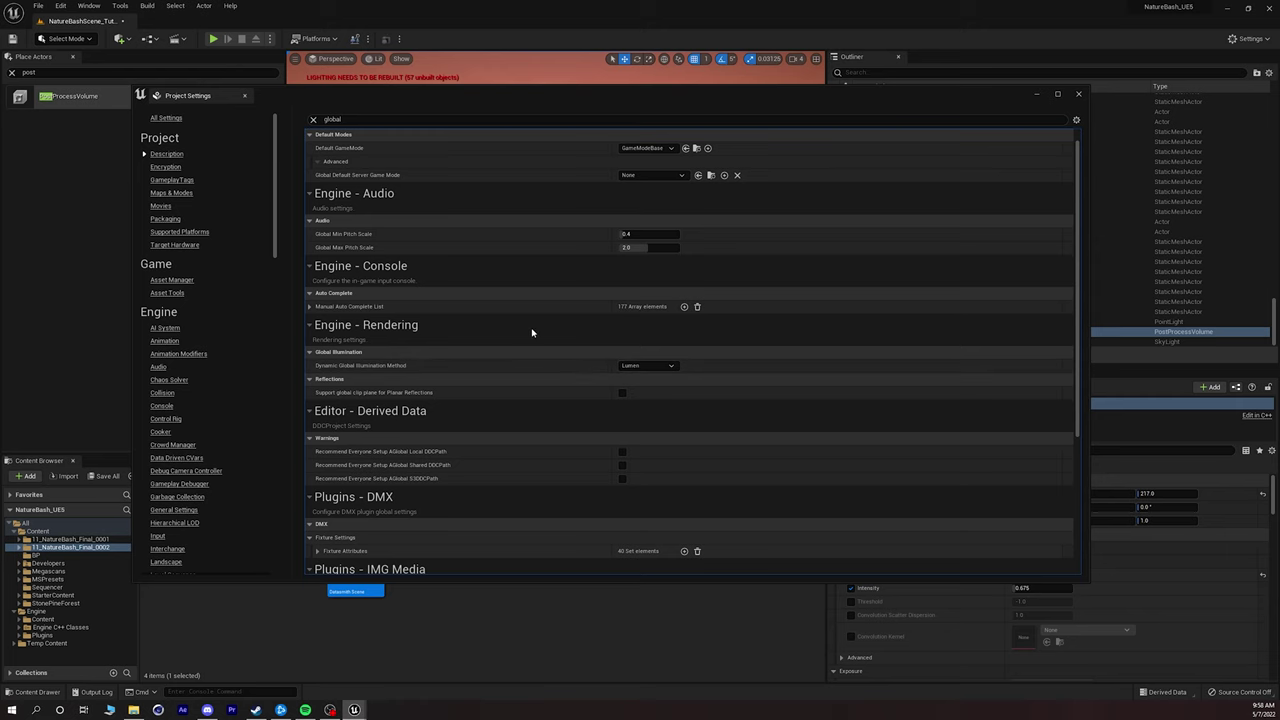
scroll(532, 333, up, 1)
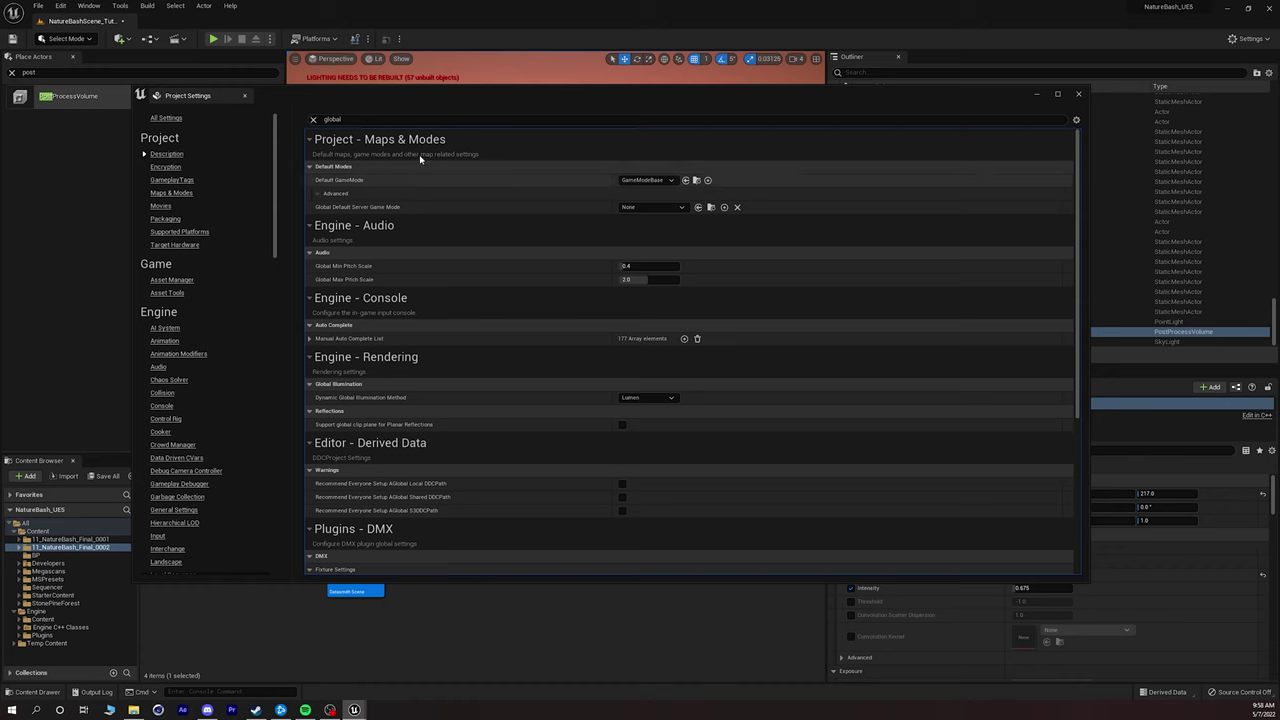
Search the Project Settings for reflect, inspect the Reflection Method choices, and return to the forest scene.
key(ctrl+a)
text(reflect)
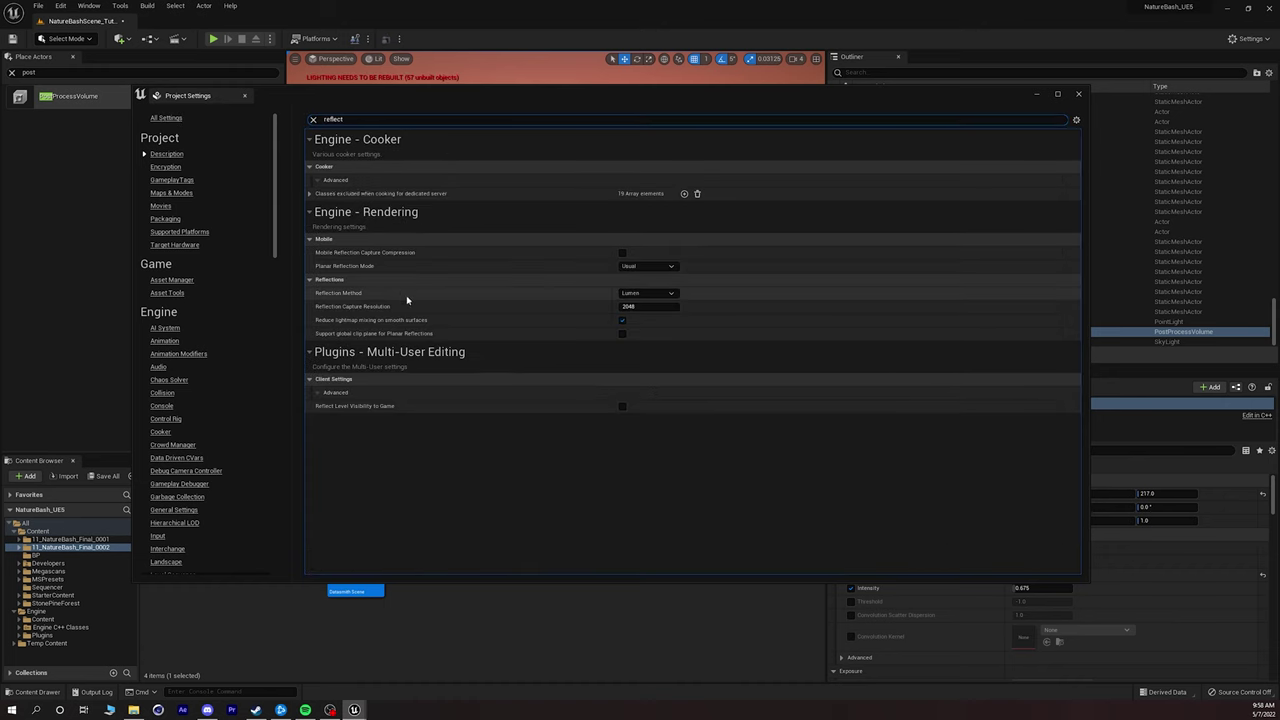
click(638, 293)
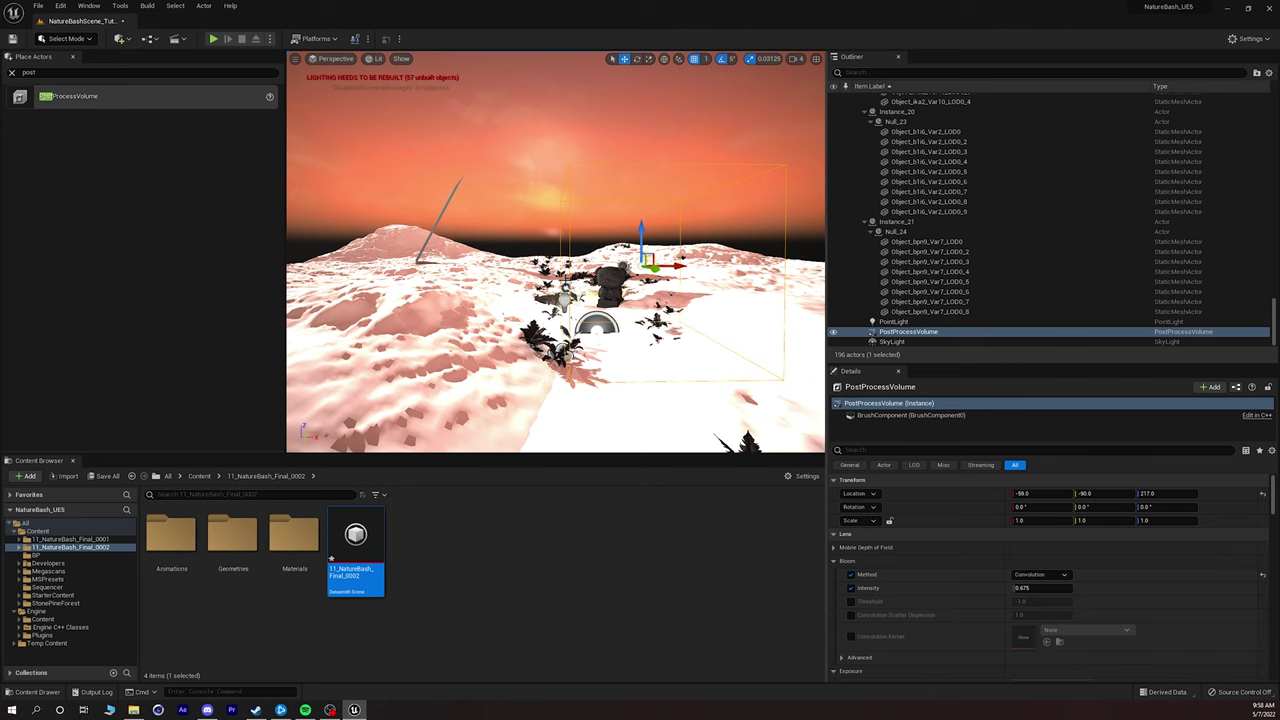
right_drag(555, 321, 588, 480)
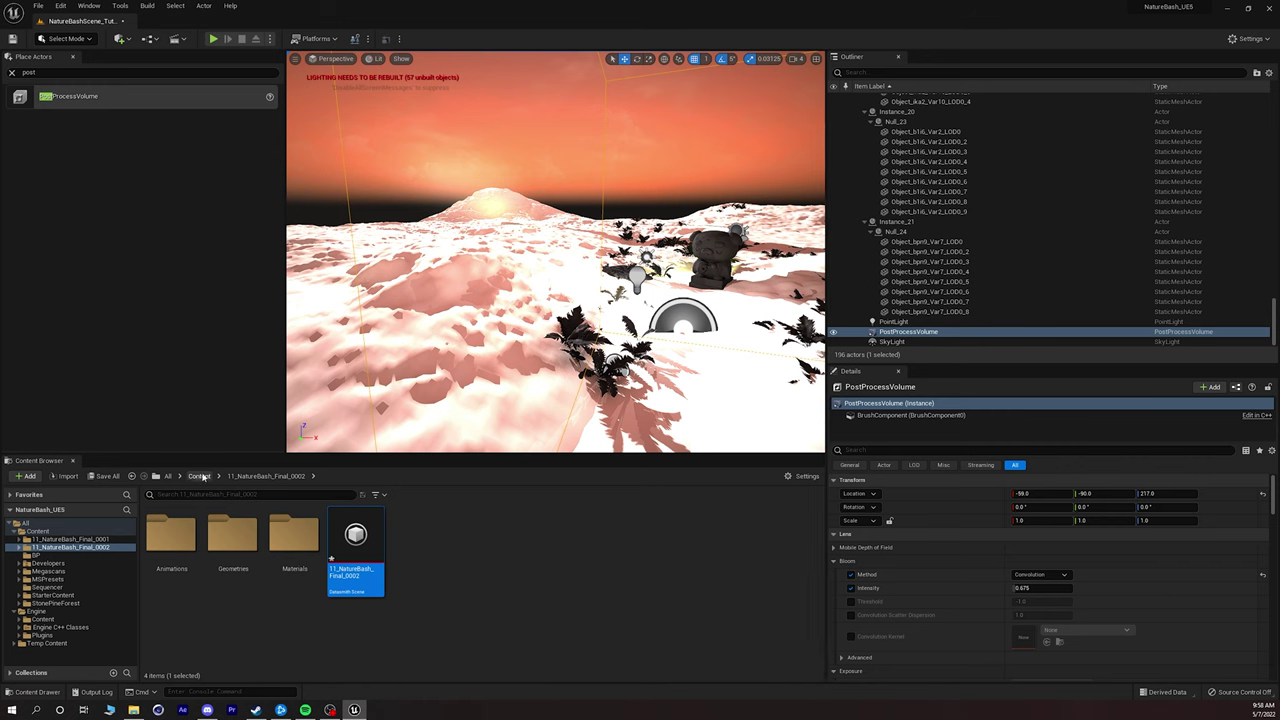
Return to the project's root Content folder and open Quixel Bridge.
click(199, 475)
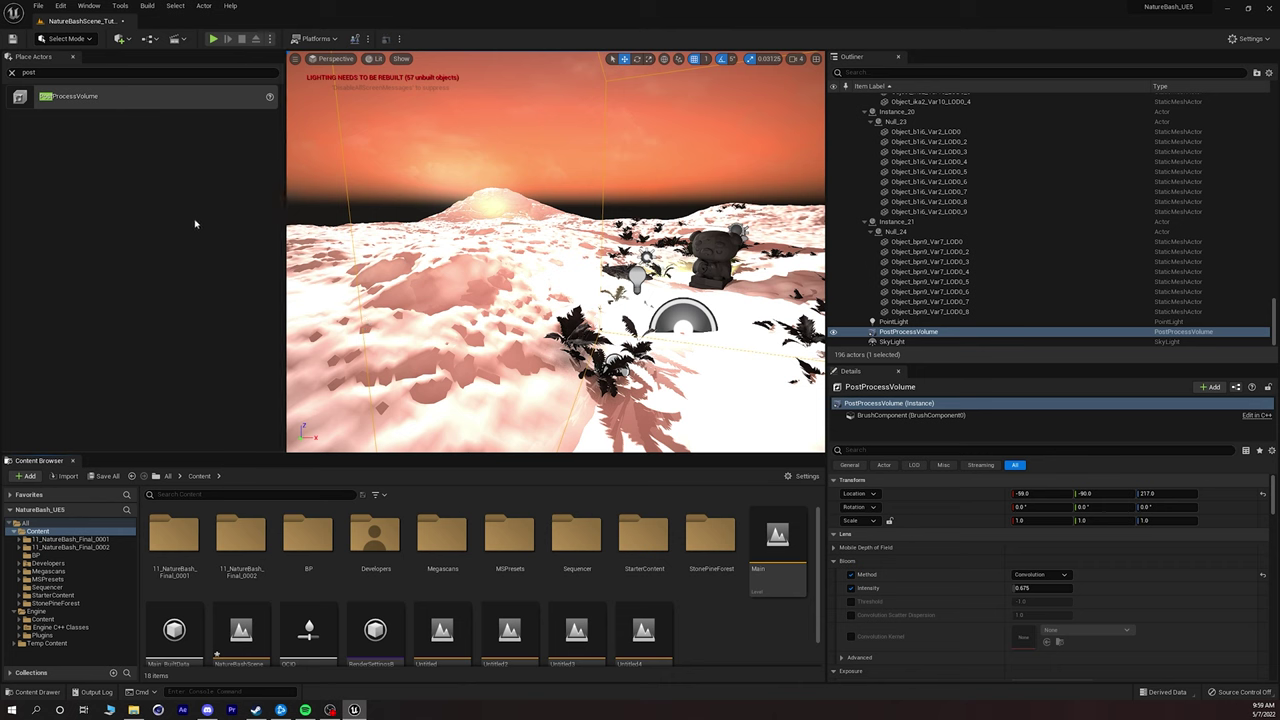
click(120, 38)
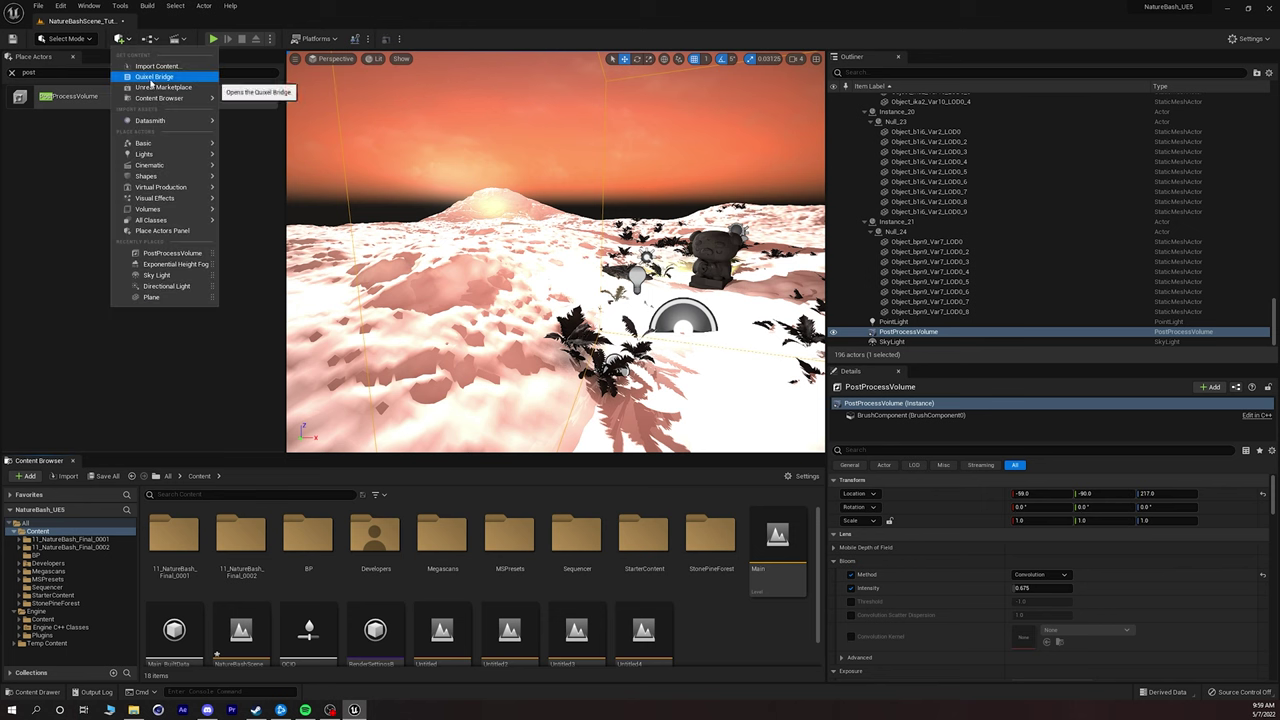
click(150, 82)
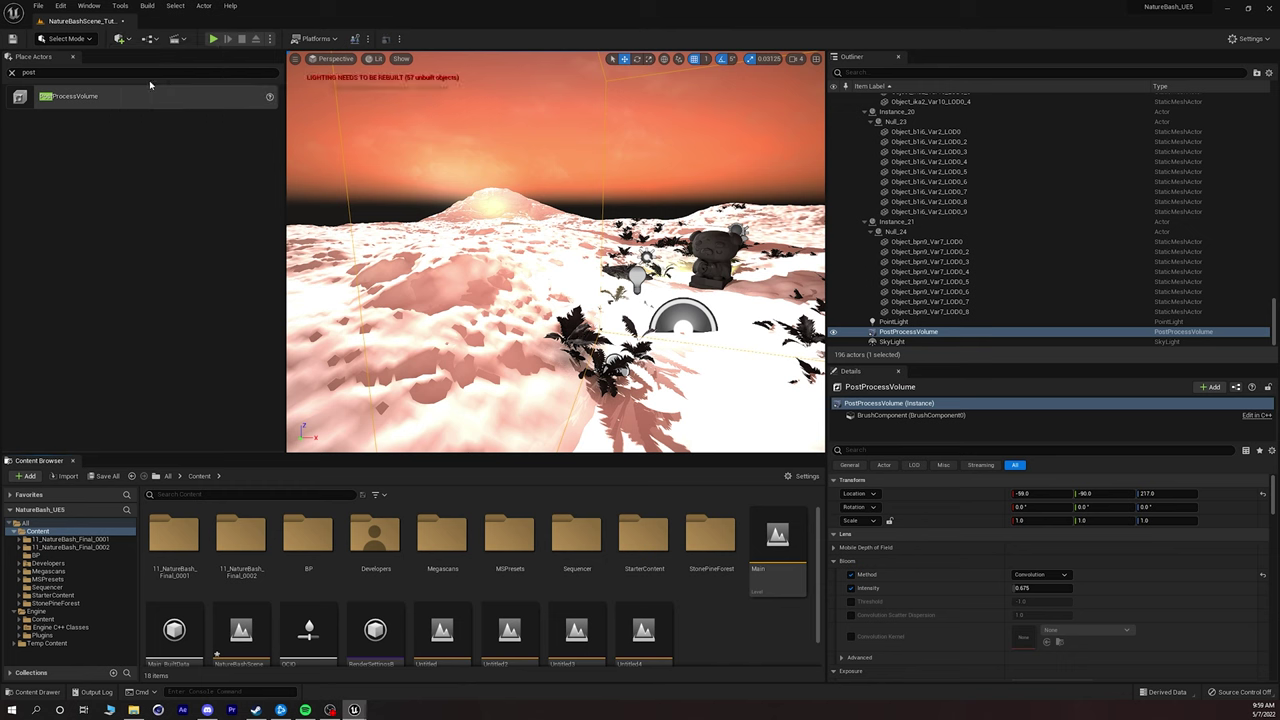
click(120, 39)
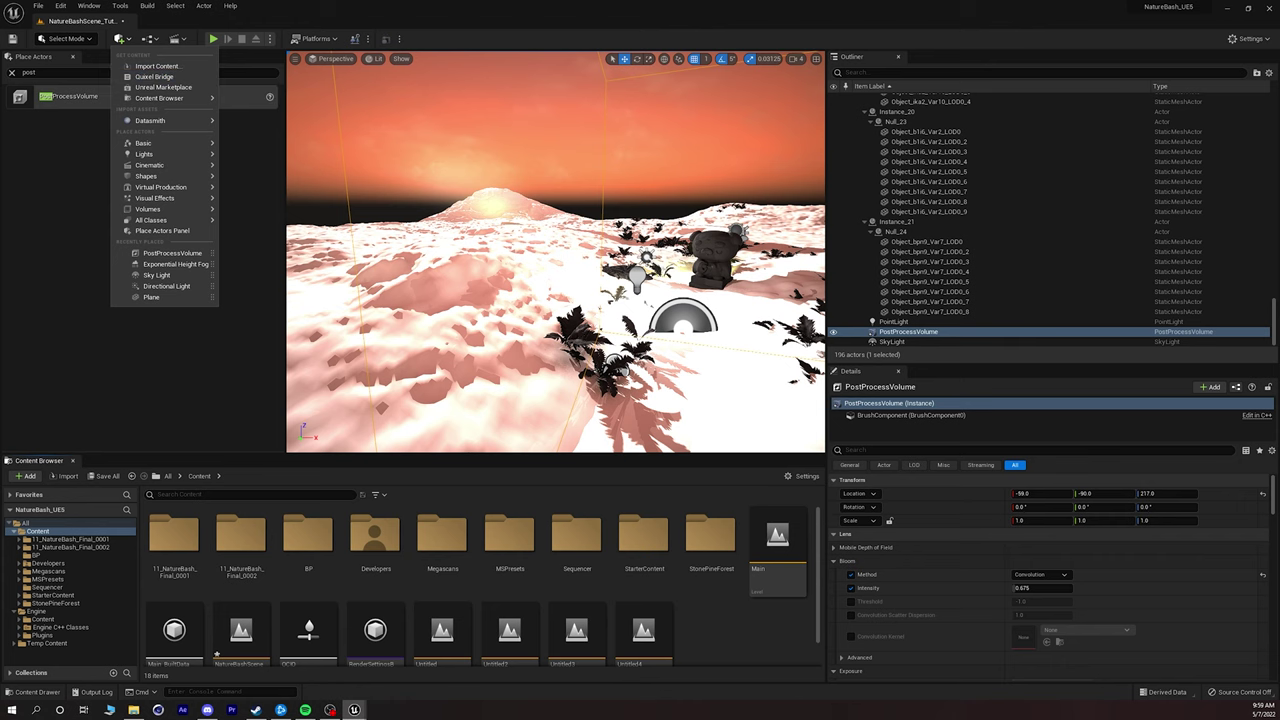
click(153, 76)
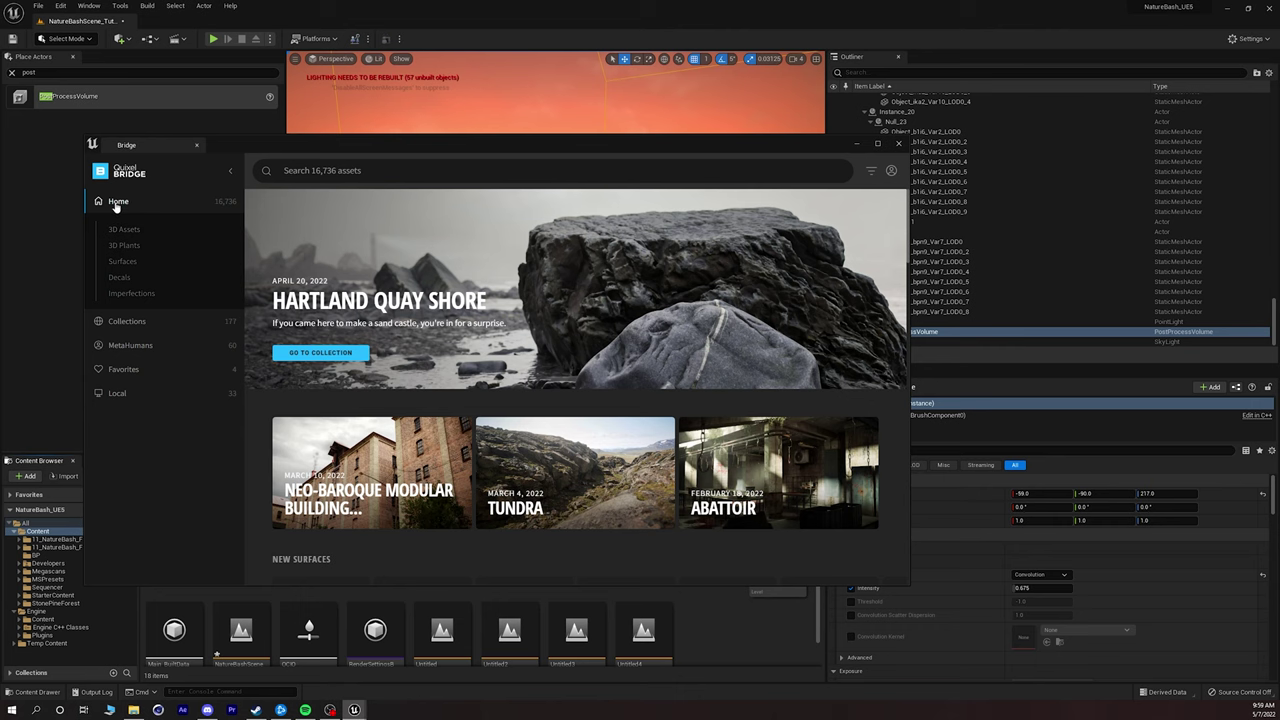
Search Bridge for stone surfaces in the Debris category and inspect Constructional Rubble and its download quality options.
click(290, 170)
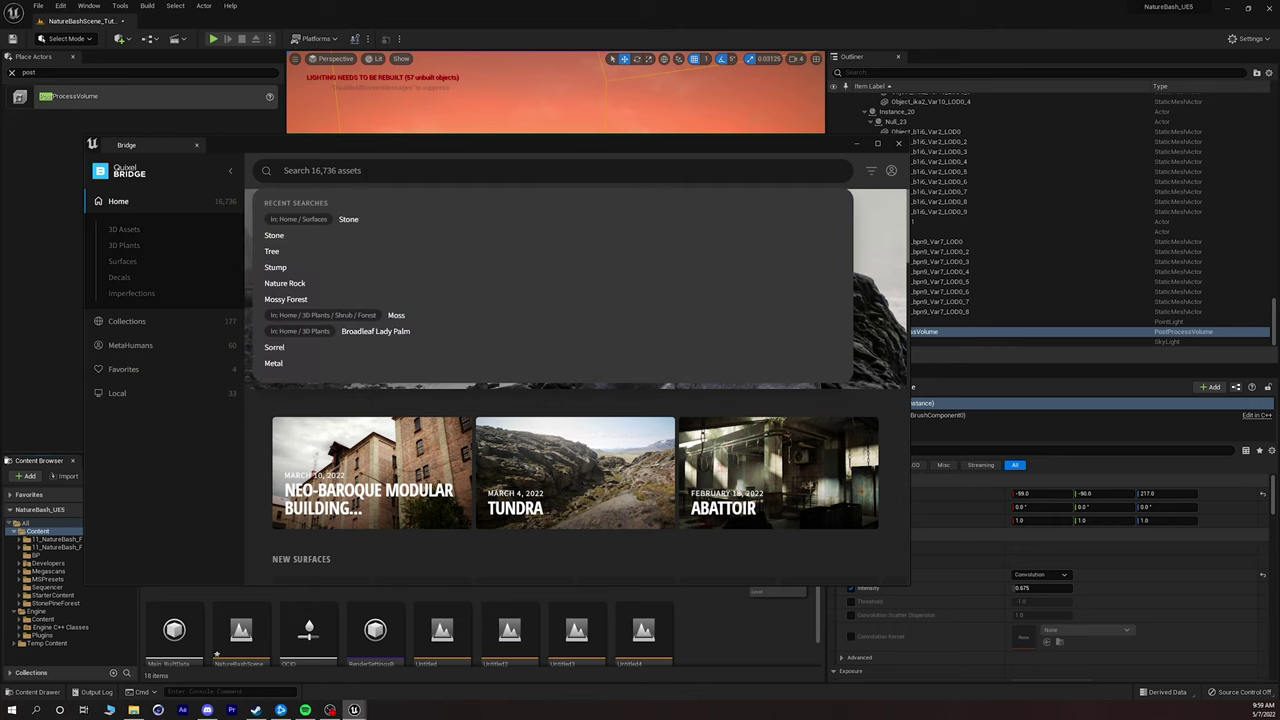
text(stone)
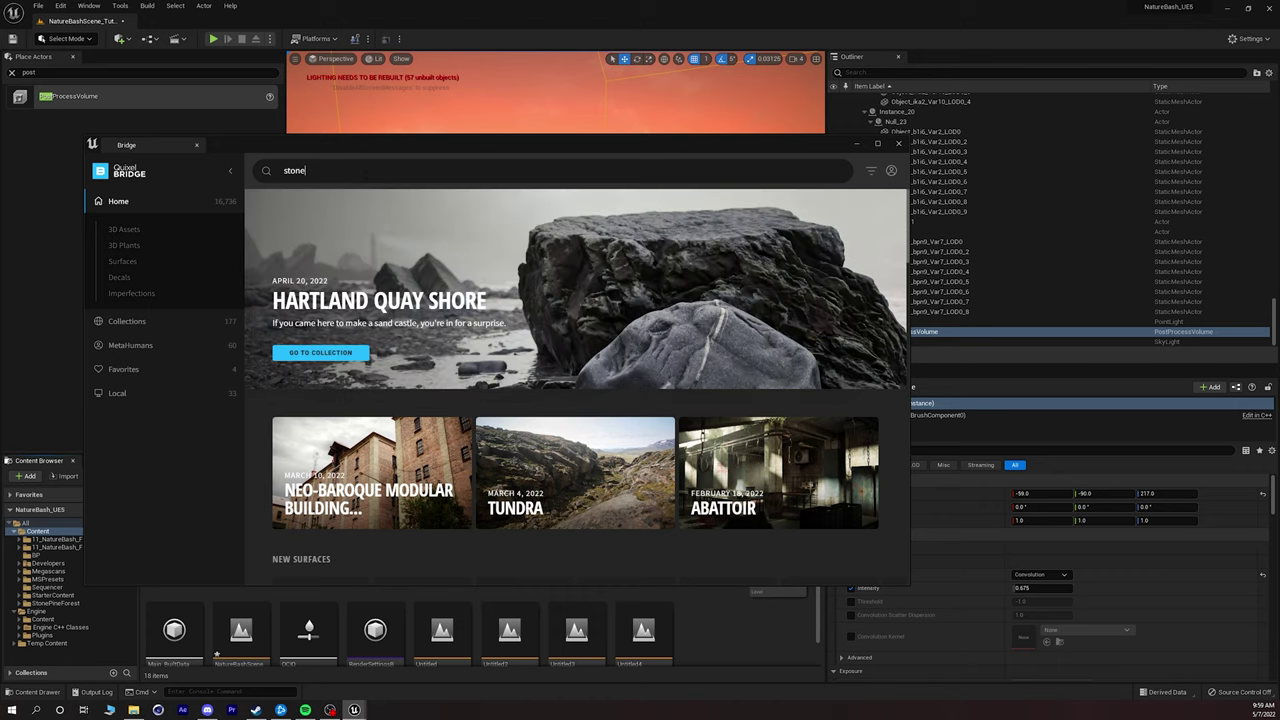
key(Return)
click(466, 290)
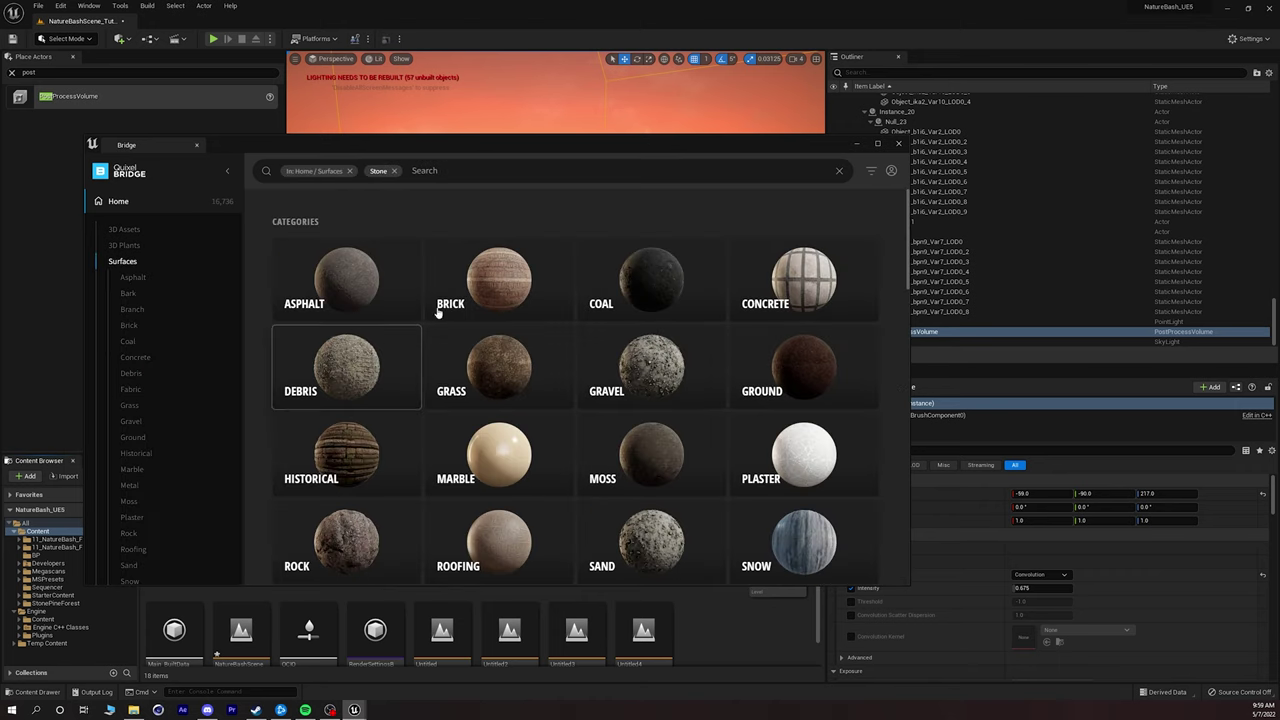
click(336, 370)
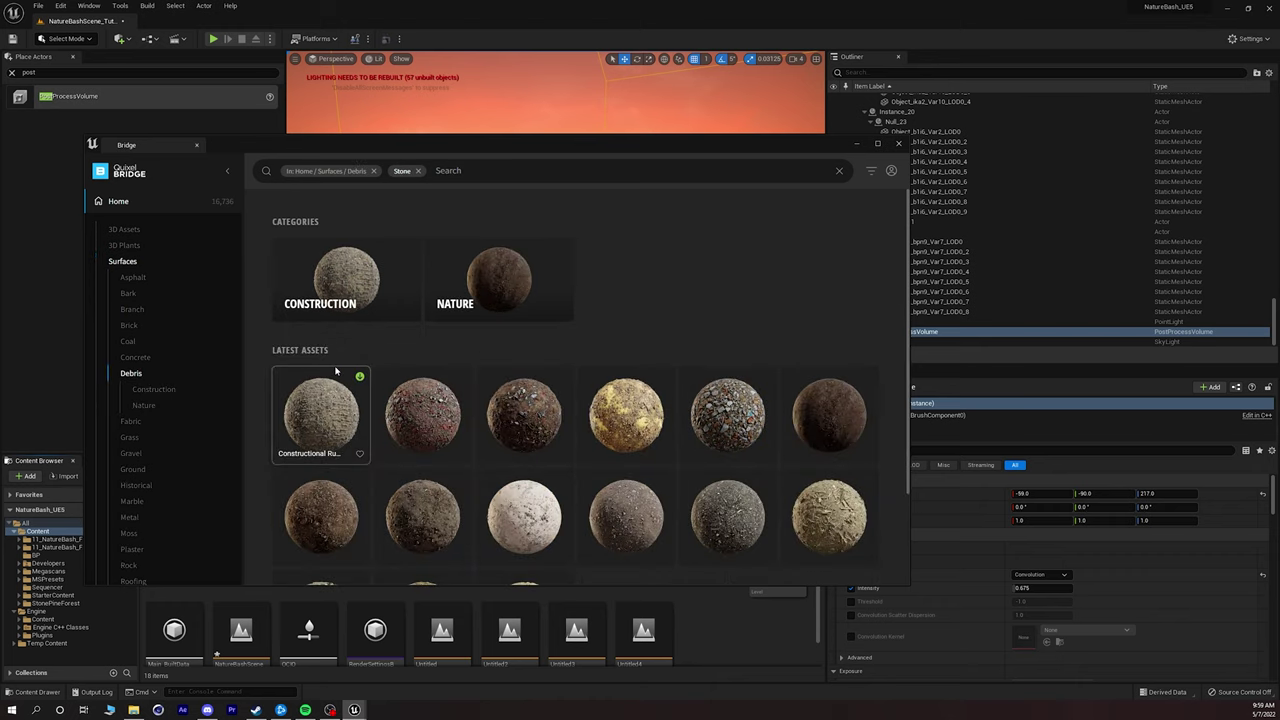
click(291, 405)
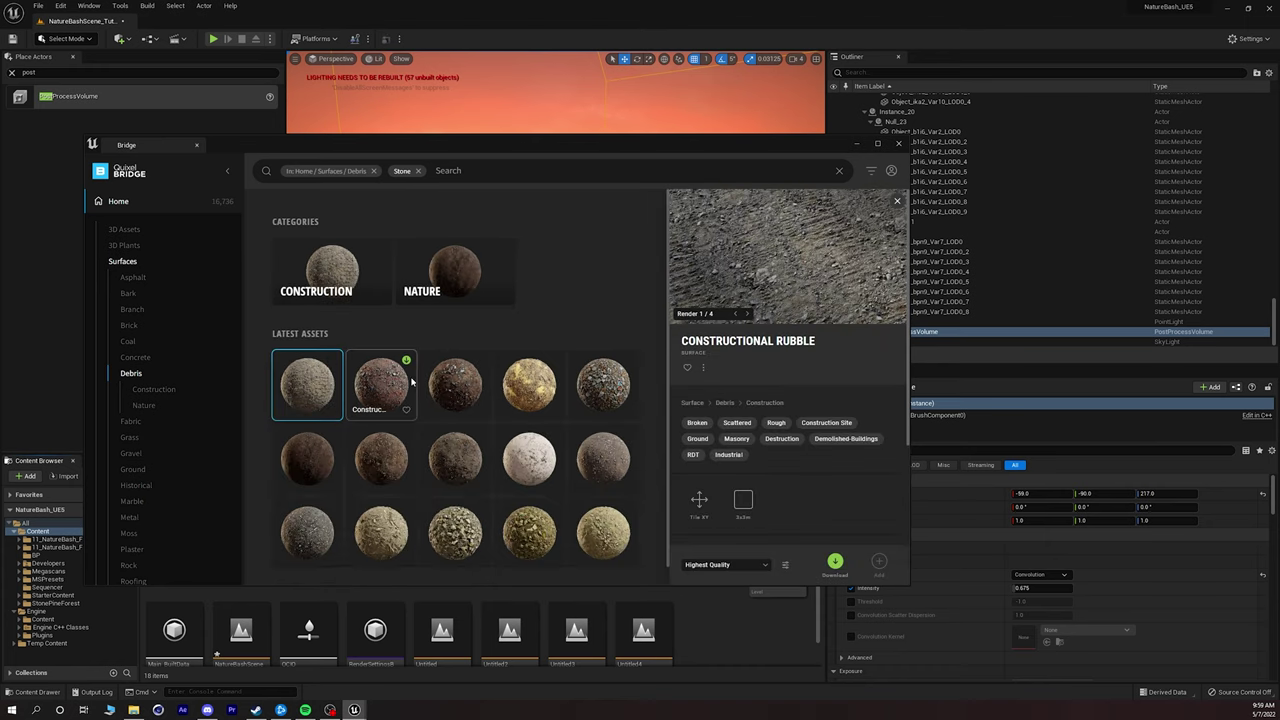
click(750, 567)
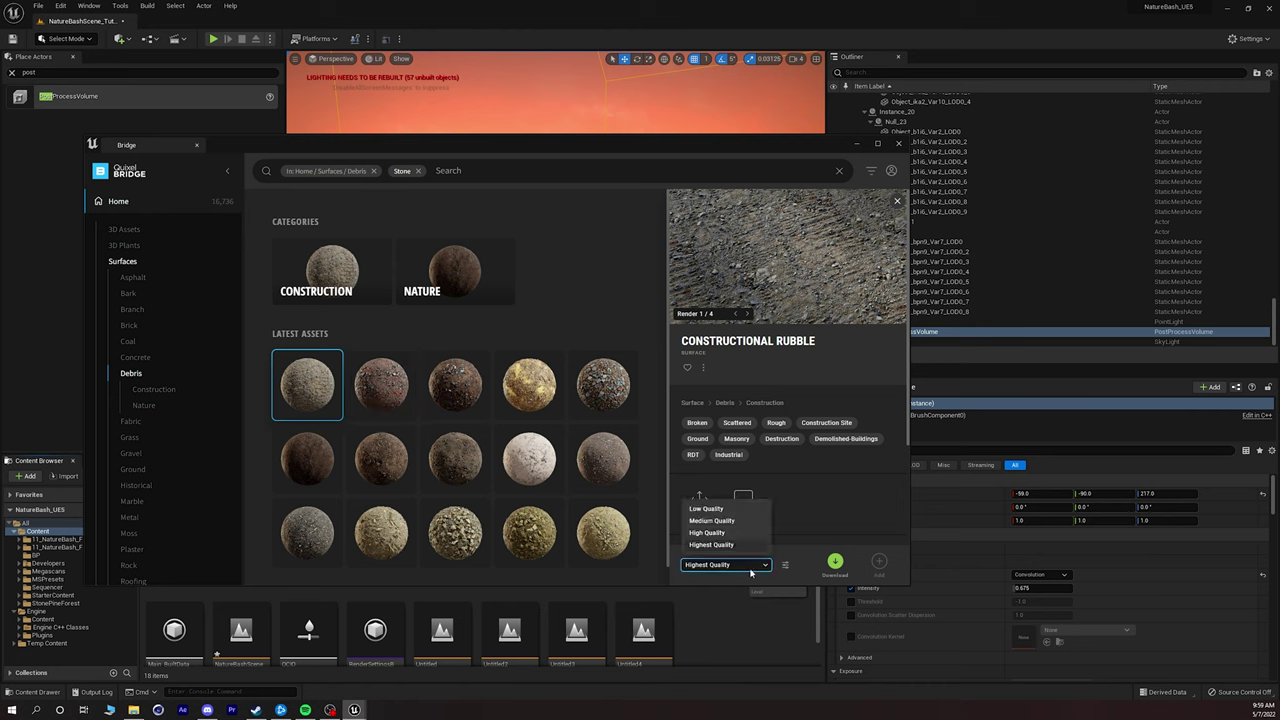
click(811, 526)
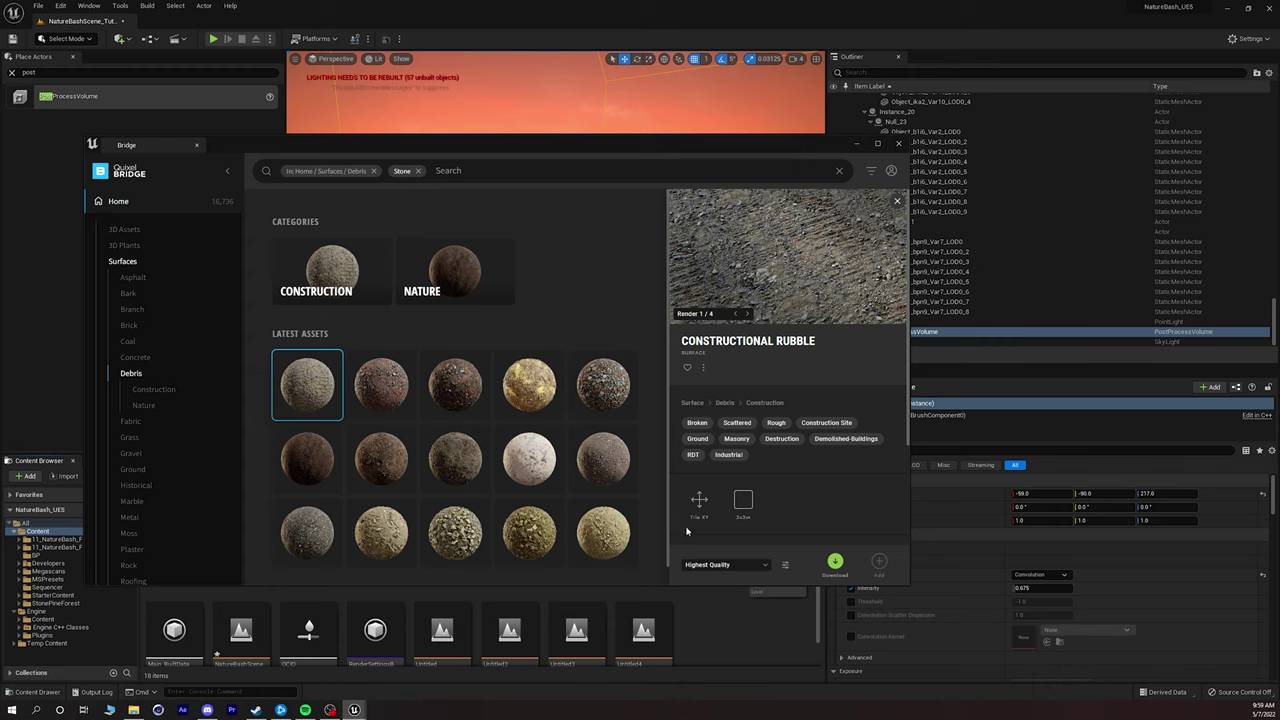
Browse the locally downloaded Megascans assets in Bridge, inspect Lady Fern, and return to the forest scene.
click(111, 206)
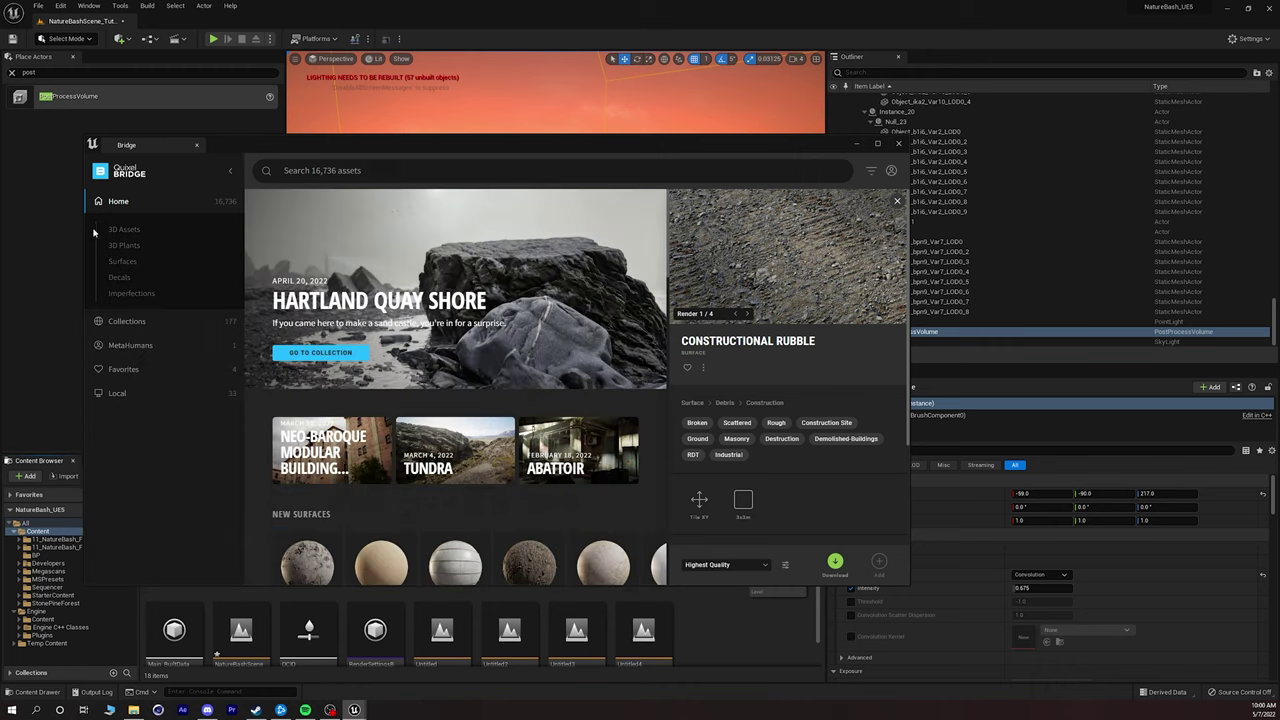
click(117, 394)
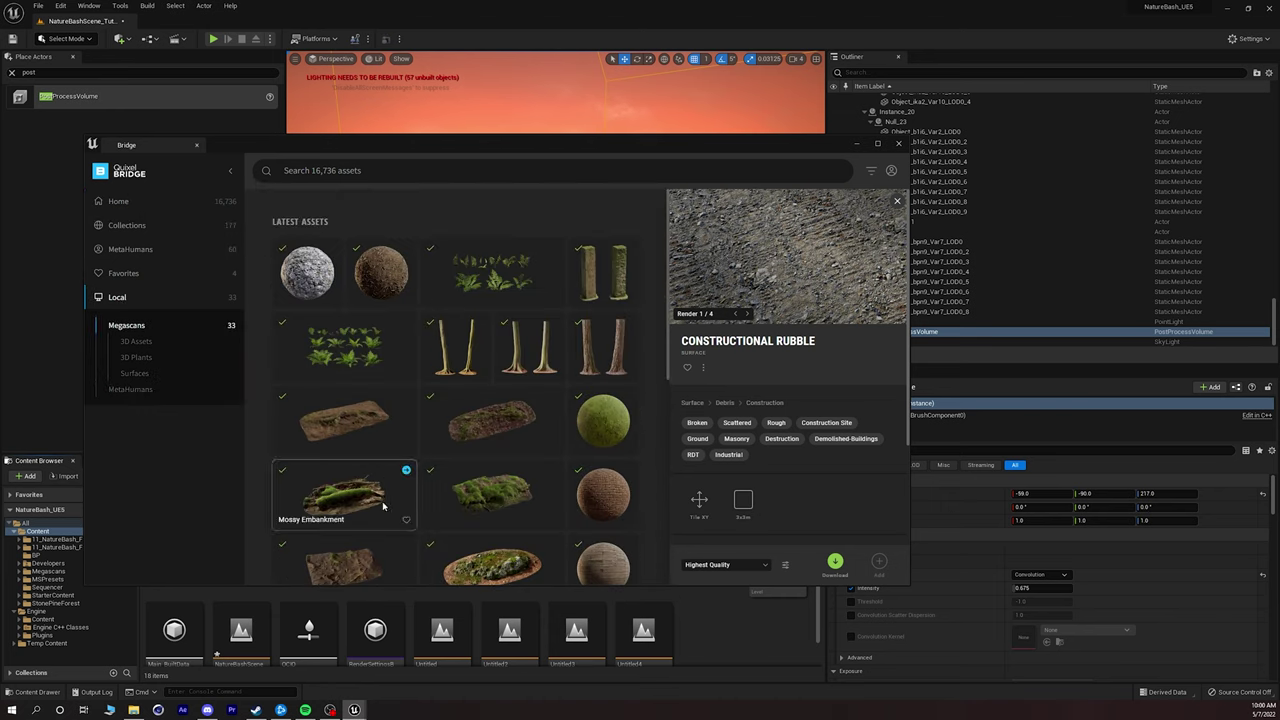
click(366, 350)
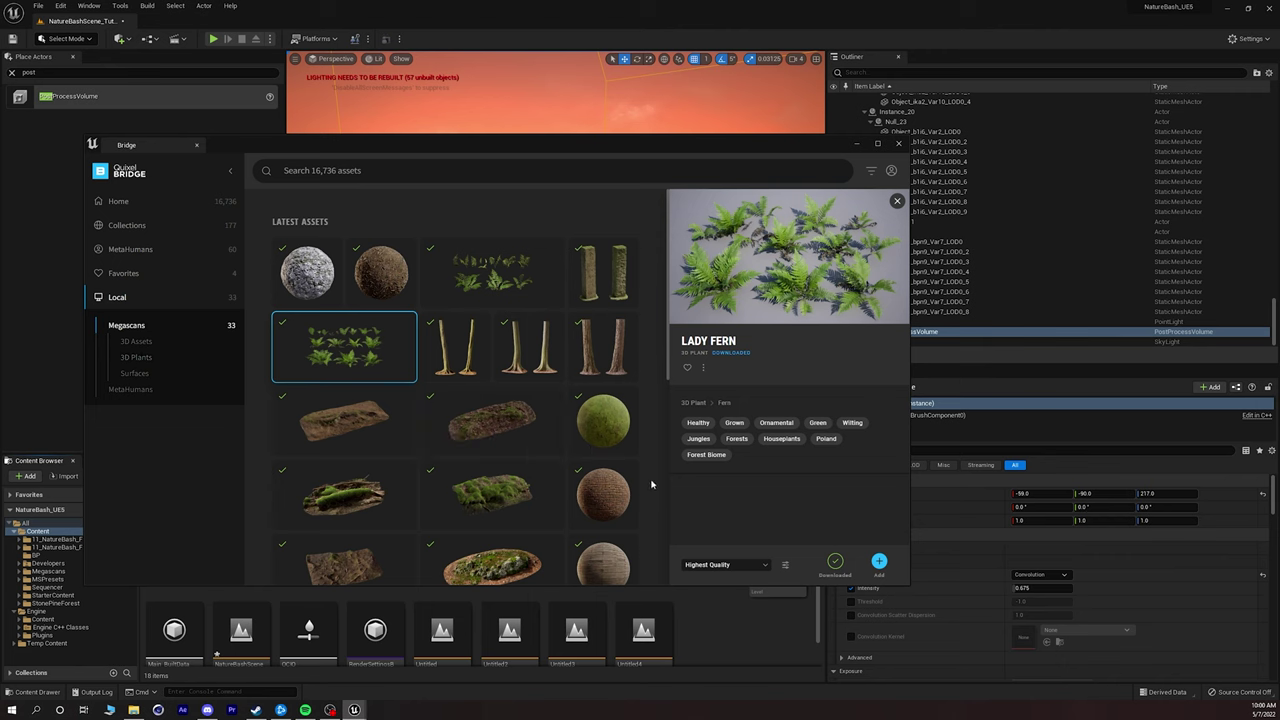
click(860, 146)
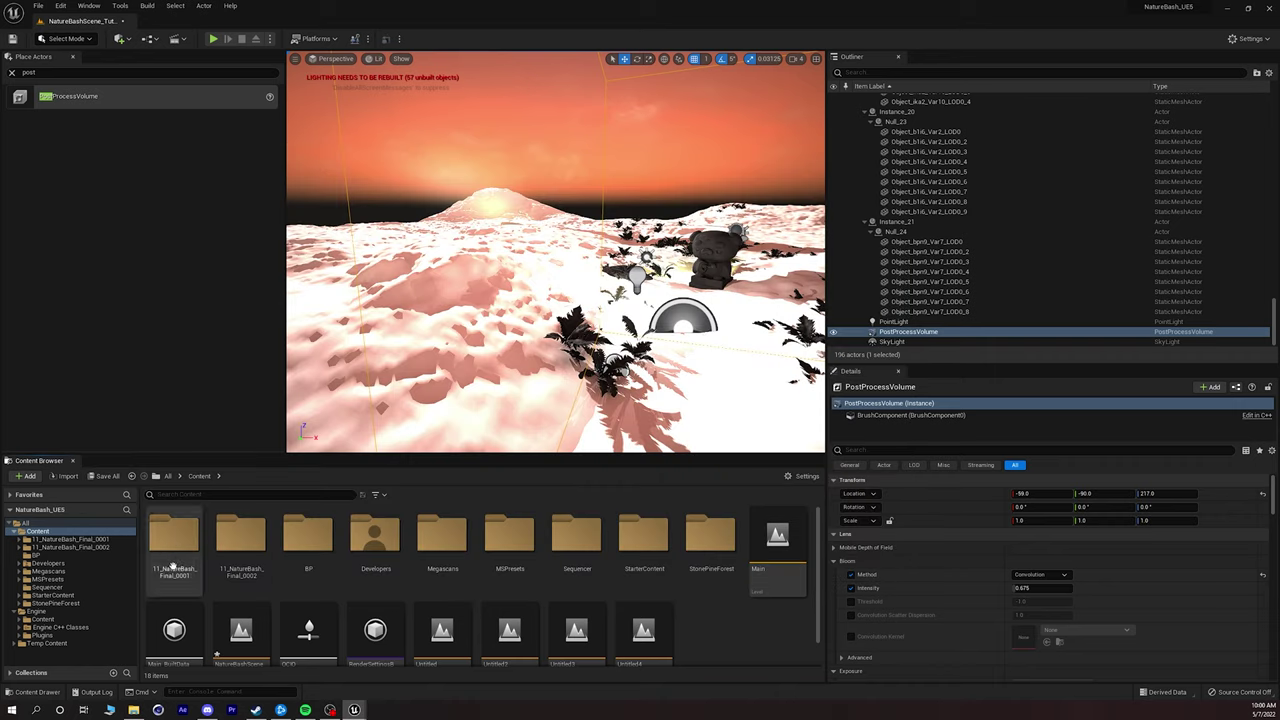
Open the Tundra_Stone folder in Megascans Surfaces and select the Ground mesh in the scene.
double_click(445, 540)
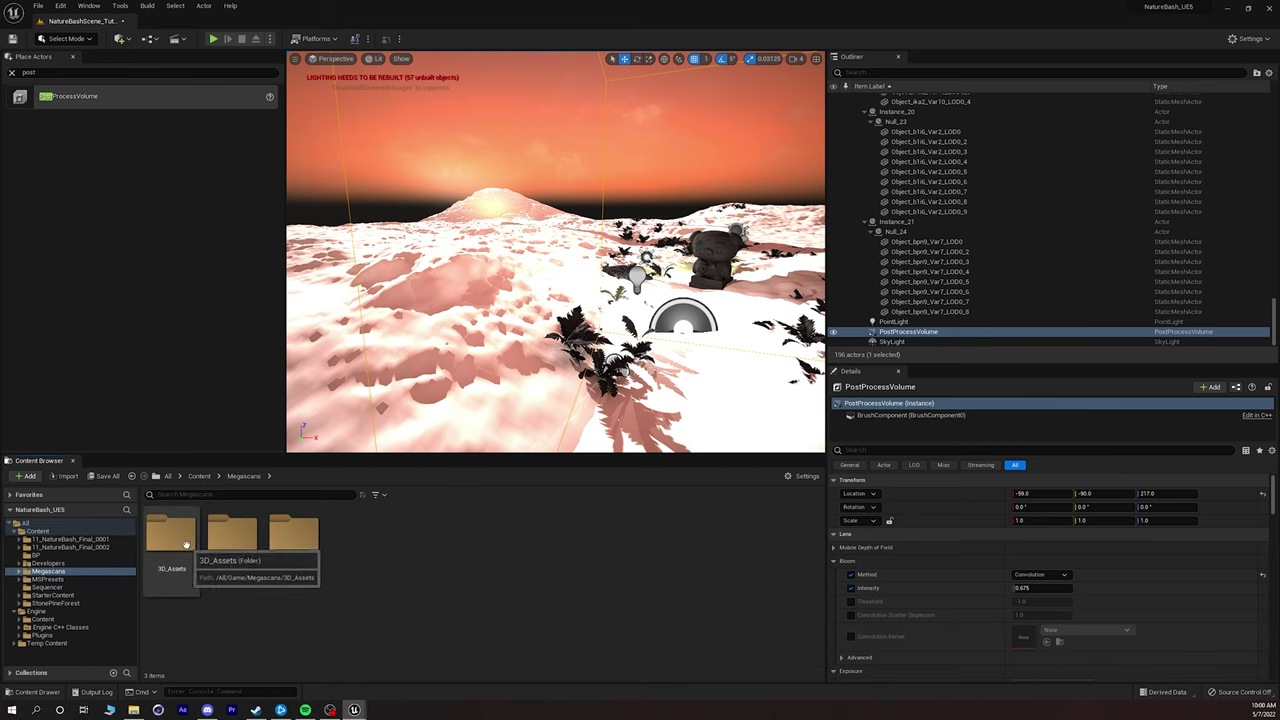
double_click(299, 547)
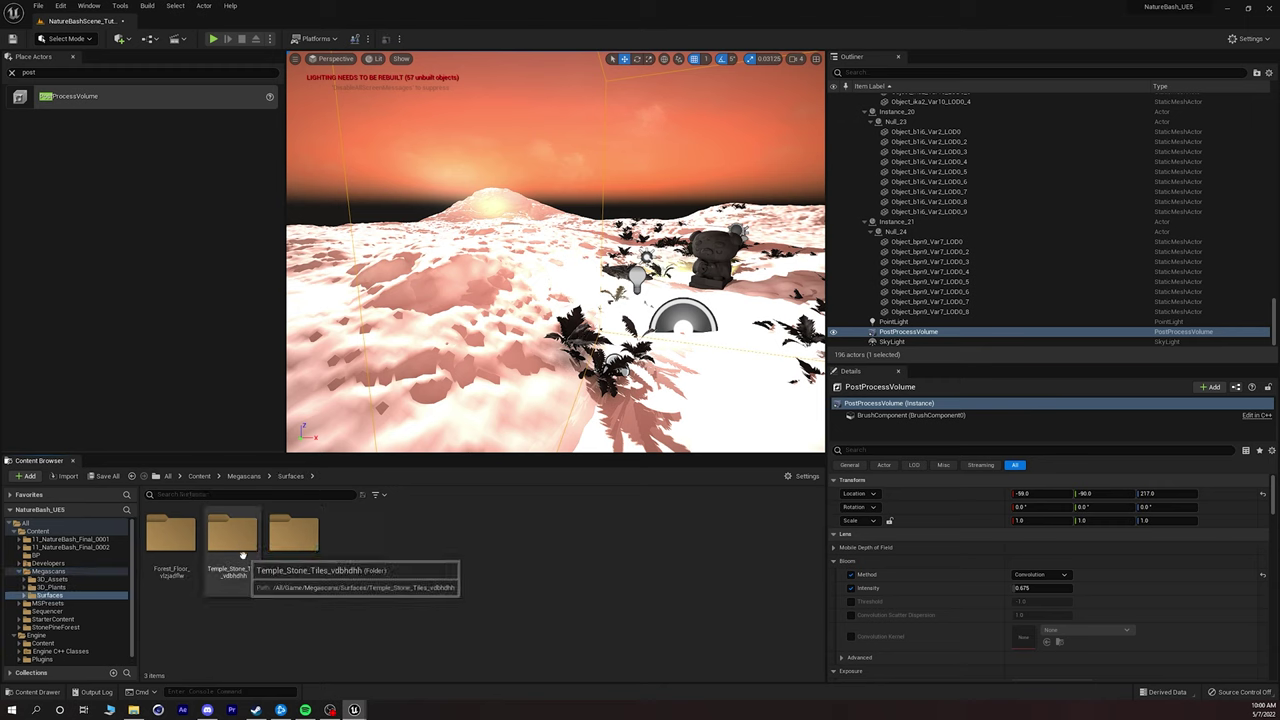
click(281, 547)
double_click(280, 547)
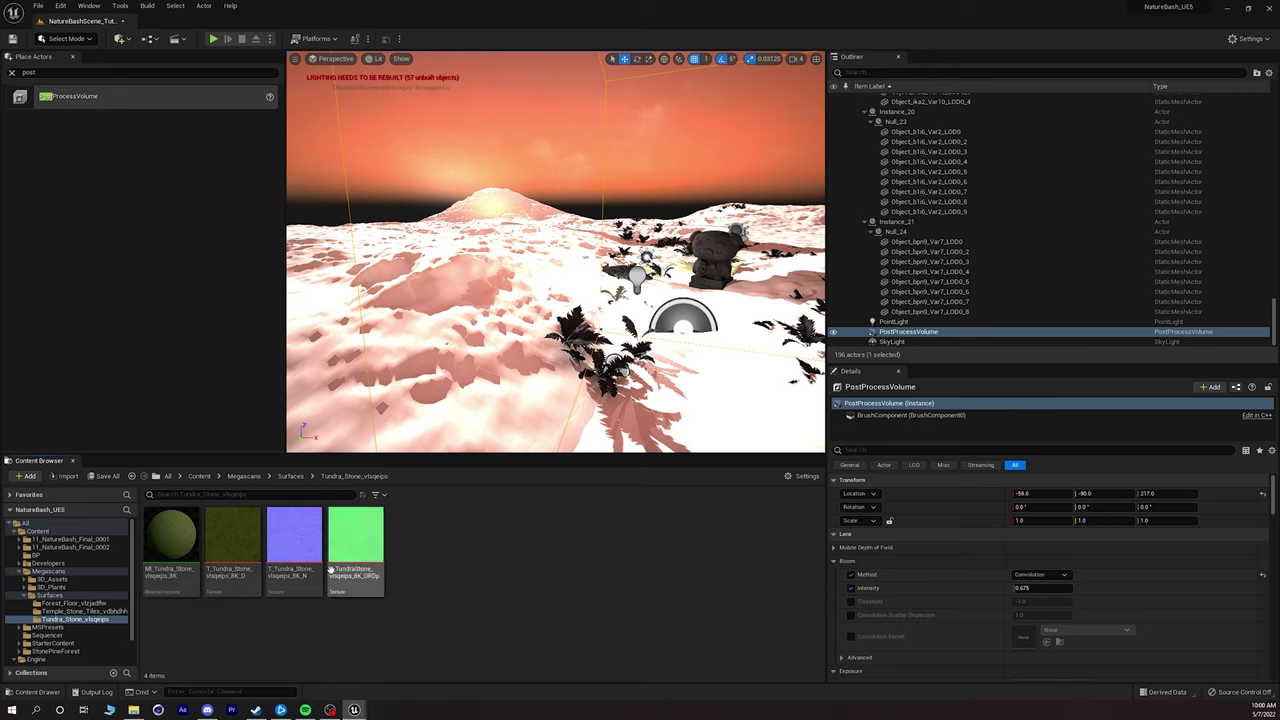
click(413, 352)
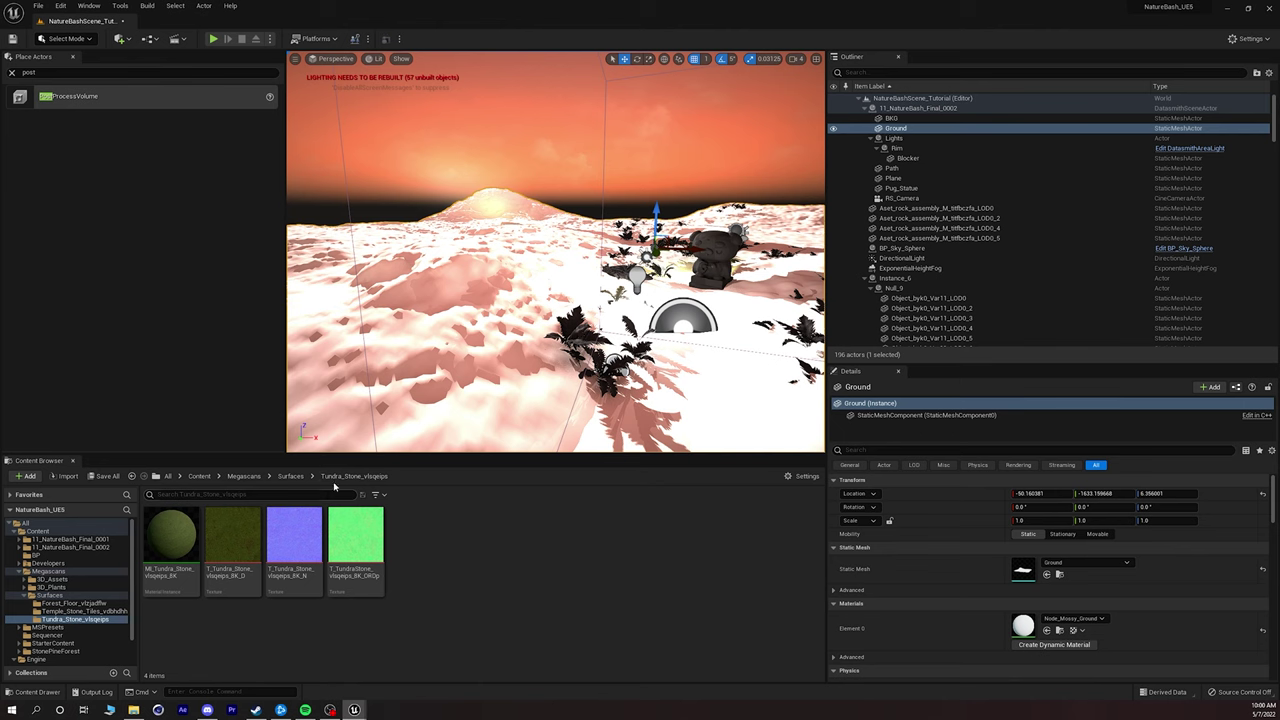
Reopen Bridge, inspect the downloaded Mossy Forest Floor surface, and return to the Tundra_Stone assets.
mouse_move(150, 535)
click(120, 38)
mouse_move(157, 99)
click(156, 77)
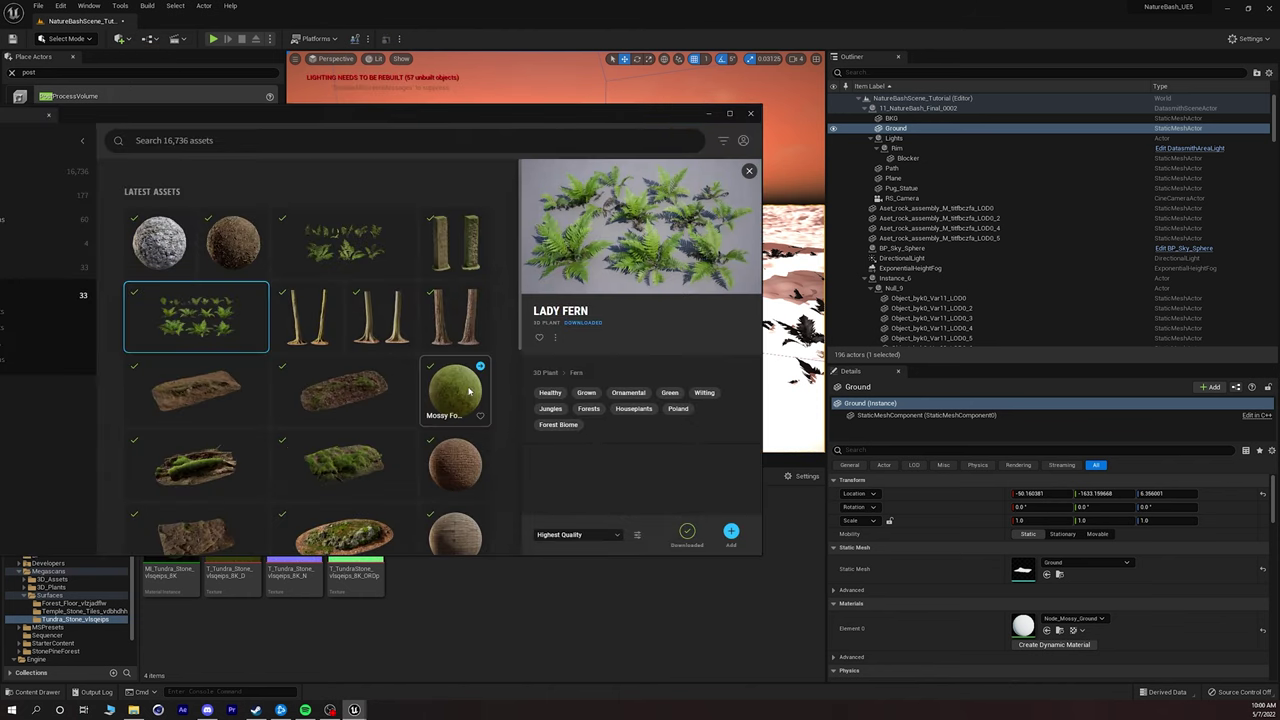
click(453, 393)
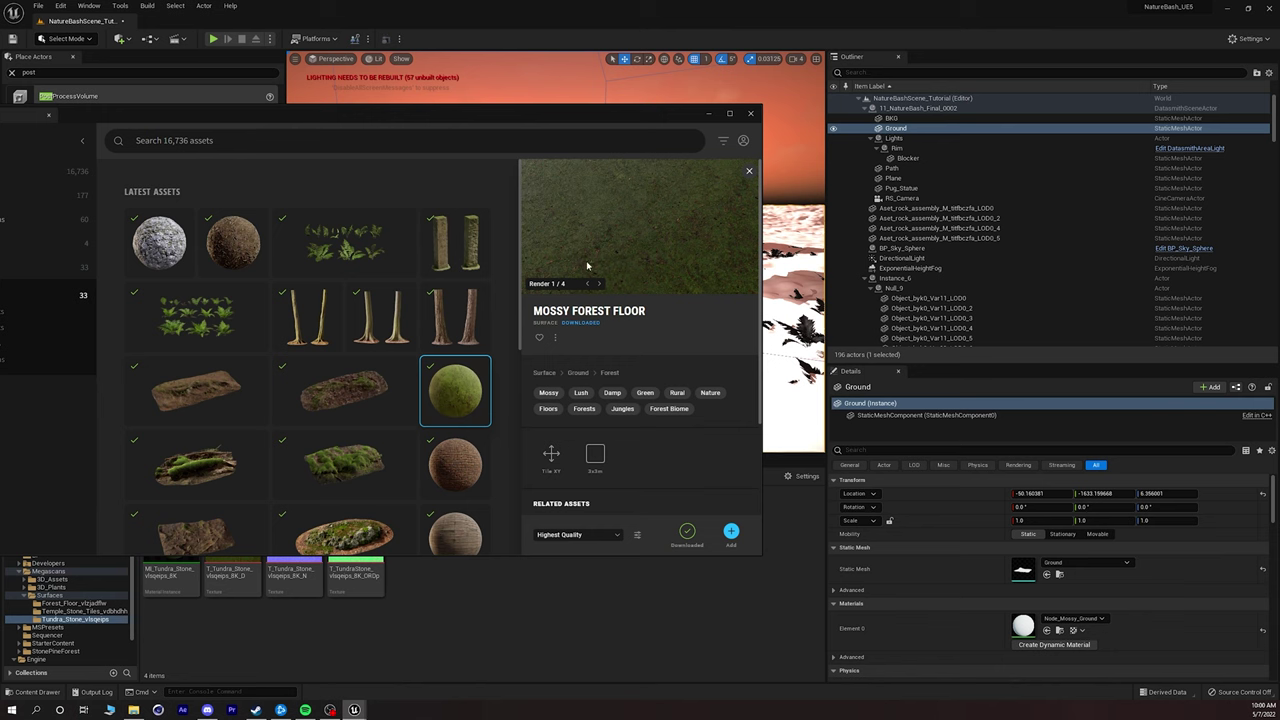
click(708, 113)
Examine the T_Tundra_Stone color texture in the texture editor and close it.
click(183, 533)
double_click(228, 540)
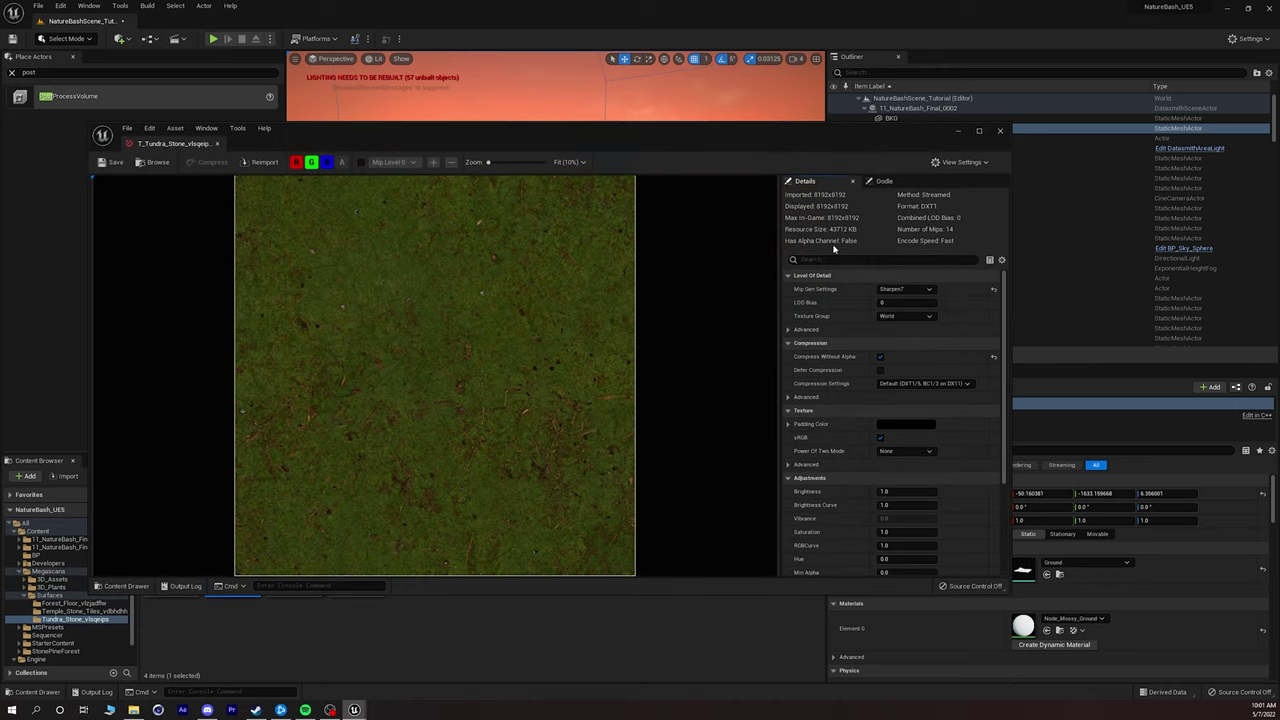
click(999, 131)
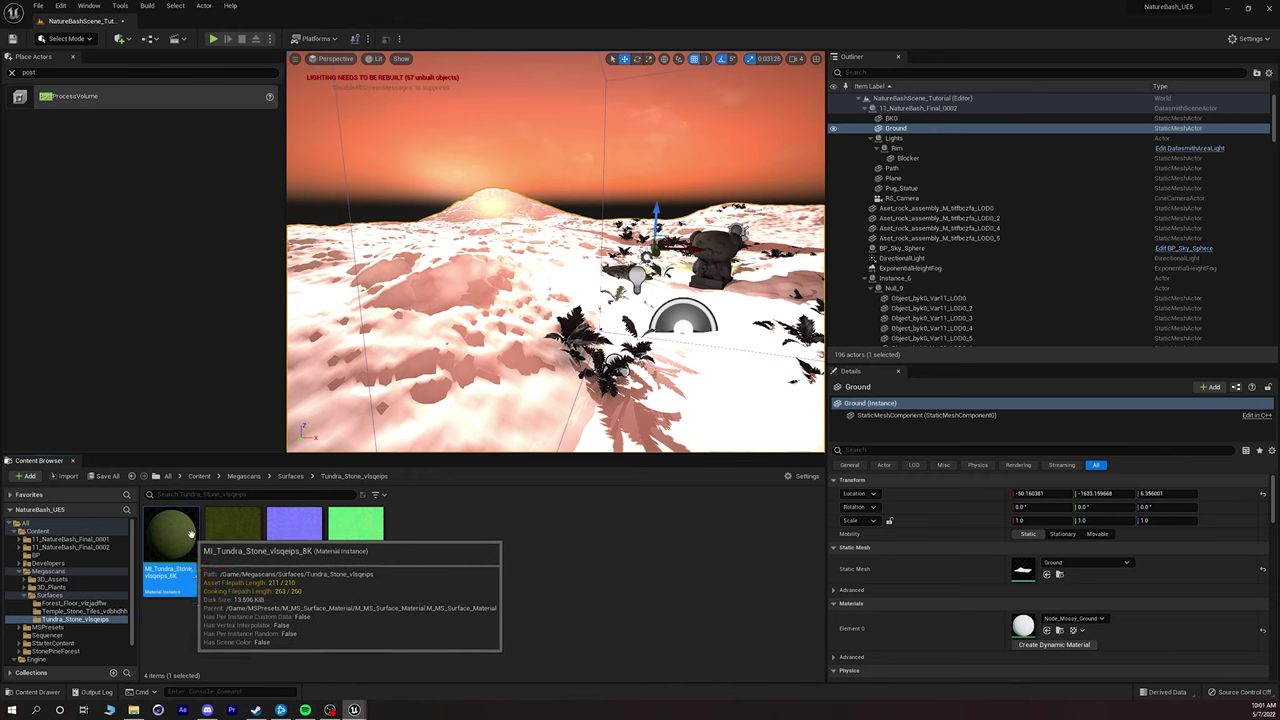
Apply the MI_Tundra_Stone material instance to the Ground mesh.
mouse_move(170, 540)
mouse_down()
mouse_move(212, 530)
mouse_move(178, 540)
mouse_up()
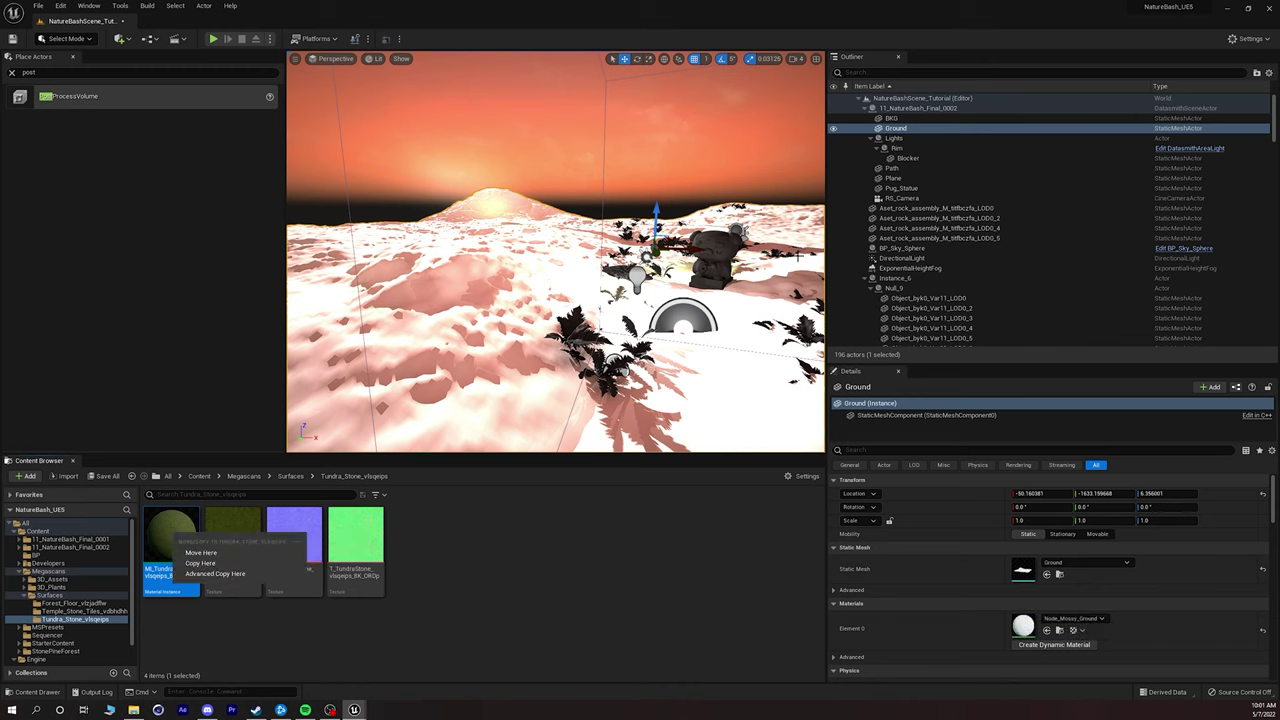
click(896, 130)
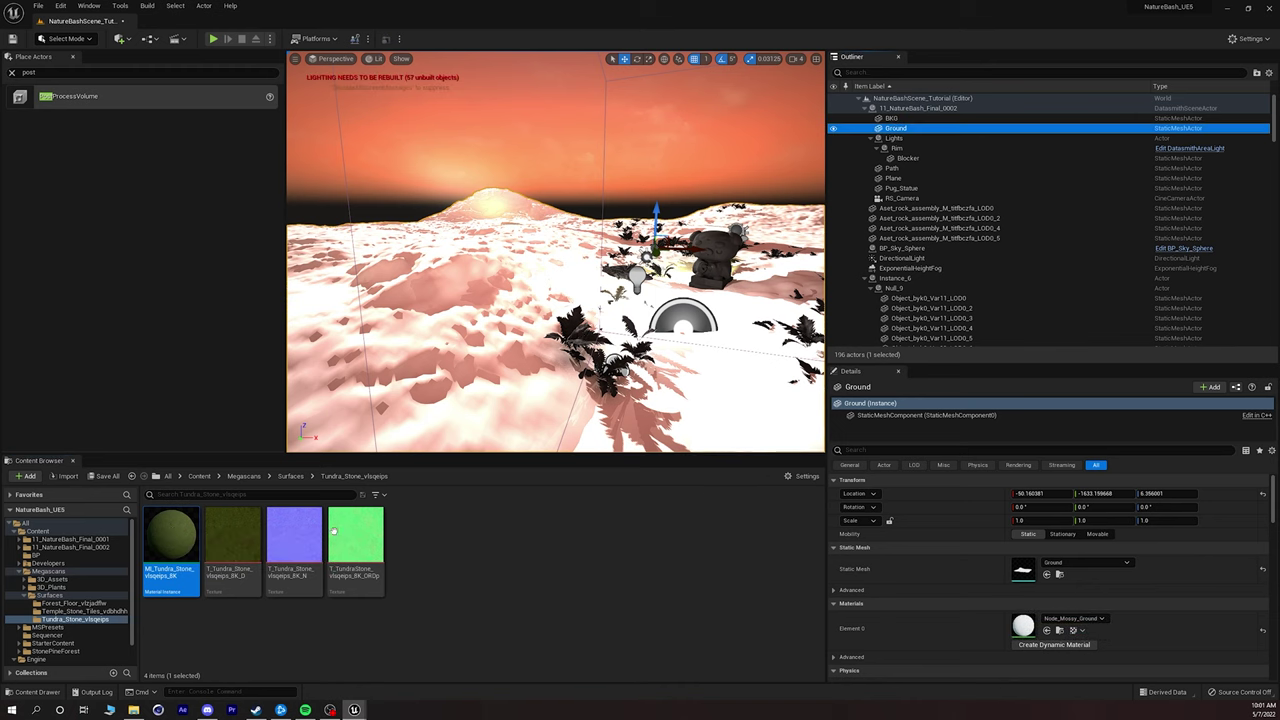
drag(170, 540, 400, 330)
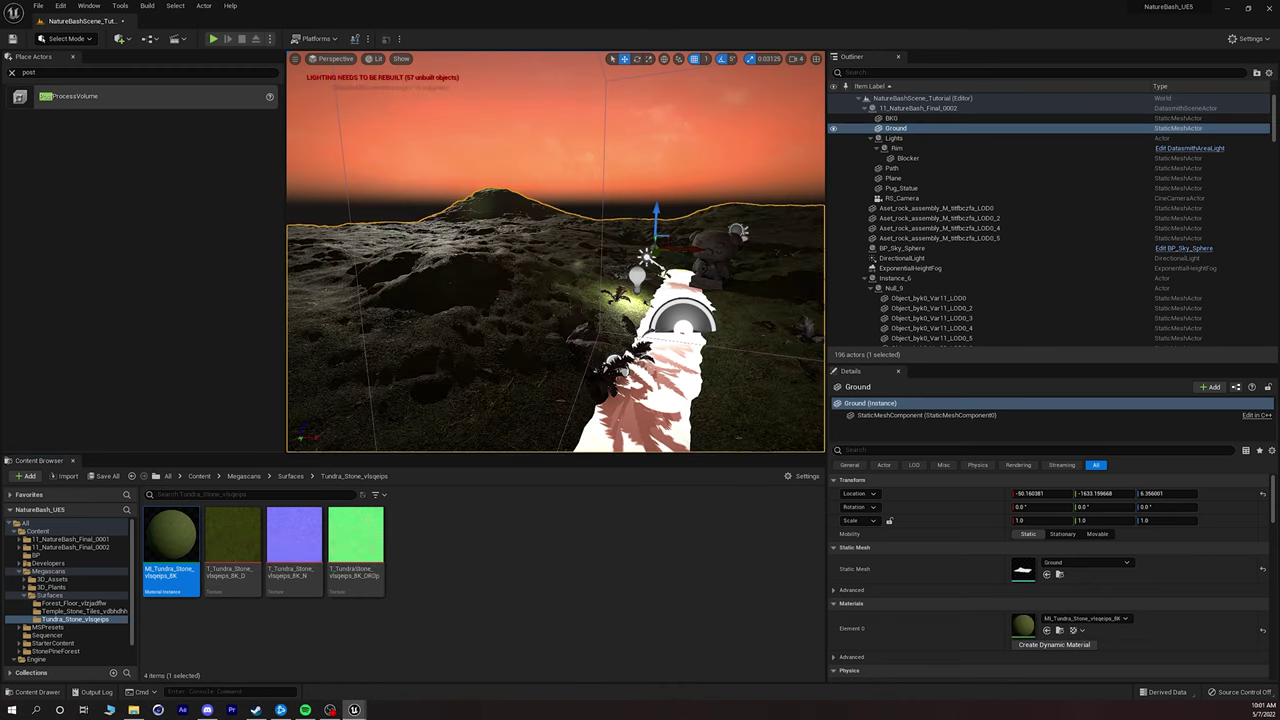
drag(158, 532, 1022, 620)
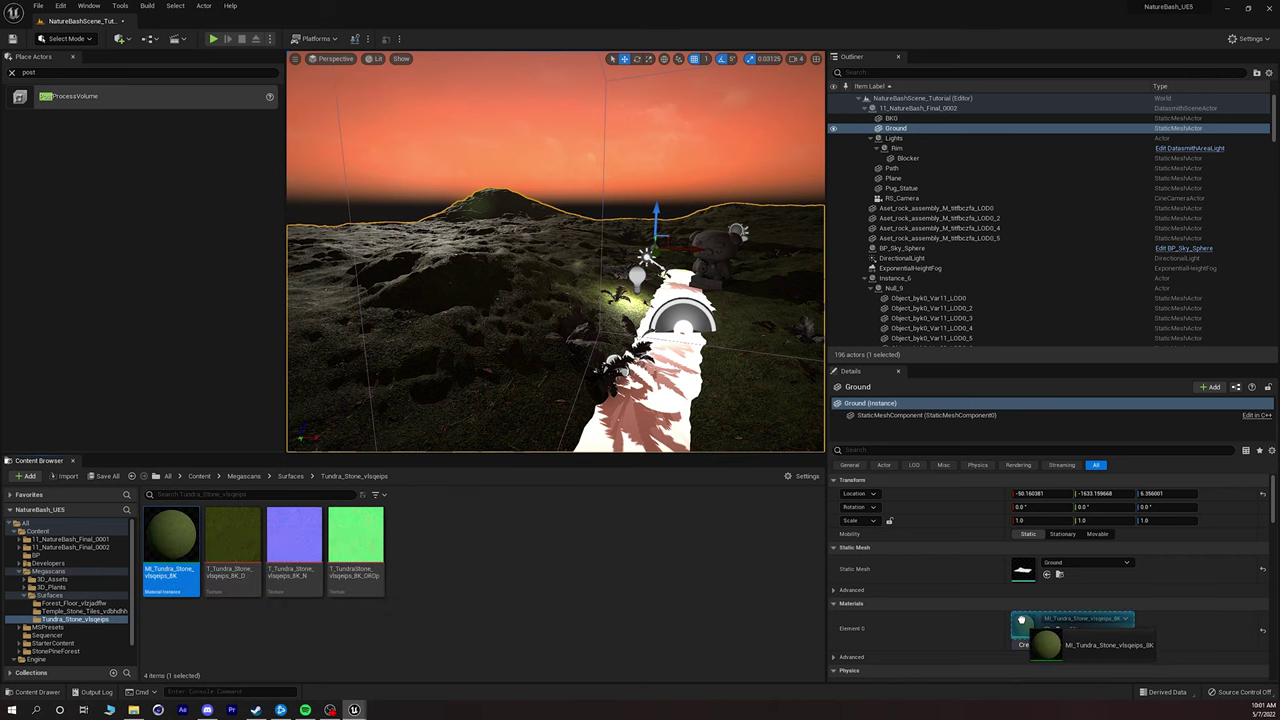
Open the MI_Tundra_Stone material instance and set its Tiling X and Tiling Y to 1.
right_drag(590, 330, 590, 258)
key(w)
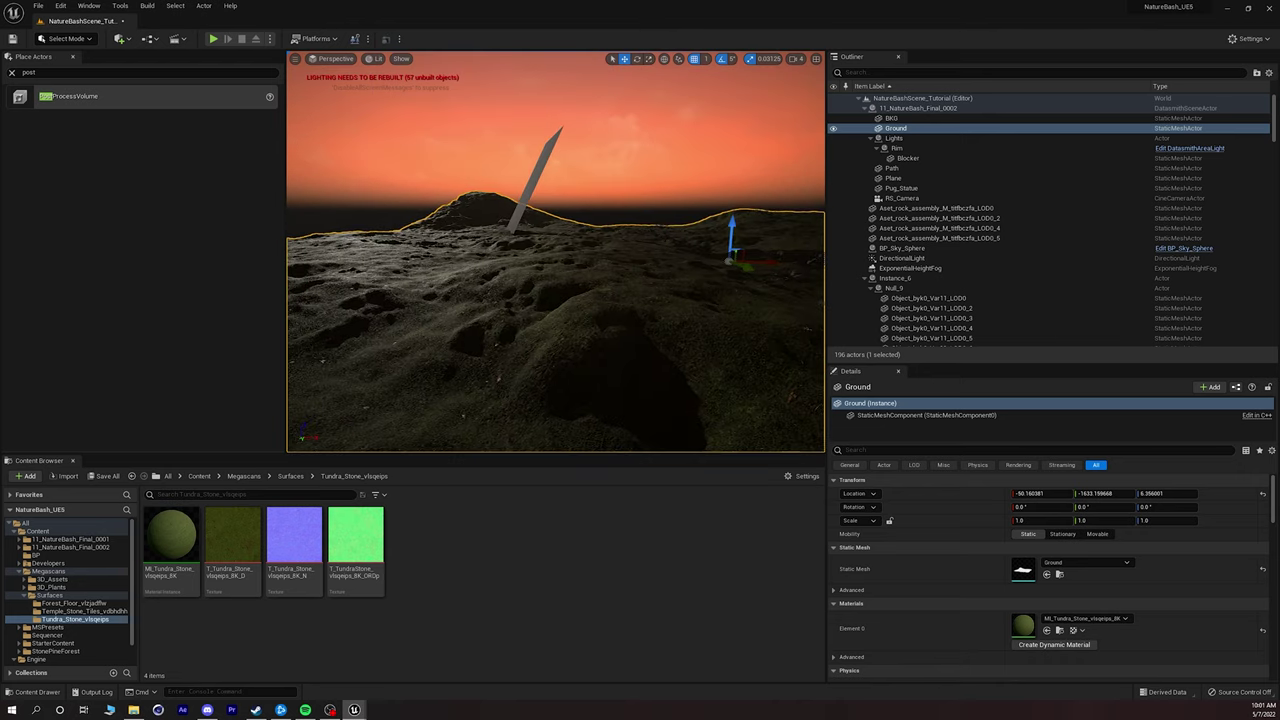
double_click(171, 542)
drag(505, 143, 626, 149)
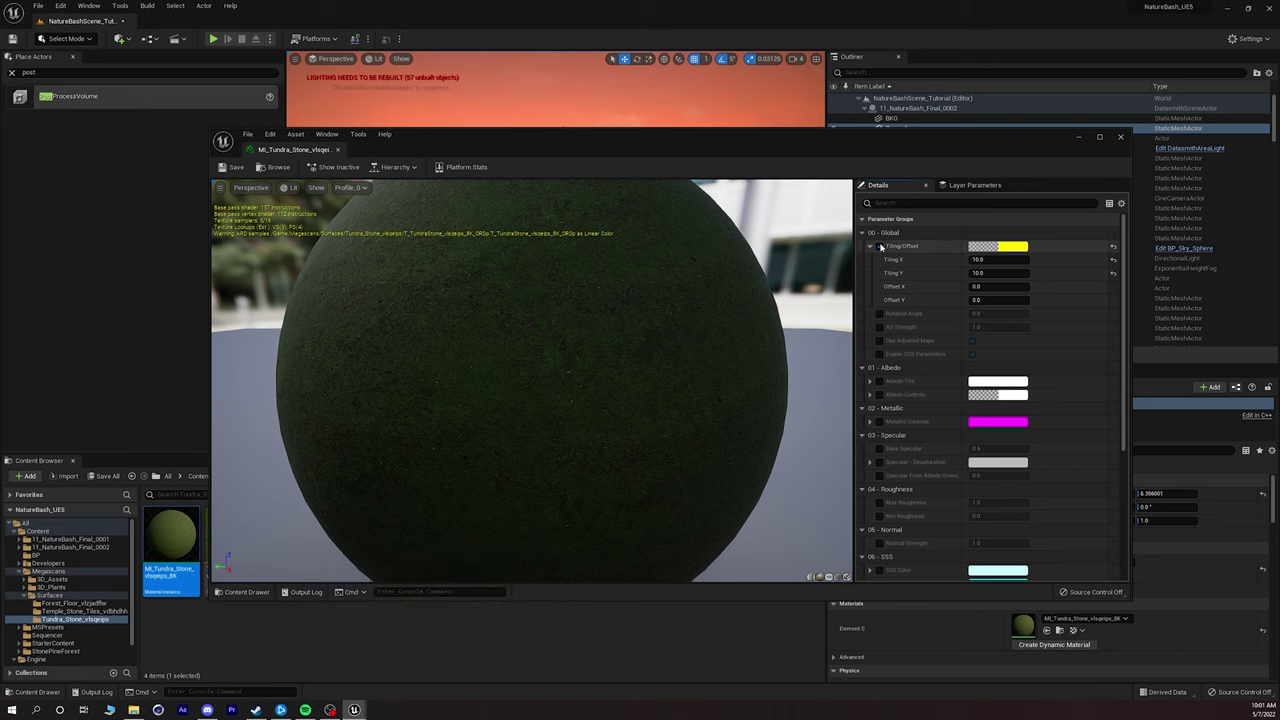
drag(800, 138, 988, 166)
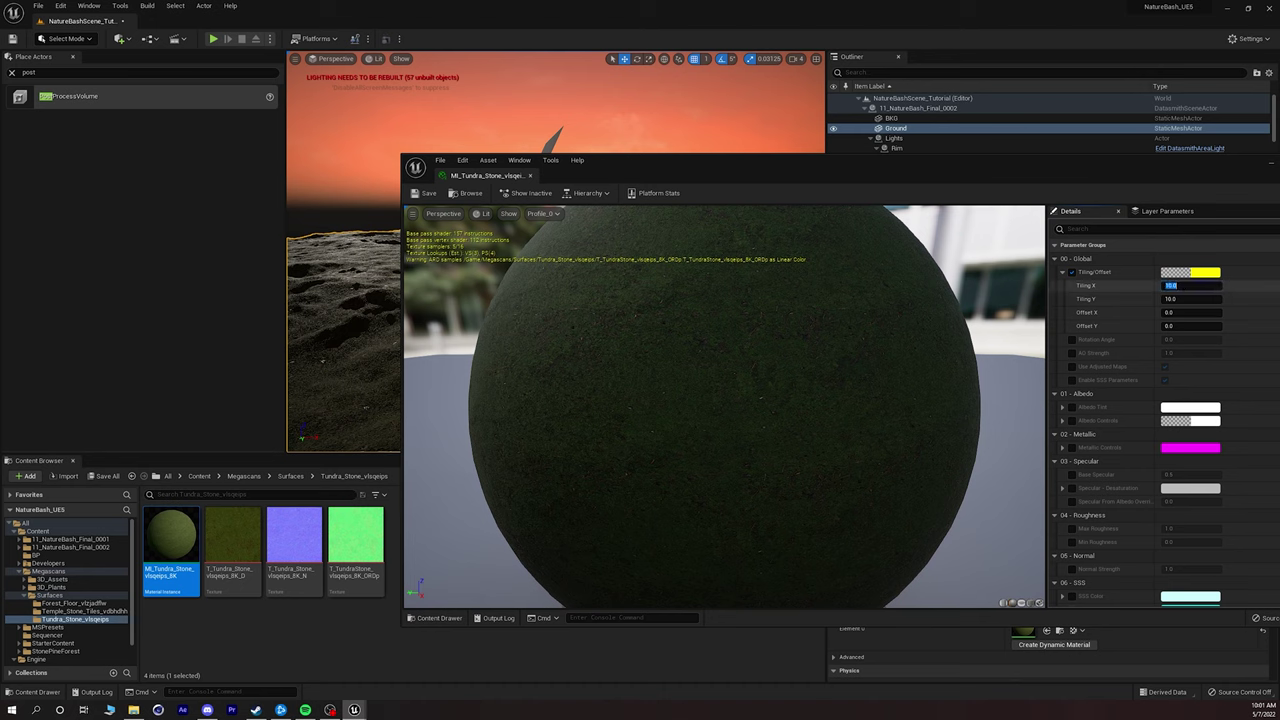
text(1)
key(Tab)
text(1)
key(Return)
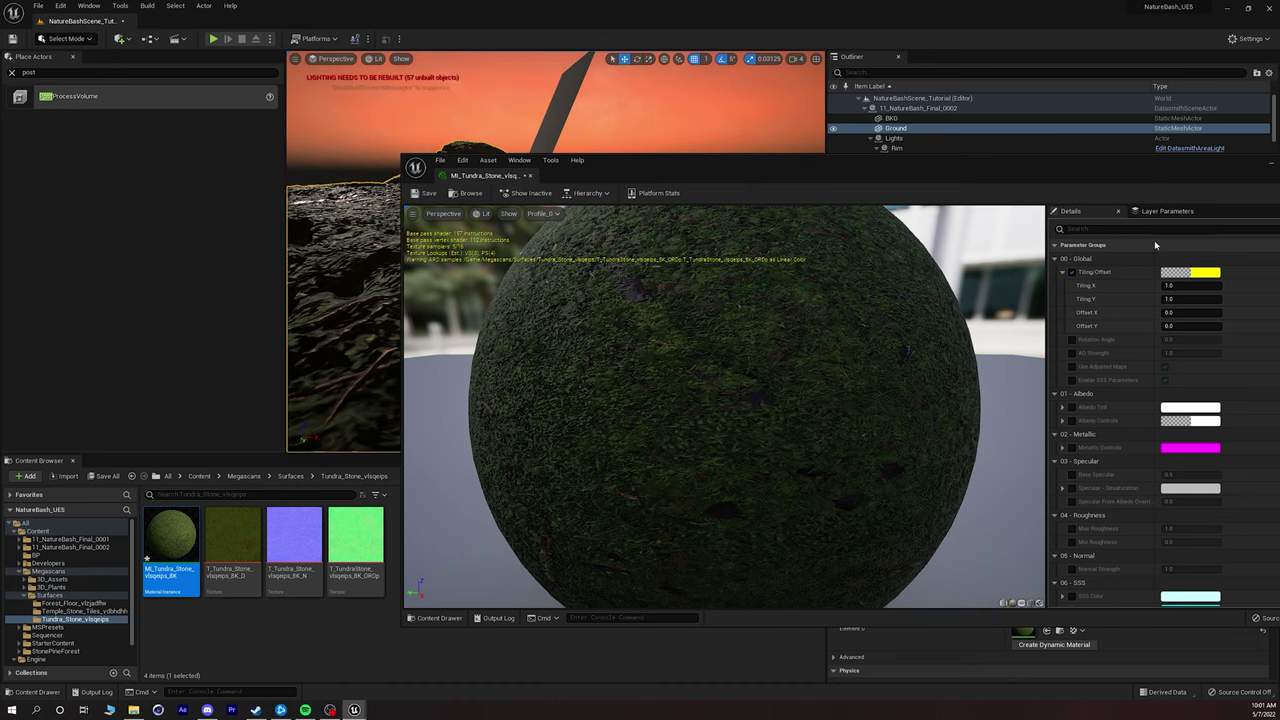
Set the Tundra Stone material's Tiling X to 5 and leave the material editor.
text(5)
key(Return)
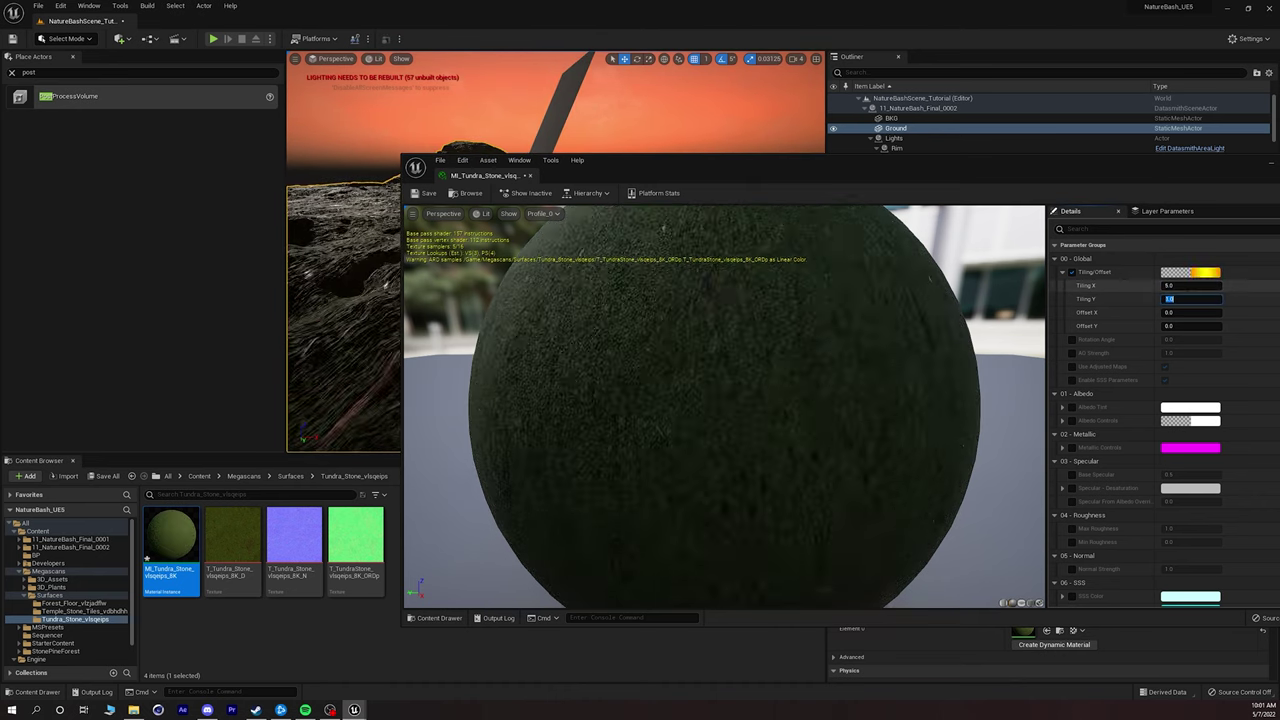
key(Tab)
drag(999, 171, 573, 178)
click(570, 168)
Apply the MI_Temple_Stone_Tiles material instance from the Megascans surfaces to the Path mesh.
right_drag(556, 250, 574, 270)
key(s)
click(564, 385)
right_drag(600, 339, 500, 350)
key(s)
key(q)
key(e)
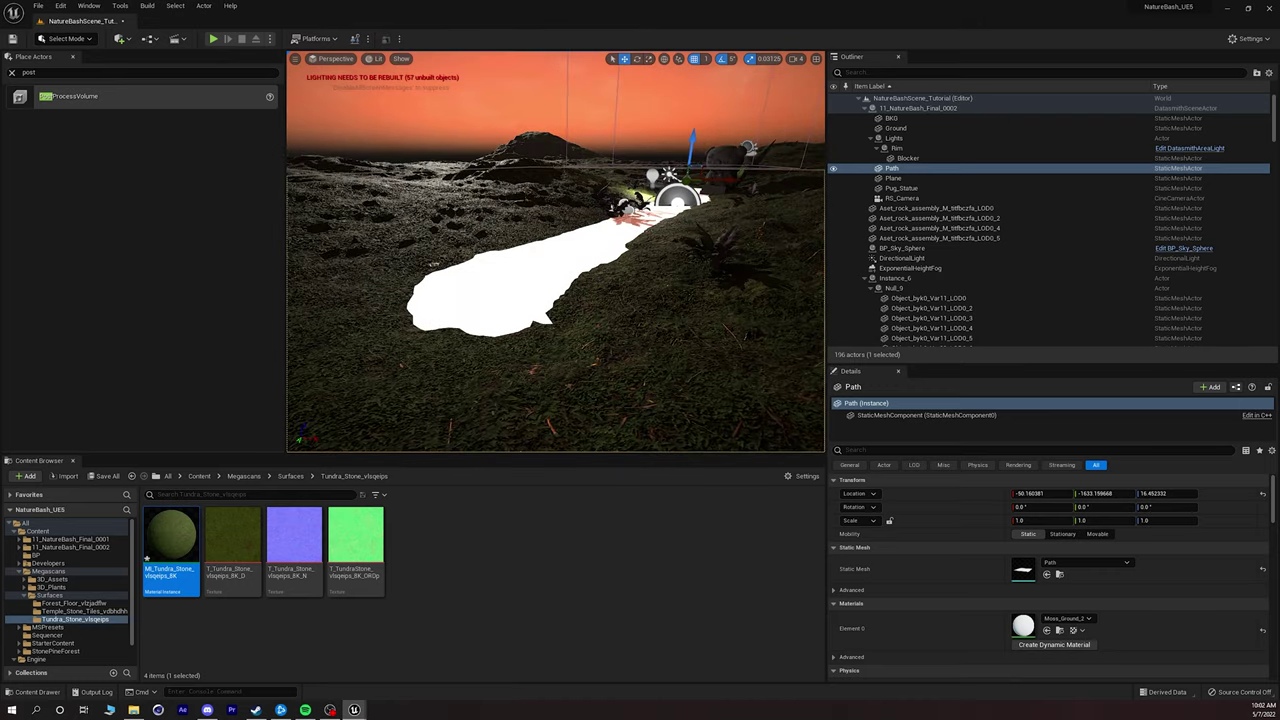
click(291, 477)
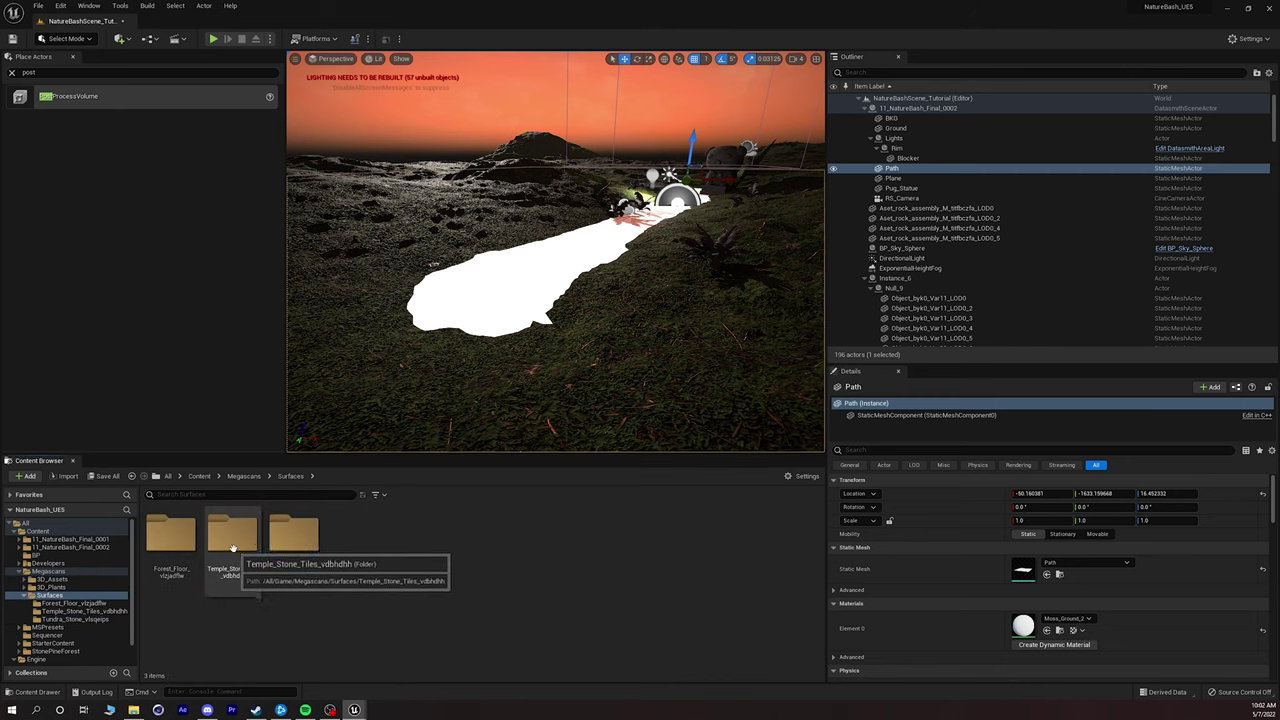
double_click(294, 540)
click(291, 477)
double_click(233, 537)
click(196, 520)
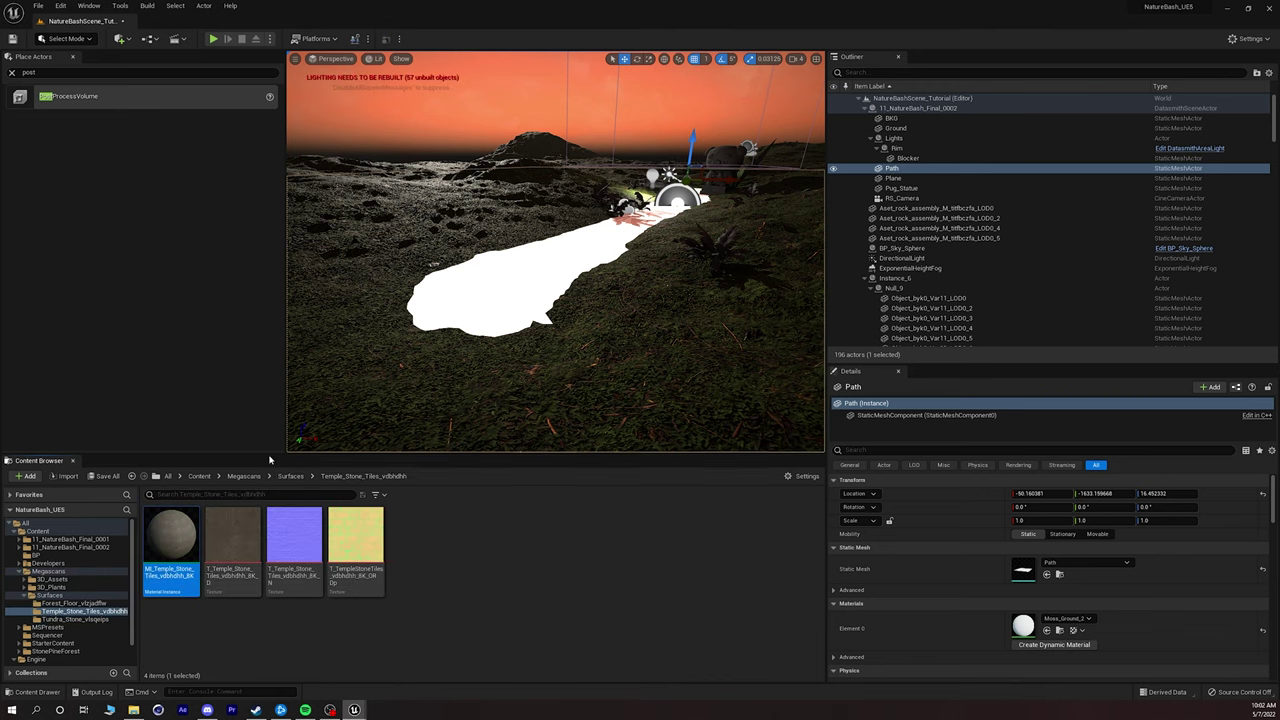
drag(200, 515, 478, 294)
Open the MI_Temple_Stone_Tiles material instance and set its Tiling X and Tiling Y to 20.
right_drag(512, 294, 604, 344)
key(w)
key(w)
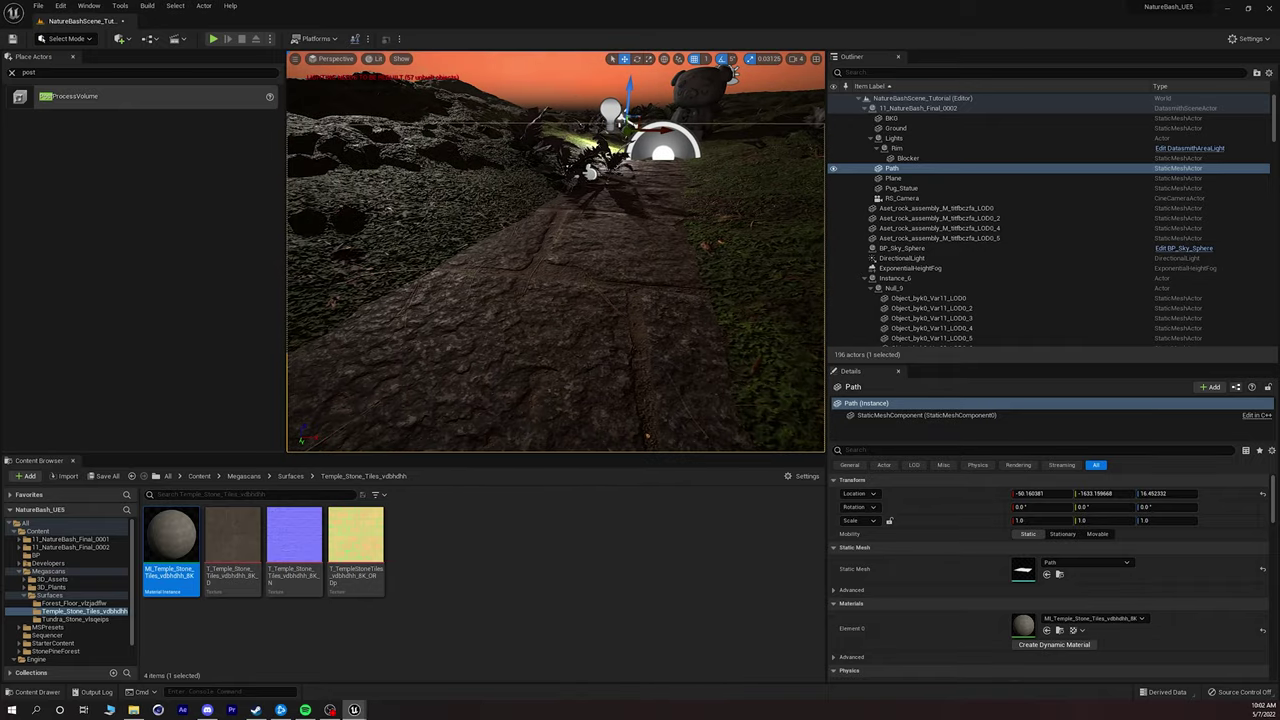
double_click(196, 543)
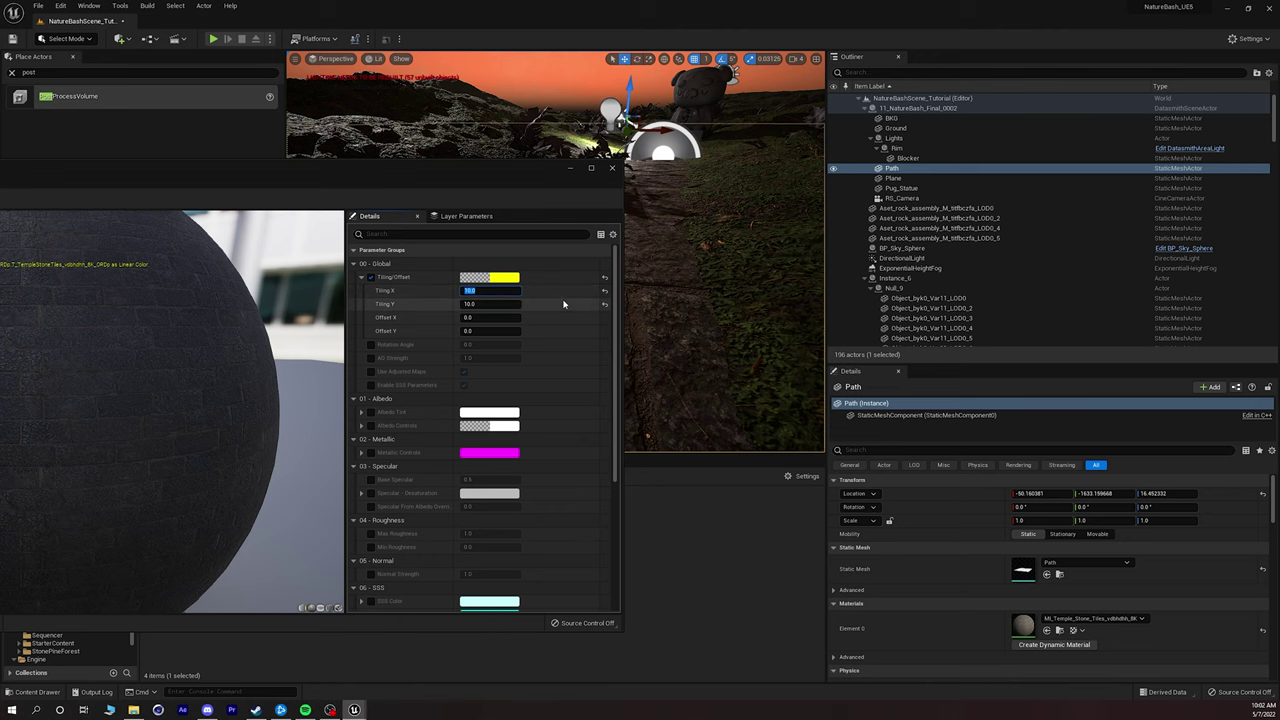
text(20)
key(Tab)
text(20)
key(Return)
drag(467, 172, 301, 161)
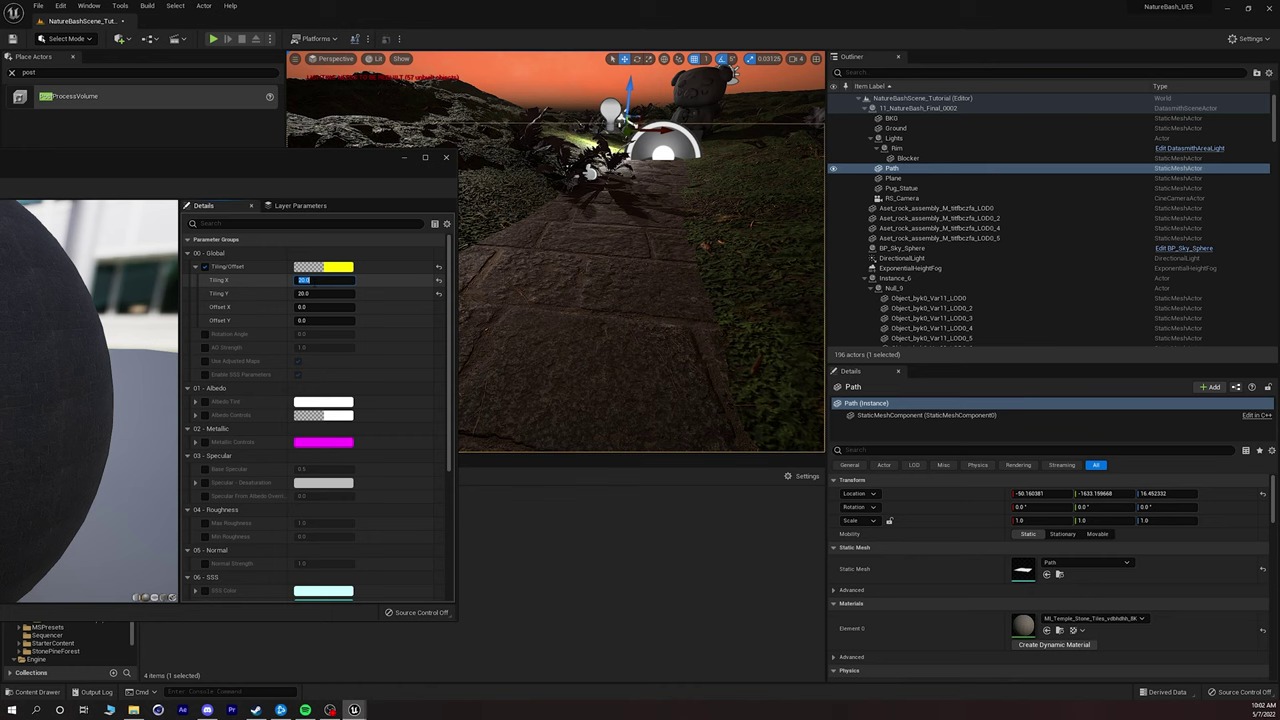
Set the Temple Stone Tiles material's Tiling X and Tiling Y to 40 and leave the material editor.
text(40)
key(Tab)
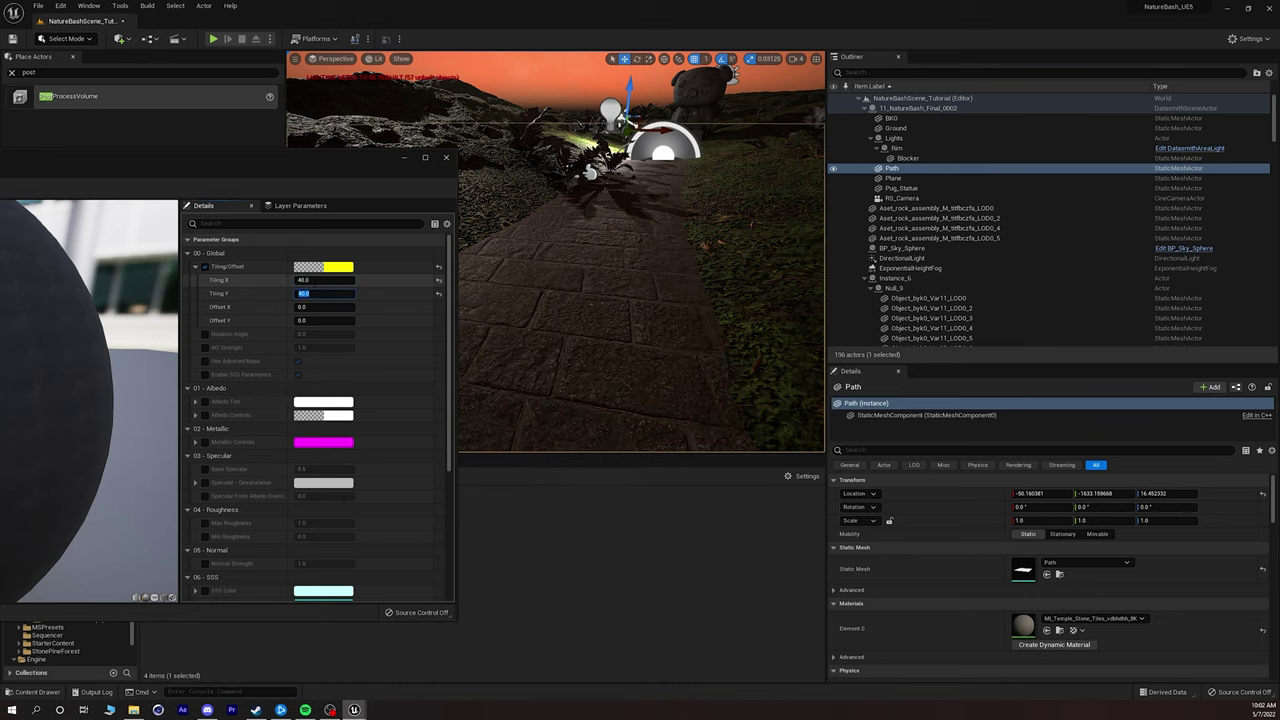
click(403, 158)
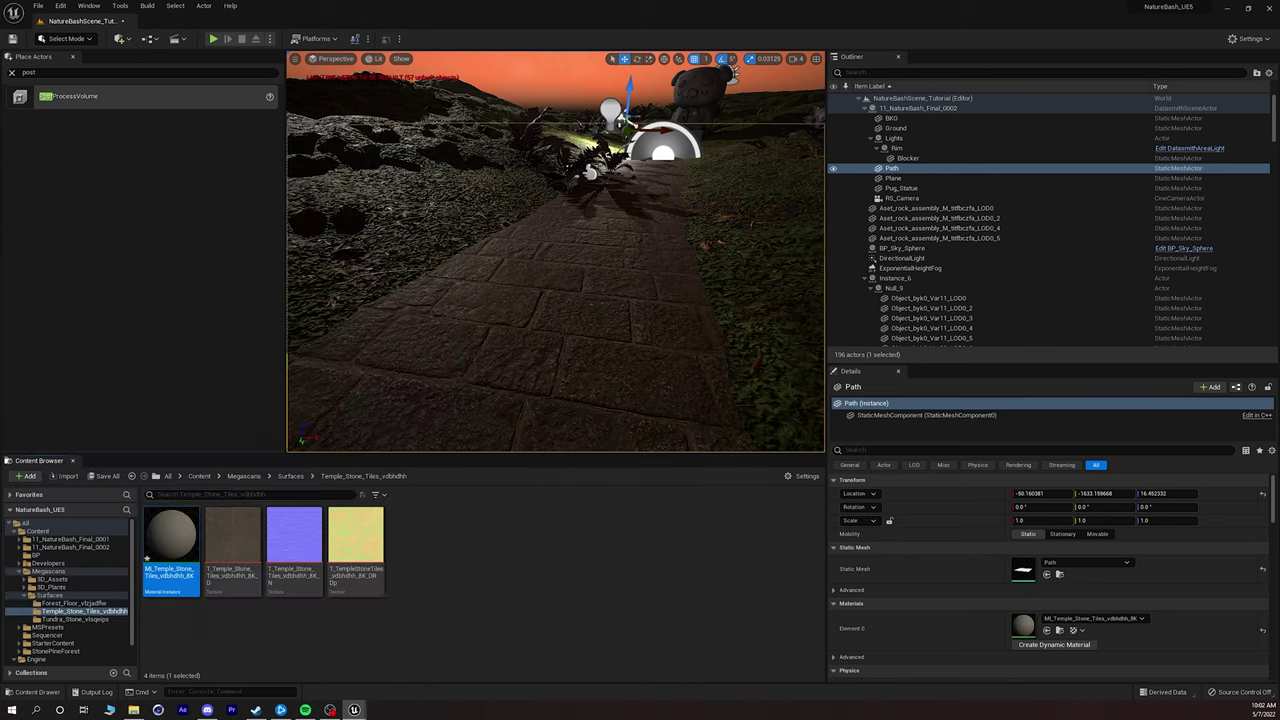
Inspect the plants beside the path and check which Instance groups hold them in the scene hierarchy.
key(f)
key(w)
right_drag(586, 329, 587, 334)
key(s)
click(602, 326)
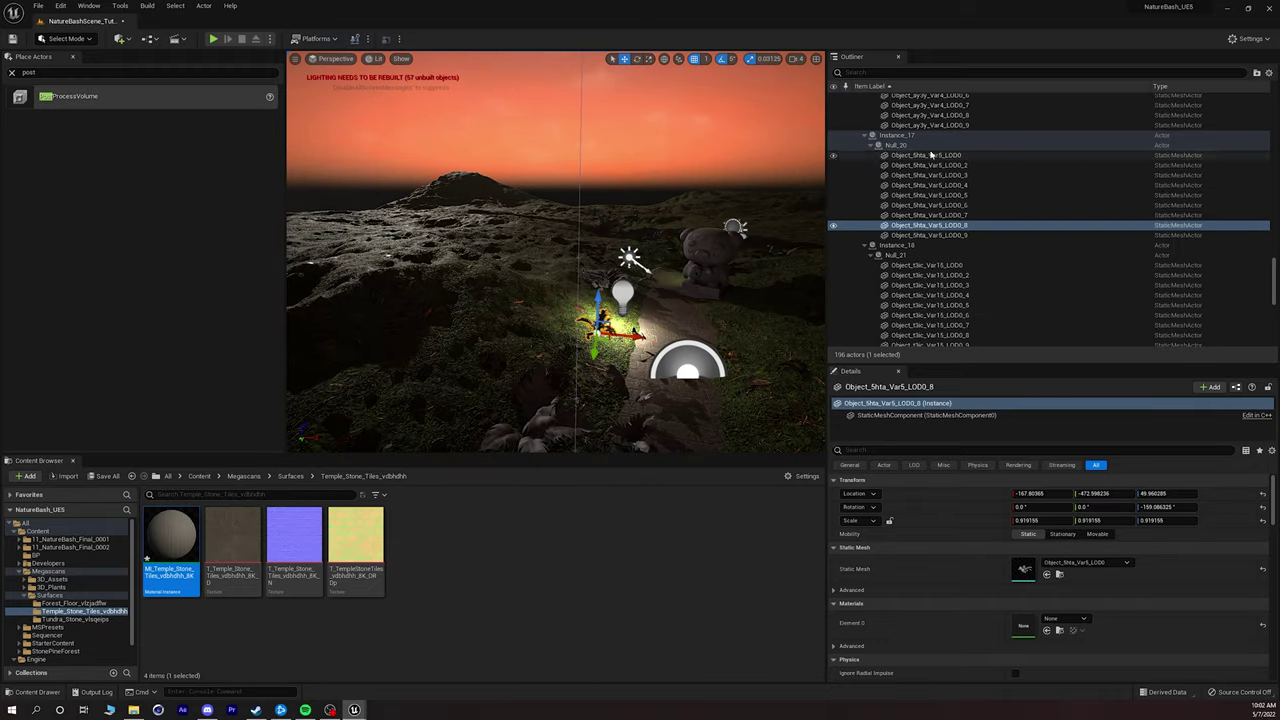
click(896, 135)
scroll(900, 200, up, 5)
scroll(900, 185, up, 15)
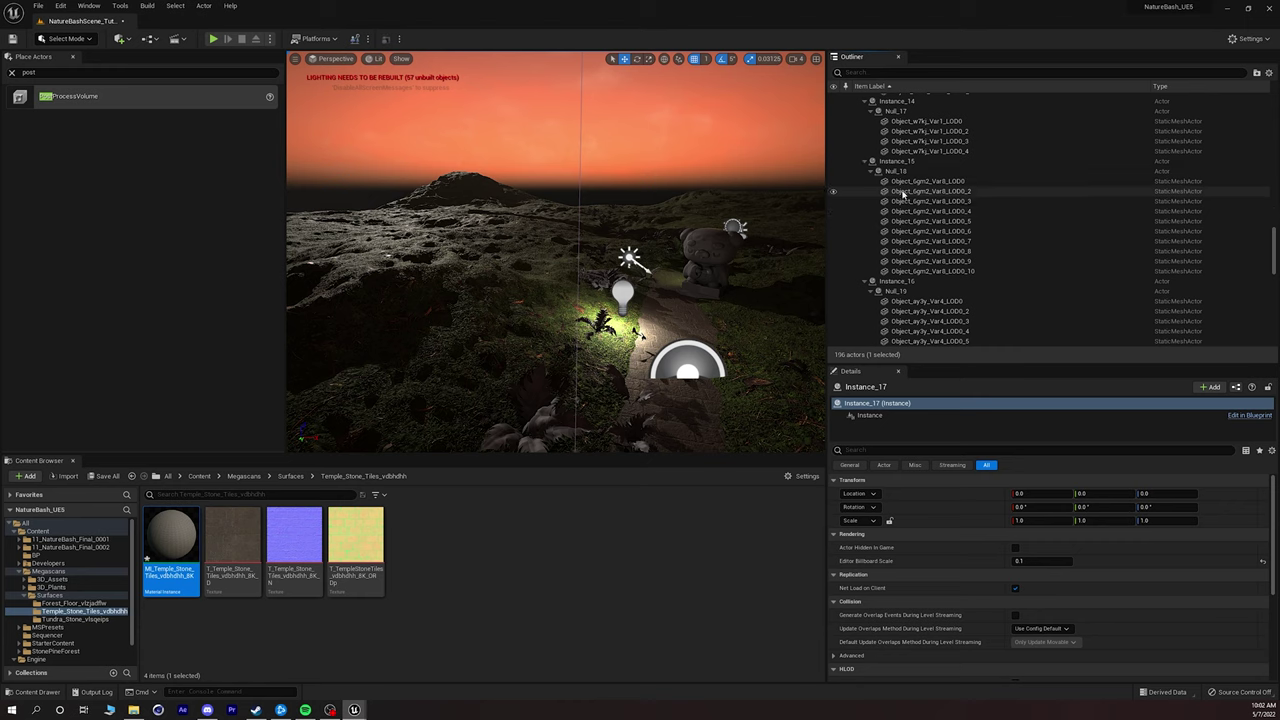
scroll(904, 195, up, 15)
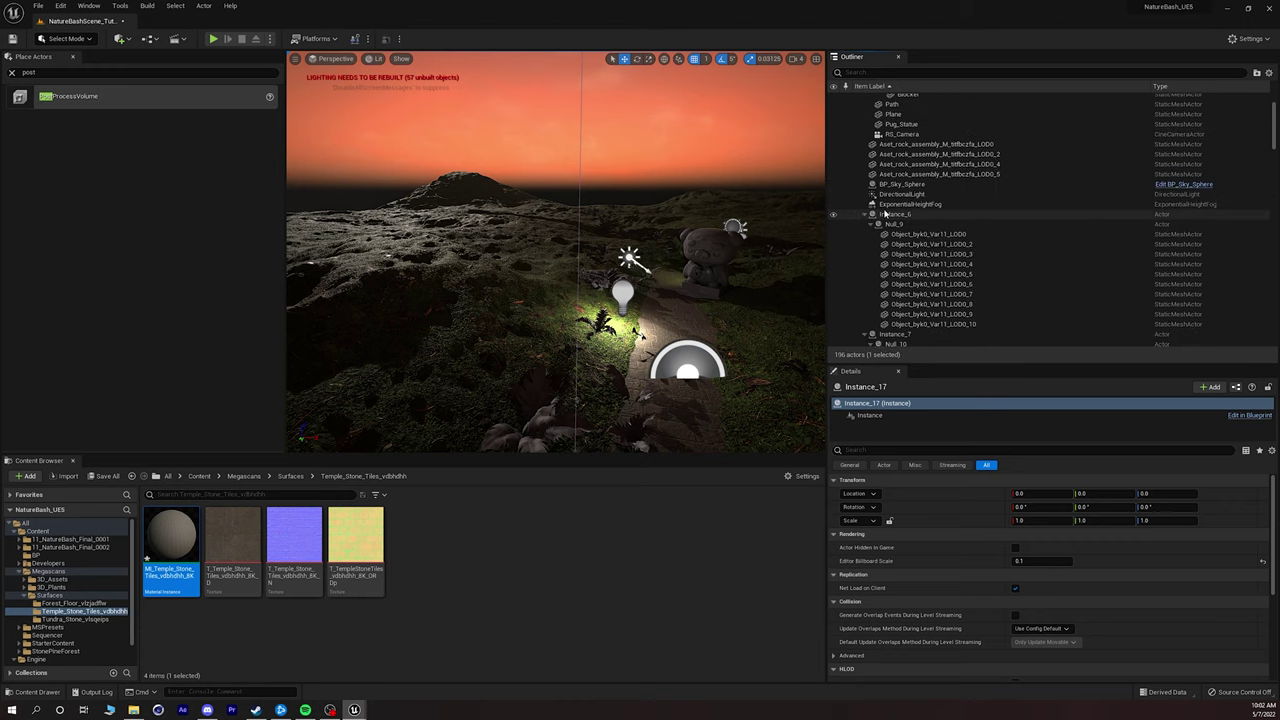
Delete the Instance_6 actor together with its child plant meshes.
click(883, 214)
key(ctrl+alt+d)
key(ctrl+alt+d)
scroll(892, 256, down, 2)
key(Delete)
click(682, 391)
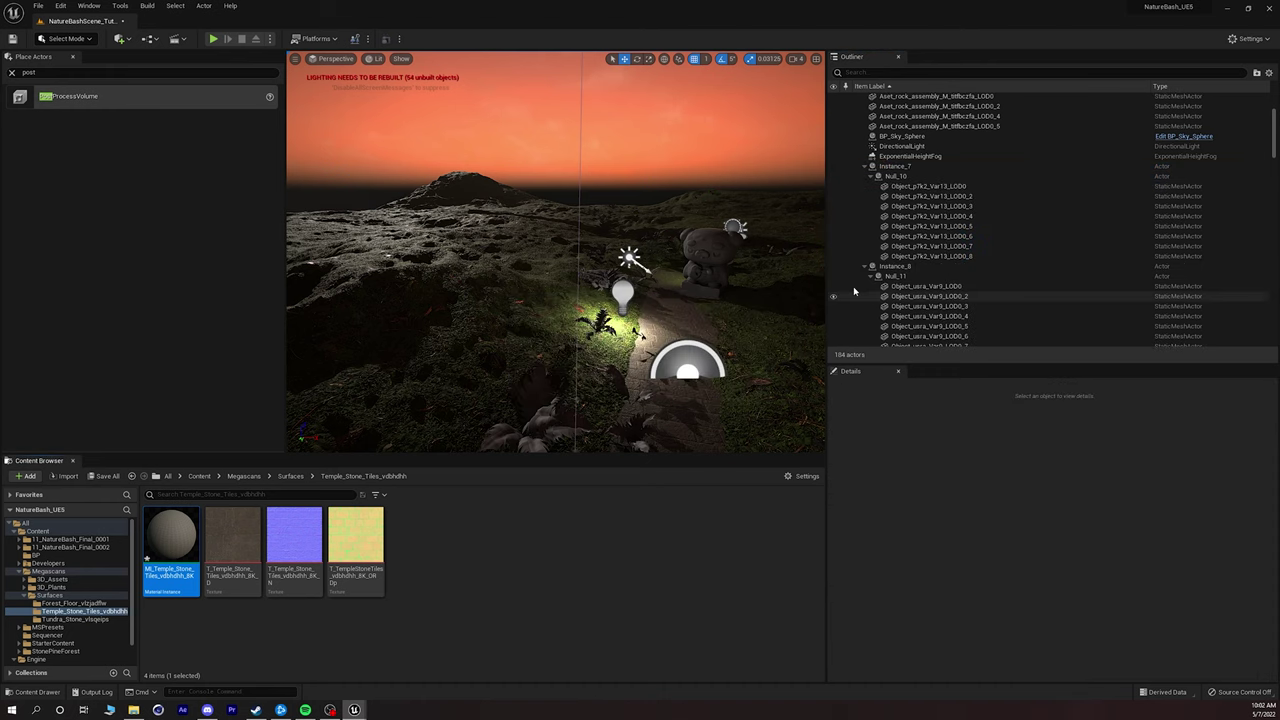
Delete the remaining imported plant groups, Instance_7 through Instance_21, with all their child meshes.
click(893, 166)
scroll(900, 220, down, 10)
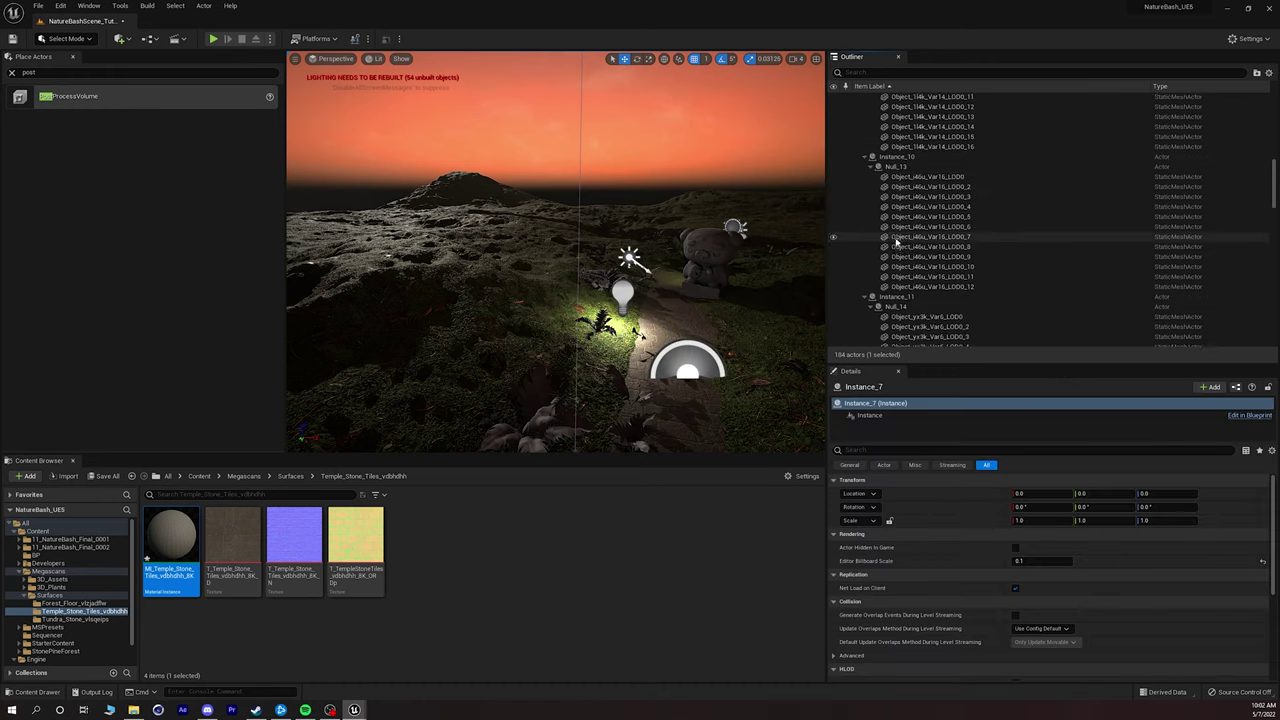
scroll(898, 246, down, 10)
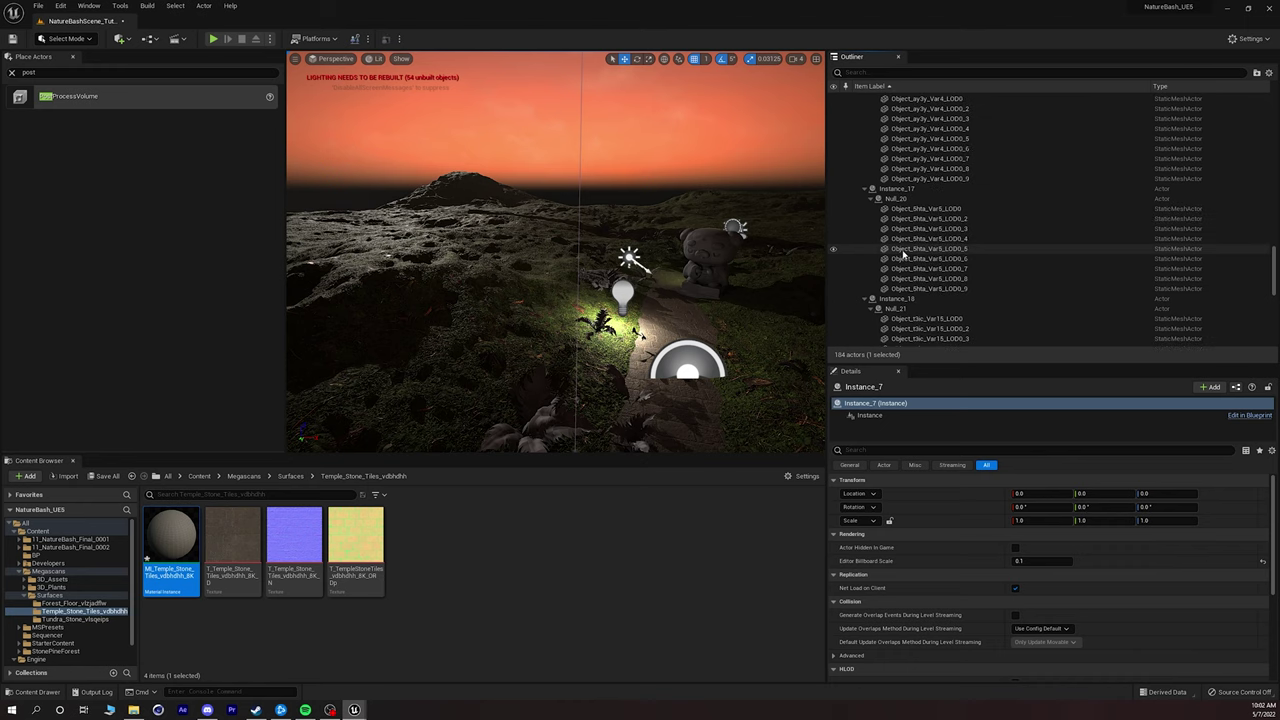
scroll(902, 255, down, 1)
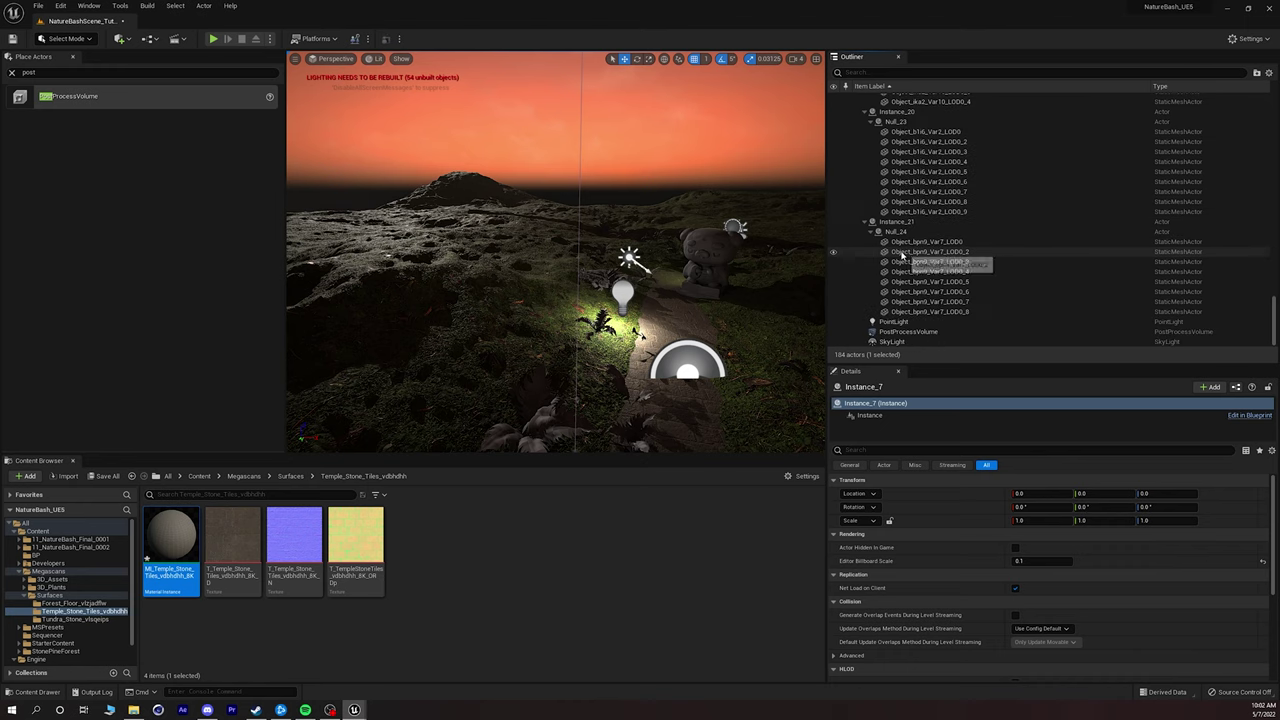
shift+click(915, 311)
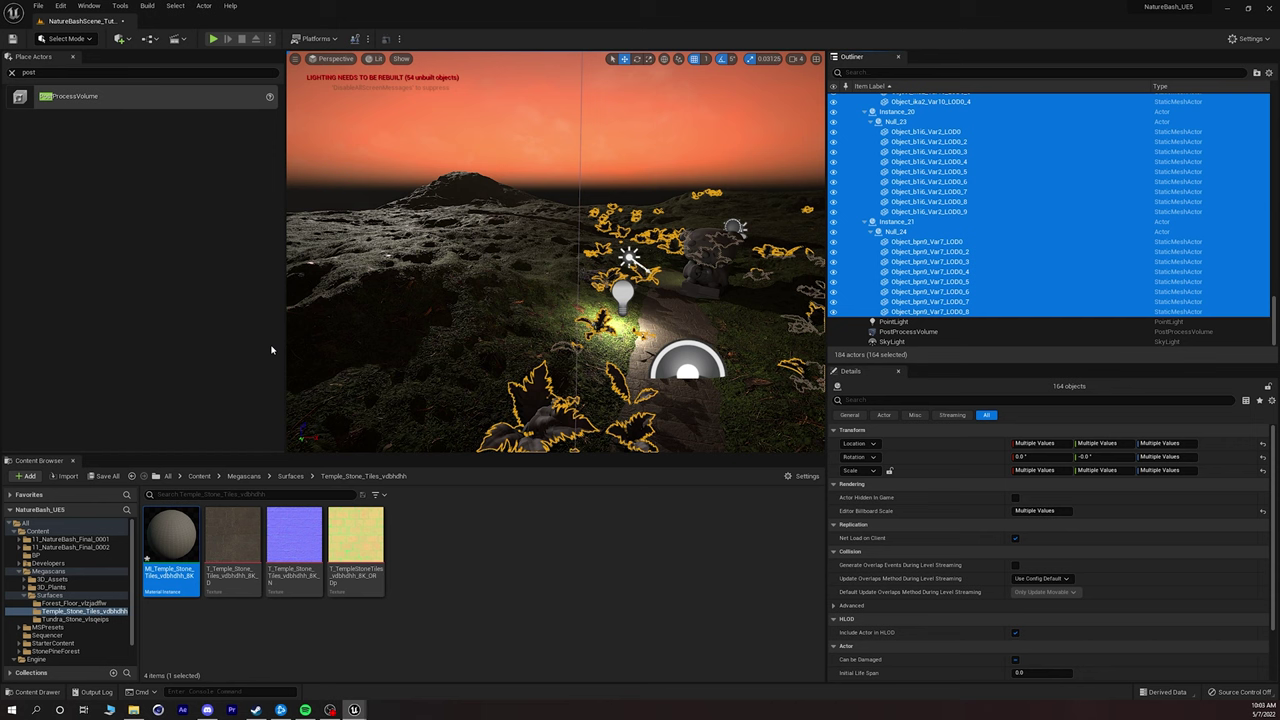
key(Delete)
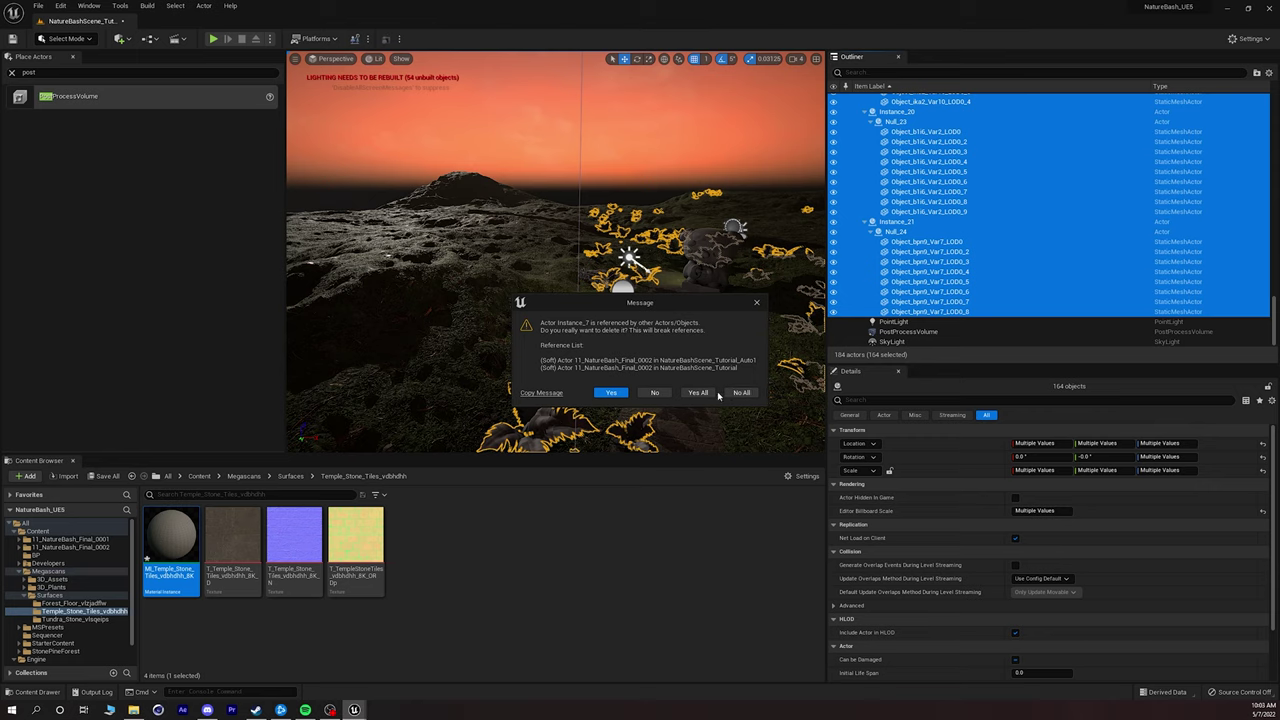
click(738, 393)
Look over the cleared ground, path and hill from several angles.
right_drag(572, 305, 778, 280)
key(s)
click(572, 305)
click(523, 247)
right_drag(523, 247, 405, 240)
key(s)
right_drag(585, 297, 585, 297)
key(e)
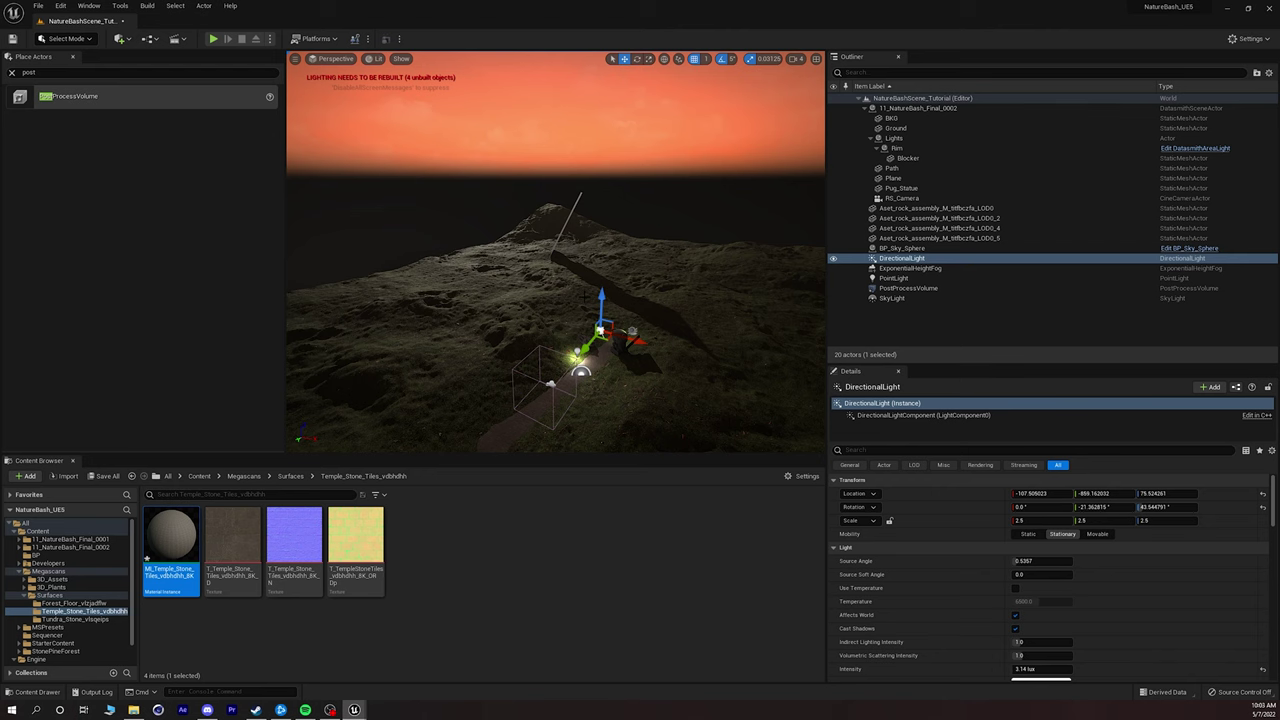
right_drag(573, 267, 613, 283)
right_drag(567, 326, 563, 328)
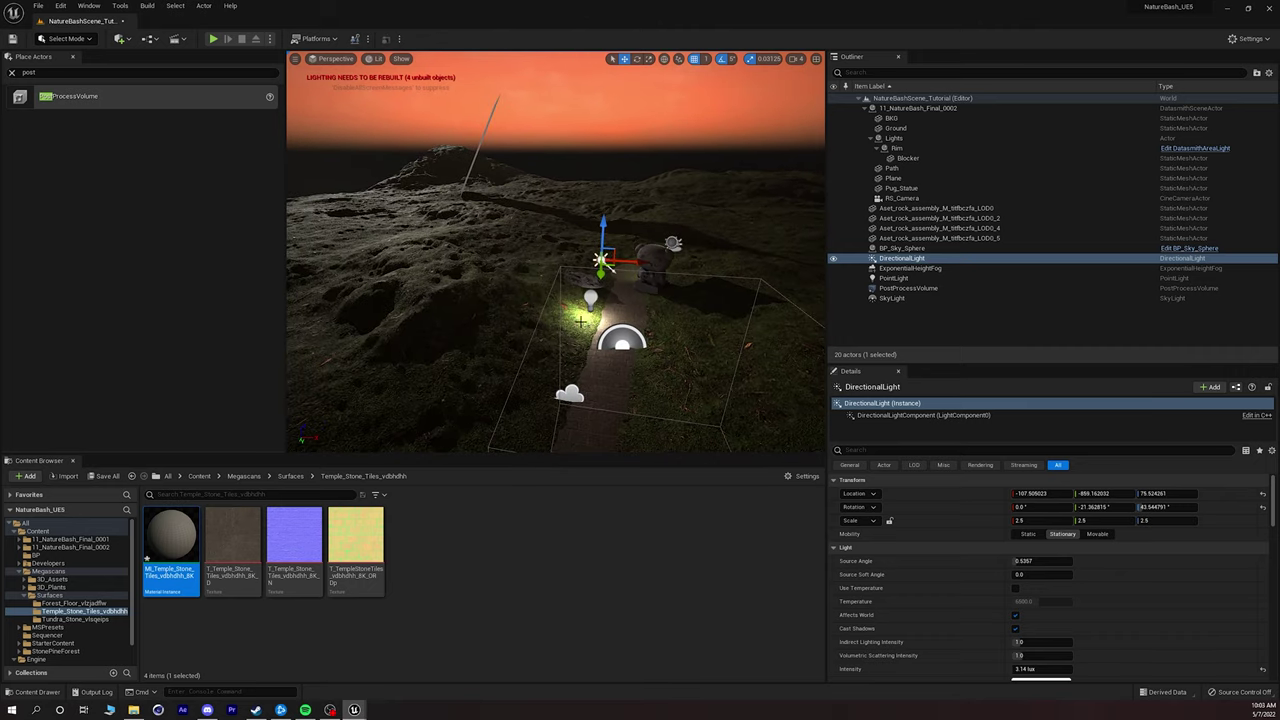
Switch to Foliage mode and open the Foliage folder of the Megascans Wood_Sorrel plant.
click(67, 38)
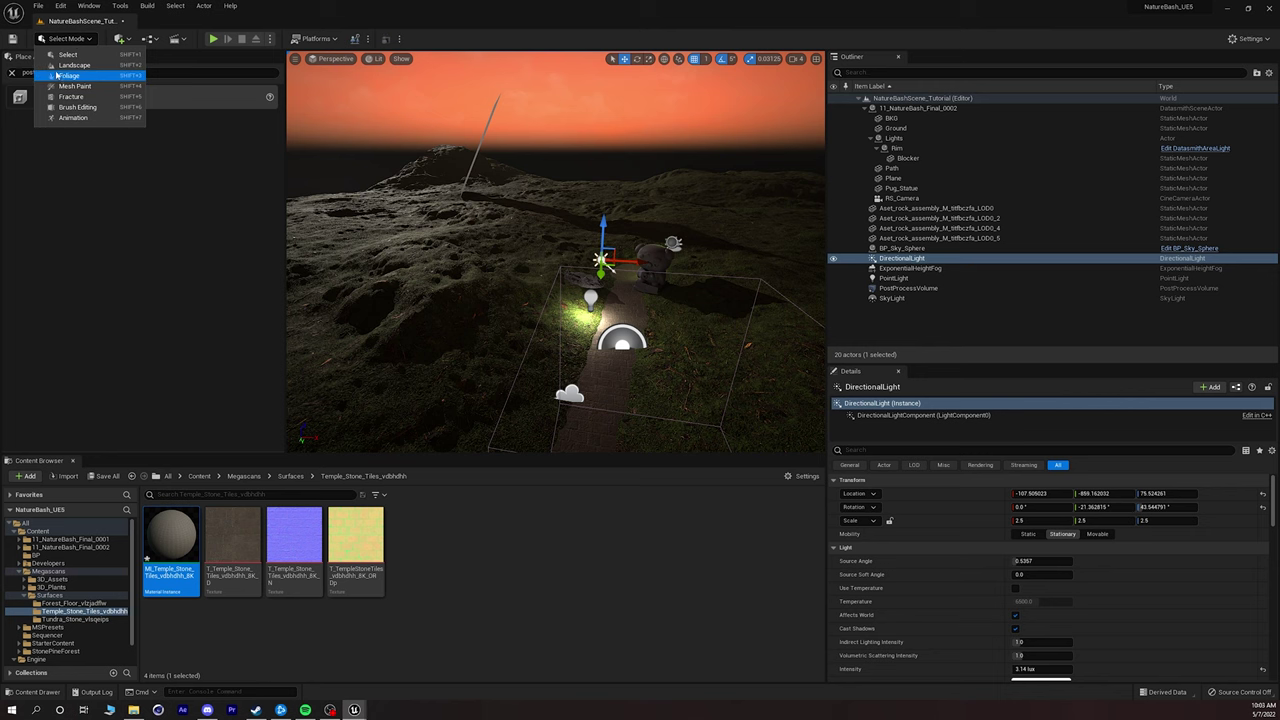
click(64, 75)
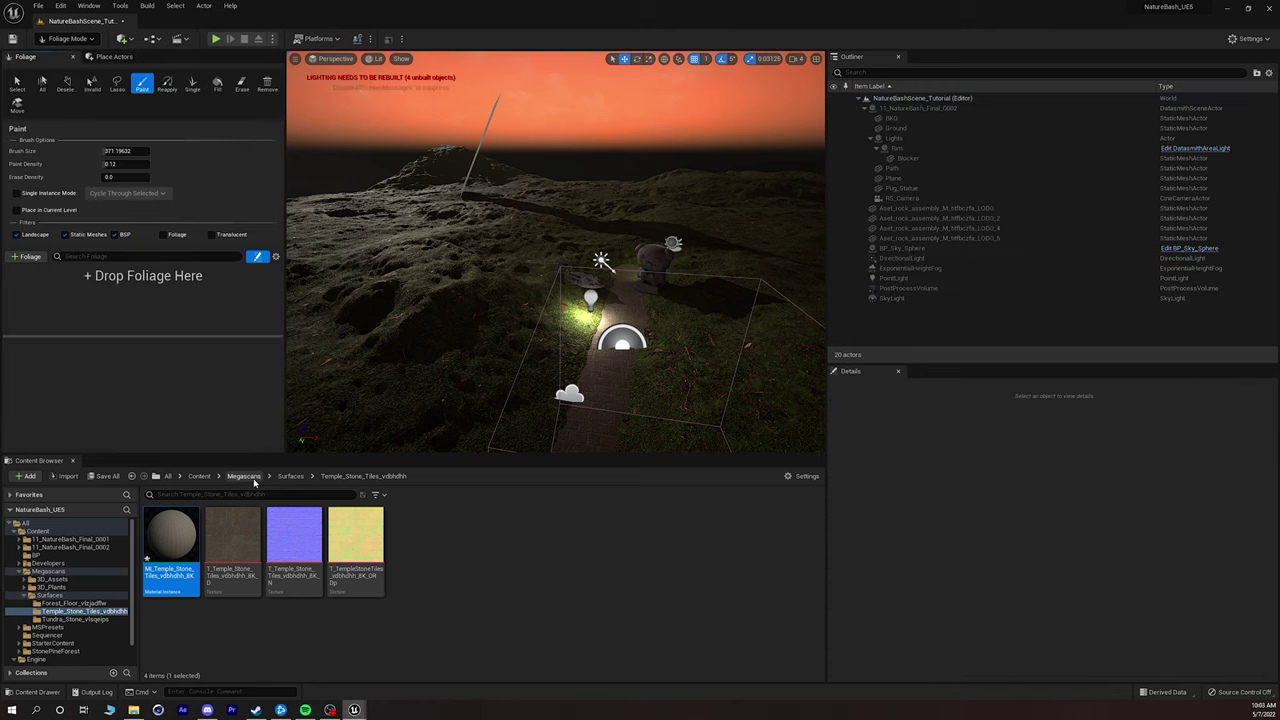
click(245, 477)
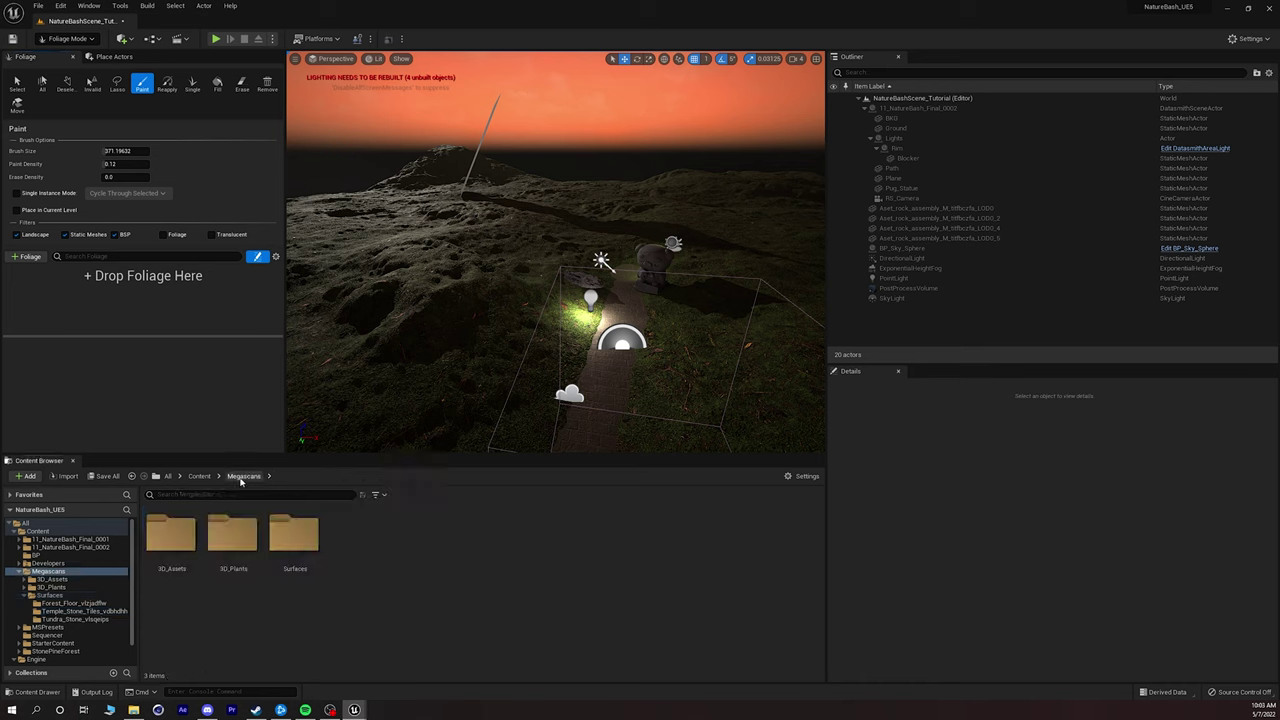
double_click(238, 546)
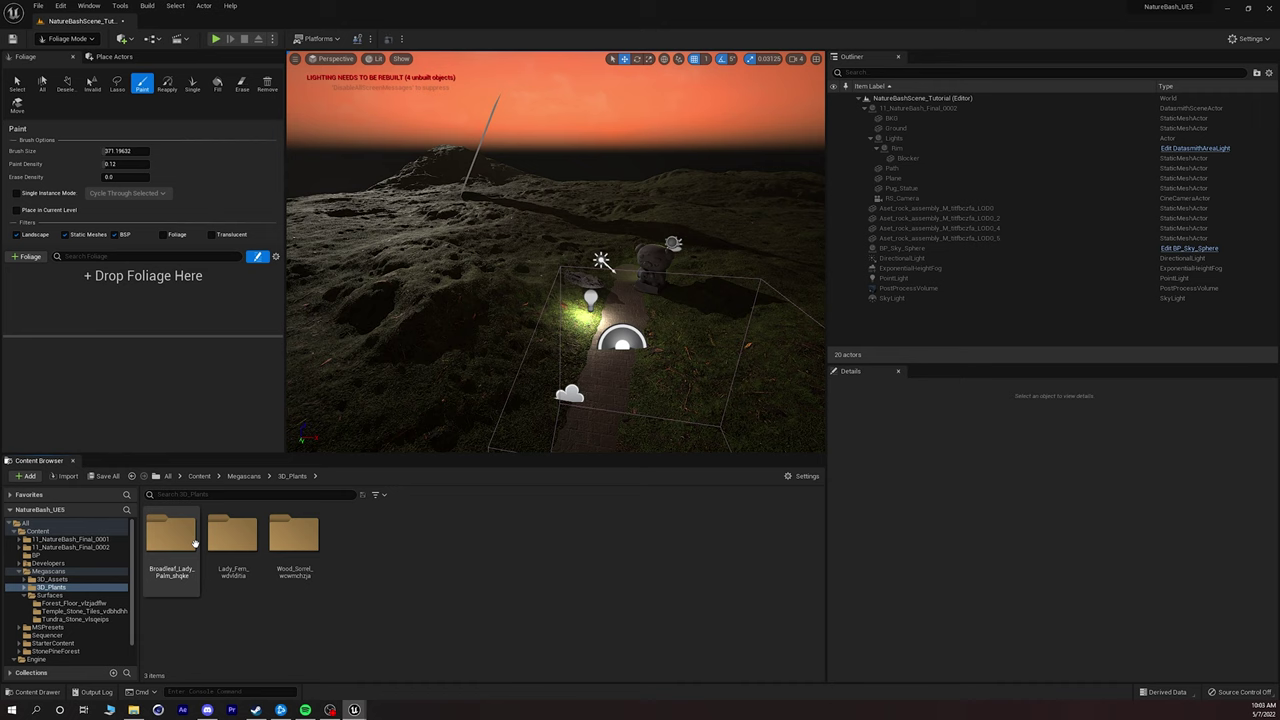
double_click(294, 540)
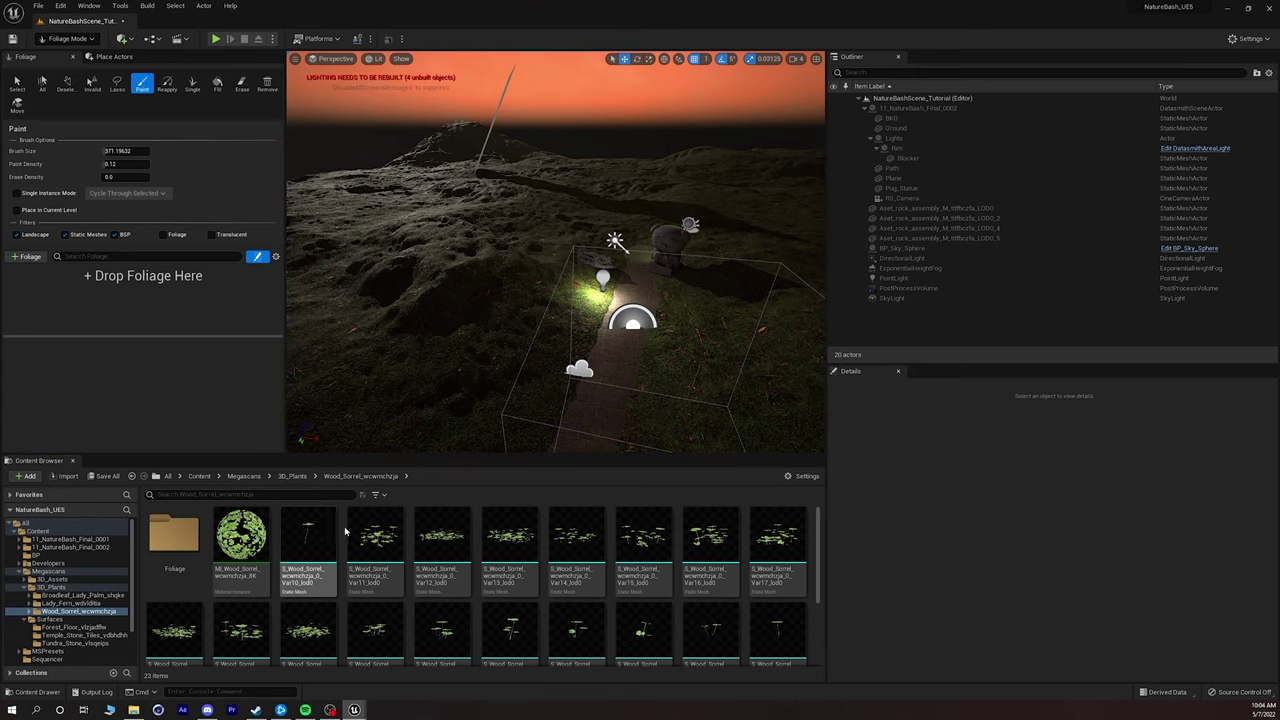
double_click(174, 535)
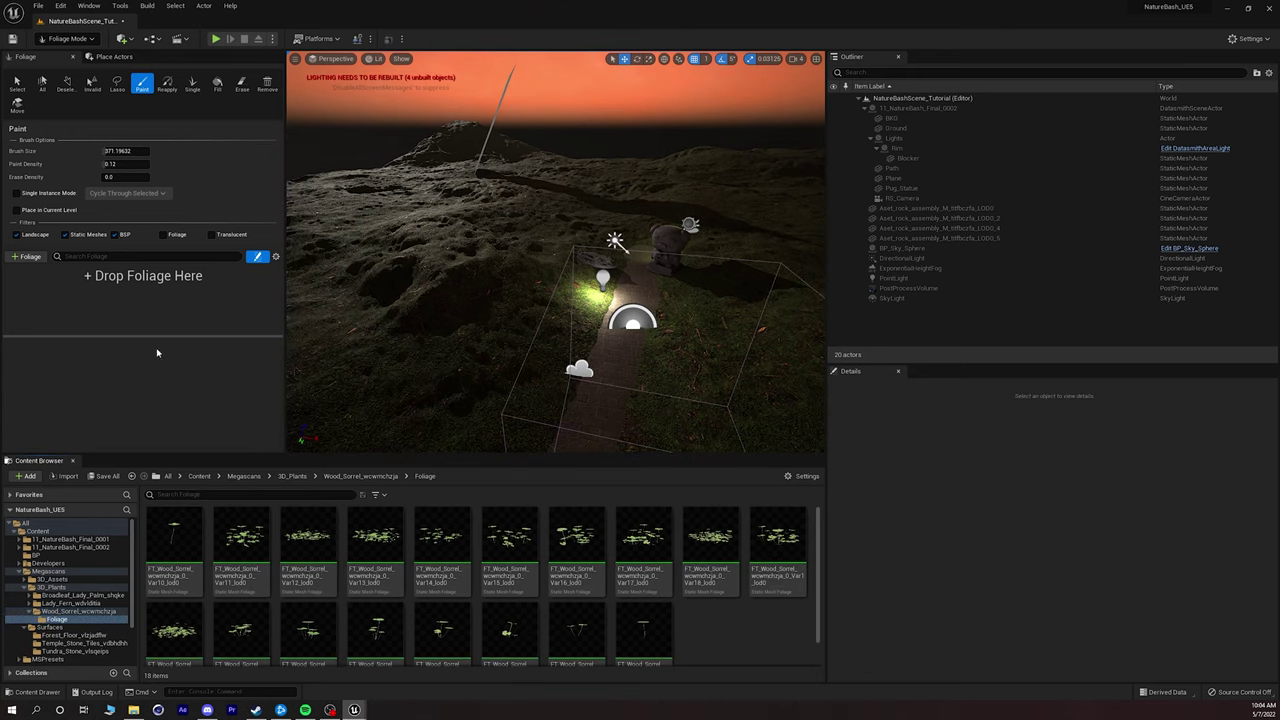
Add all the Wood Sorrel foliage types to the foliage palette and enlarge the palette area.
click(174, 538)
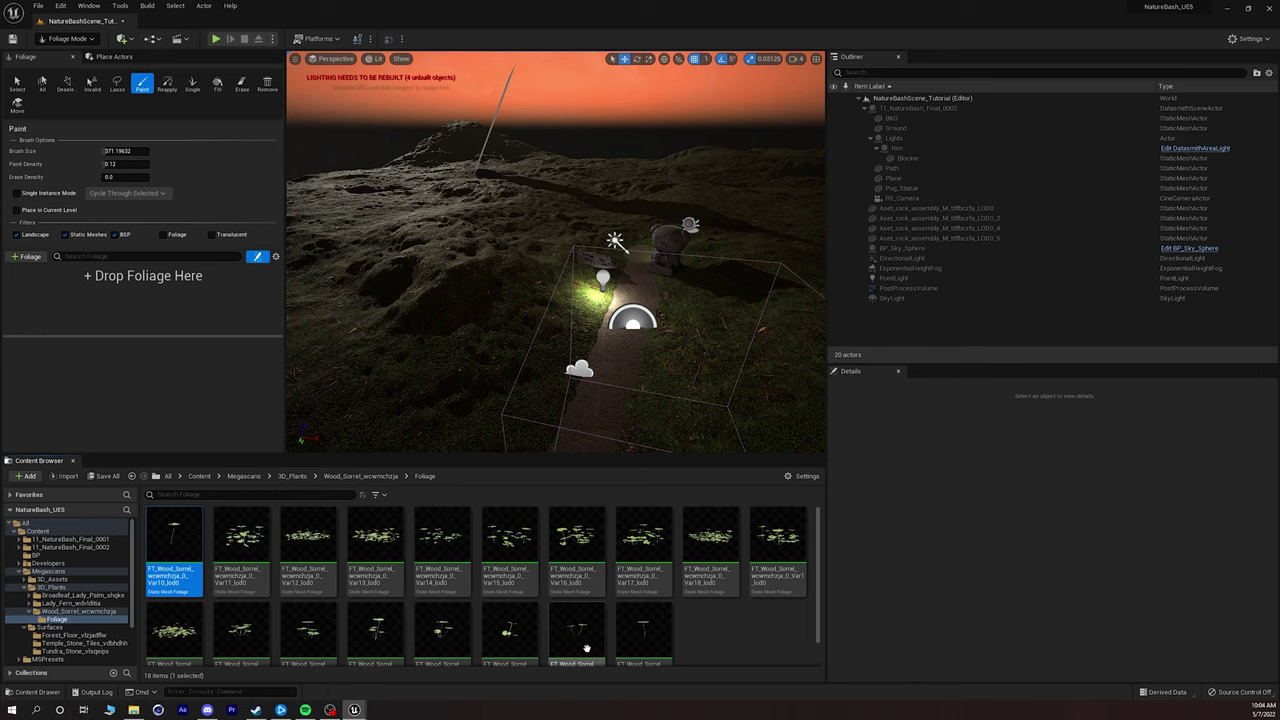
key(ctrl+a)
drag(176, 537, 132, 305)
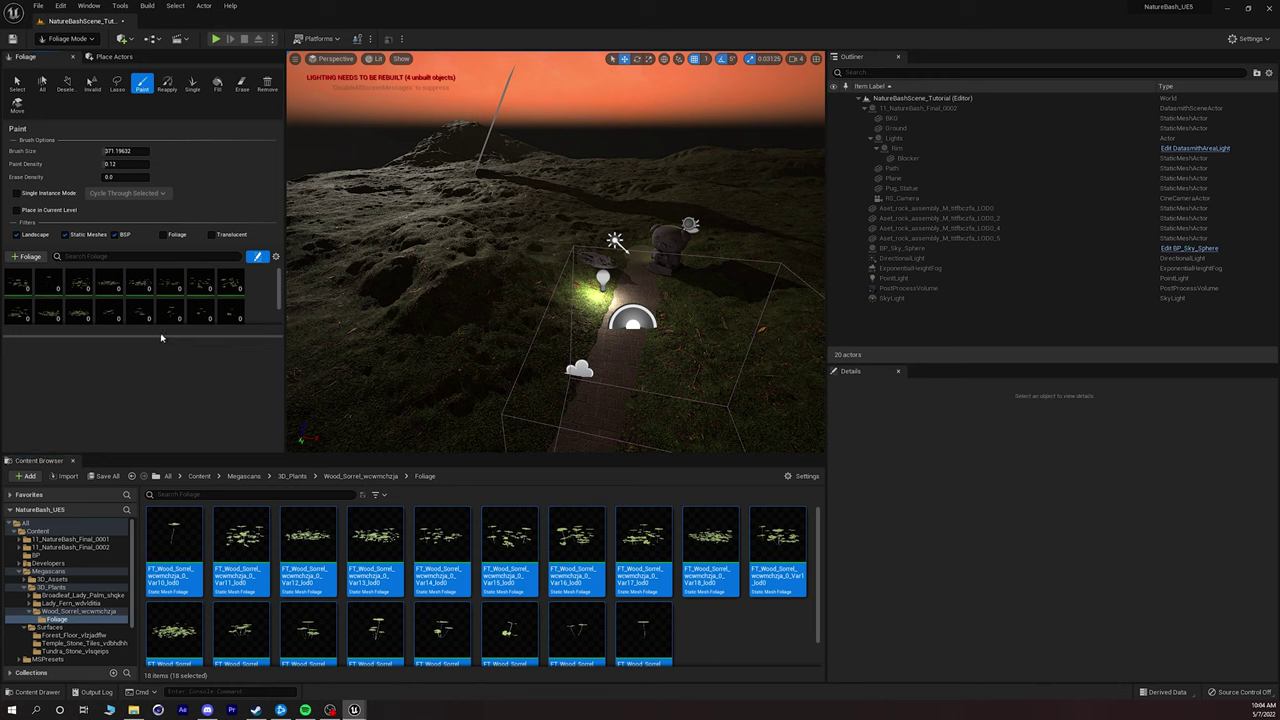
drag(160, 337, 147, 406)
Select all the Wood Sorrel foliage types and set their Scale X to a minimum of 0.8 and maximum of 1.2.
click(20, 287)
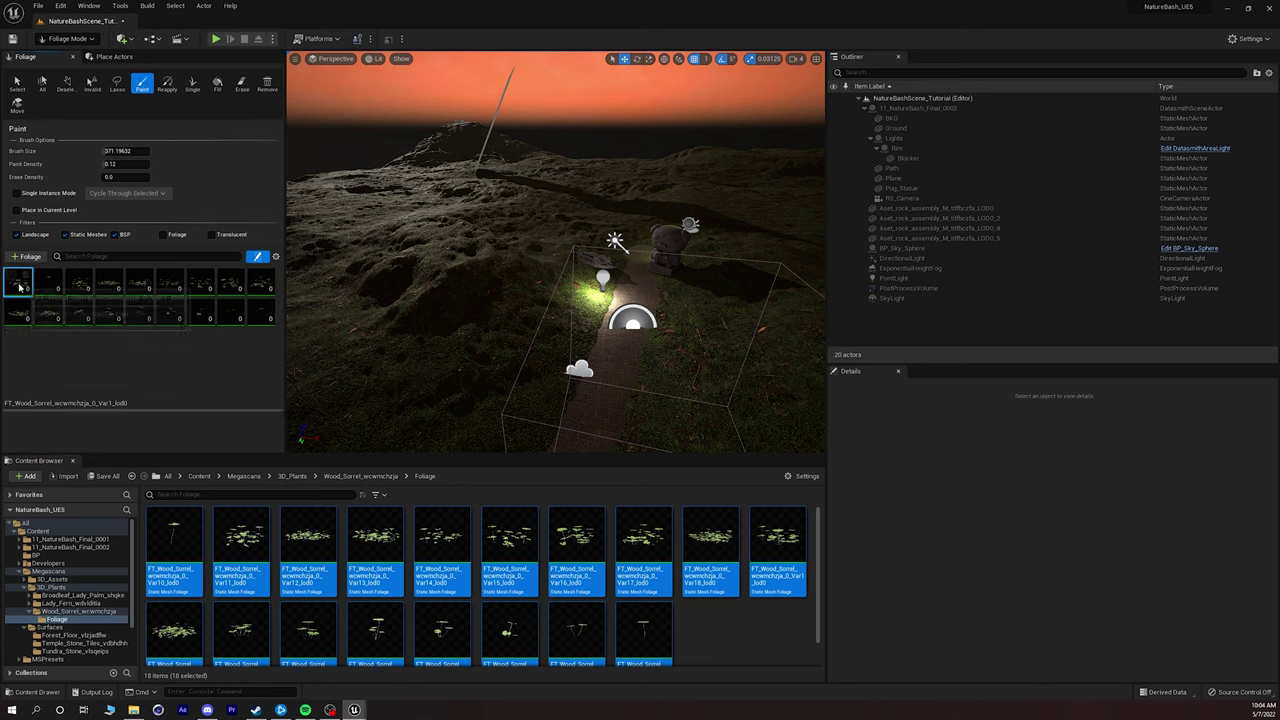
shift+click(257, 318)
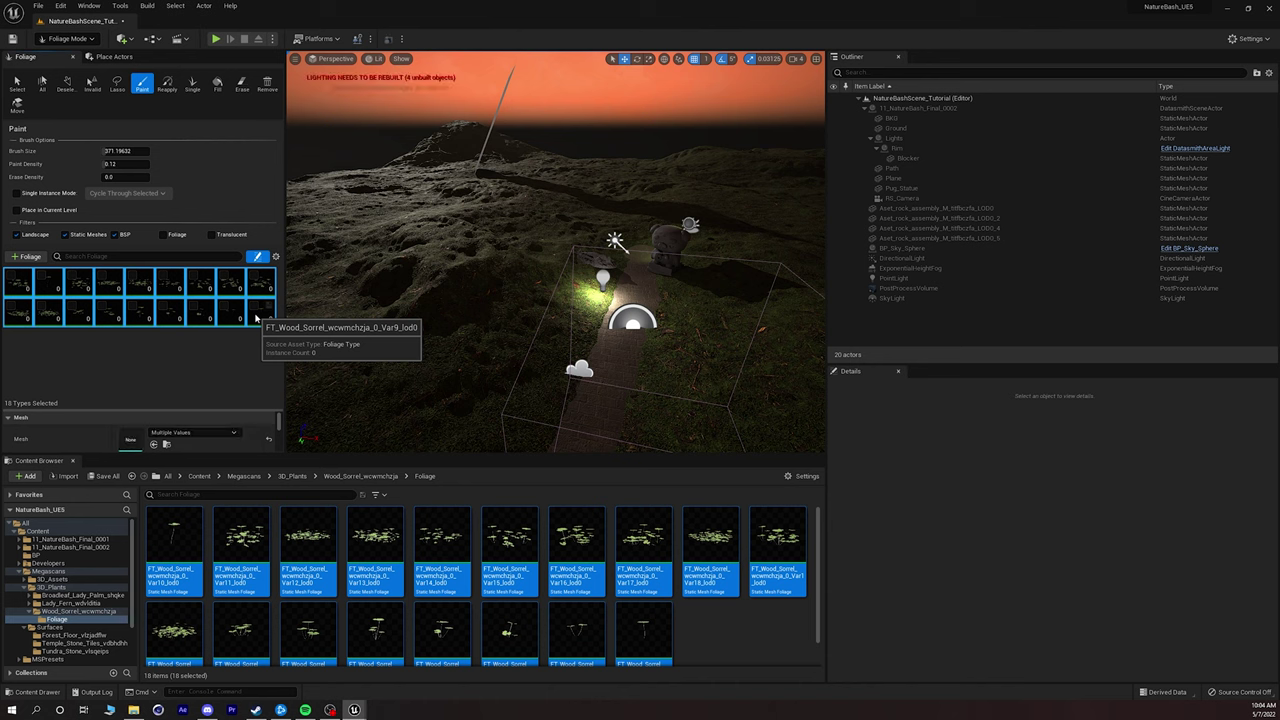
drag(123, 409, 123, 357)
drag(330, 456, 277, 556)
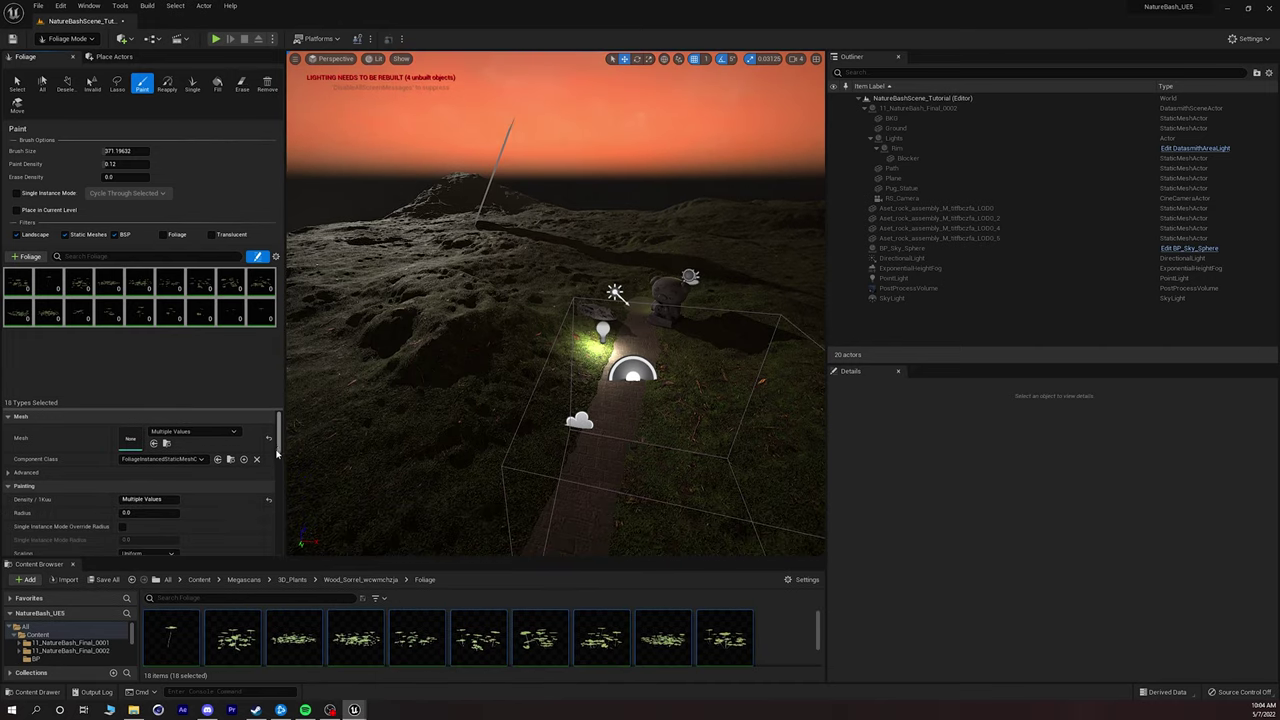
drag(279, 447, 279, 463)
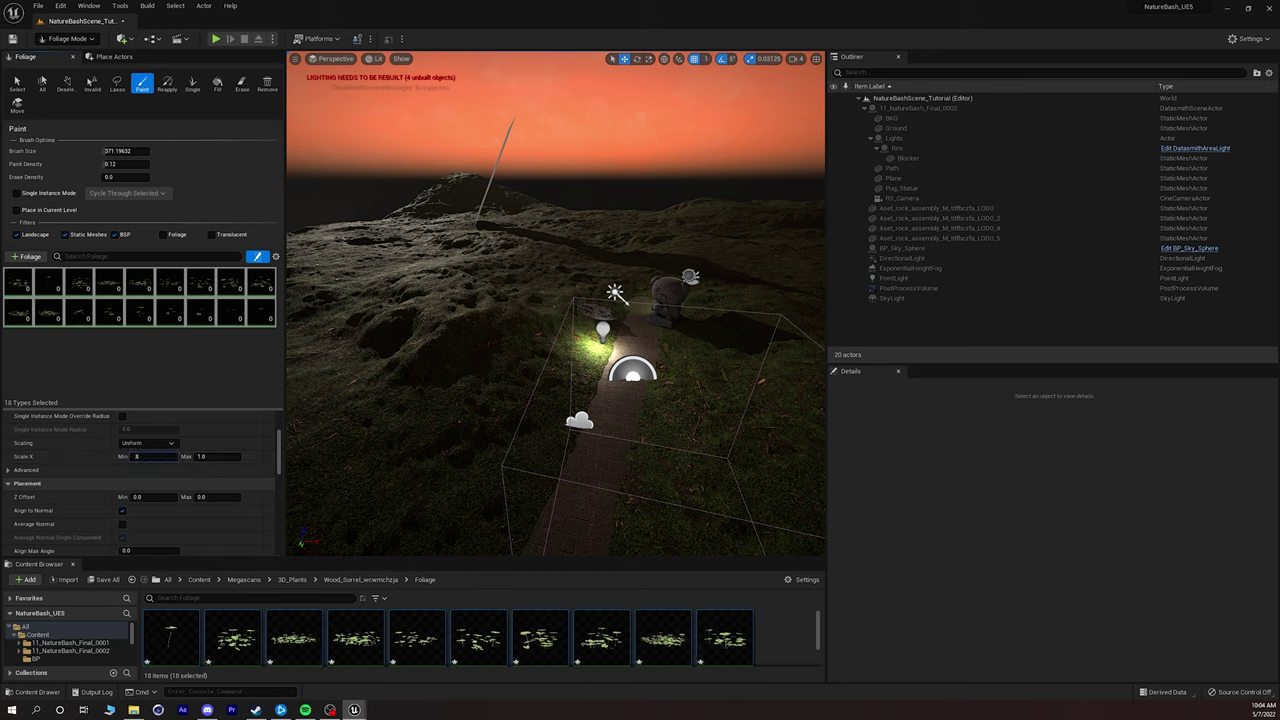
key(Tab)
text(1.)
Set the maximum Ground Slope Angle of the selected Wood Sorrel foliage types to 180.
scroll(226, 532, down, 4)
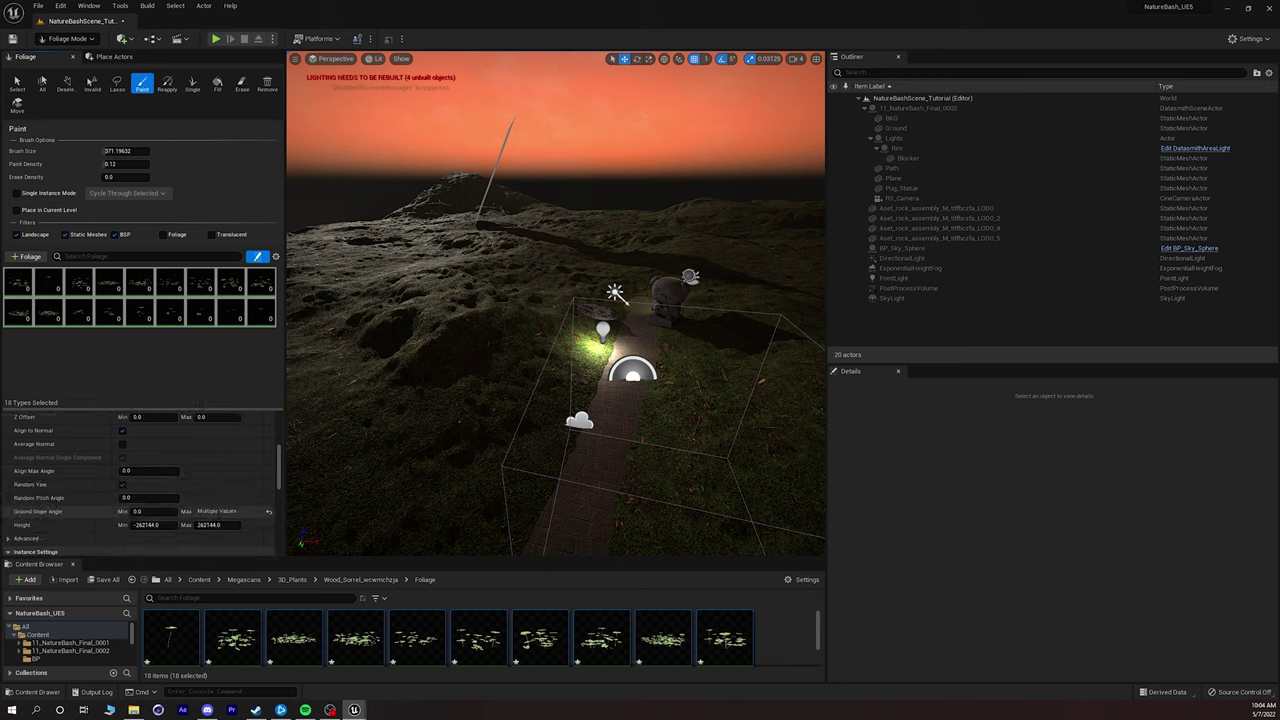
click(268, 514)
text(180)
key(Return)
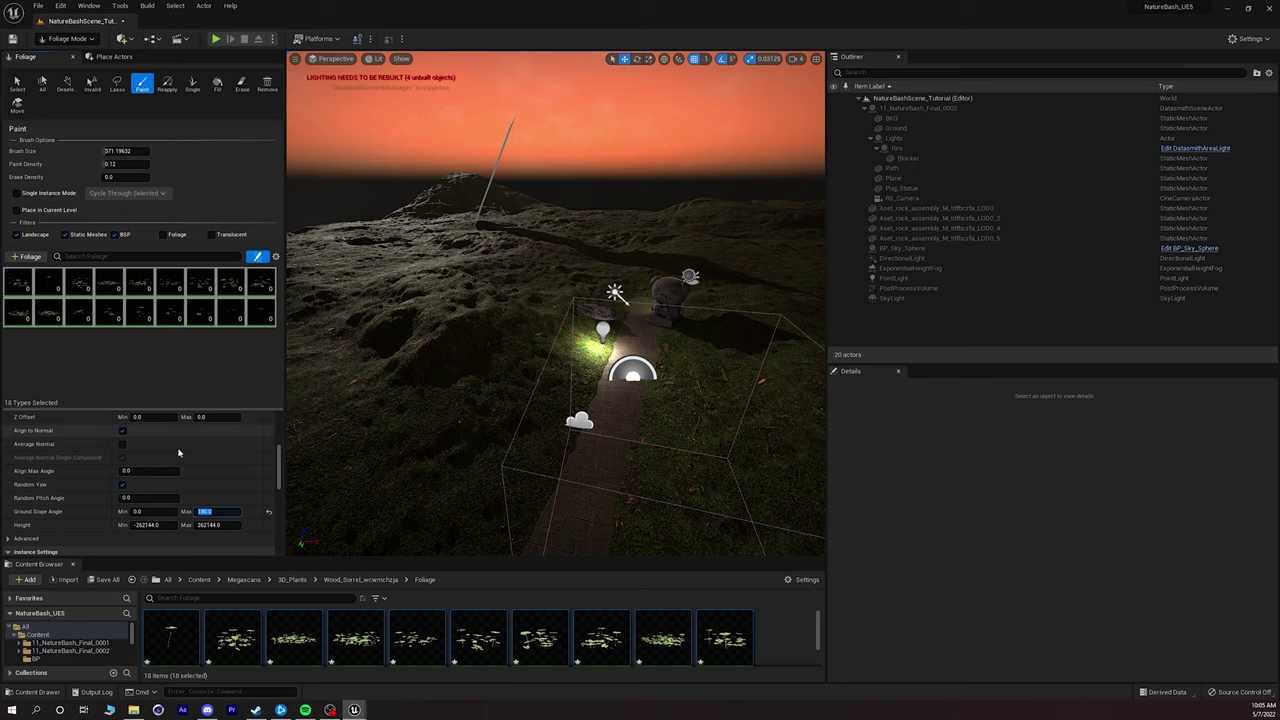
Activate all the selected Wood Sorrel foliage types for painting.
scroll(183, 461, up, 3)
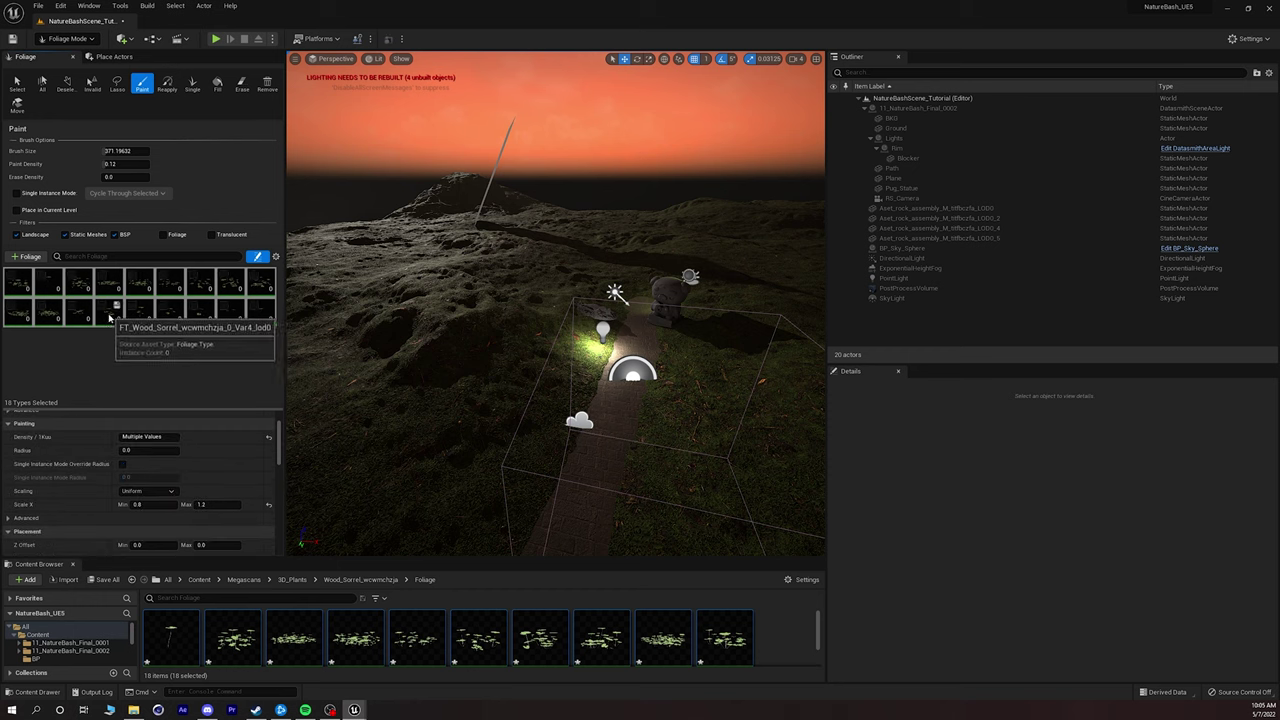
right_click(110, 317)
click(134, 345)
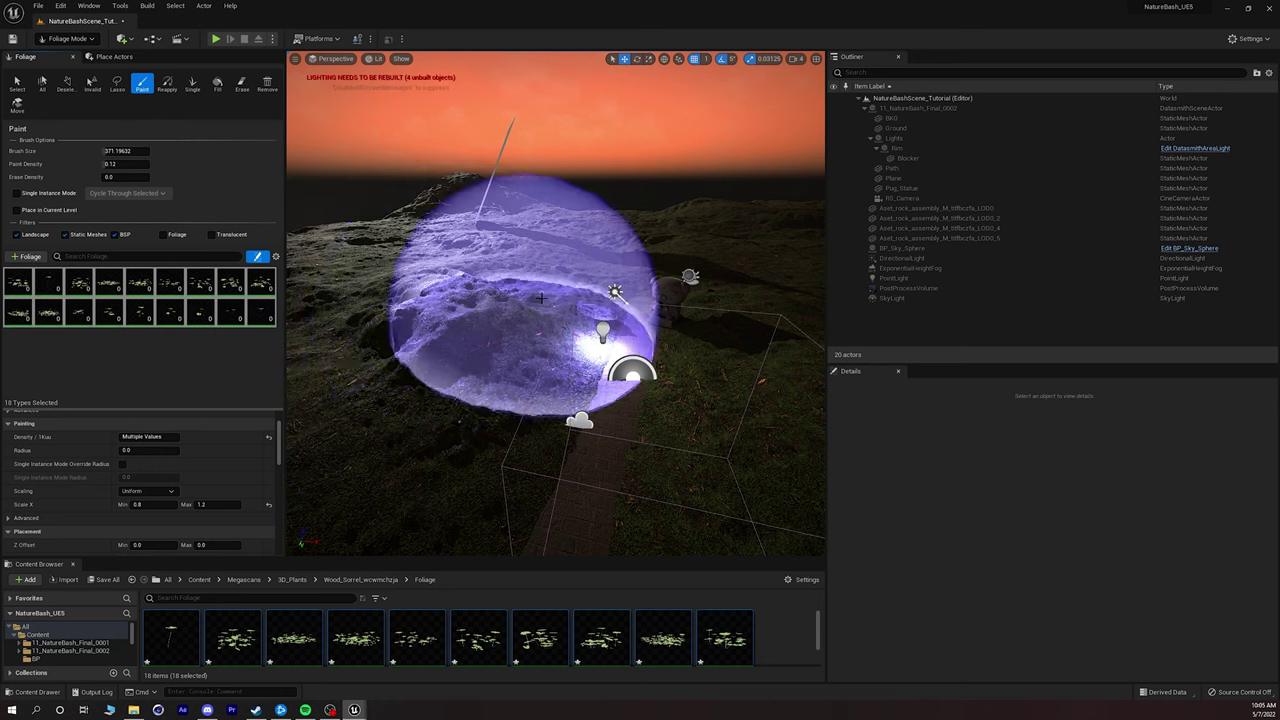
Paint a first patch of Wood Sorrel on the hillside beside the path.
mouse_move(440, 291)
right_down()
mouse_move(385, 298)
mouse_move(390, 335)
mouse_move(440, 335)
right_up()
key(s)
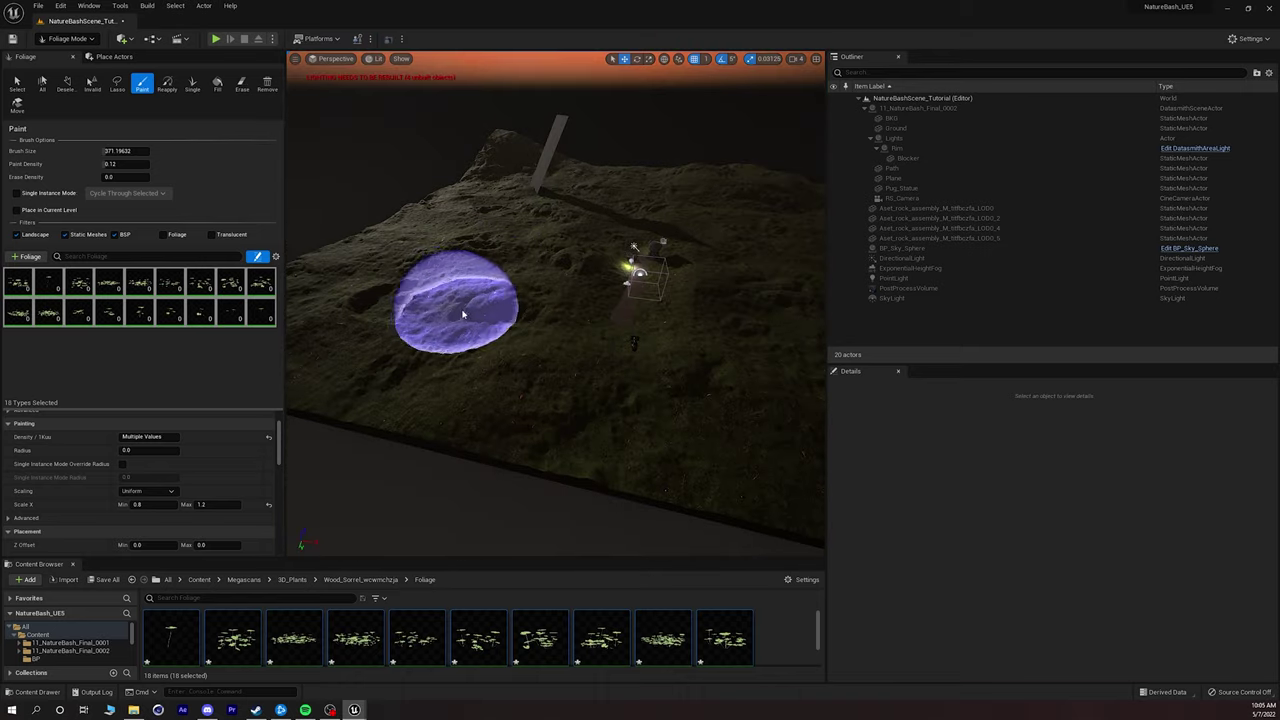
mouse_move(490, 260)
mouse_down()
mouse_move(500, 365)
mouse_move(543, 252)
mouse_move(443, 300)
mouse_move(455, 255)
mouse_move(423, 288)
mouse_move(436, 298)
mouse_up()
mouse_move(436, 298)
right_down()
mouse_move(410, 298)
mouse_move(436, 298)
mouse_move(370, 262)
mouse_move(390, 270)
mouse_move(410, 252)
mouse_move(400, 262)
right_up()
key(w)
key(w)
key(s)
Set the density of the selected Wood Sorrel foliage types to 200 and paint over the hillside patch again.
scroll(138, 460, up, 2)
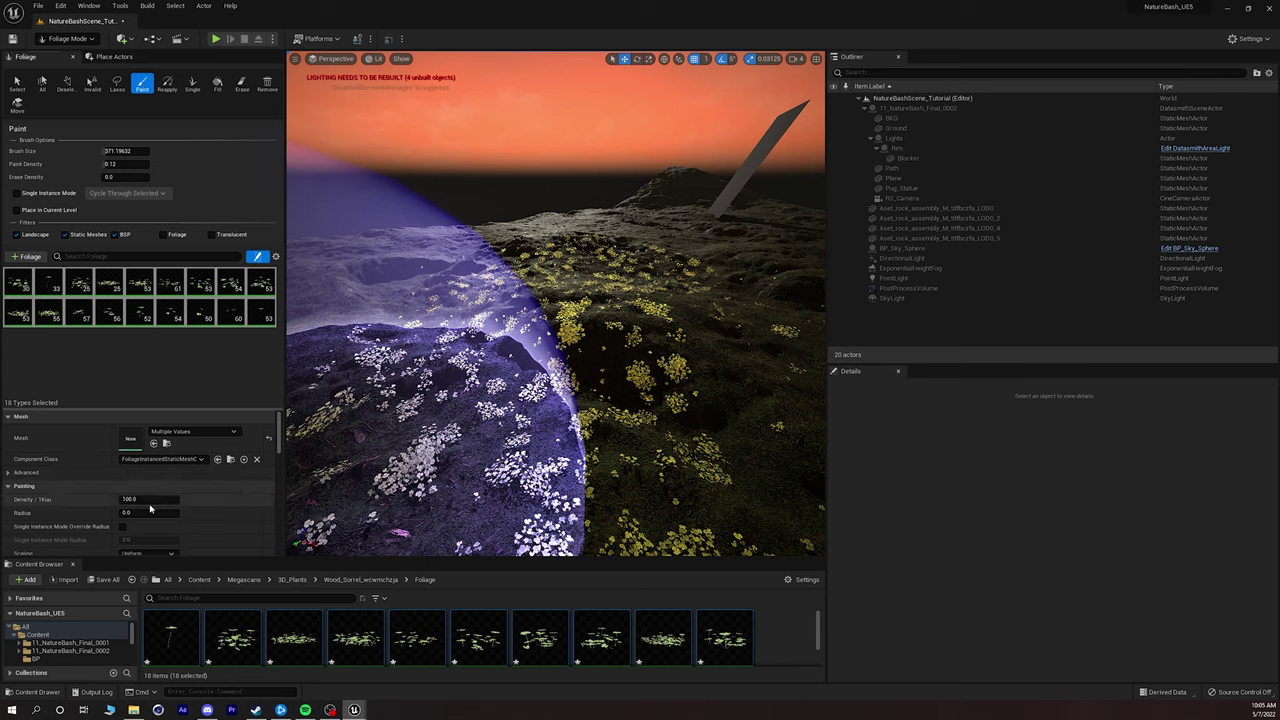
text(200)
key(Return)
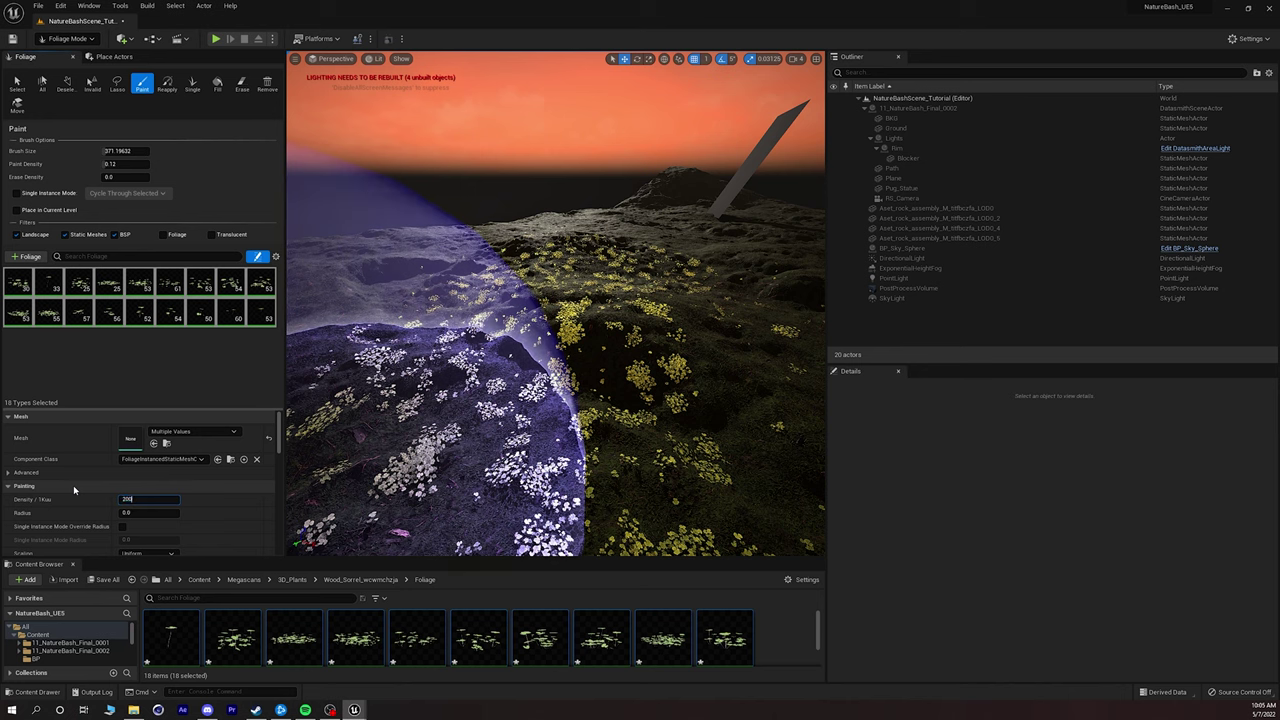
click(525, 425)
right_drag(525, 425, 486, 400)
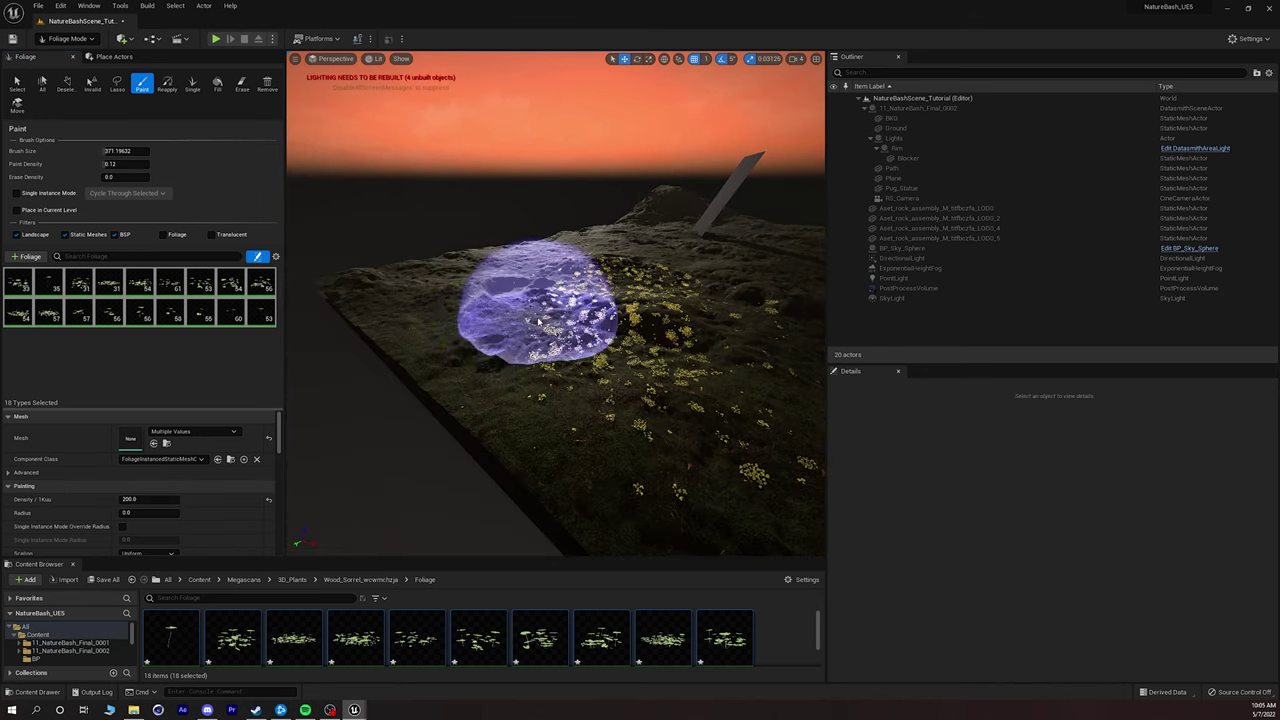
drag(510, 318, 571, 343)
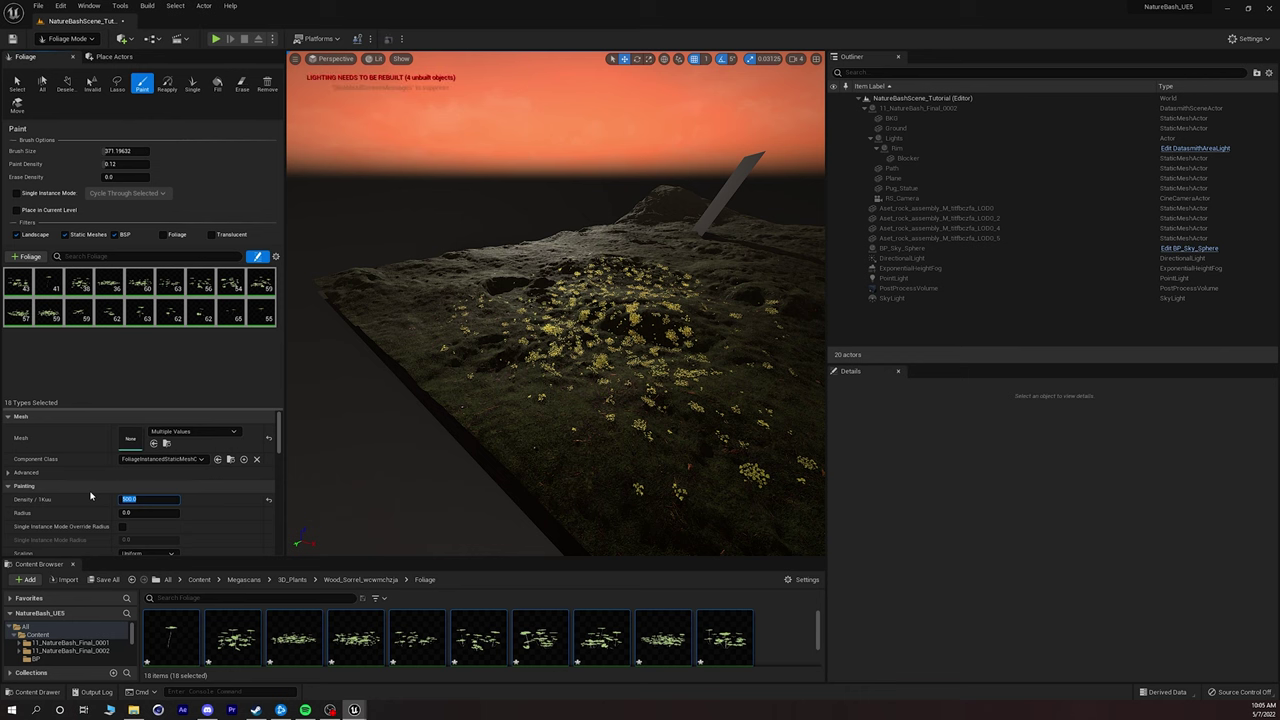
Set the Wood Sorrel density to 500 and paint thick cover along the hillside and the terrain's outer slope.
mouse_move(491, 429)
right_down()
mouse_move(600, 450)
mouse_move(523, 366)
right_up()
mouse_move(523, 366)
mouse_down()
mouse_move(470, 405)
mouse_move(455, 328)
mouse_up()
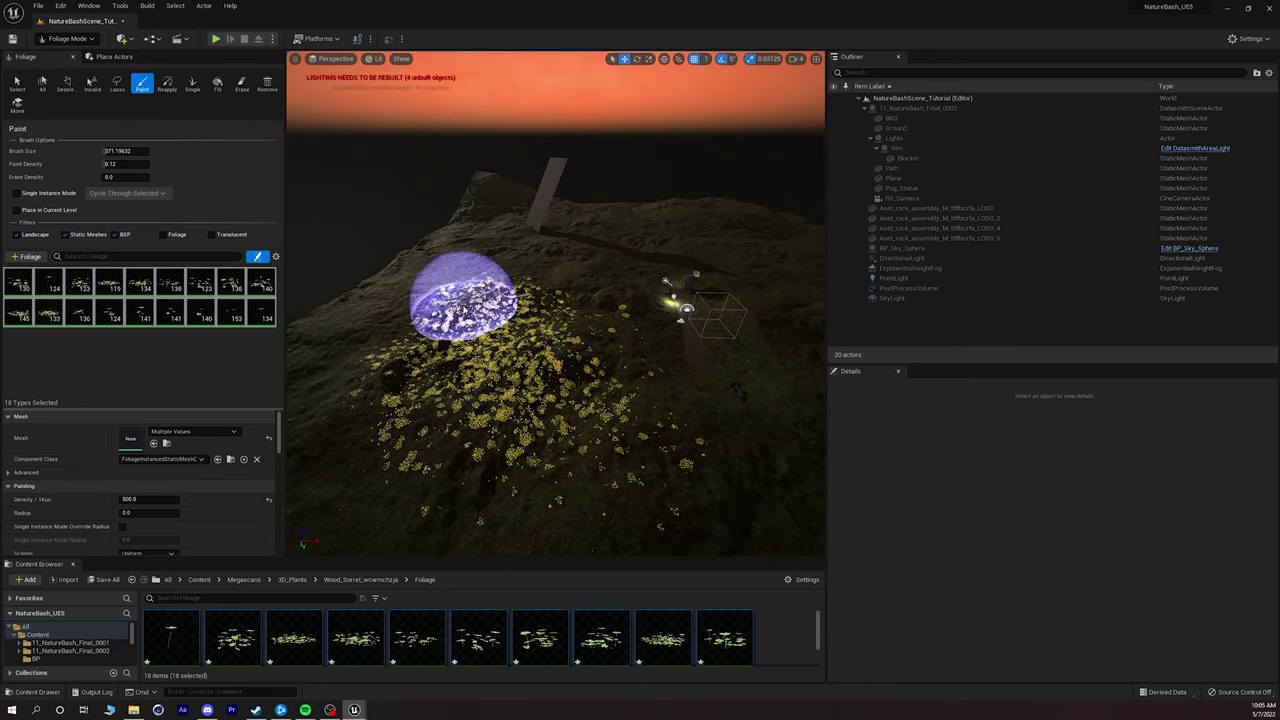
mouse_move(399, 338)
mouse_down()
mouse_move(383, 420)
mouse_move(459, 334)
mouse_move(466, 428)
mouse_up()
right_drag(466, 428, 590, 420)
mouse_move(474, 432)
mouse_down()
mouse_move(494, 443)
mouse_move(703, 336)
mouse_up()
right_drag(703, 336, 600, 350)
right_drag(560, 400, 571, 371)
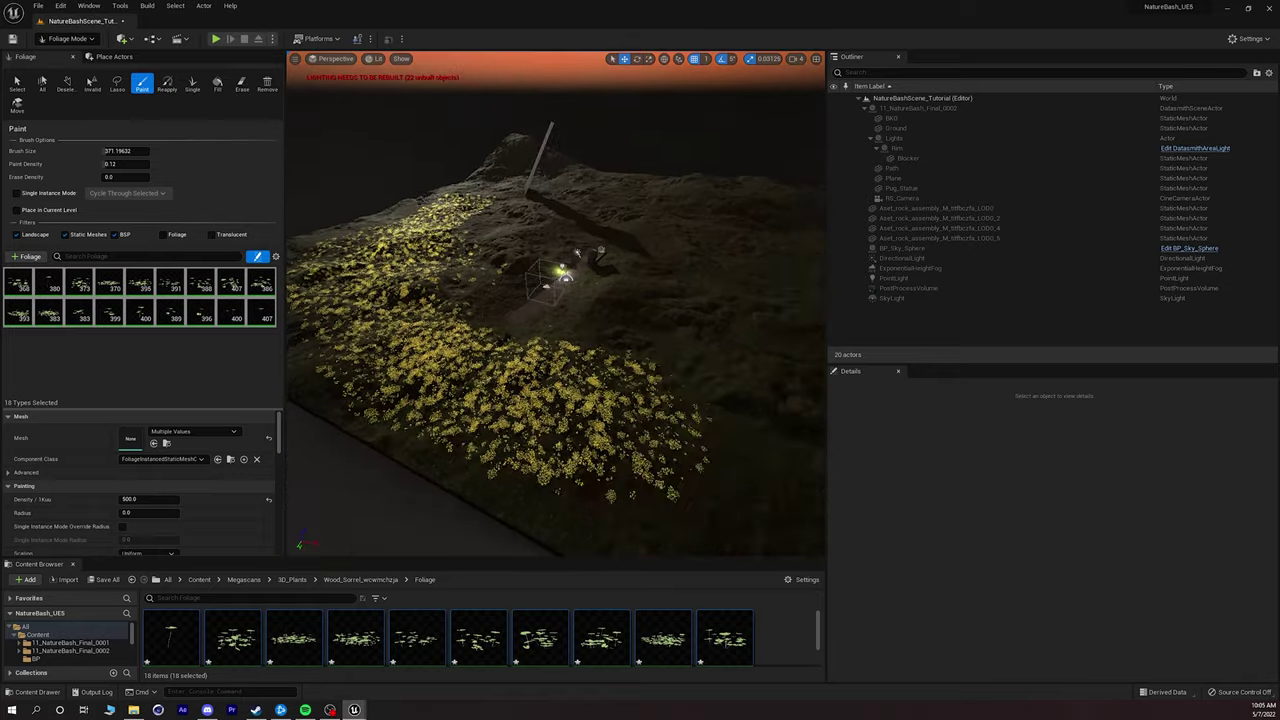
Extend the Wood Sorrel cover around the path's far side and out to the terrain's edges.
mouse_move(571, 371)
mouse_down()
mouse_move(623, 471)
mouse_move(690, 343)
mouse_move(568, 329)
mouse_up()
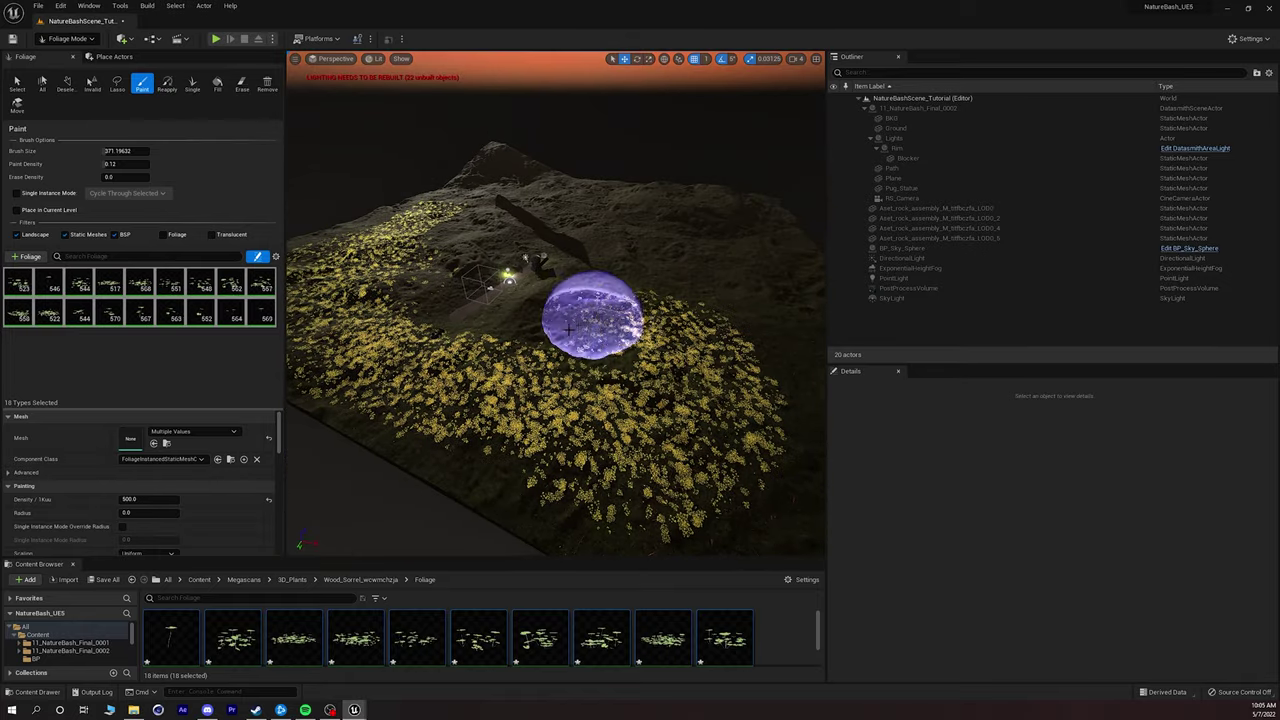
mouse_move(657, 390)
mouse_down()
mouse_move(634, 486)
mouse_move(737, 337)
mouse_move(697, 227)
mouse_move(702, 331)
mouse_up()
right_drag(702, 331, 651, 323)
mouse_move(651, 323)
mouse_down()
mouse_move(672, 500)
mouse_move(590, 500)
mouse_up()
mouse_move(590, 500)
right_down()
mouse_move(600, 440)
mouse_move(634, 434)
right_up()
drag(600, 480, 634, 404)
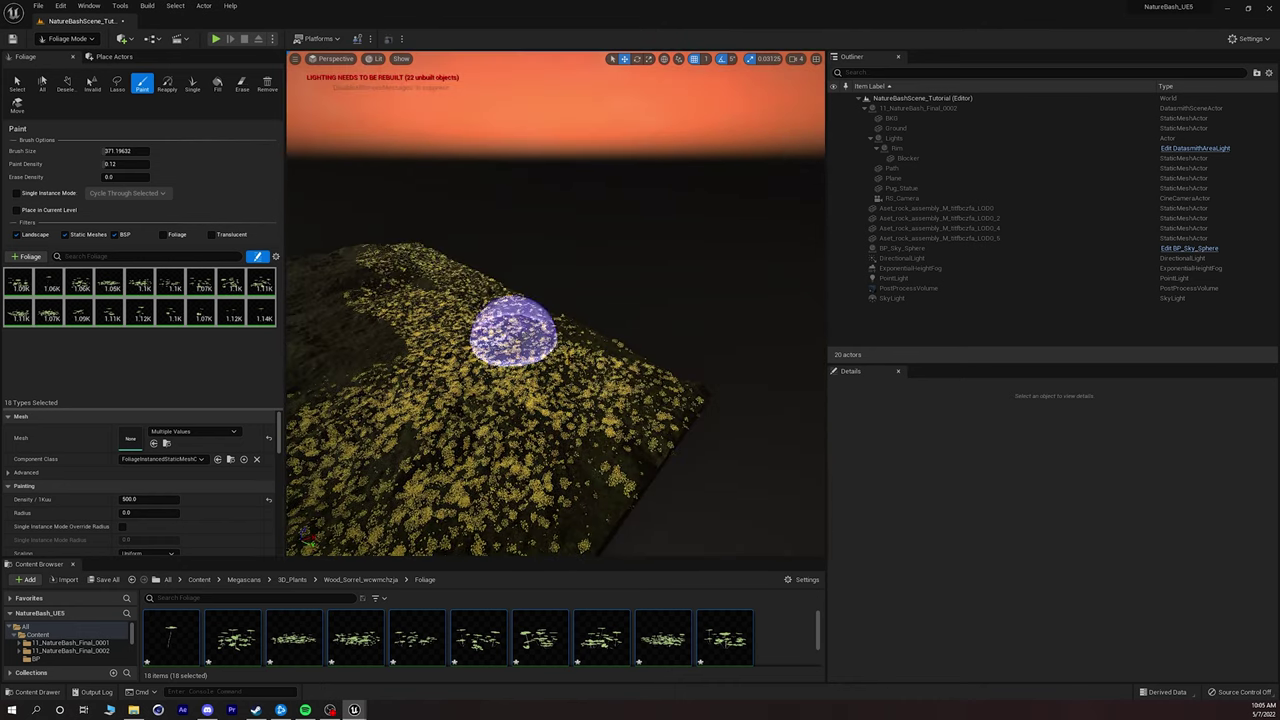
Paint Wood Sorrel across the terrain corner, the hilltop and the bare slopes around the tall plane.
drag(663, 408, 500, 360)
mouse_move(500, 360)
right_down()
mouse_move(420, 300)
mouse_move(410, 350)
right_up()
mouse_move(459, 393)
right_down()
mouse_move(480, 406)
mouse_move(459, 393)
right_up()
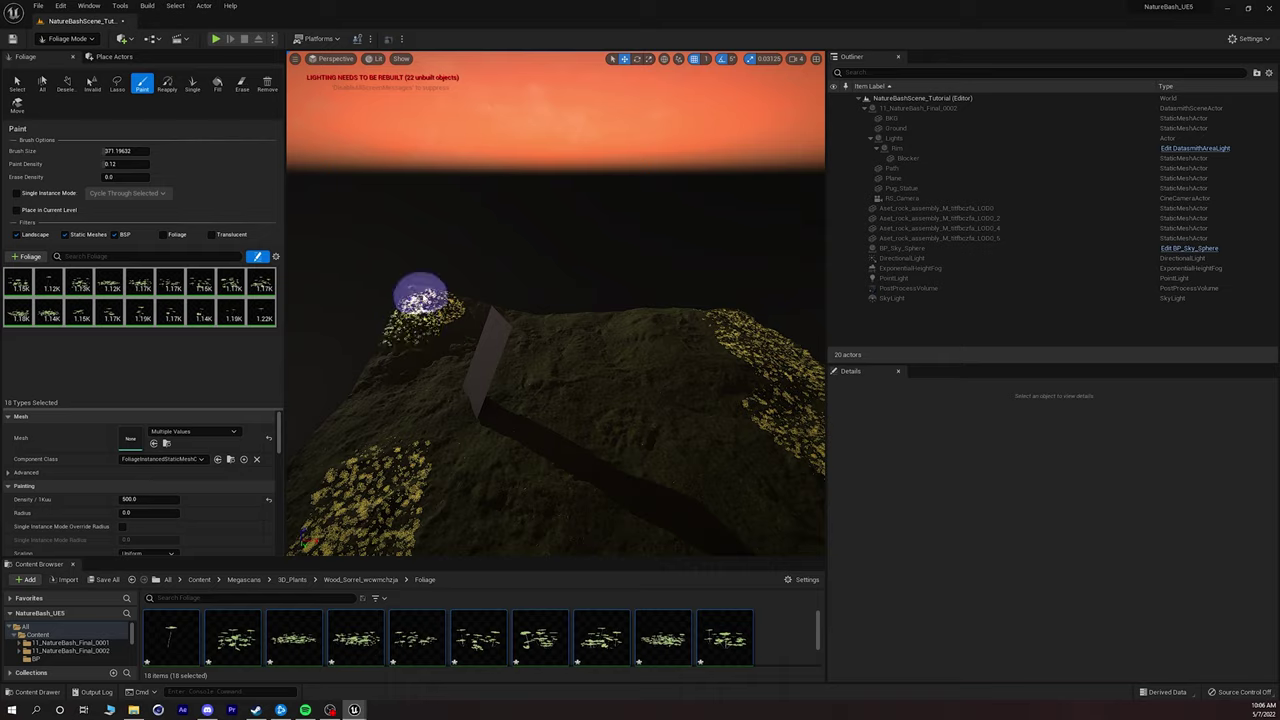
right_drag(420, 293, 580, 227)
mouse_move(580, 227)
mouse_down()
mouse_move(714, 442)
mouse_move(653, 200)
mouse_up()
mouse_move(653, 200)
right_down()
mouse_move(640, 250)
mouse_move(680, 360)
right_up()
Reduce the foliage brush size to about 287 and paint Wood Sorrel closer to the stone path.
key(bracketleft)
key(bracketleft)
key(bracketleft)
key(bracketleft)
key(bracketleft)
key(bracketleft)
key(bracketleft)
drag(680, 360, 601, 332)
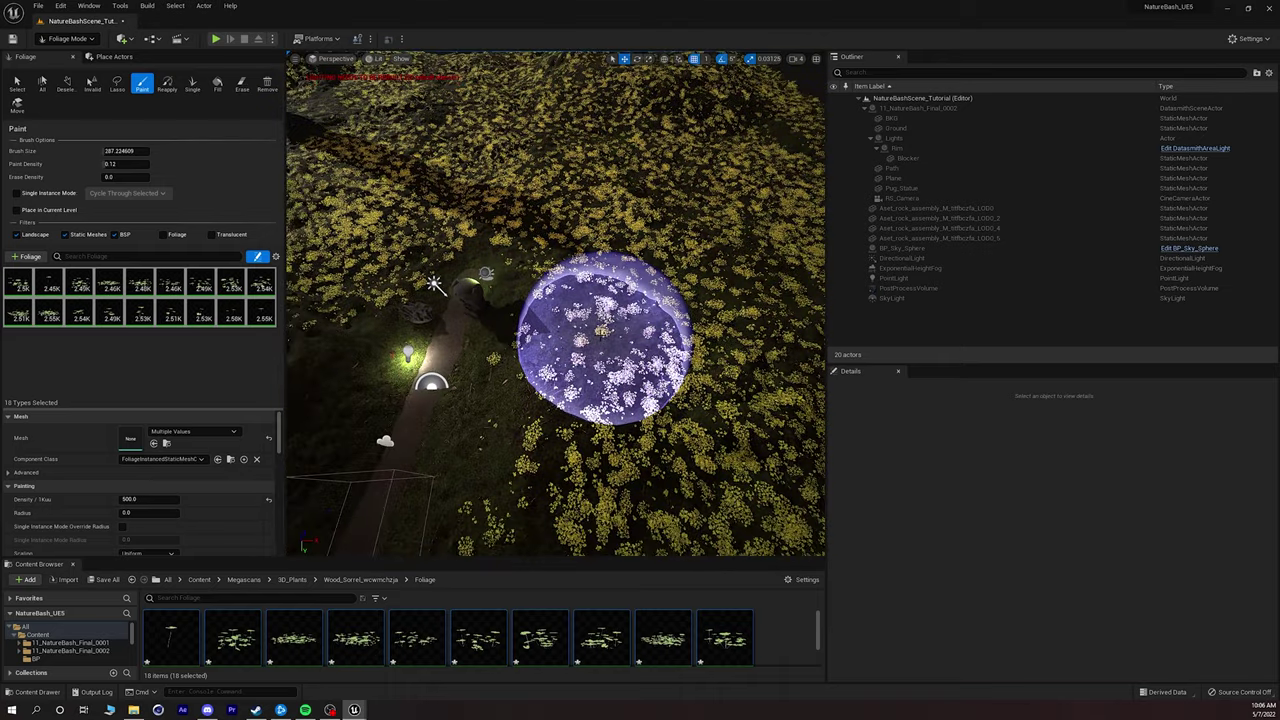
Reduce the brush size to about 155 and fill the bare ground beside the path and statue with Wood Sorrel.
mouse_move(125, 150)
mouse_down()
mouse_move(150, 150)
mouse_move(105, 150)
mouse_up()
key(w)
mouse_move(552, 323)
right_down()
mouse_move(630, 280)
mouse_move(660, 280)
right_up()
right_drag(552, 290, 575, 318)
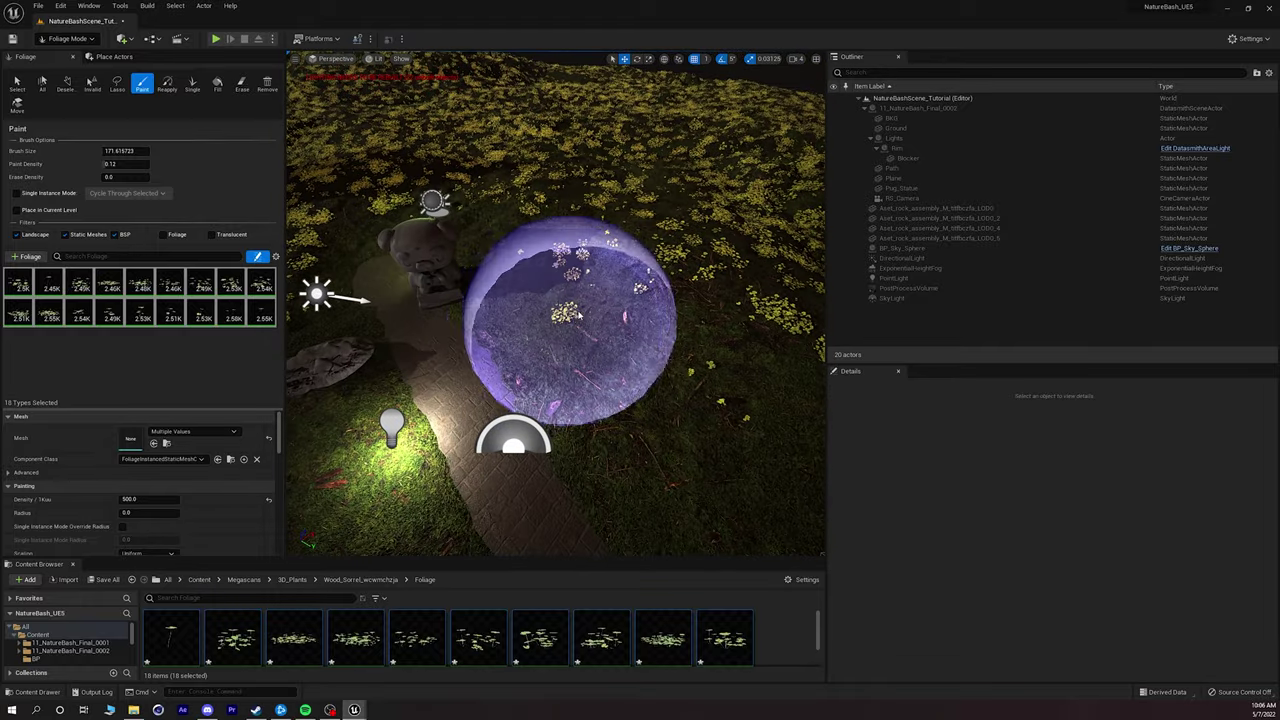
key(bracketleft)
key(bracketleft)
key(bracketleft)
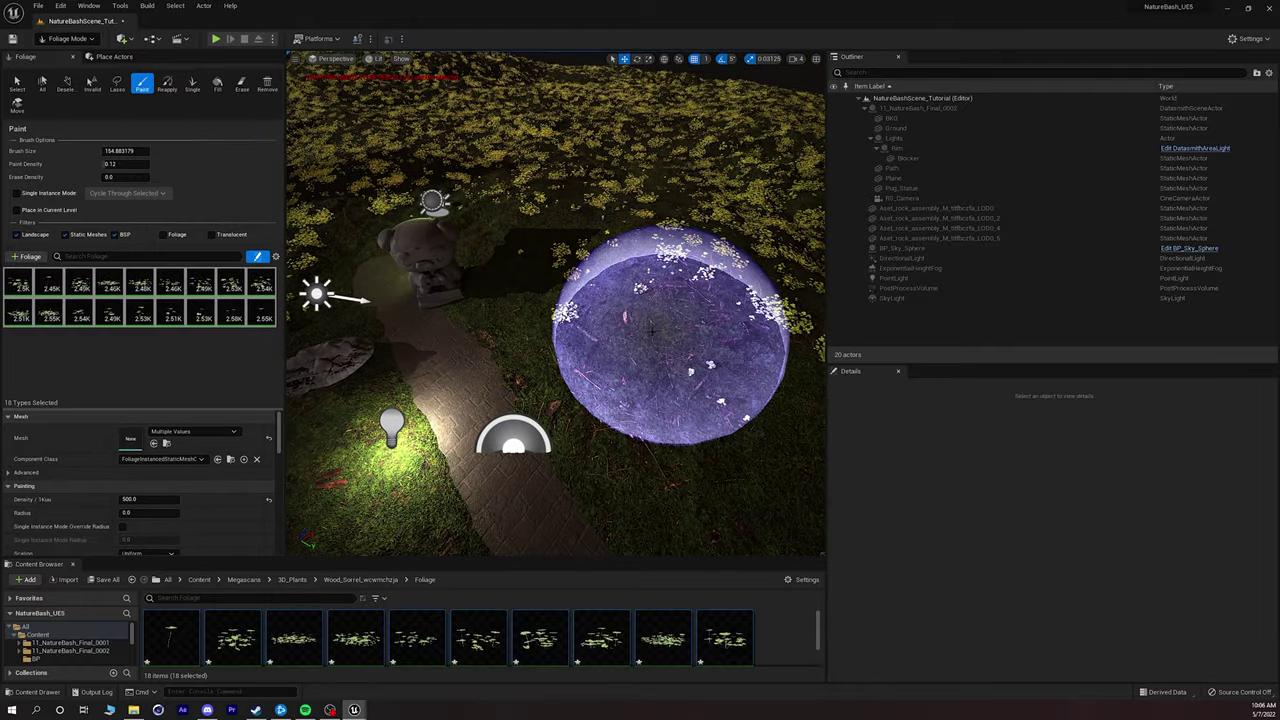
mouse_move(568, 340)
mouse_down()
mouse_move(680, 490)
mouse_move(604, 250)
mouse_up()
mouse_move(671, 257)
right_down()
mouse_move(686, 329)
mouse_move(640, 348)
right_up()
drag(645, 346, 600, 224)
Paint Wood Sorrel along the path's opposite side and the remaining gaps with a brush size of about 120.
mouse_move(600, 224)
right_down()
mouse_move(491, 249)
mouse_move(400, 300)
right_up()
mouse_move(509, 229)
mouse_down()
mouse_move(429, 214)
mouse_move(591, 166)
mouse_up()
right_drag(520, 180, 471, 243)
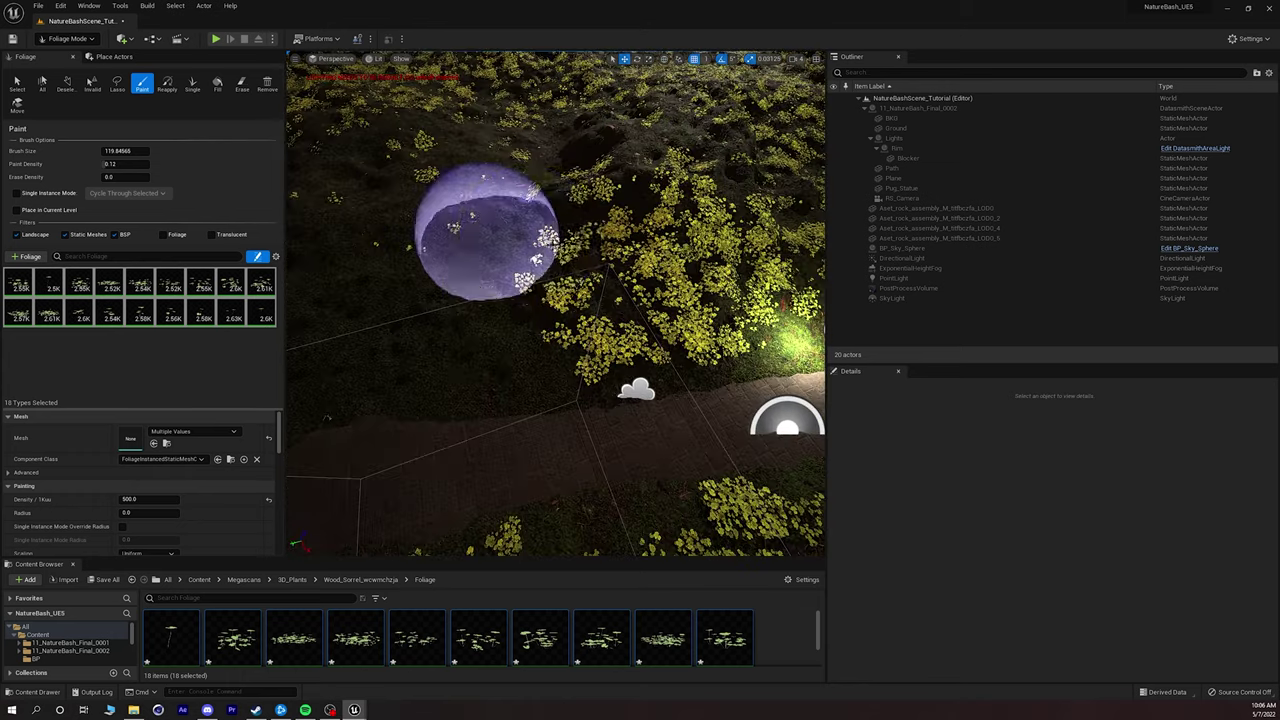
mouse_move(416, 190)
mouse_down()
mouse_move(620, 209)
mouse_move(738, 172)
mouse_move(560, 178)
mouse_up()
mouse_move(560, 178)
right_down()
mouse_move(650, 184)
mouse_move(660, 130)
mouse_move(680, 135)
right_up()
key(w)
right_drag(497, 240, 533, 313)
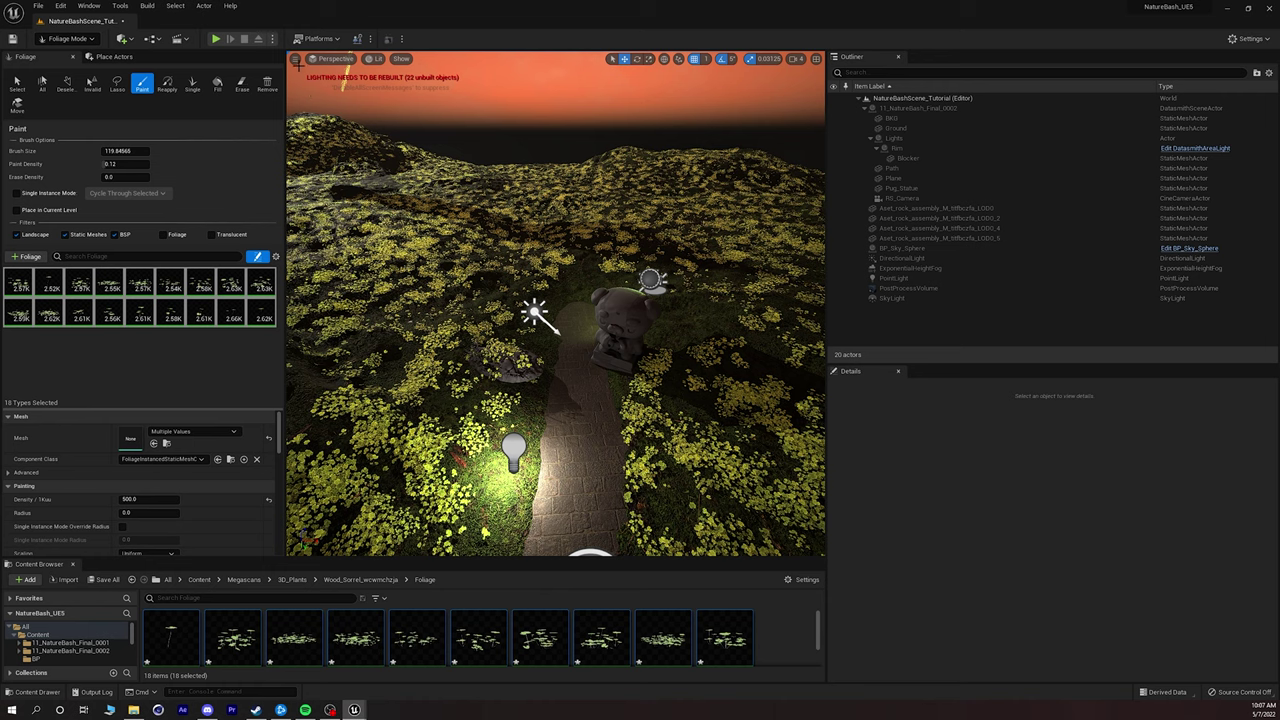
Check the painted foliage through RS_Camera, and return to the free perspective view over the path.
click(343, 59)
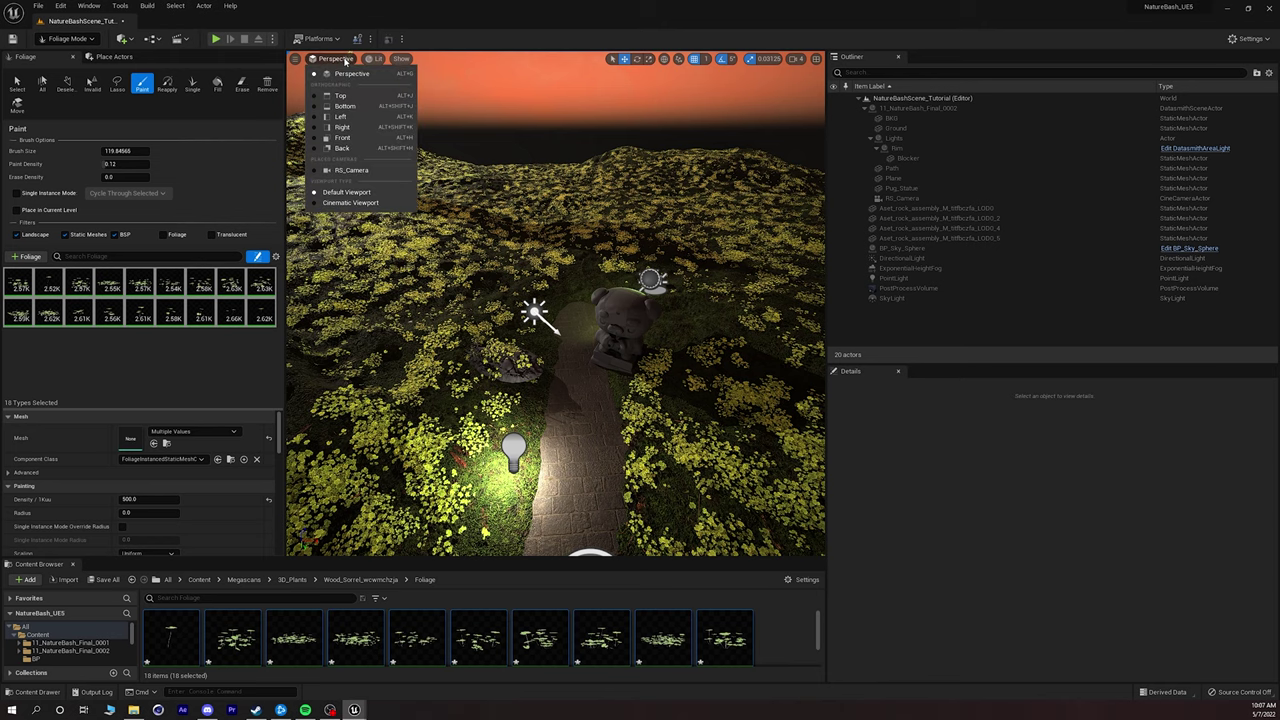
click(345, 172)
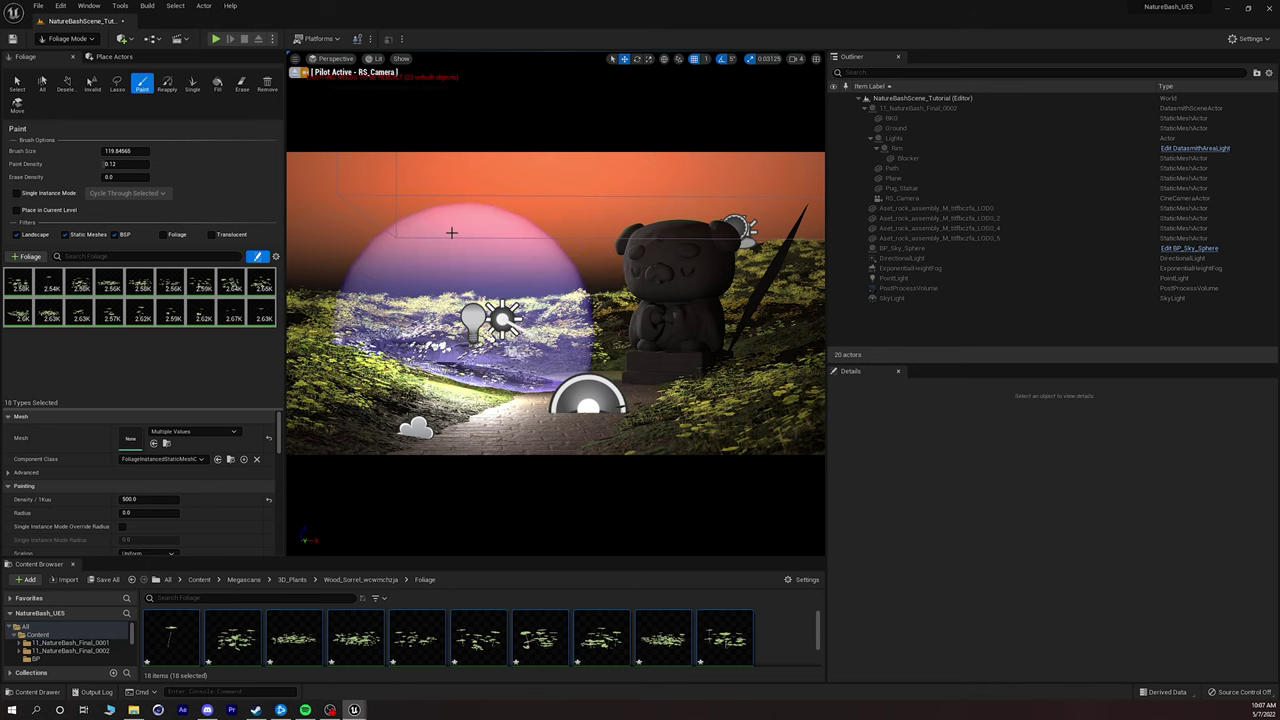
click(296, 76)
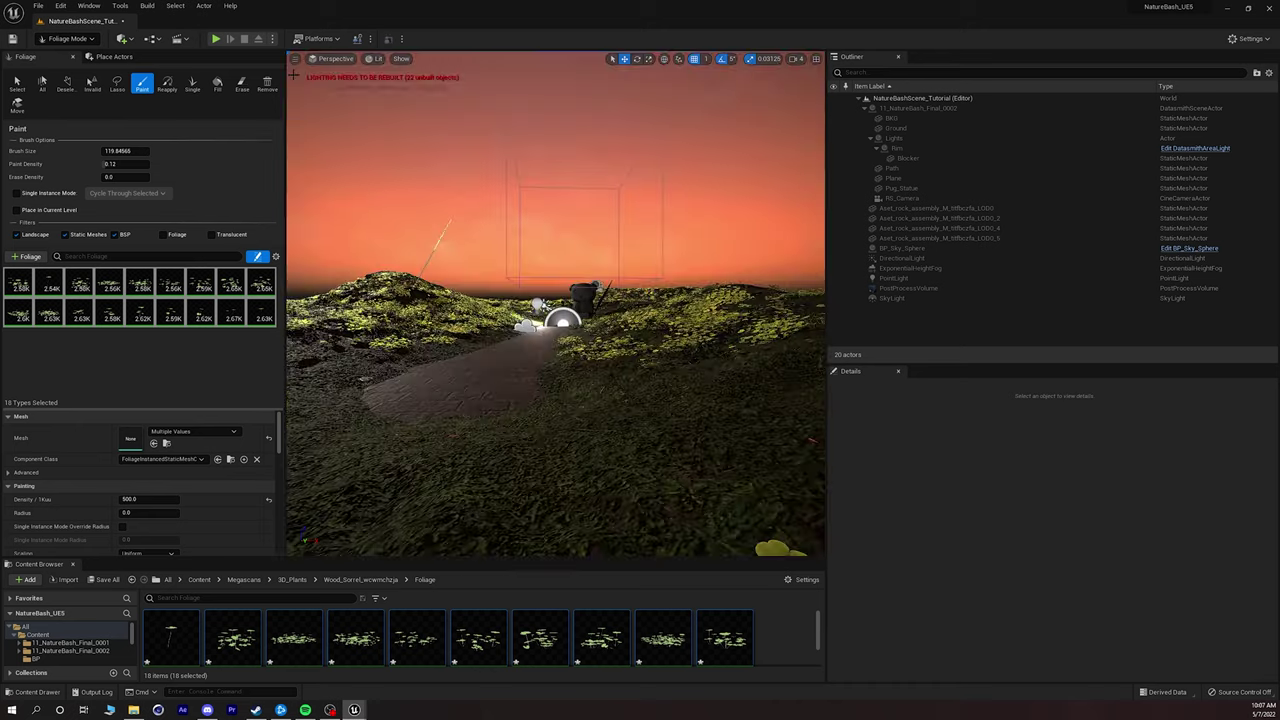
mouse_move(421, 257)
right_down()
mouse_move(300, 257)
mouse_move(421, 245)
mouse_move(421, 257)
right_up()
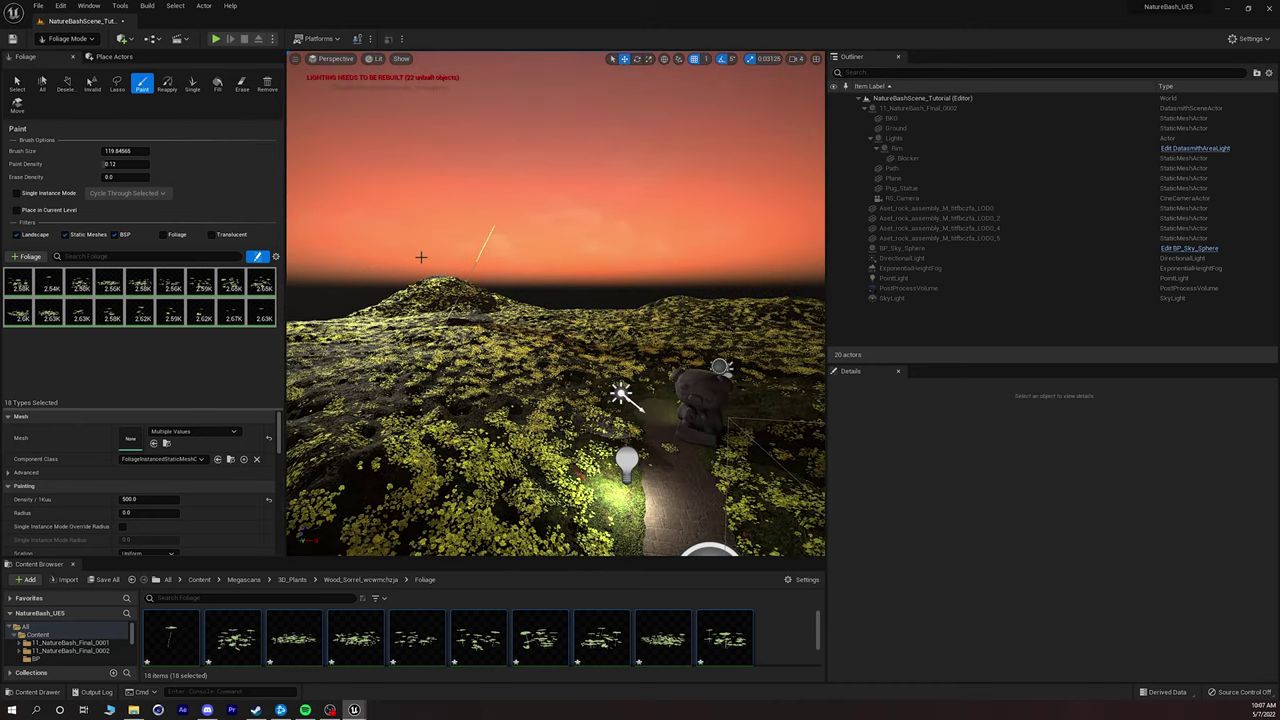
Enlarge the Content Browser and open the Lady_Fern Foliage folder under Megascans 3D_Plants.
click(288, 580)
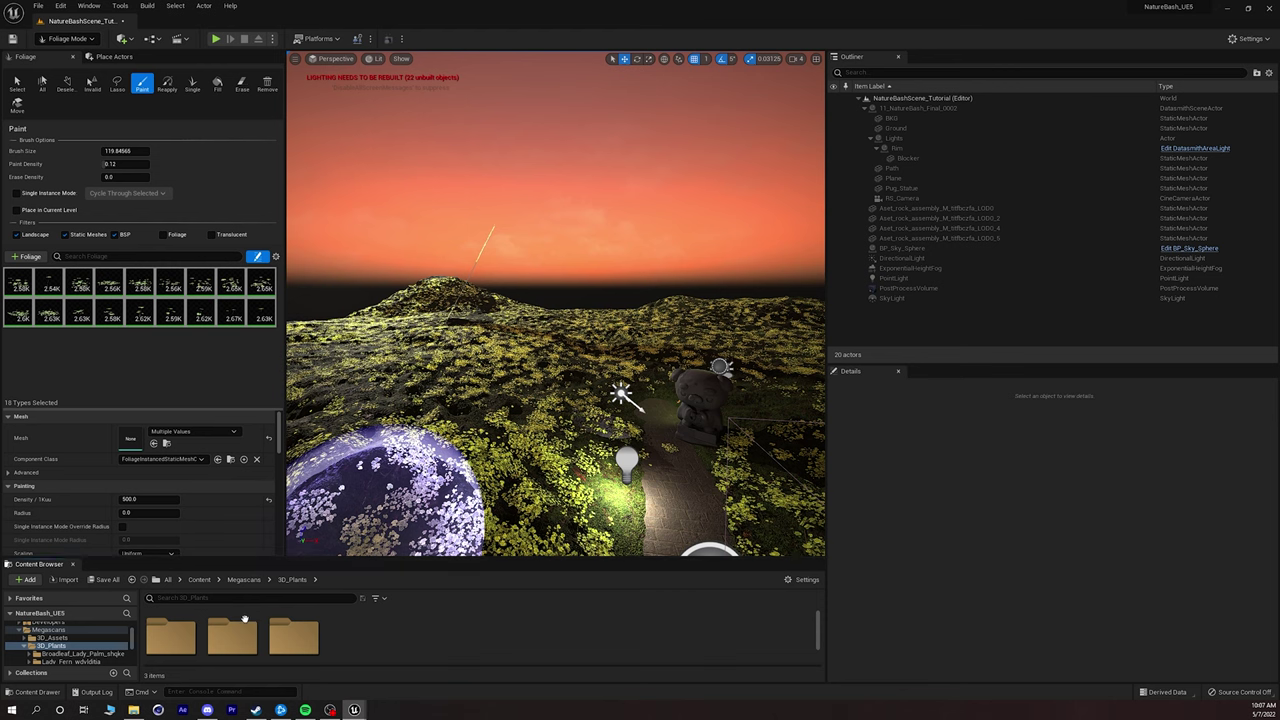
scroll(244, 619, down, 2)
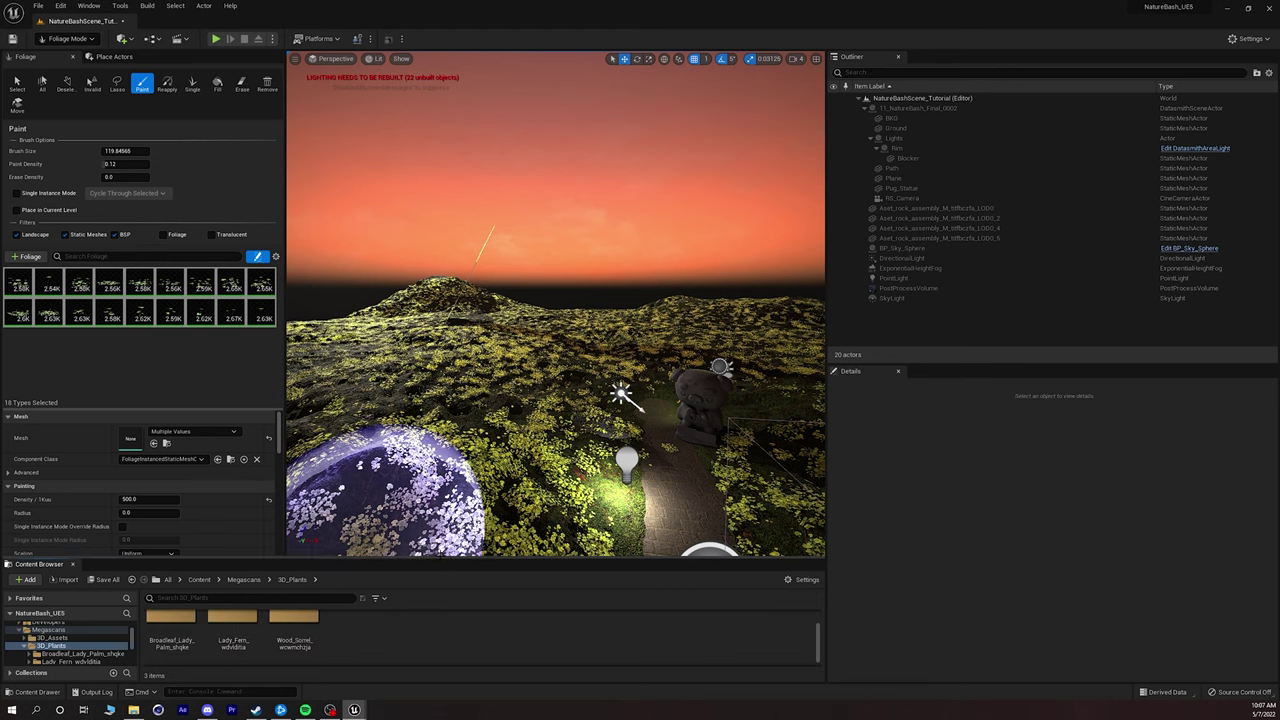
drag(440, 557, 440, 429)
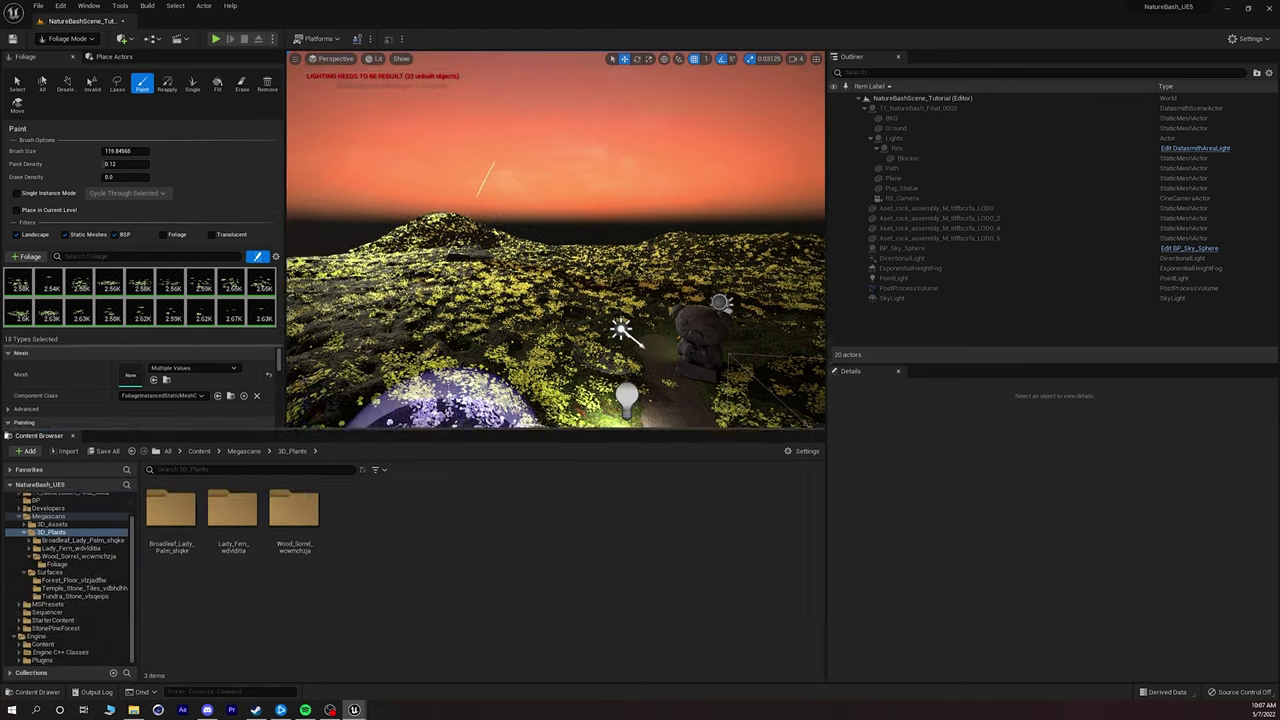
drag(300, 430, 300, 390)
click(230, 473)
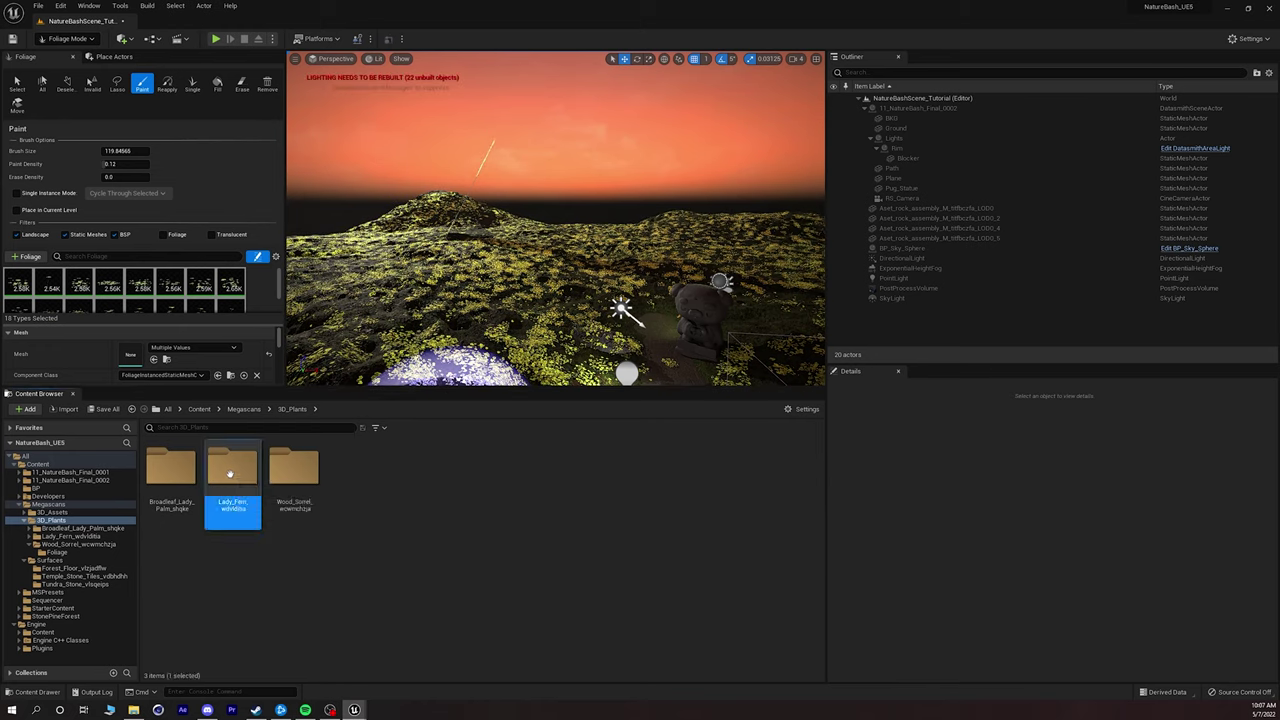
double_click(230, 473)
double_click(175, 465)
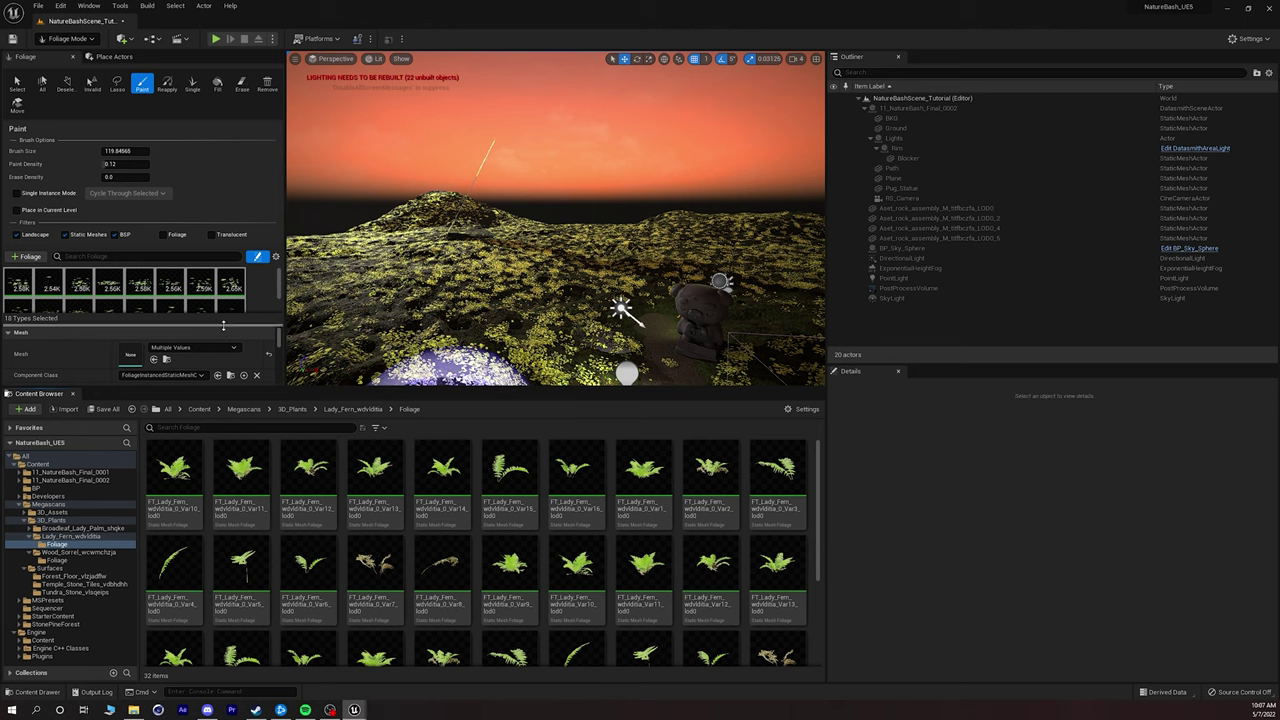
Dock the Content Browser alongside the Foliage and Place Actors panels and widen that area.
drag(40, 397, 158, 58)
right_drag(555, 300, 540, 415)
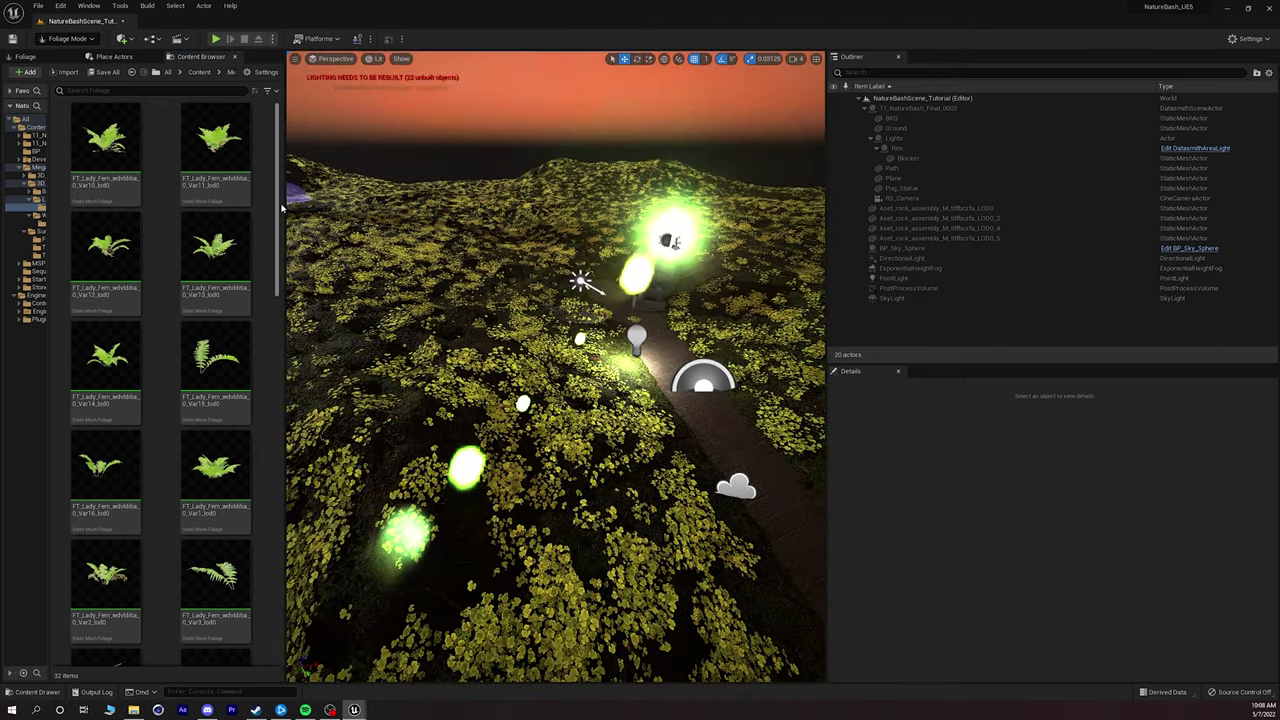
drag(284, 203, 468, 203)
Select all the Lady Fern foliage types and add them to the foliage palette.
click(117, 145)
scroll(272, 320, down, 2)
scroll(272, 320, down, 3)
shift+click(184, 596)
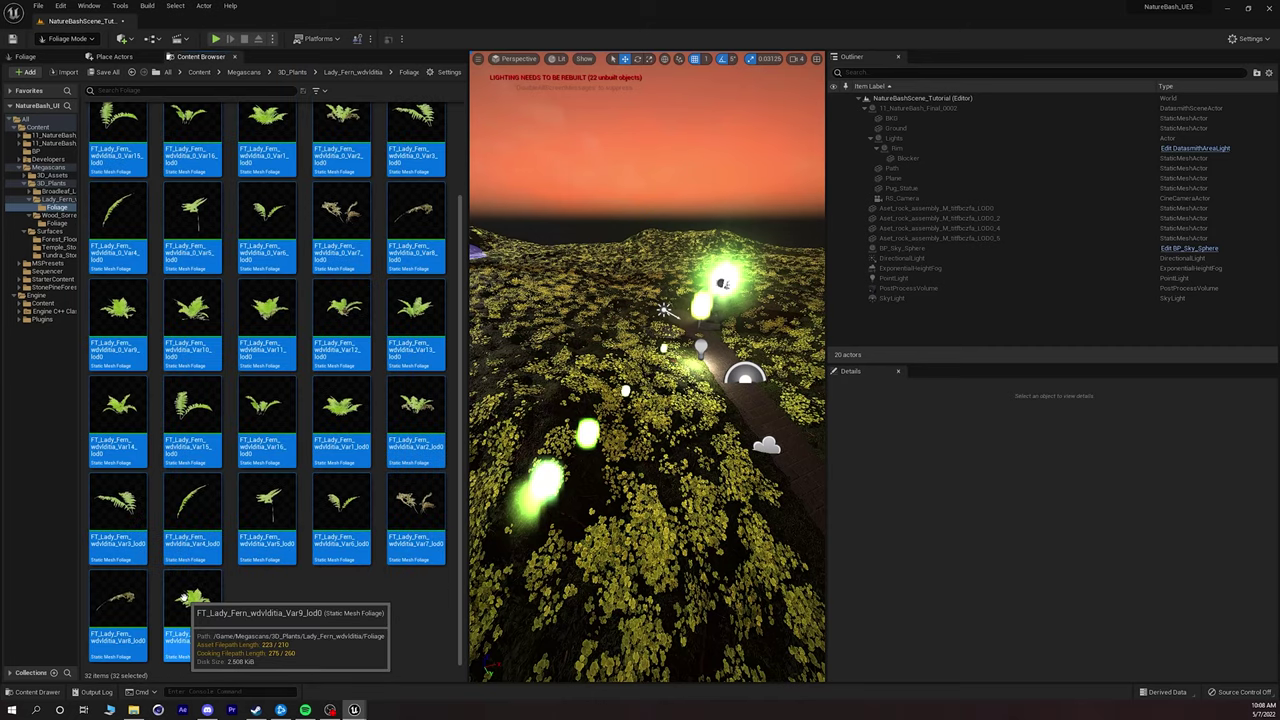
scroll(172, 326, up, 3)
drag(168, 316, 158, 340)
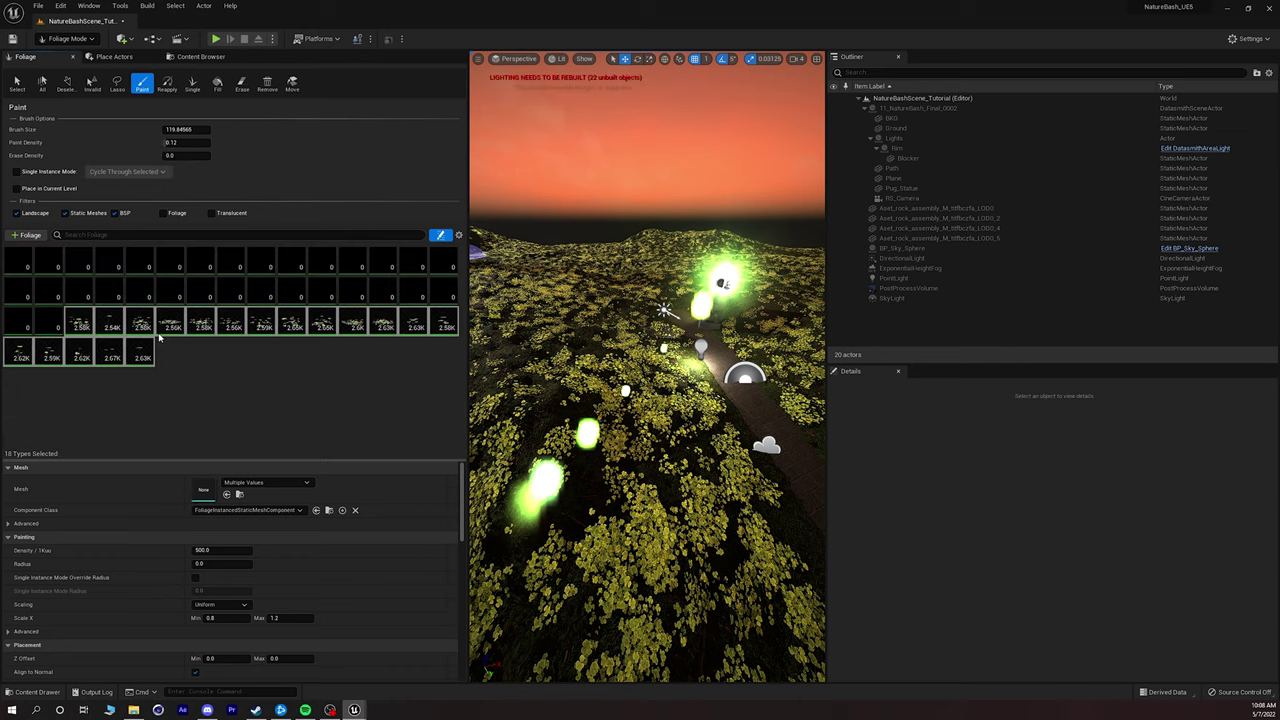
Select all the Wood Sorrel foliage types in the palette and deactivate them.
click(79, 328)
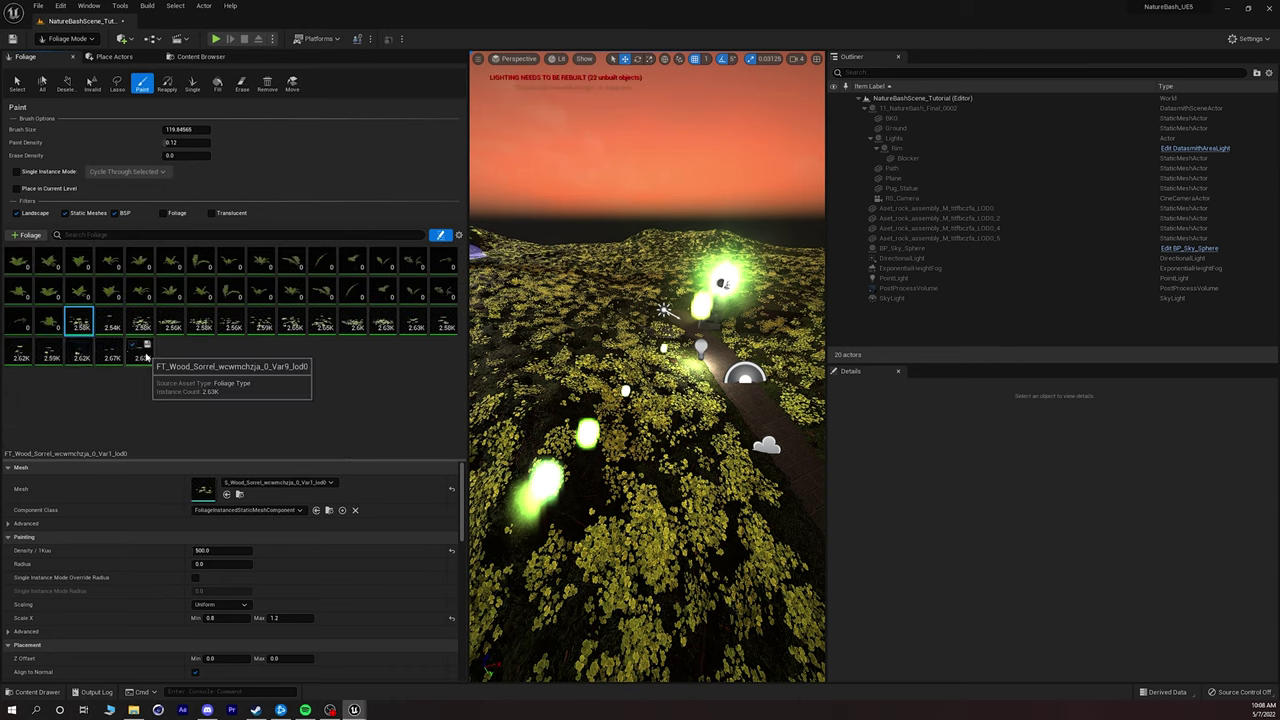
shift+click(145, 355)
right_click(146, 357)
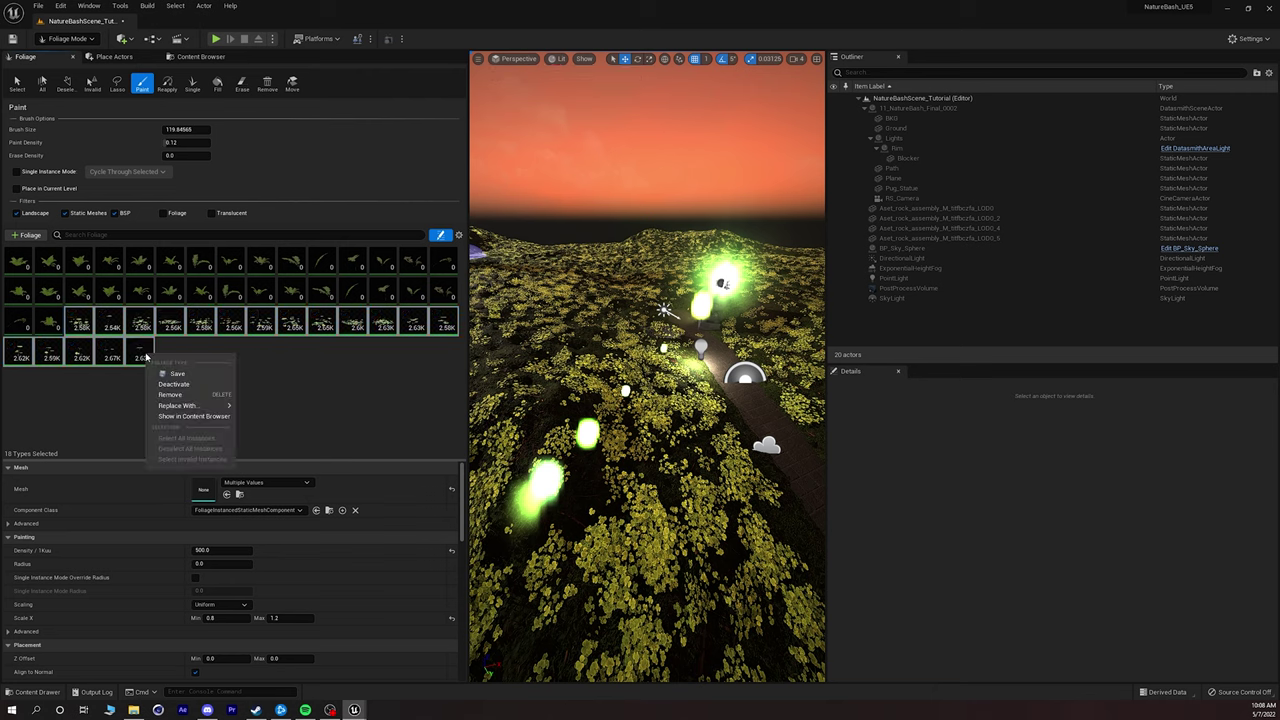
click(189, 385)
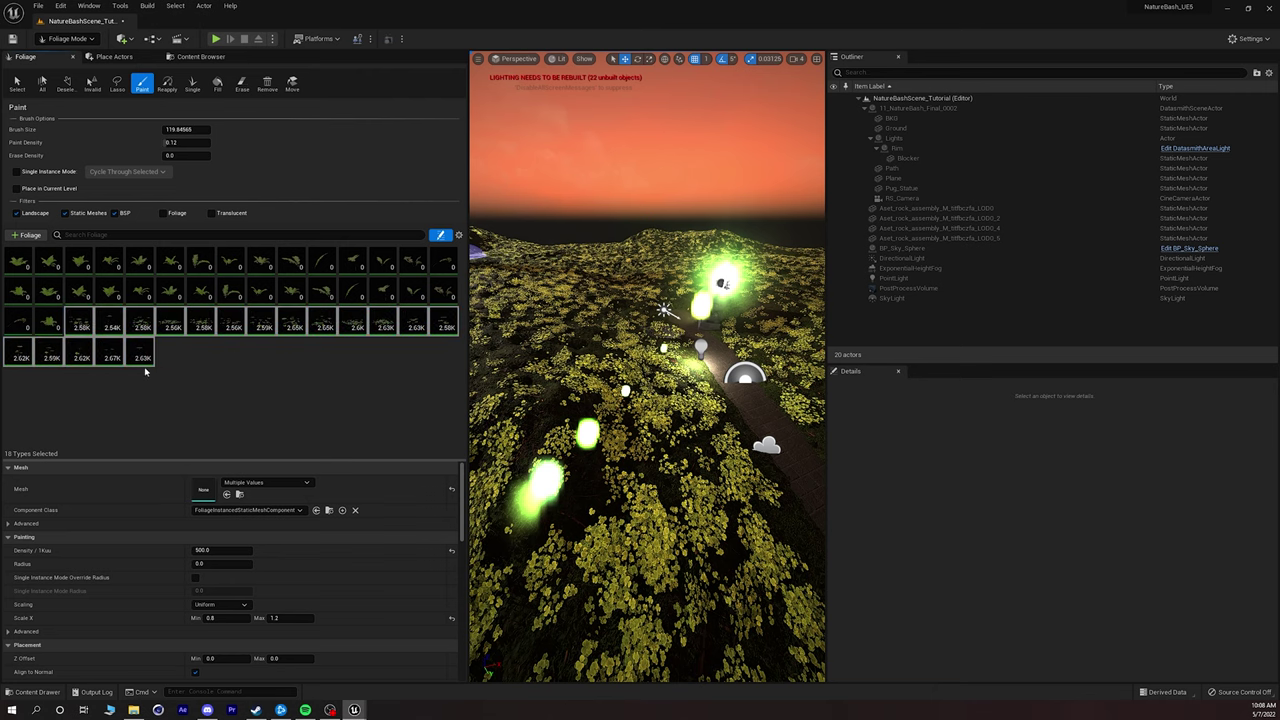
Select all the Lady Fern foliage types in the palette and activate them for painting.
click(46, 322)
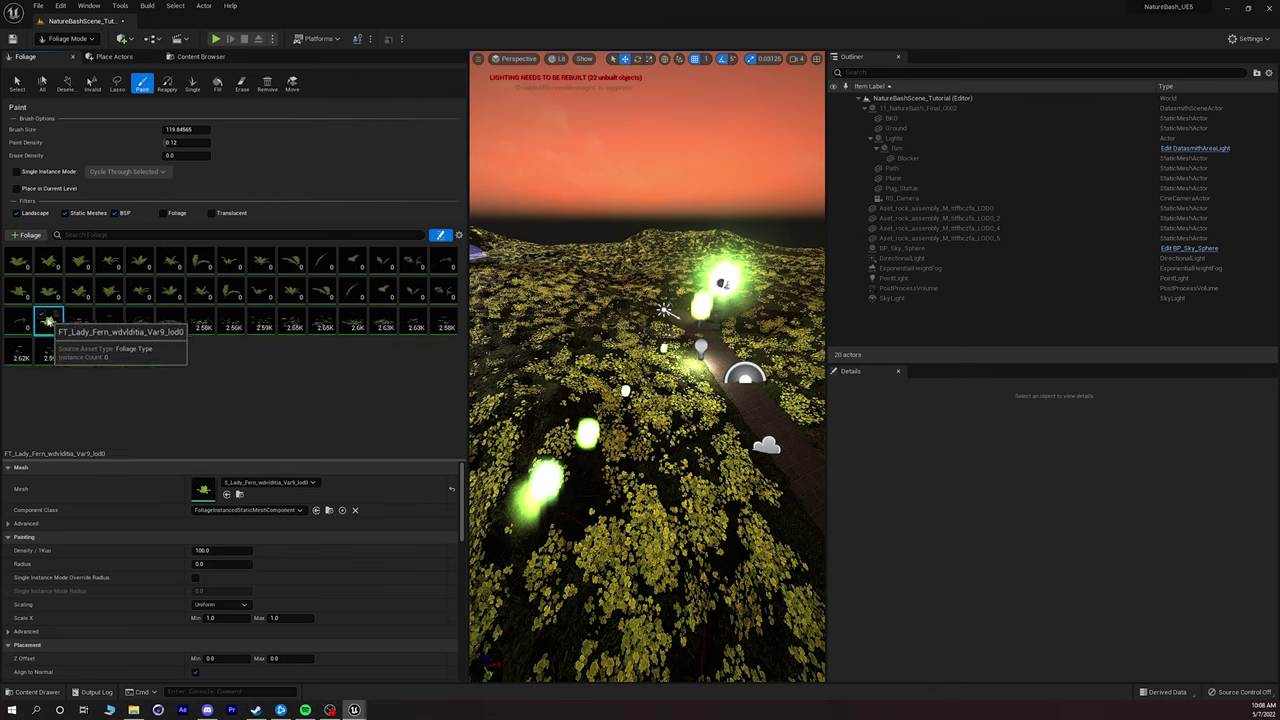
shift+click(17, 262)
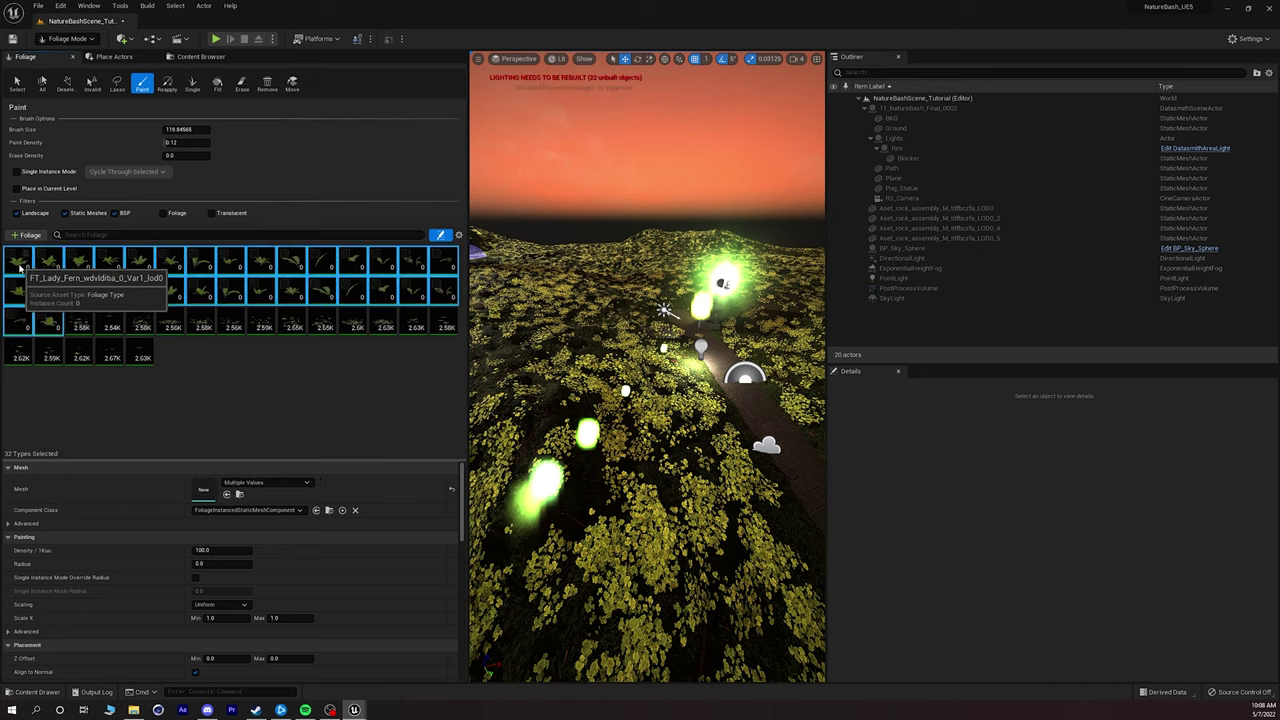
right_click(20, 266)
click(45, 295)
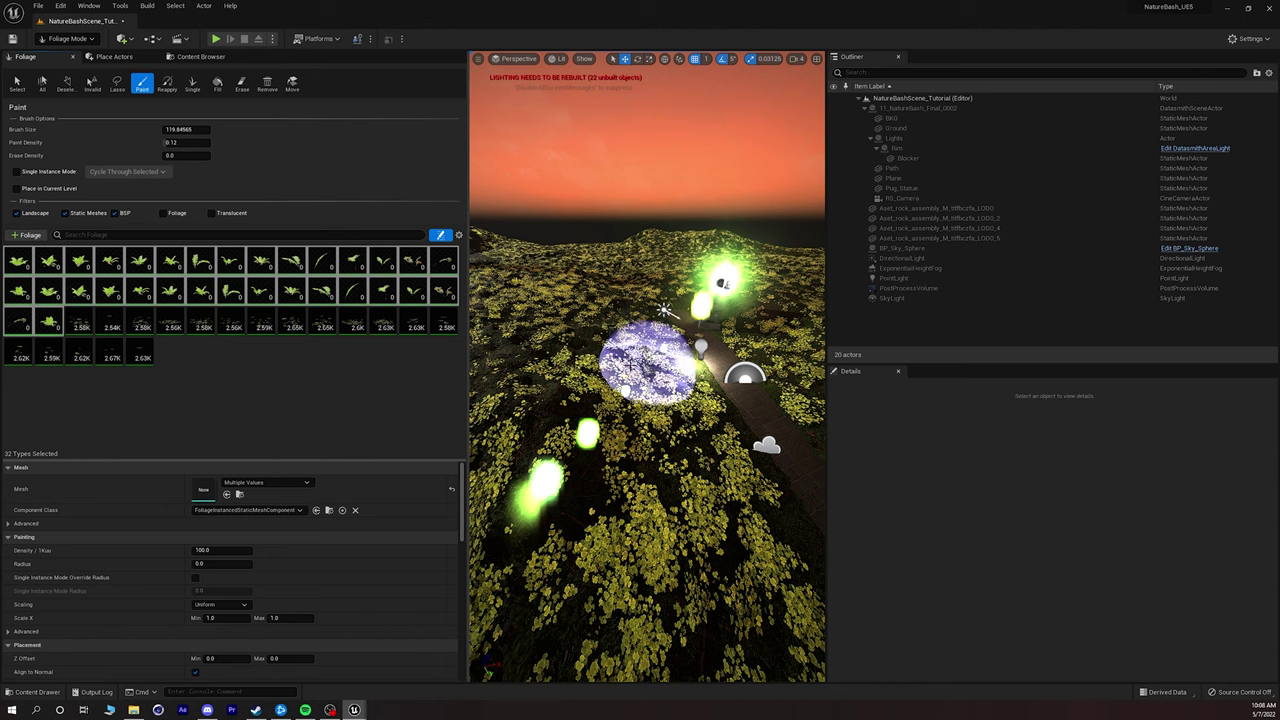
Paint Lady Ferns on the ground along both sides of the stone path.
click(663, 470)
mouse_move(672, 460)
right_down()
mouse_move(660, 472)
mouse_move(640, 371)
mouse_move(697, 380)
right_up()
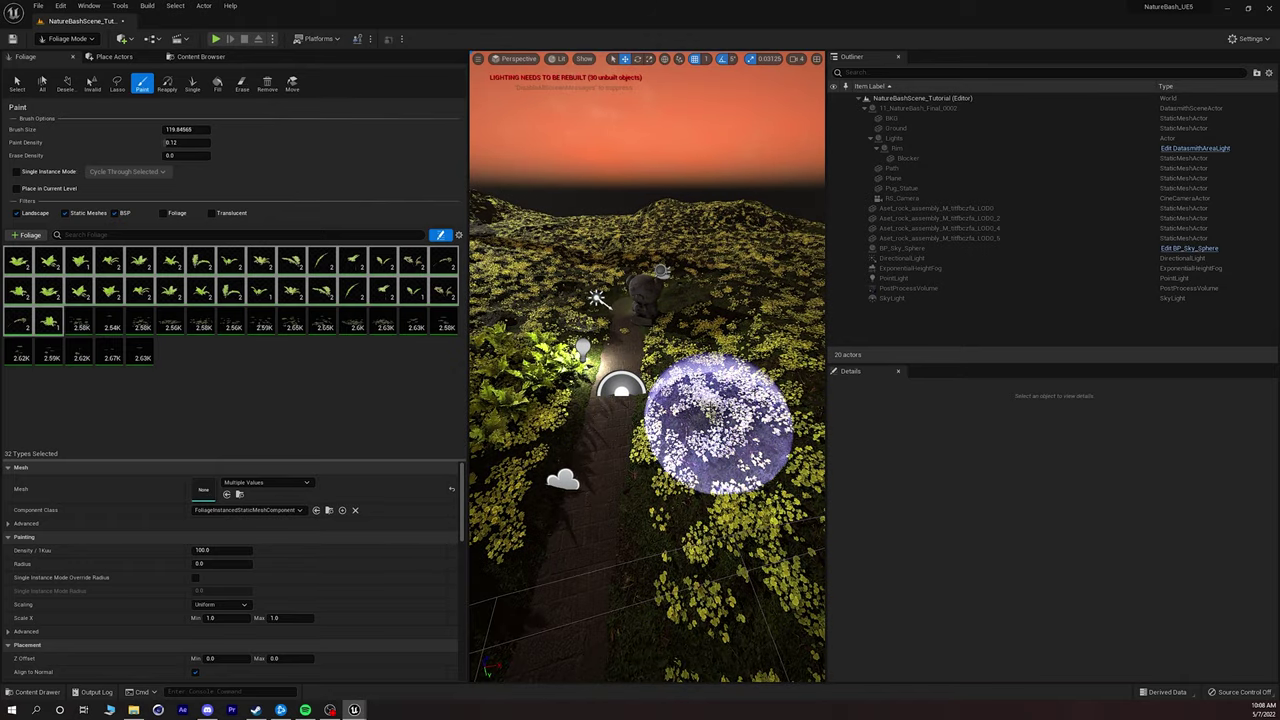
drag(739, 363, 717, 500)
right_drag(717, 500, 652, 532)
right_drag(660, 482, 698, 405)
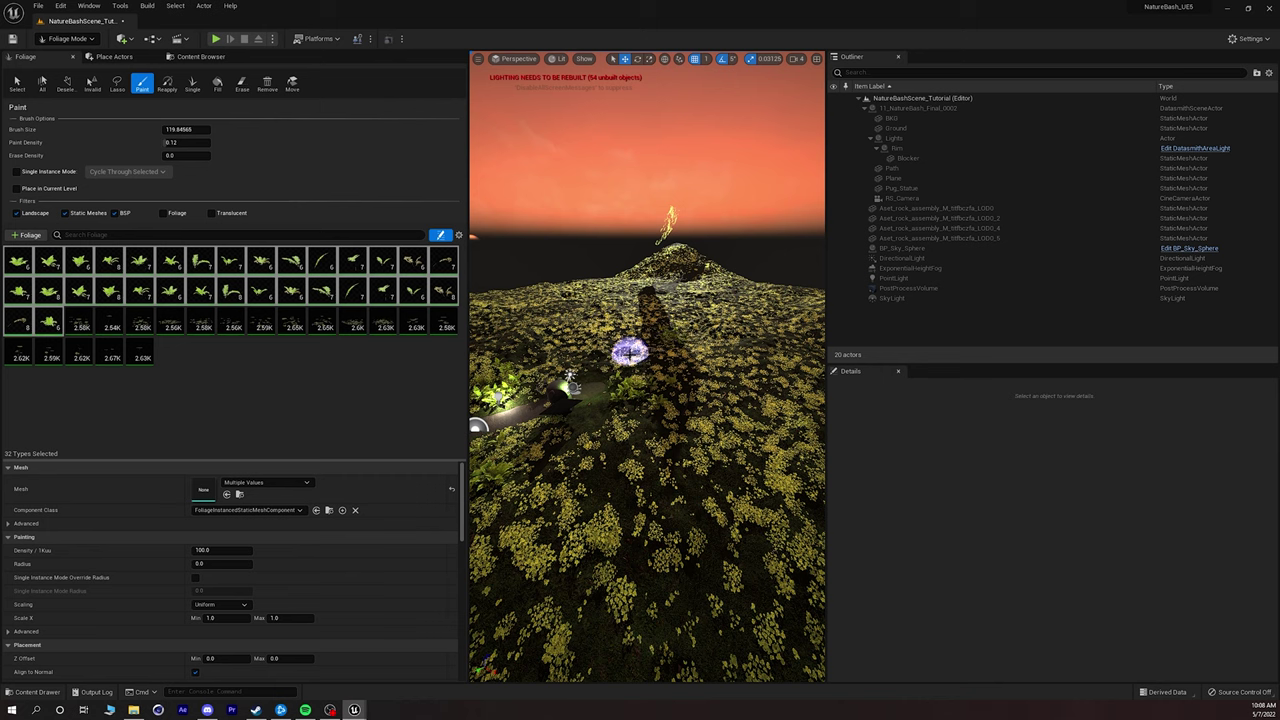
Enlarge the foliage brush to about 571 and paint Lady Ferns over the hillside around the tall rock.
right_drag(648, 367, 760, 395)
right_drag(636, 298, 636, 286)
key(bracketright)
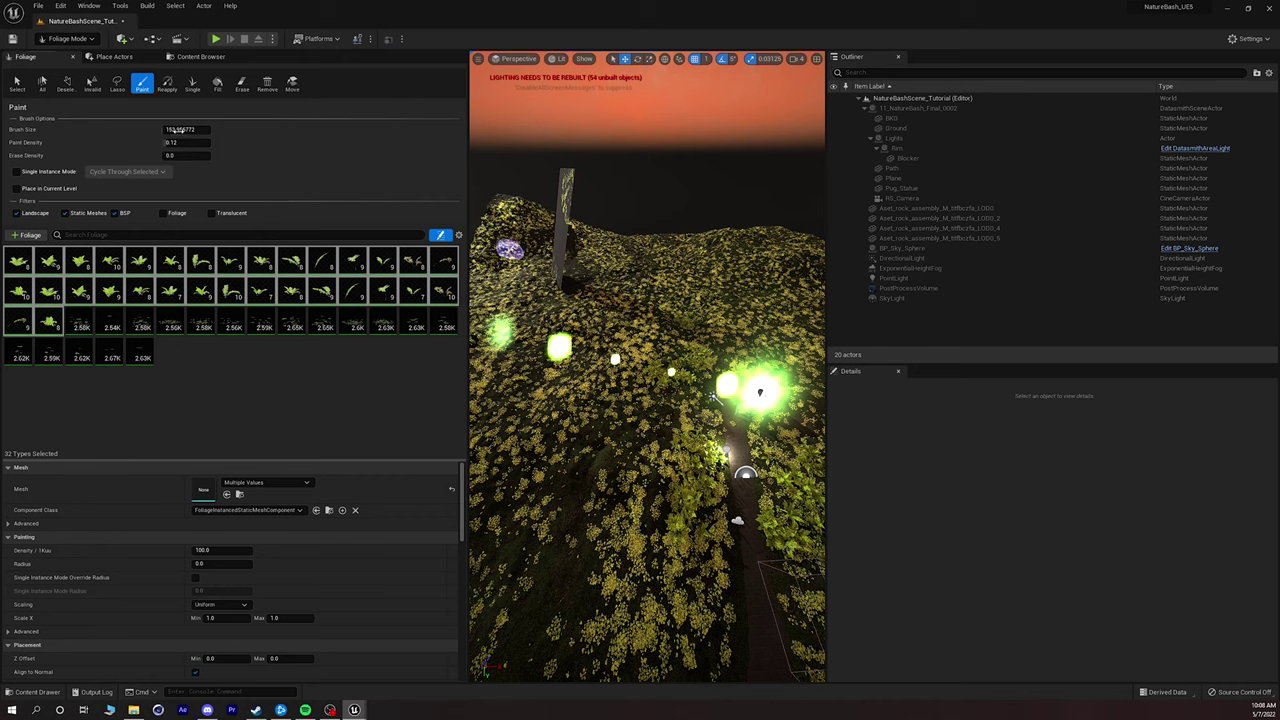
drag(657, 250, 710, 248)
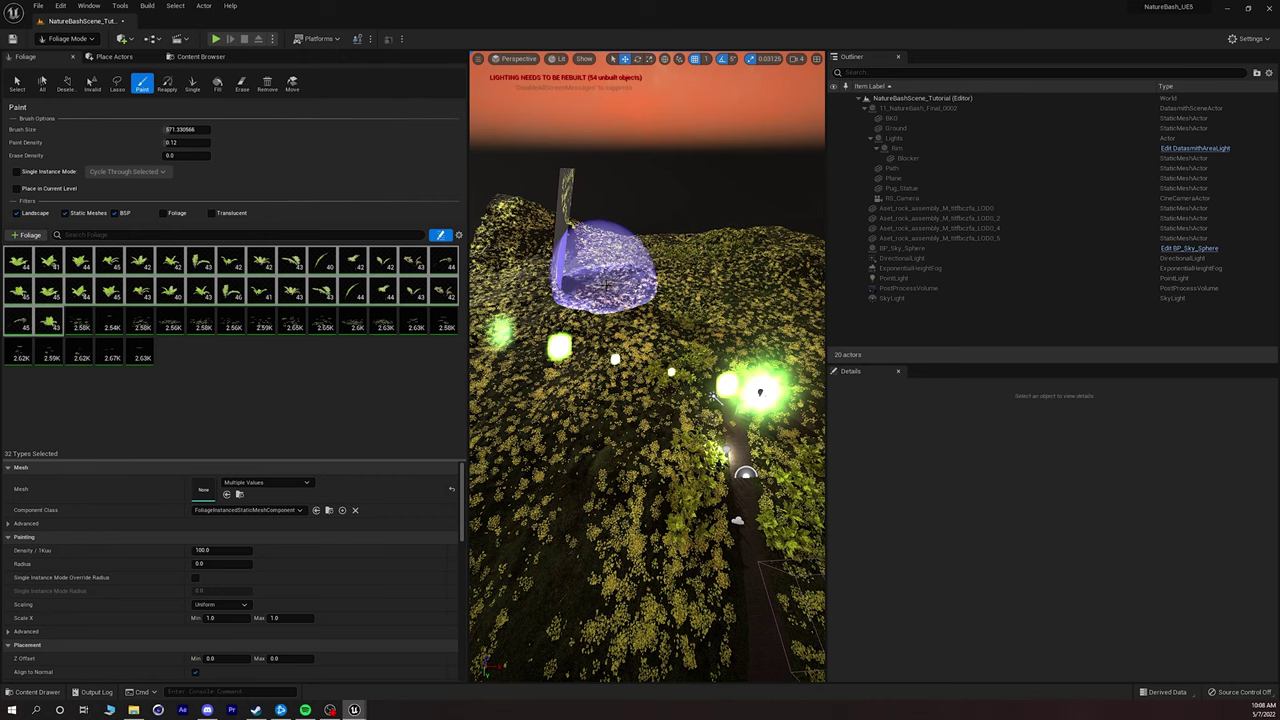
mouse_move(586, 310)
mouse_down()
mouse_move(522, 284)
mouse_move(518, 220)
mouse_move(524, 308)
mouse_up()
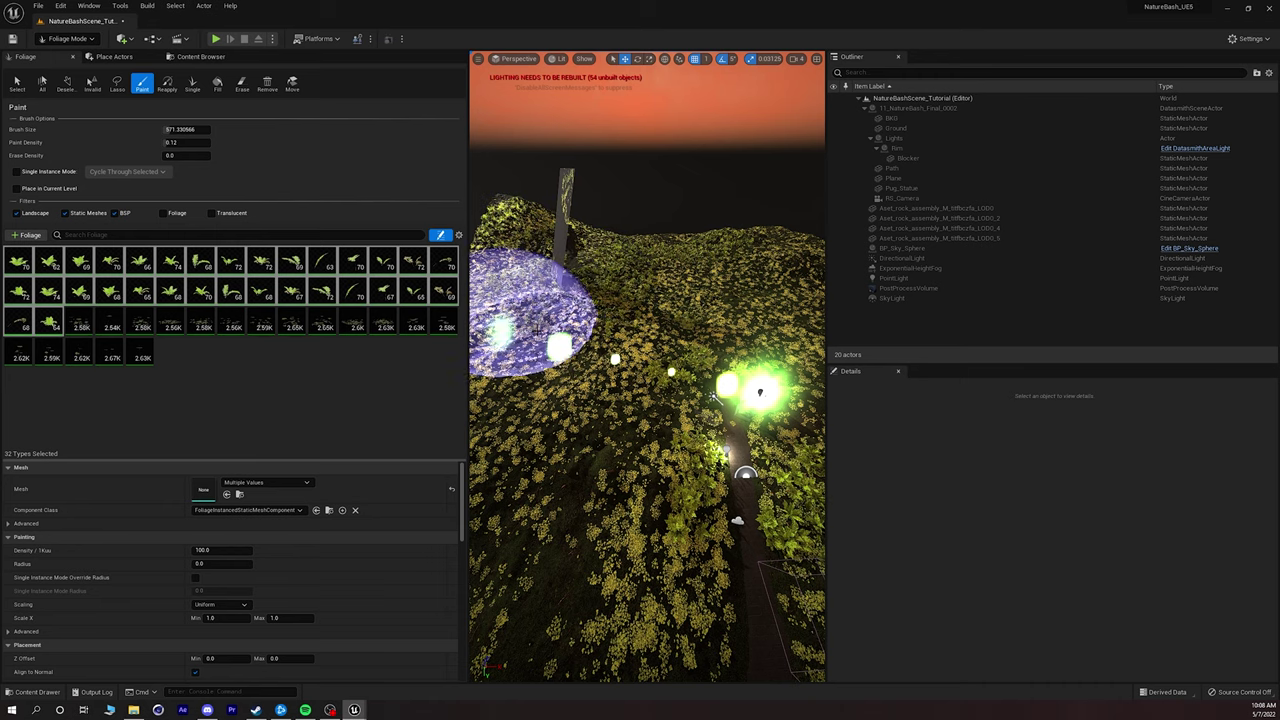
Paint Lady Ferns across the remaining hills on both sides of the path and toward the distant ridge.
right_drag(524, 308, 480, 330)
drag(612, 198, 566, 297)
mouse_move(566, 297)
right_down()
mouse_move(600, 300)
mouse_move(600, 288)
mouse_move(620, 312)
mouse_move(669, 328)
mouse_move(800, 338)
mouse_move(749, 346)
right_up()
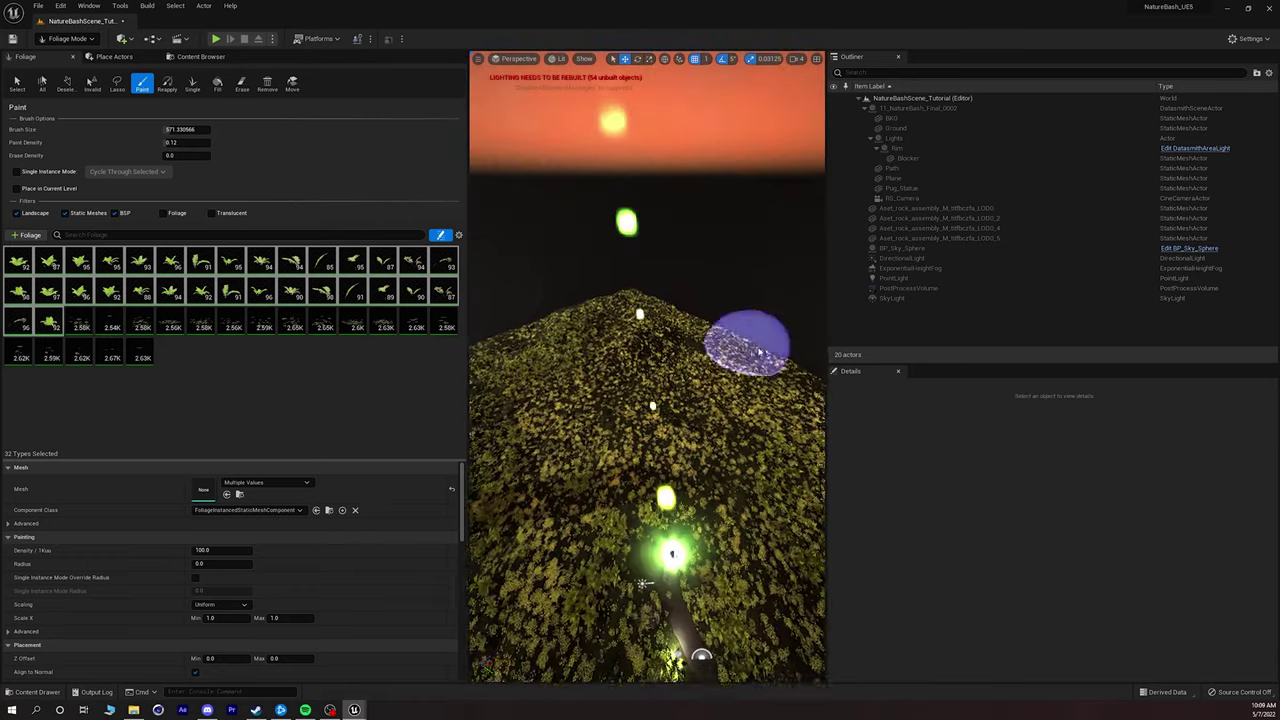
mouse_move(638, 324)
mouse_down()
mouse_move(614, 350)
mouse_move(606, 312)
mouse_up()
mouse_move(604, 312)
right_down()
mouse_move(615, 420)
mouse_move(626, 383)
right_up()
drag(626, 383, 620, 342)
mouse_move(626, 342)
right_down()
mouse_move(696, 338)
mouse_move(650, 312)
mouse_move(600, 334)
mouse_move(600, 310)
right_up()
click(696, 338)
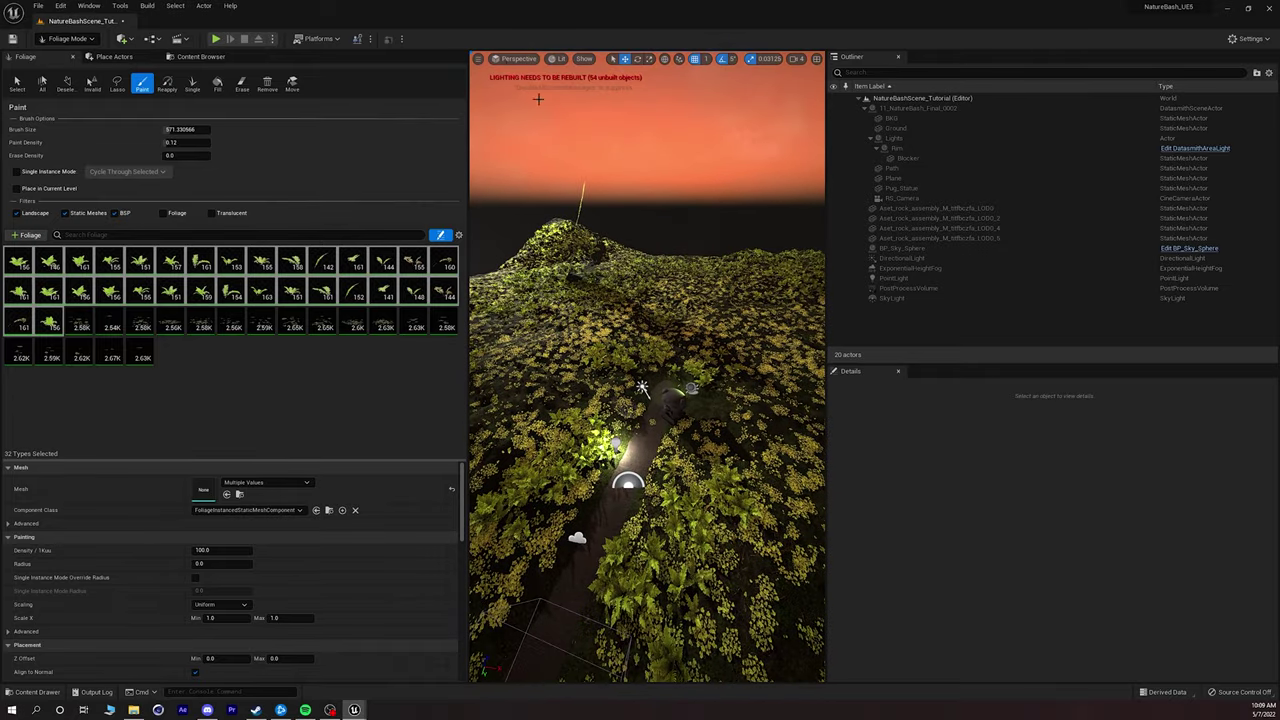
View the scene through RS_Camera and widen the viewport.
click(514, 59)
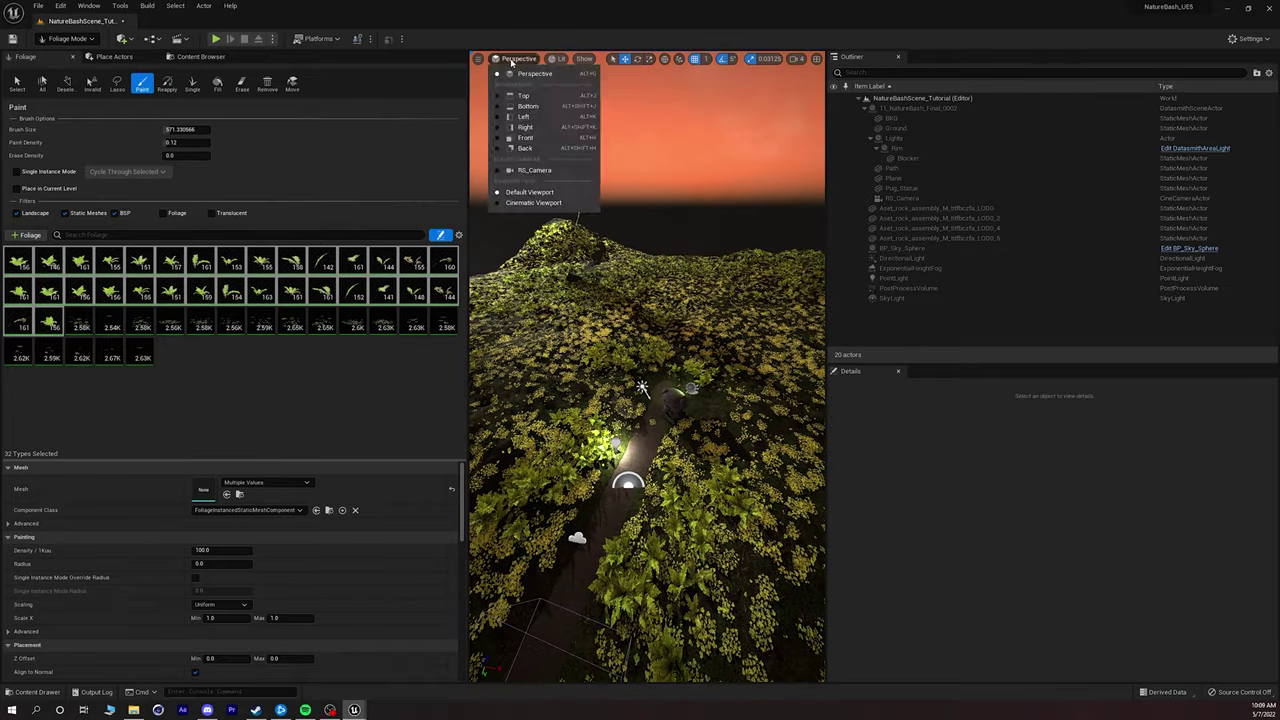
click(545, 176)
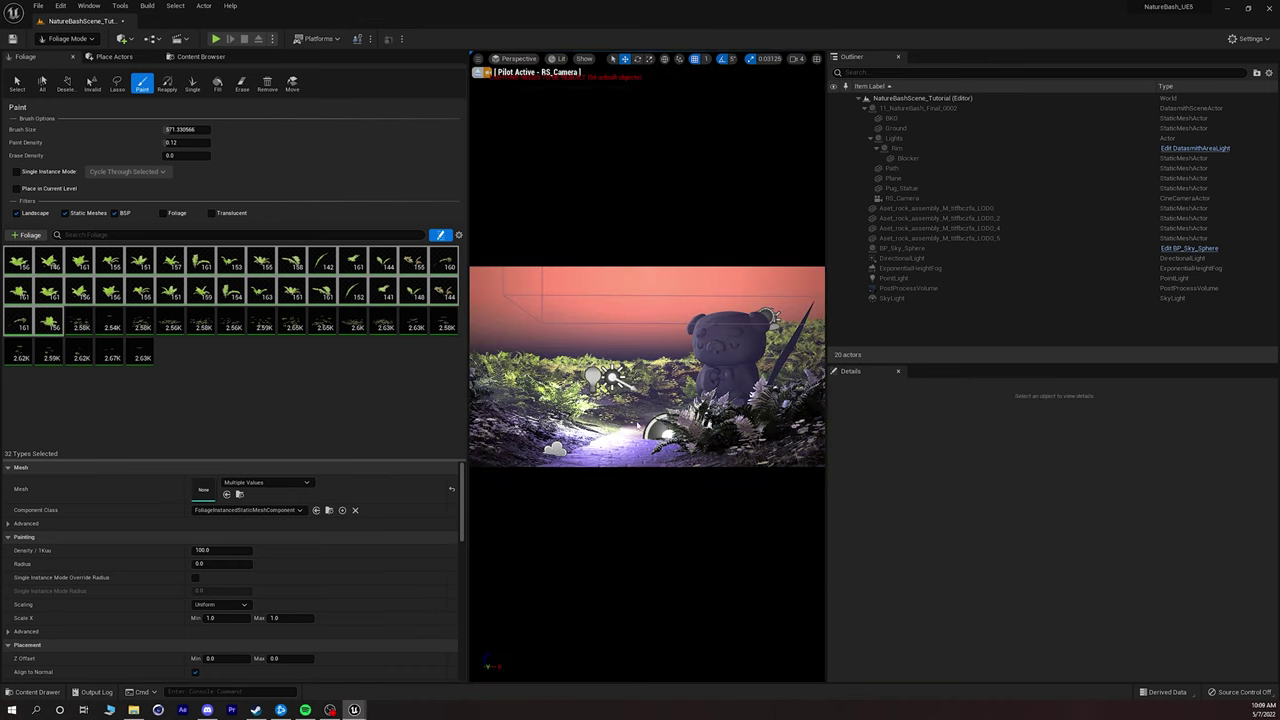
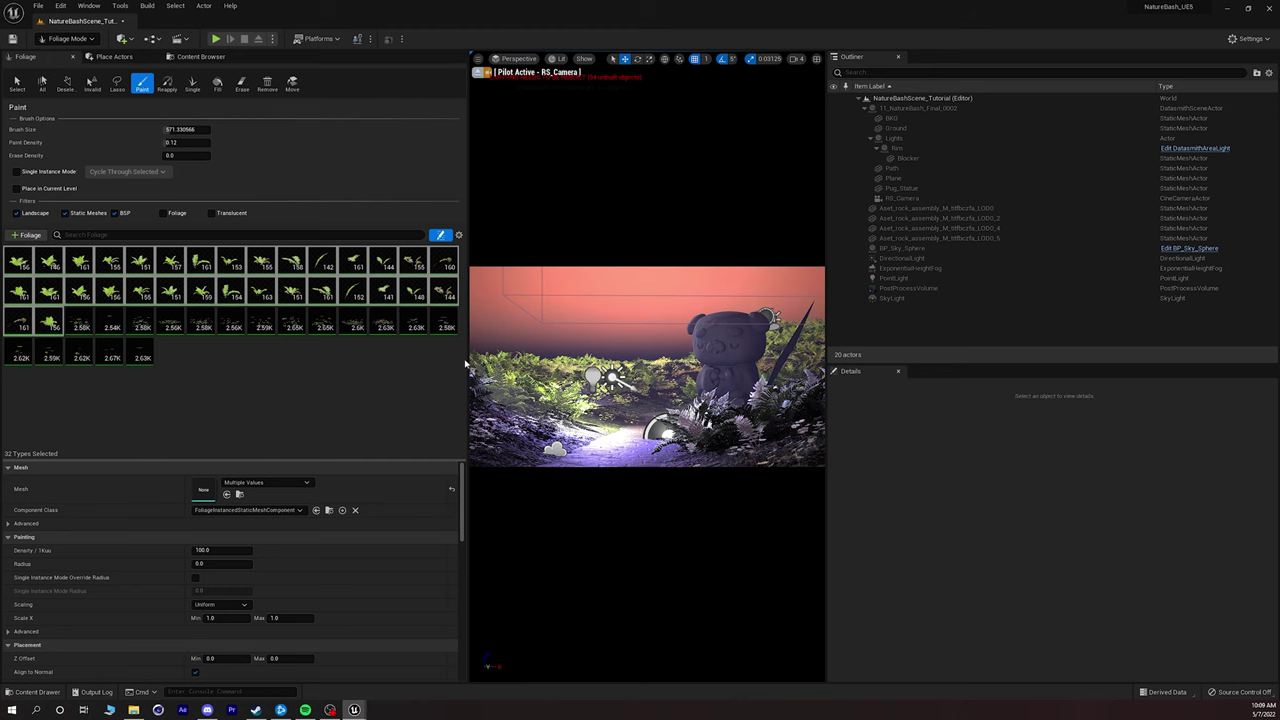
drag(466, 357, 370, 357)
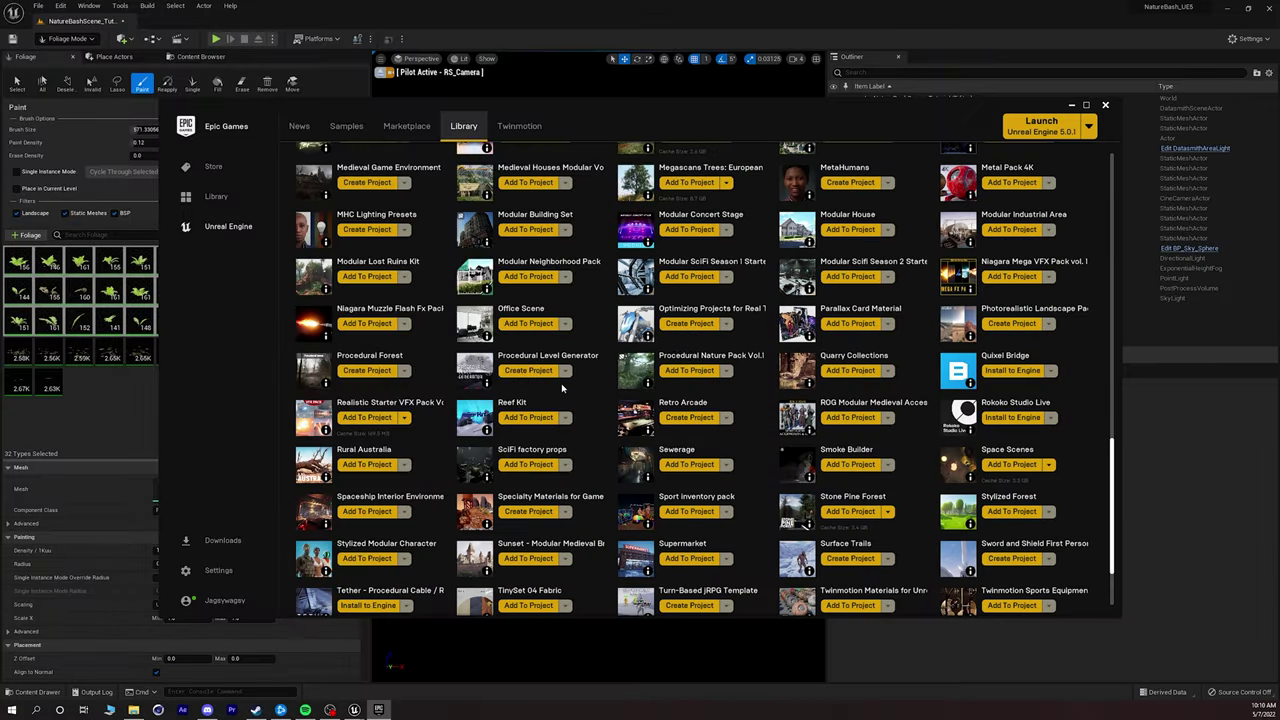
View the Stone Pine Forest asset pack's detail page in the Epic Games Launcher, then return to Unreal Editor.
click(832, 497)
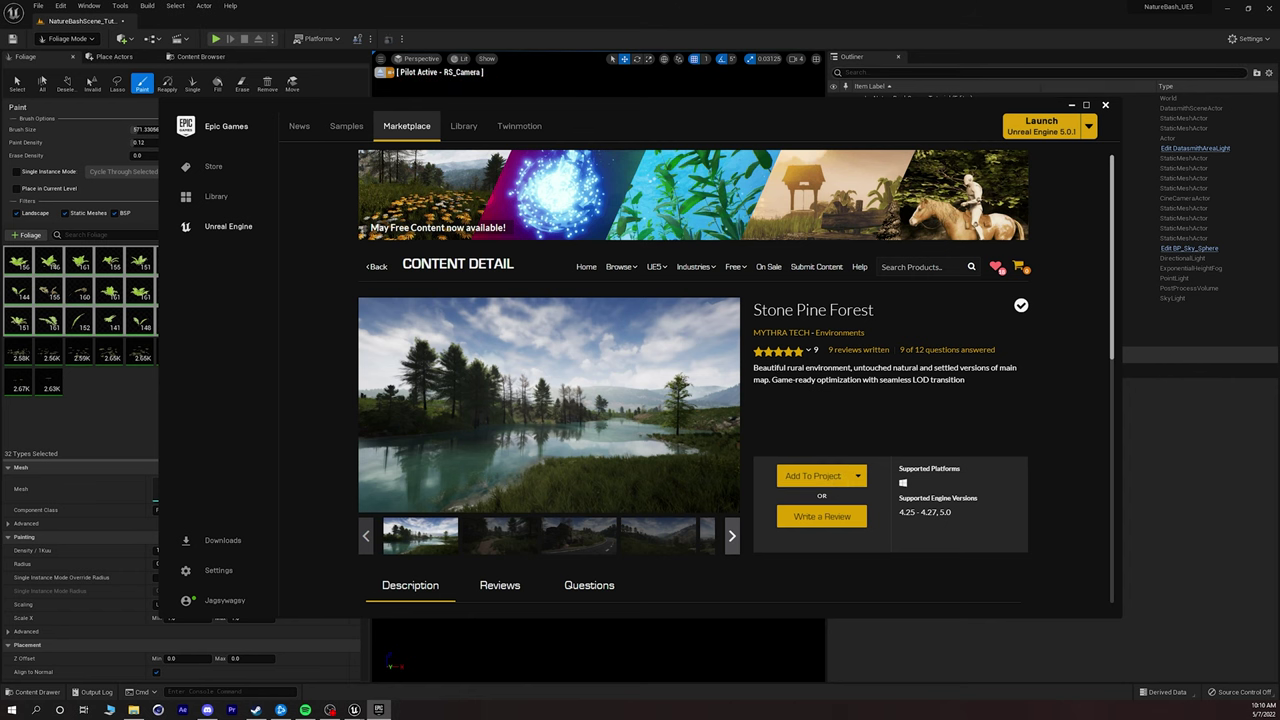
click(1071, 104)
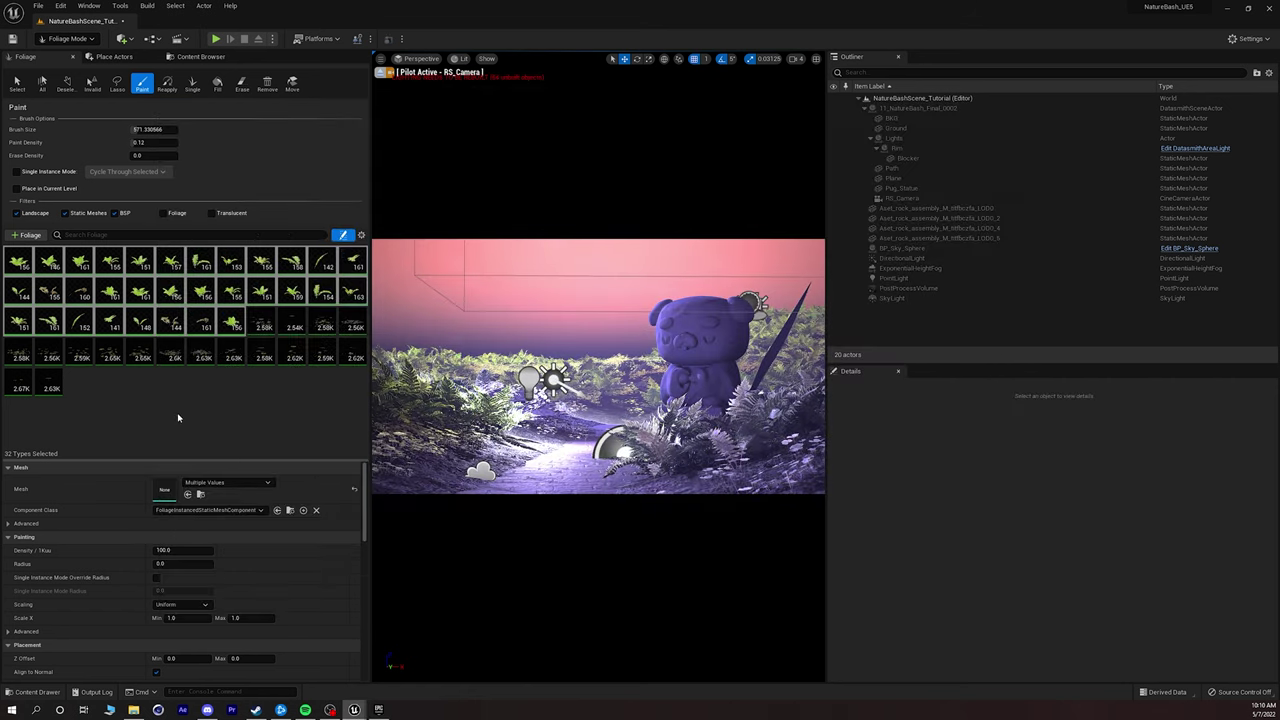
Browse the project content to the StonePines tree meshes inside the StonePineForest pack.
click(195, 57)
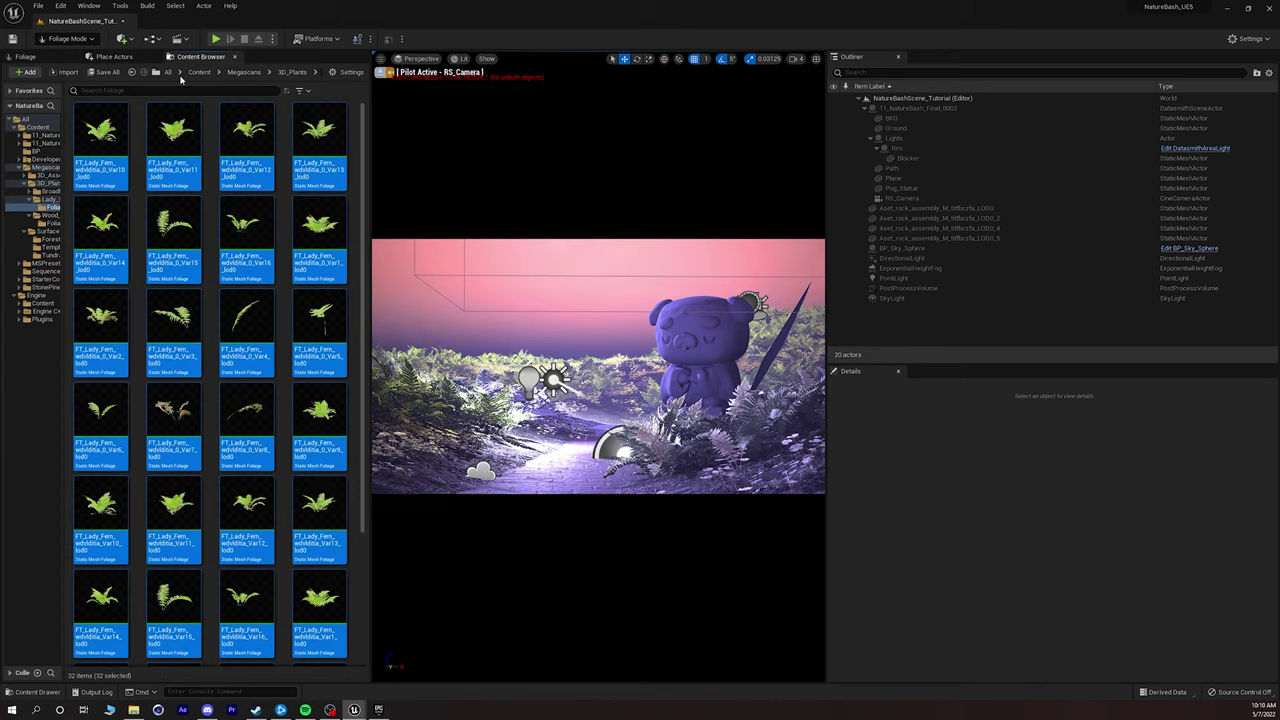
click(199, 72)
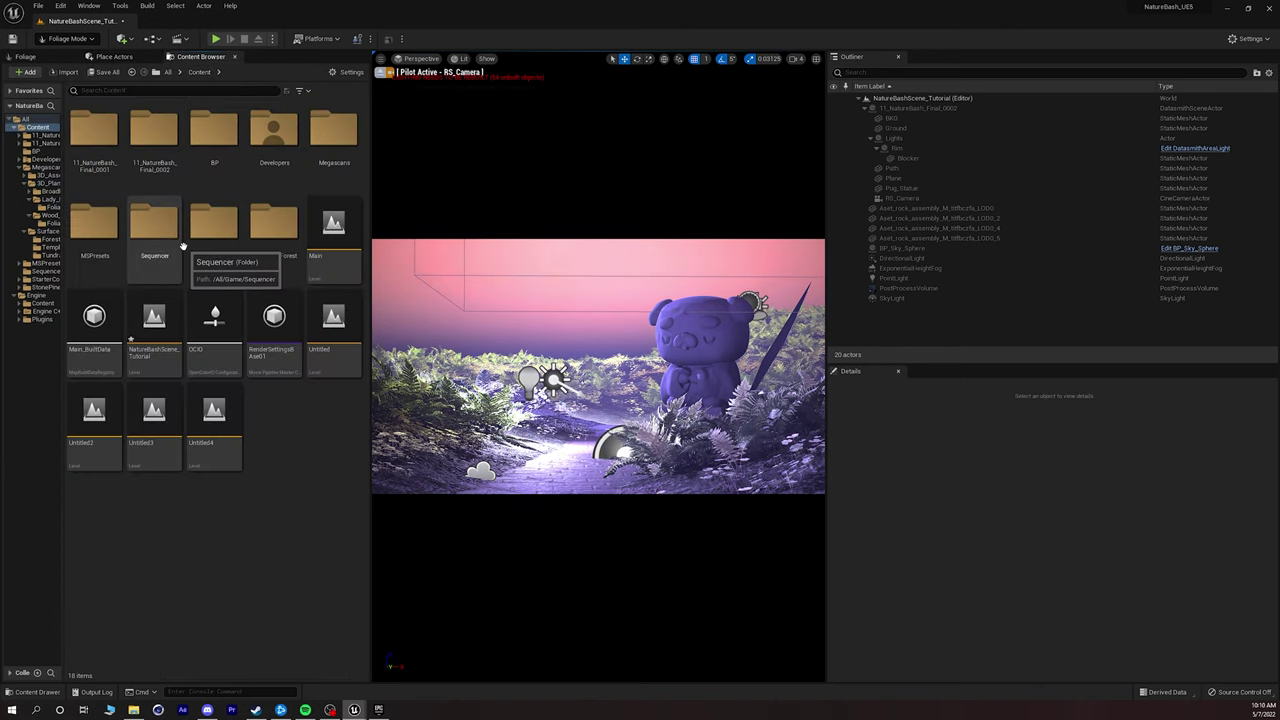
double_click(278, 228)
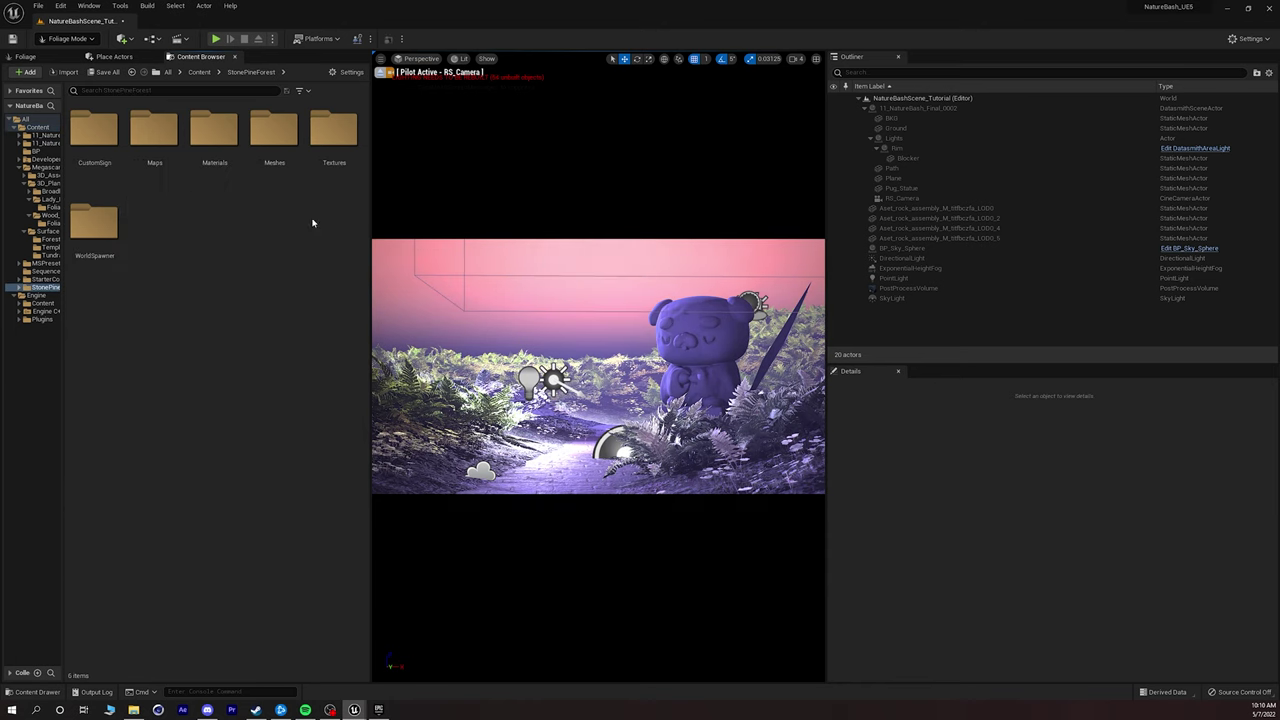
double_click(265, 142)
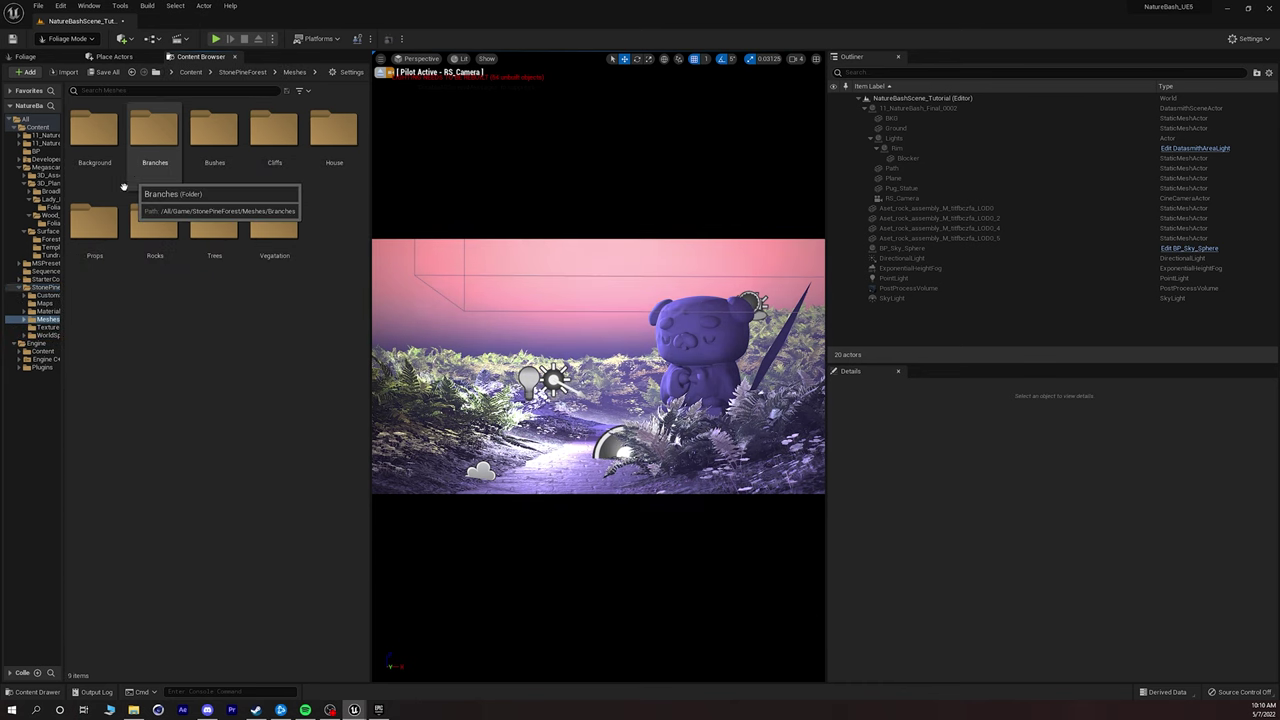
double_click(214, 225)
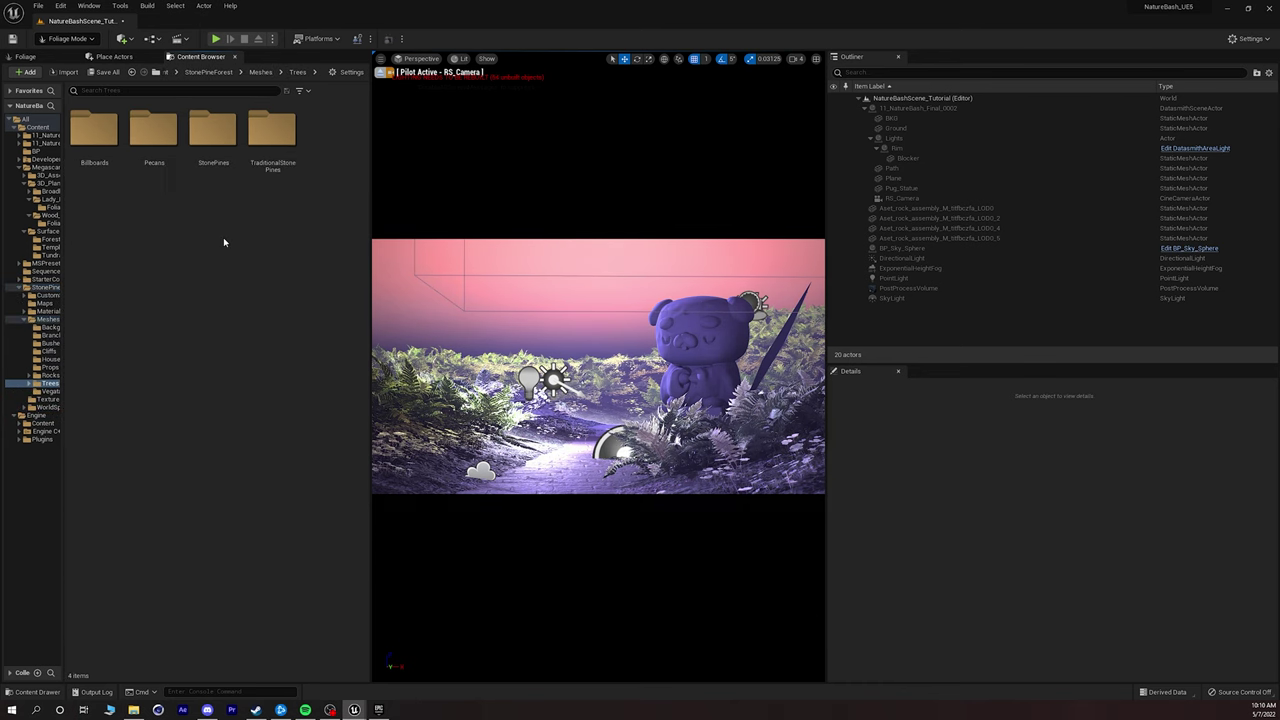
double_click(213, 140)
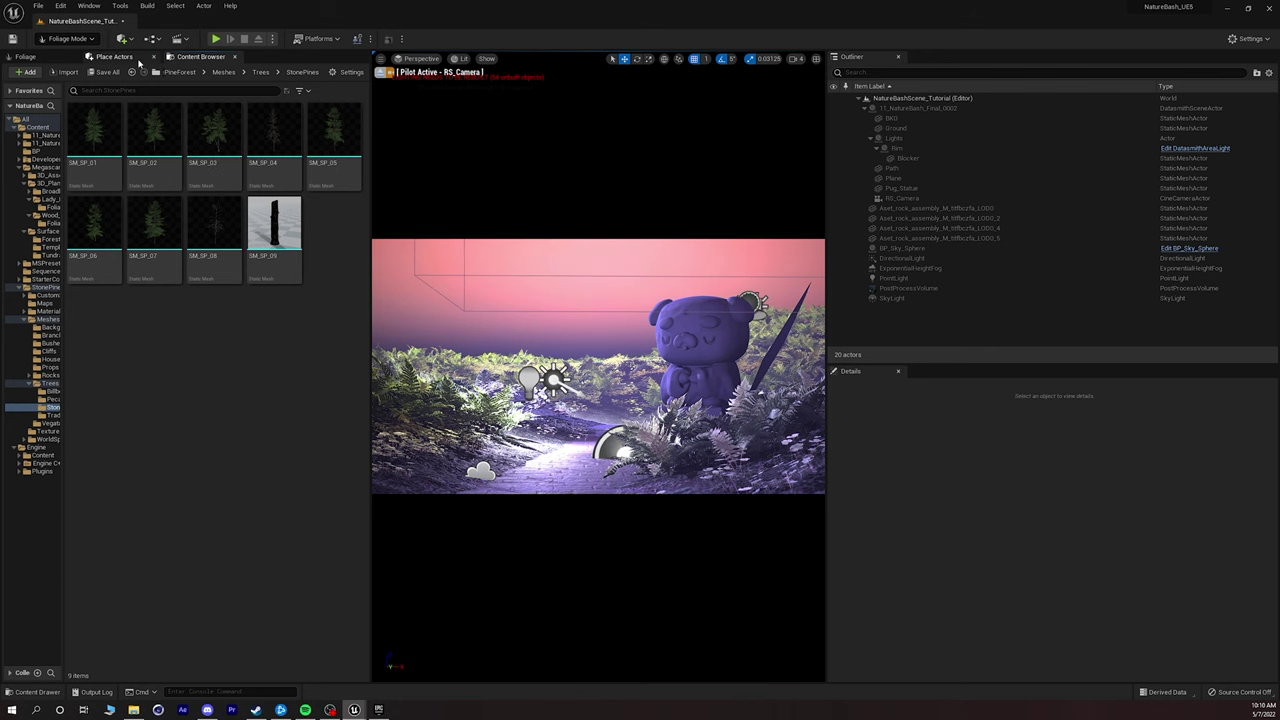
Switch from Foliage Mode to Select Mode and try to place the SM_SP_03 stone pine in the scene.
click(80, 39)
click(67, 56)
drag(214, 135, 503, 297)
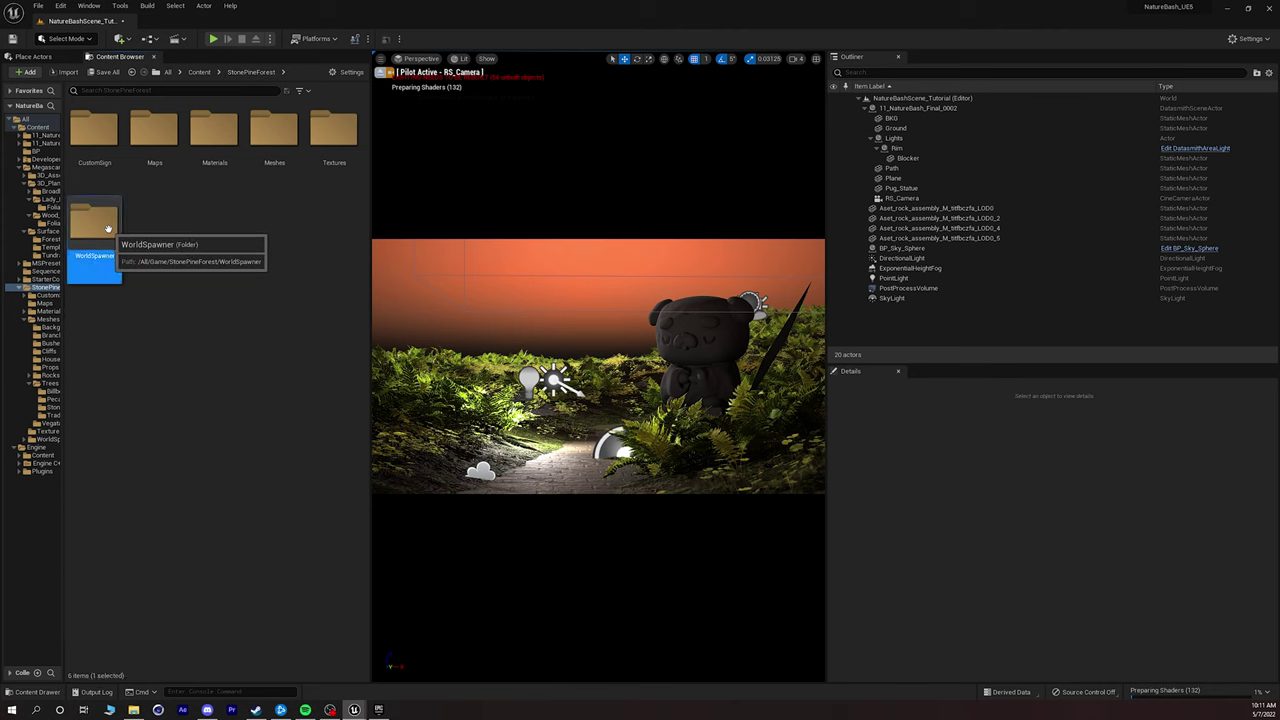
Open the WorldSpawner folder of the StonePineForest pack.
double_click(108, 229)
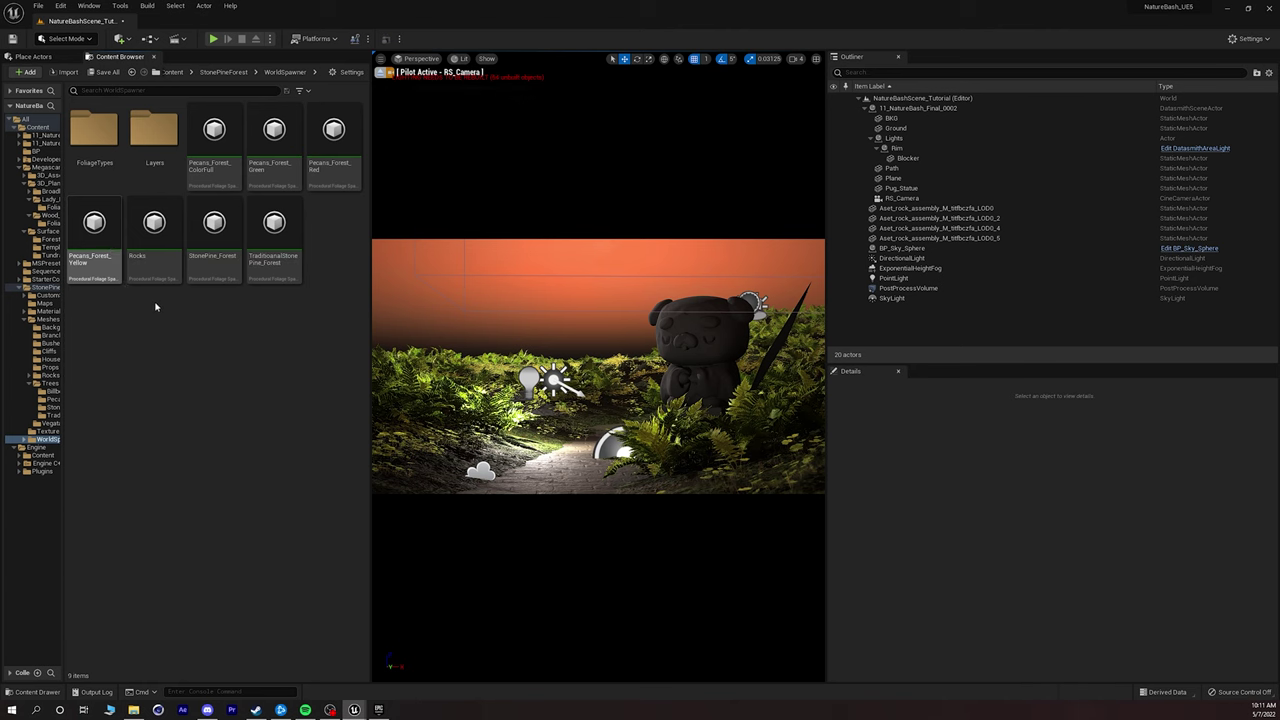
Open the FoliageTypes folder and select all the SMF_Pecans, SMF_StonePine and SMF_TSP tree foliage assets, leaving out the rocks.
double_click(97, 134)
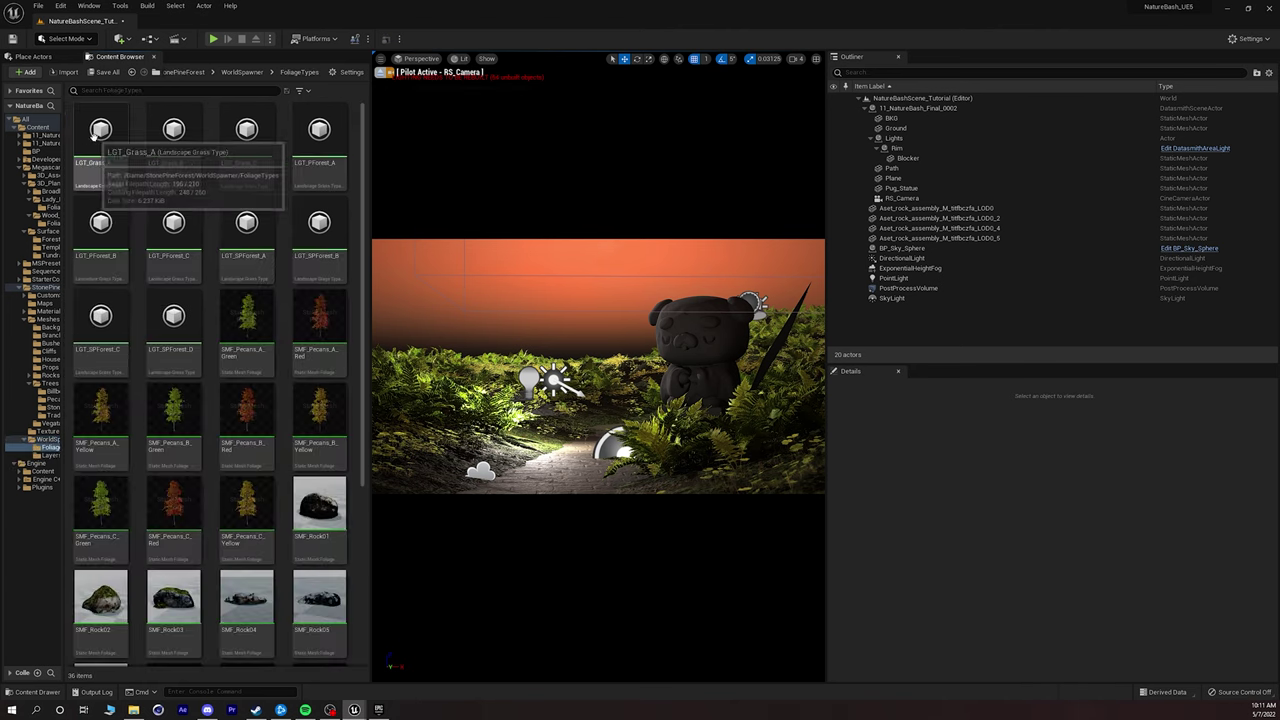
click(247, 370)
scroll(247, 380, down, 2)
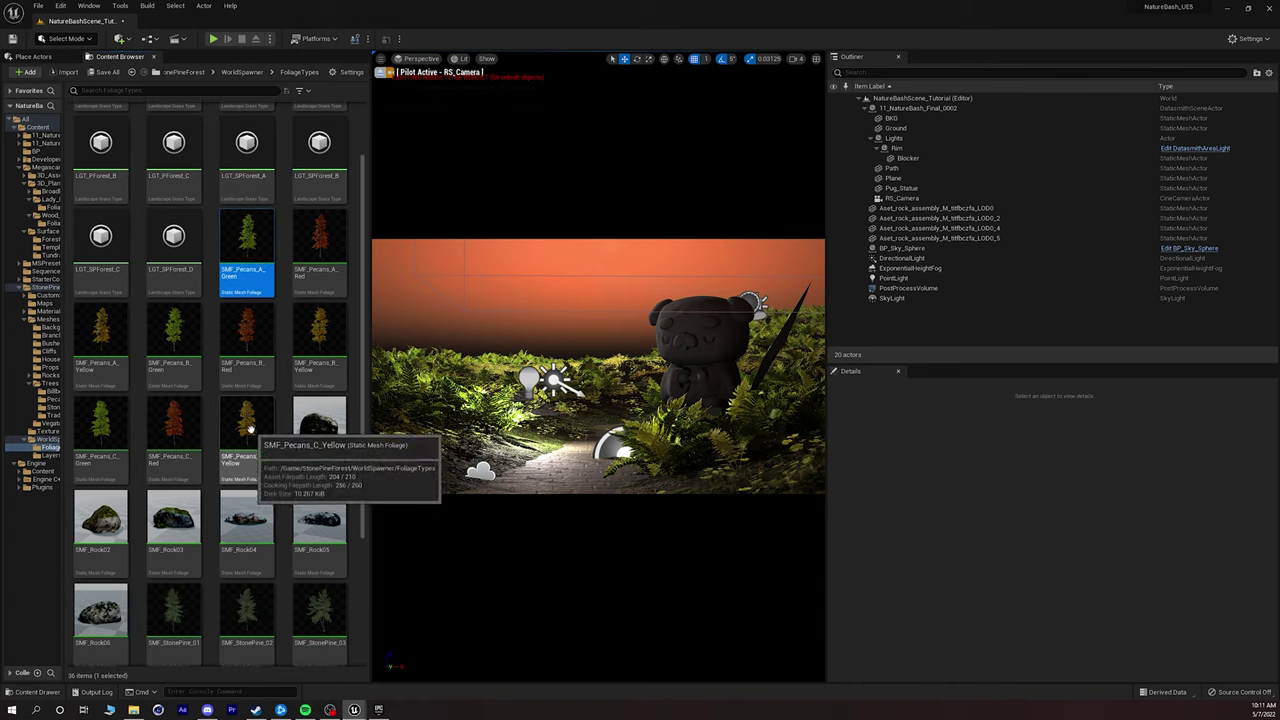
shift+click(250, 428)
scroll(245, 420, down, 2)
ctrl+click(174, 525)
ctrl+click(247, 525)
ctrl+click(320, 525)
ctrl+click(101, 615)
ctrl+click(174, 612)
ctrl+click(320, 612)
ctrl+click(247, 612)
scroll(256, 590, down, 1)
scroll(256, 583, down, 1)
ctrl+click(101, 610)
ctrl+click(174, 605)
ctrl+click(247, 602)
ctrl+click(316, 598)
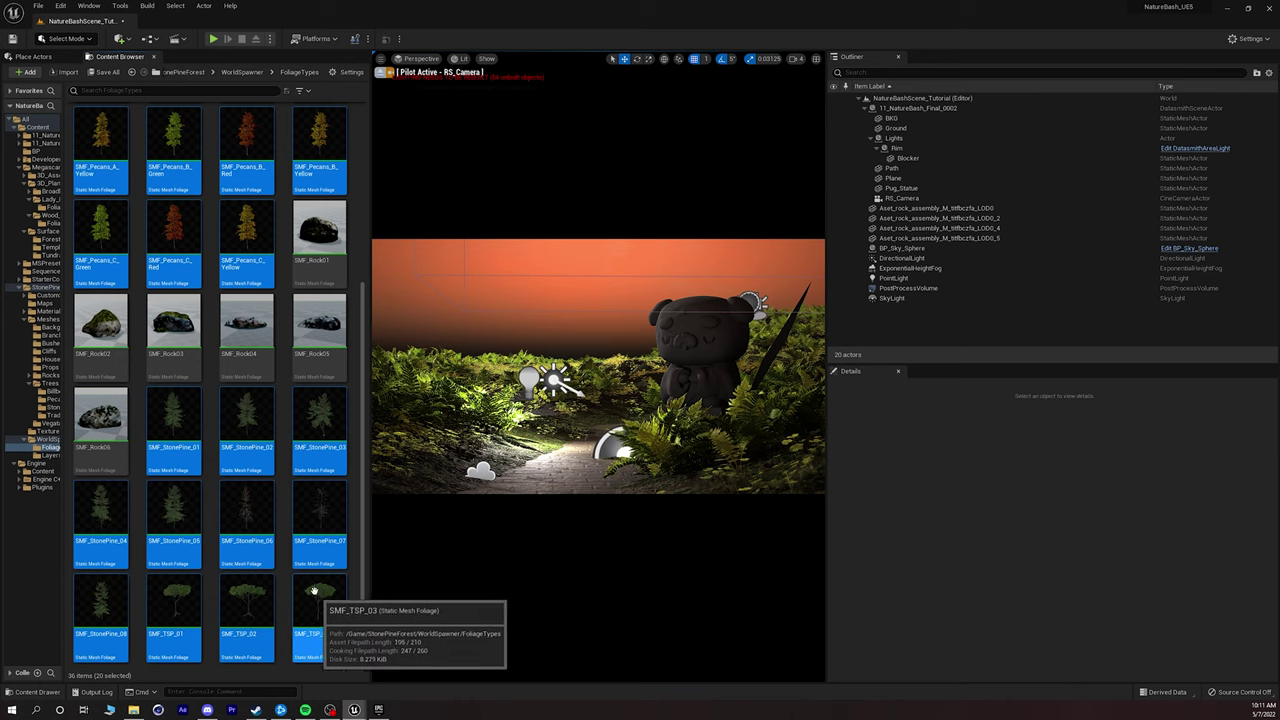
scroll(240, 490, up, 3)
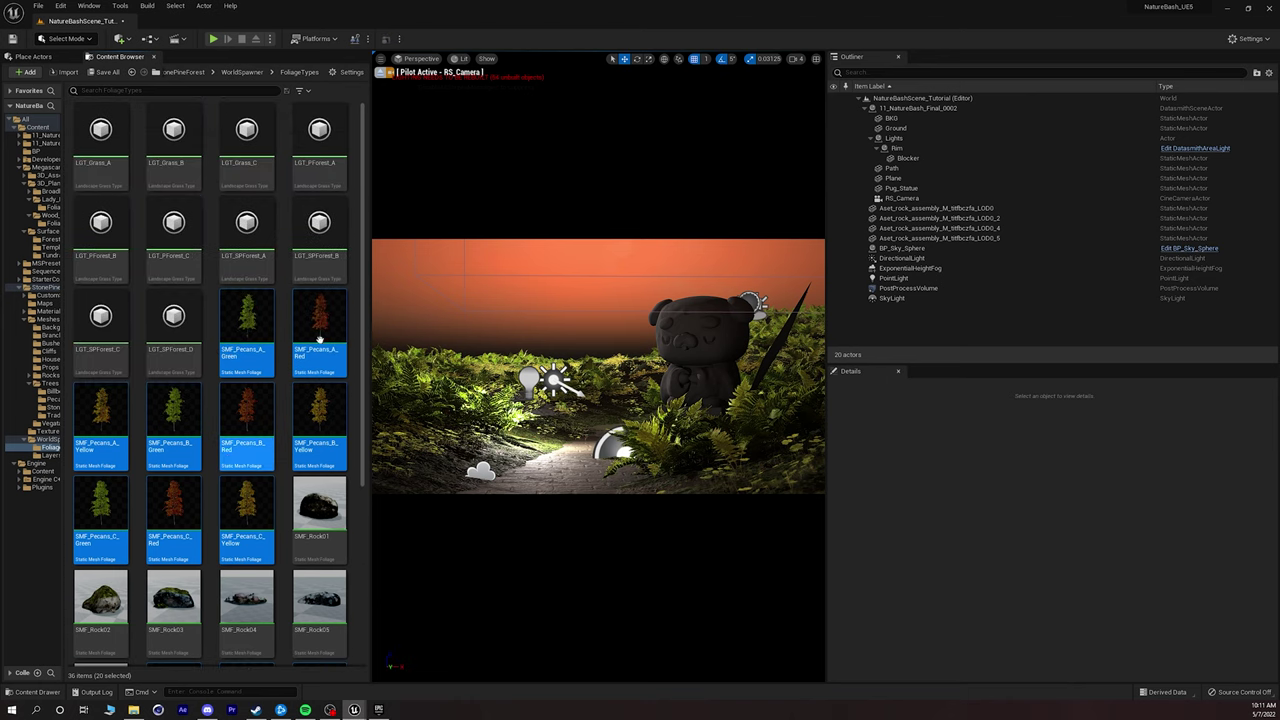
Switch to Foliage mode and add the selected tree foliage assets to the foliage palette.
click(80, 40)
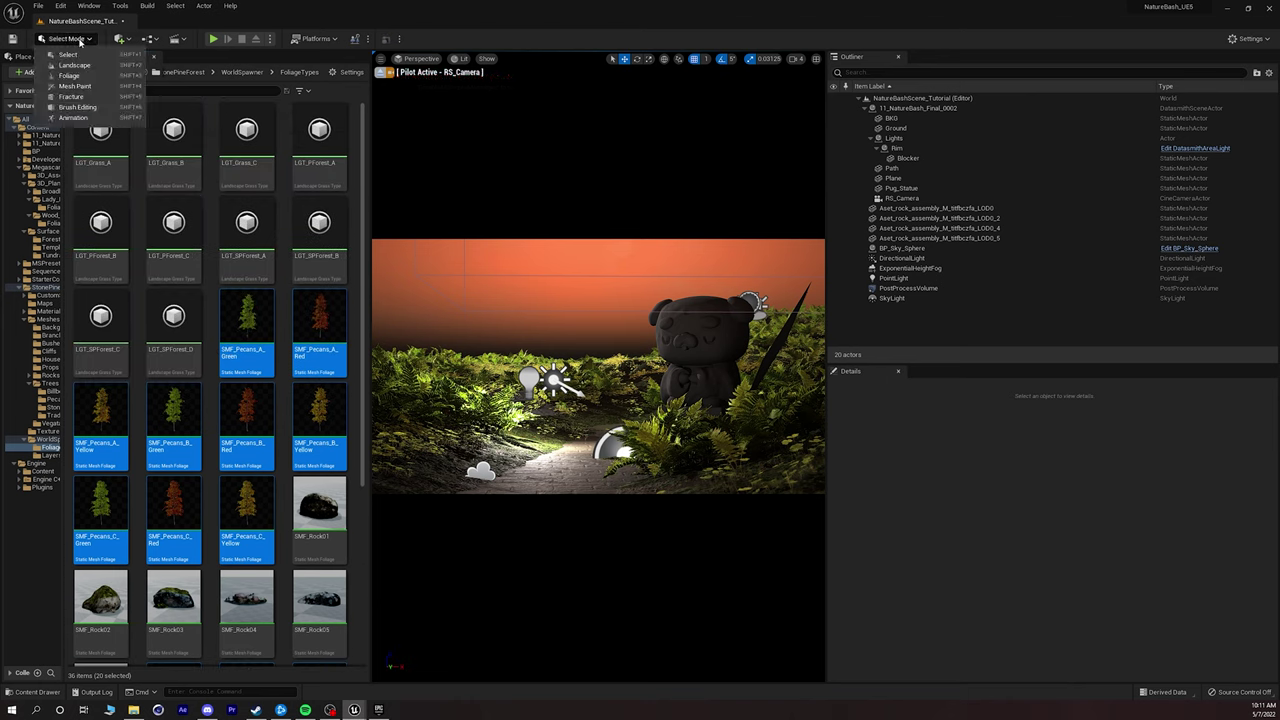
click(68, 75)
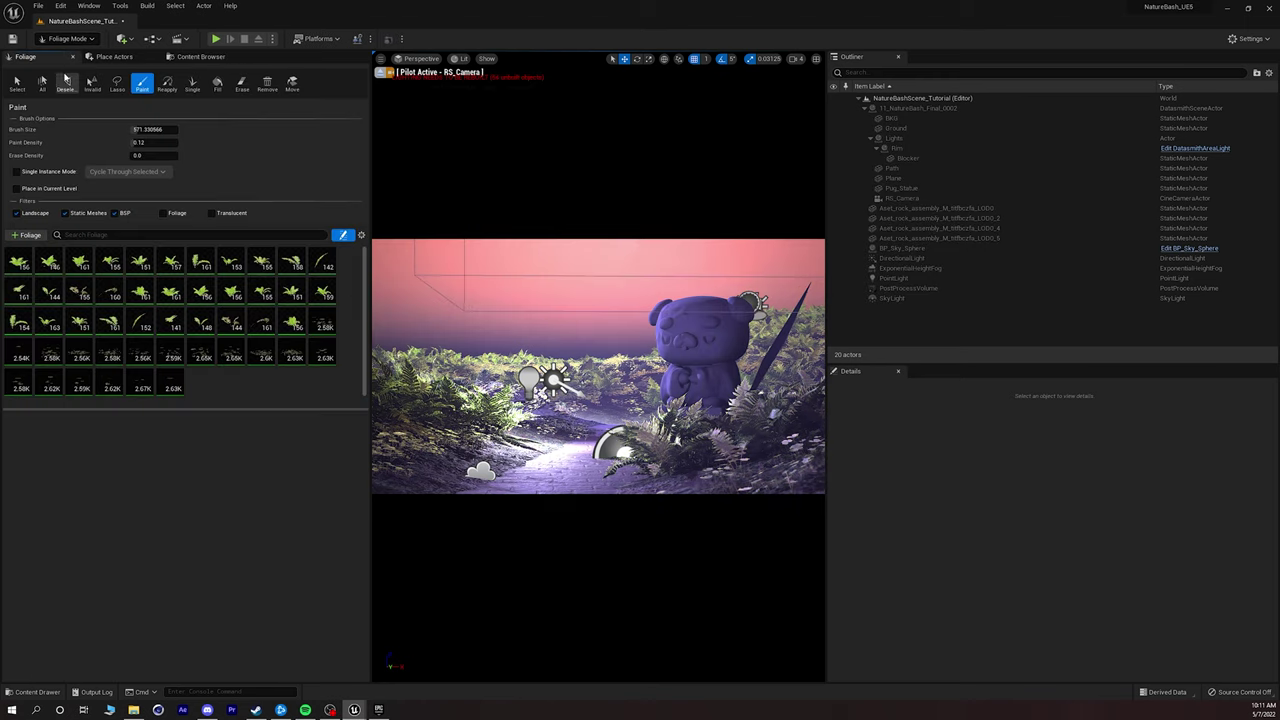
click(185, 58)
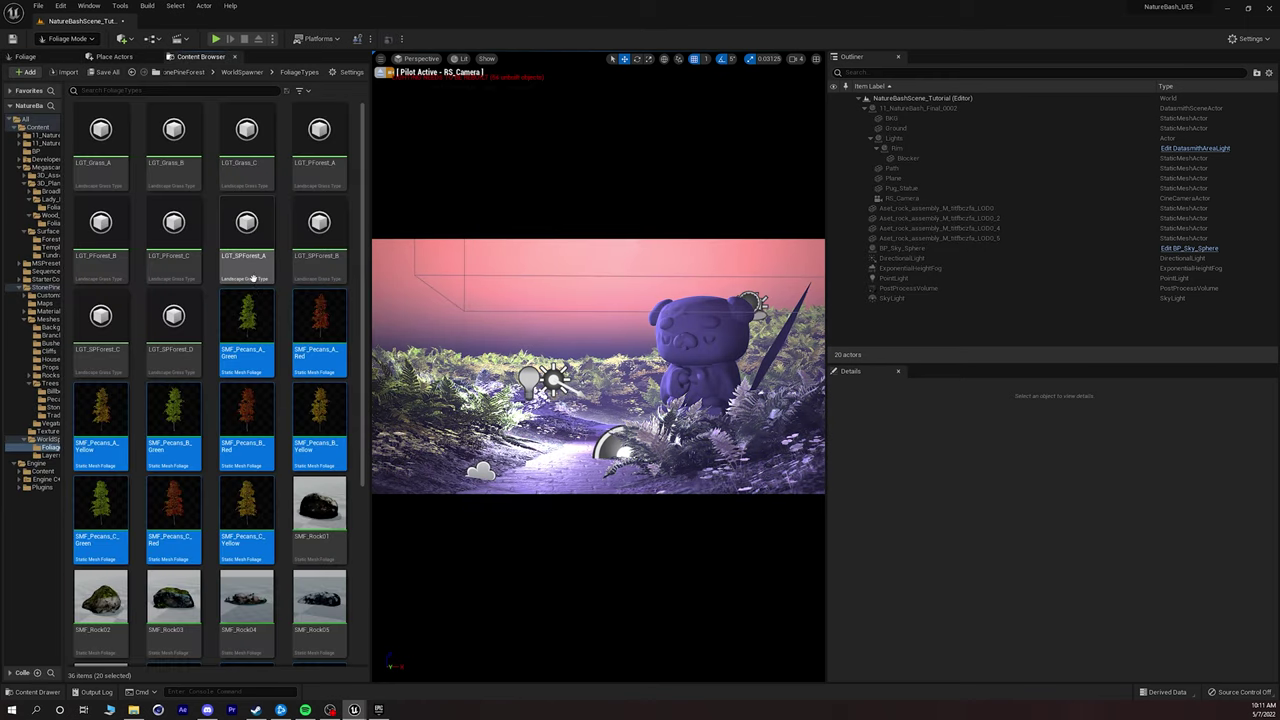
drag(251, 334, 181, 339)
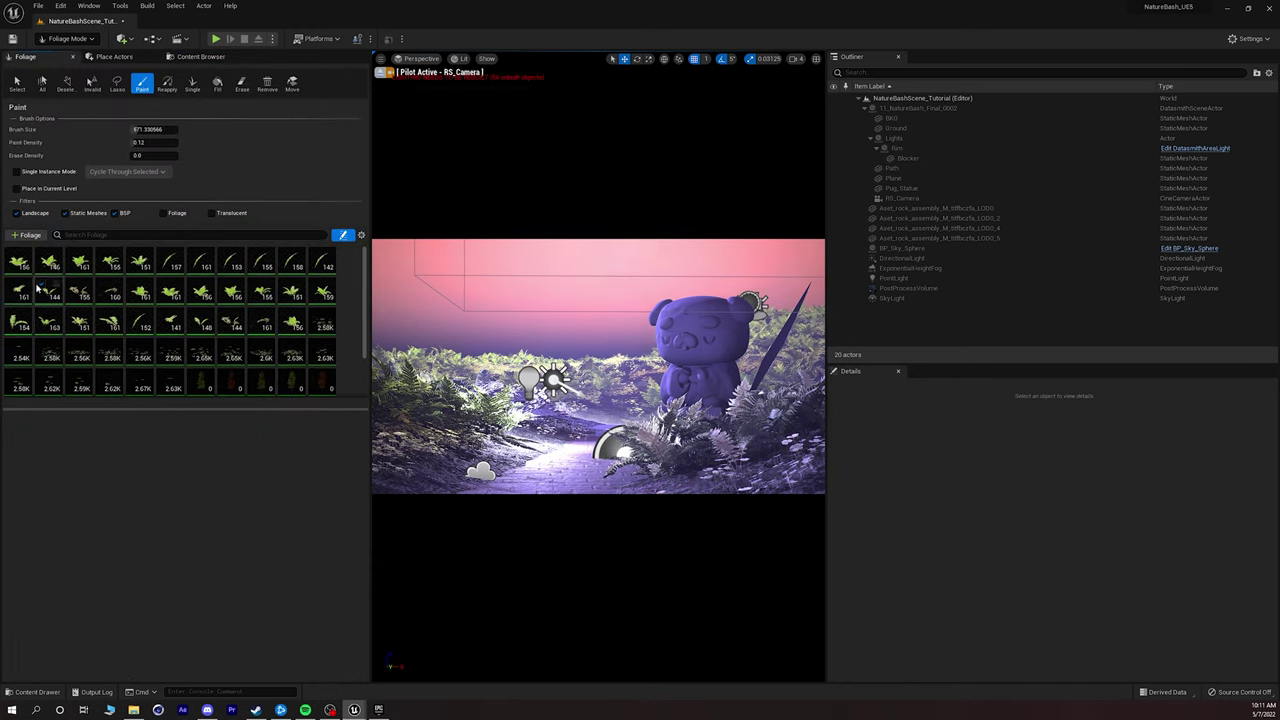
Deactivate the fern foliage types at the start of the palette so the brush excludes them.
click(20, 262)
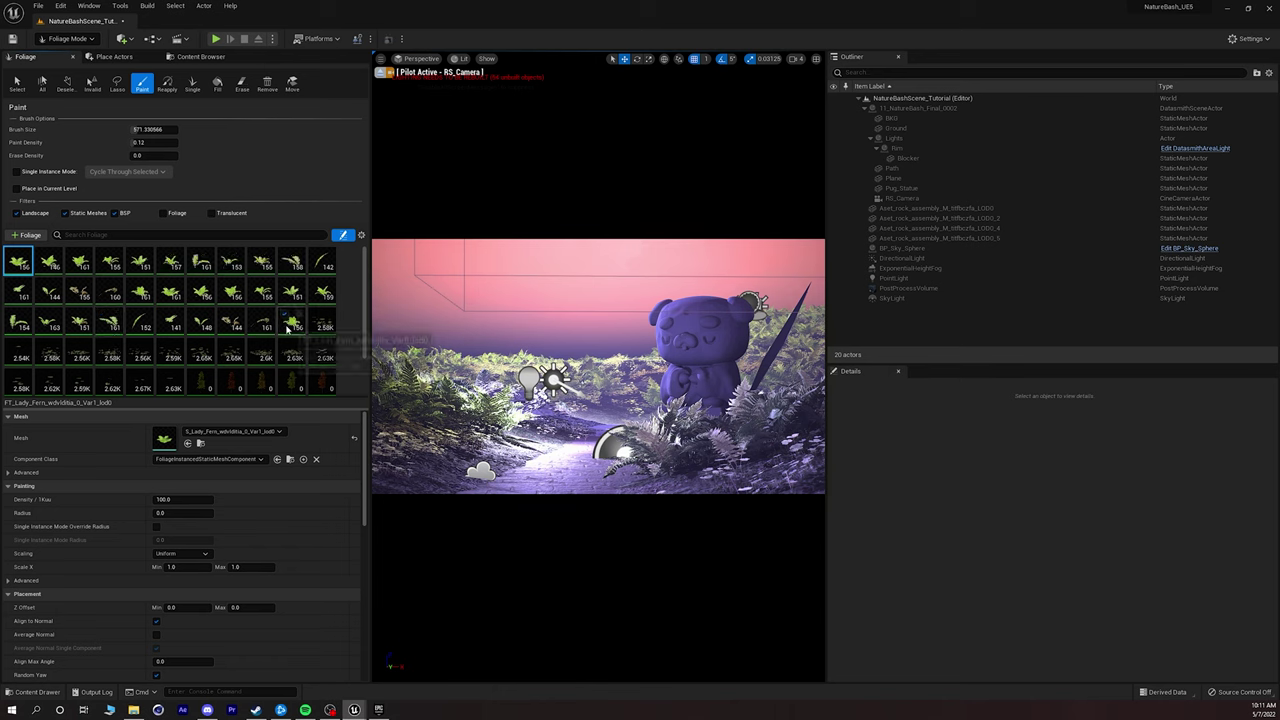
shift+click(288, 325)
right_click(288, 328)
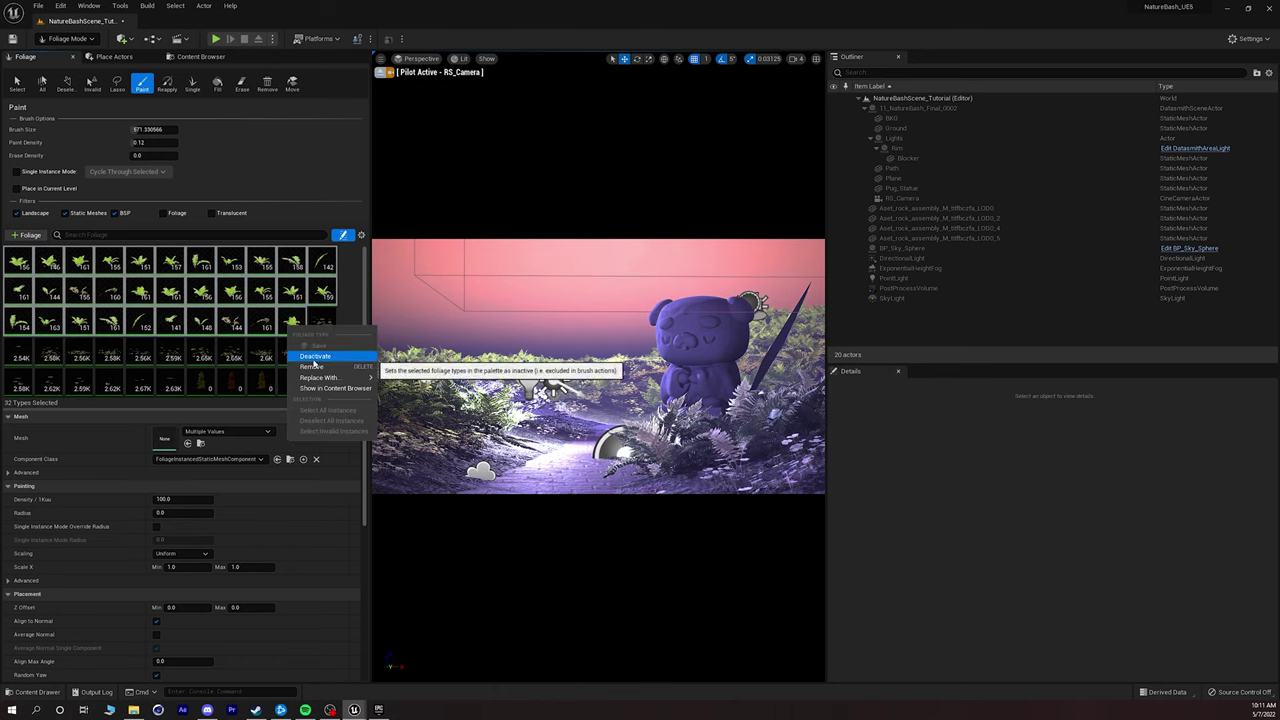
click(312, 357)
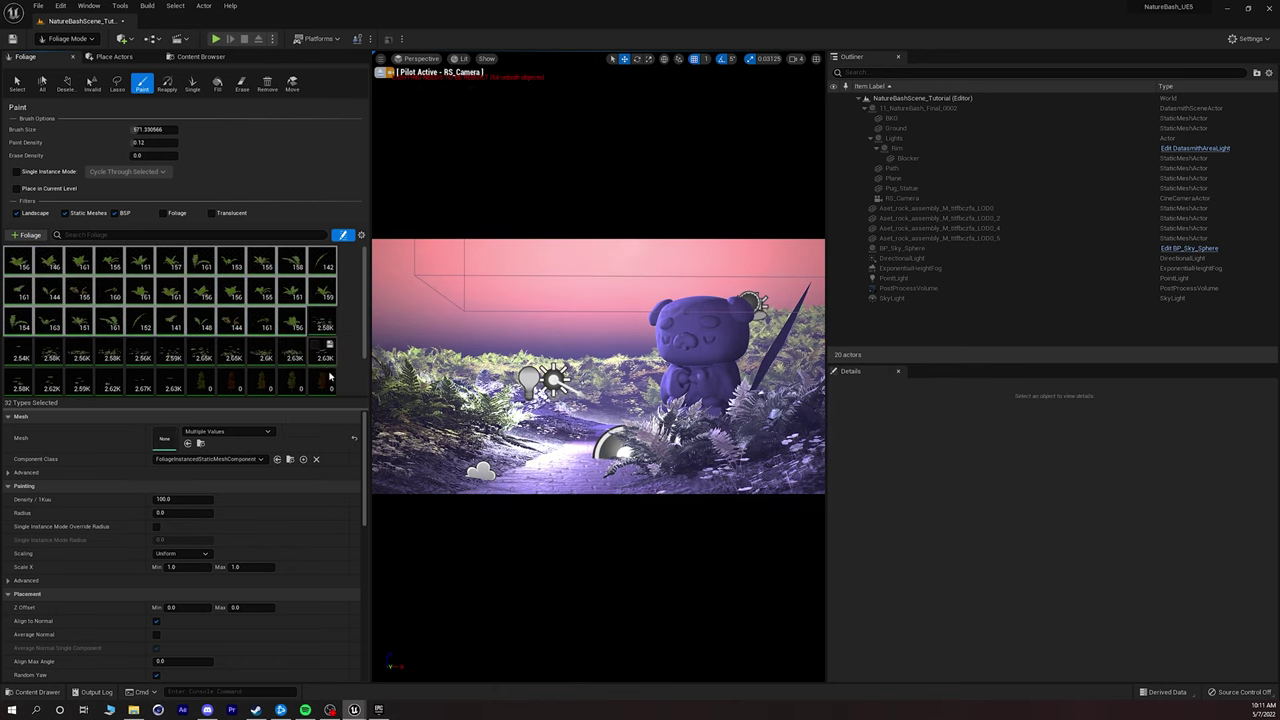
Activate the pecan and stone pine foliage types, from SMF_Pecans_A_Green through the seventh stone pine.
click(211, 391)
scroll(205, 385, down, 2)
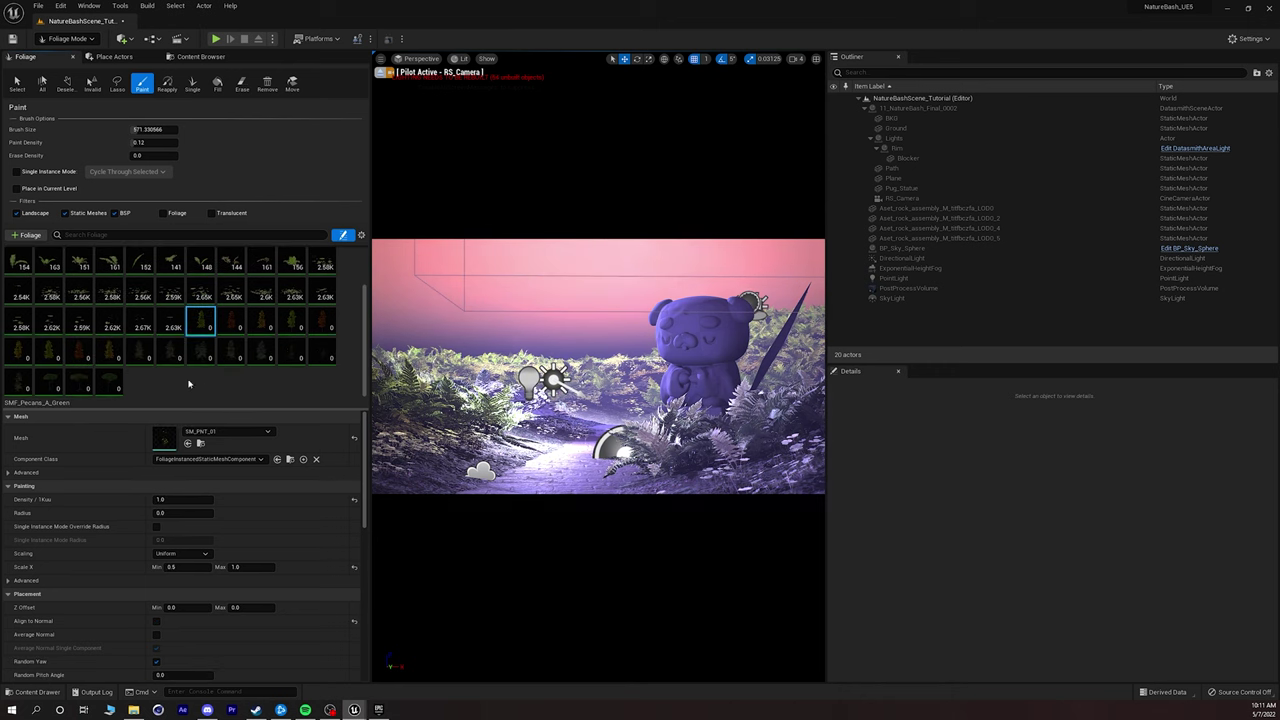
shift+click(322, 352)
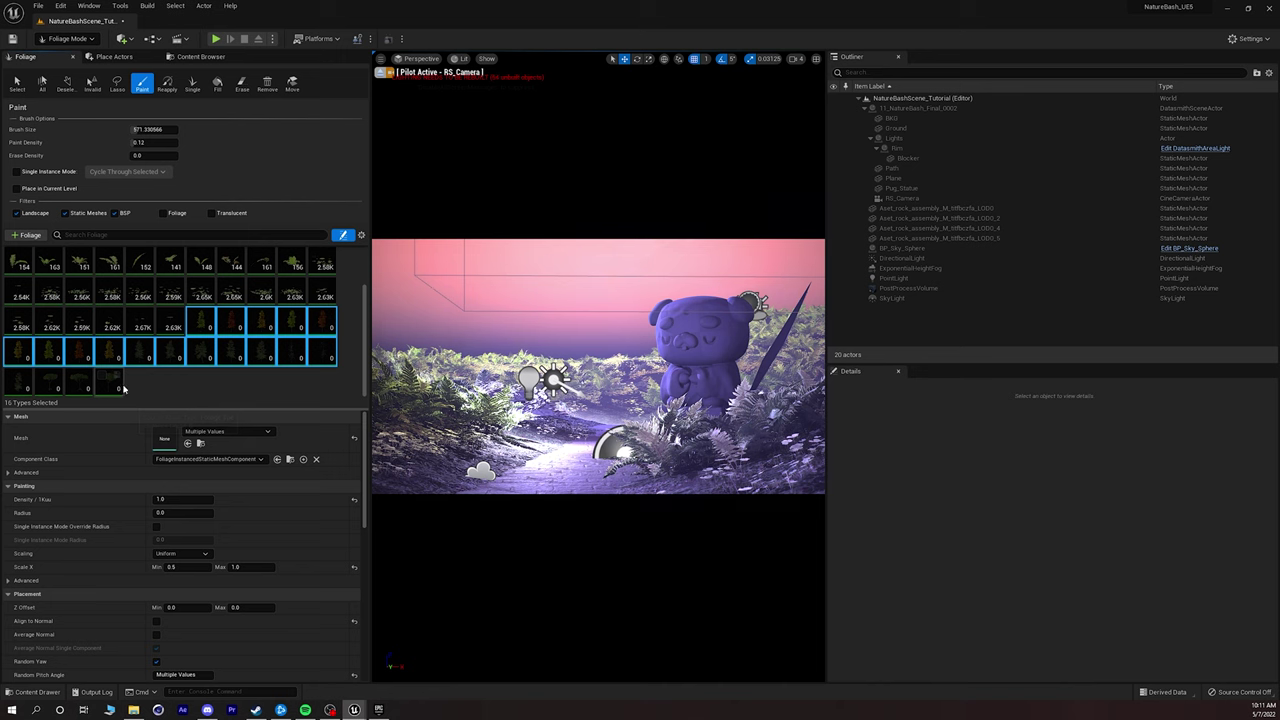
right_click(202, 357)
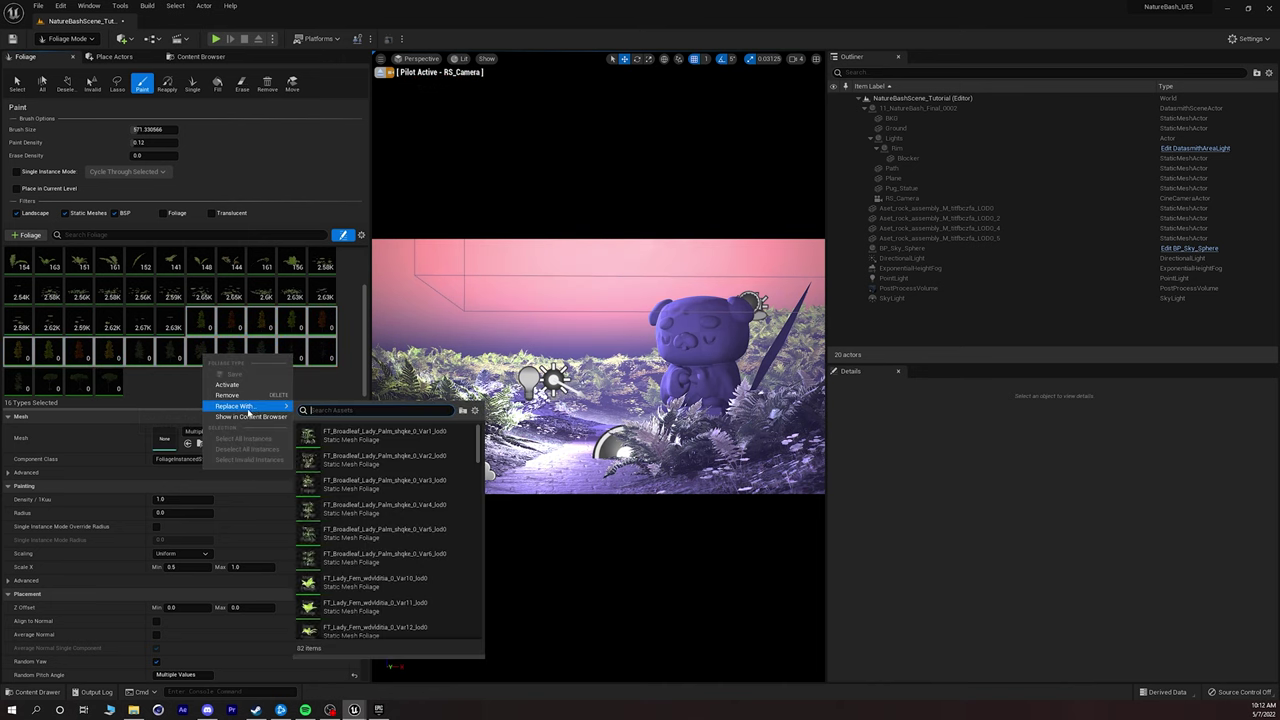
click(225, 384)
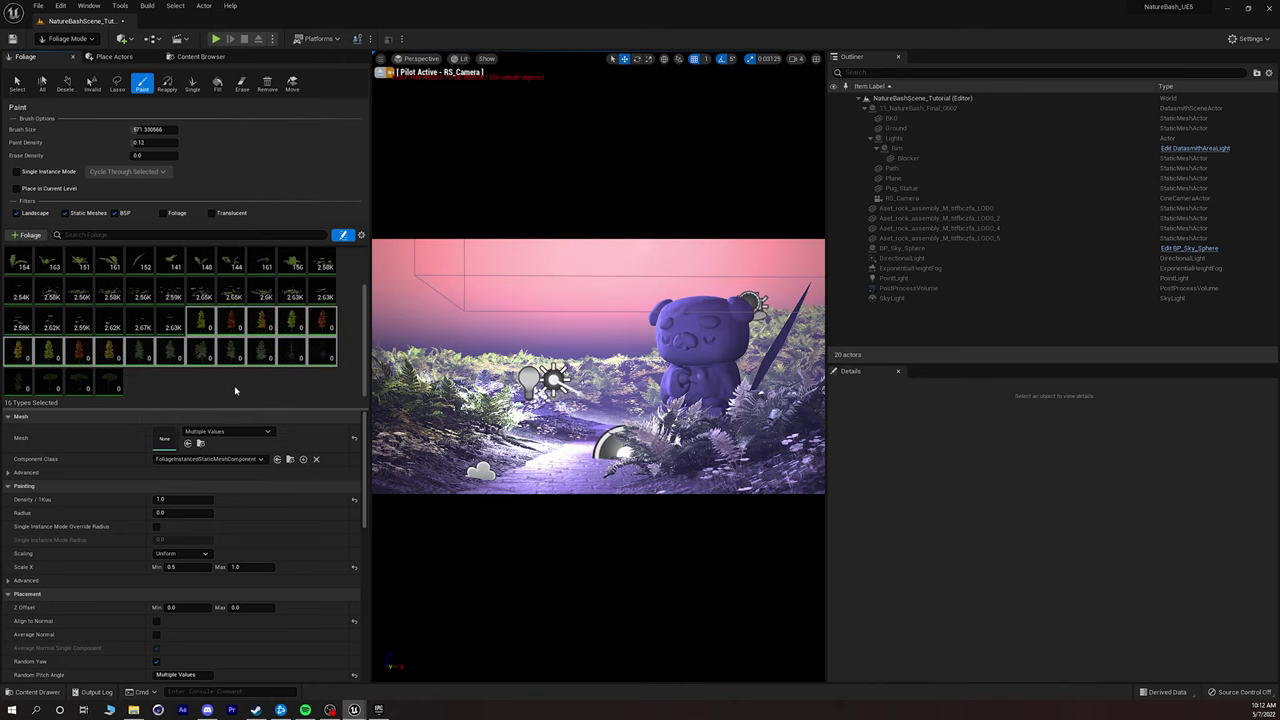
Set the Scale X range of the selected tree types to a minimum of 1.0 and a maximum of 2.0.
click(183, 568)
text(1)
key(Tab)
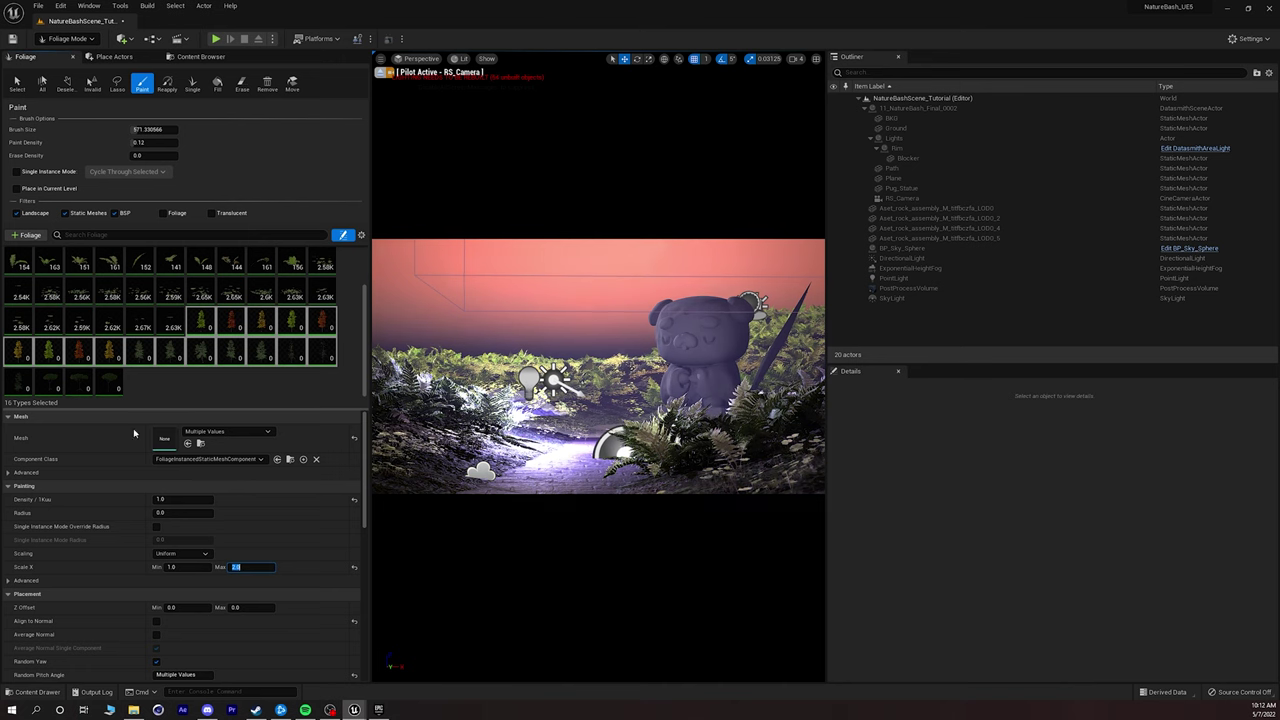
drag(172, 499, 117, 495)
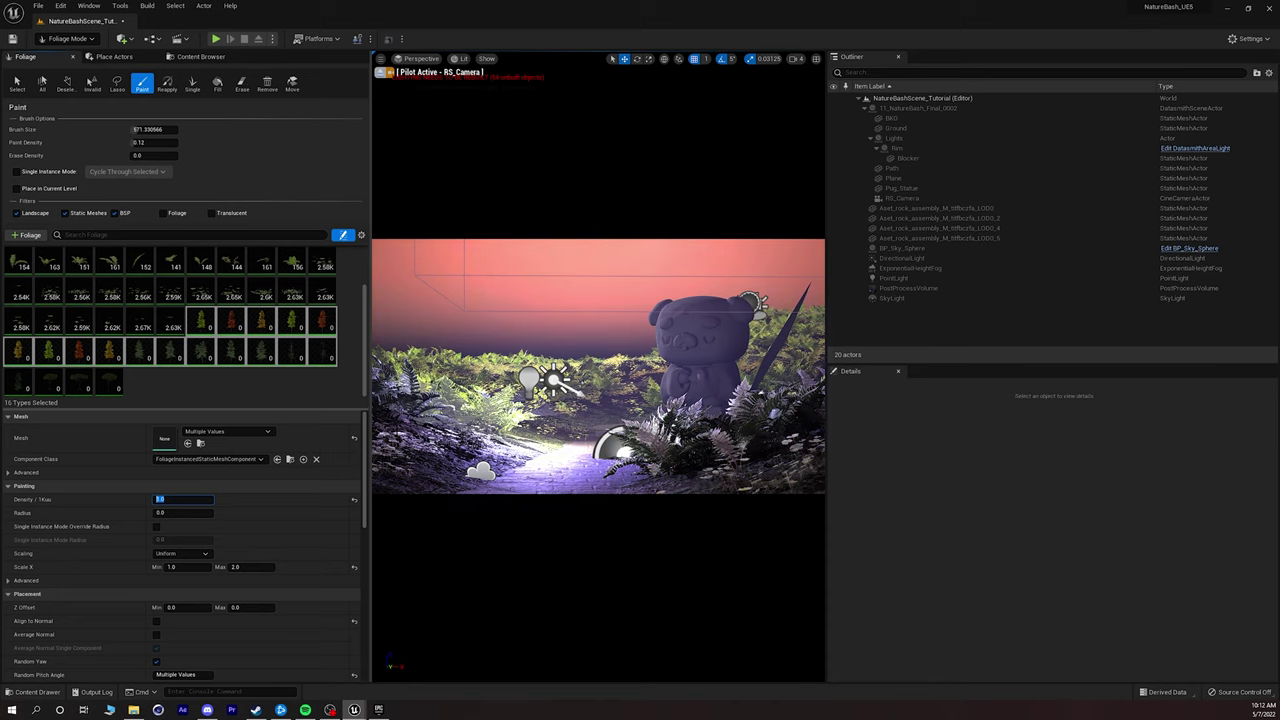
Stop piloting RS_Camera to get a free view above the terrain.
right_drag(452, 385, 302, 448)
mouse_move(598, 366)
right_down()
mouse_move(598, 420)
mouse_move(560, 450)
mouse_move(640, 450)
mouse_move(620, 530)
mouse_move(590, 520)
mouse_move(546, 350)
right_up()
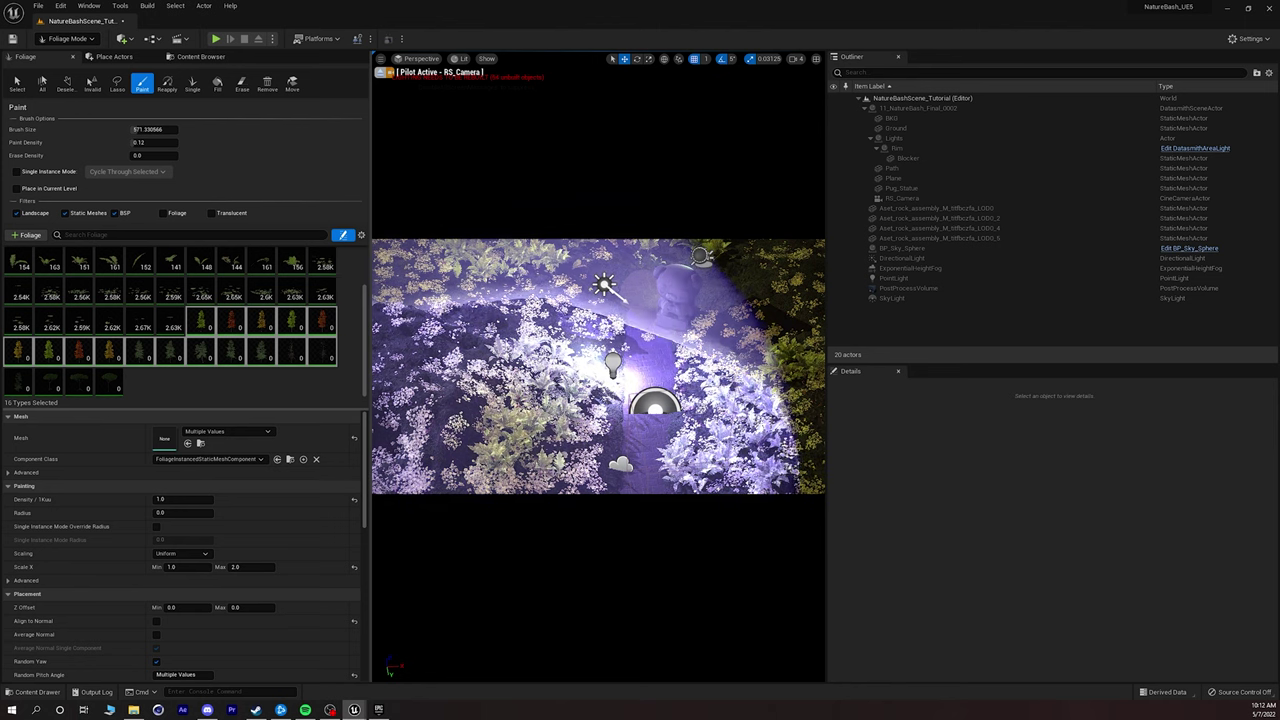
click(379, 73)
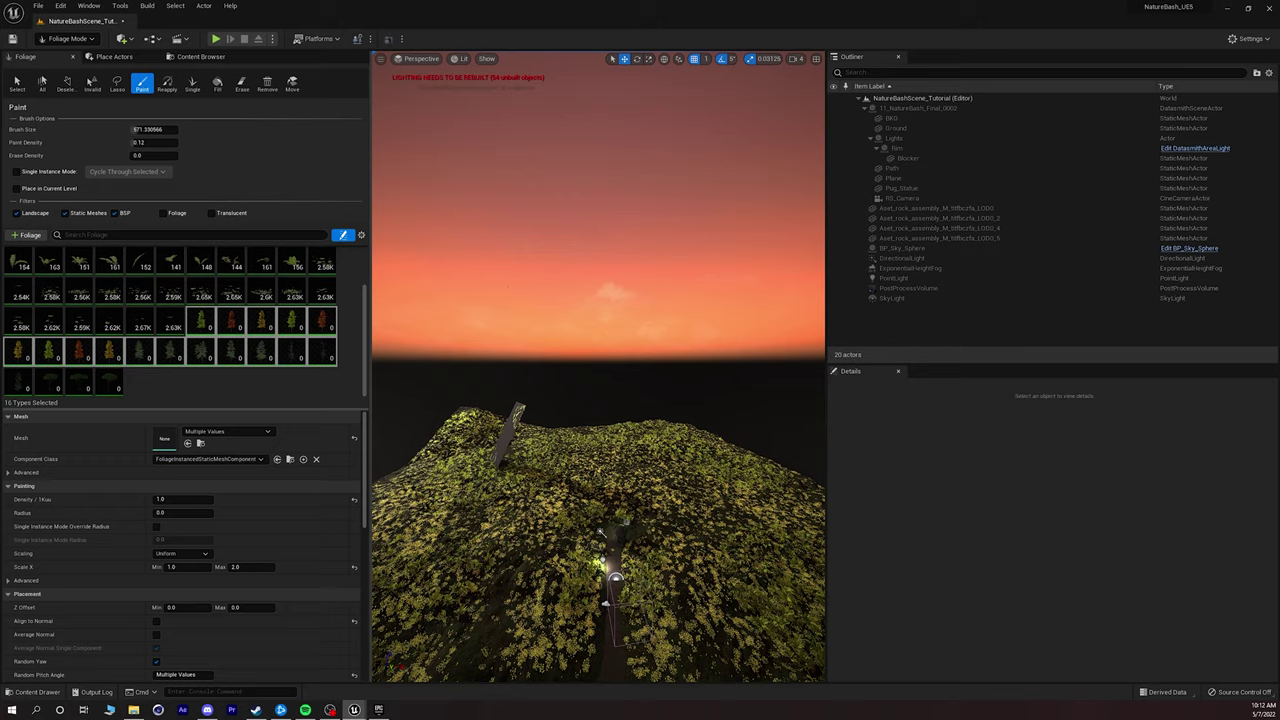
mouse_move(578, 388)
alt+mouse_down()
mouse_move(640, 388)
mouse_move(694, 442)
alt+mouse_up()
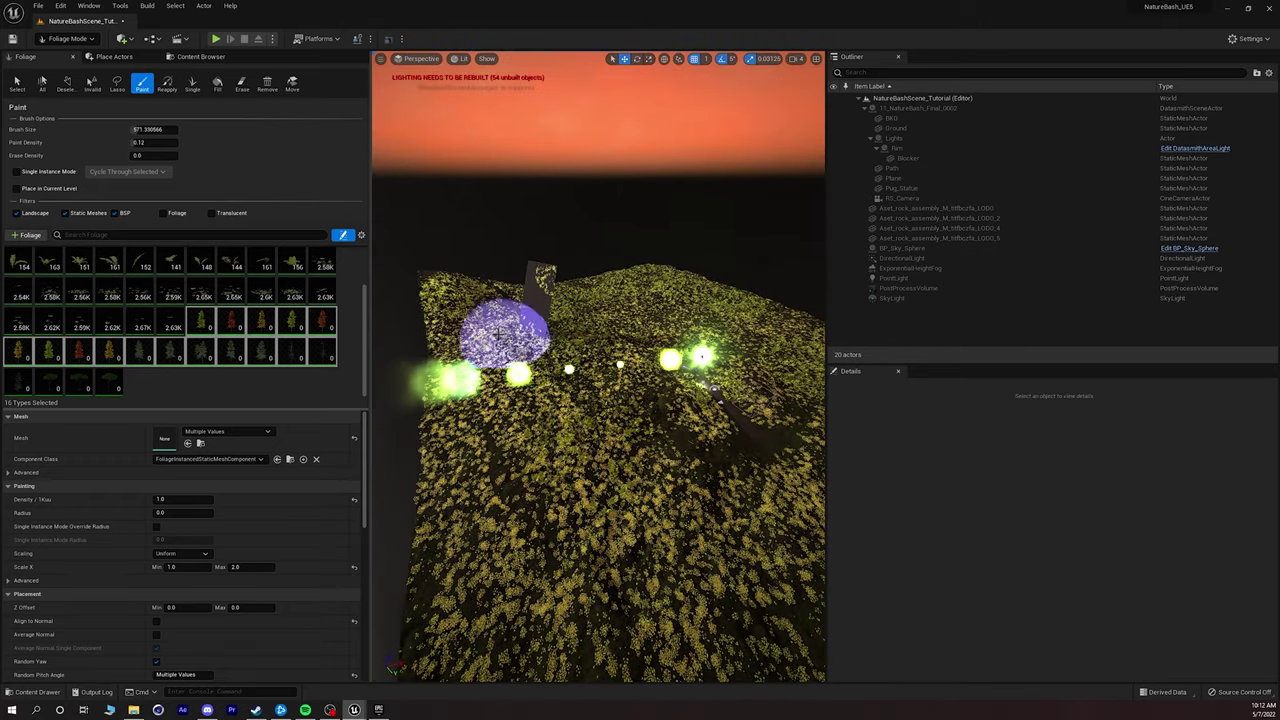
click(498, 379)
alt+drag(603, 440, 490, 410)
mouse_move(598, 400)
right_down()
mouse_move(598, 380)
mouse_move(510, 390)
mouse_move(608, 396)
mouse_move(624, 412)
right_up()
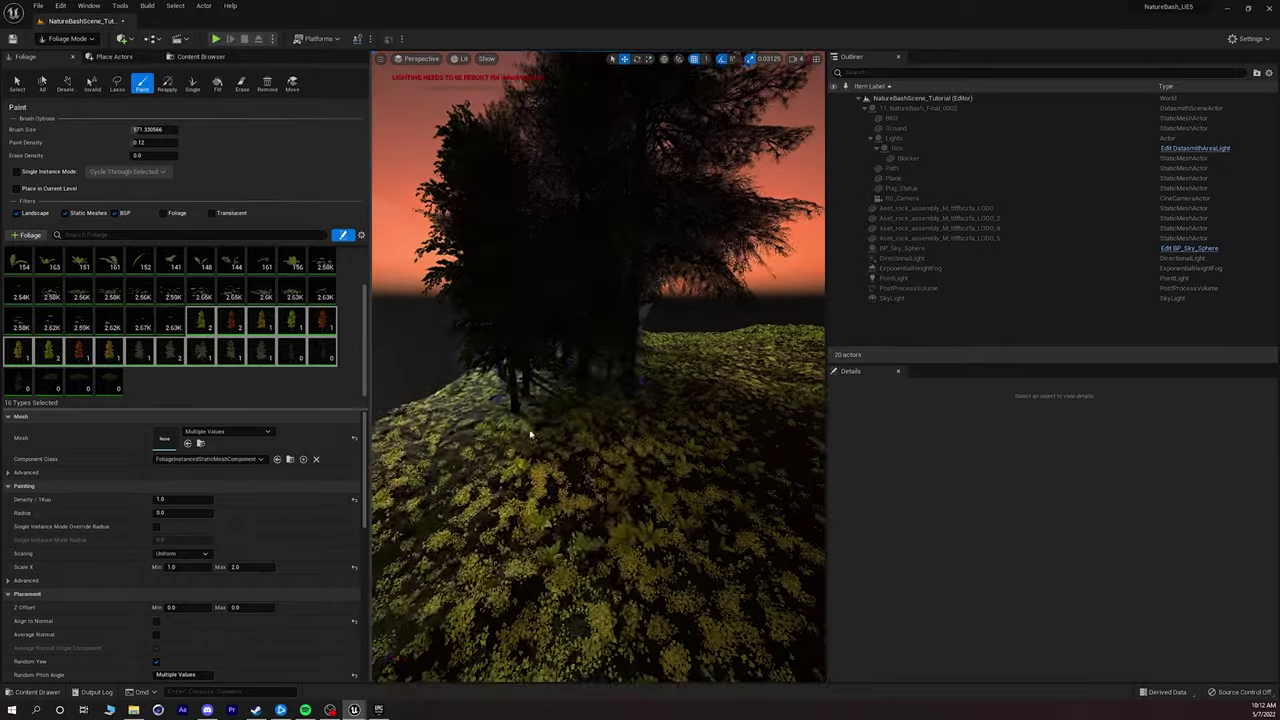
key(ctrl+z)
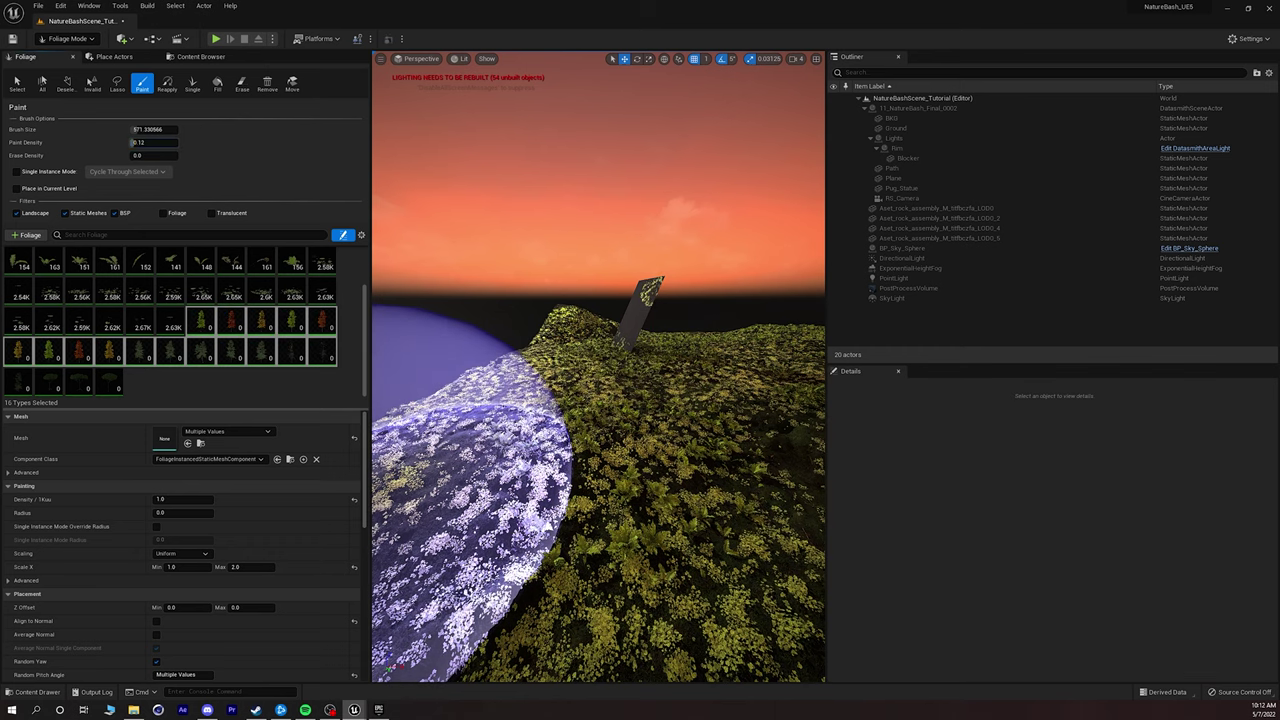
Set the paint density to 0.06 and paint the first groups of trees along one side of the path.
right_drag(497, 400, 568, 391)
drag(530, 375, 506, 393)
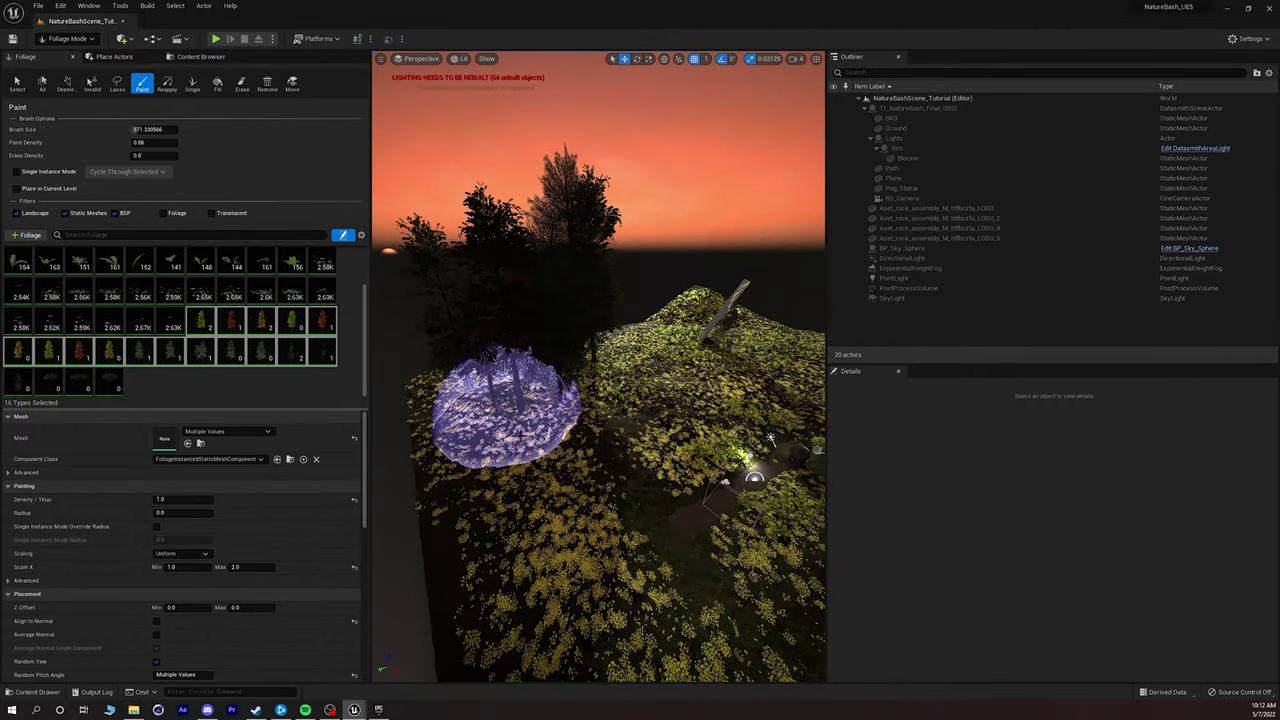
right_drag(451, 461, 451, 461)
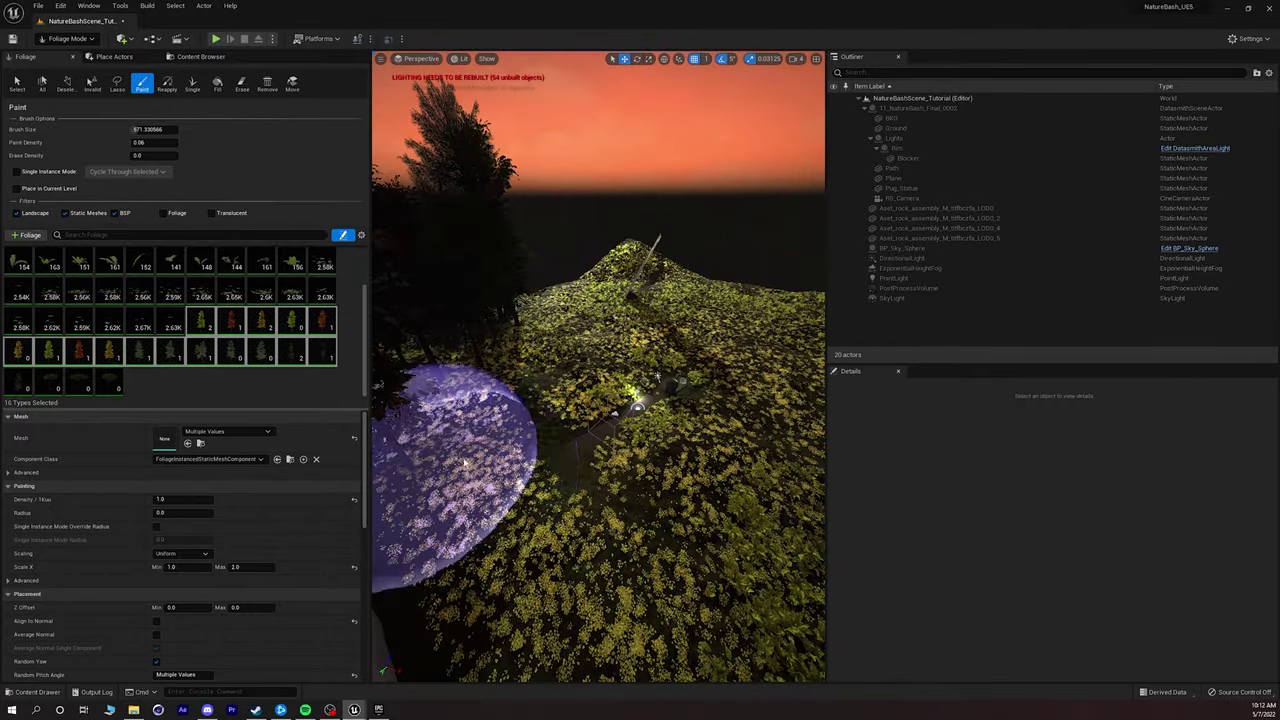
drag(578, 539, 612, 525)
right_drag(612, 525, 612, 525)
click(620, 466)
right_drag(620, 466, 620, 466)
right_drag(578, 537, 578, 537)
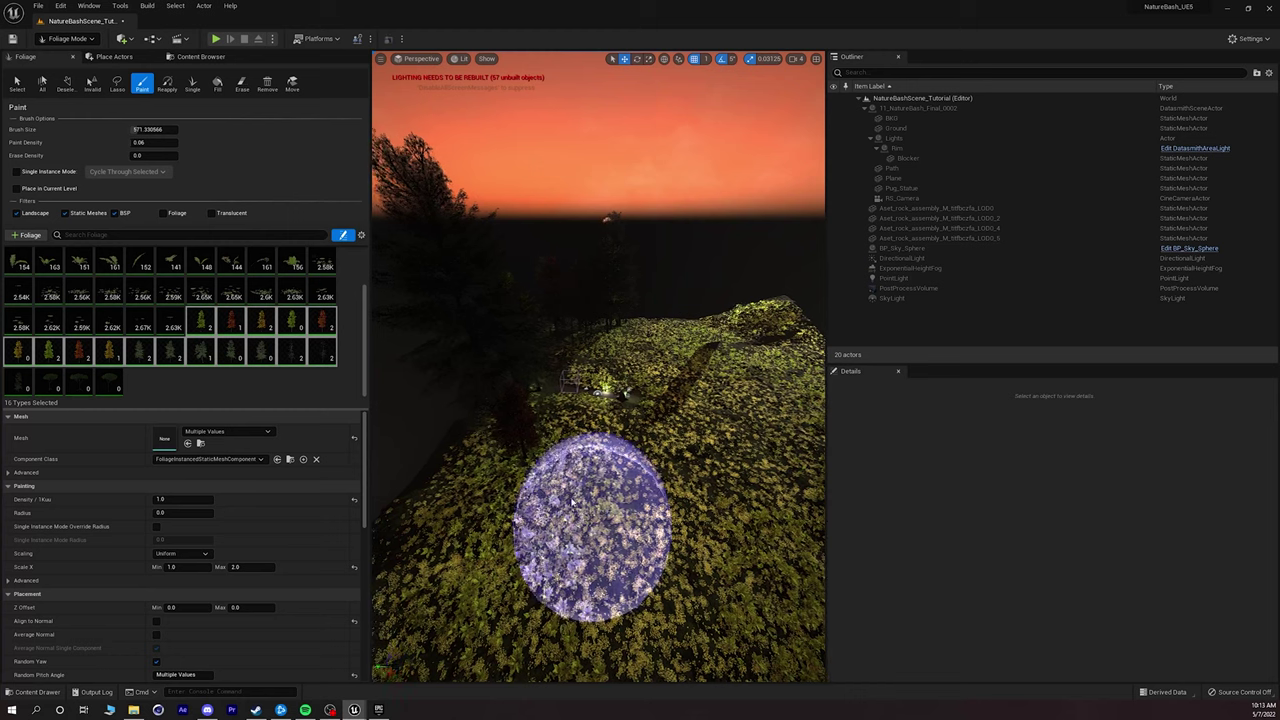
Paint more tree clusters around the remaining outer edges of the terrain, keeping the path area open.
right_drag(520, 455, 520, 455)
right_drag(590, 543, 722, 432)
right_drag(495, 423, 495, 423)
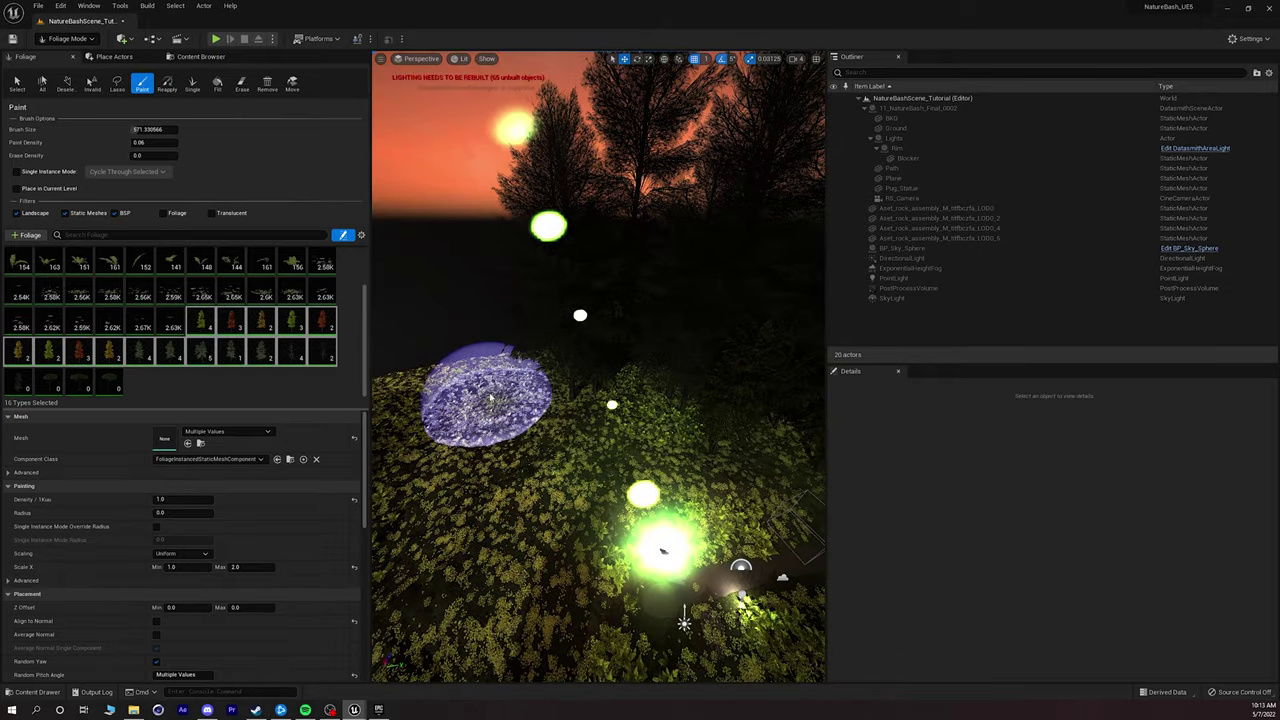
click(589, 432)
mouse_move(576, 448)
right_down()
mouse_move(514, 412)
mouse_move(537, 460)
right_up()
click(506, 402)
click(540, 436)
right_drag(520, 550, 580, 543)
click(547, 458)
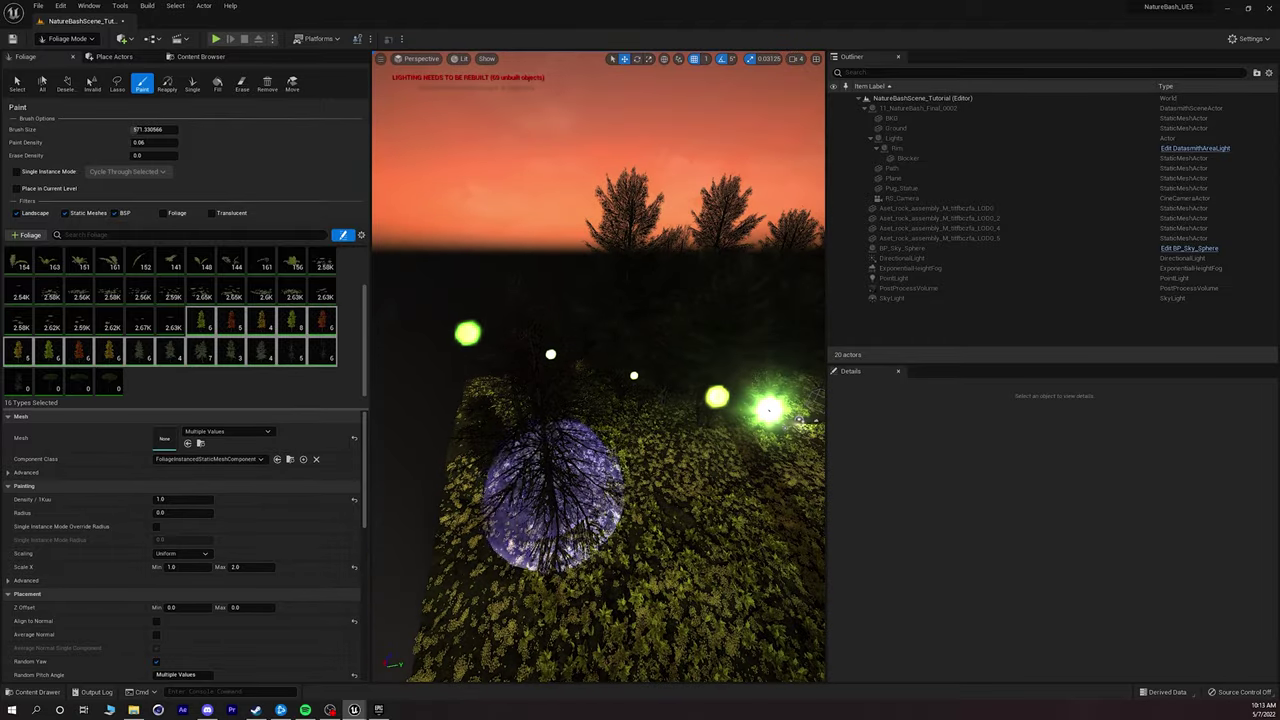
drag(553, 495, 663, 586)
mouse_move(663, 586)
right_down()
mouse_move(621, 564)
mouse_move(609, 452)
right_up()
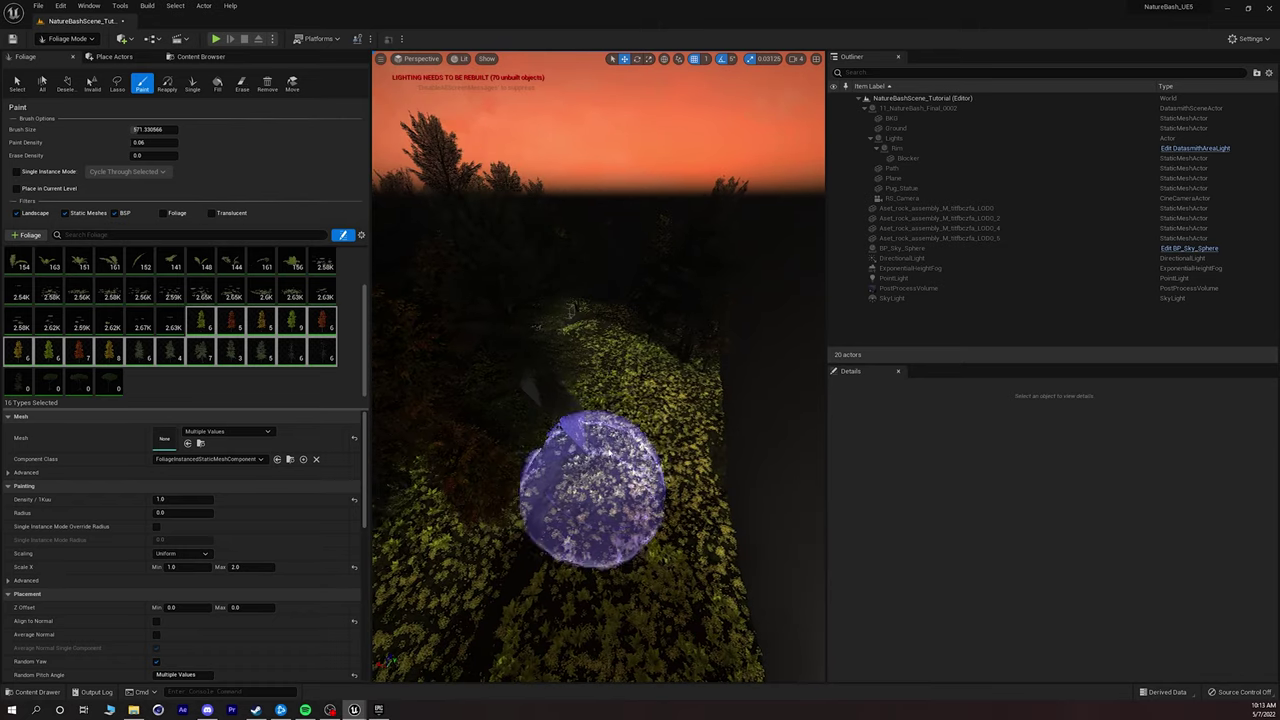
click(665, 405)
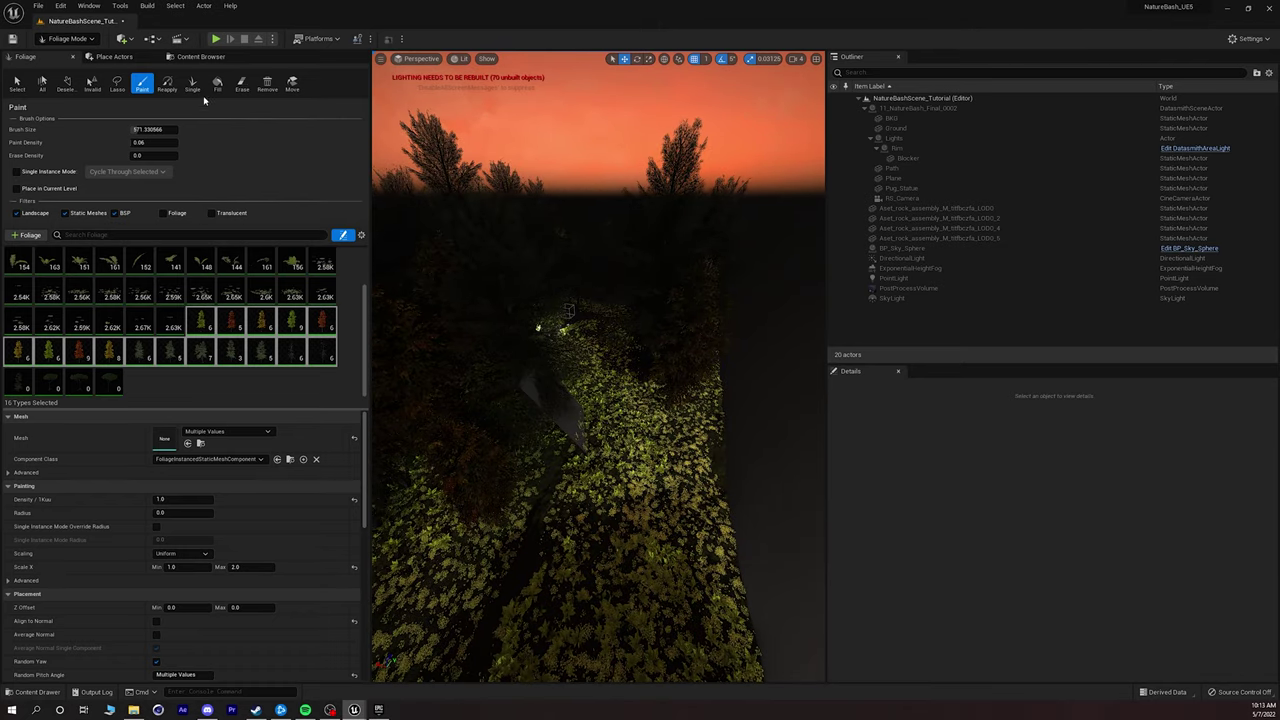
Return to Select mode and delete the Plane actor standing among the trees.
click(75, 38)
click(62, 52)
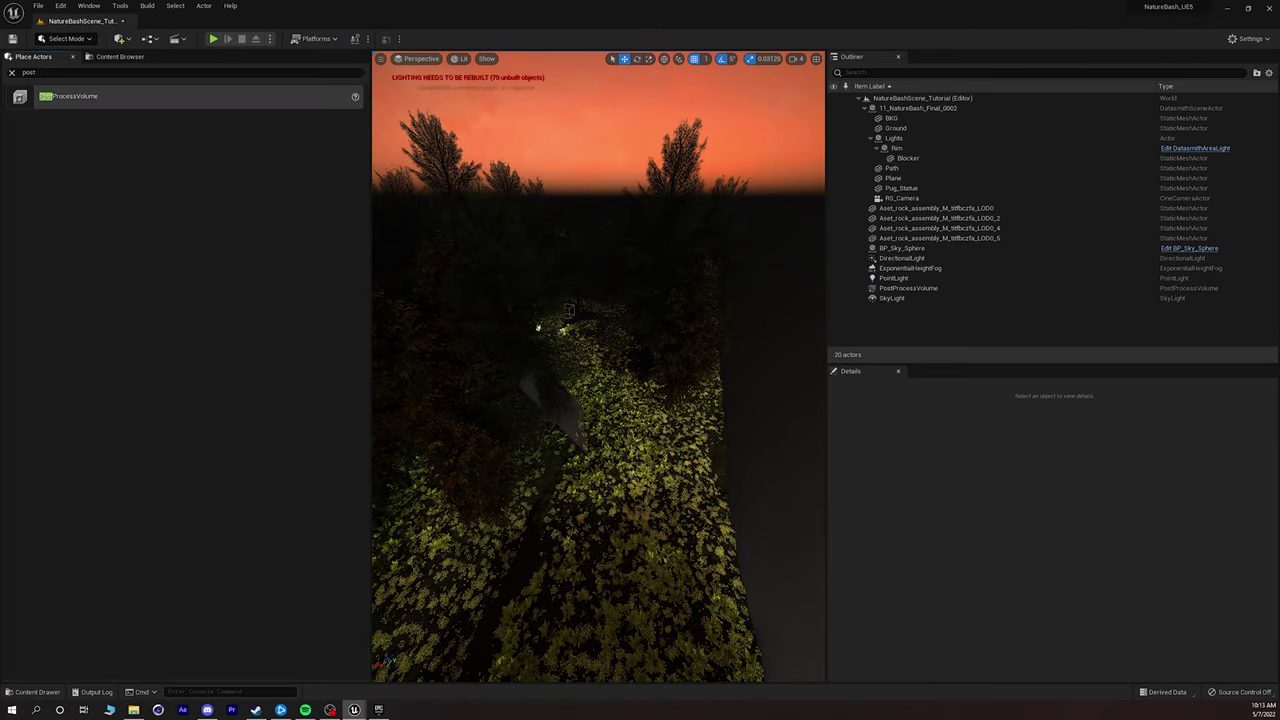
click(577, 434)
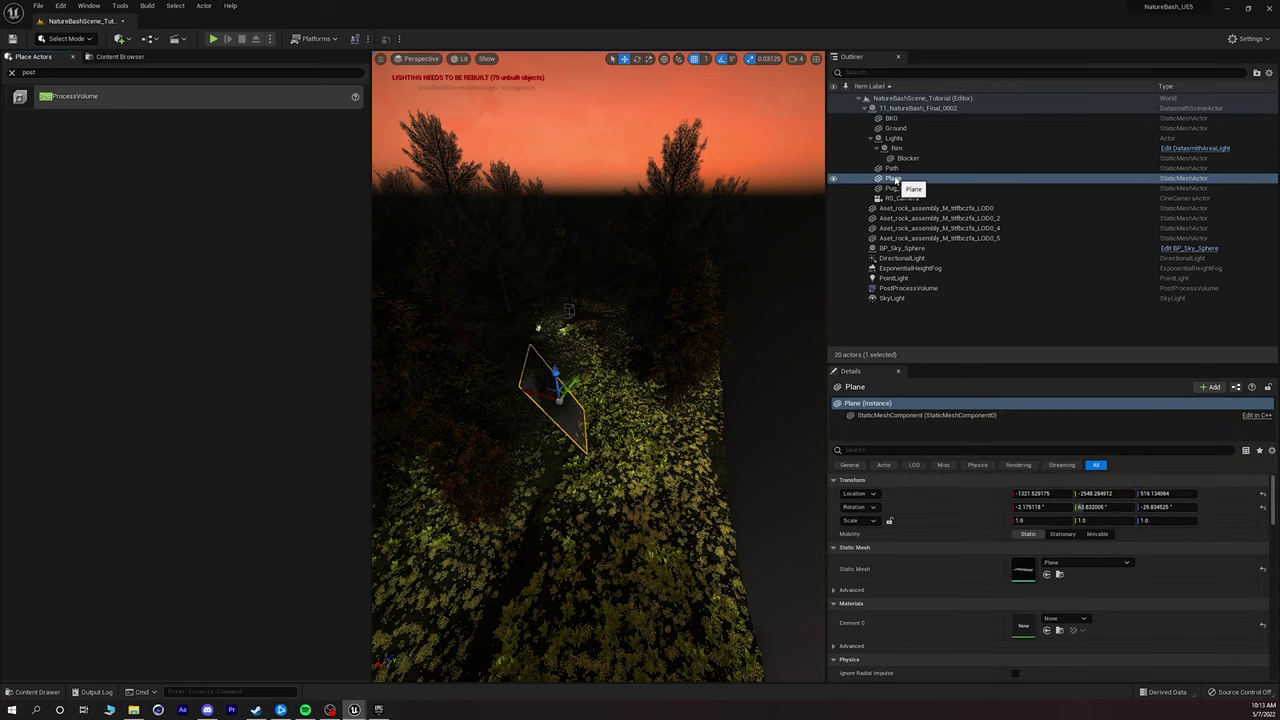
key(Delete)
click(703, 397)
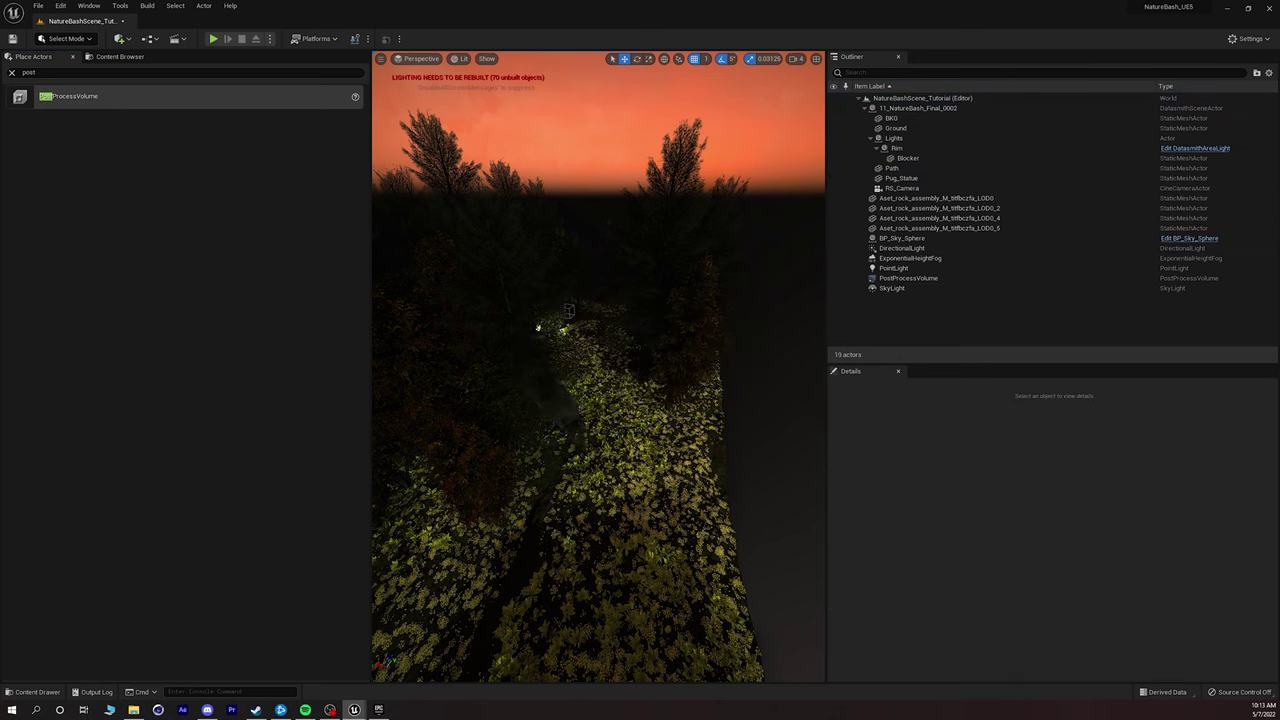
Switch back to Foliage mode and paint additional trees to fill gaps near the terrain's edge.
click(84, 39)
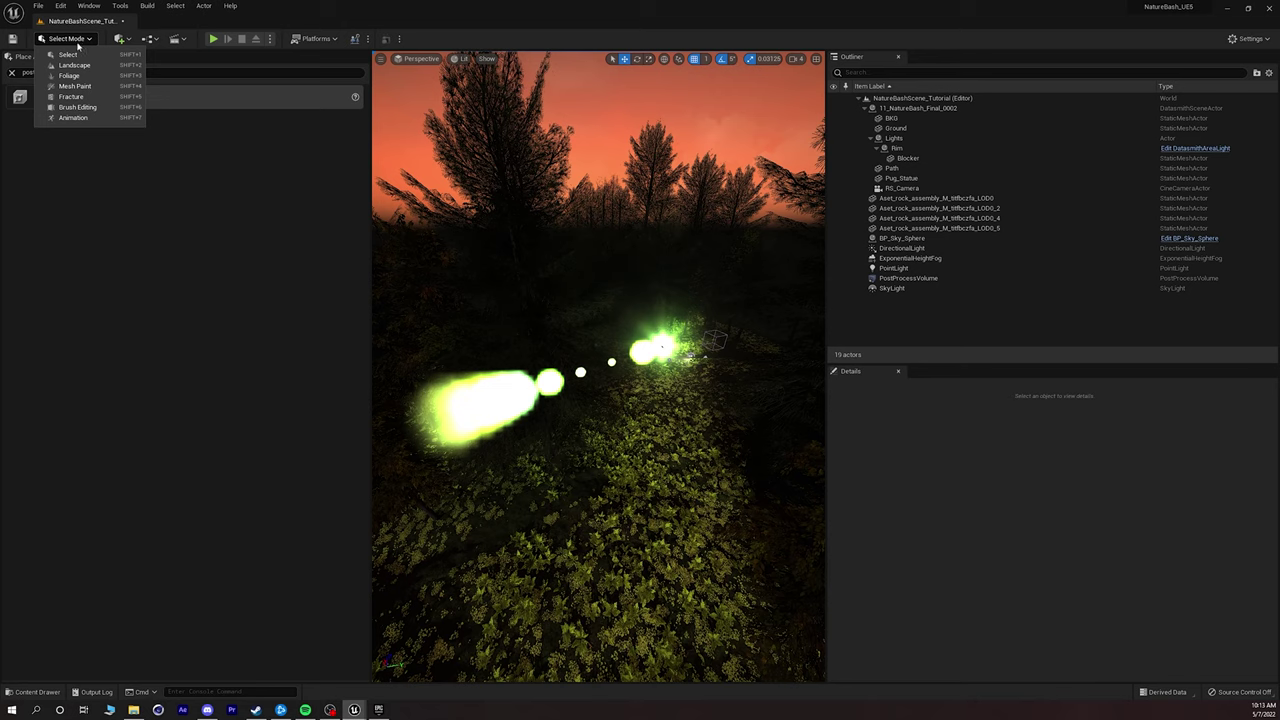
click(64, 76)
right_drag(509, 294, 762, 403)
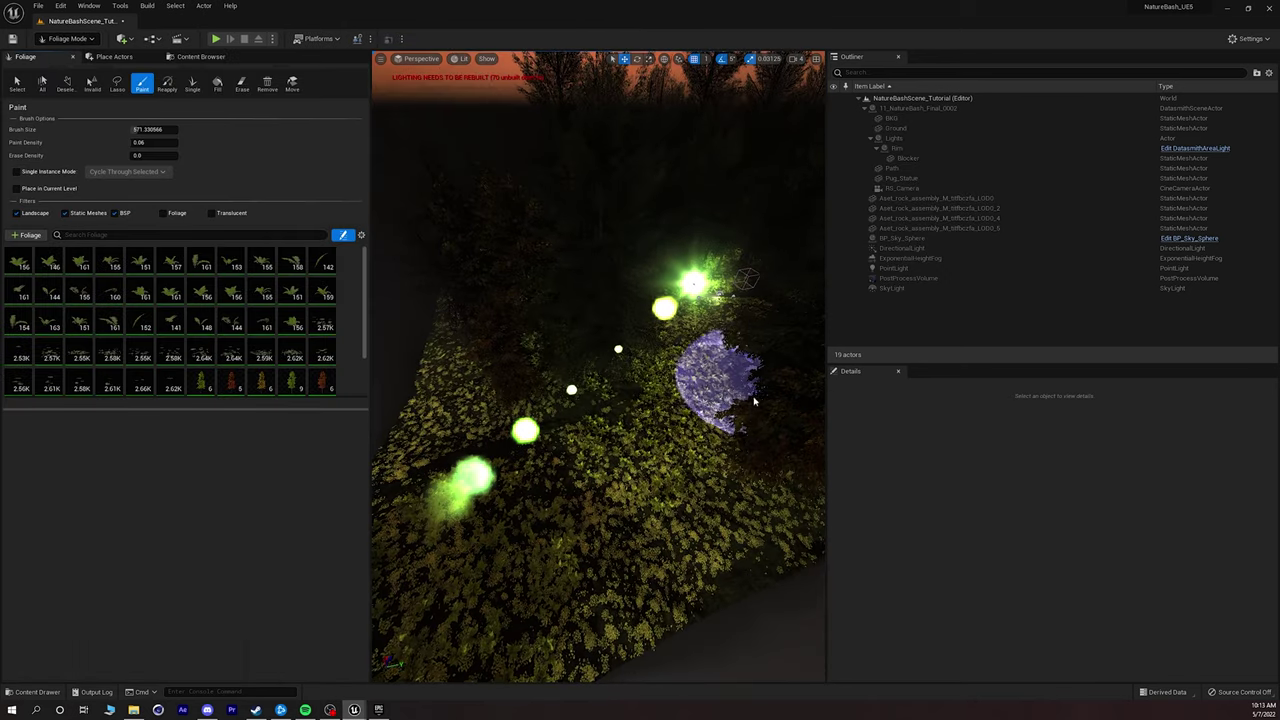
click(662, 462)
mouse_move(673, 515)
right_down()
mouse_move(673, 440)
mouse_move(620, 420)
mouse_move(600, 360)
mouse_move(630, 370)
mouse_move(610, 385)
mouse_move(650, 370)
mouse_move(640, 390)
mouse_move(760, 395)
mouse_move(775, 410)
mouse_move(629, 489)
right_up()
click(629, 489)
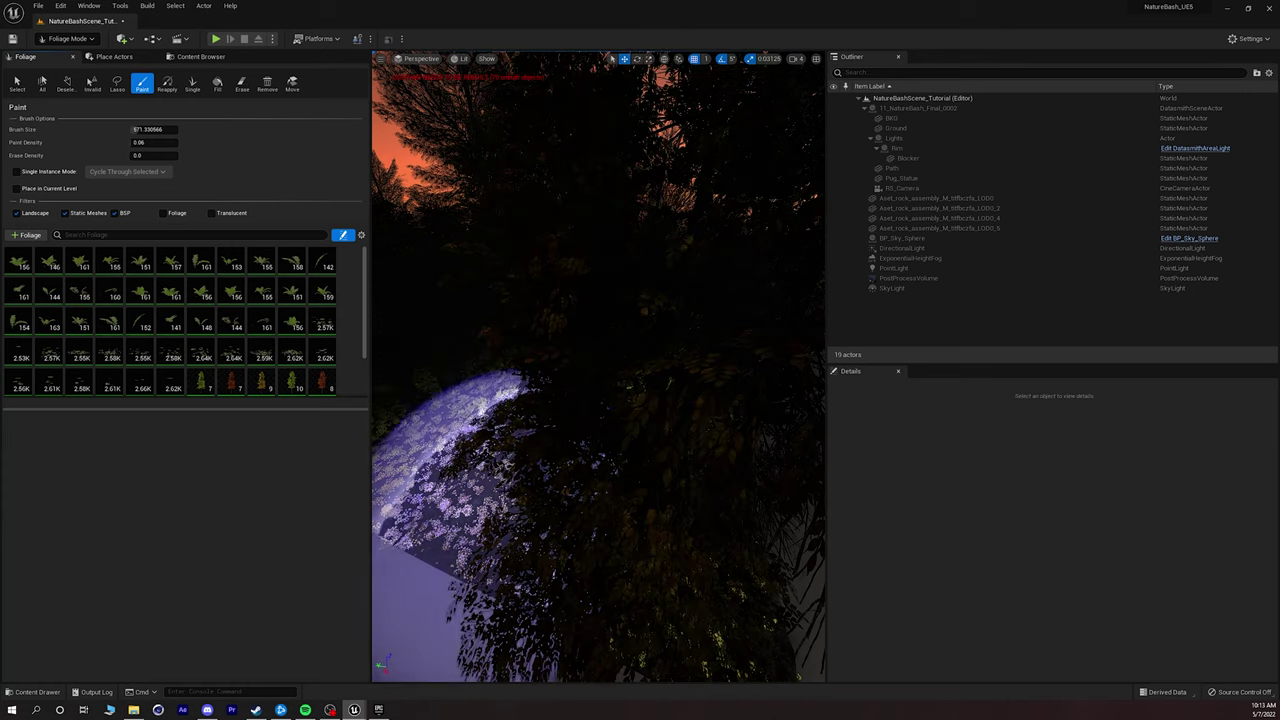
Paint more trees into the remaining gaps around the scene, reducing the brush size to about 239 for the smaller spots.
mouse_move(521, 408)
right_down()
mouse_move(543, 488)
mouse_move(527, 374)
right_up()
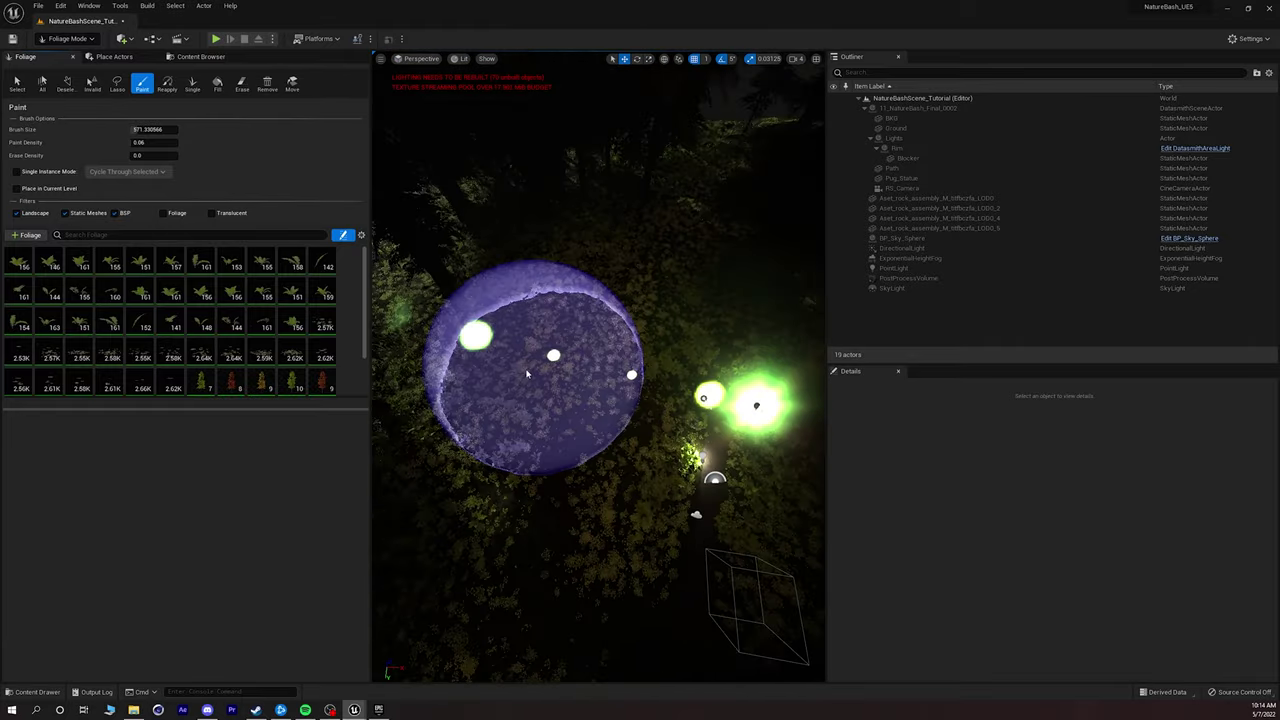
mouse_move(569, 337)
mouse_down()
mouse_move(500, 543)
mouse_move(520, 535)
mouse_up()
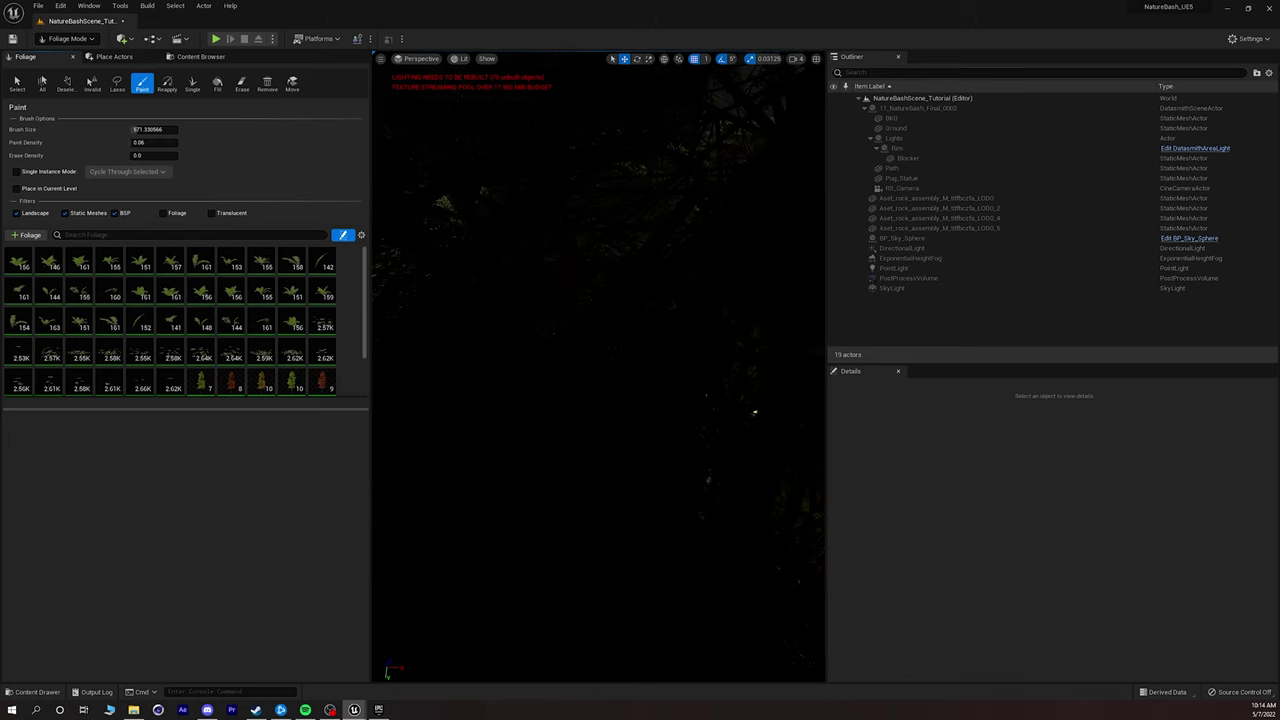
right_drag(520, 535, 505, 505)
right_drag(728, 356, 722, 375)
scroll(691, 297, up, 5)
mouse_move(643, 391)
right_down()
mouse_move(660, 400)
mouse_move(577, 403)
right_up()
click(600, 389)
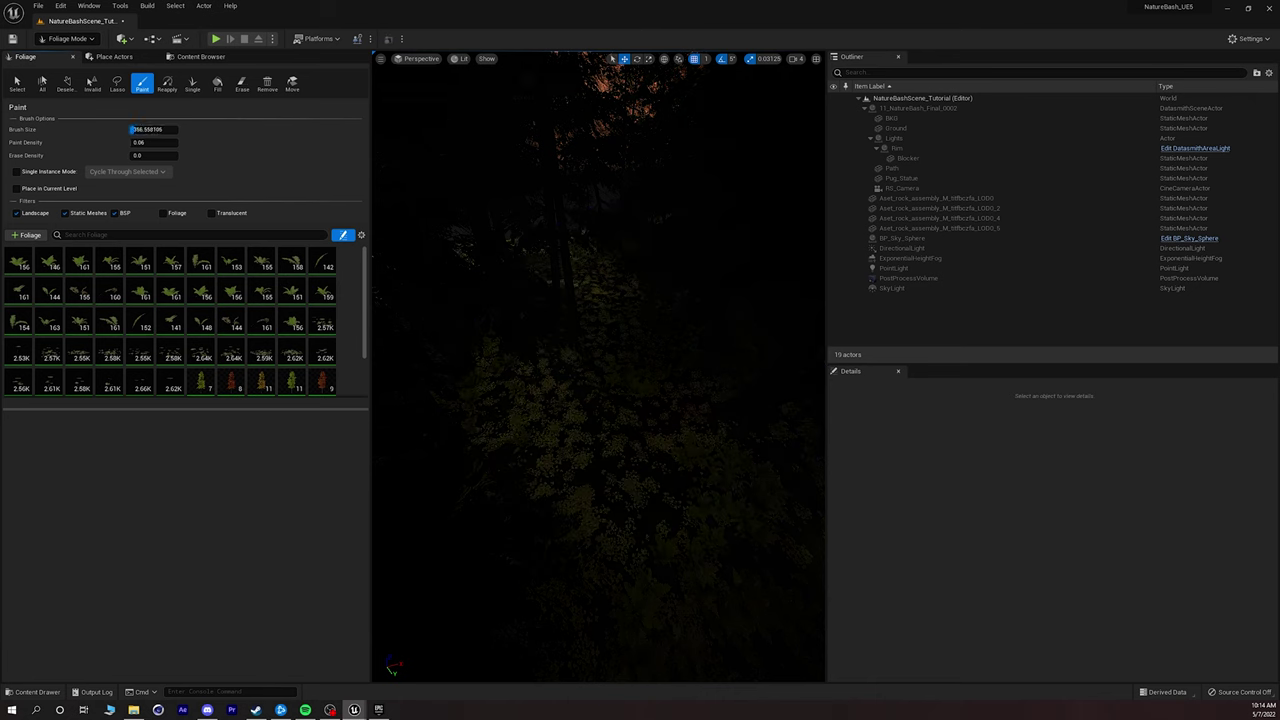
click(610, 440)
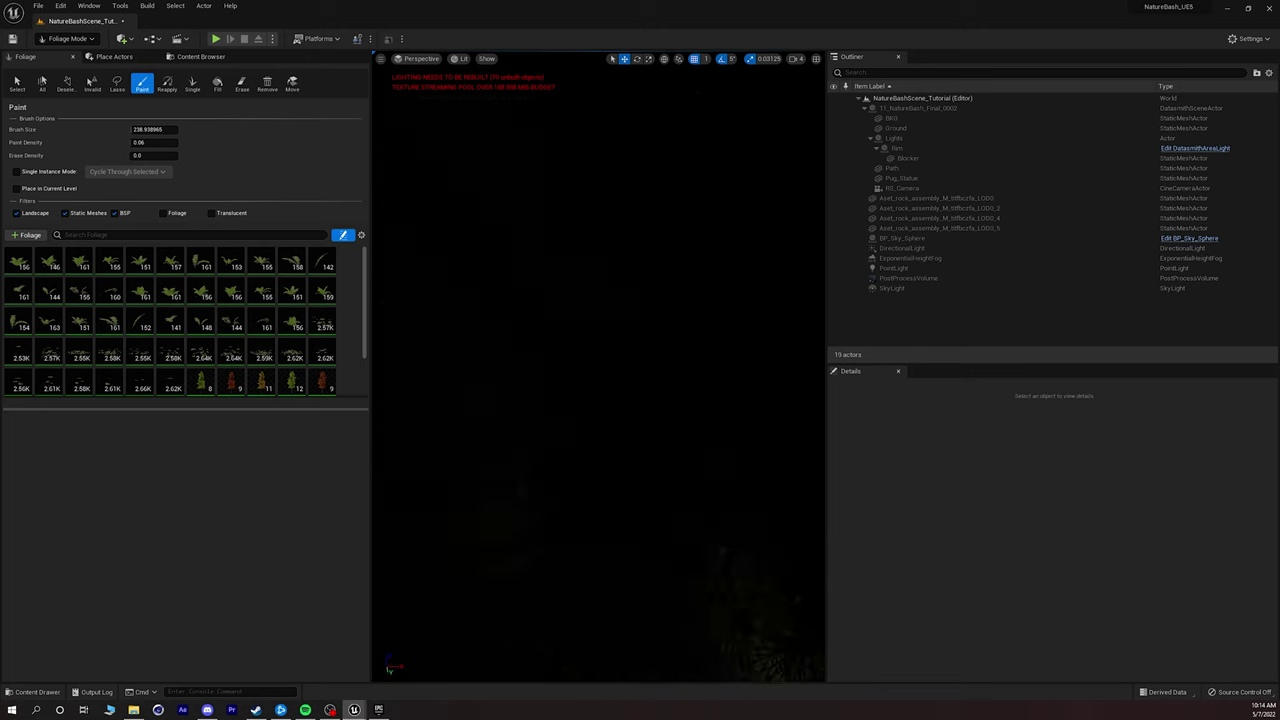
View the forest through RS_Camera and return to Select mode.
right_drag(518, 314, 525, 420)
key(s)
click(418, 59)
click(447, 185)
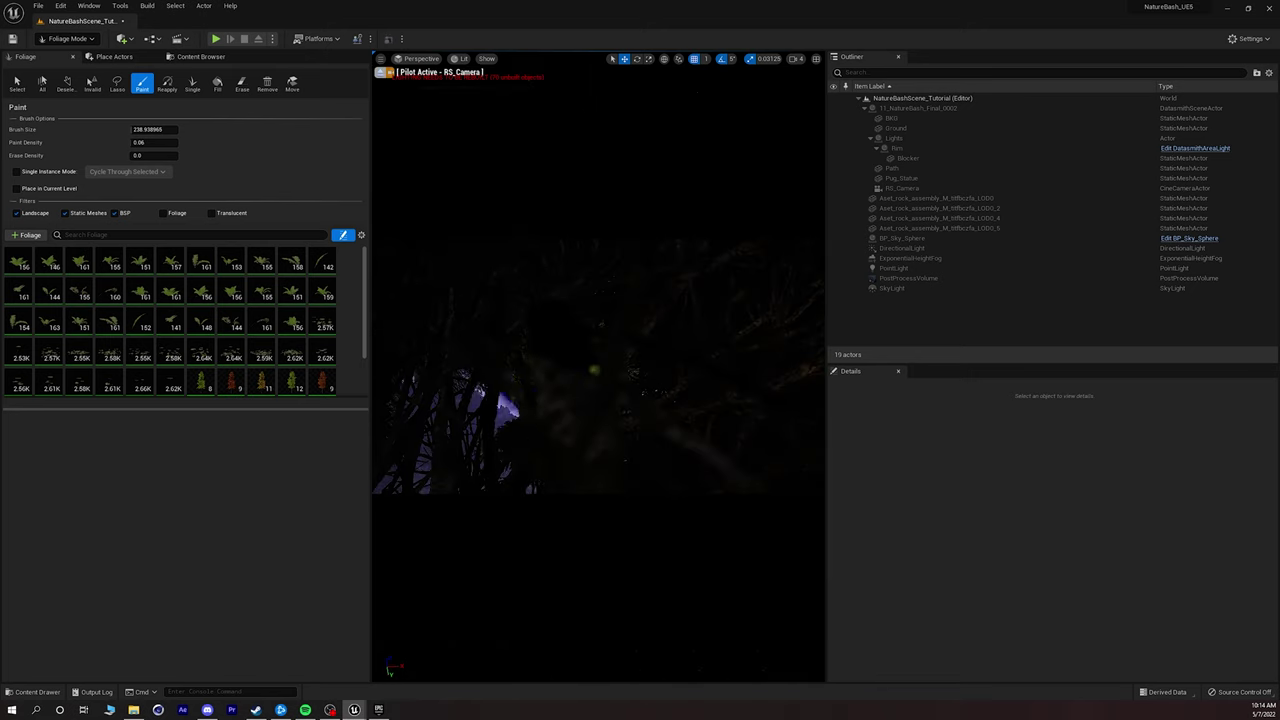
click(68, 39)
click(73, 55)
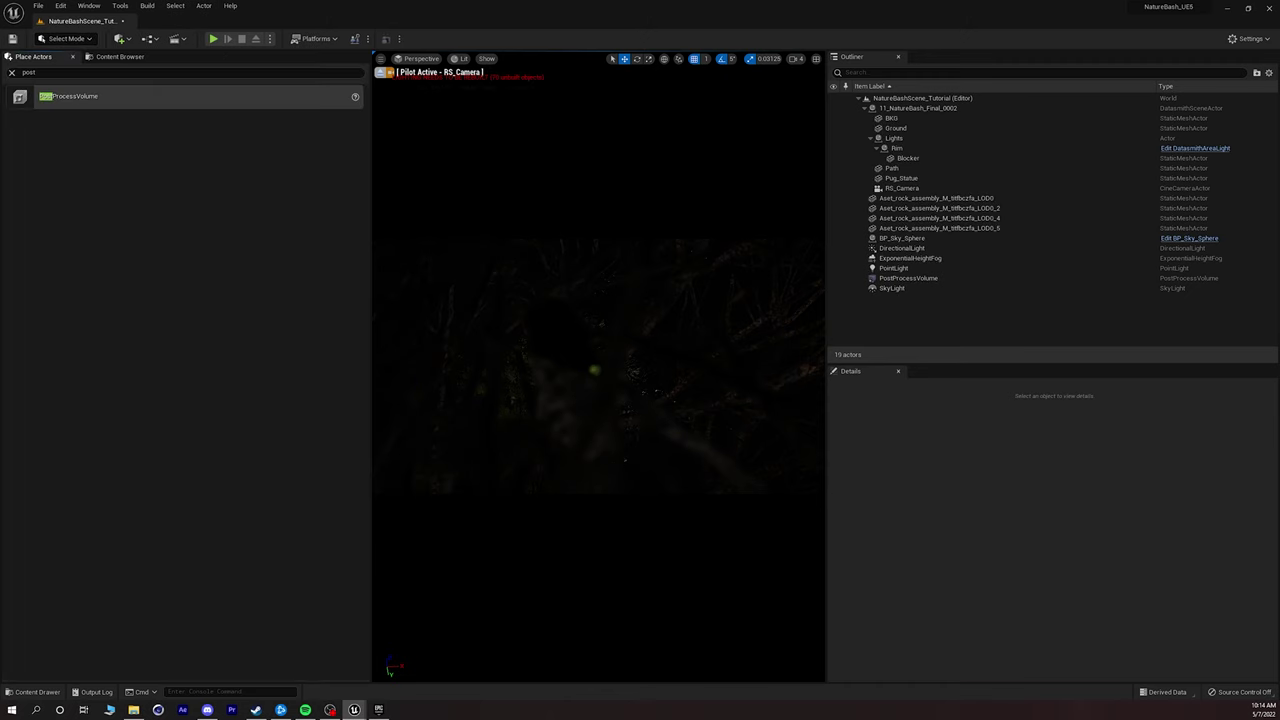
right_drag(598, 368, 760, 385)
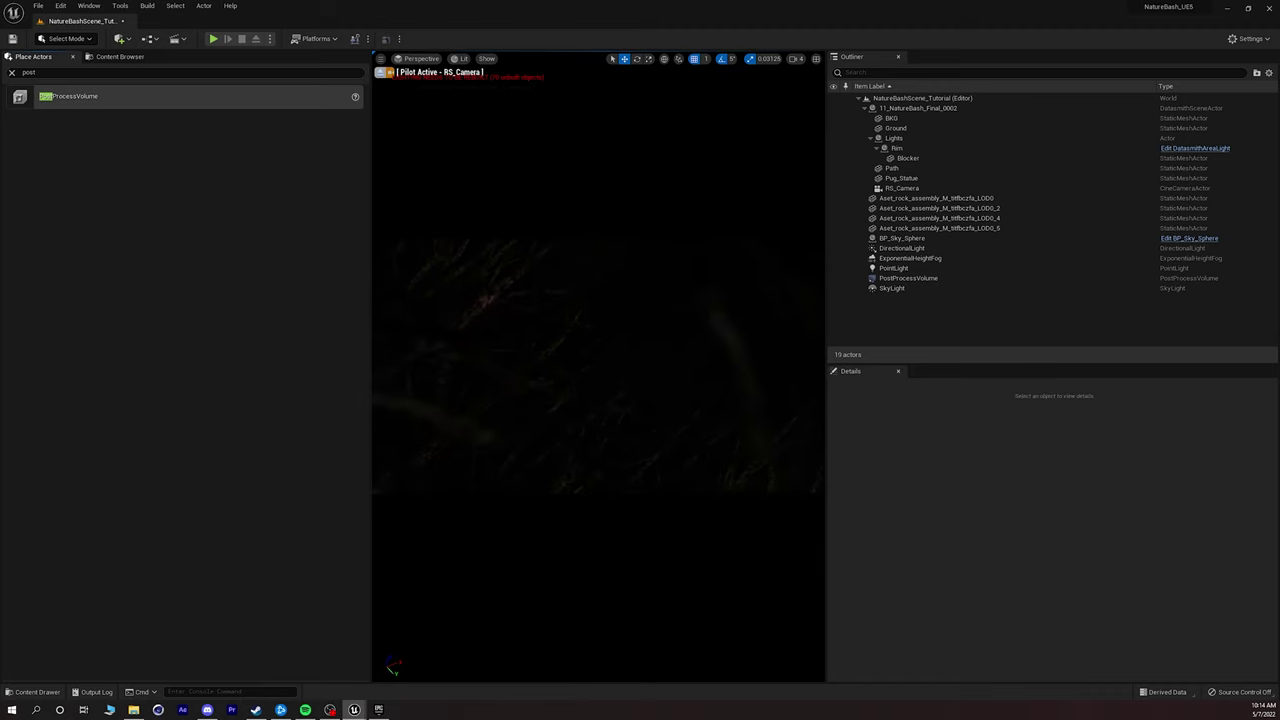
Open the 11_NatureBash_Final_0002 level sequence from that project folder's Animations subfolder.
click(119, 57)
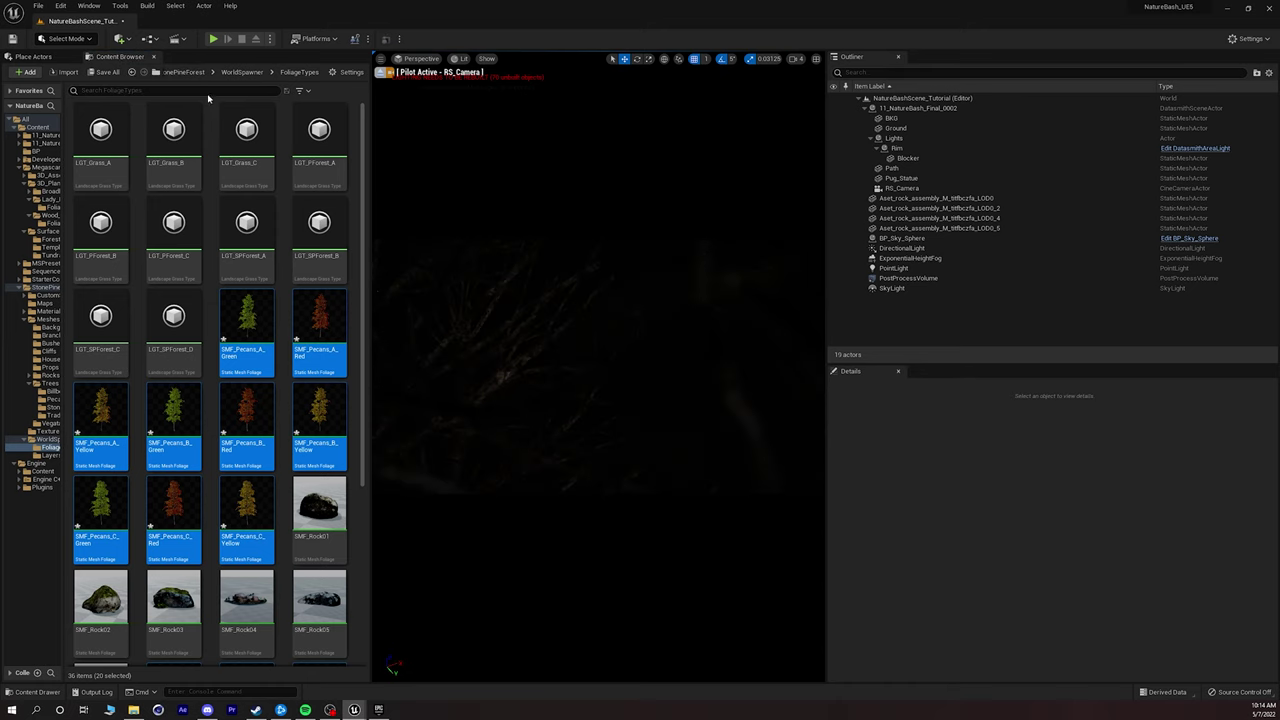
click(184, 72)
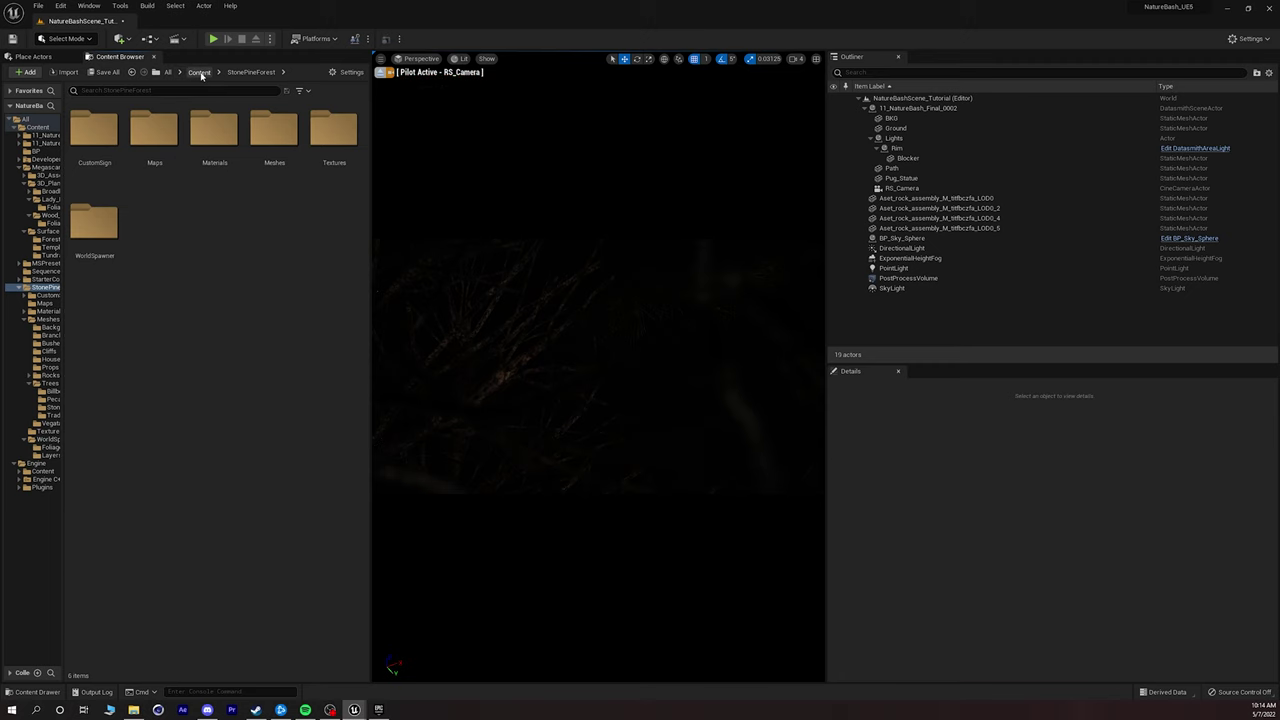
click(200, 73)
double_click(162, 148)
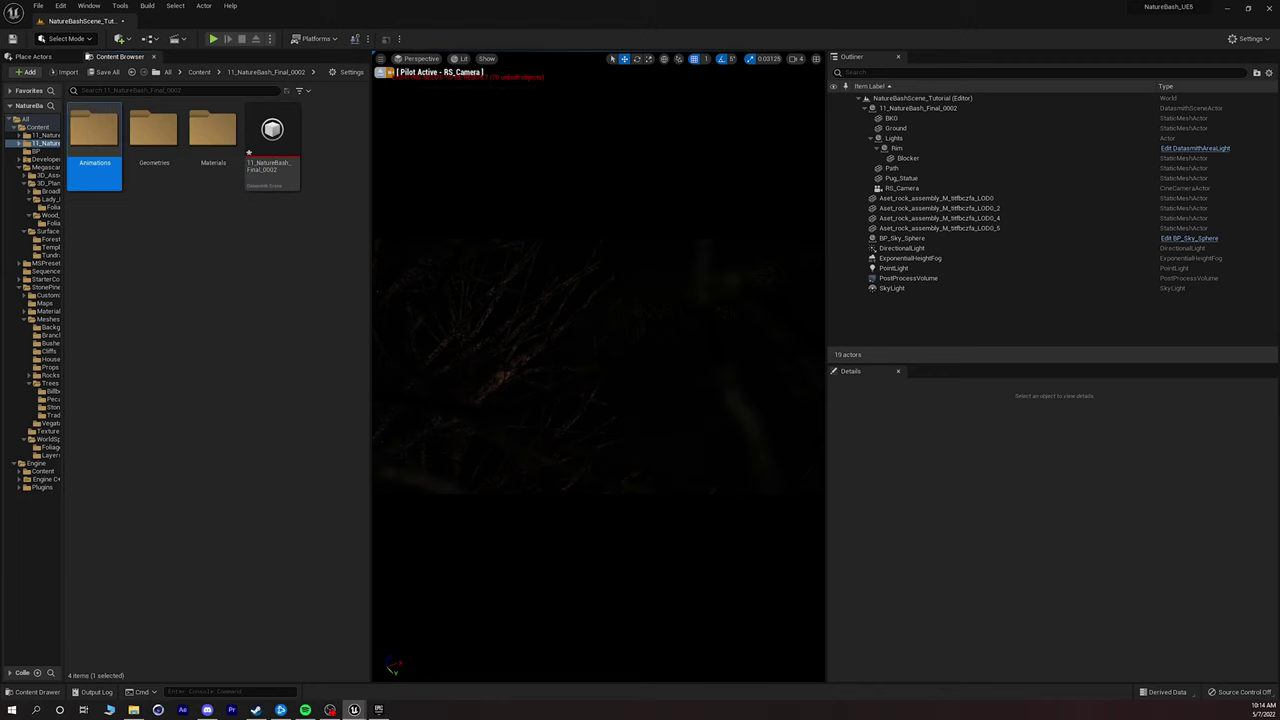
click(205, 73)
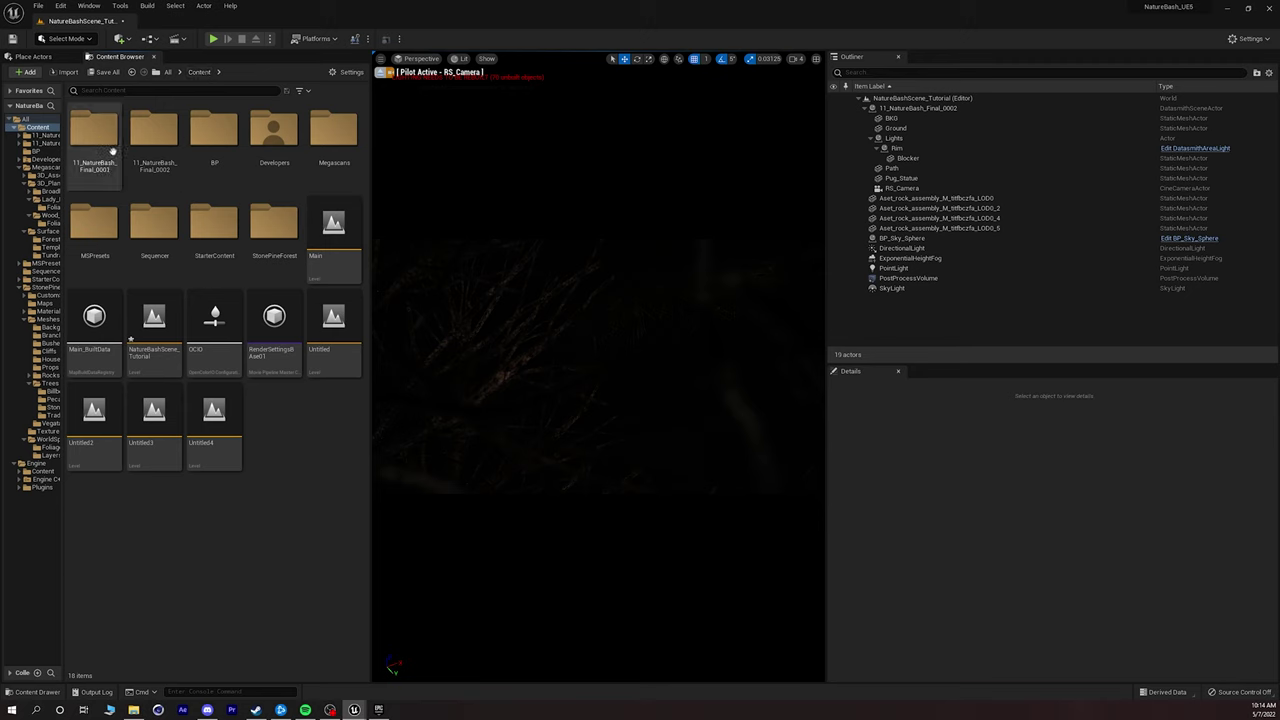
double_click(165, 139)
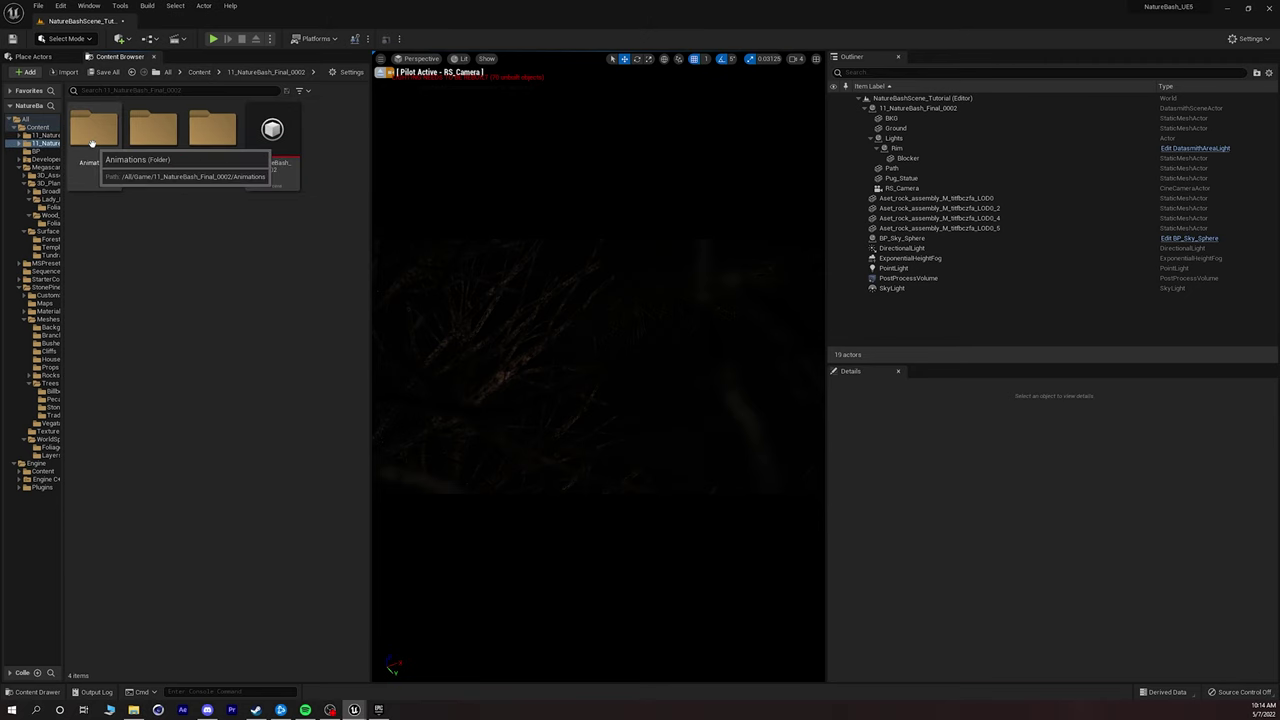
double_click(92, 143)
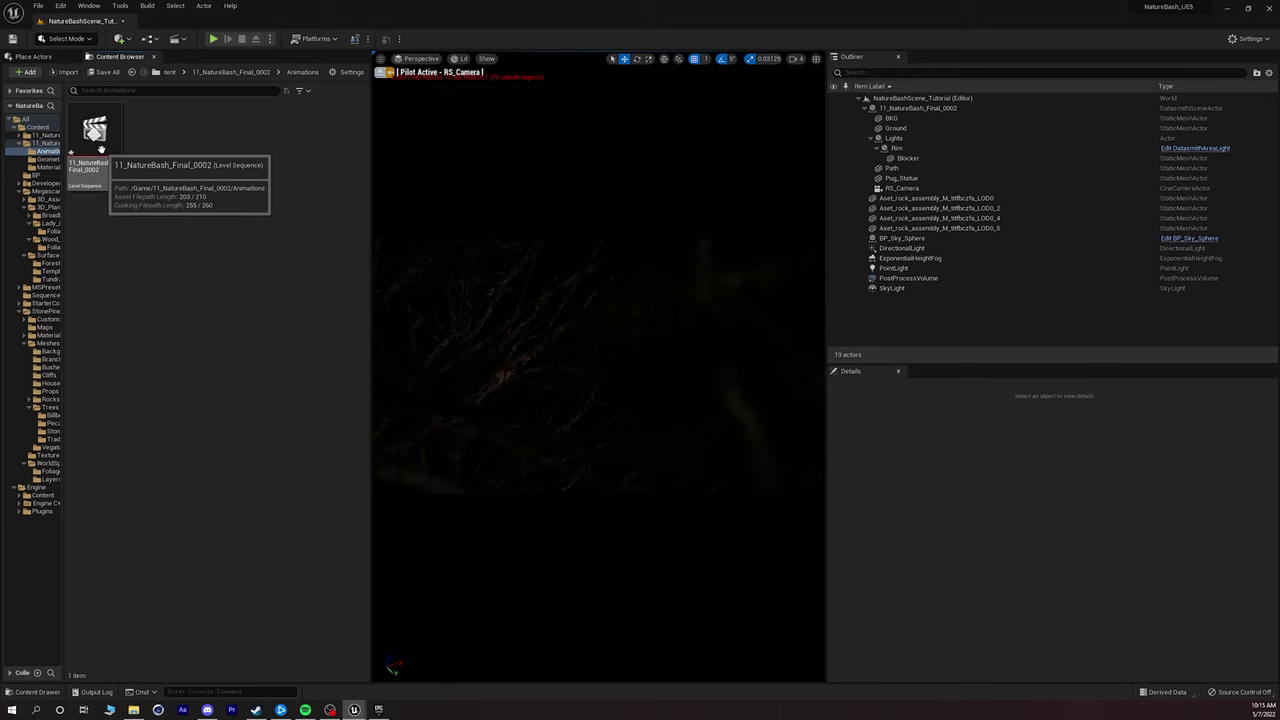
double_click(100, 148)
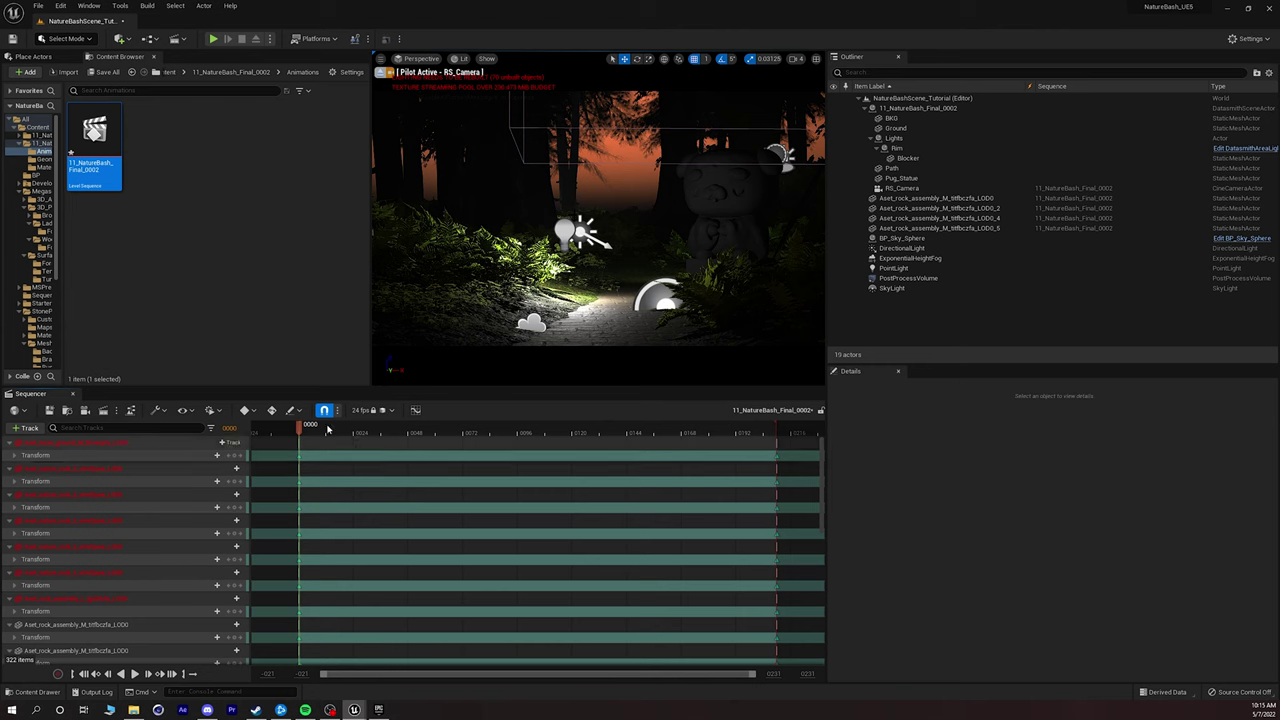
Play the camera animation from frame 0 with the viewport icons hidden, park the playhead at frame 84, and enlarge the viewport.
drag(323, 434, 297, 436)
key(g)
key(space)
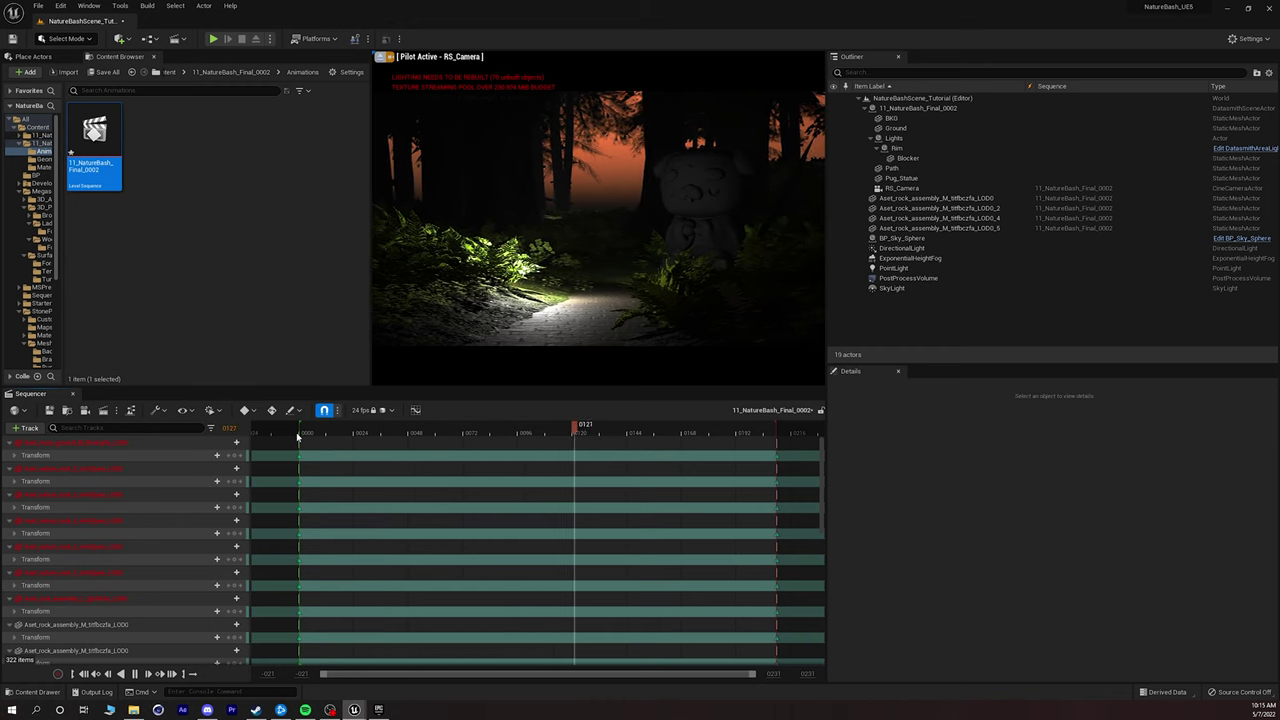
key(space)
key(g)
click(351, 428)
drag(362, 428, 490, 428)
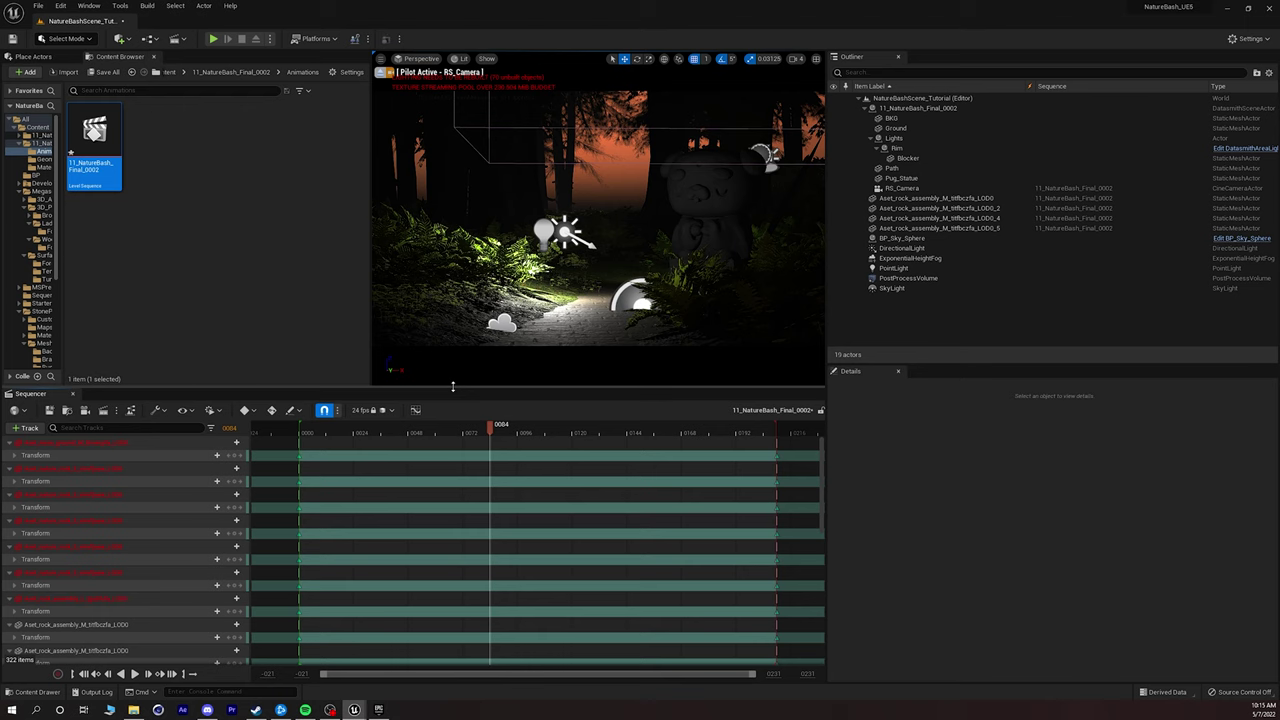
drag(452, 386, 450, 429)
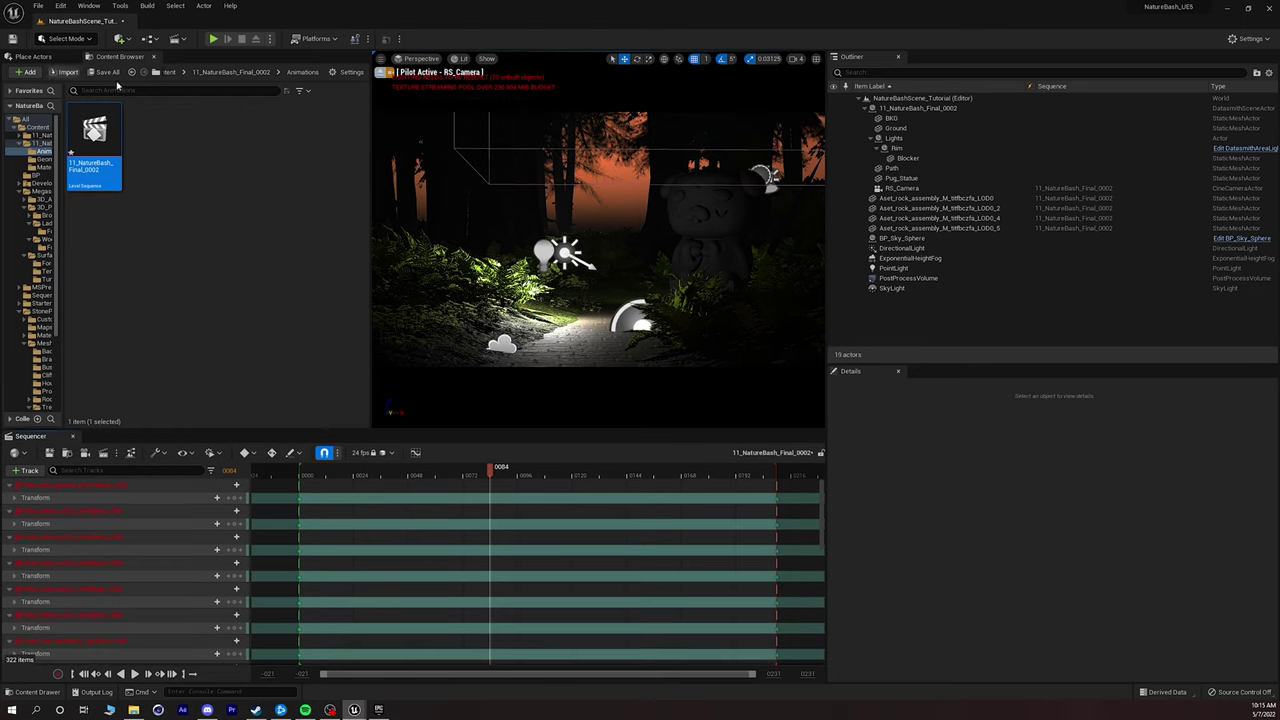
Stop piloting RS_Camera, move into the forest behind the scene and switch back to Foliage mode.
click(380, 72)
right_drag(598, 240, 598, 190)
key(w)
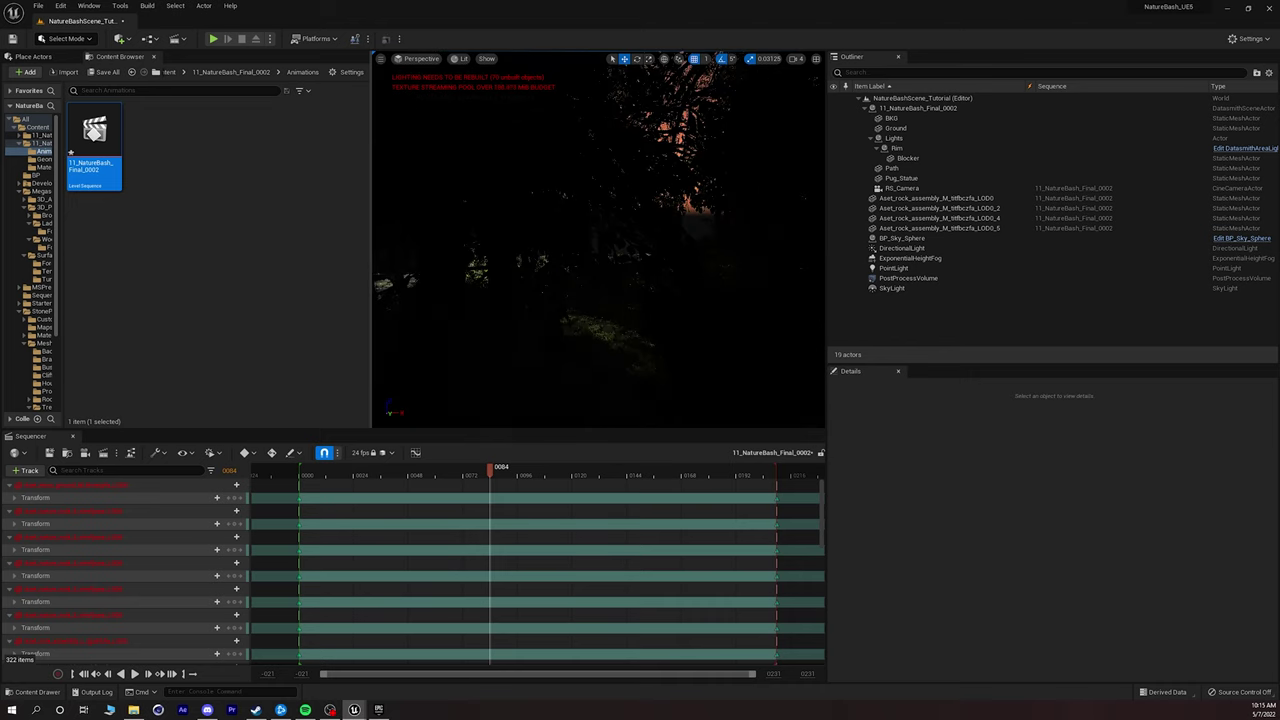
right_drag(598, 240, 550, 245)
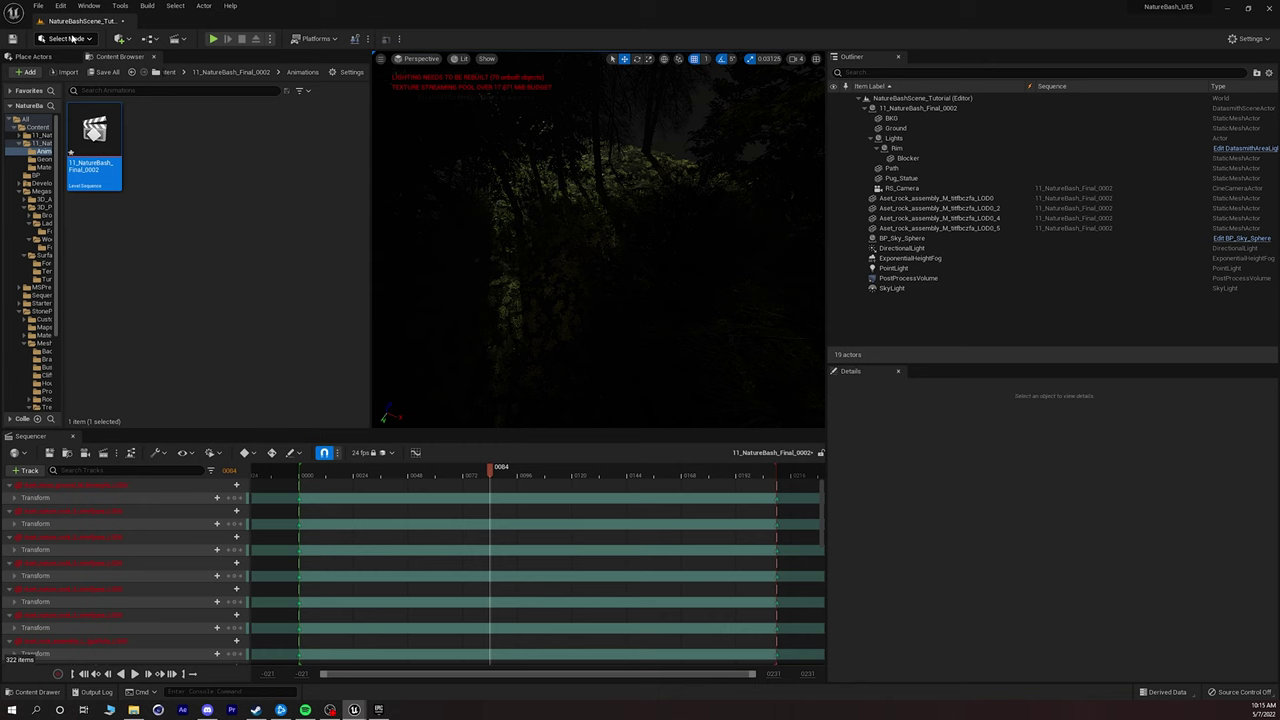
click(72, 38)
click(74, 73)
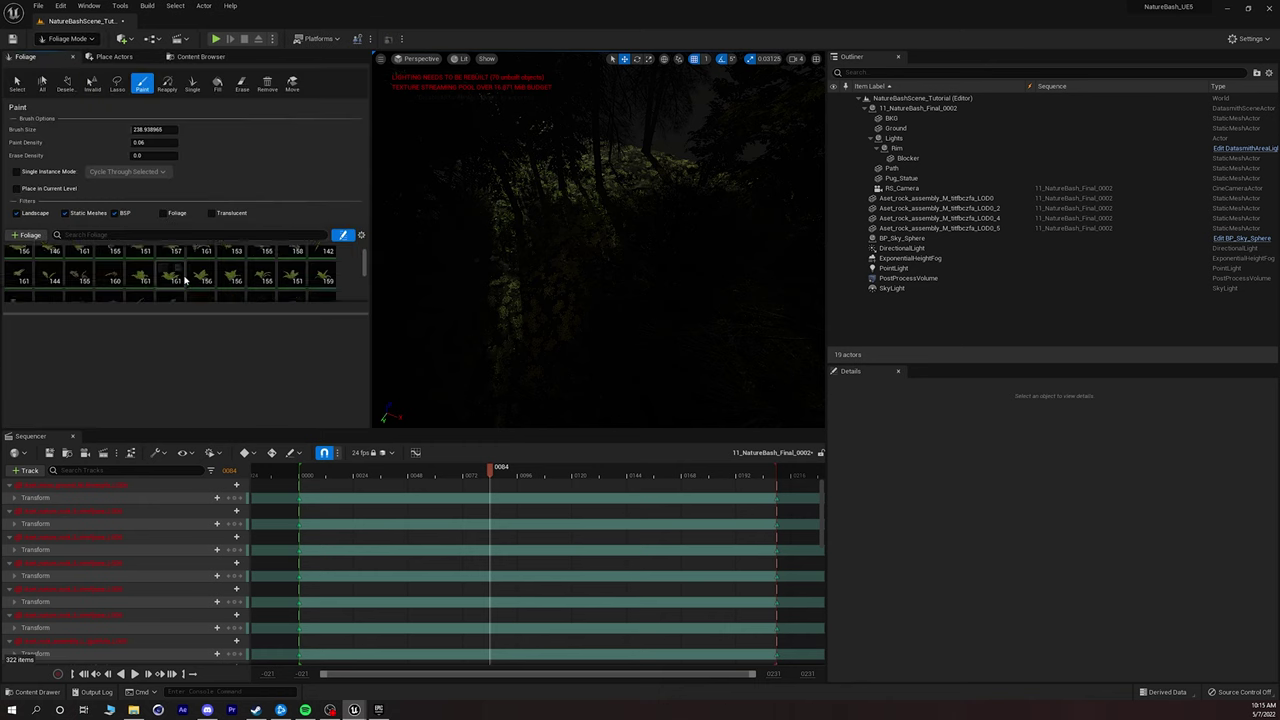
Select the 16 painted tree foliage types starting at SMF_Pecans_A_Green and set their minimum Scale X to 0.8.
scroll(184, 280, down, 3)
scroll(124, 285, up, 1)
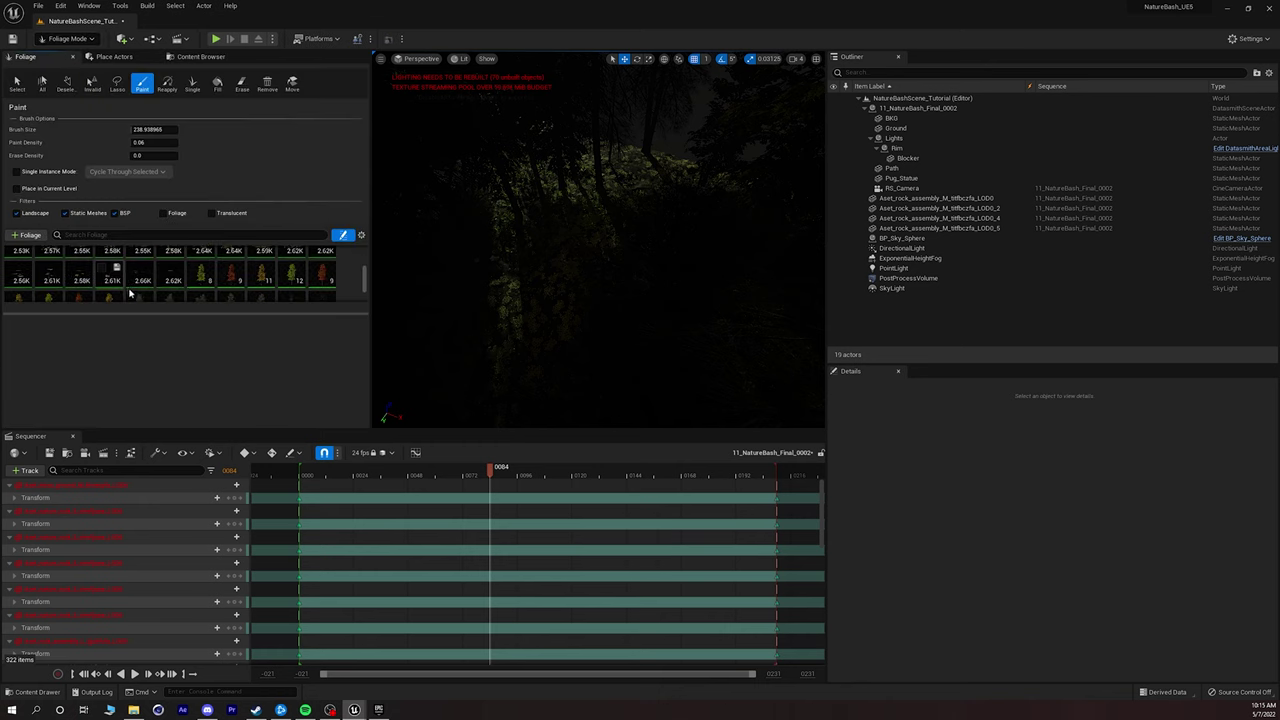
click(203, 275)
scroll(190, 289, down, 1)
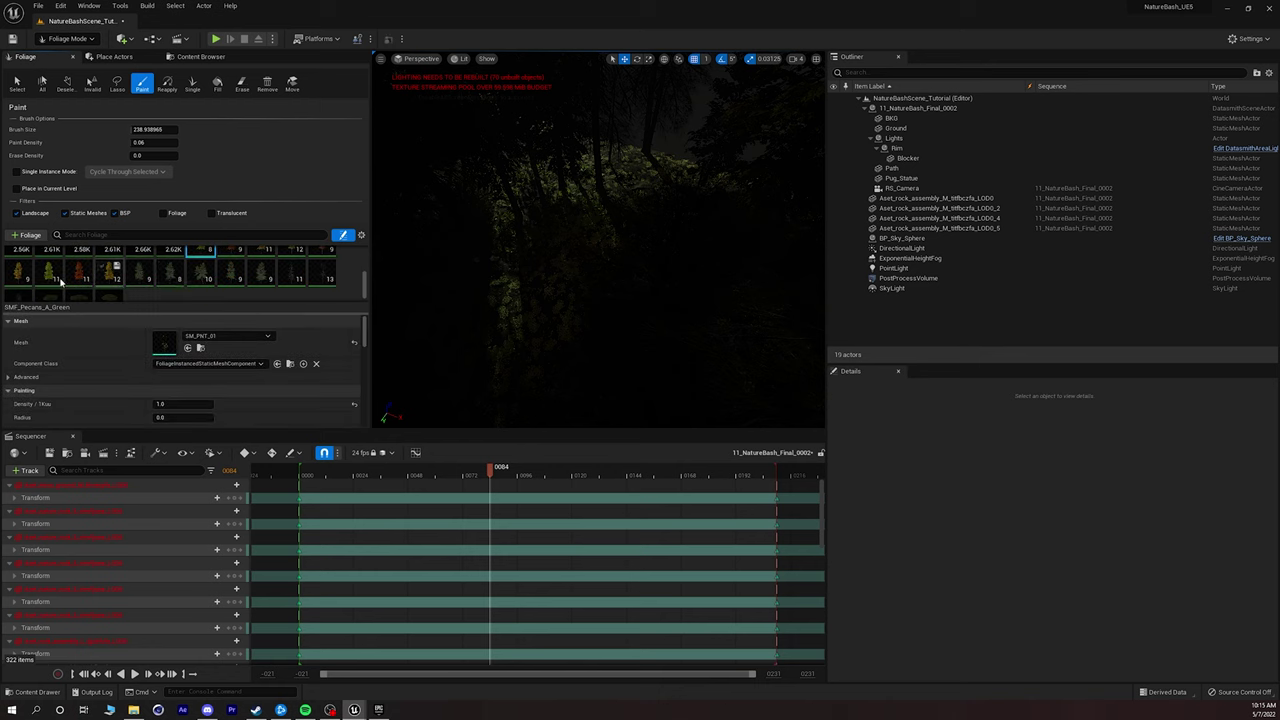
shift+click(327, 281)
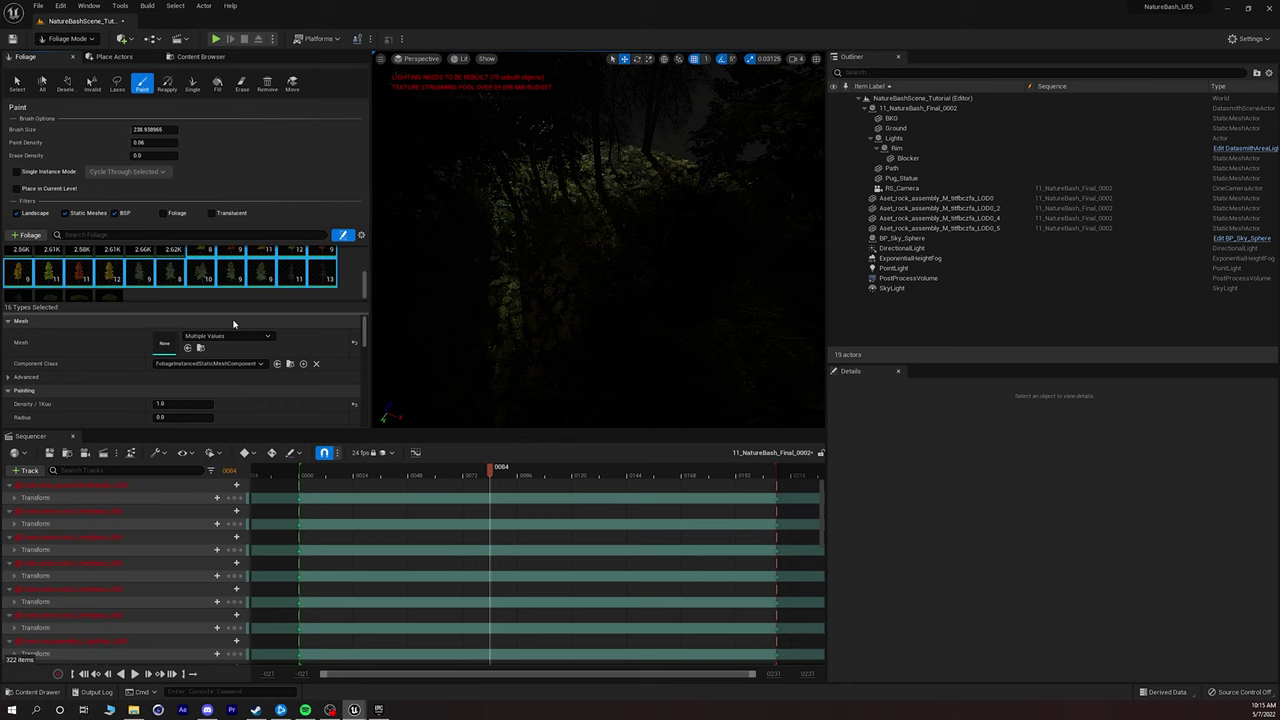
drag(281, 431, 320, 594)
click(196, 533)
text(.8)
key(Return)
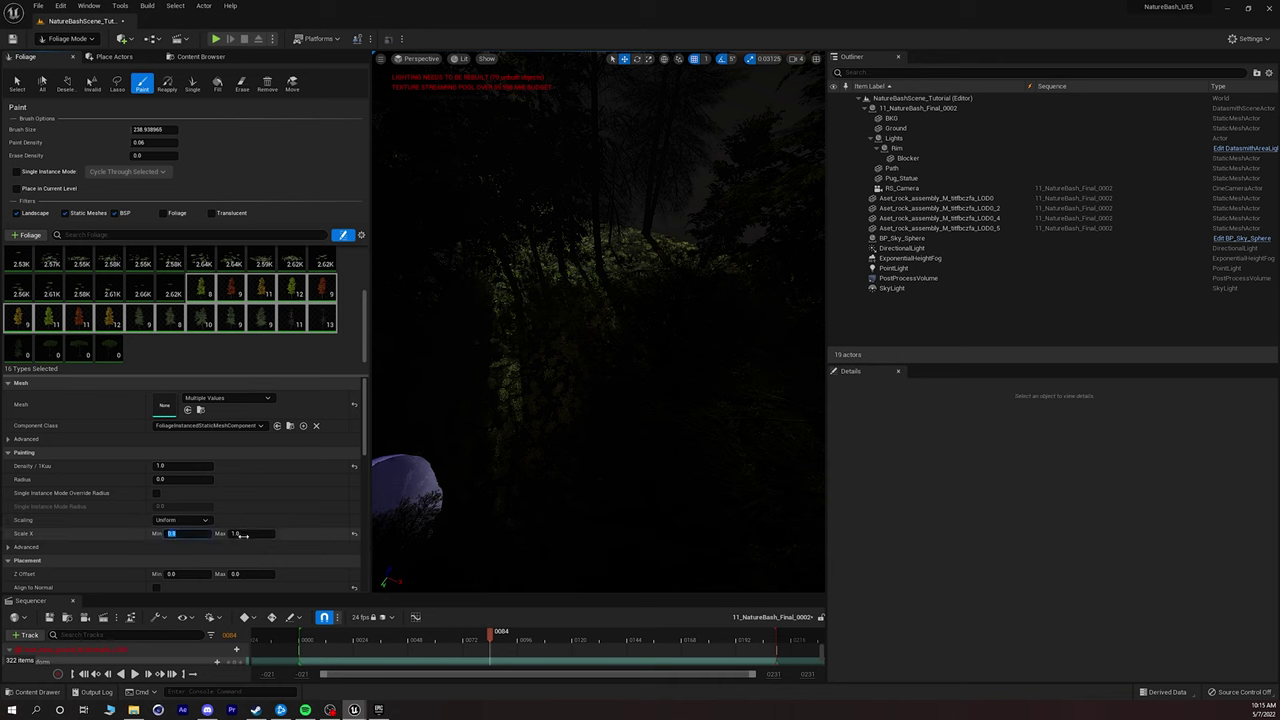
text(0.8)
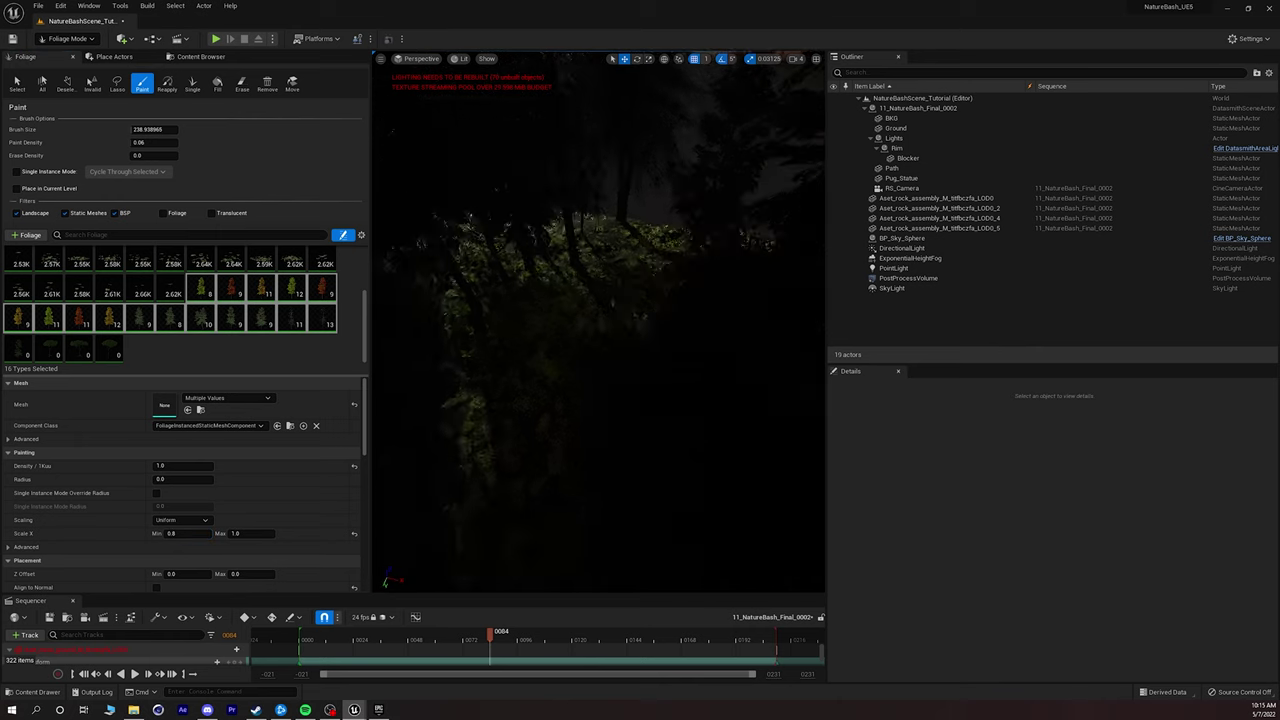
Place single instances of the selected trees in the background gaps and check the result through RS_Camera.
click(192, 84)
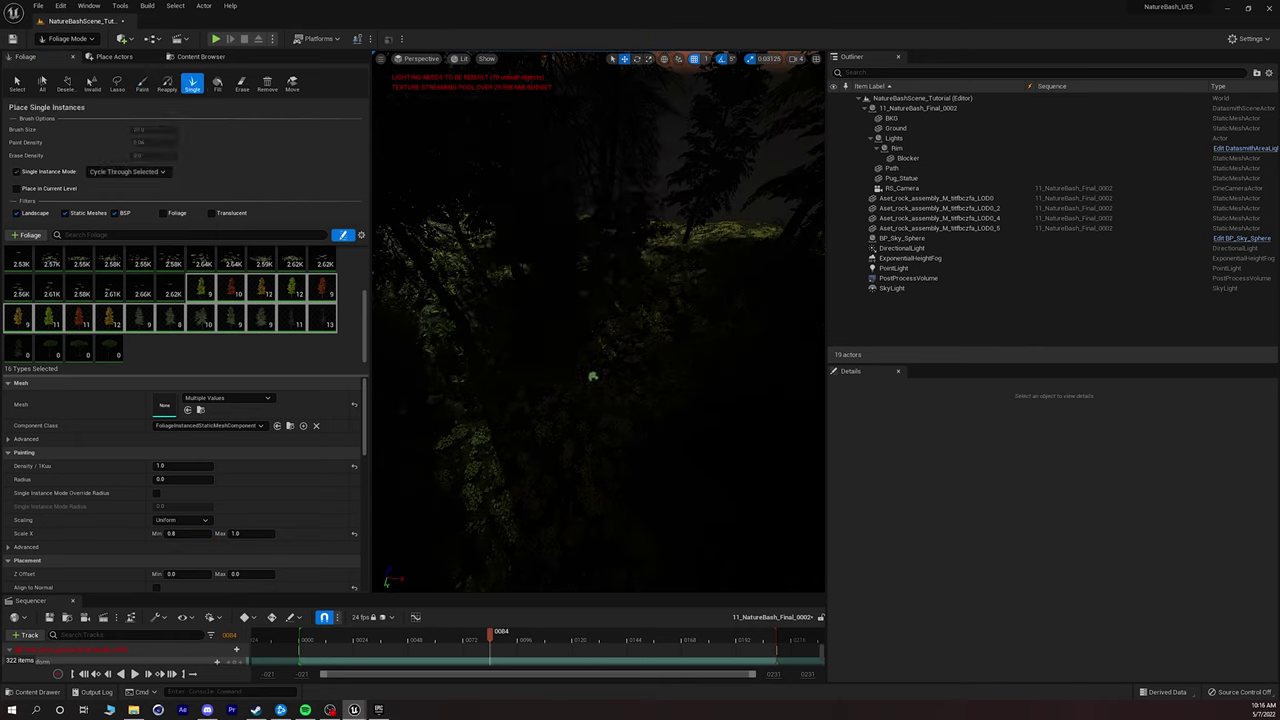
click(593, 376)
click(593, 376)
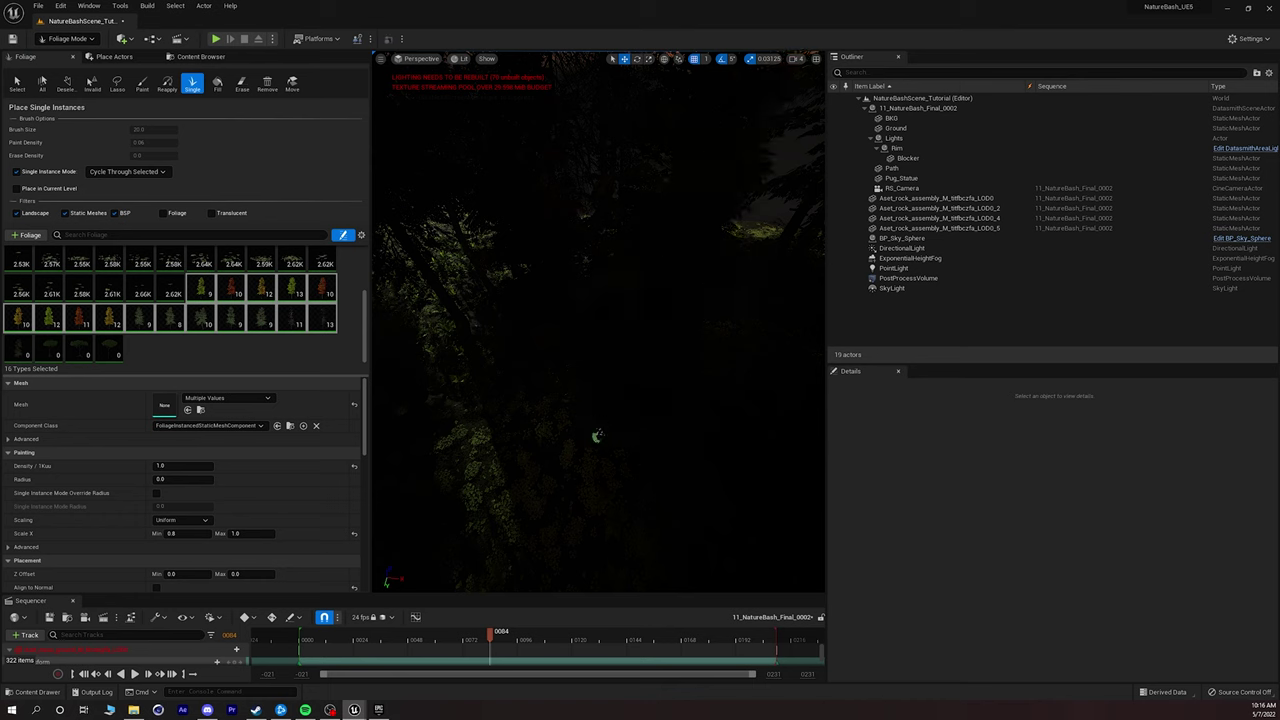
mouse_move(568, 336)
right_down()
mouse_move(630, 336)
mouse_move(600, 360)
mouse_move(568, 336)
right_up()
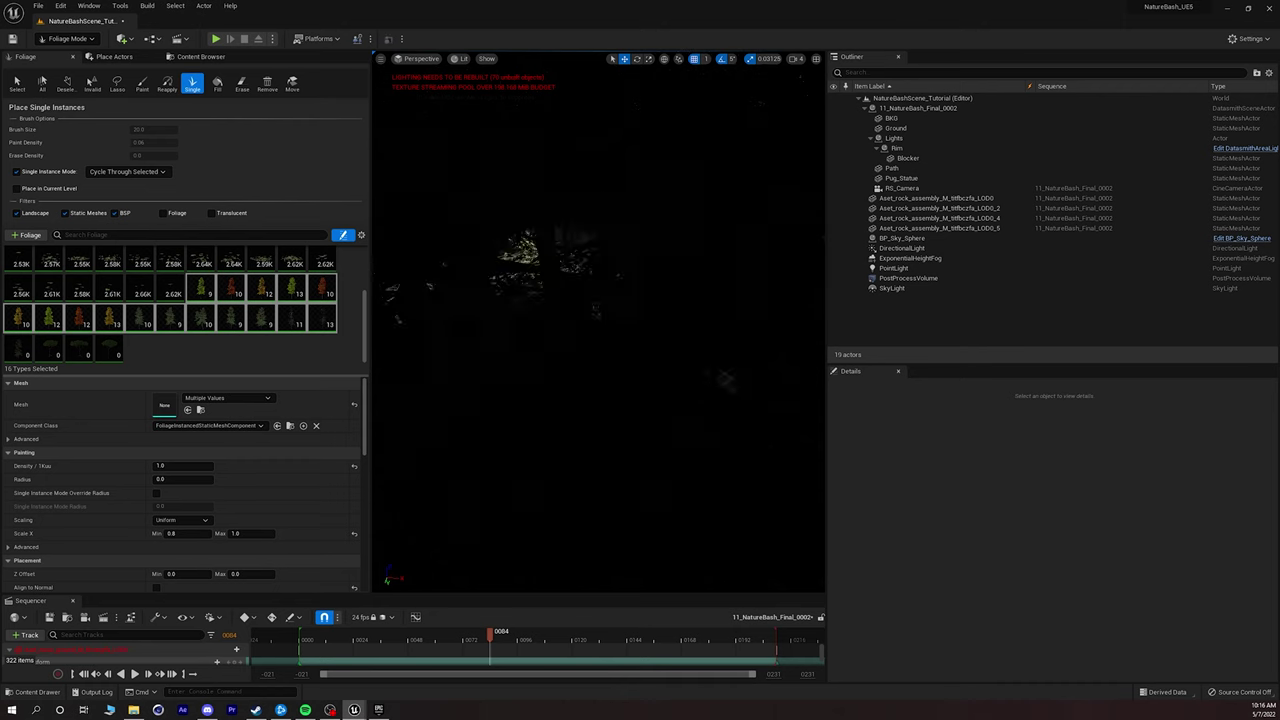
click(596, 383)
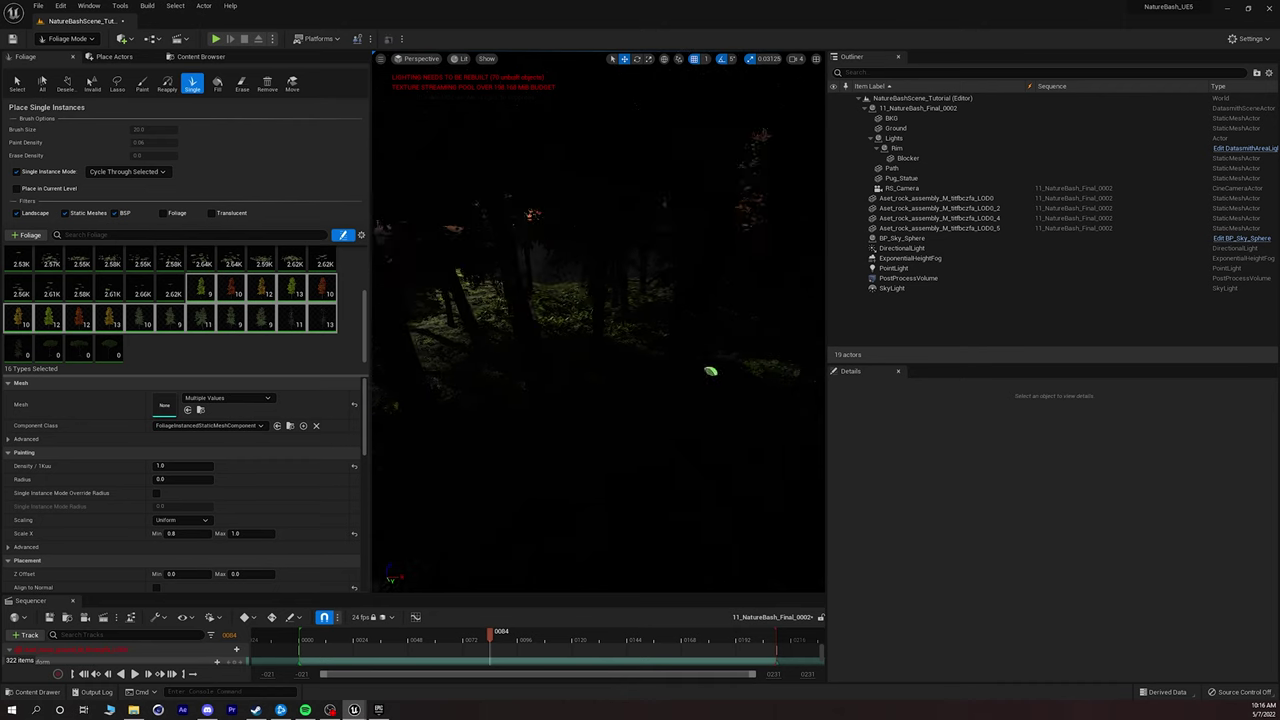
right_drag(711, 371, 800, 371)
click(420, 59)
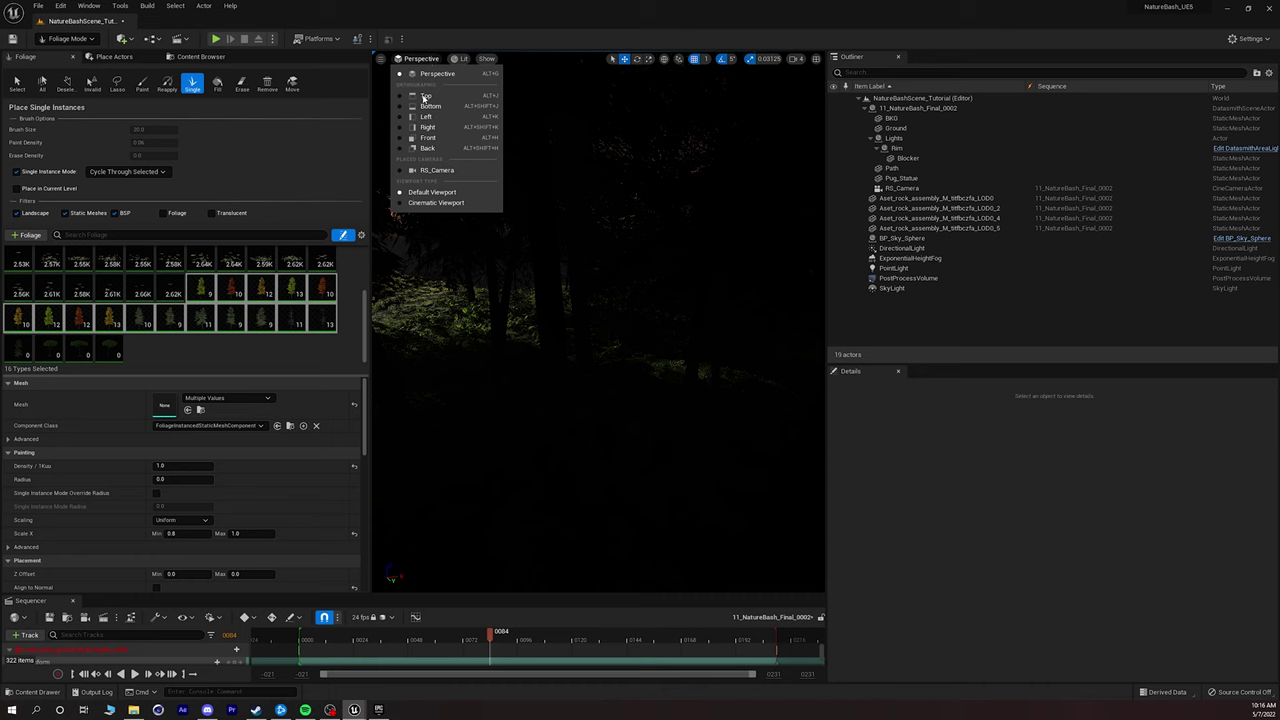
click(440, 176)
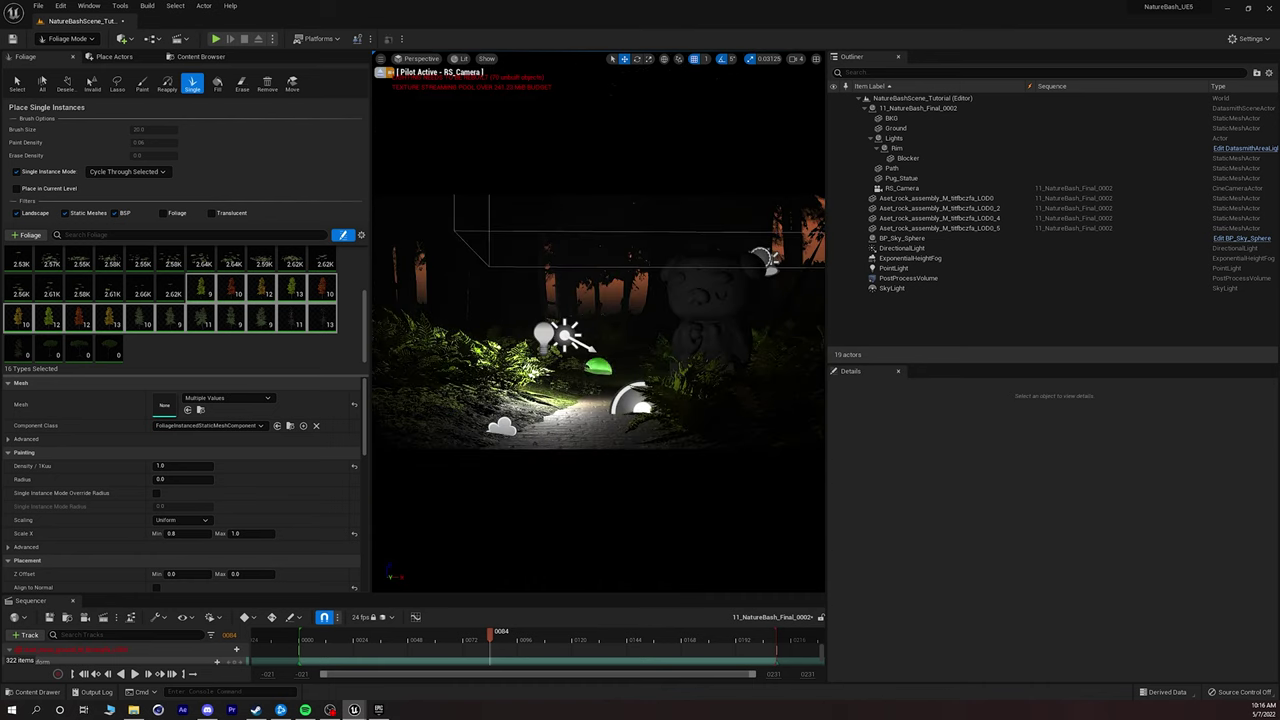
Leave the camera view, place more single trees where the sky still shows through, and review the forest through RS_Camera.
click(380, 72)
scroll(598, 322, up, 5)
right_drag(598, 322, 520, 405)
click(623, 377)
click(578, 320)
click(582, 372)
click(551, 386)
click(532, 318)
right_drag(685, 345, 685, 345)
right_drag(660, 480, 660, 480)
right_drag(557, 412, 557, 412)
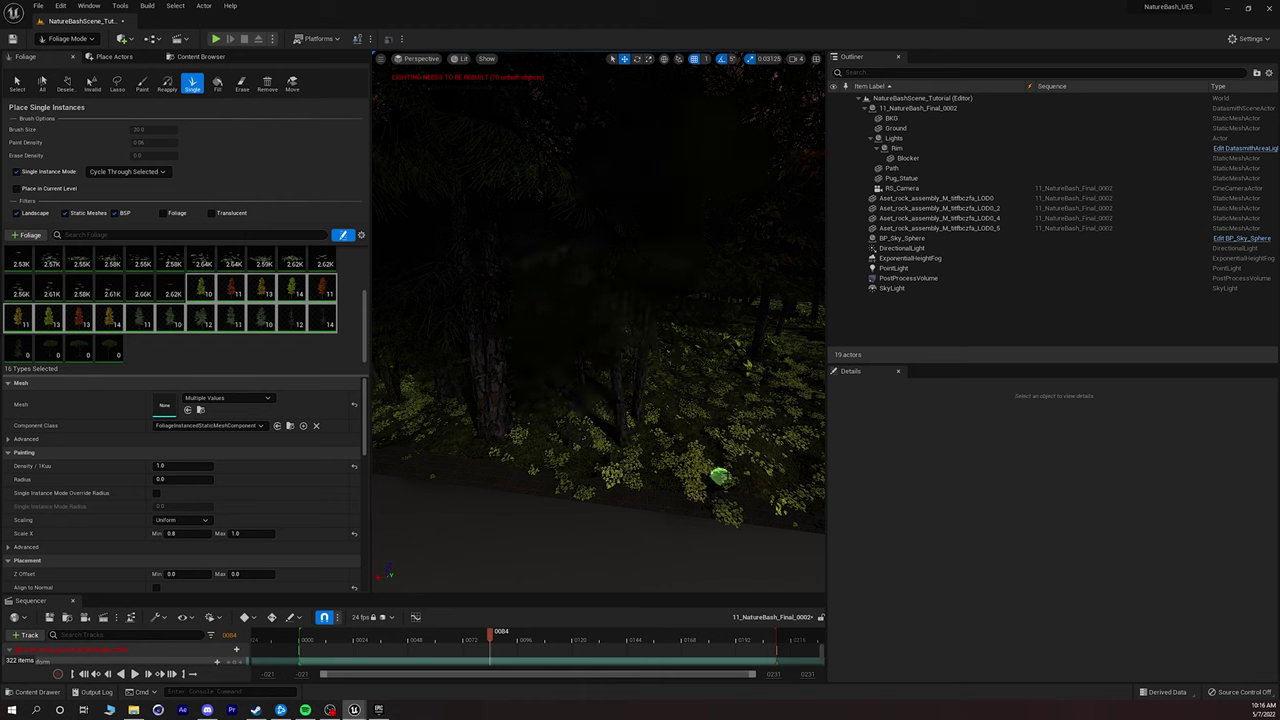
click(718, 477)
click(420, 58)
click(430, 171)
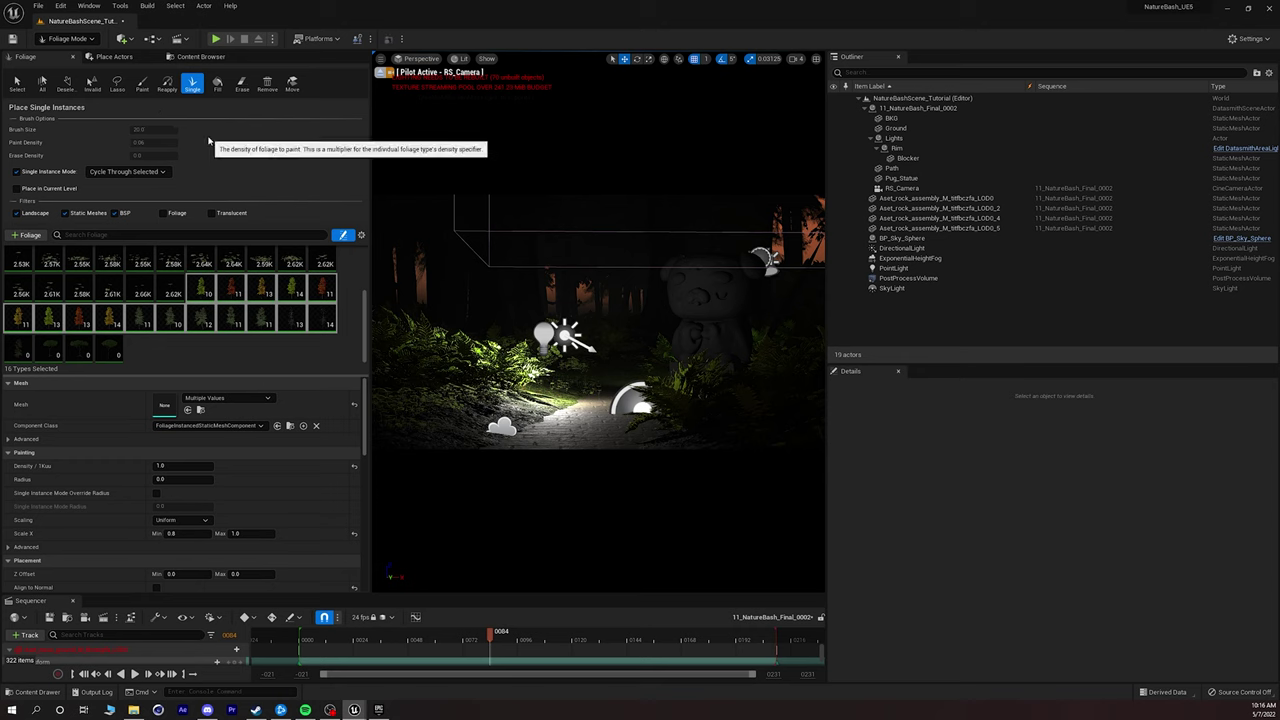
Return to Select mode and select the PostProcessVolume to show its settings.
click(90, 39)
click(78, 53)
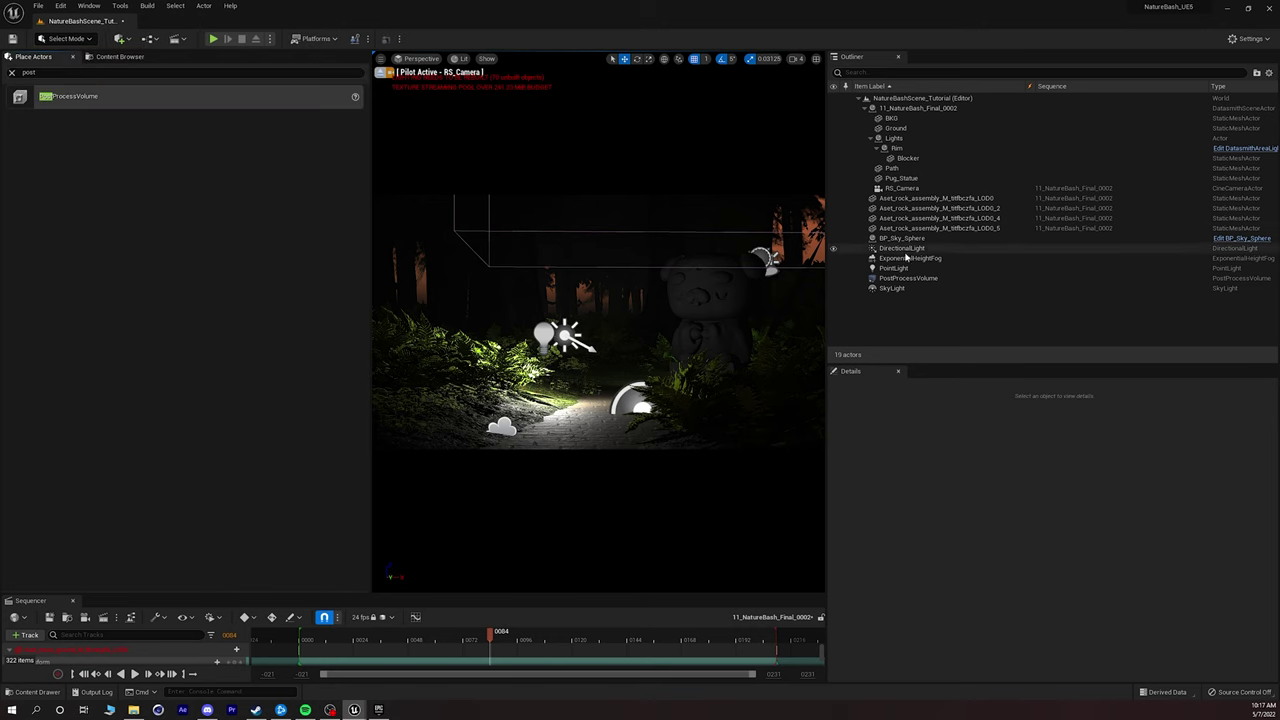
click(906, 279)
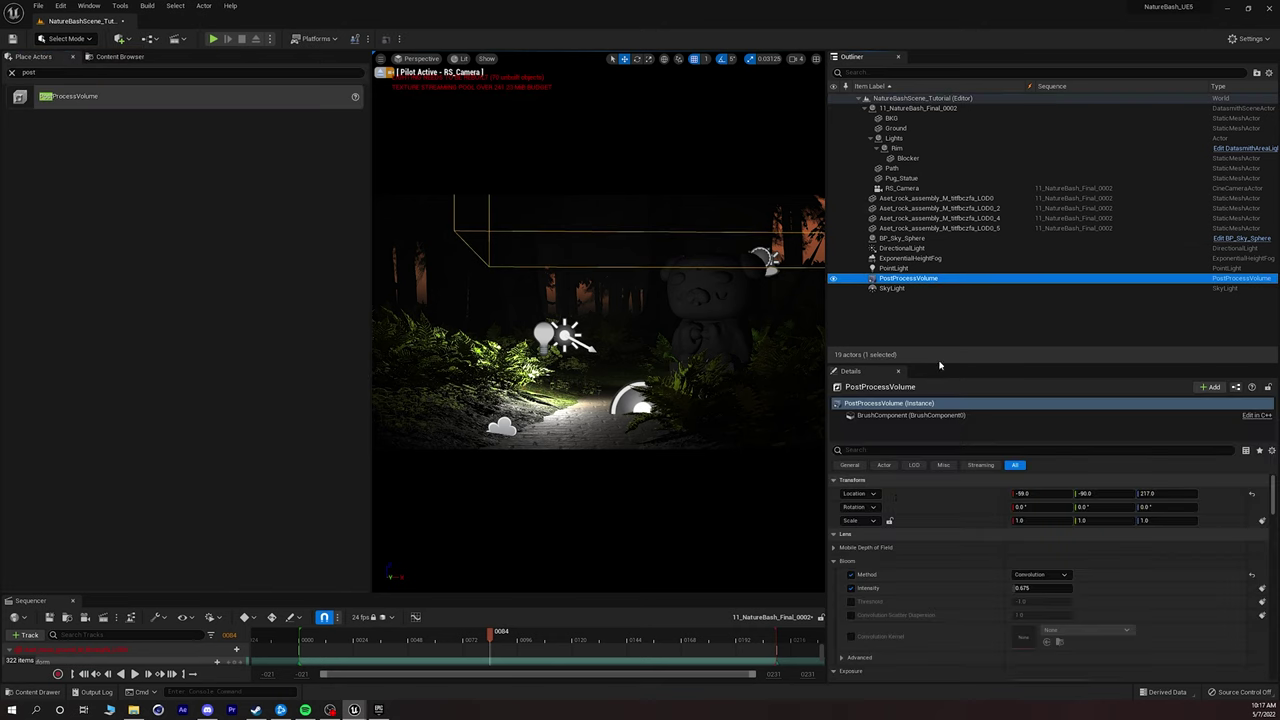
Enable the exposure overrides for Metering Mode, Exposure Compensation, Min EV100 and Max EV100, with metering set to Auto Exposure Basic.
scroll(932, 578, down, 2)
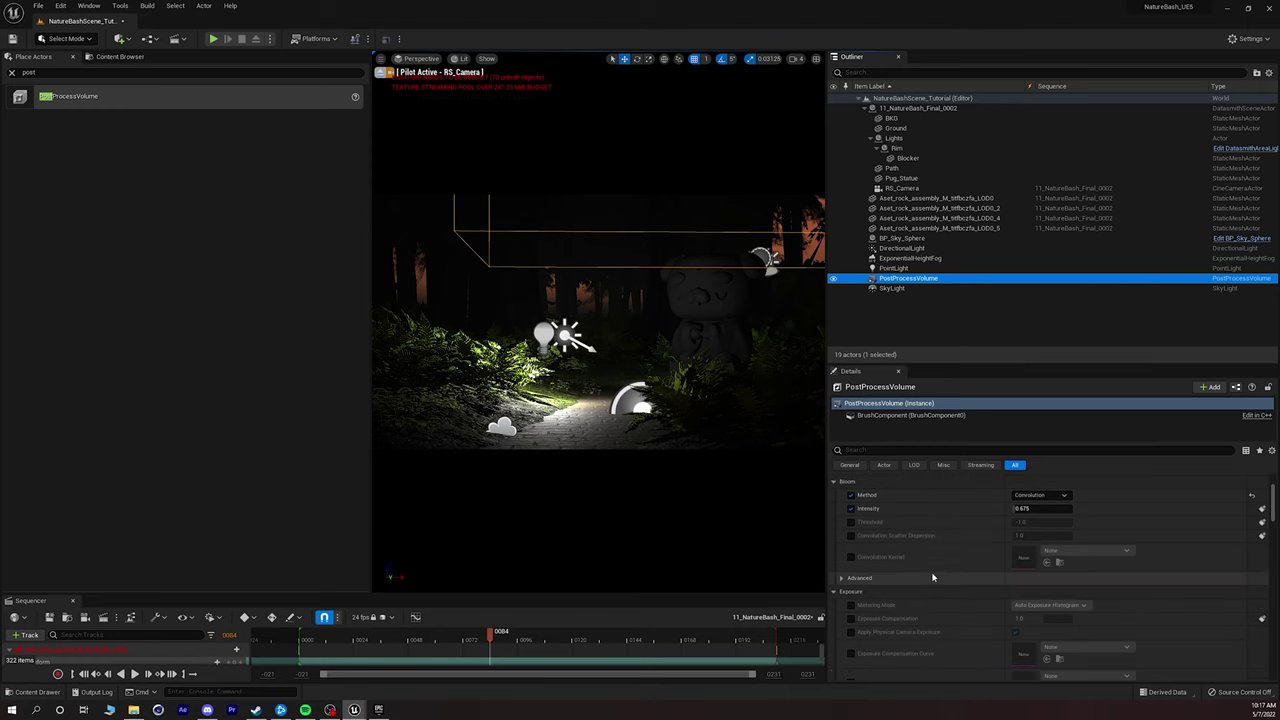
scroll(932, 578, down, 1)
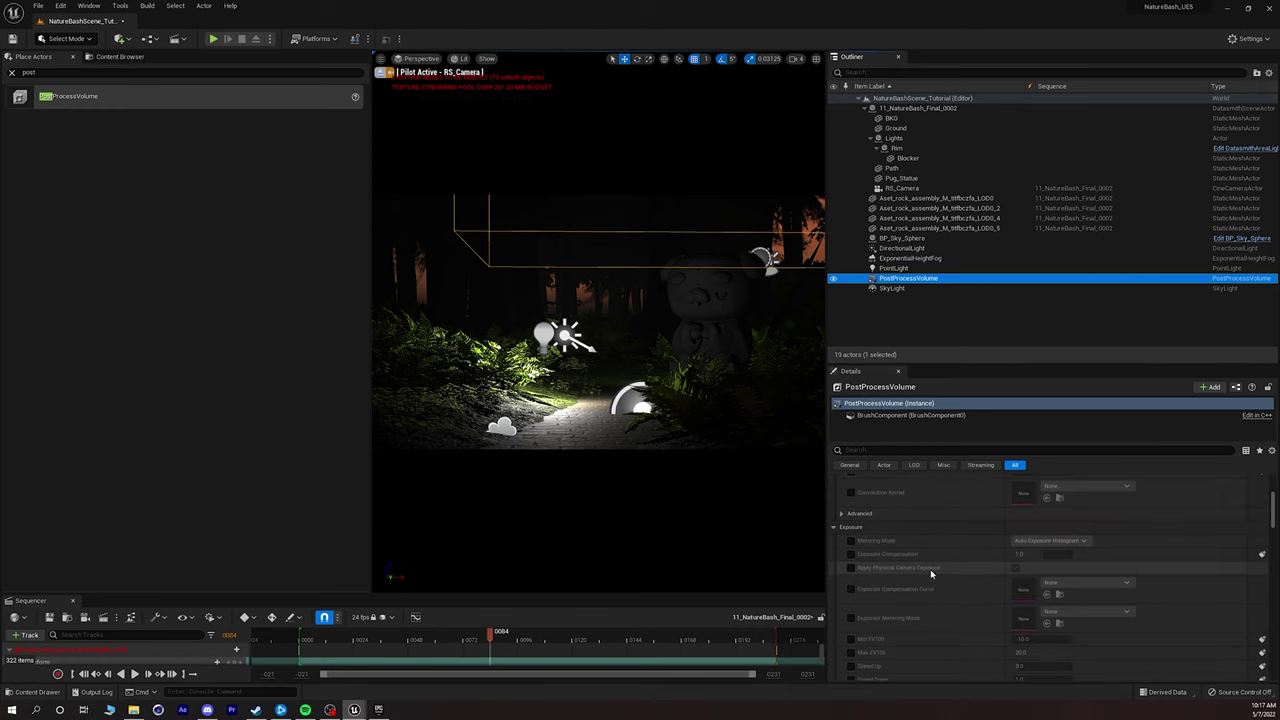
click(852, 541)
click(852, 555)
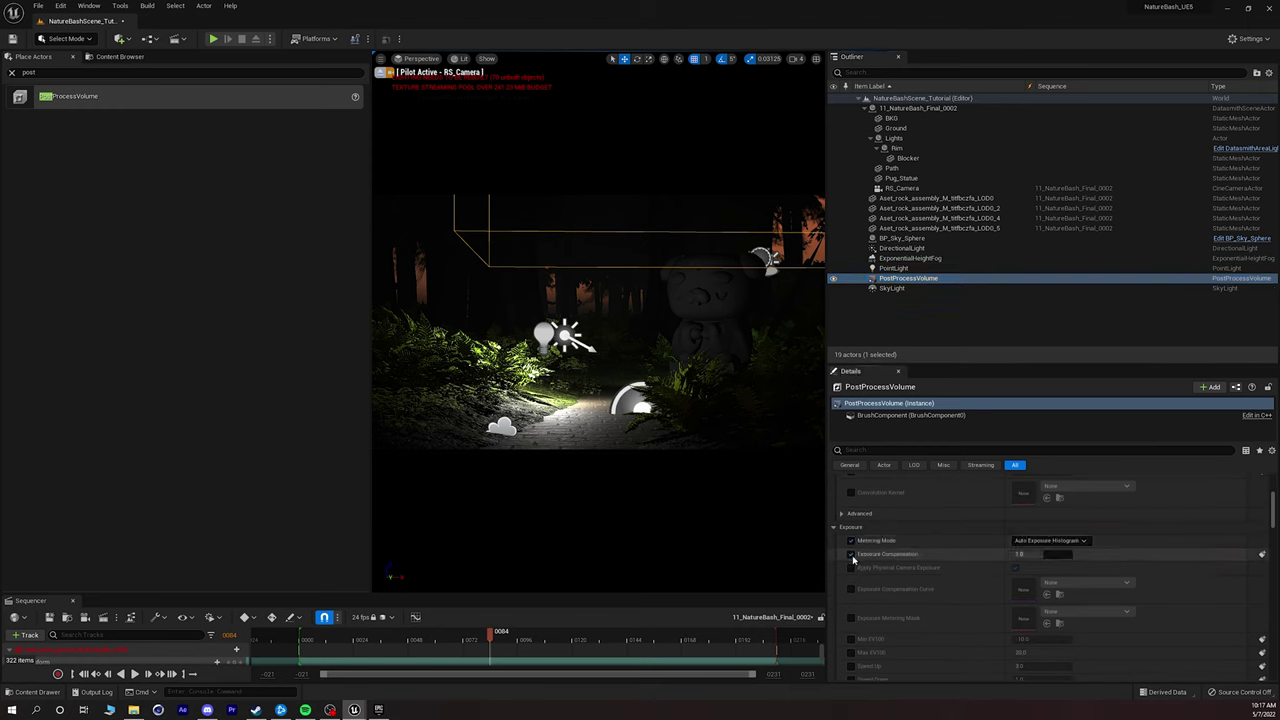
click(851, 639)
click(851, 652)
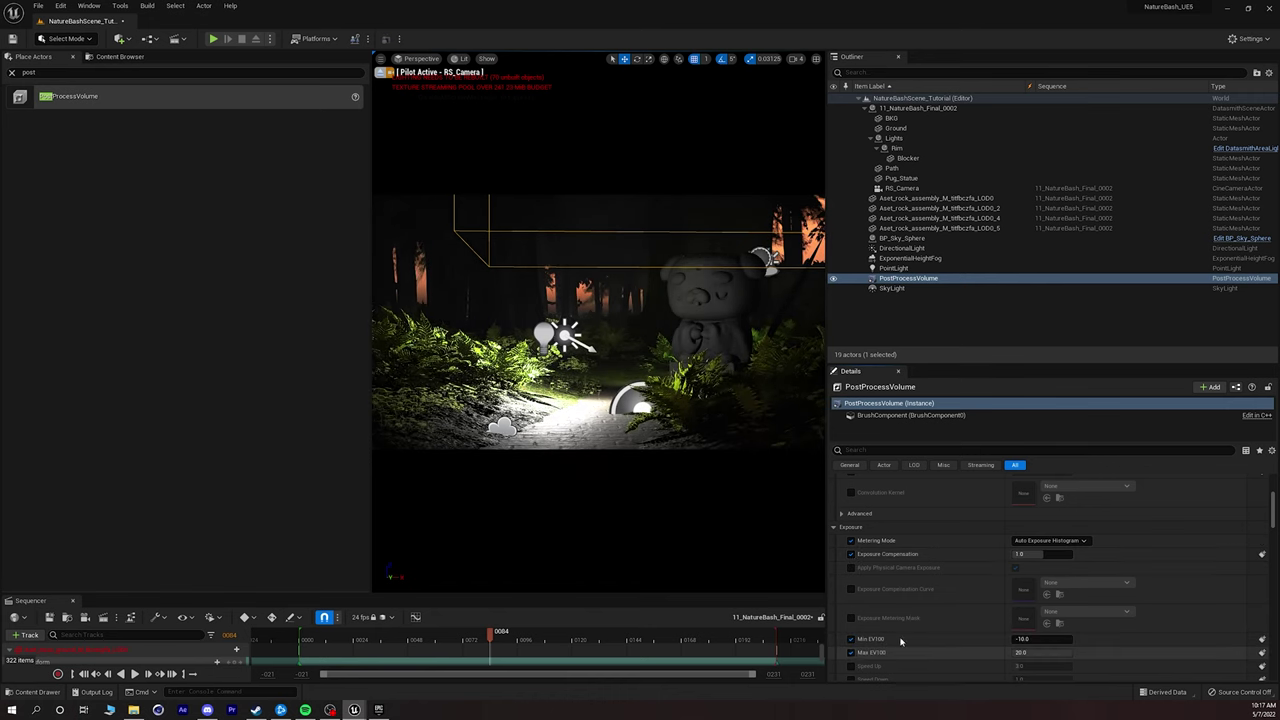
click(1050, 541)
click(1038, 559)
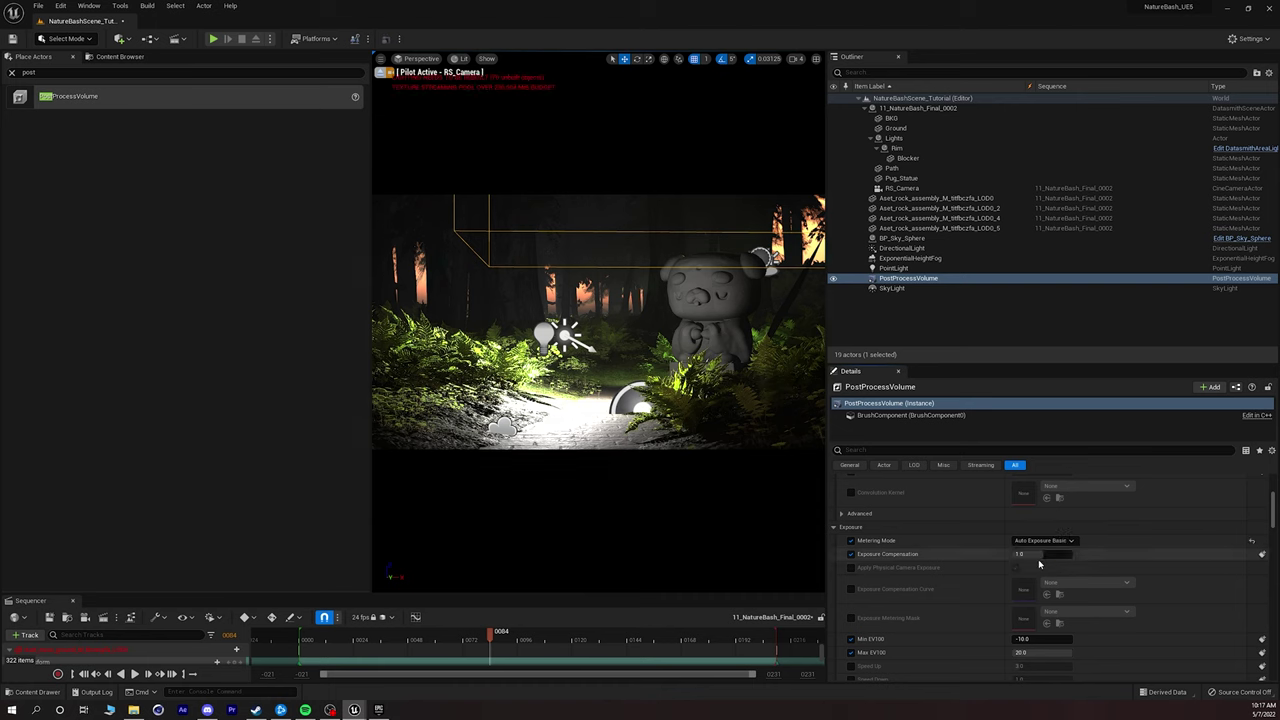
Set Min EV100 and Max EV100 to 0 and raise Exposure Compensation to about 3.9.
click(1050, 638)
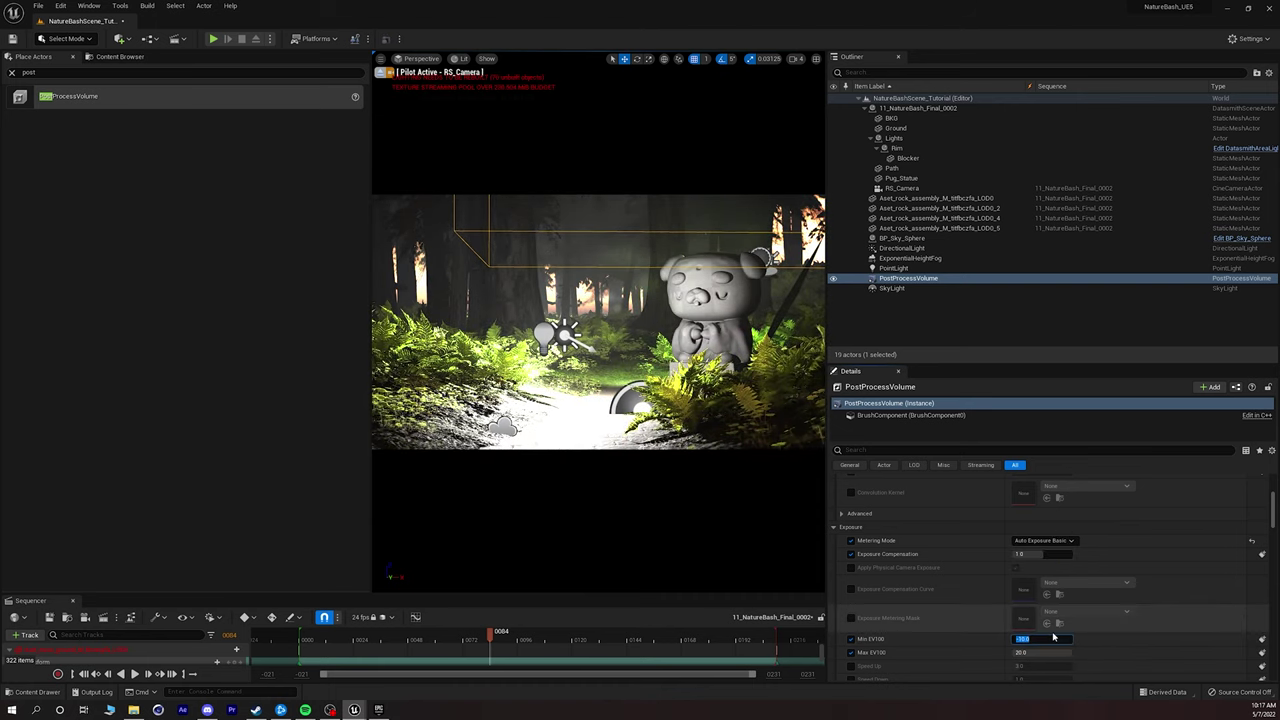
text(0)
key(Tab)
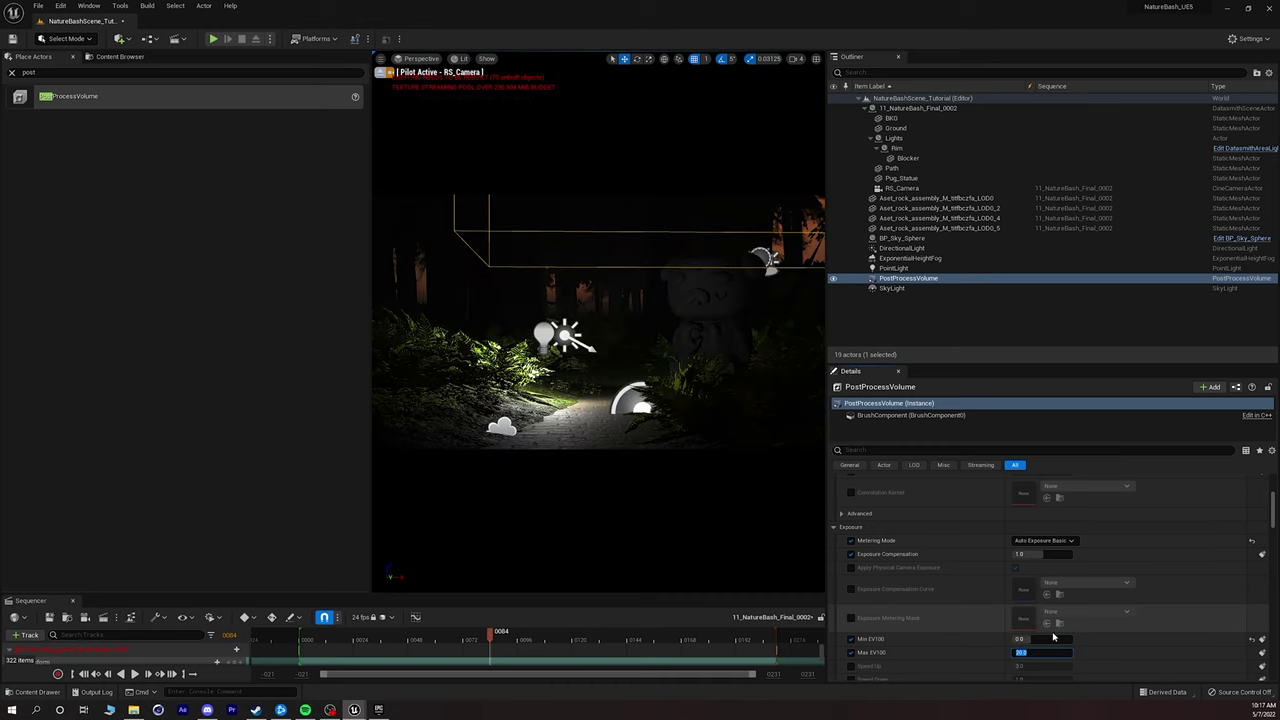
click(1040, 554)
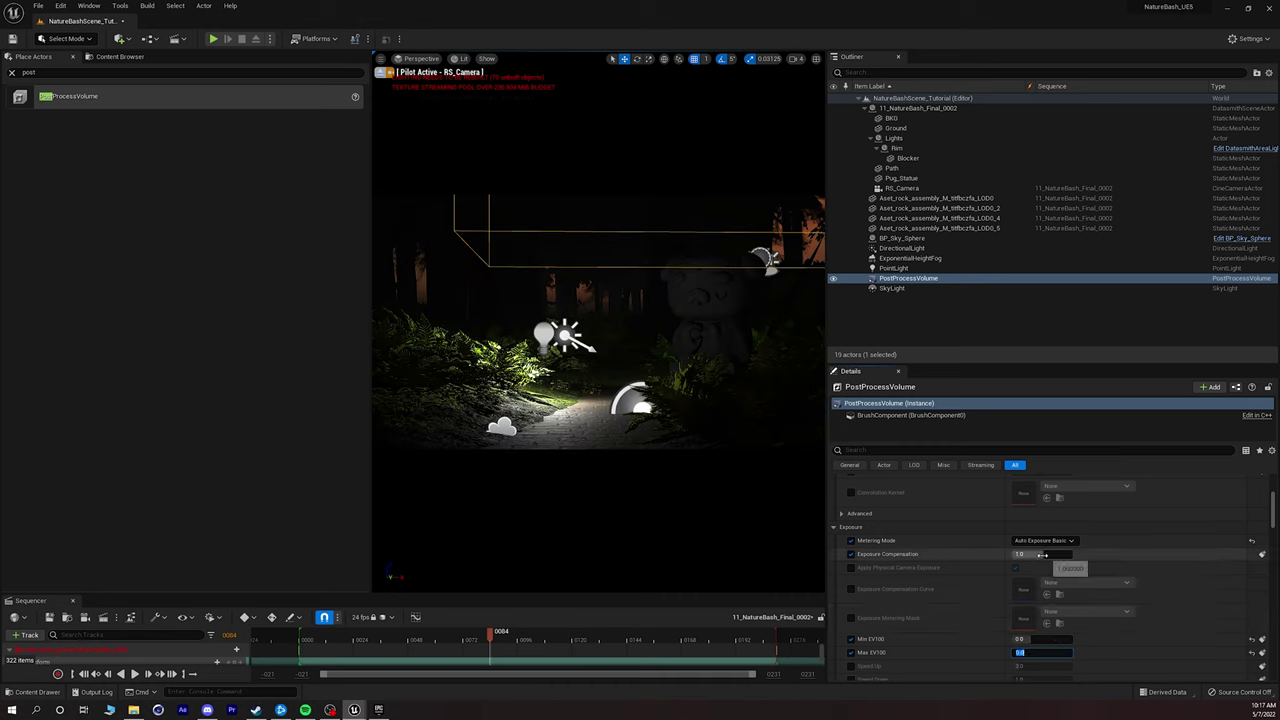
drag(1044, 554, 1115, 554)
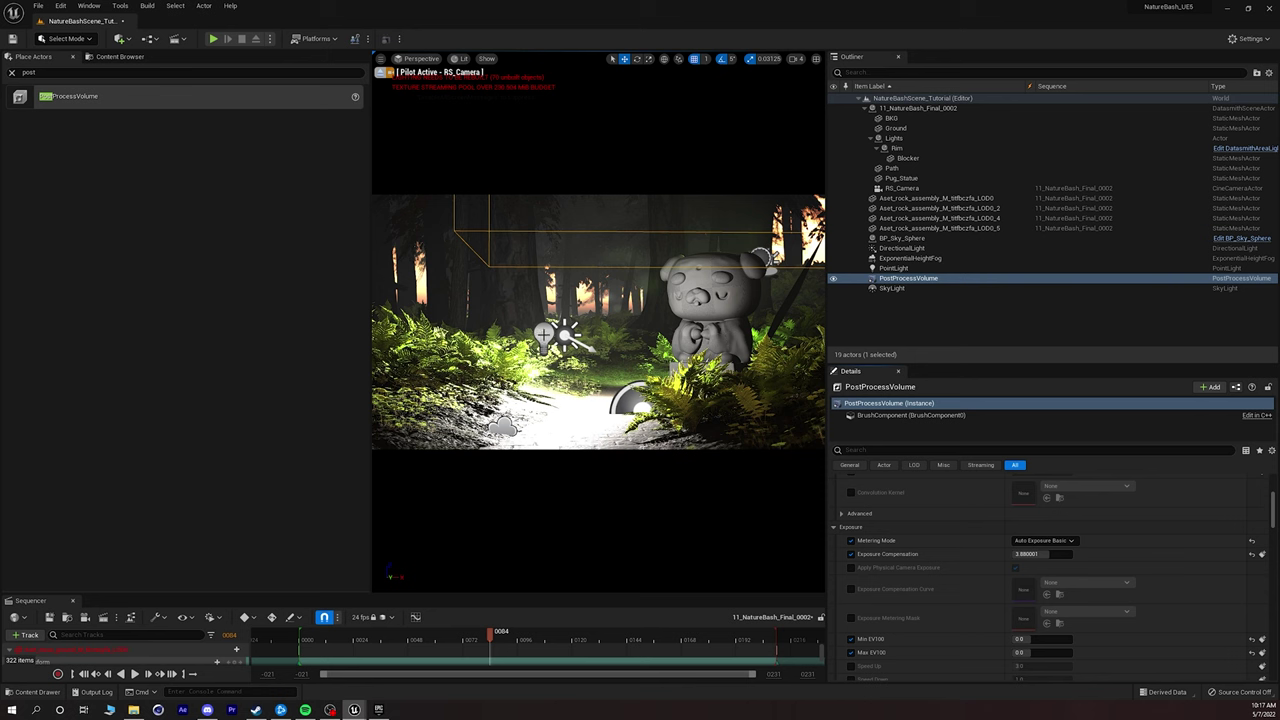
Try the PointLight higher above the path, and delete it from the scene.
click(543, 334)
drag(544, 308, 541, 252)
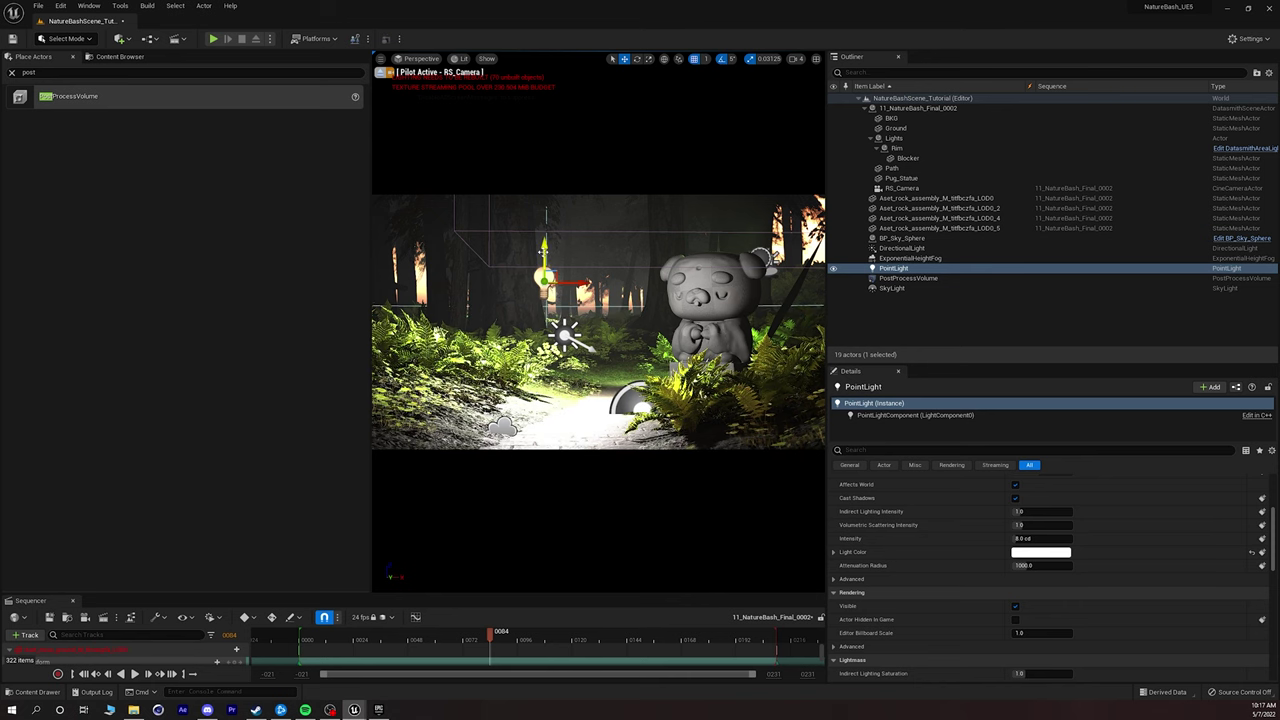
key(Delete)
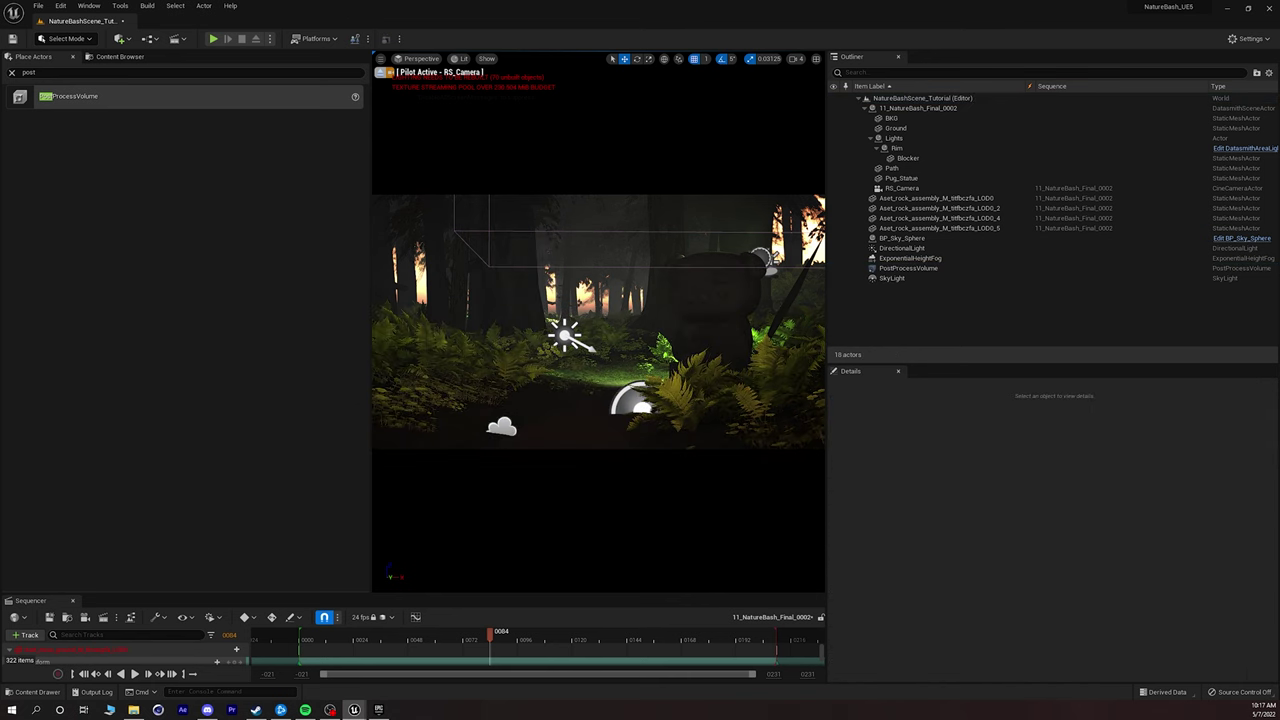
click(560, 400)
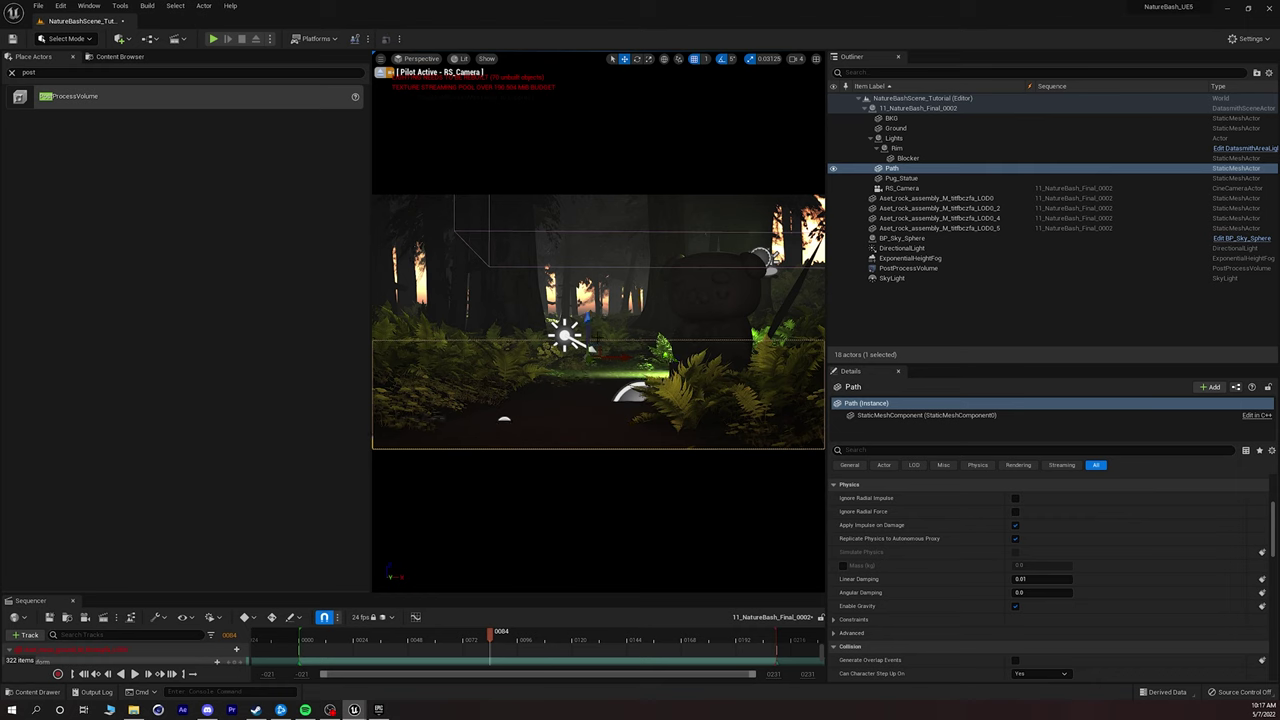
key(ctrl+z)
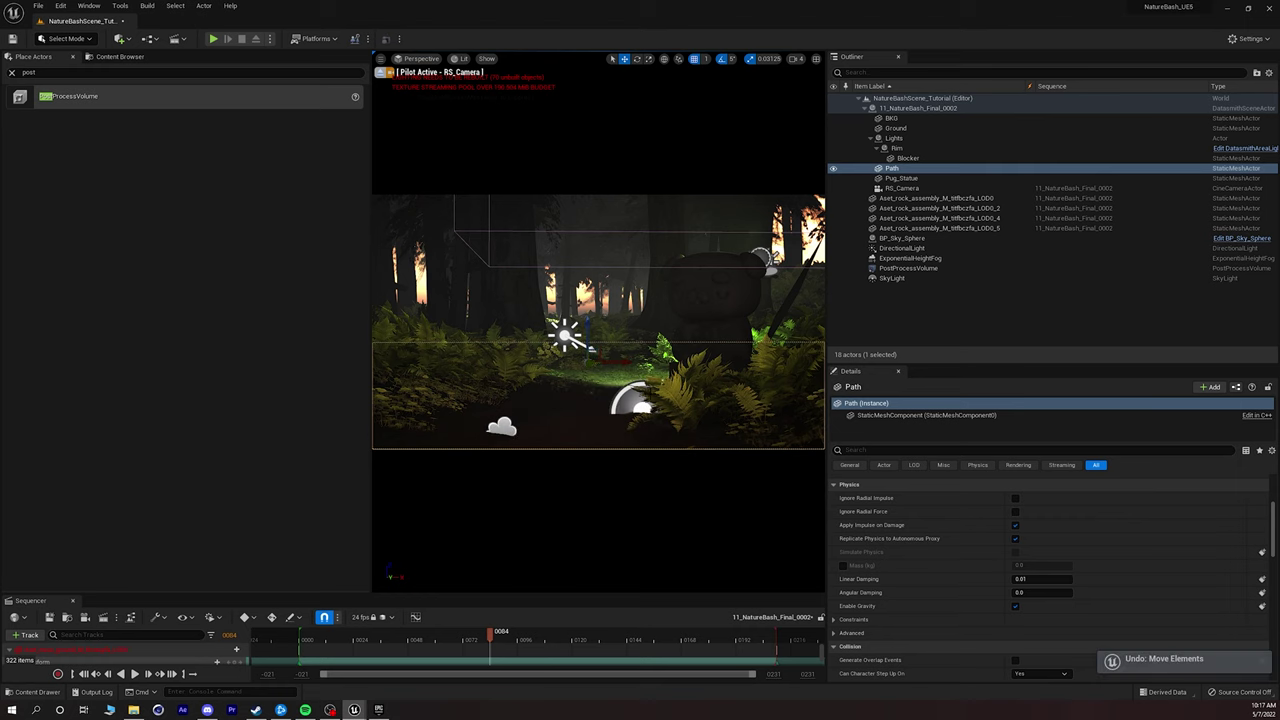
click(632, 400)
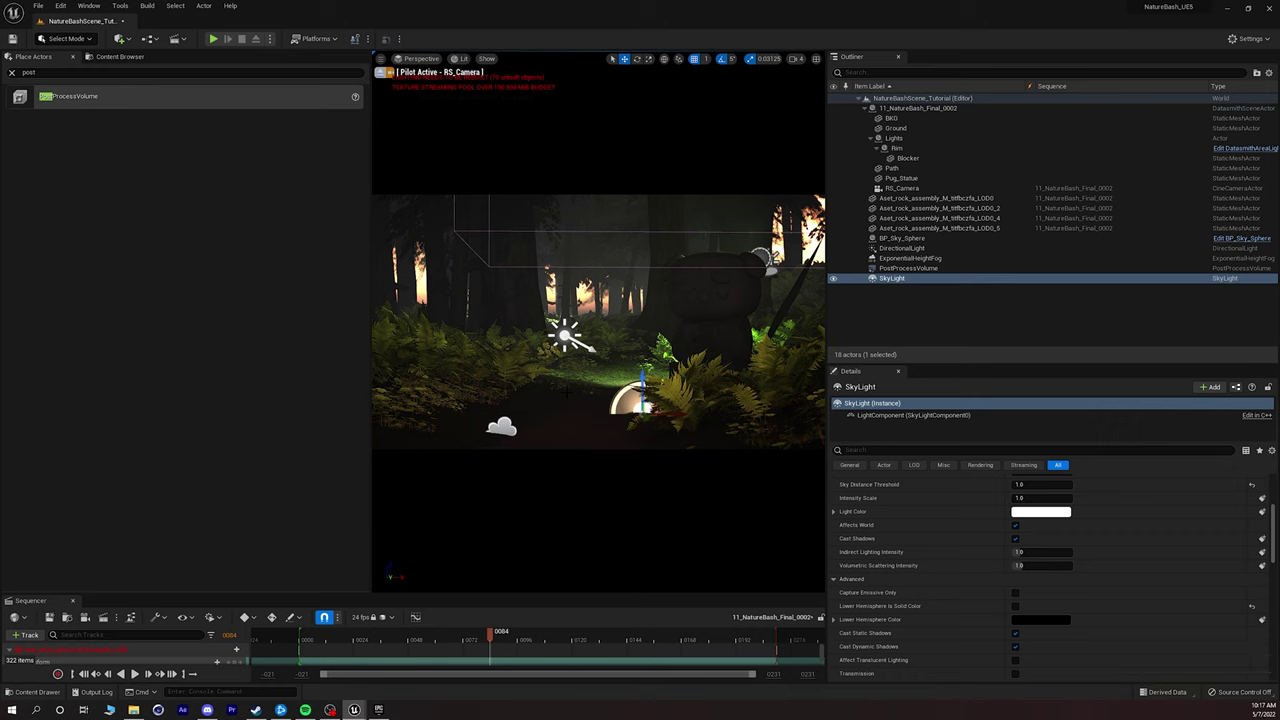
click(566, 393)
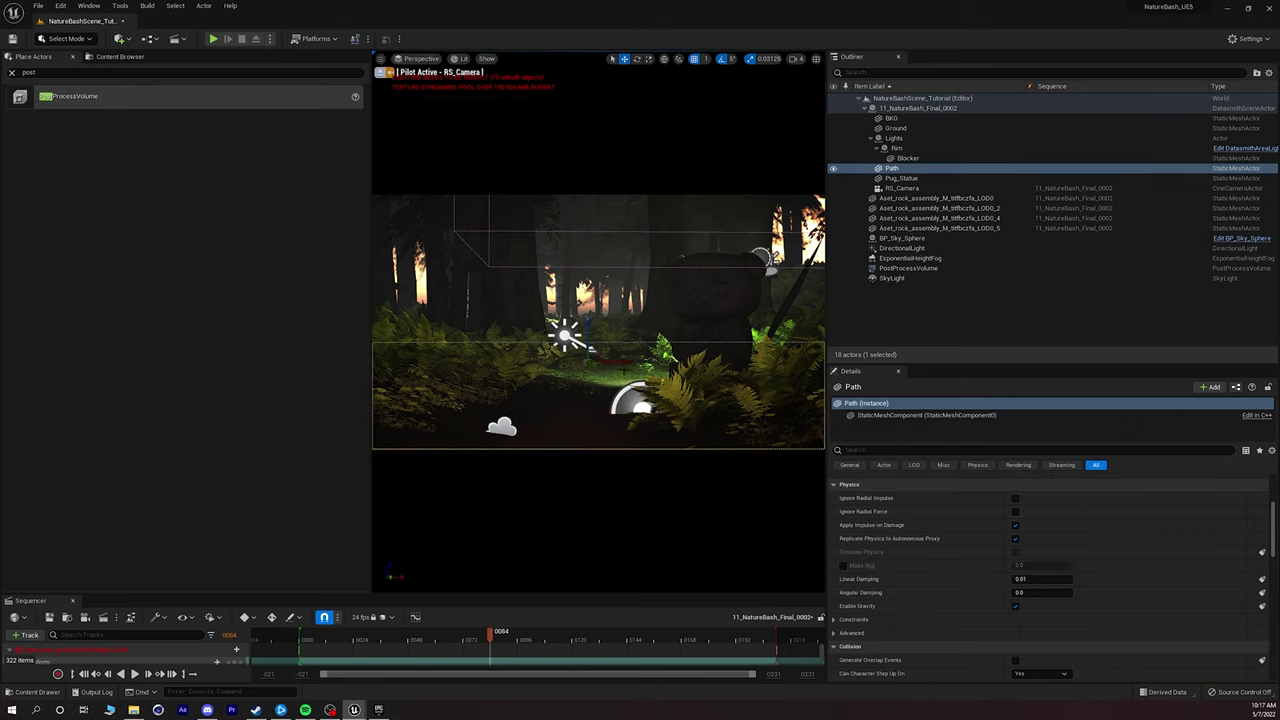
Rotate the DirectionalLight so that it lights the pug statue, the ferns and the path from the front.
click(567, 334)
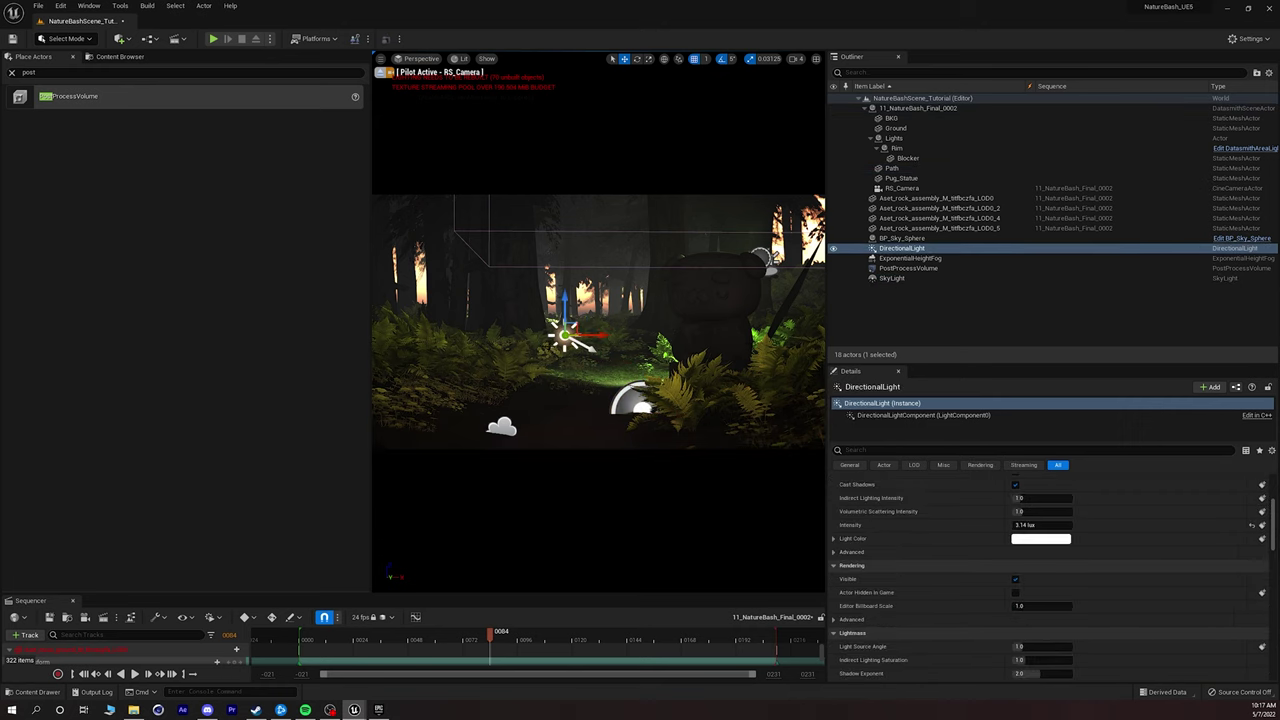
key(e)
drag(548, 290, 601, 292)
mouse_move(570, 341)
mouse_down()
mouse_move(550, 338)
mouse_move(590, 338)
mouse_move(564, 338)
mouse_move(576, 338)
mouse_move(572, 360)
mouse_up()
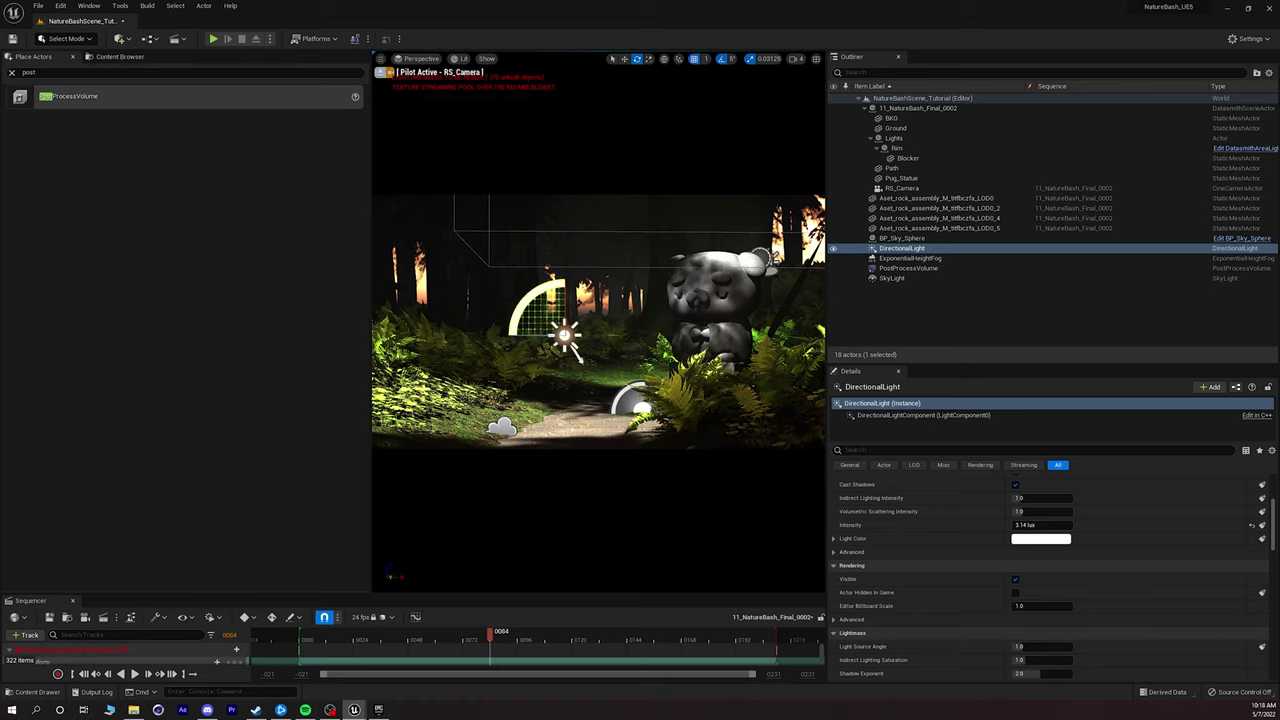
Leave the camera view, look at the trees behind the camera, and activate the Erase tool in Foliage mode.
click(381, 72)
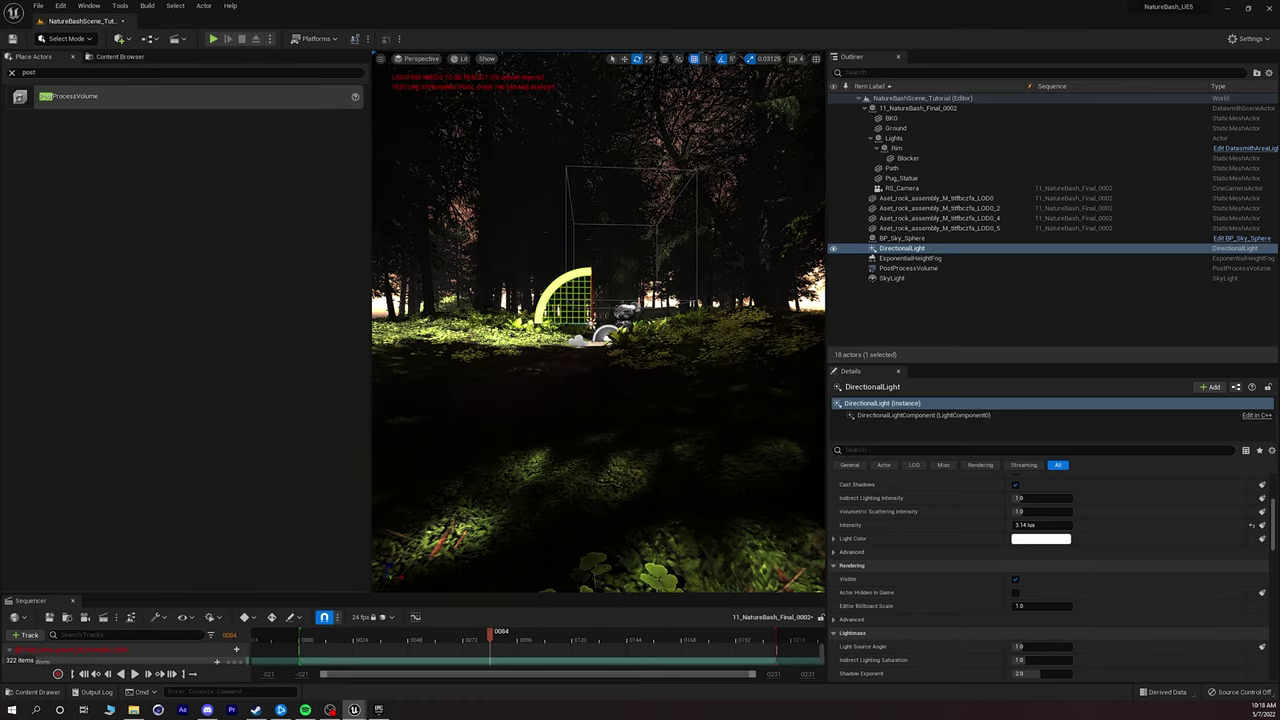
alt+drag(598, 322, 720, 330)
right_drag(590, 360, 602, 378)
click(66, 38)
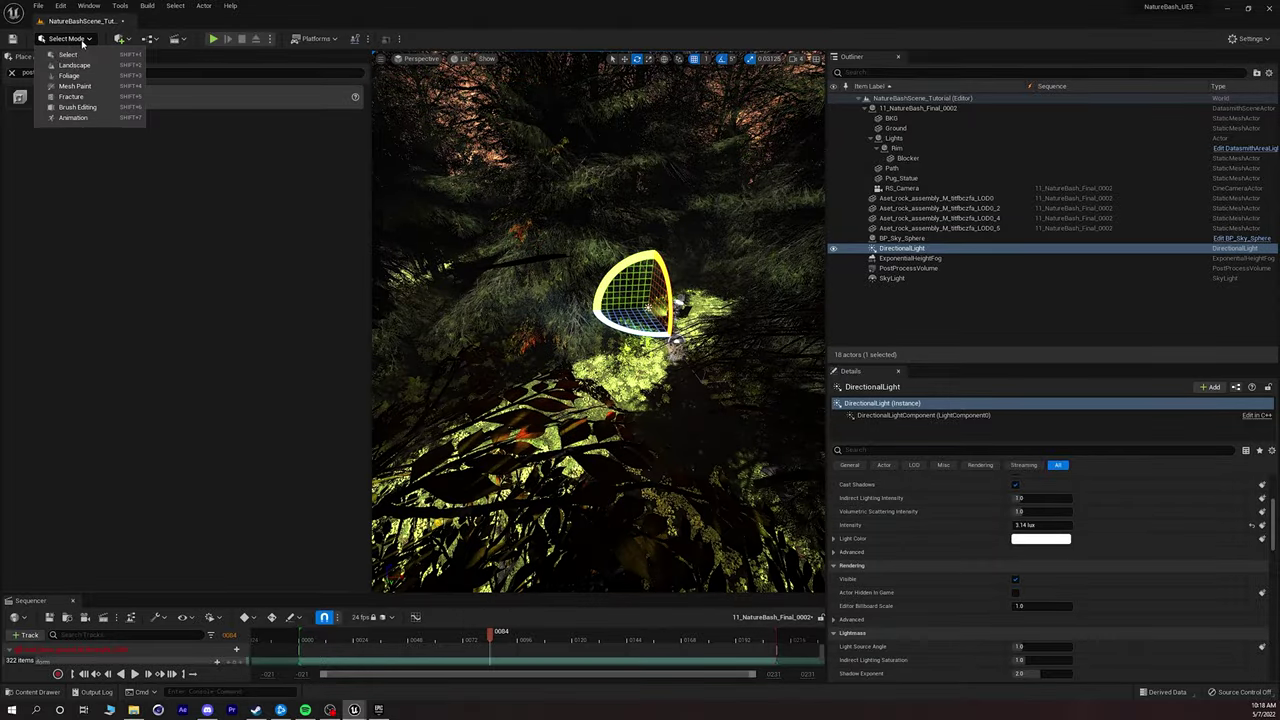
click(70, 76)
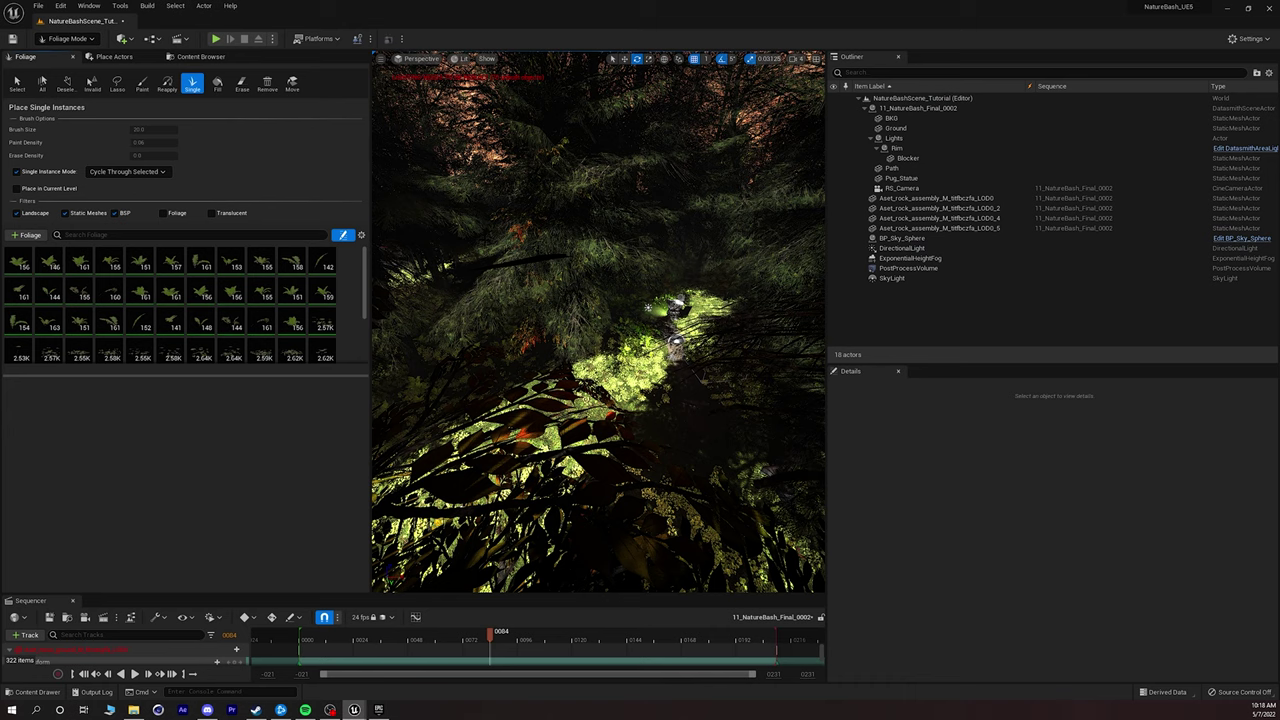
scroll(257, 313, down, 3)
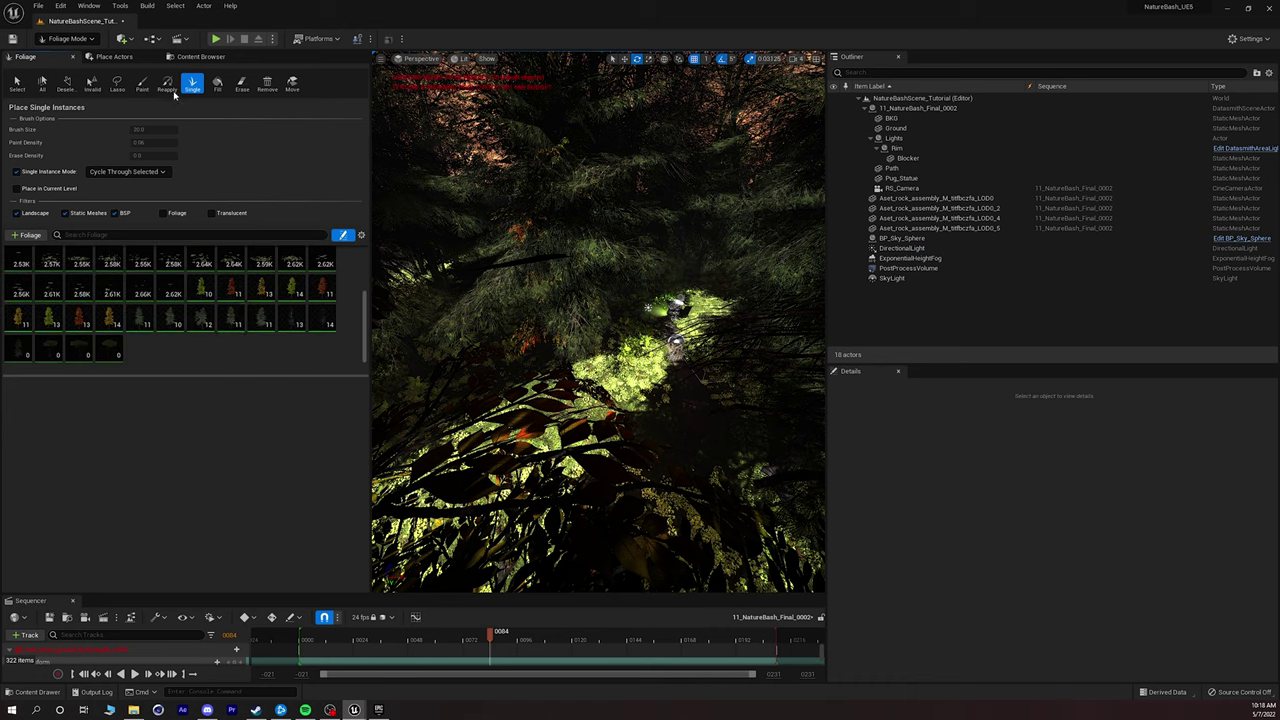
click(241, 84)
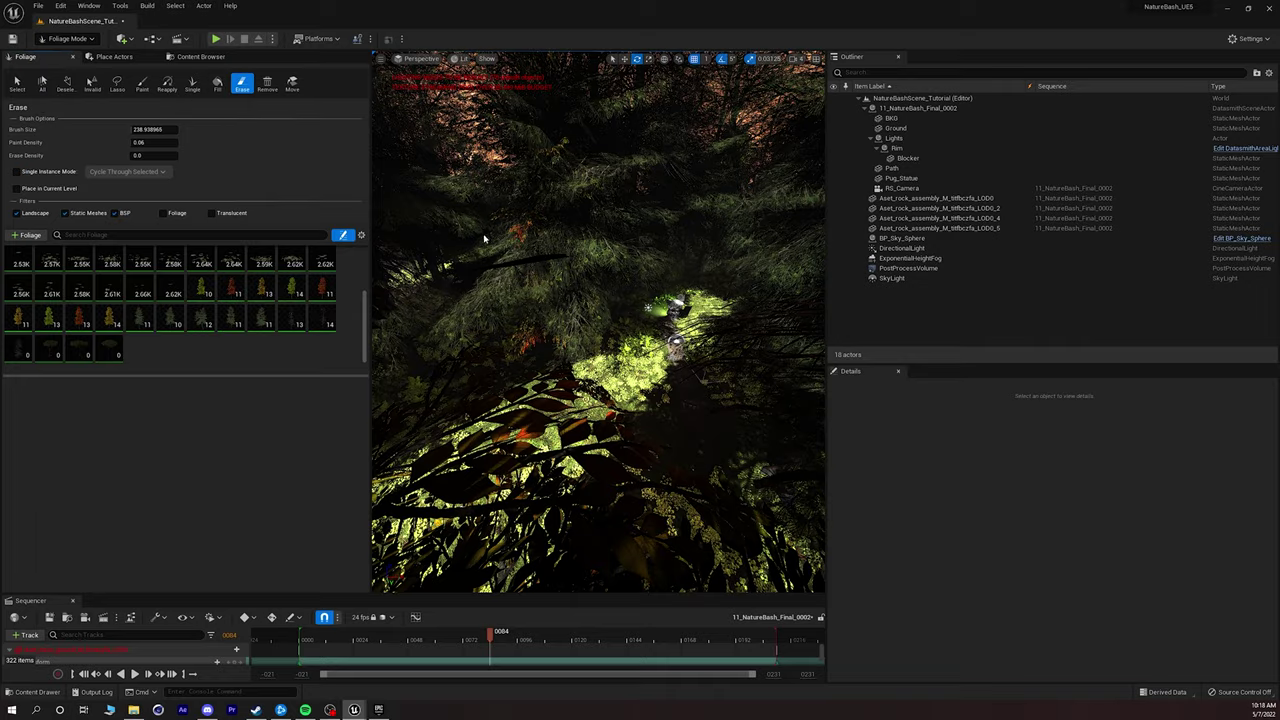
Erase the trees around the start of the path that block the light, and check the lighting through RS_Camera.
mouse_move(598, 322)
right_down()
mouse_move(517, 350)
mouse_move(531, 364)
mouse_move(651, 301)
mouse_move(754, 291)
mouse_move(630, 322)
mouse_move(500, 305)
mouse_move(584, 322)
right_up()
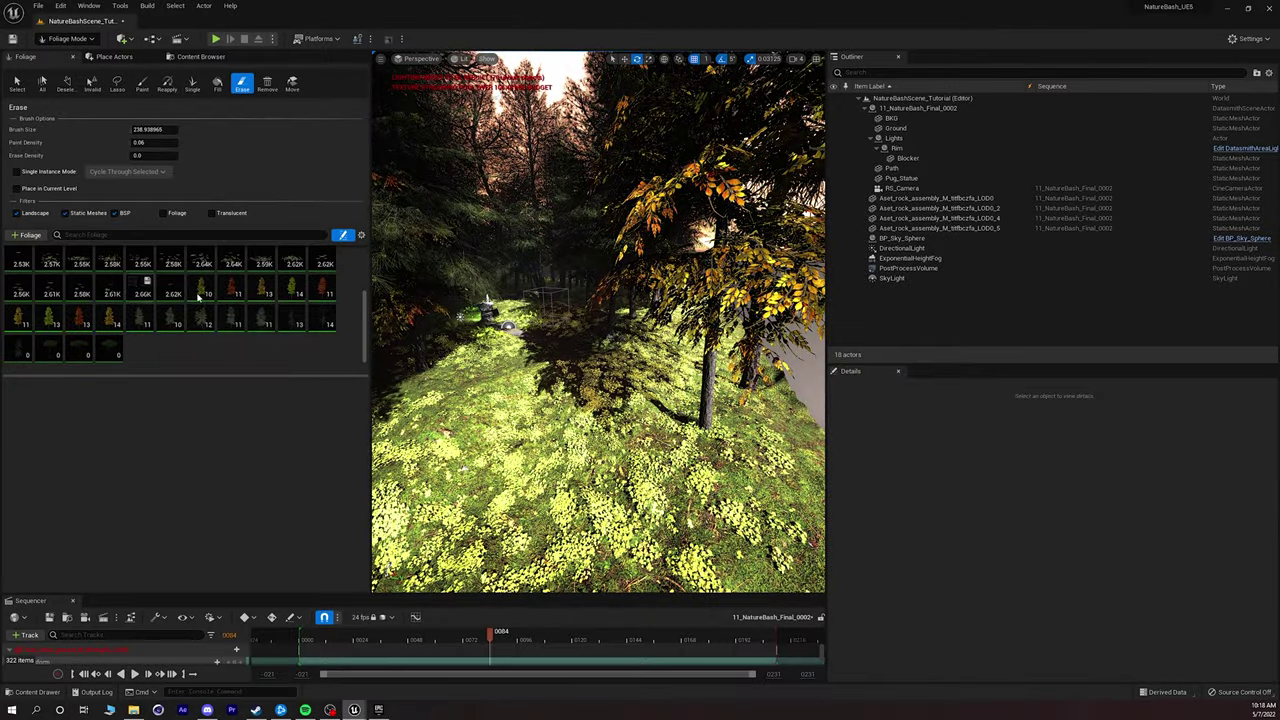
click(628, 490)
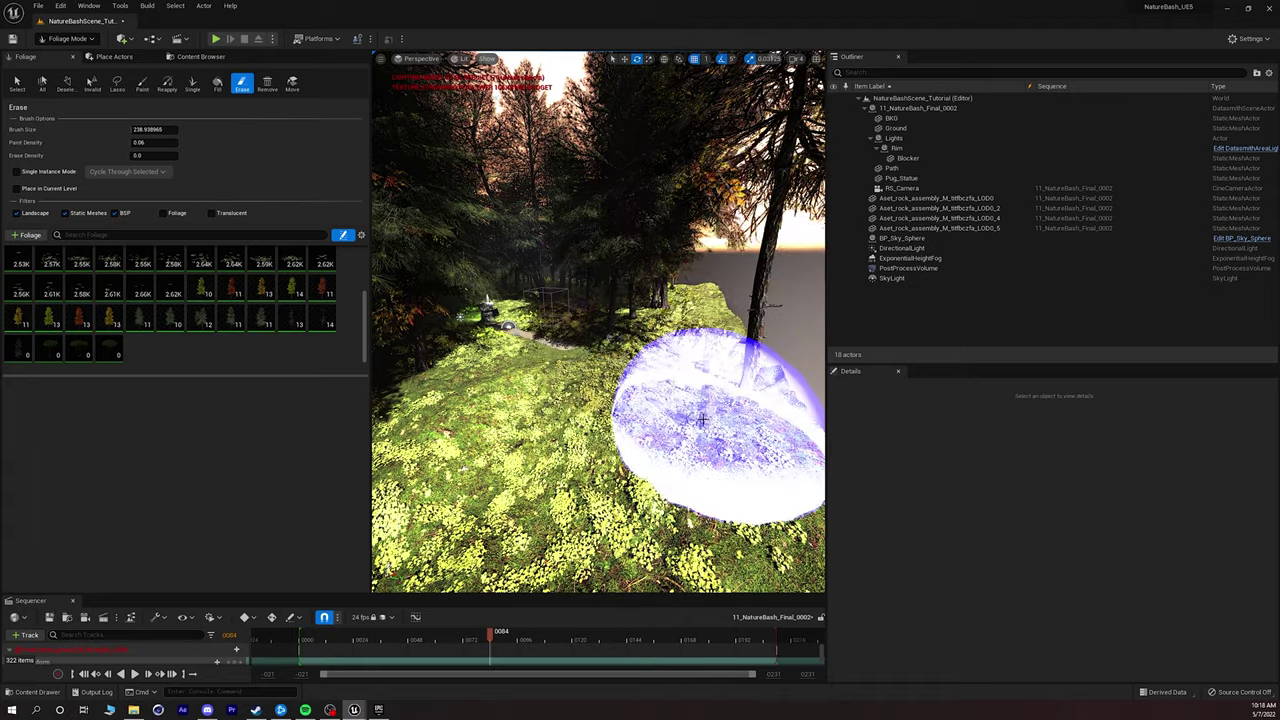
click(727, 378)
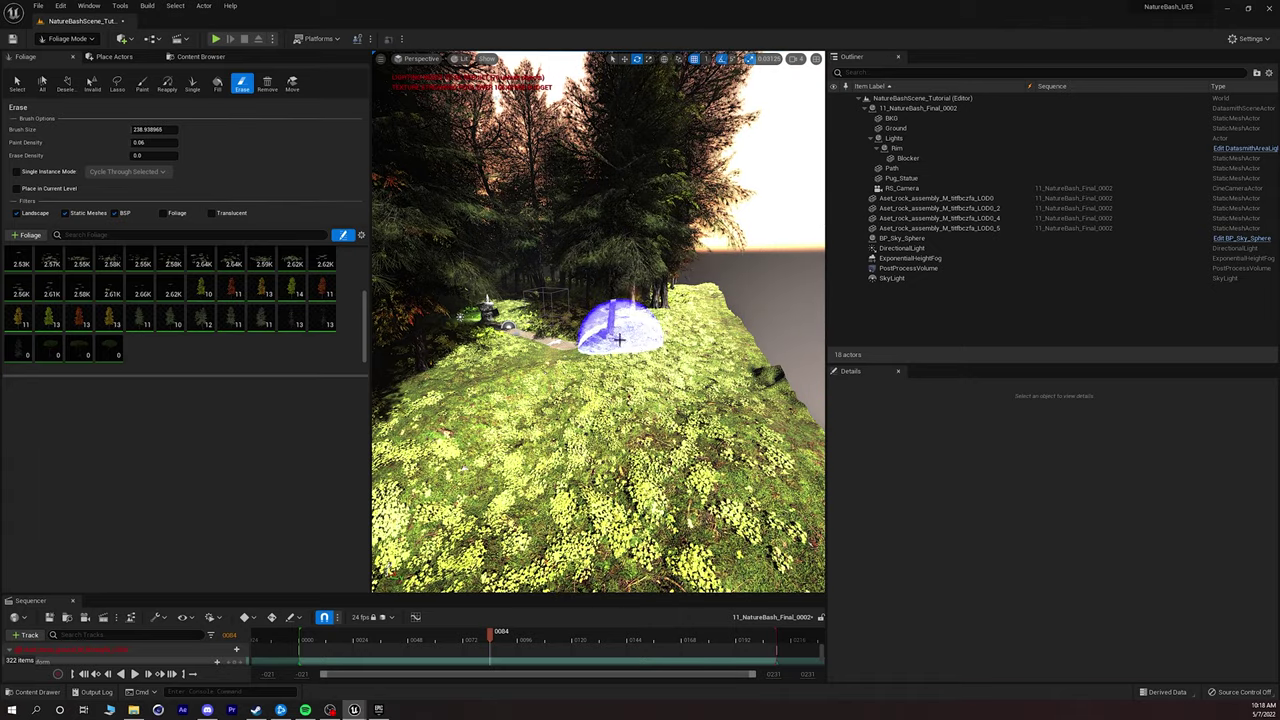
right_drag(645, 330, 645, 330)
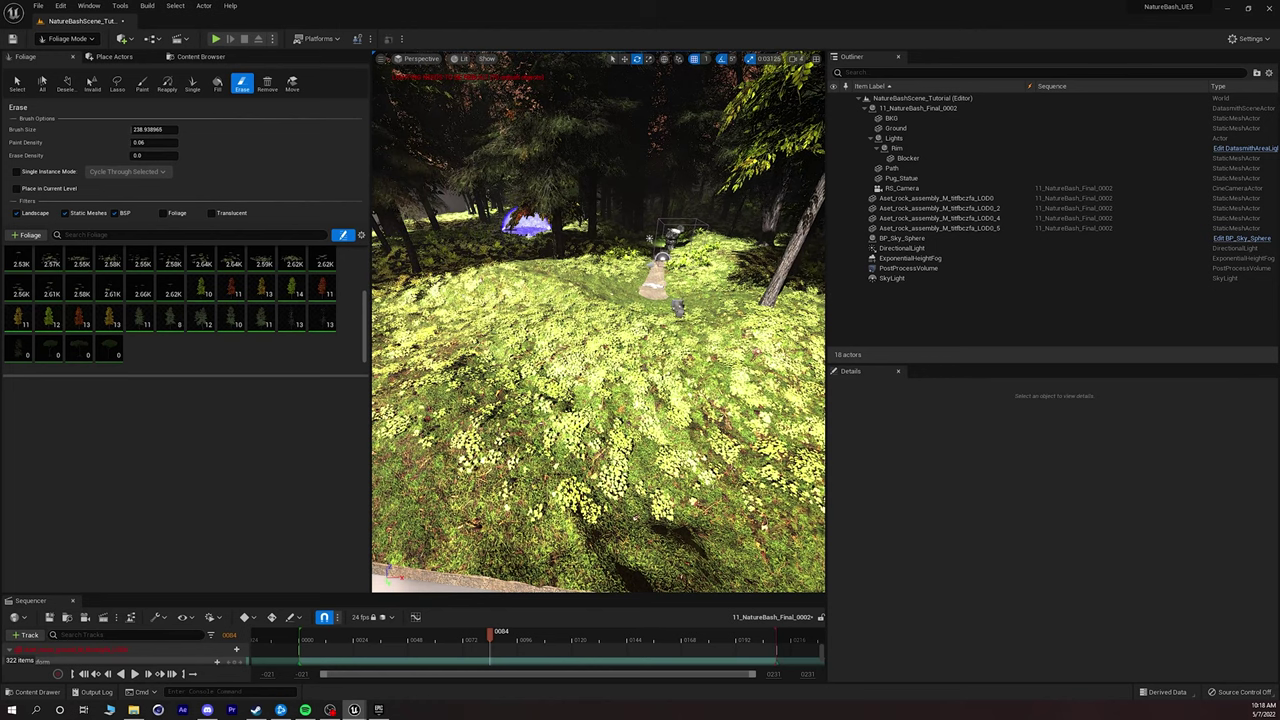
mouse_move(487, 213)
right_down()
mouse_move(547, 238)
mouse_move(615, 195)
mouse_move(634, 157)
mouse_move(635, 248)
mouse_move(620, 255)
mouse_move(625, 240)
mouse_move(640, 290)
right_up()
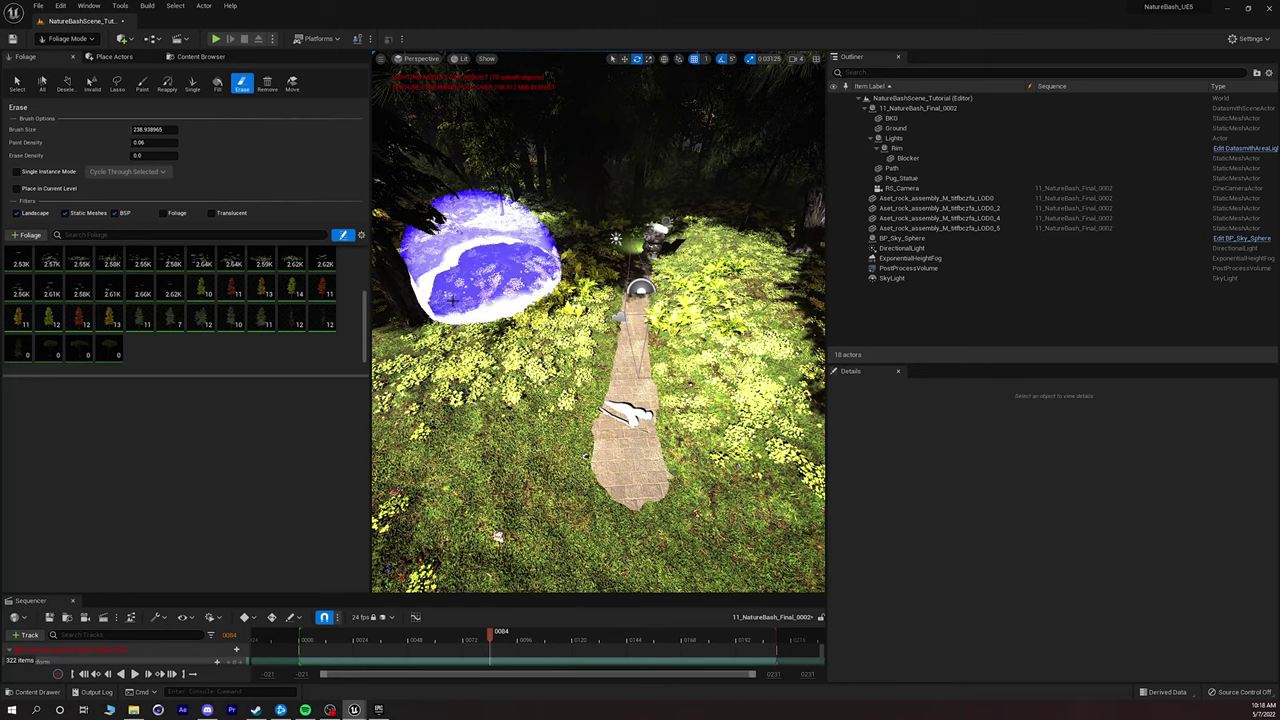
right_drag(475, 311, 535, 322)
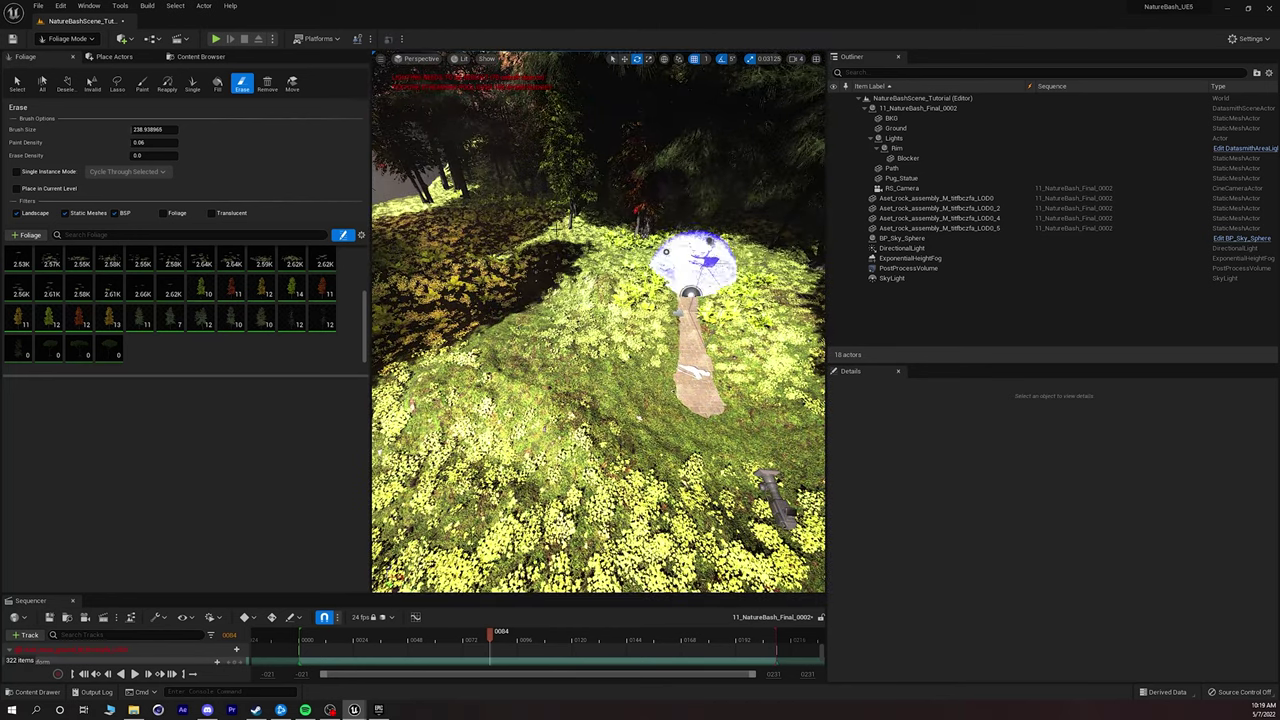
click(419, 59)
click(437, 171)
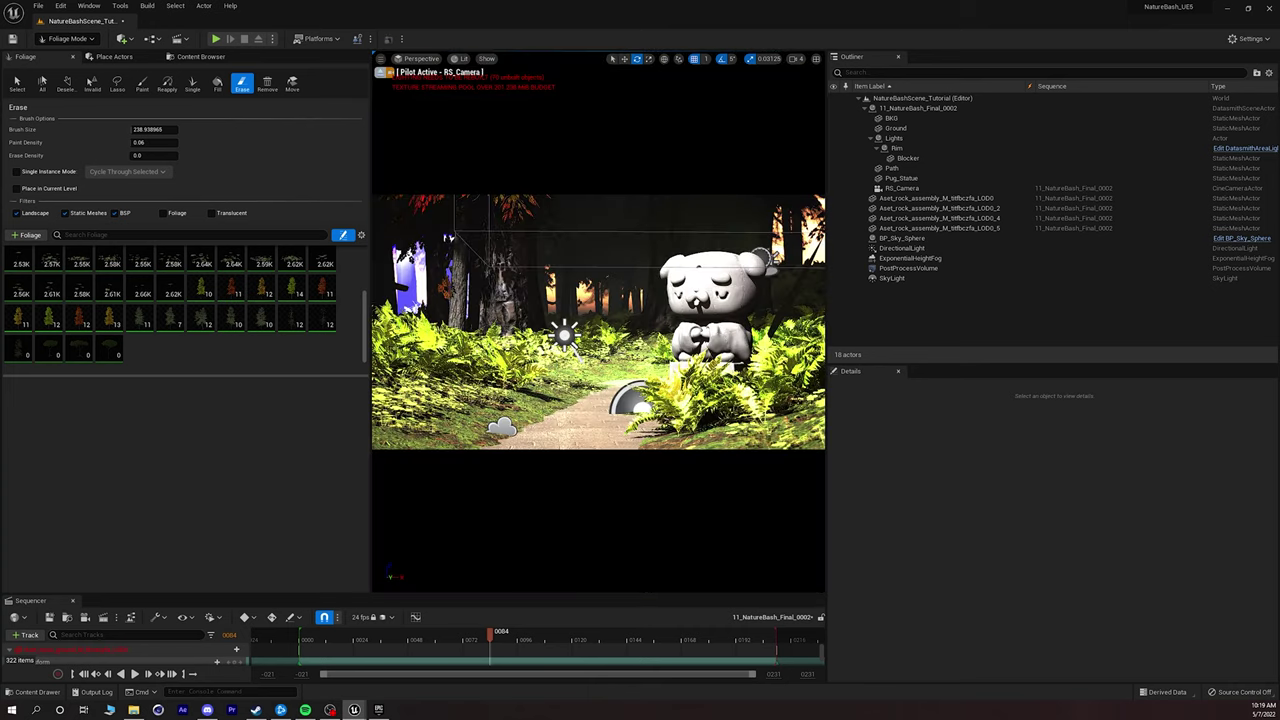
Leave the camera view and switch foliage editing to placing single instances near the path.
click(388, 74)
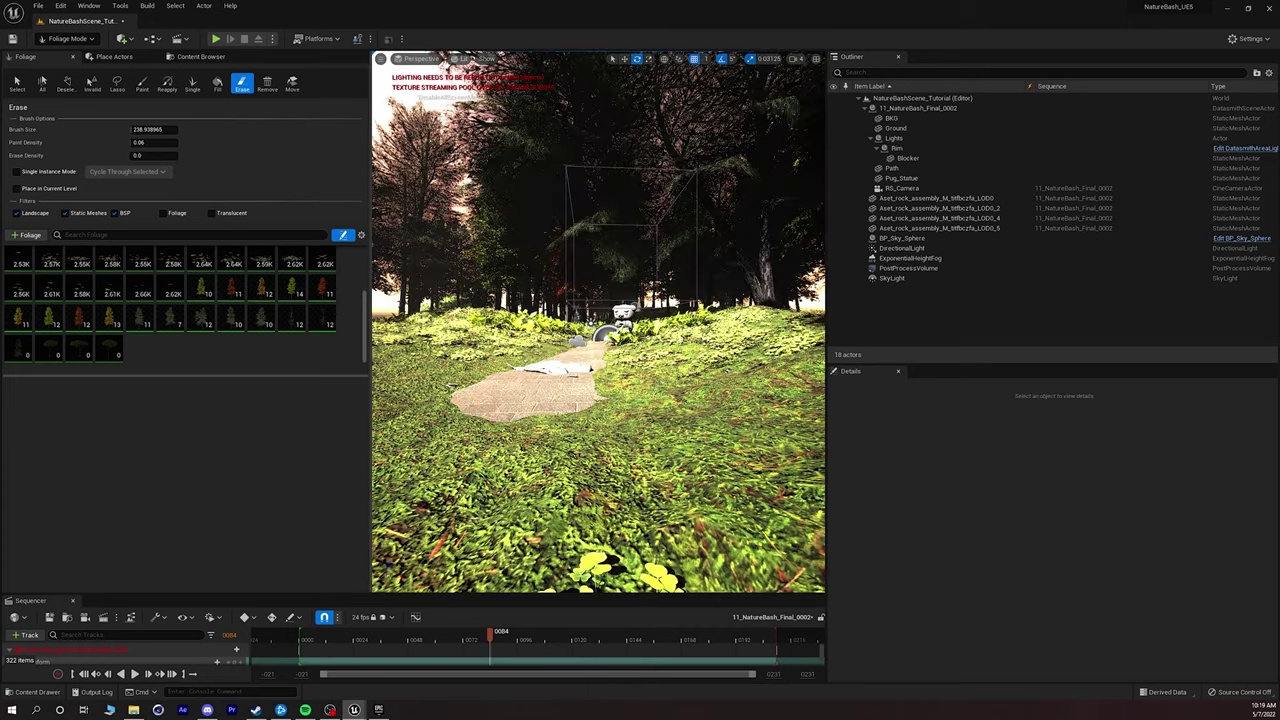
right_drag(470, 270, 451, 294)
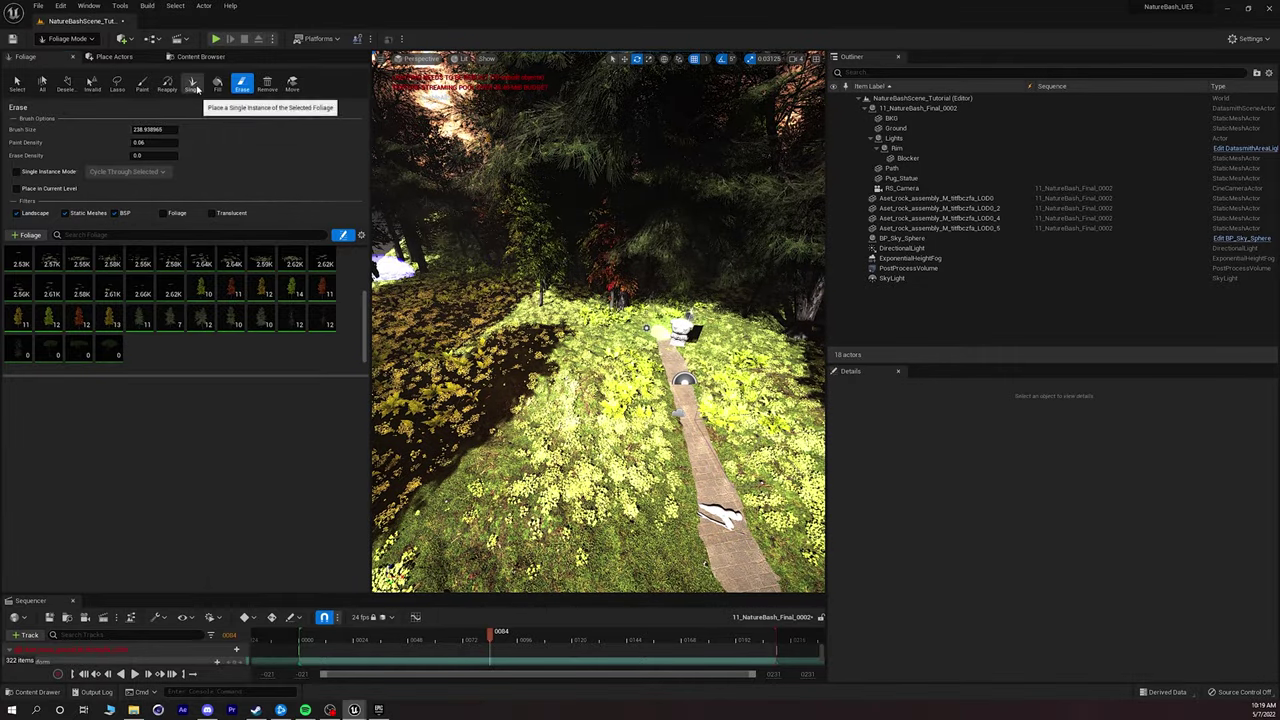
click(192, 84)
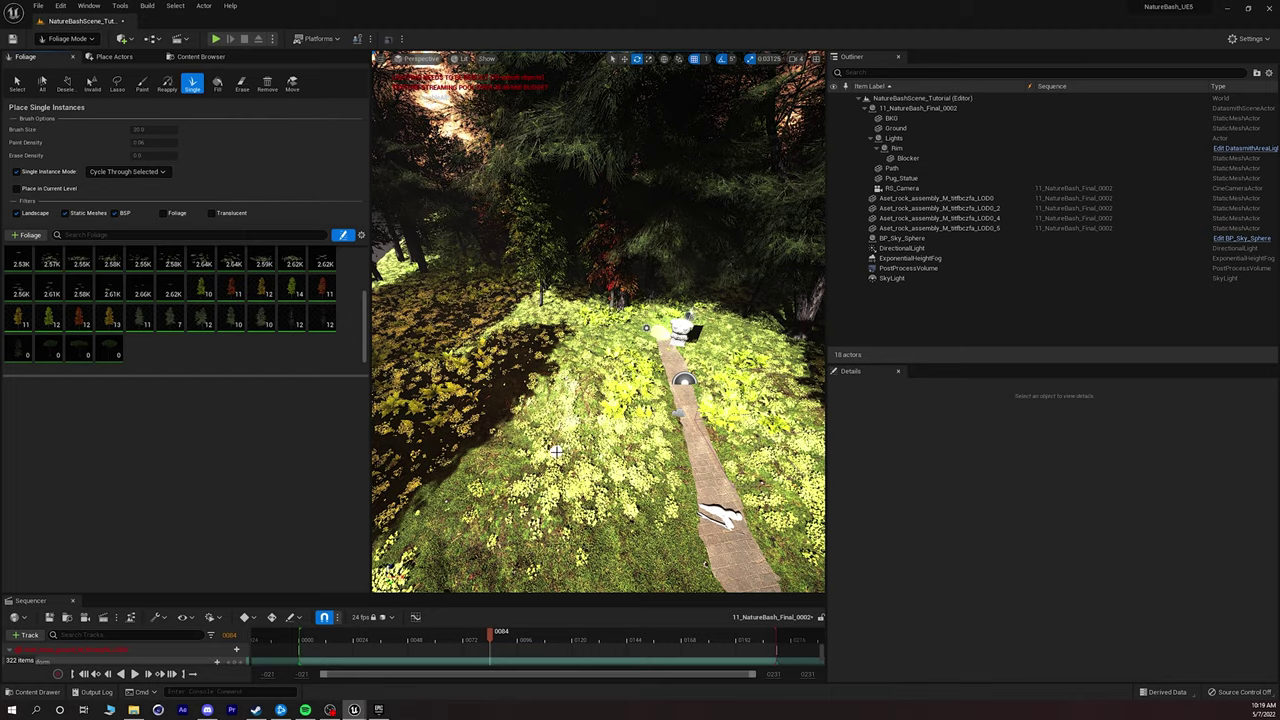
click(582, 476)
right_drag(582, 476, 700, 476)
right_drag(573, 253, 573, 253)
key(ctrl+z)
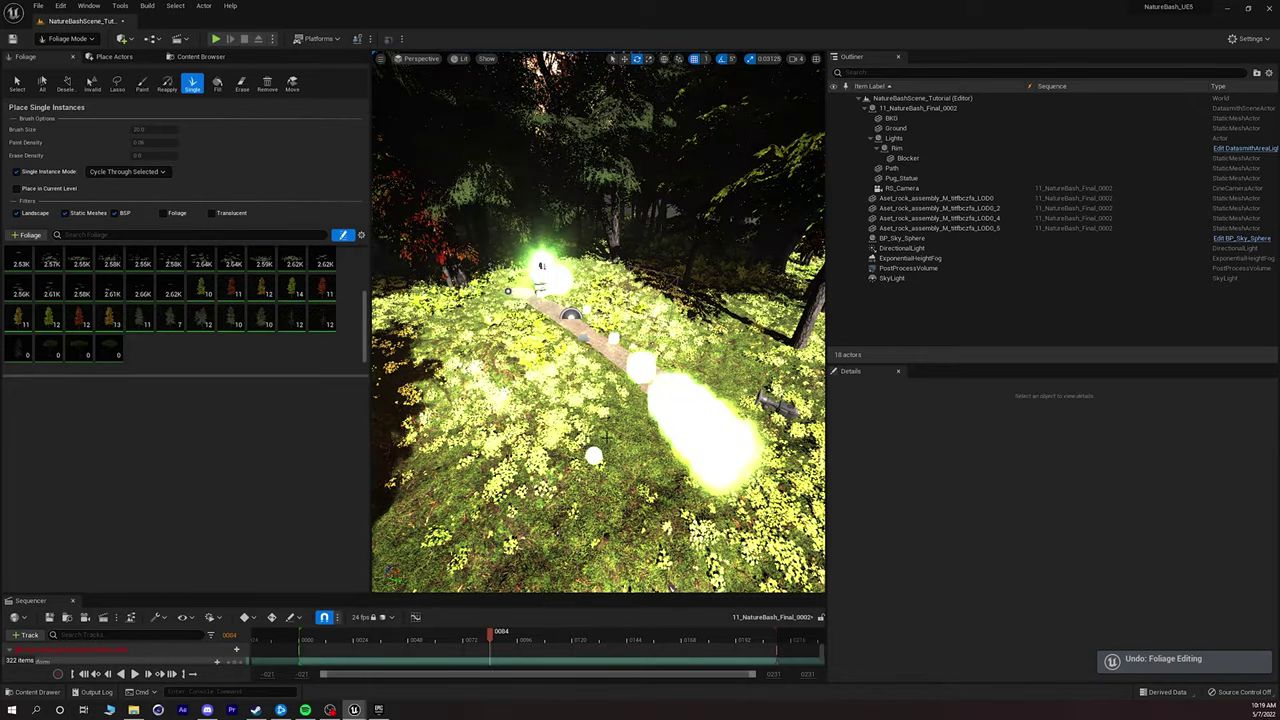
Place a few single trees on the cleared ground beside the path to cast partial shadows.
click(600, 438)
right_drag(600, 438, 564, 391)
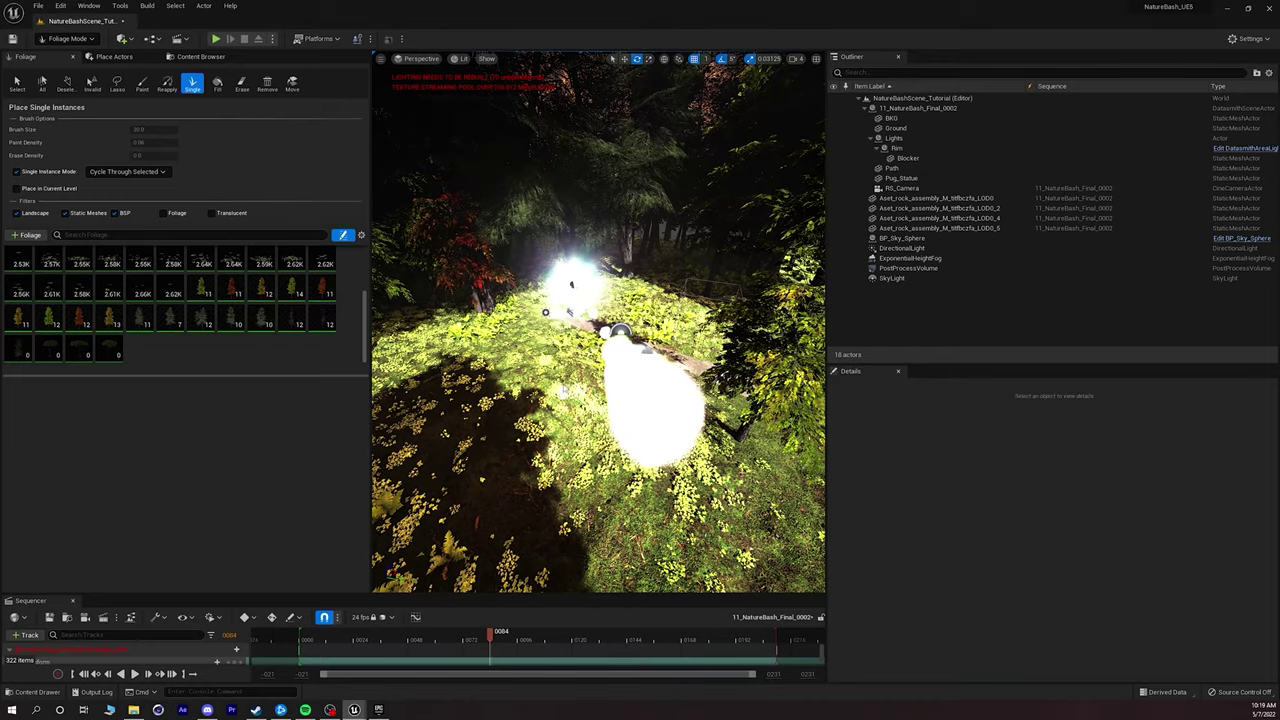
click(544, 364)
click(583, 413)
right_drag(583, 413, 583, 413)
right_drag(500, 311, 495, 313)
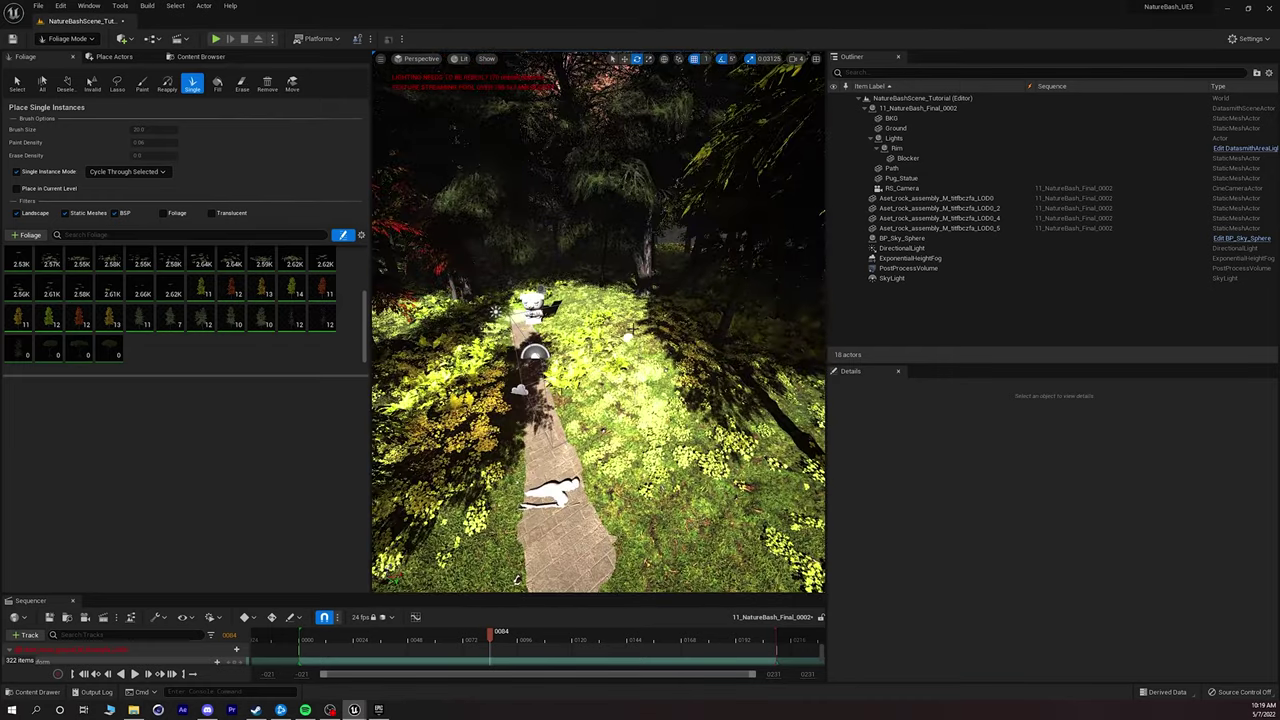
Place three more single trees beside the path and check their shadows through RS_Camera.
click(652, 408)
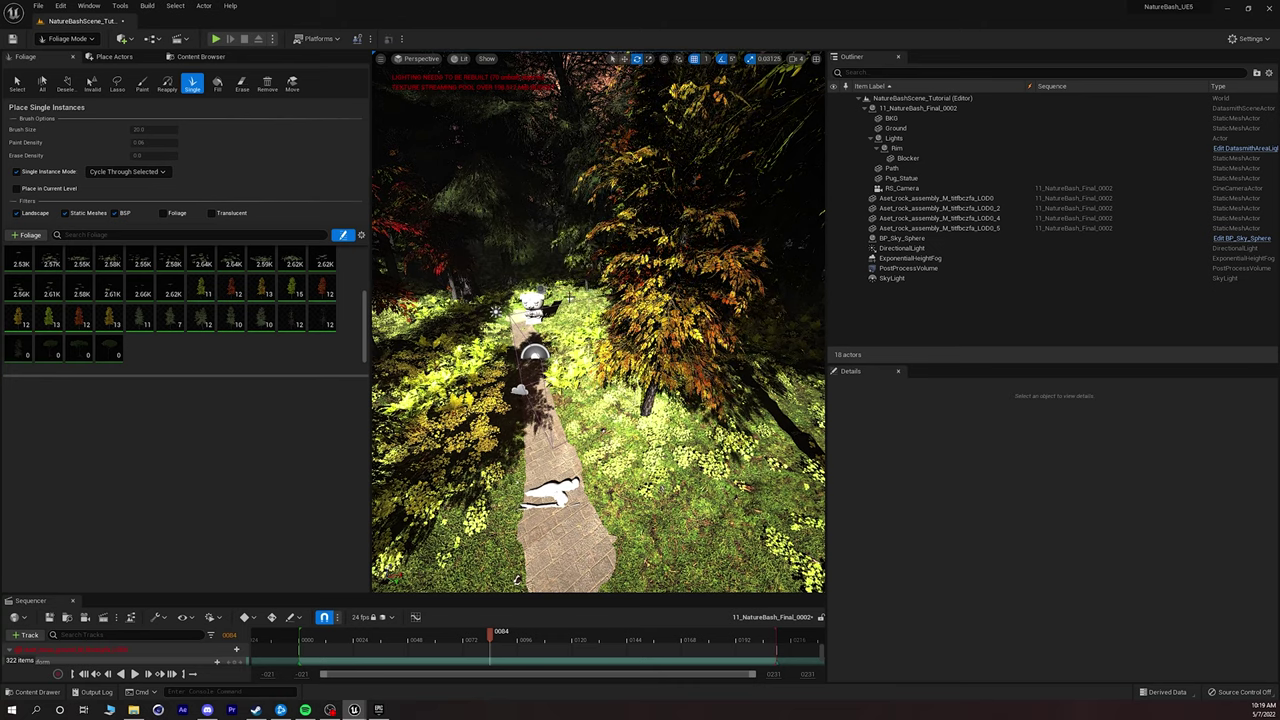
click(728, 432)
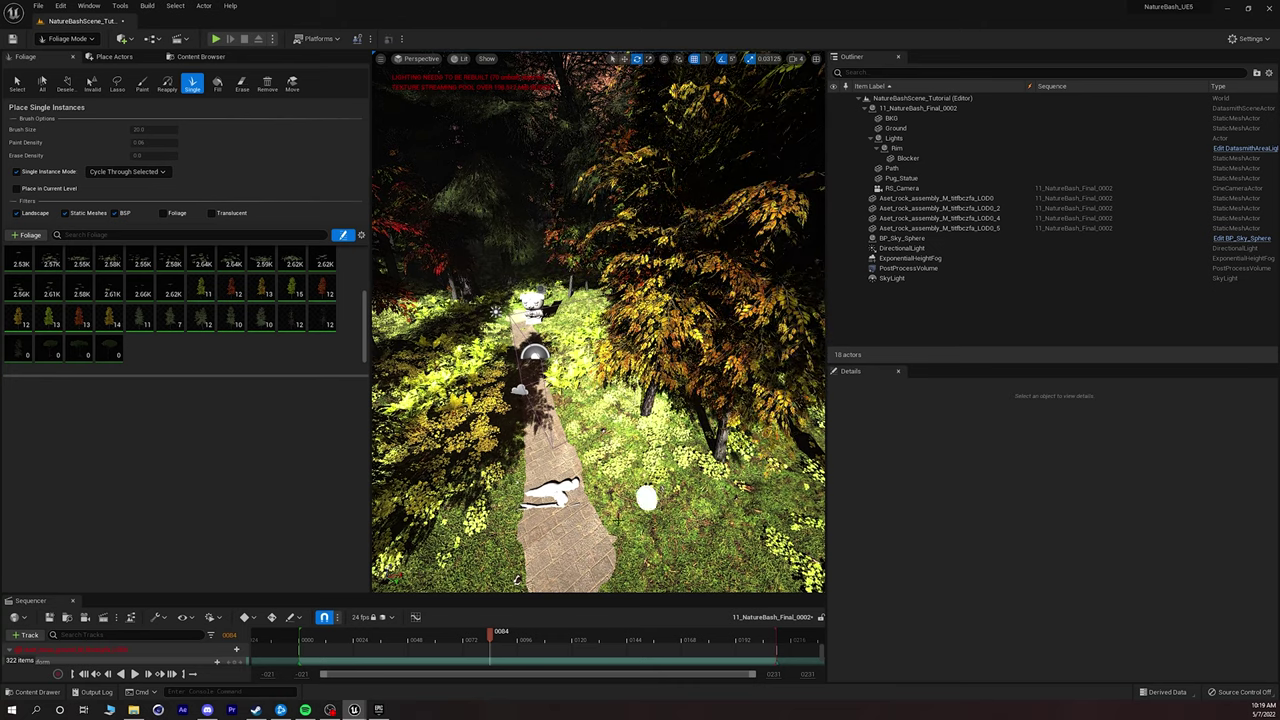
click(646, 497)
right_drag(617, 366, 617, 335)
click(420, 58)
click(429, 175)
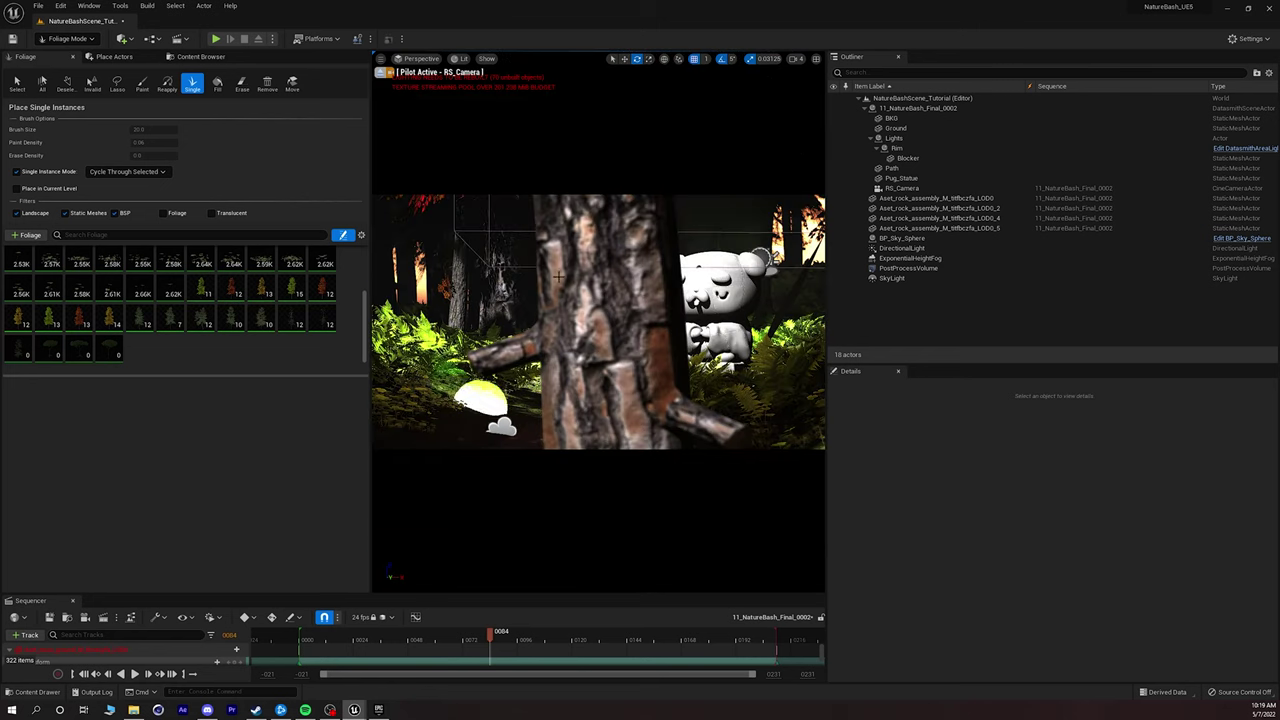
Leave the camera view and erase the tree trunk blocking the shot at the start of the path, using a smaller Erase brush.
click(380, 71)
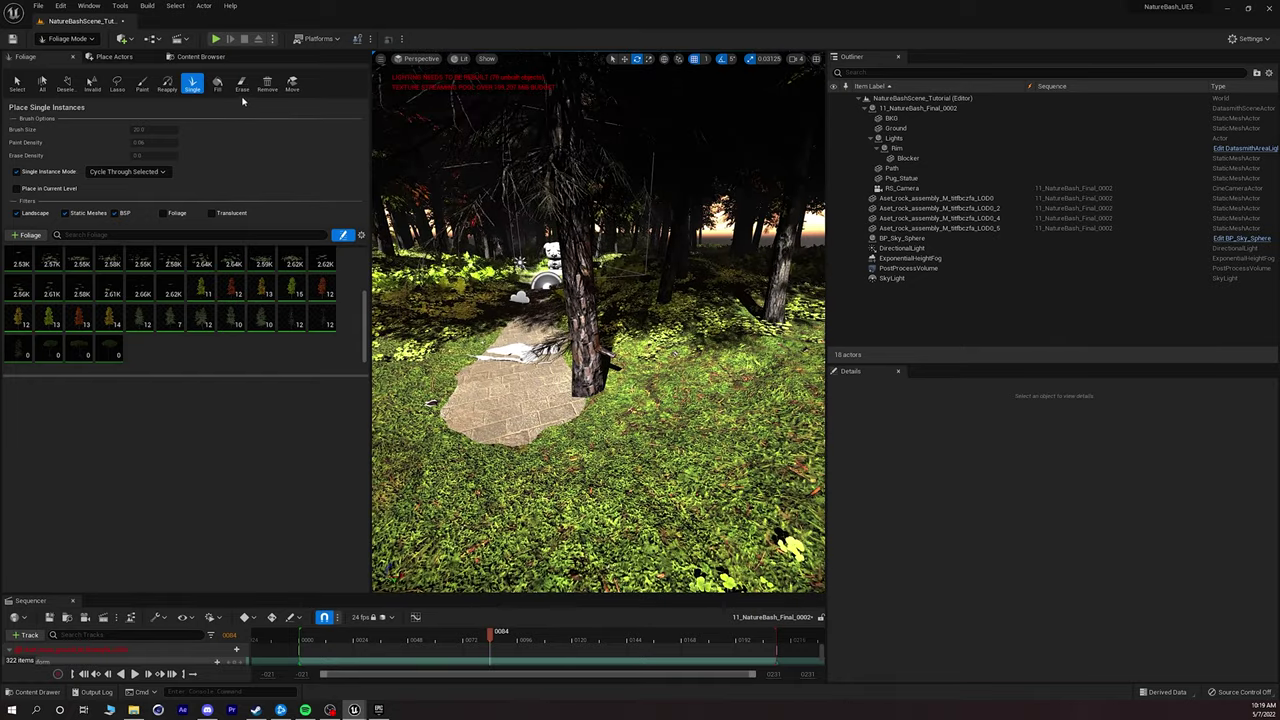
click(241, 83)
key(bracketleft)
key(bracketleft)
key(bracketleft)
key(bracketleft)
key(bracketleft)
key(bracketleft)
key(bracketleft)
key(bracketleft)
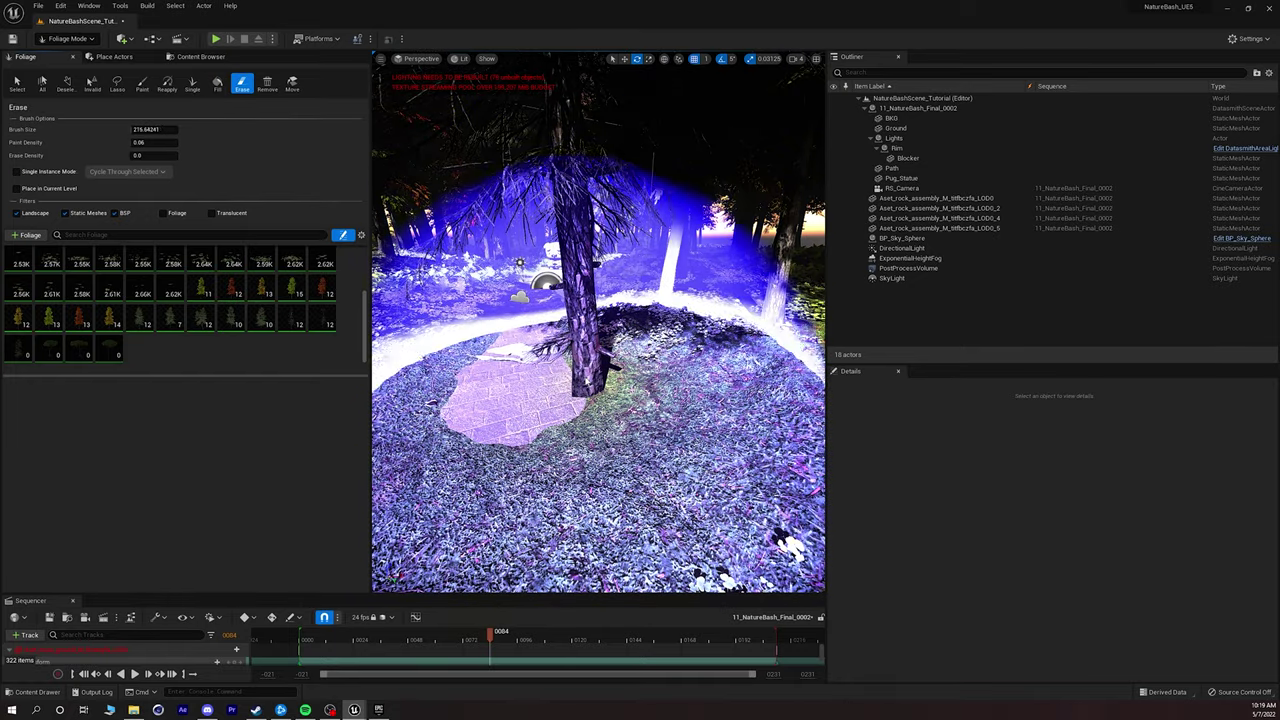
key(bracketleft)
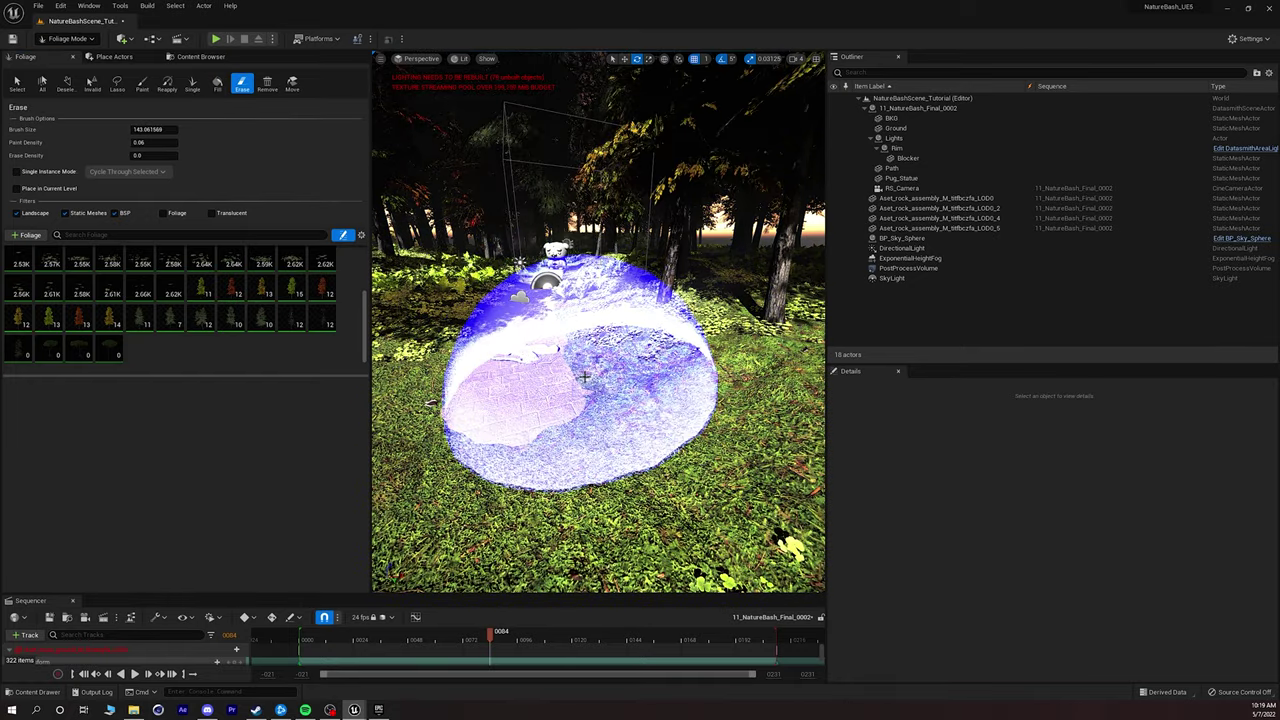
Place two single trees on either side of the start of the path and check the lighting through RS_Camera.
click(192, 83)
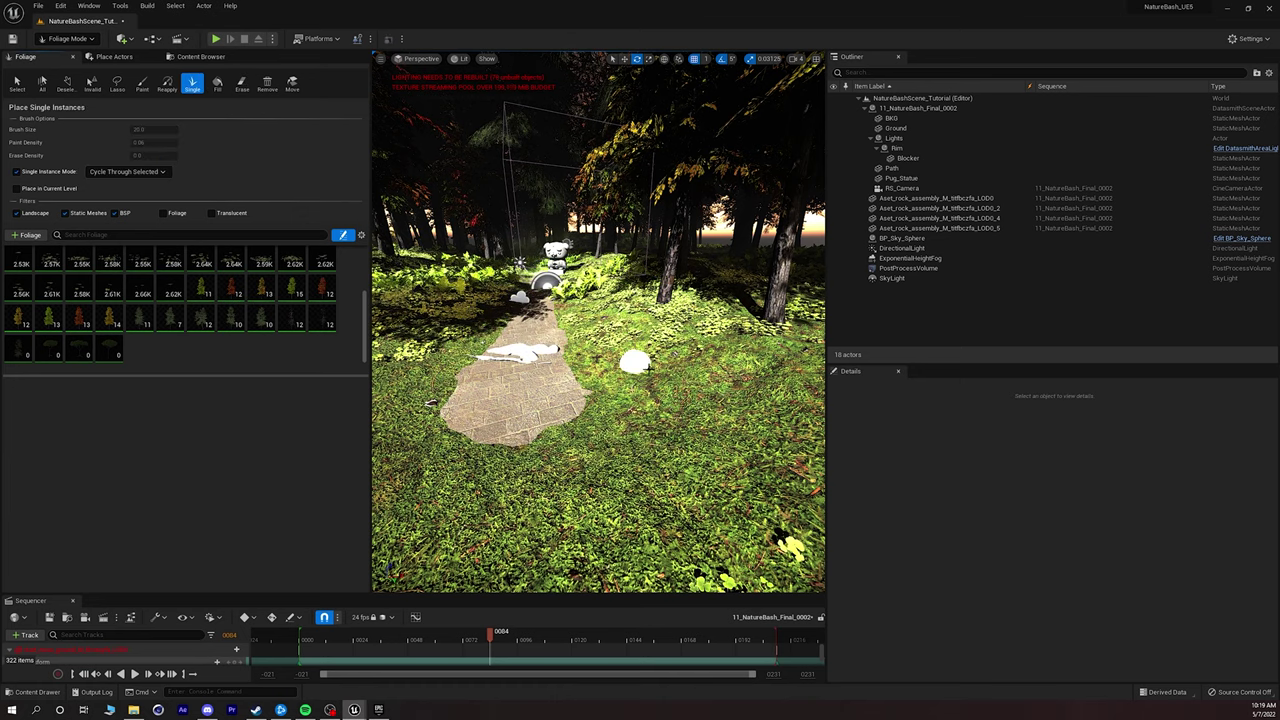
click(674, 332)
right_drag(660, 345, 560, 365)
click(427, 368)
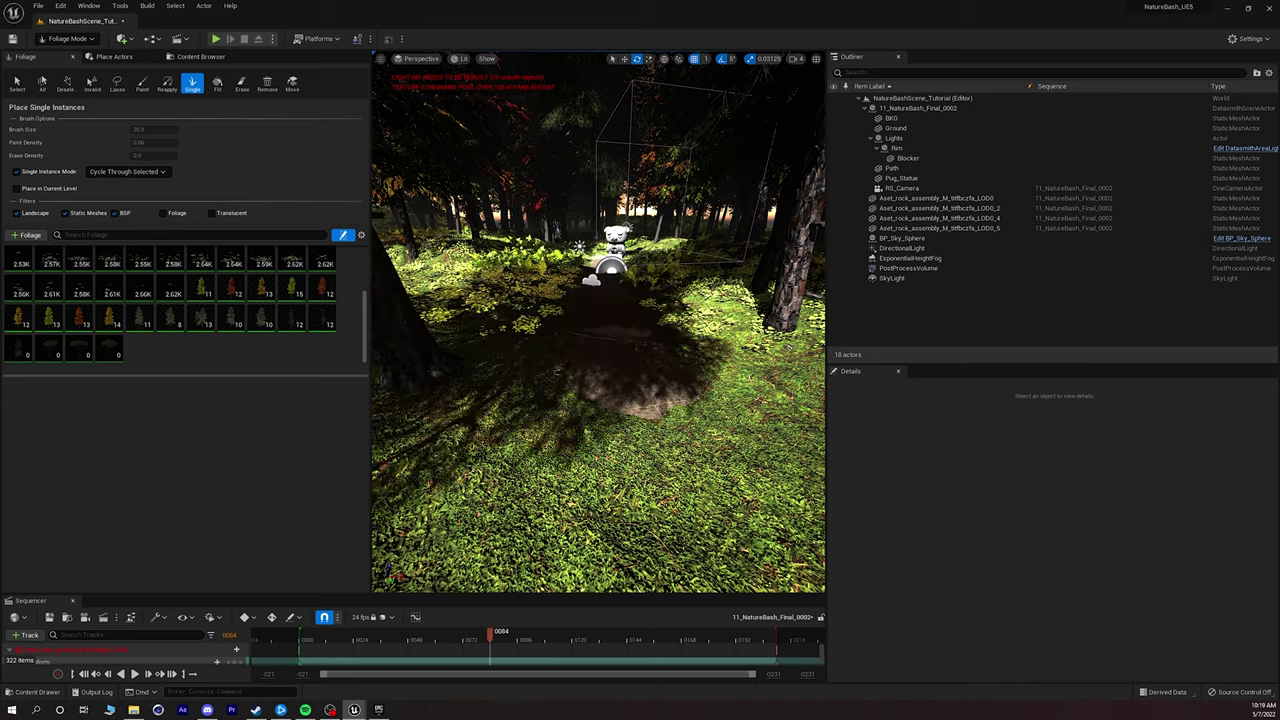
click(399, 58)
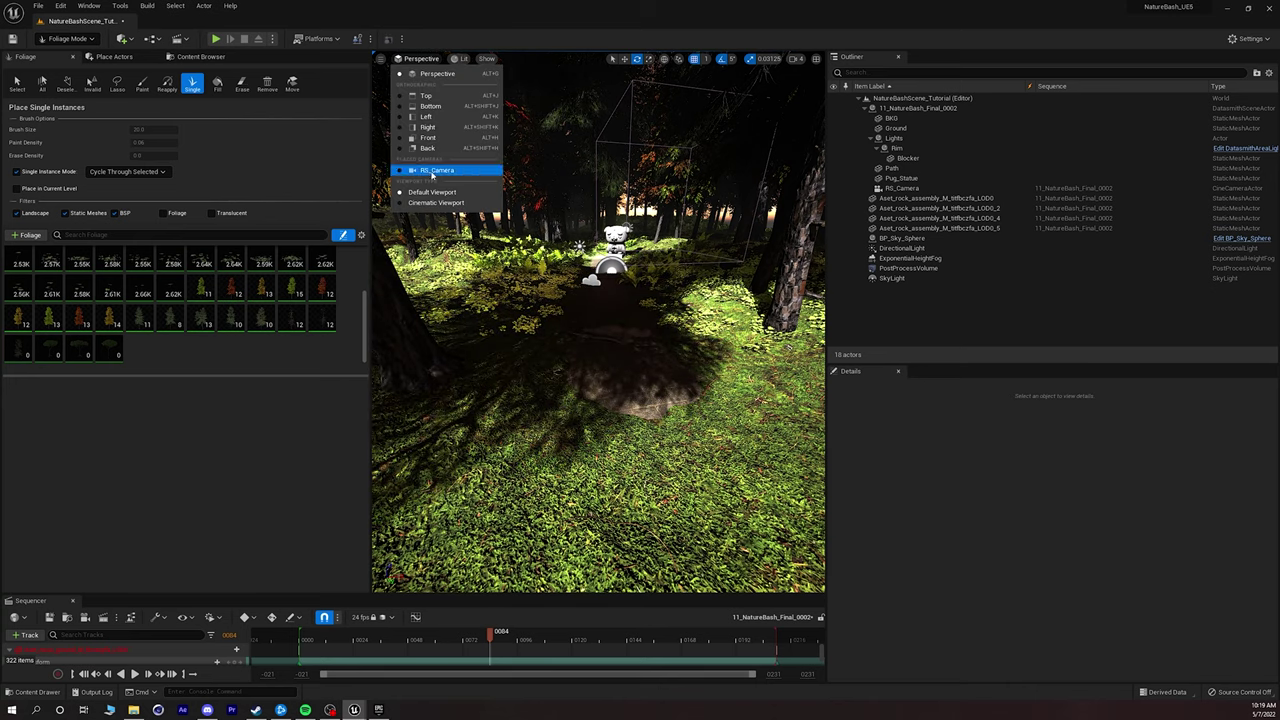
click(432, 170)
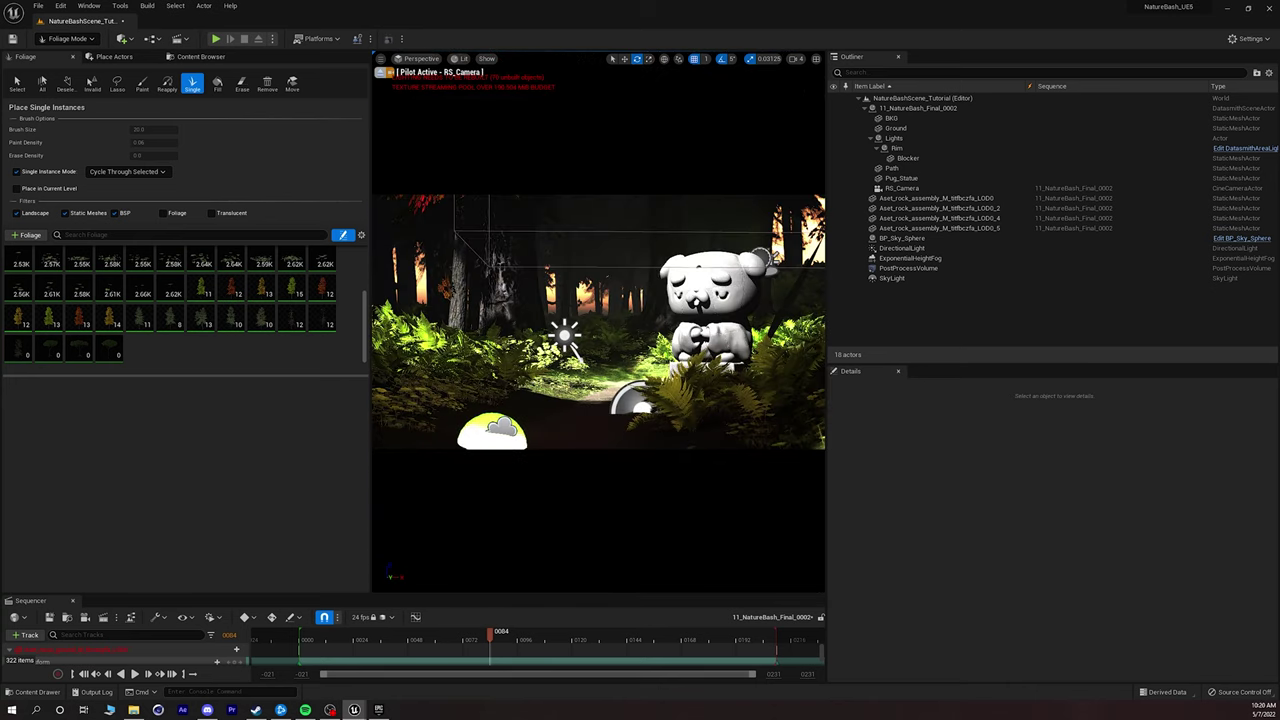
Undo the recent tree placements that darken the path and recheck the lighting through RS_Camera.
key(ctrl+z)
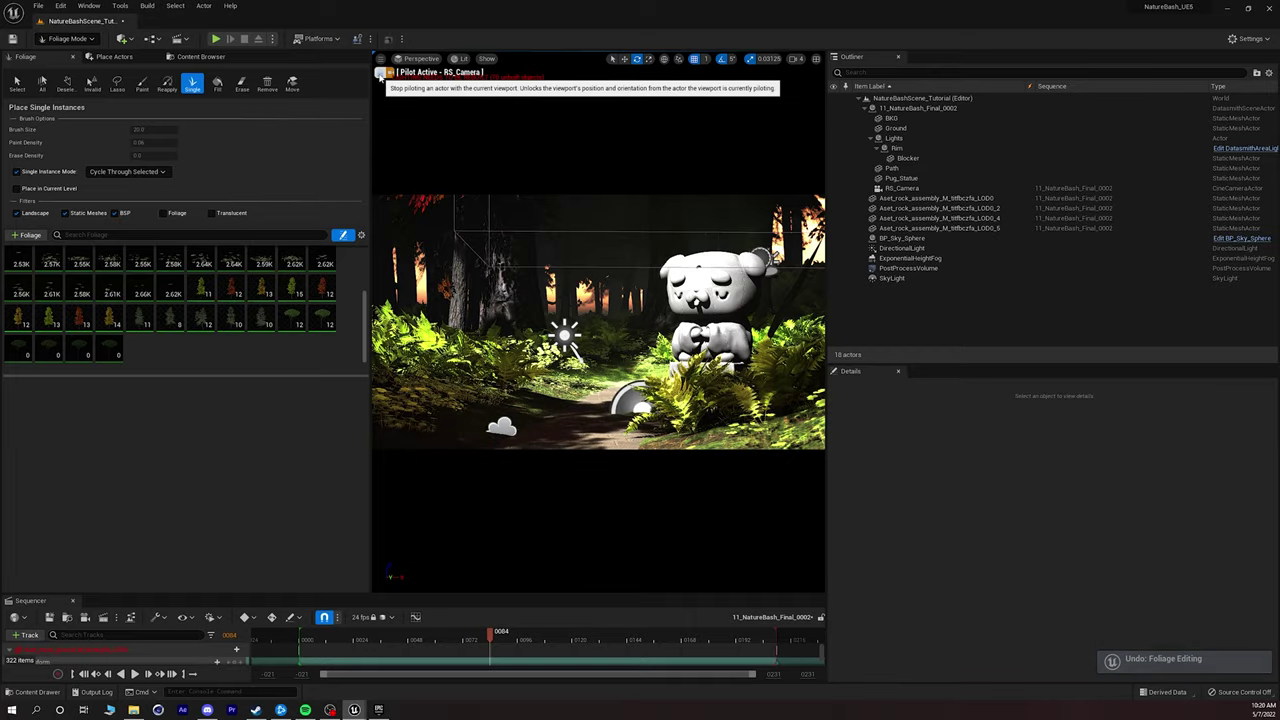
click(380, 75)
right_drag(598, 322, 490, 330)
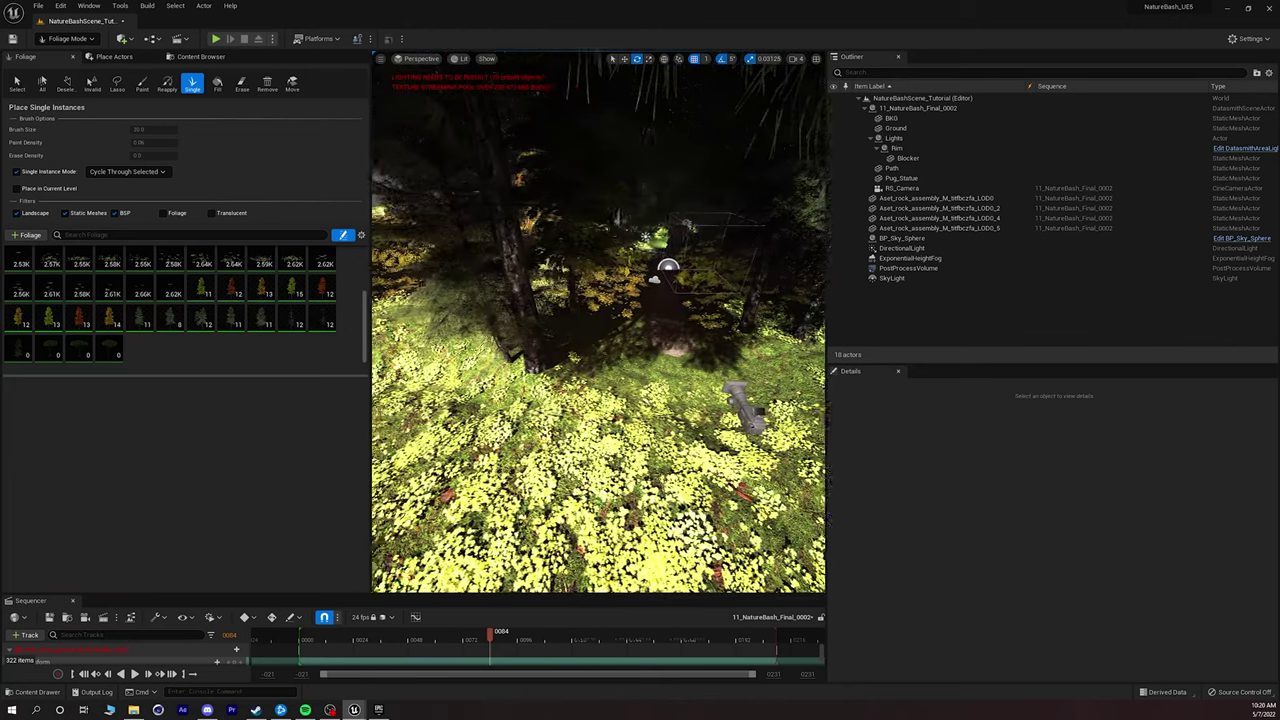
key(ctrl+z)
right_drag(690, 356, 689, 413)
mouse_move(588, 322)
right_down()
mouse_move(580, 334)
mouse_move(580, 320)
right_up()
click(418, 59)
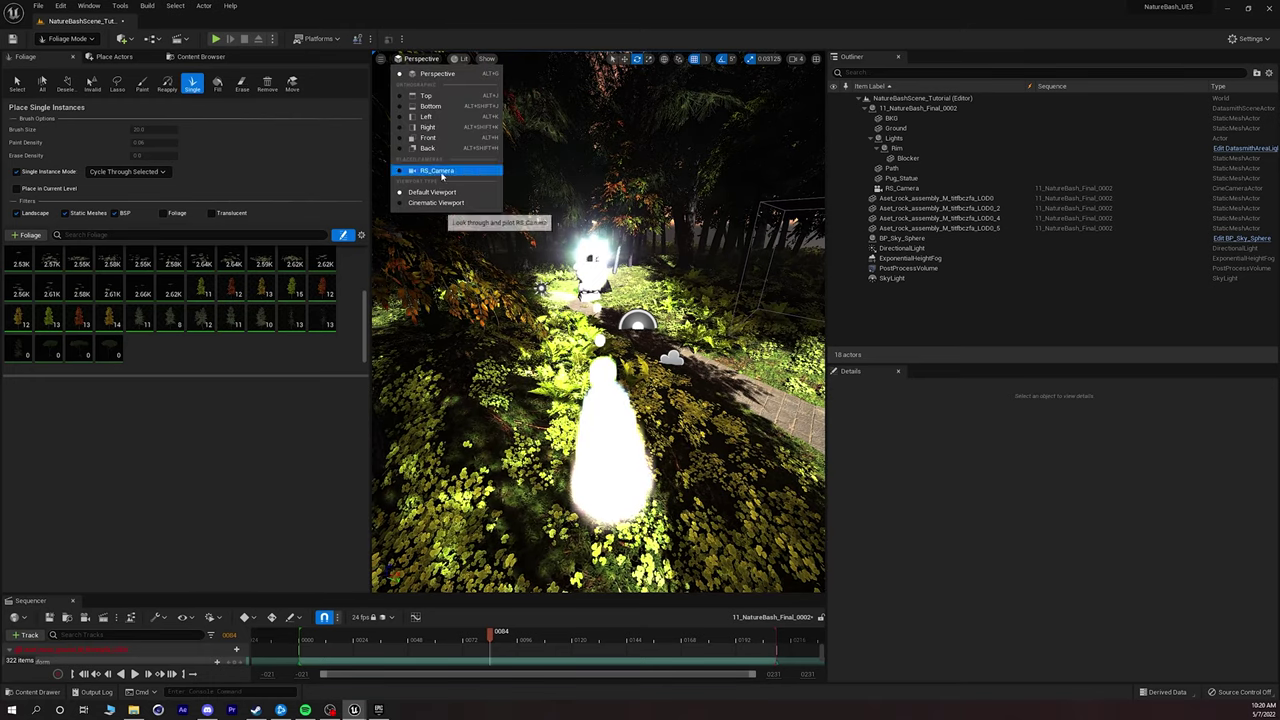
click(435, 173)
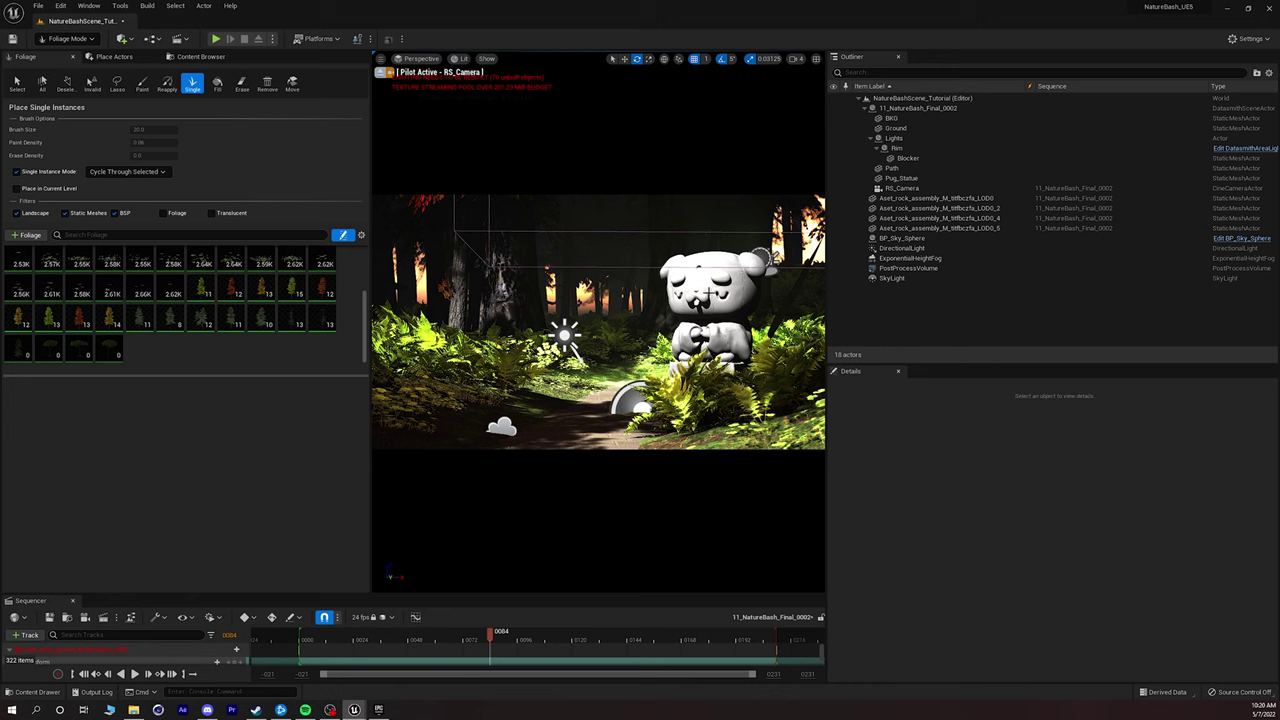
Switch to Select mode and place the Japanese Stone Pillar mesh from the Megascans 3D_Assets folder beside the path.
click(87, 40)
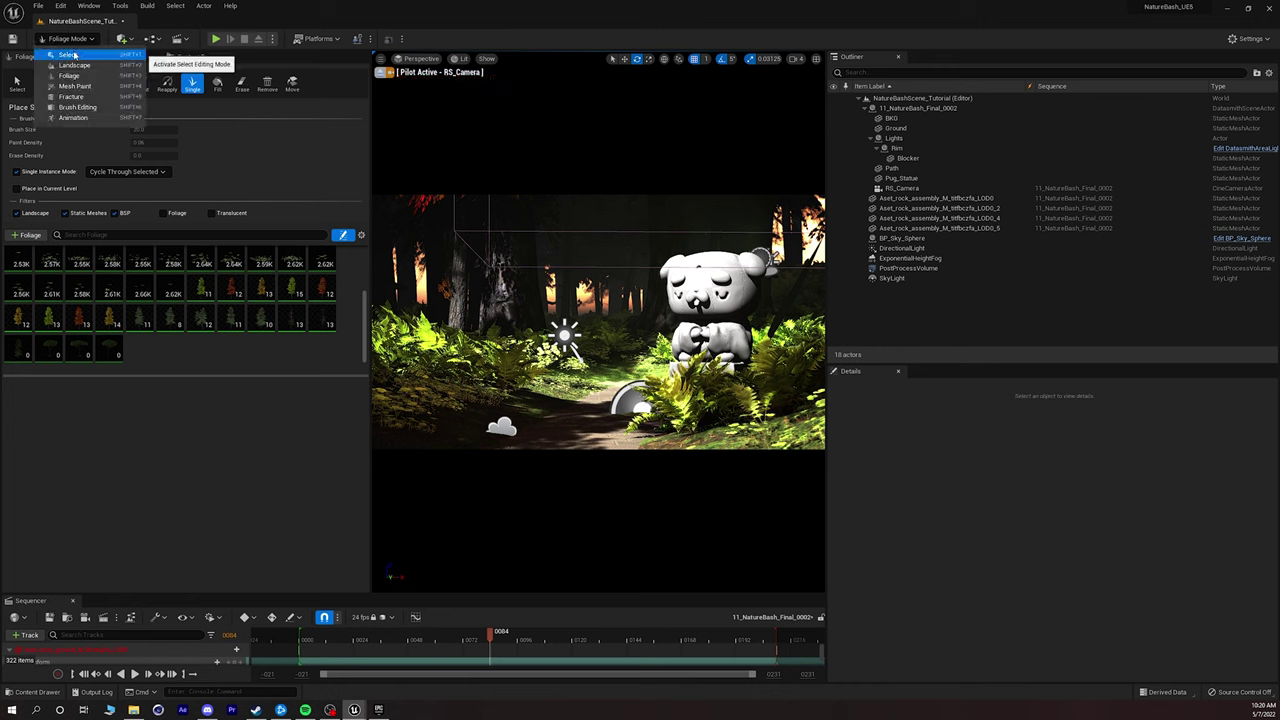
click(73, 55)
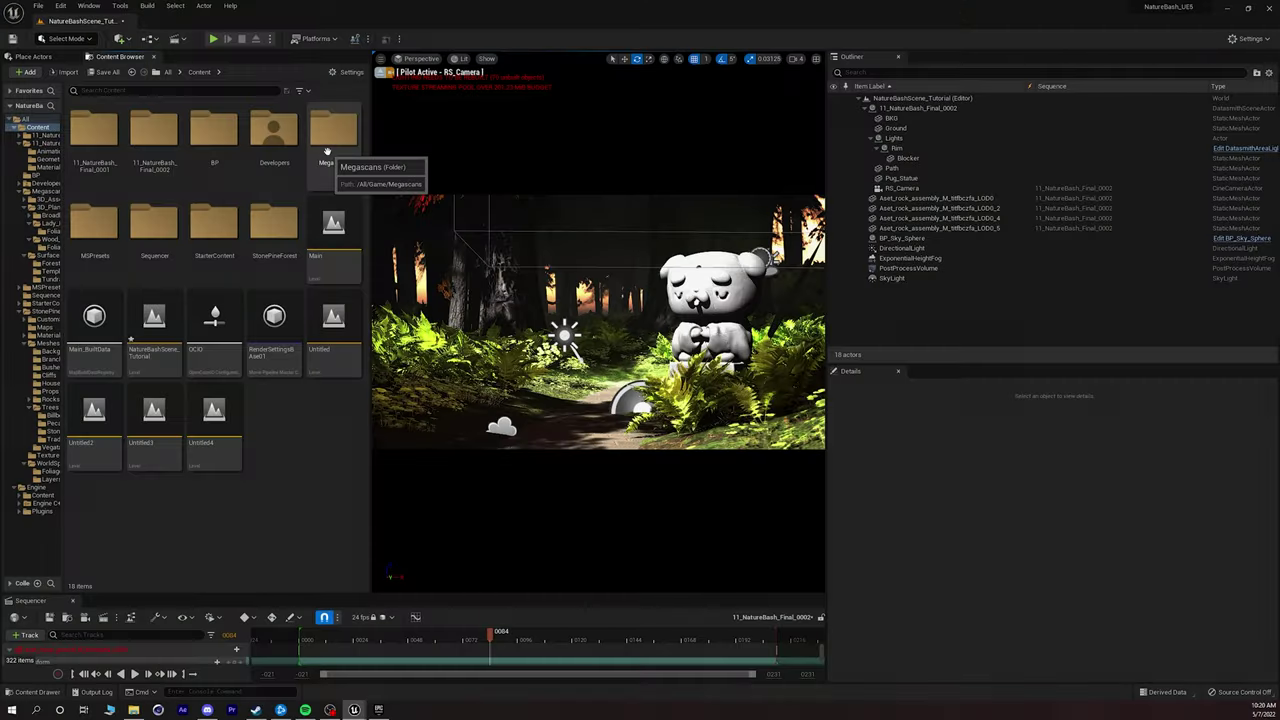
double_click(327, 150)
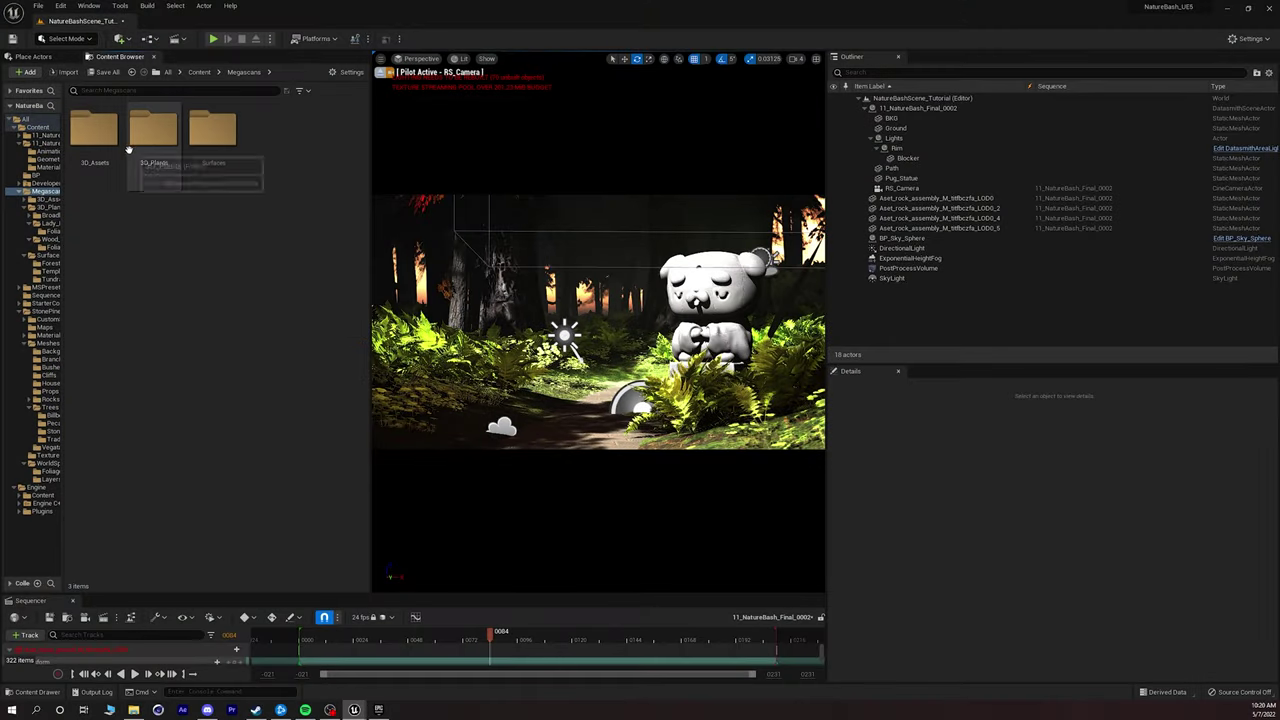
double_click(97, 140)
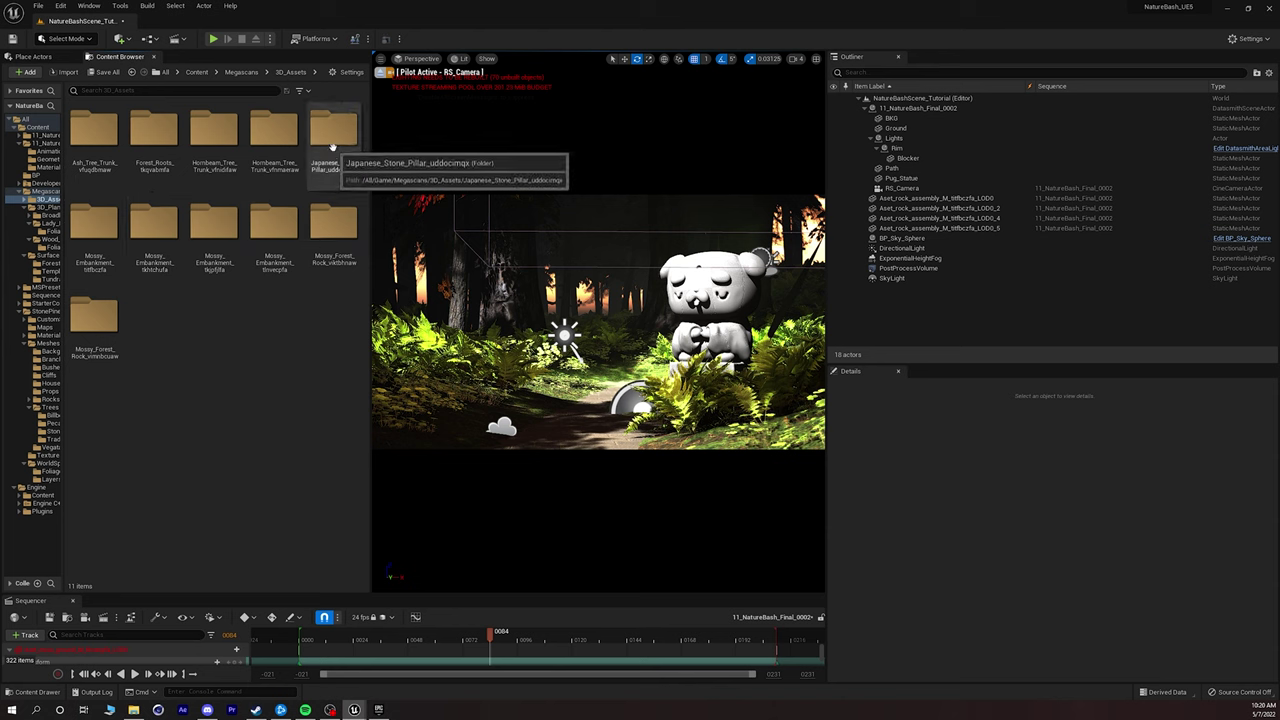
double_click(332, 147)
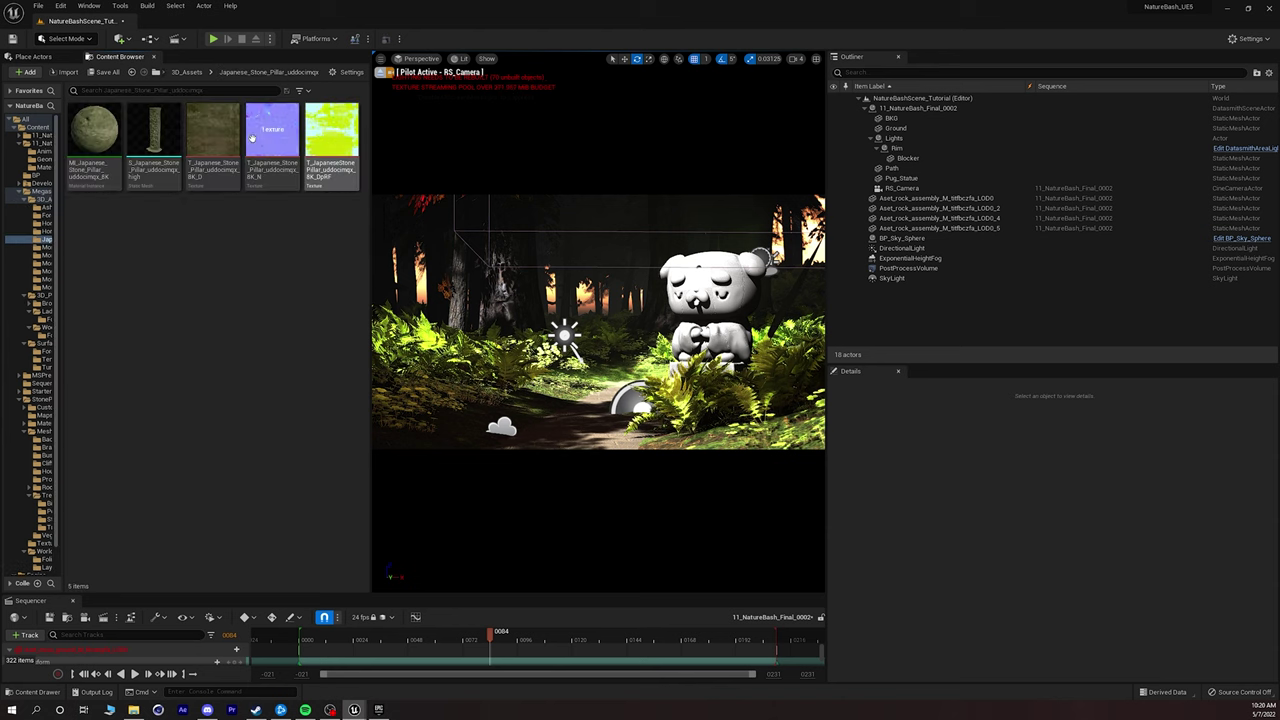
mouse_move(156, 145)
mouse_down()
mouse_move(400, 300)
mouse_move(521, 320)
mouse_move(534, 277)
mouse_up()
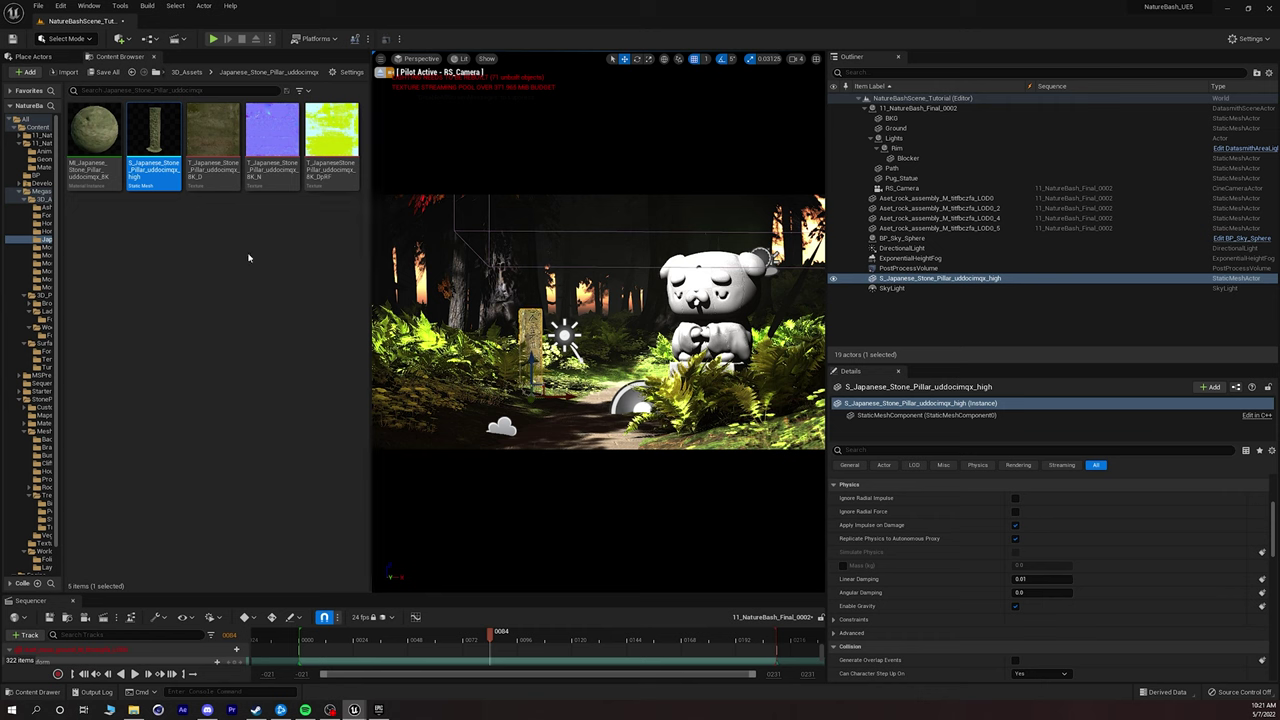
Add the S_Mossy_Embankment_titfbczfa_high mesh from 3D_Assets to the foreground of the camera shot.
click(191, 73)
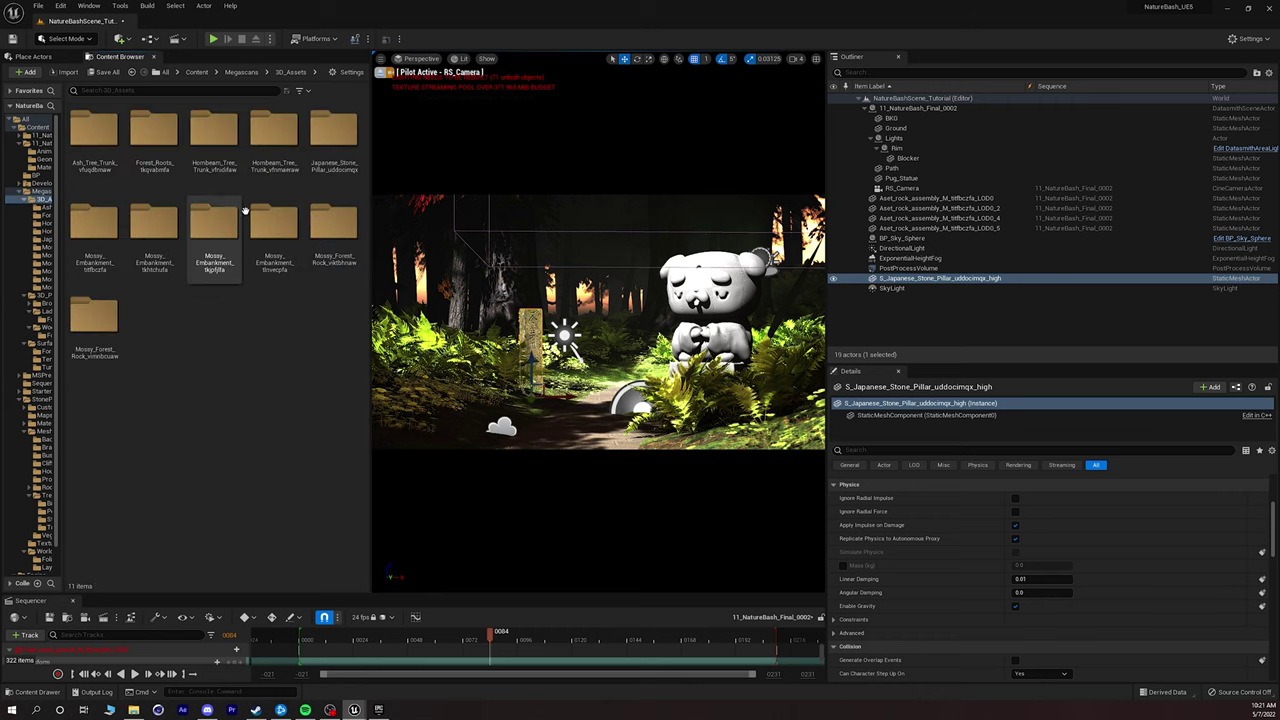
double_click(114, 242)
click(145, 135)
drag(145, 135, 810, 415)
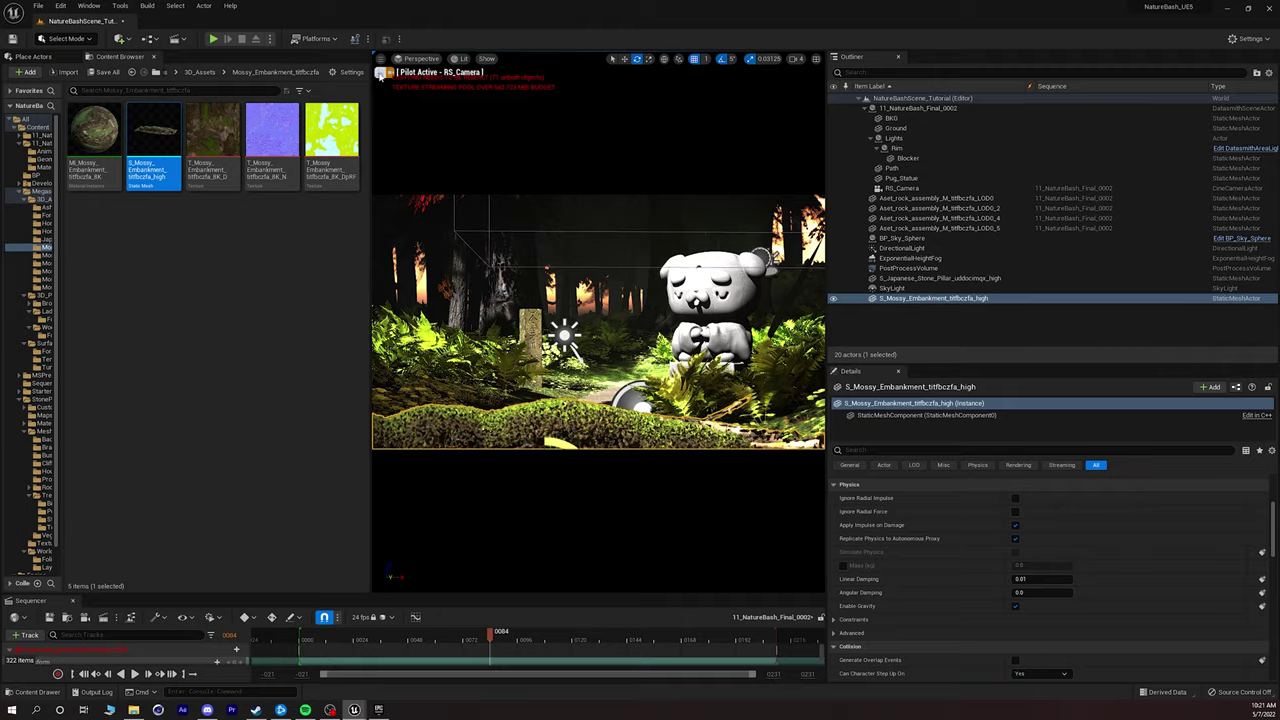
Leave the camera view, then rotate and move the mossy embankment to the edge of the path.
click(380, 73)
right_drag(598, 330, 630, 400)
drag(678, 460, 604, 476)
key(w)
drag(663, 410, 568, 362)
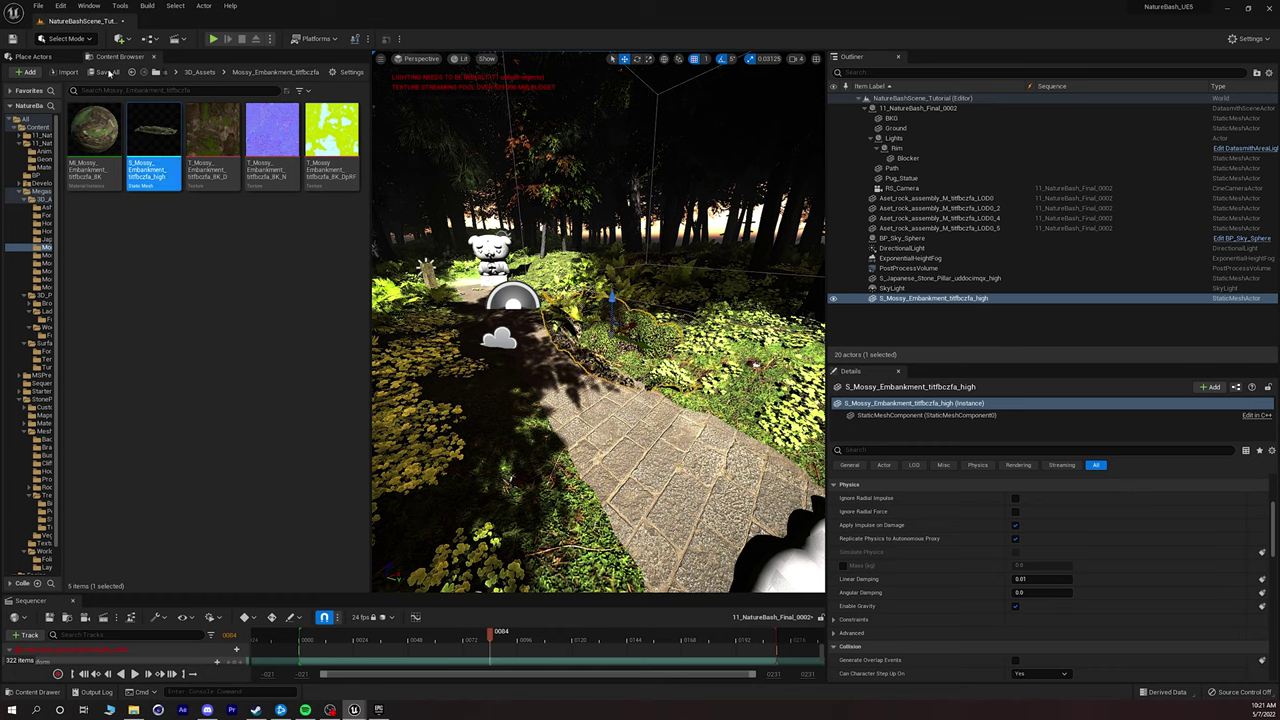
In Foliage mode, deactivate the tree types from SMF_Pecans_A_Green to SMF_StonePine_05, and select the first Lady Fern type.
click(66, 38)
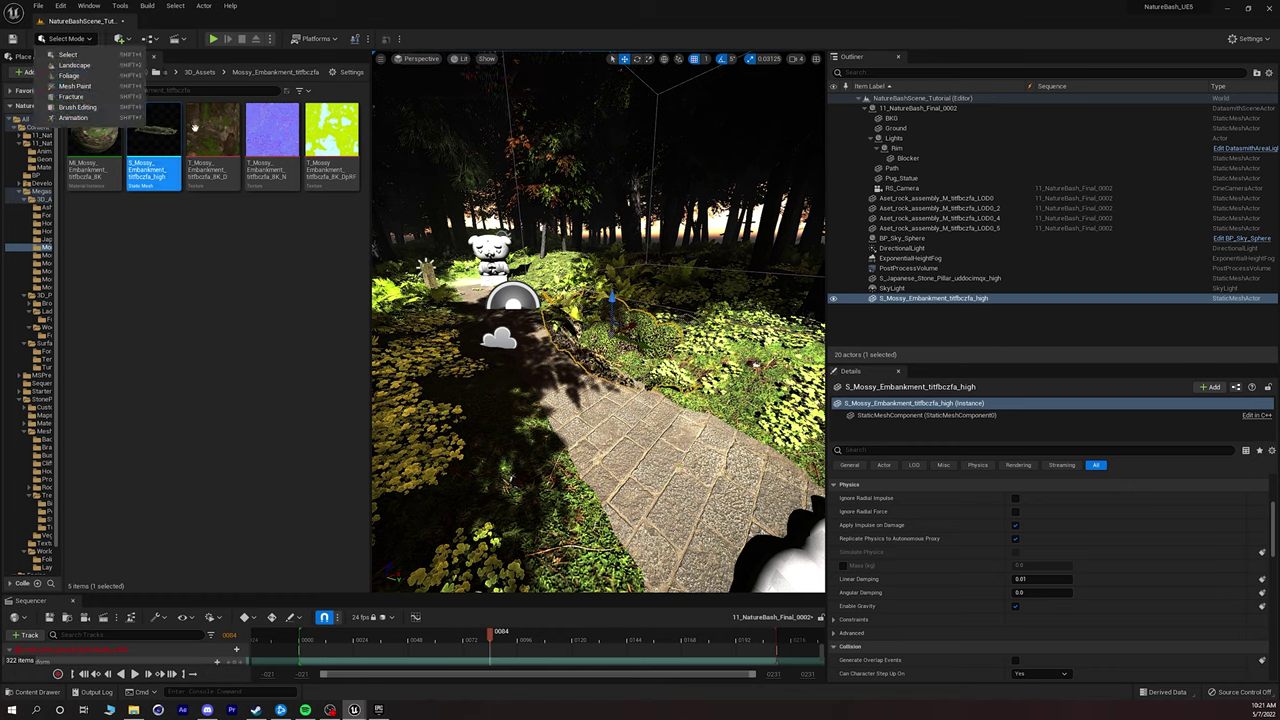
click(72, 76)
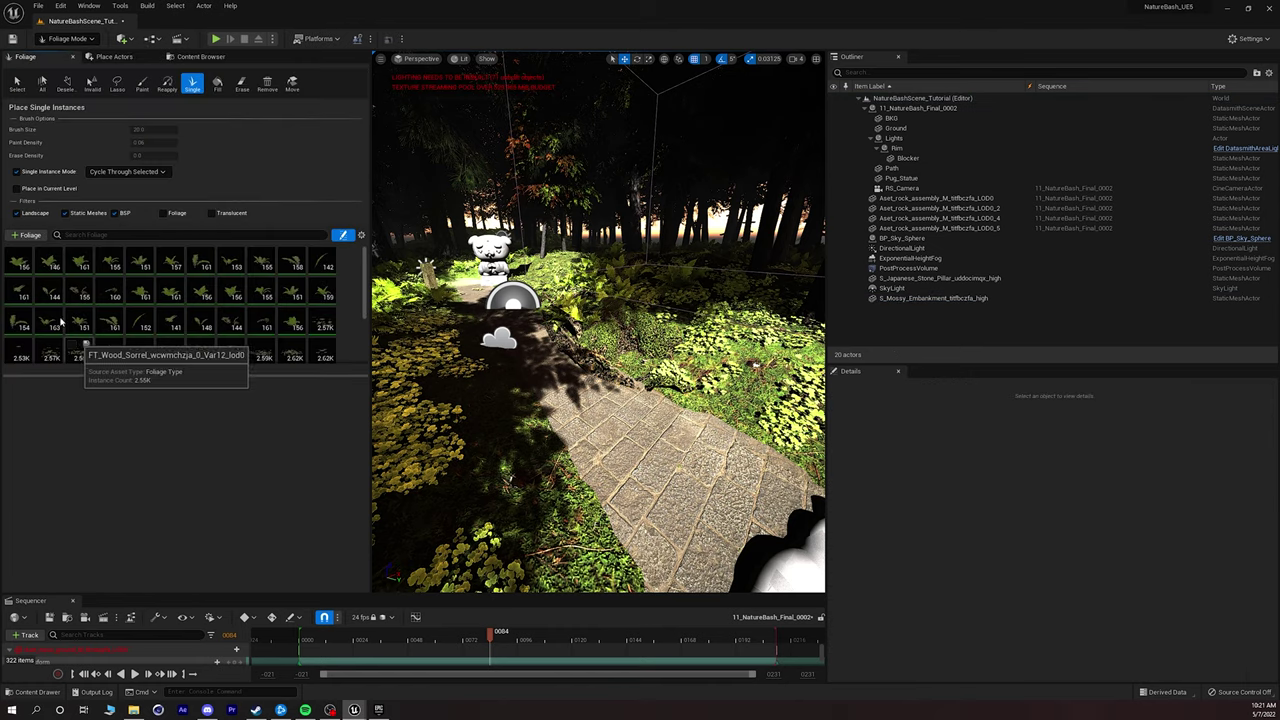
click(18, 262)
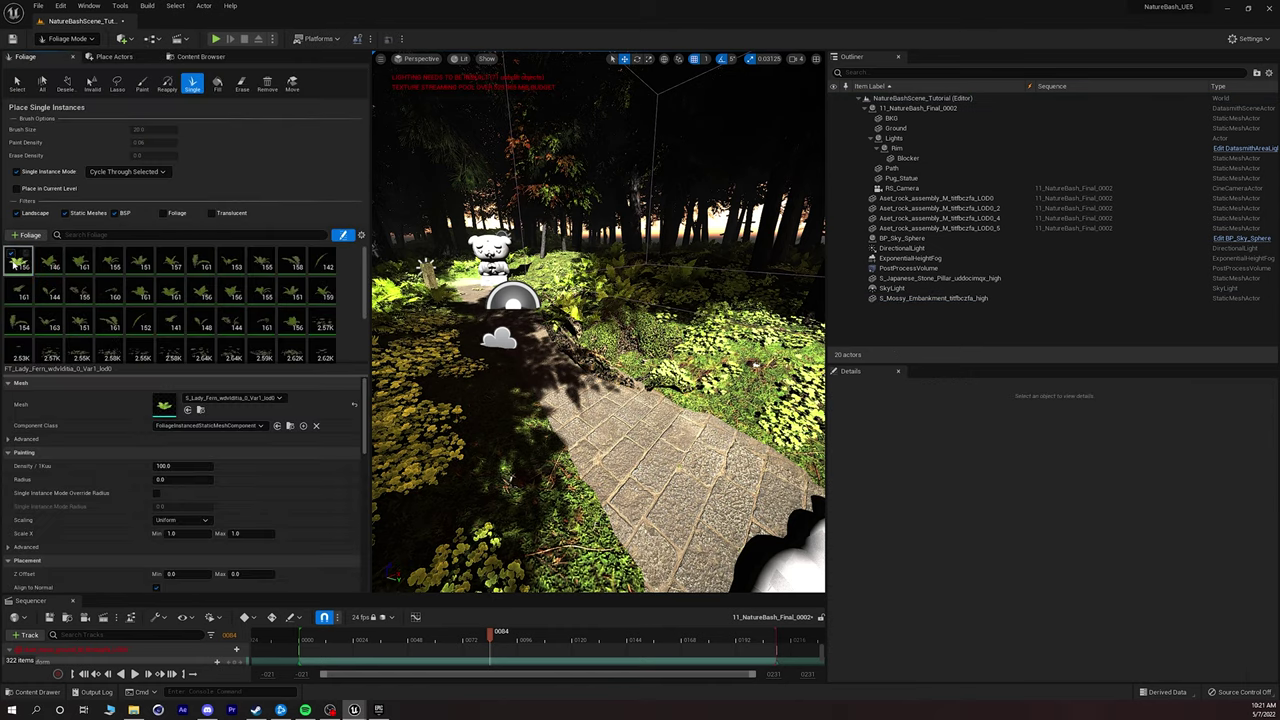
scroll(183, 328, down, 1)
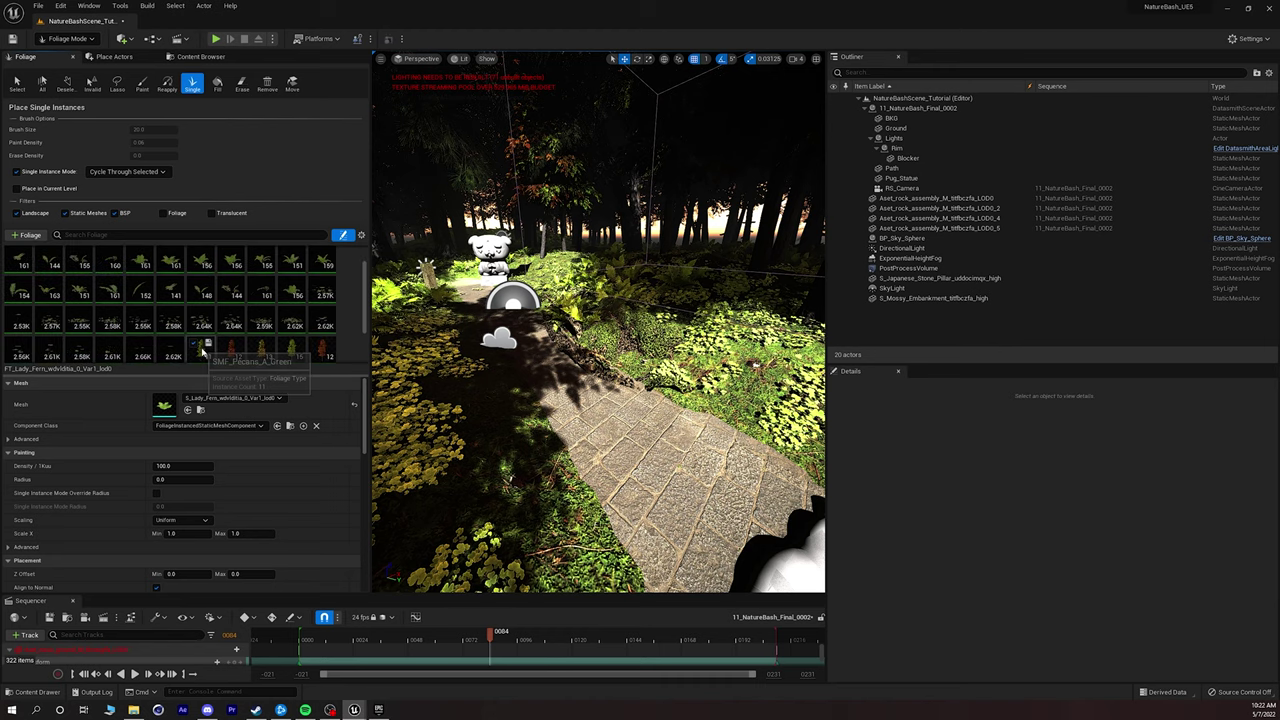
click(203, 350)
scroll(185, 345, down, 2)
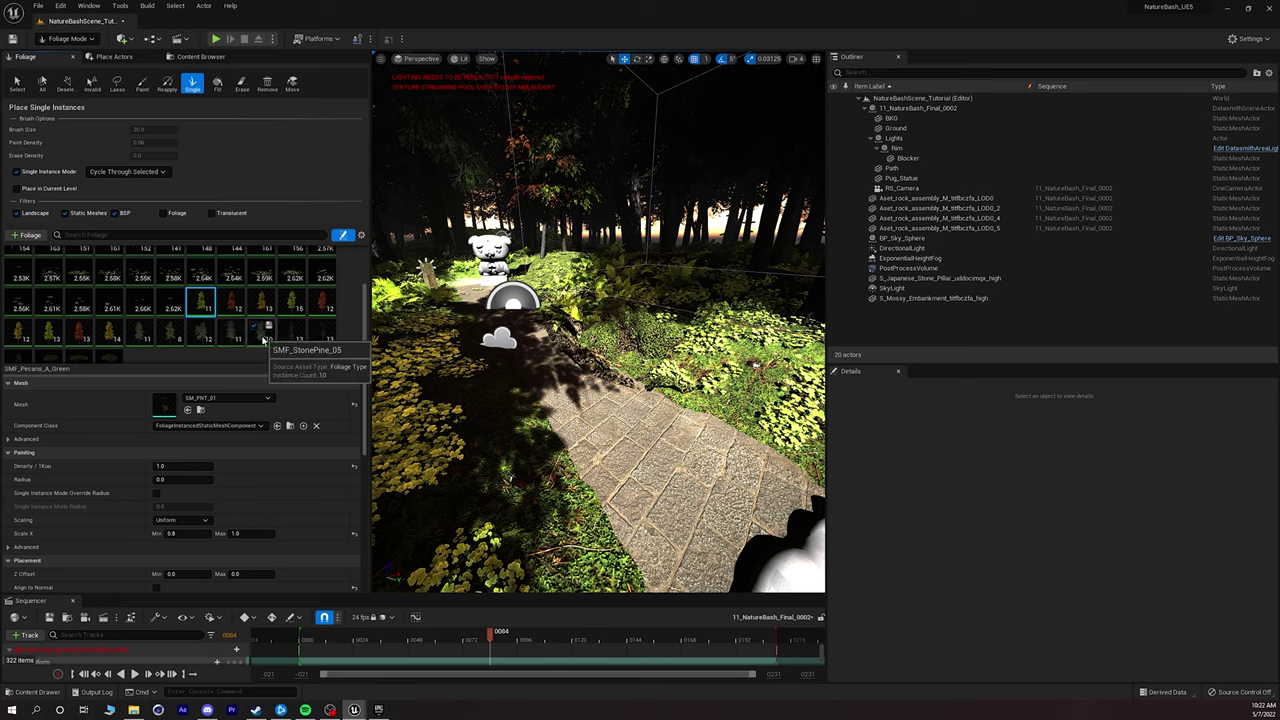
shift+click(259, 334)
right_click(258, 334)
click(279, 368)
scroll(62, 300, up, 3)
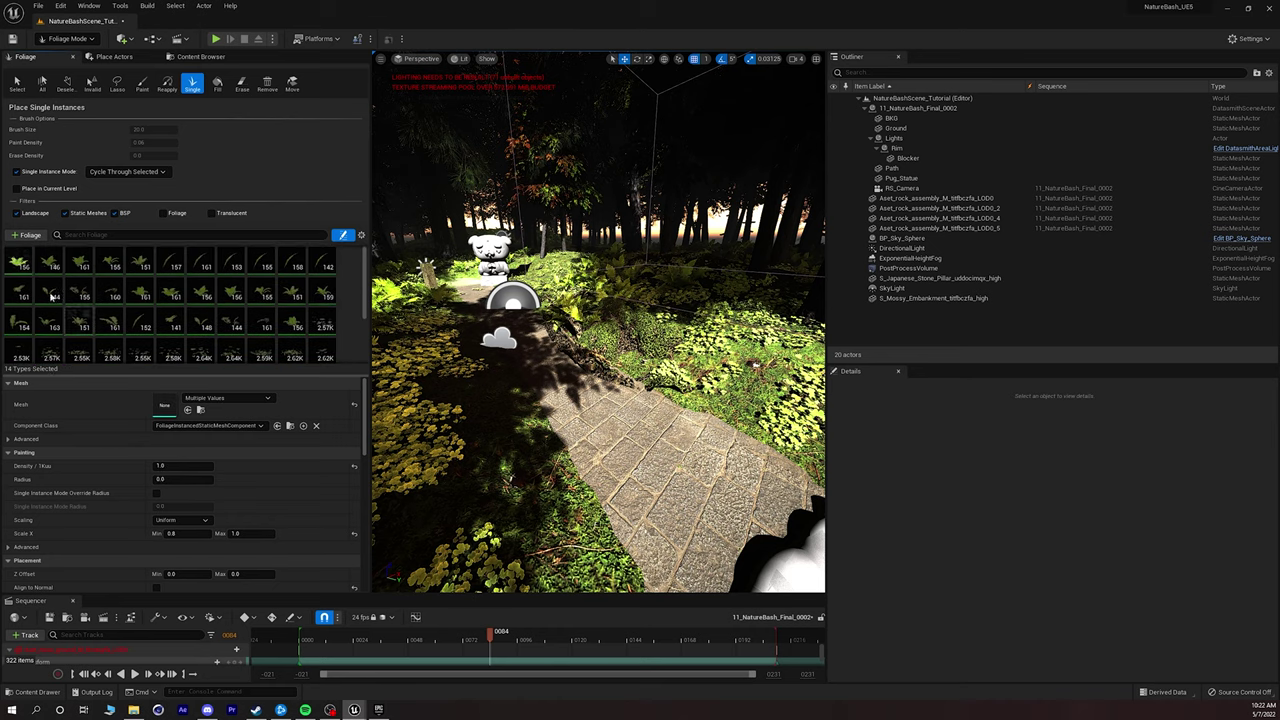
click(17, 266)
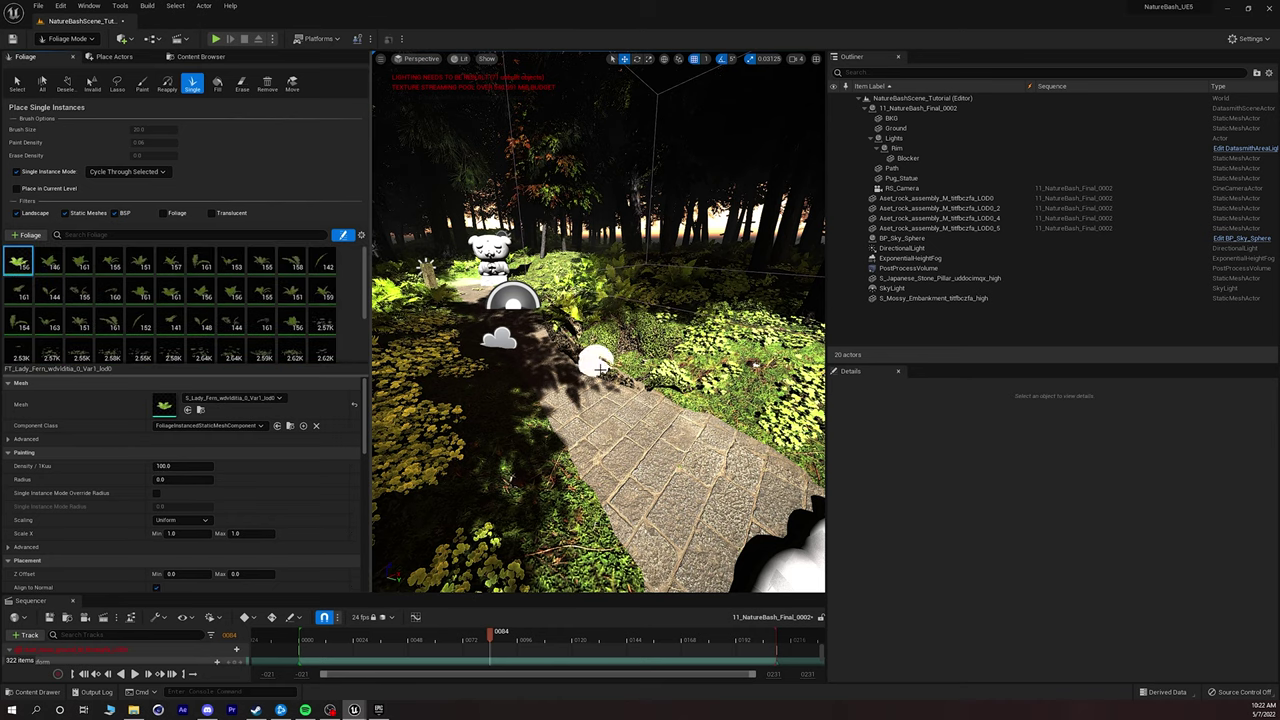
Place single lady ferns at the path edge by the mossy embankment, undo the stray tree, and view the result through RS_Camera.
click(651, 365)
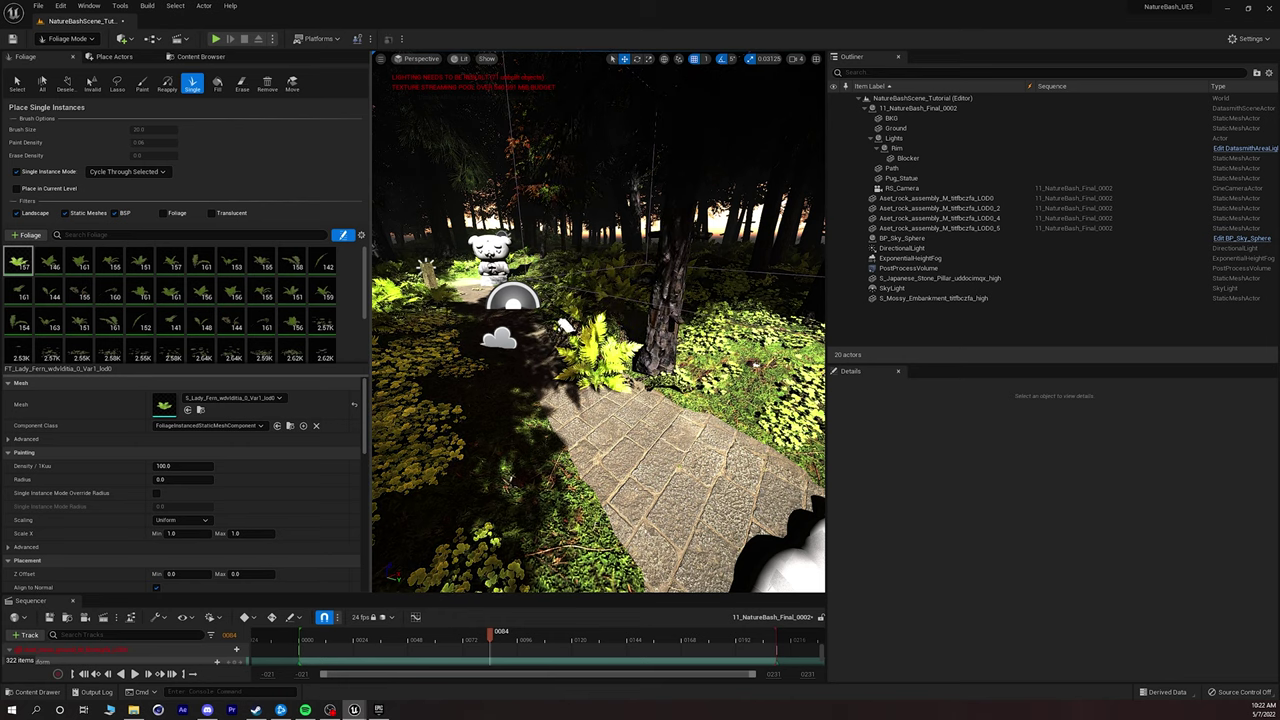
key(ctrl+z)
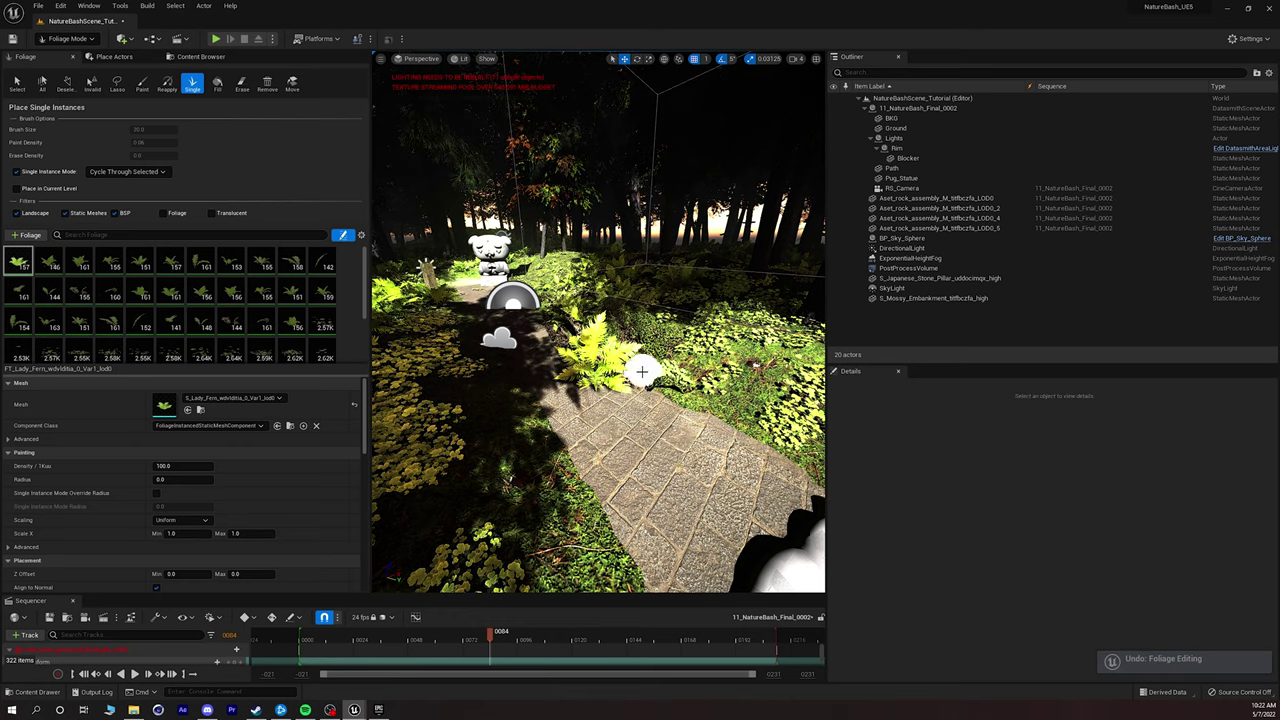
scroll(147, 313, down, 3)
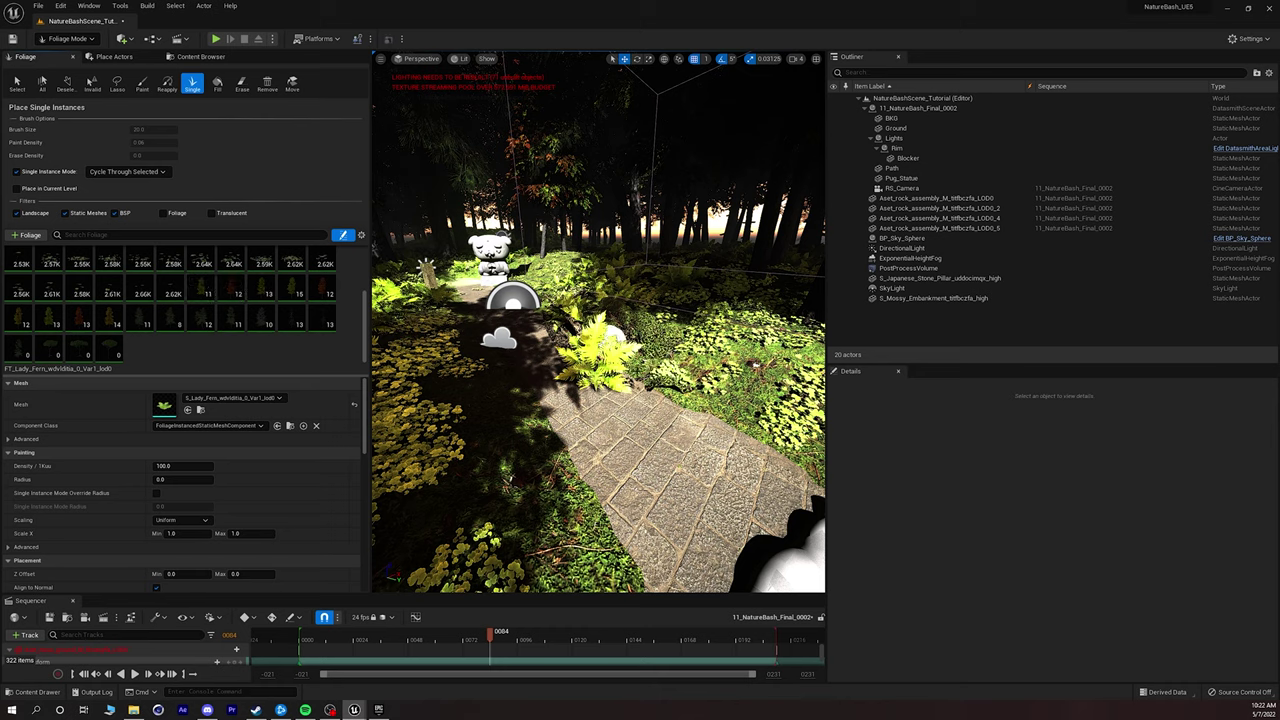
click(640, 376)
right_drag(662, 342, 672, 330)
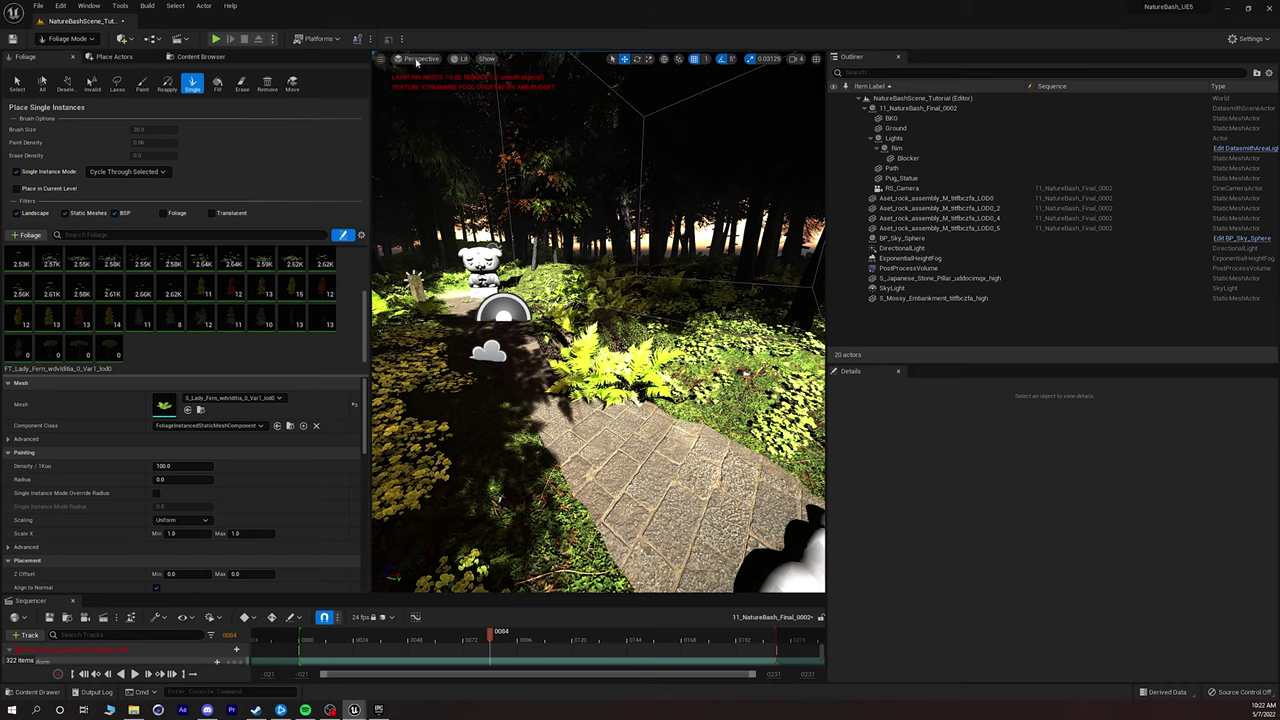
click(416, 60)
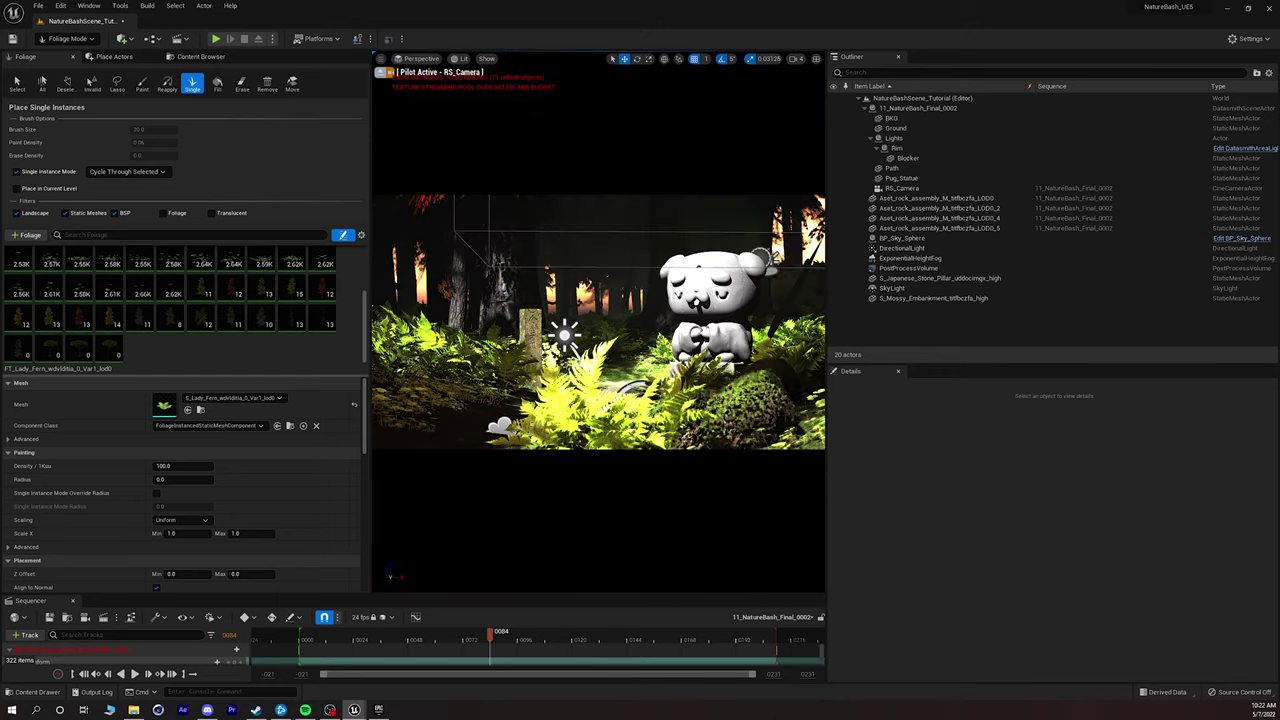
Undo the last lady fern placement, then leave the RS_Camera view near the pug statue and switch to Select mode.
key(ctrl+z)
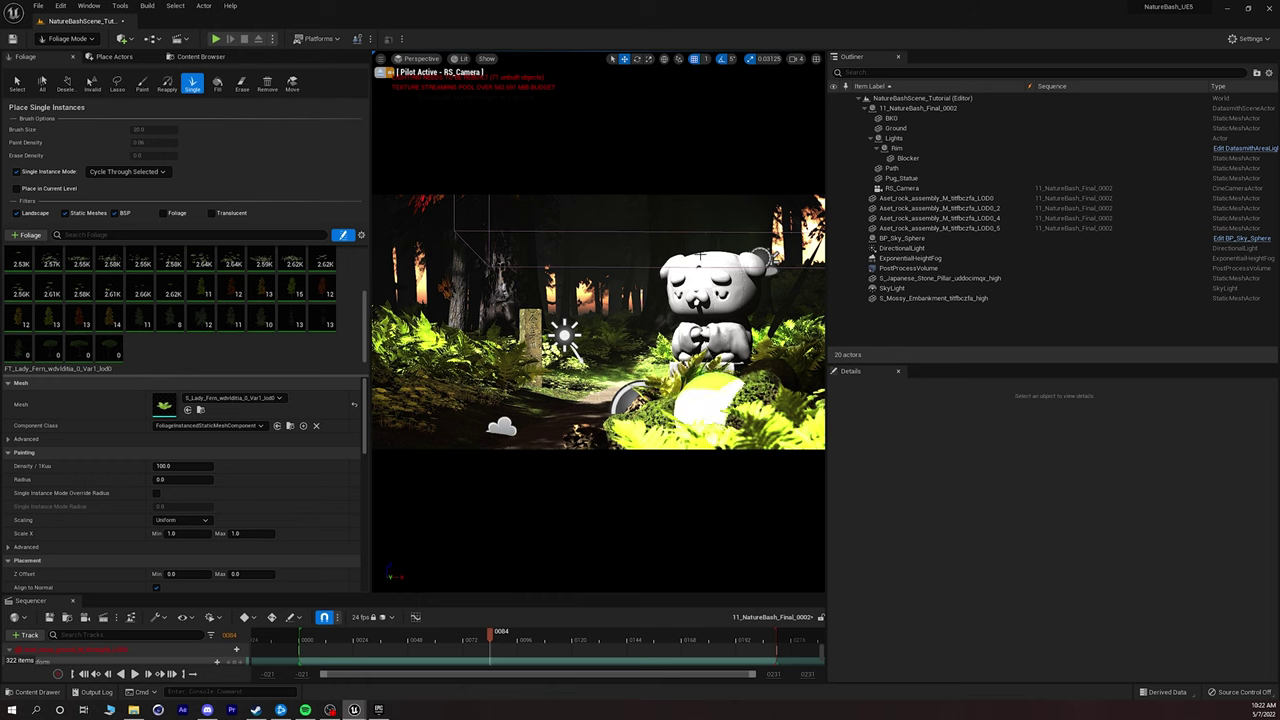
click(380, 72)
key(w)
right_drag(598, 322, 688, 356)
key(g)
key(g)
key(w)
right_drag(598, 424, 530, 424)
key(a)
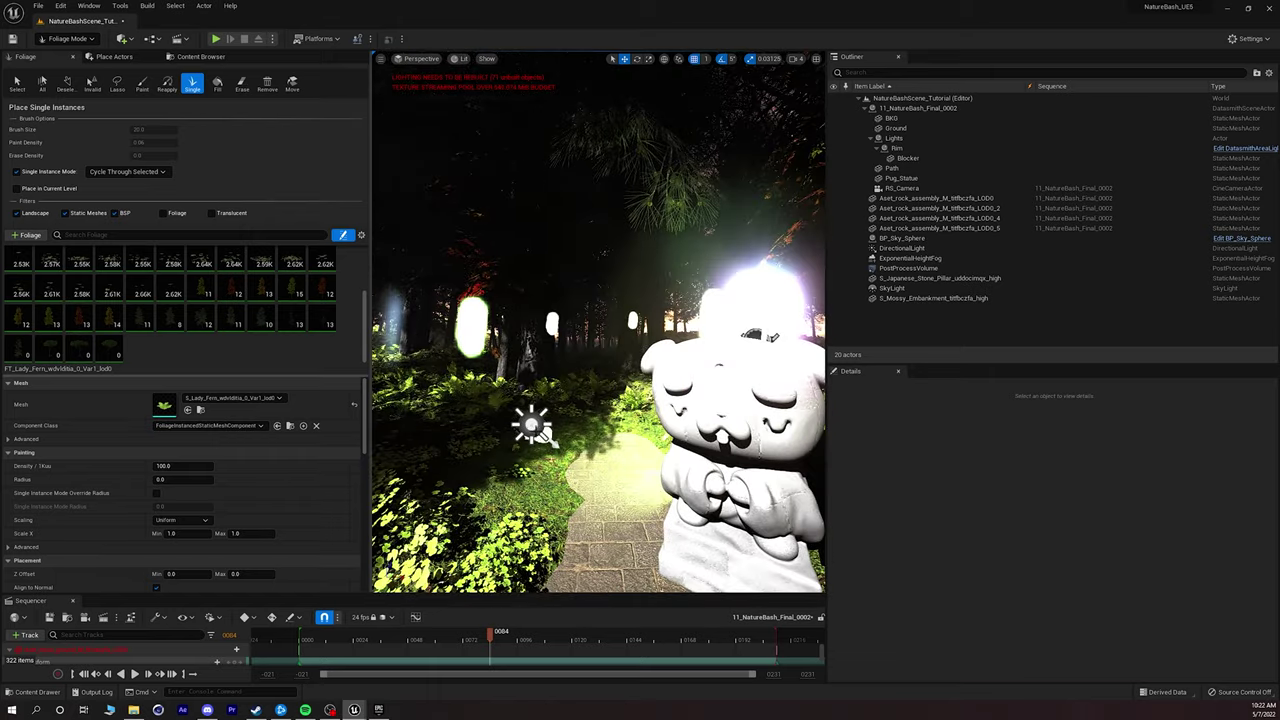
click(67, 38)
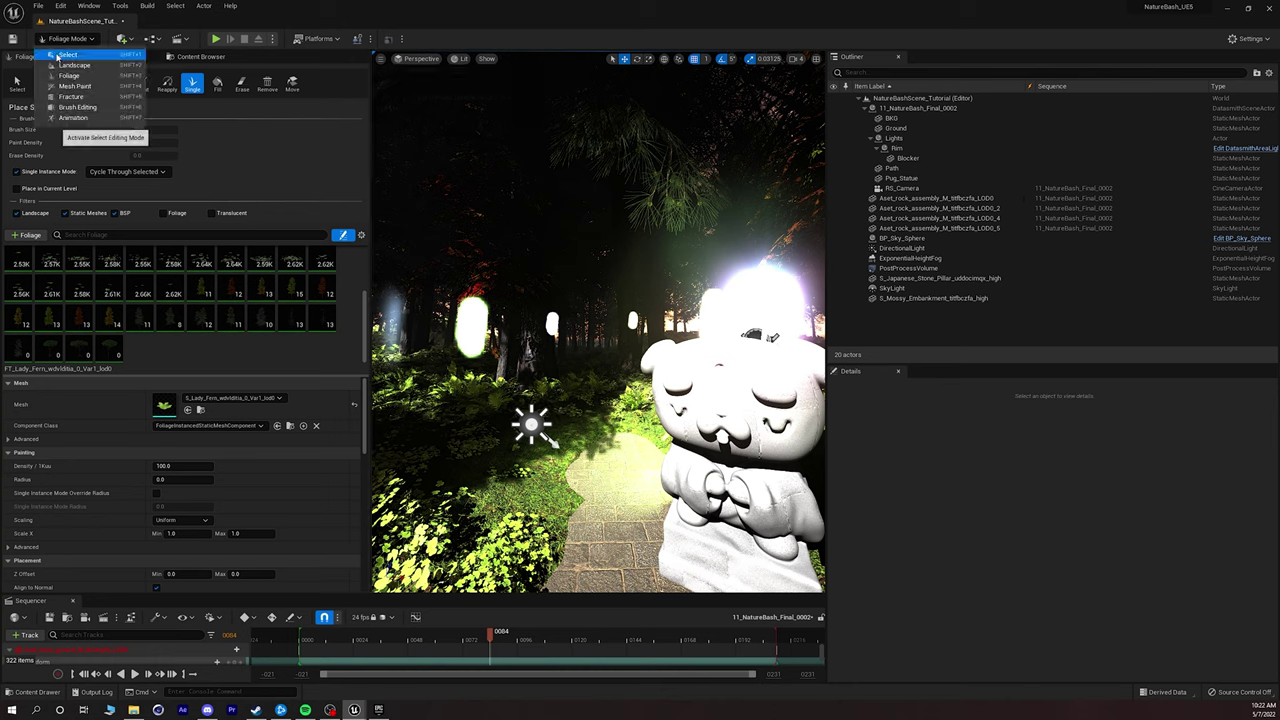
click(57, 55)
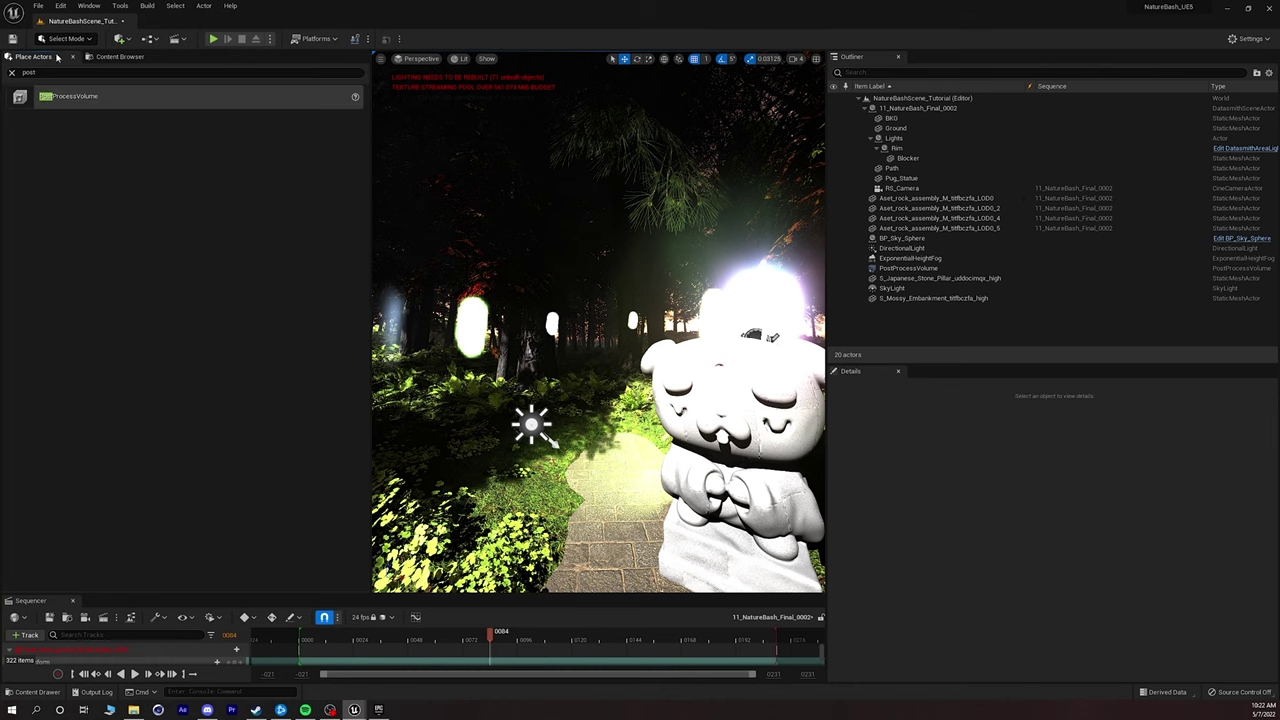
Try a DirectionalLight intensity of about 3.64 lux, and undo the change.
click(910, 248)
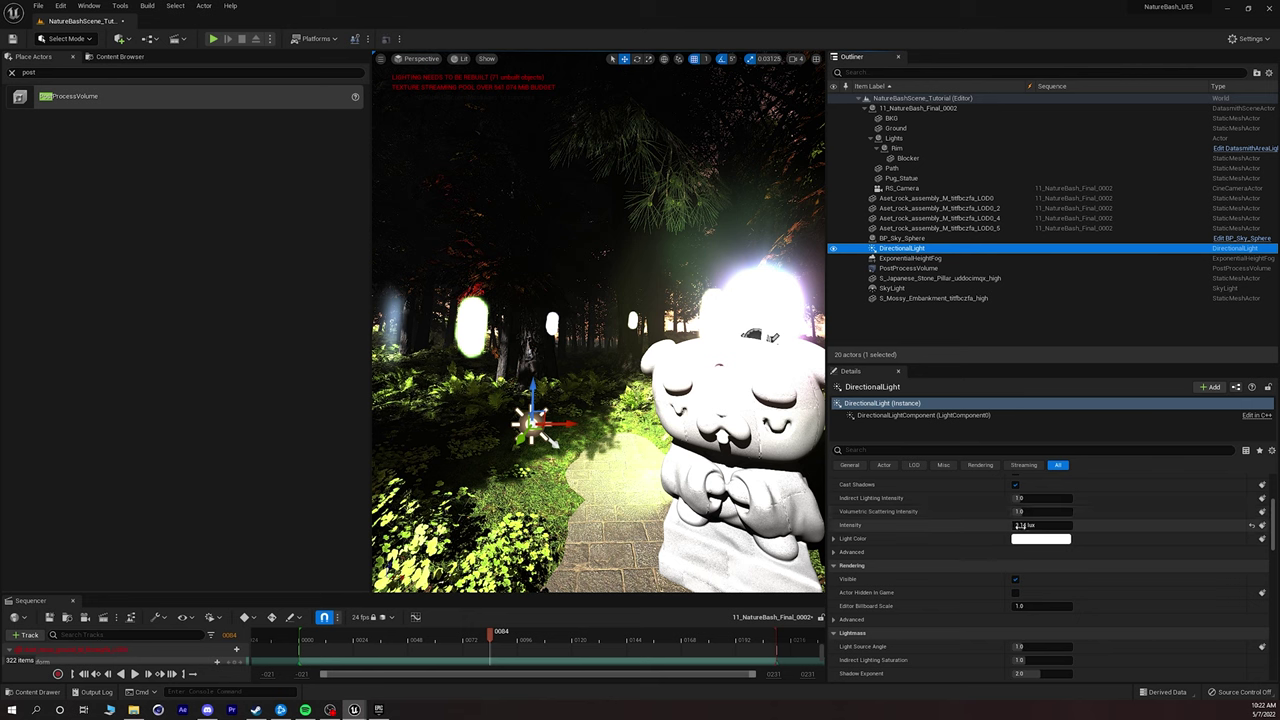
drag(1021, 525, 1014, 525)
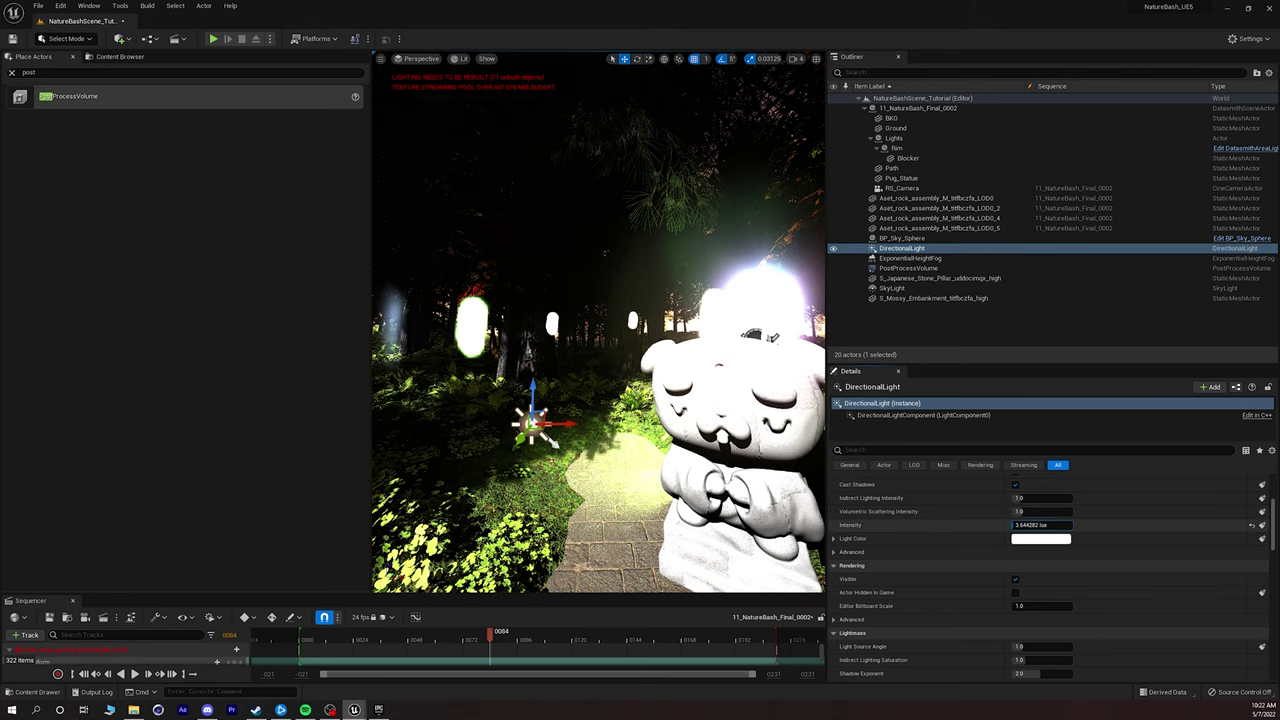
key(ctrl+z)
Delete the Lights actor together with its Rim light and Blocker, accepting the broken references for all of them.
right_drag(598, 360, 750, 372)
key(w)
right_drag(598, 330, 598, 330)
key(Escape)
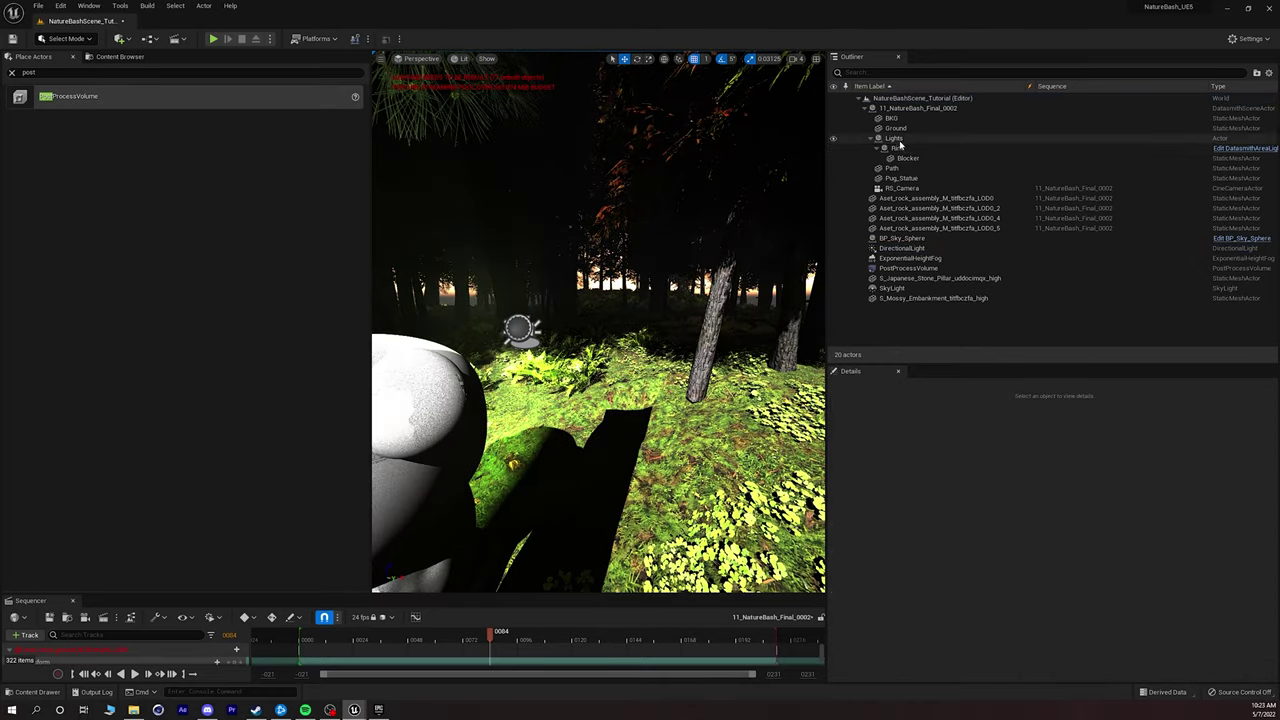
click(895, 139)
shift+click(845, 159)
key(Delete)
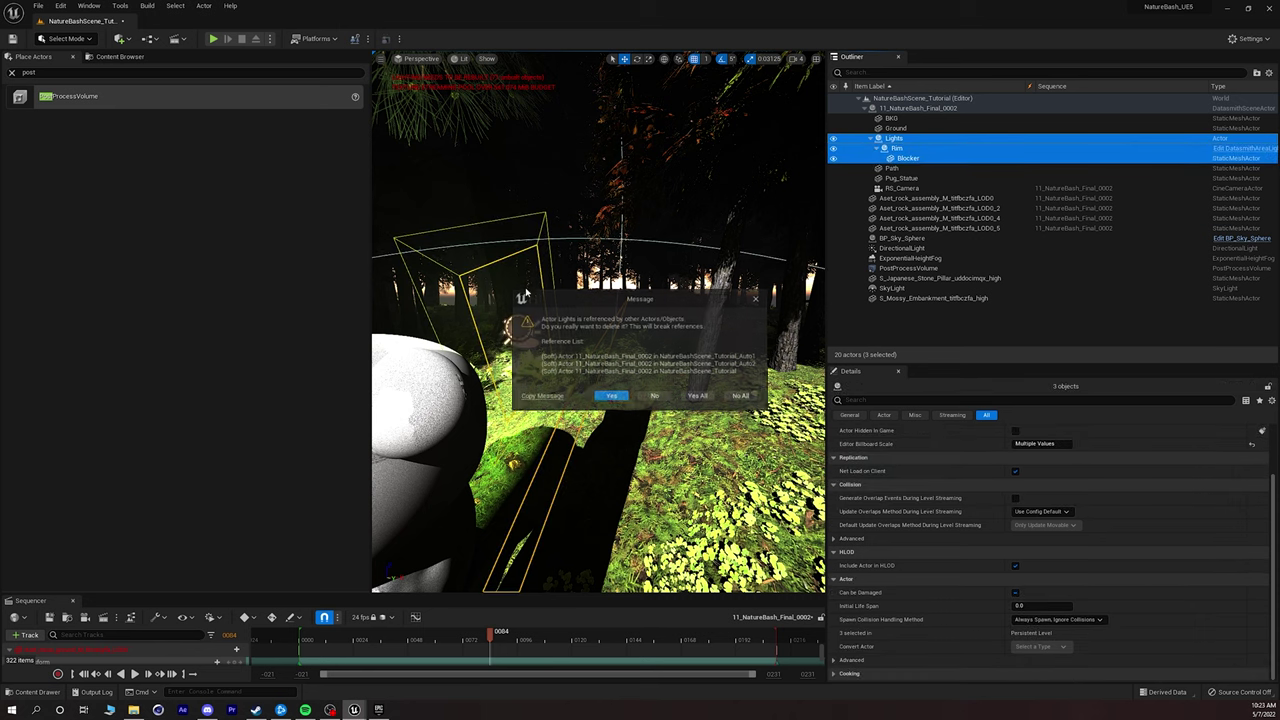
click(698, 397)
Frame the pug statue from the front and open the Megascans Surfaces folder.
right_drag(698, 397, 508, 397)
right_drag(716, 469, 716, 469)
right_drag(598, 330, 598, 330)
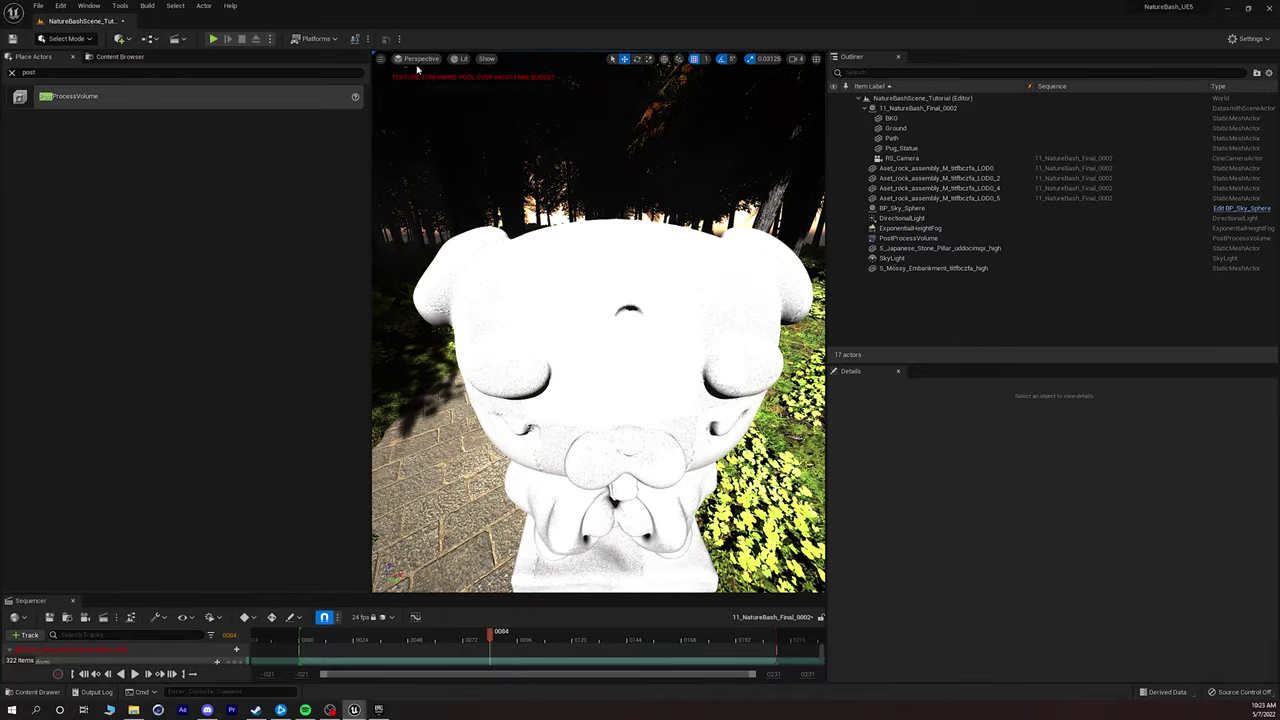
click(114, 56)
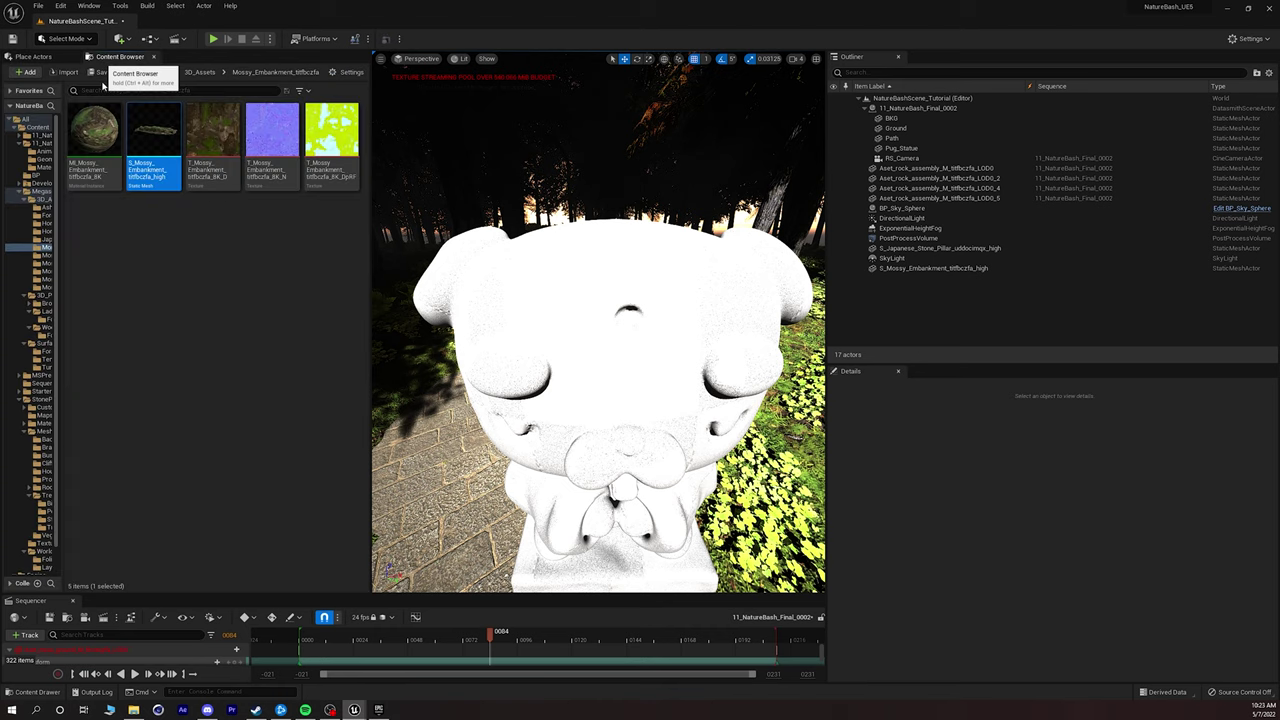
click(199, 72)
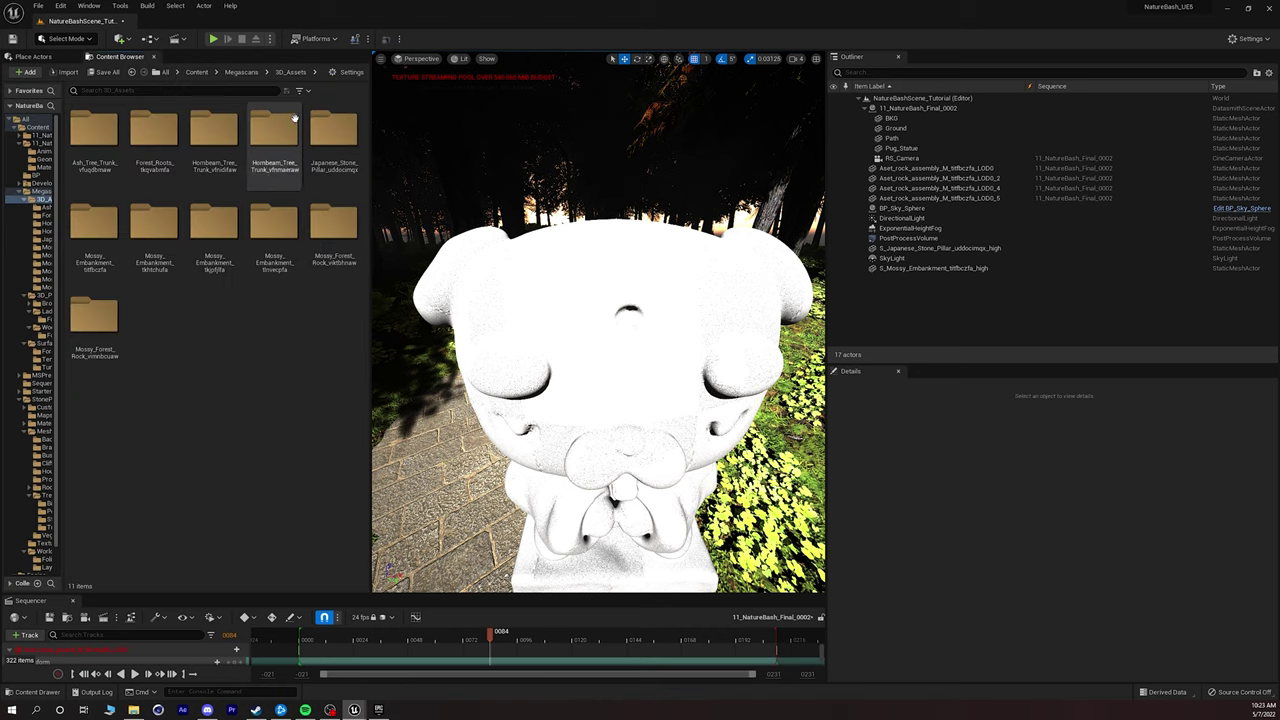
click(241, 72)
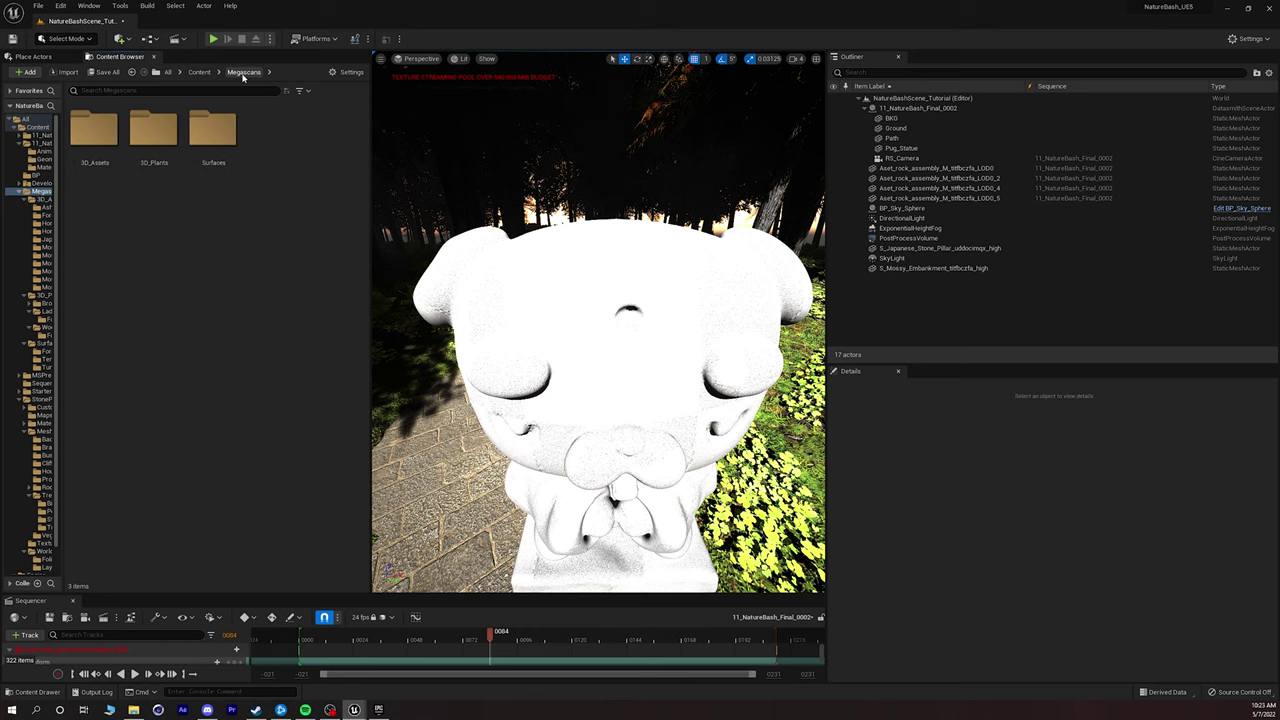
double_click(212, 128)
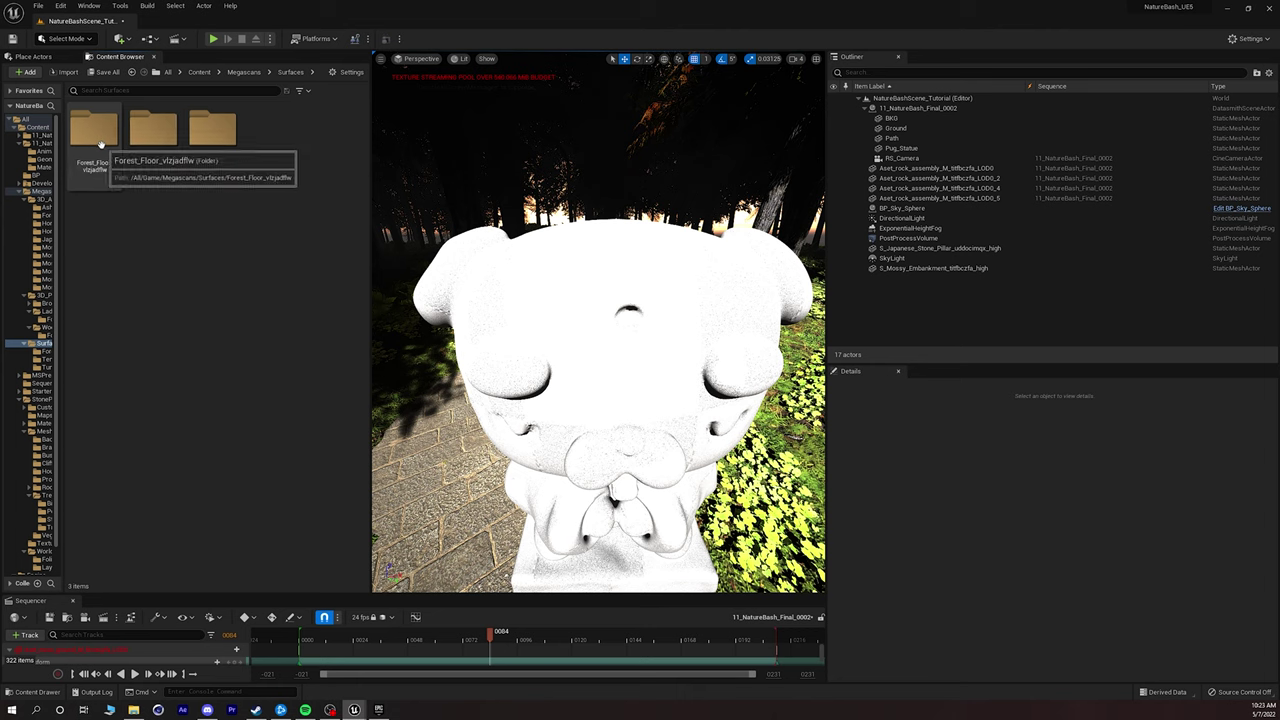
Add the downloaded Mossy Rocky Ground surface from Quixel Bridge to the project at Highest Quality, and leave Bridge.
click(120, 38)
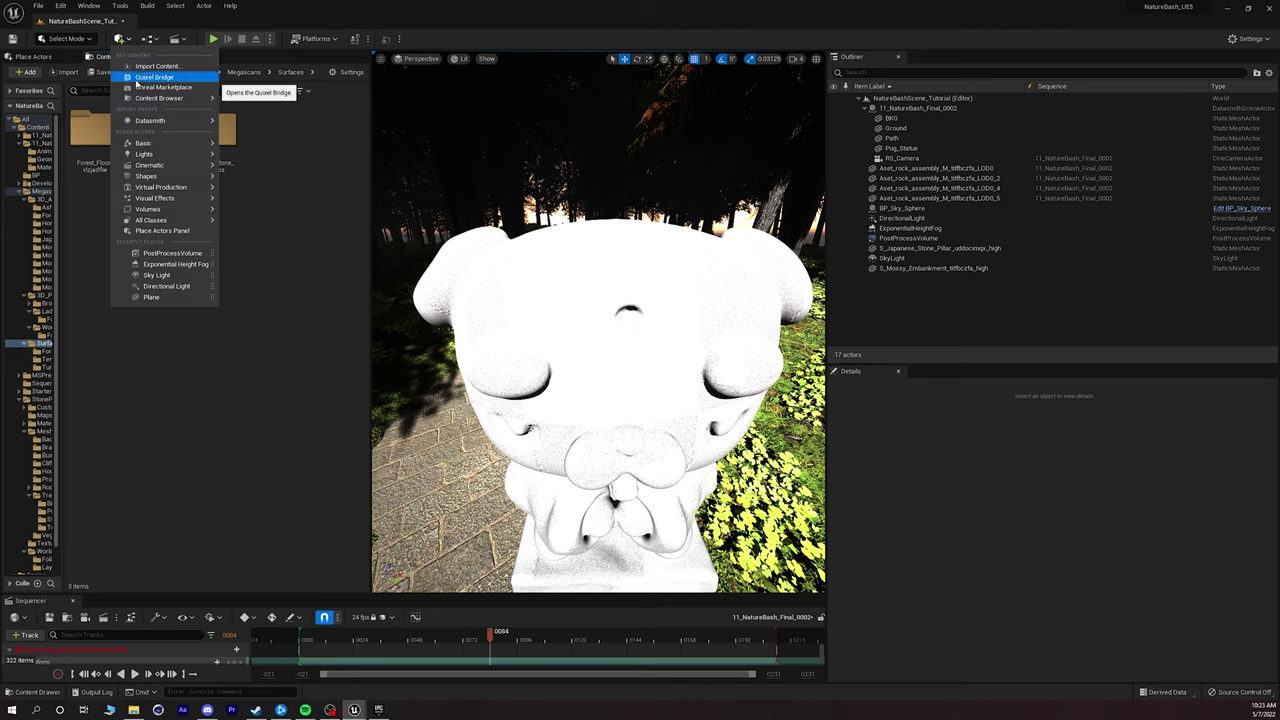
click(137, 80)
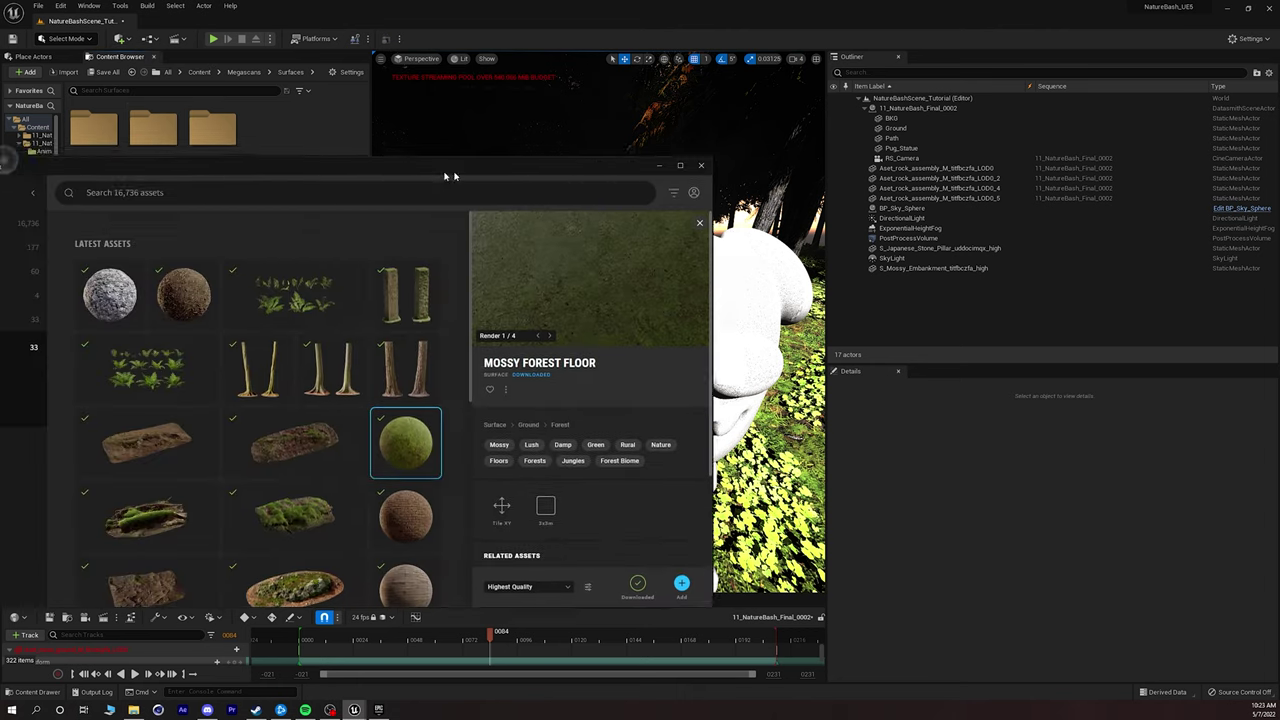
scroll(498, 341, down, 3)
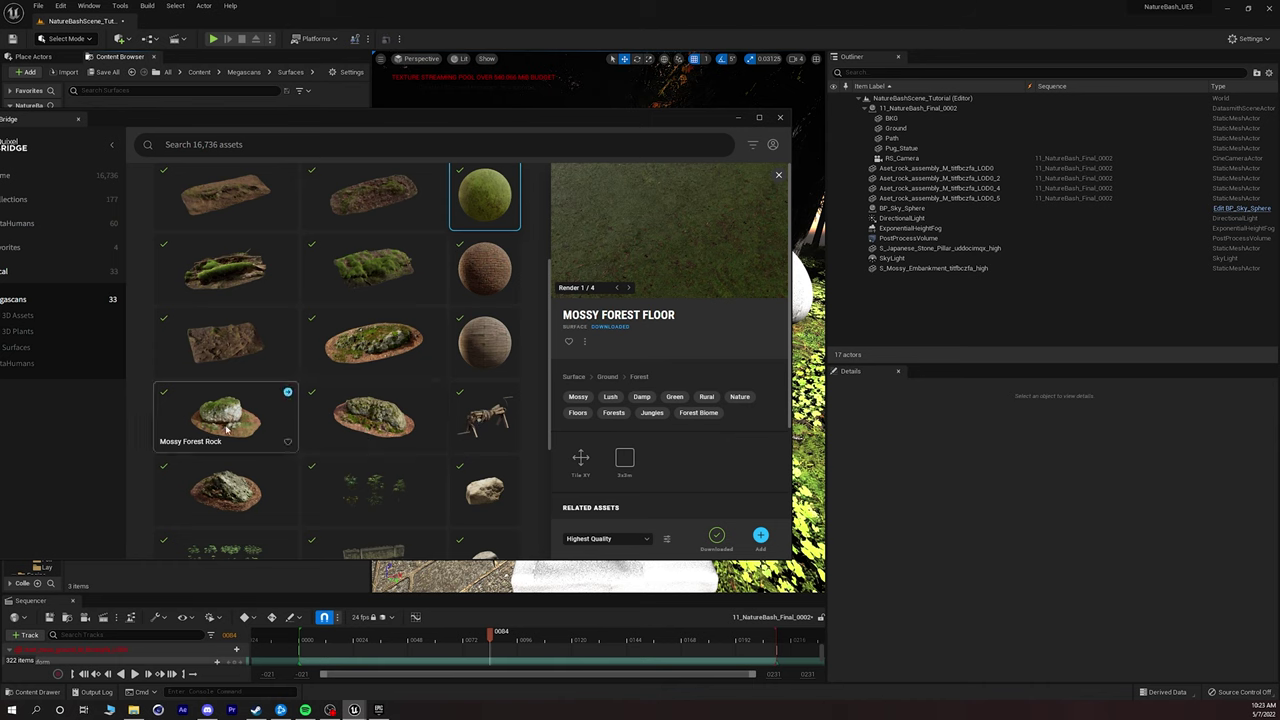
scroll(210, 440, down, 3)
click(486, 440)
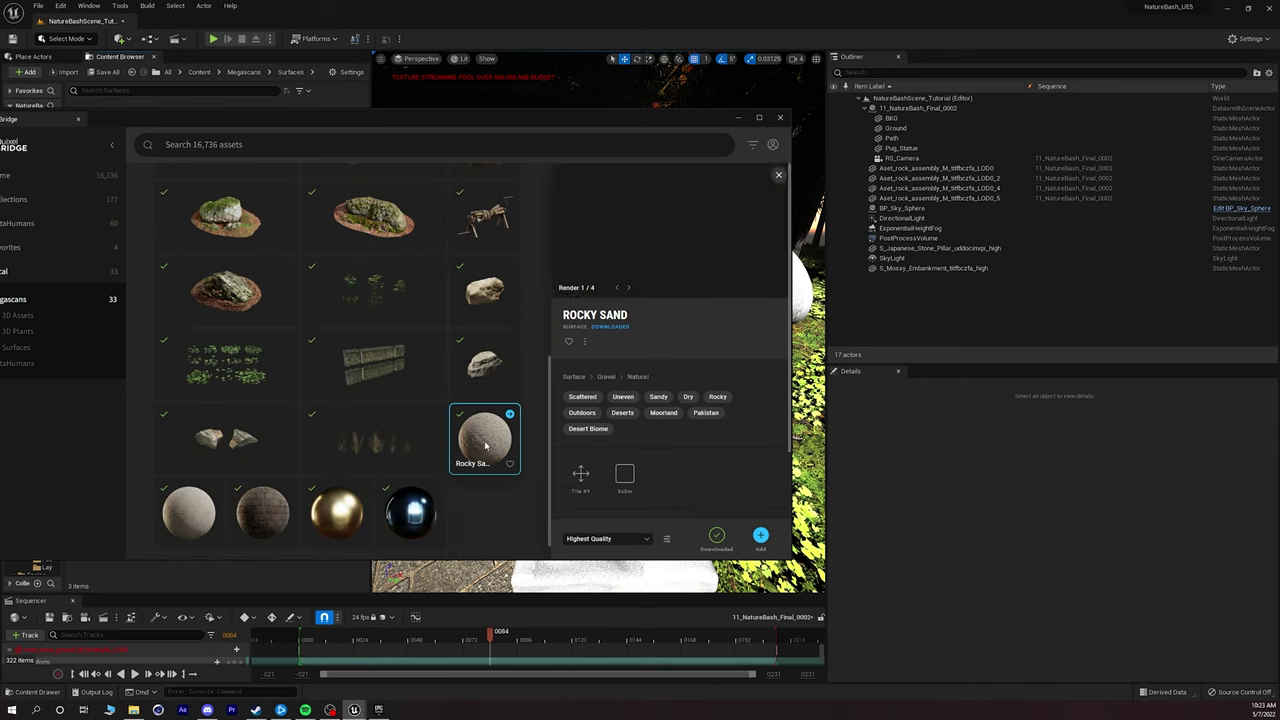
scroll(243, 314, up, 10)
click(177, 234)
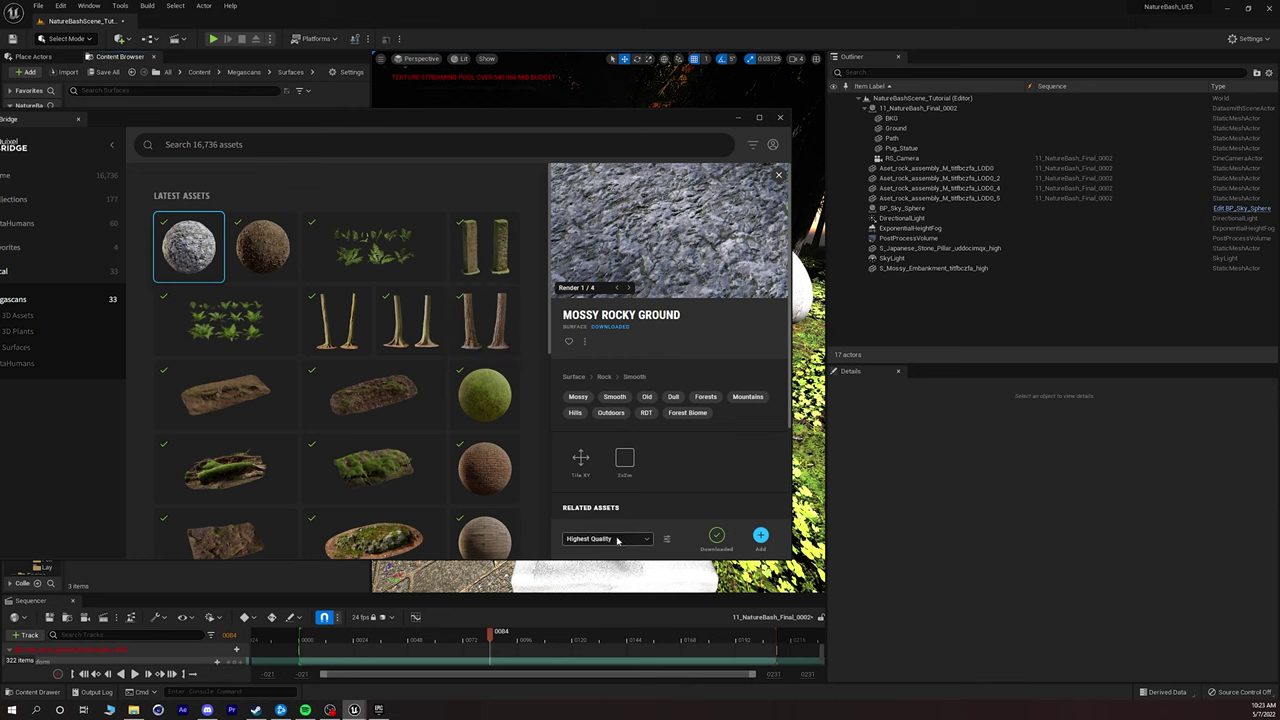
click(760, 536)
drag(281, 121, 461, 155)
click(917, 152)
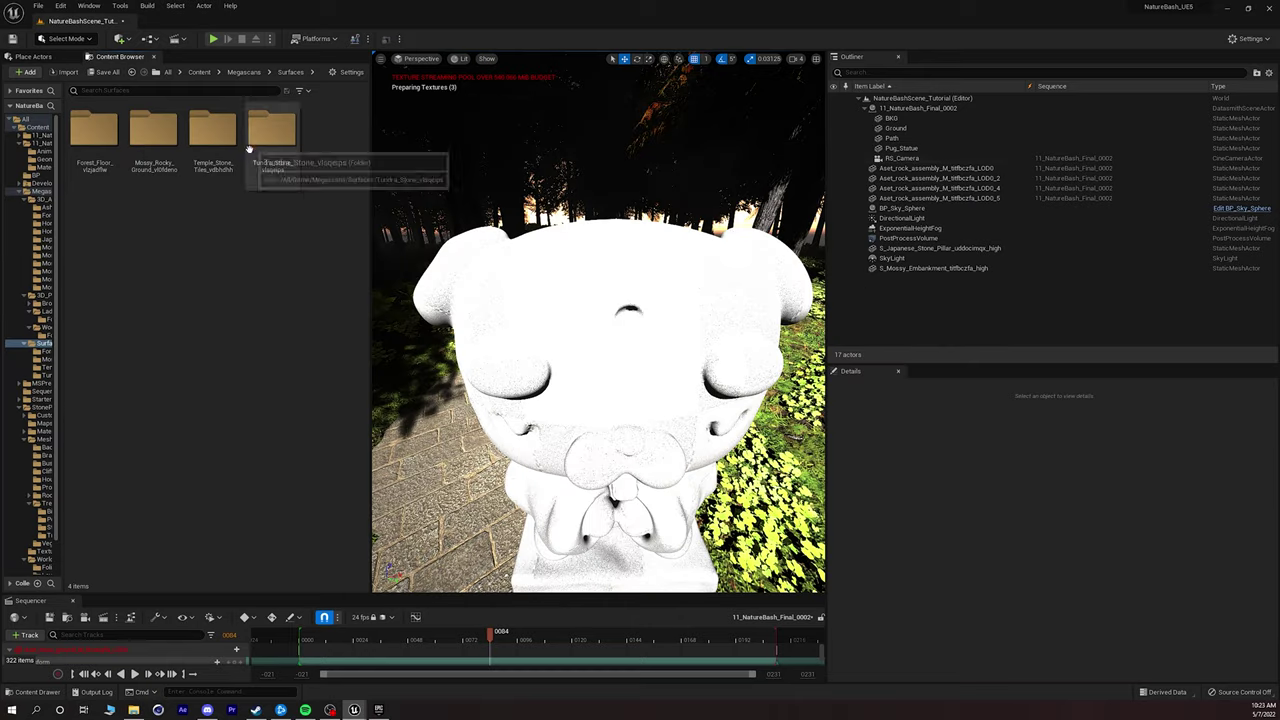
Apply the Mossy Rocky Ground material instance from the Megascans Surfaces folder to the pug statue.
click(153, 130)
double_click(153, 130)
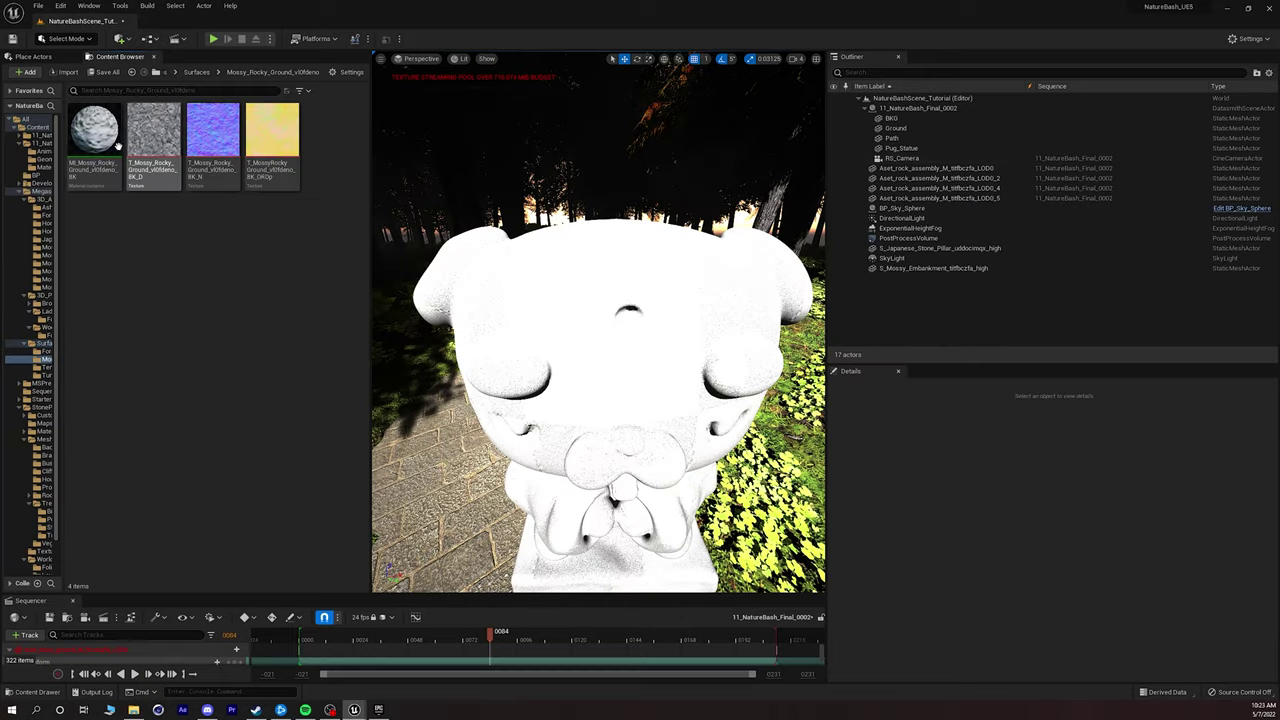
drag(94, 130, 577, 383)
right_drag(608, 408, 680, 408)
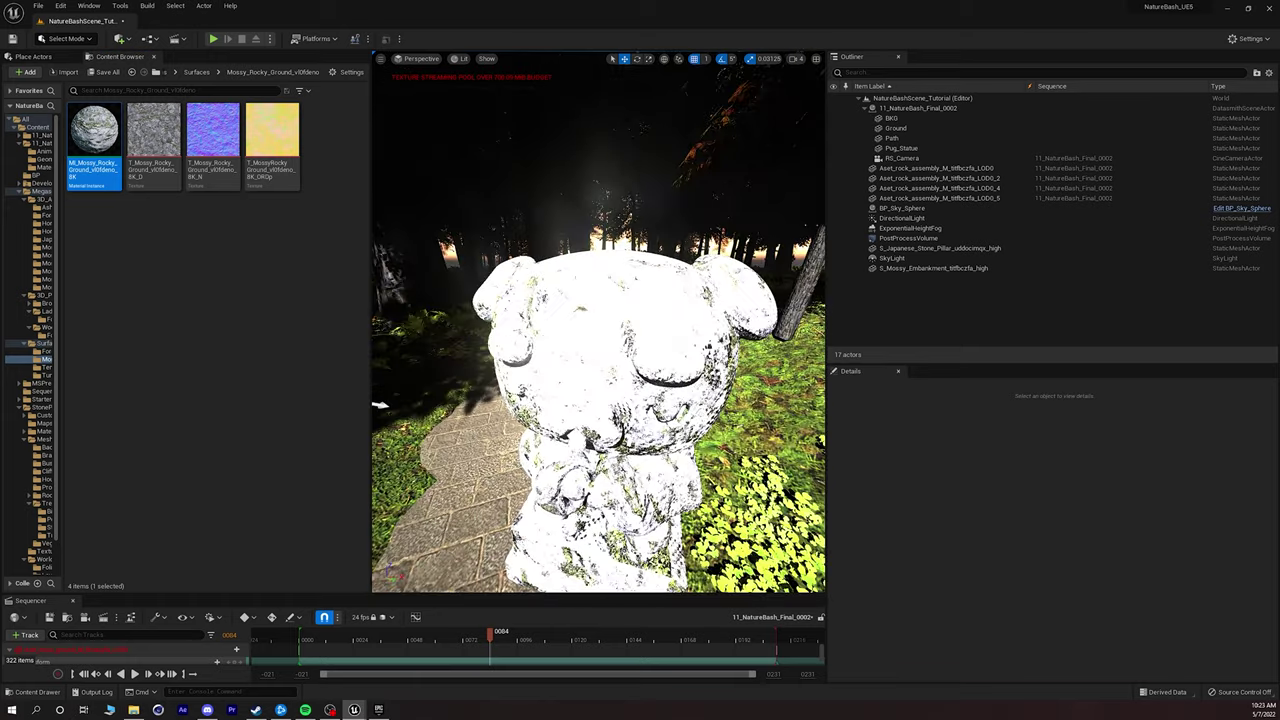
Apply M_Metal_Burnished_Steel from the StarterContent Materials folder to the pug statue.
click(197, 72)
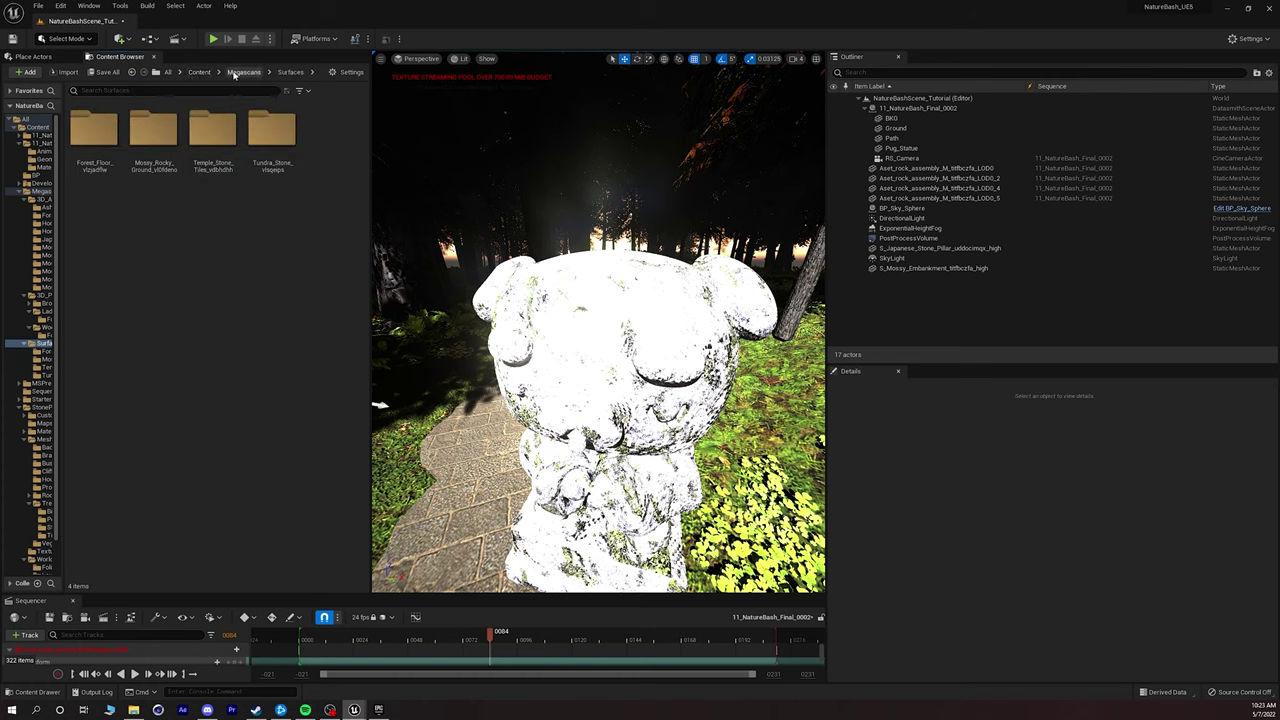
click(200, 72)
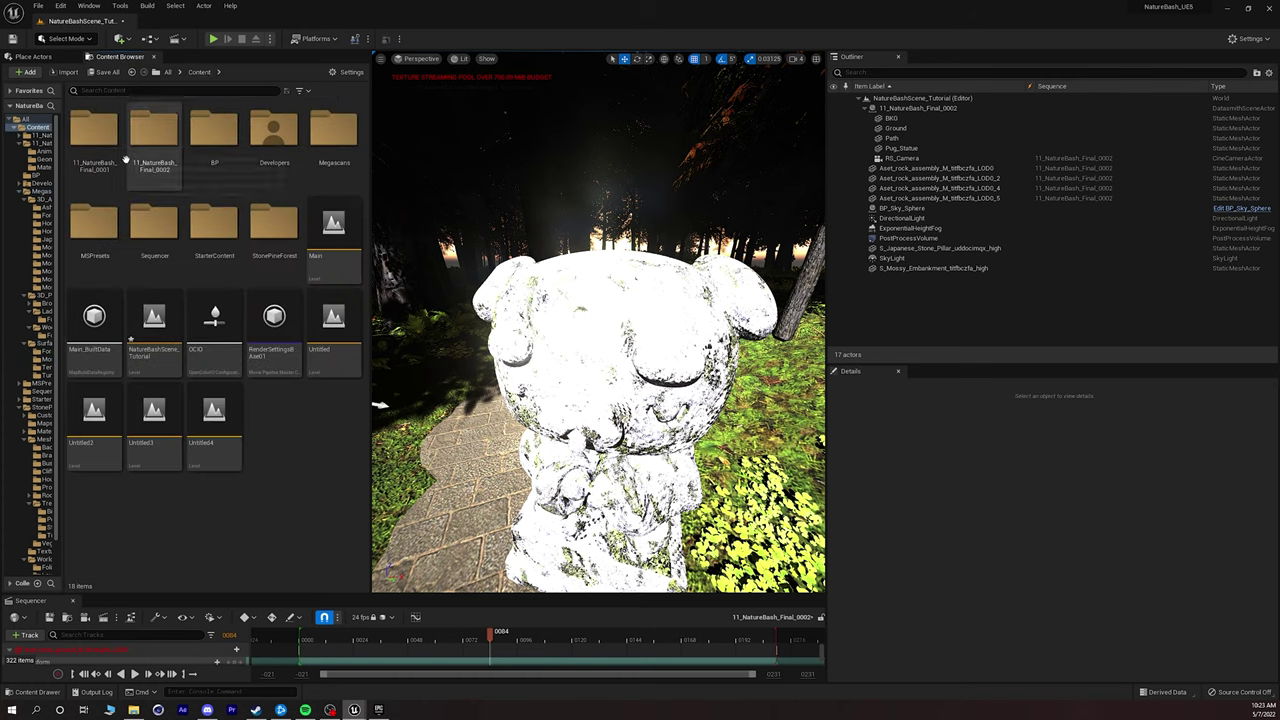
click(229, 236)
double_click(229, 236)
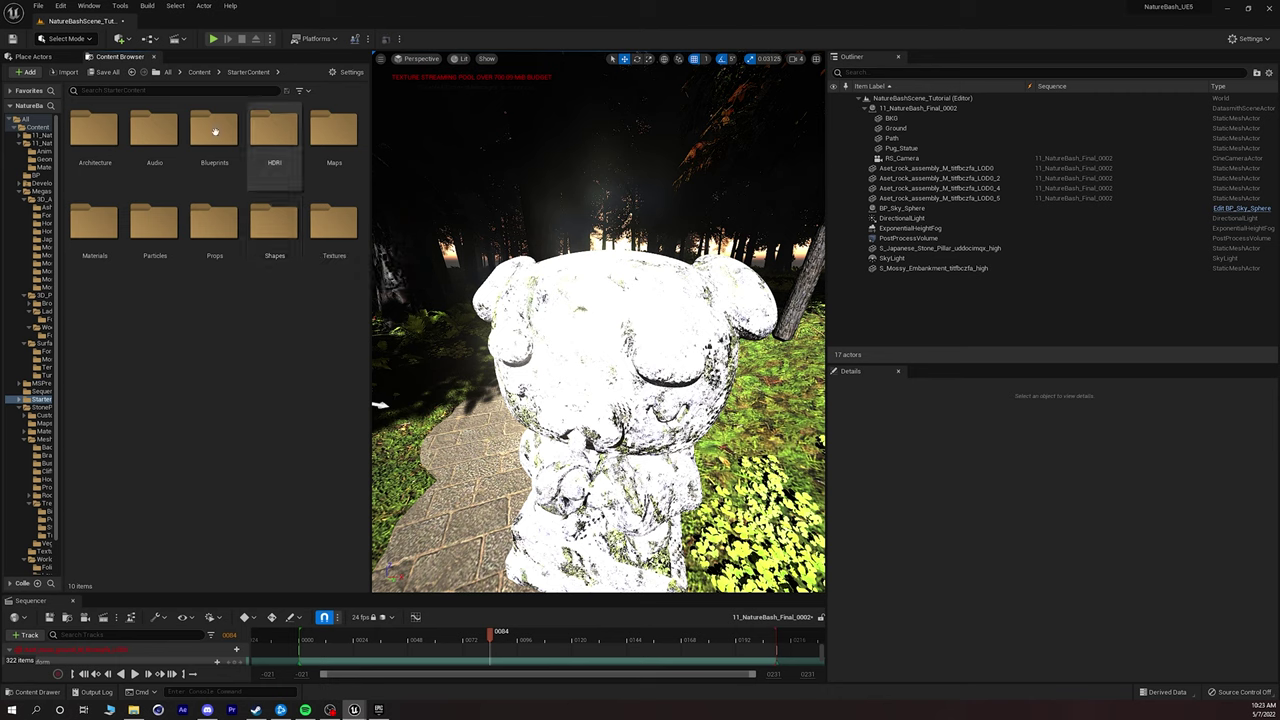
double_click(94, 220)
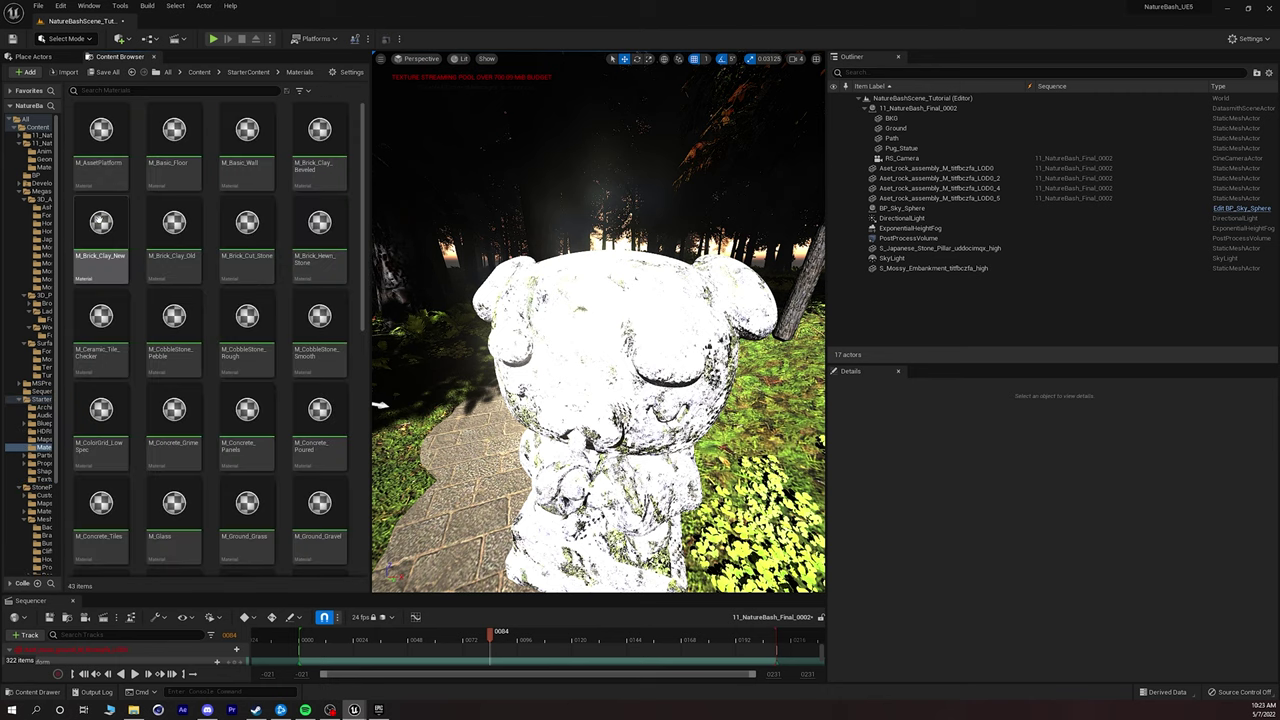
scroll(243, 350, down, 1)
scroll(258, 470, down, 3)
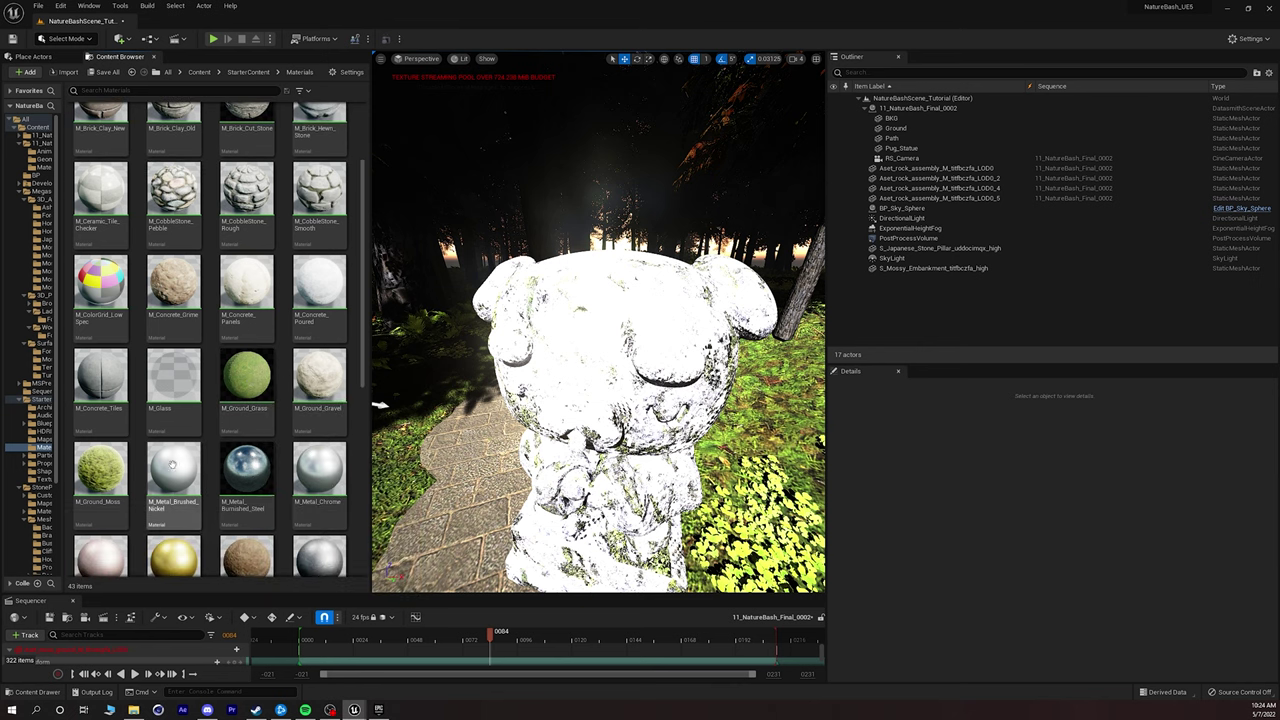
drag(250, 470, 590, 390)
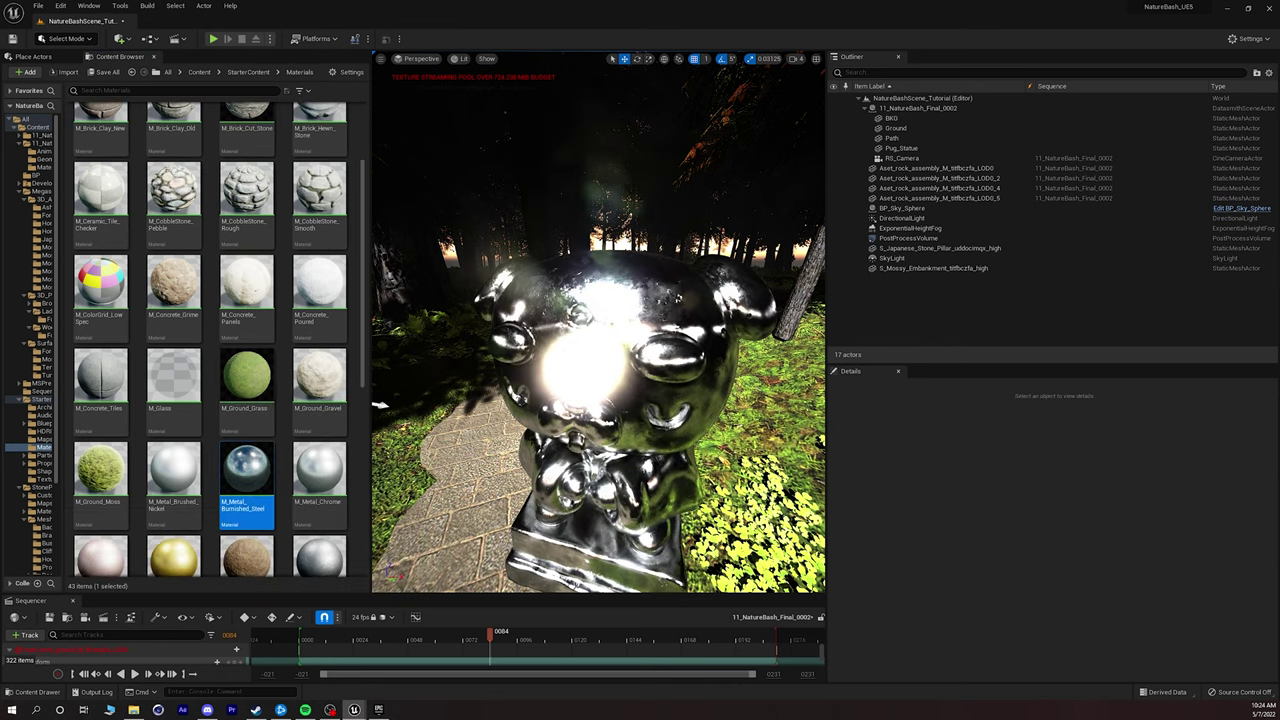
right_drag(590, 390, 570, 370)
View through RS_Camera and set the DirectionalLight's Volumetric Scattering Intensity to 4.0 and Indirect Lighting Intensity to about 2.2.
click(420, 58)
click(440, 171)
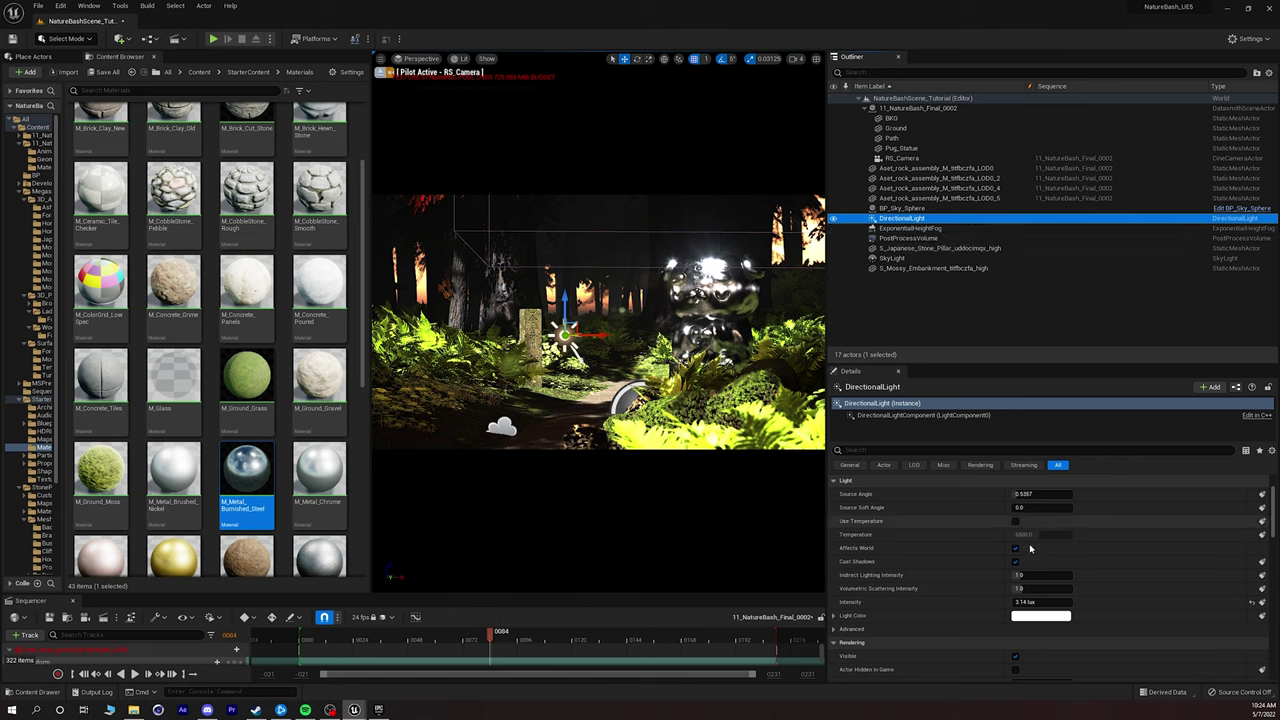
drag(1034, 589, 1072, 589)
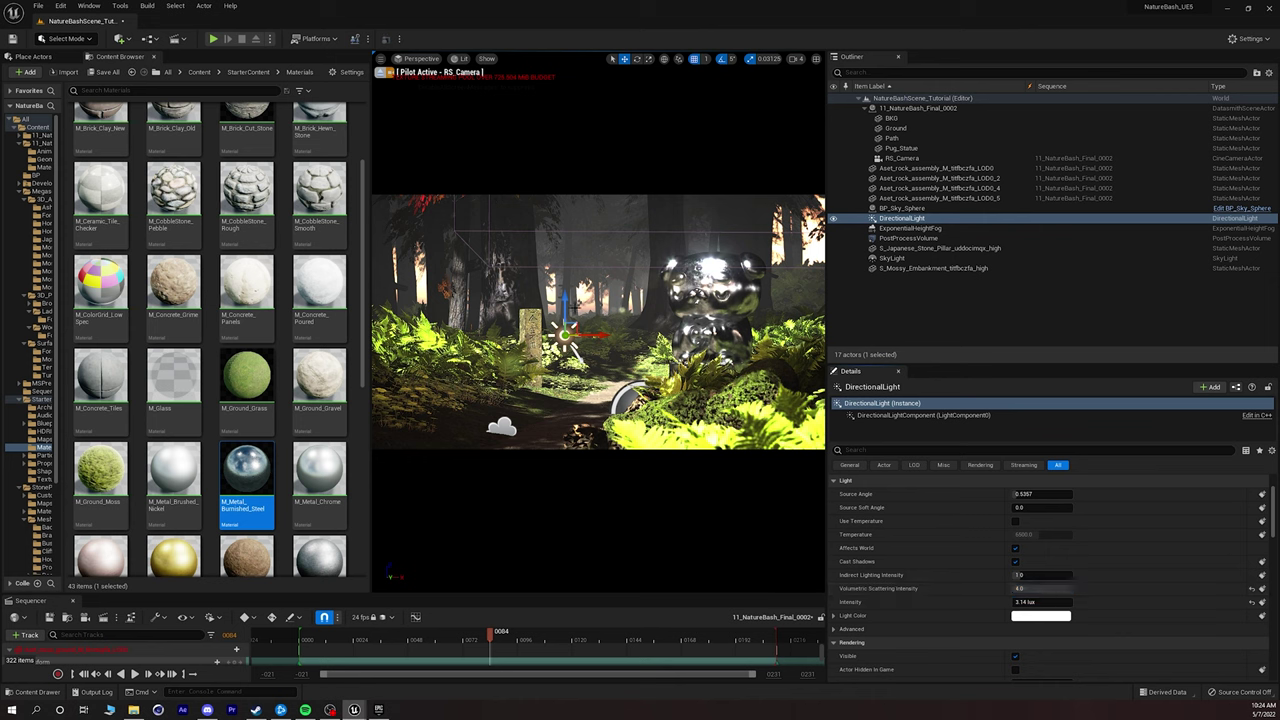
mouse_move(1030, 575)
mouse_down()
mouse_move(1048, 575)
mouse_move(1030, 575)
mouse_up()
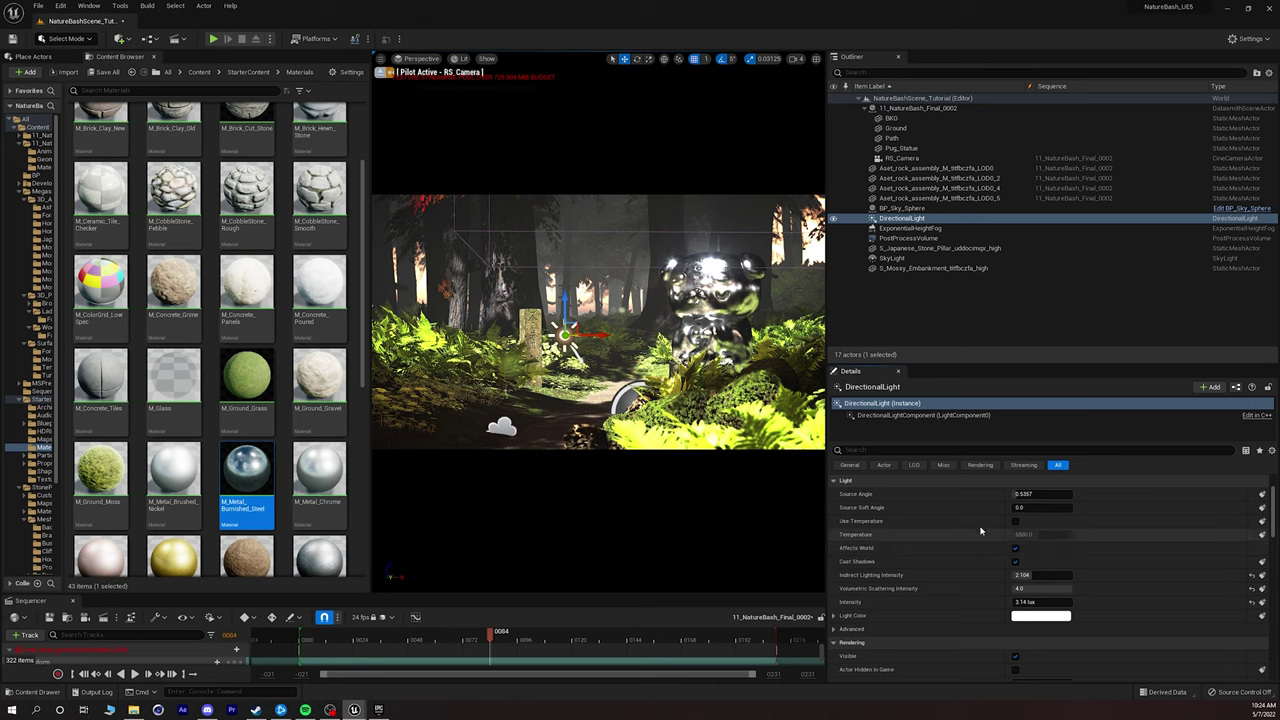
Enable Light Shaft Occlusion and Light Shaft Bloom on the DirectionalLight.
scroll(955, 560, down, 5)
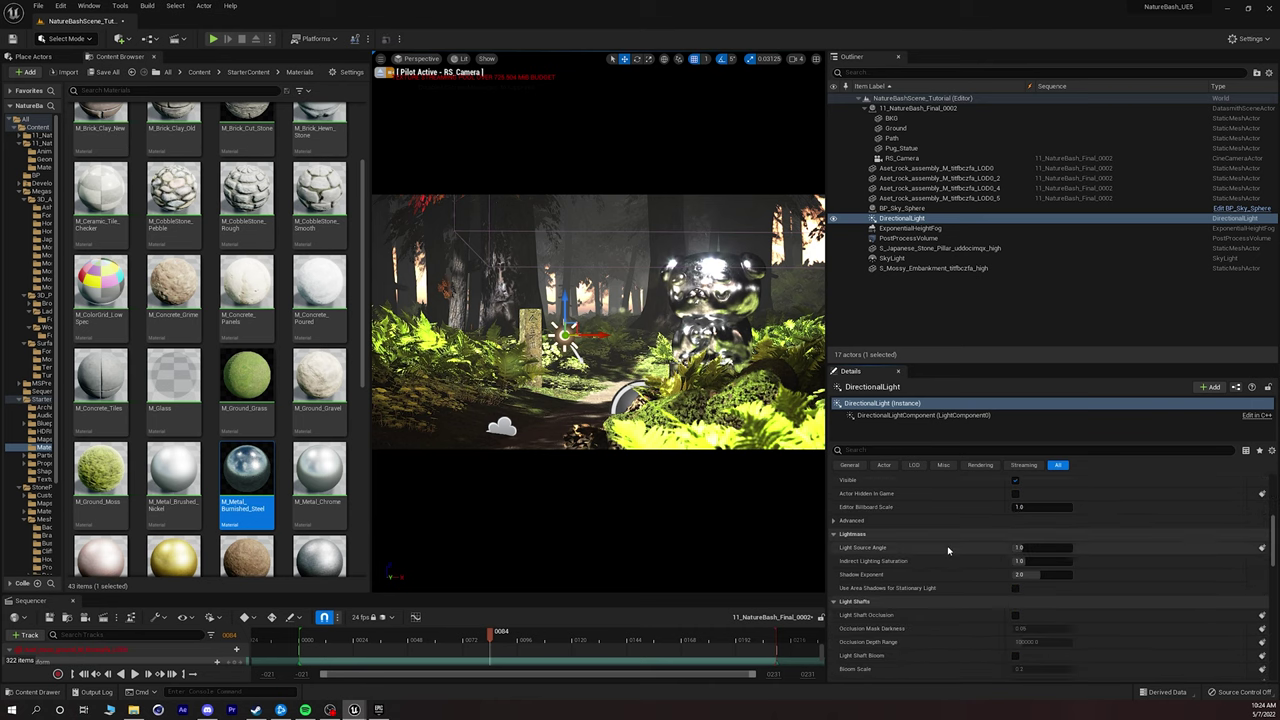
click(1016, 583)
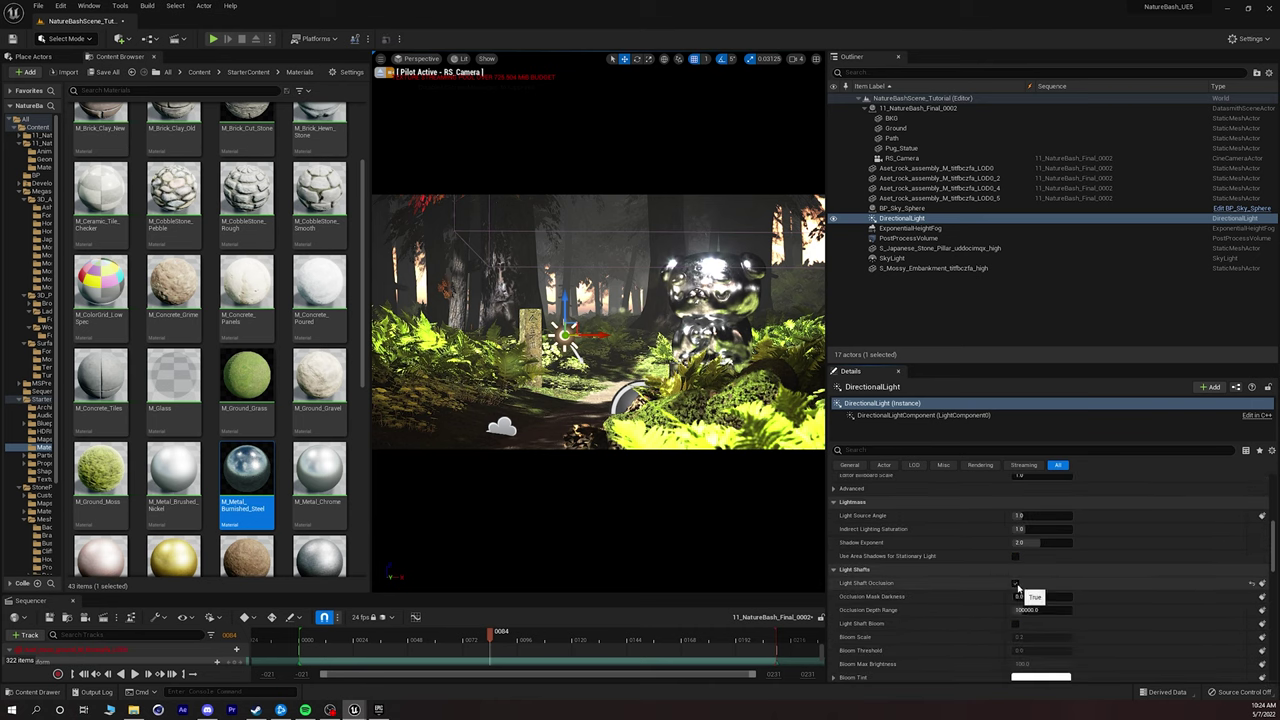
click(1016, 624)
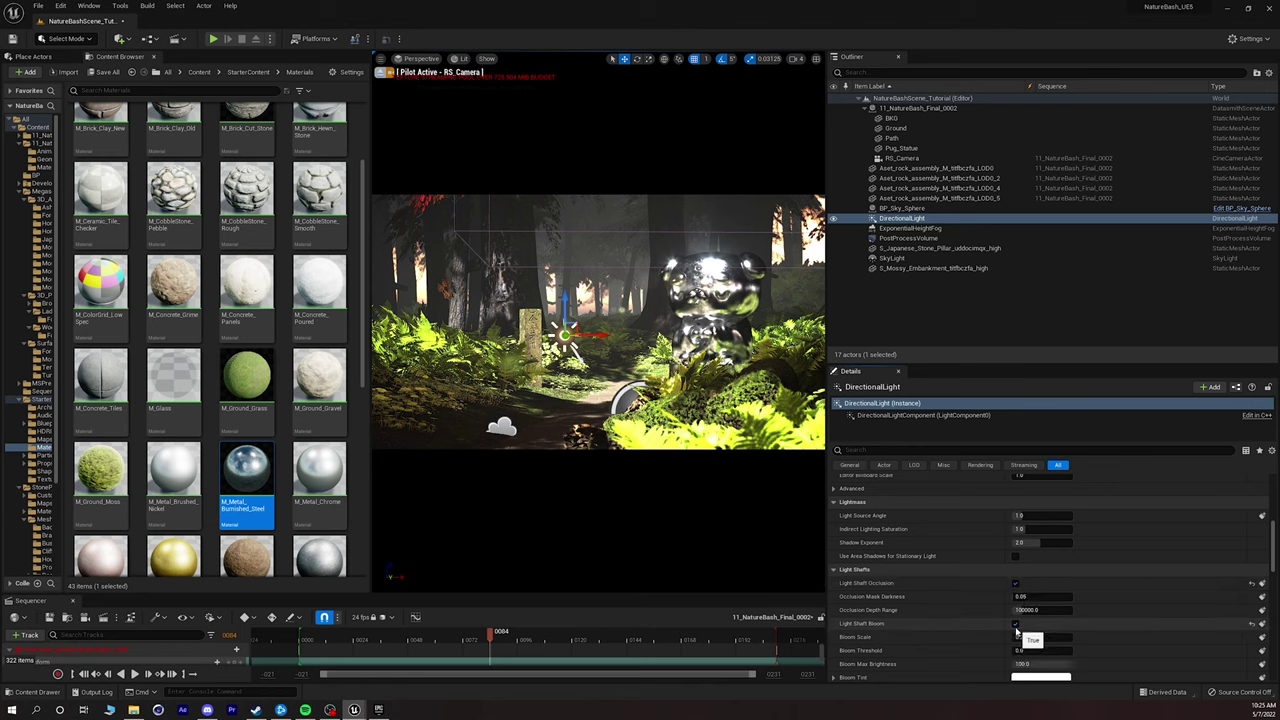
scroll(1016, 634, down, 5)
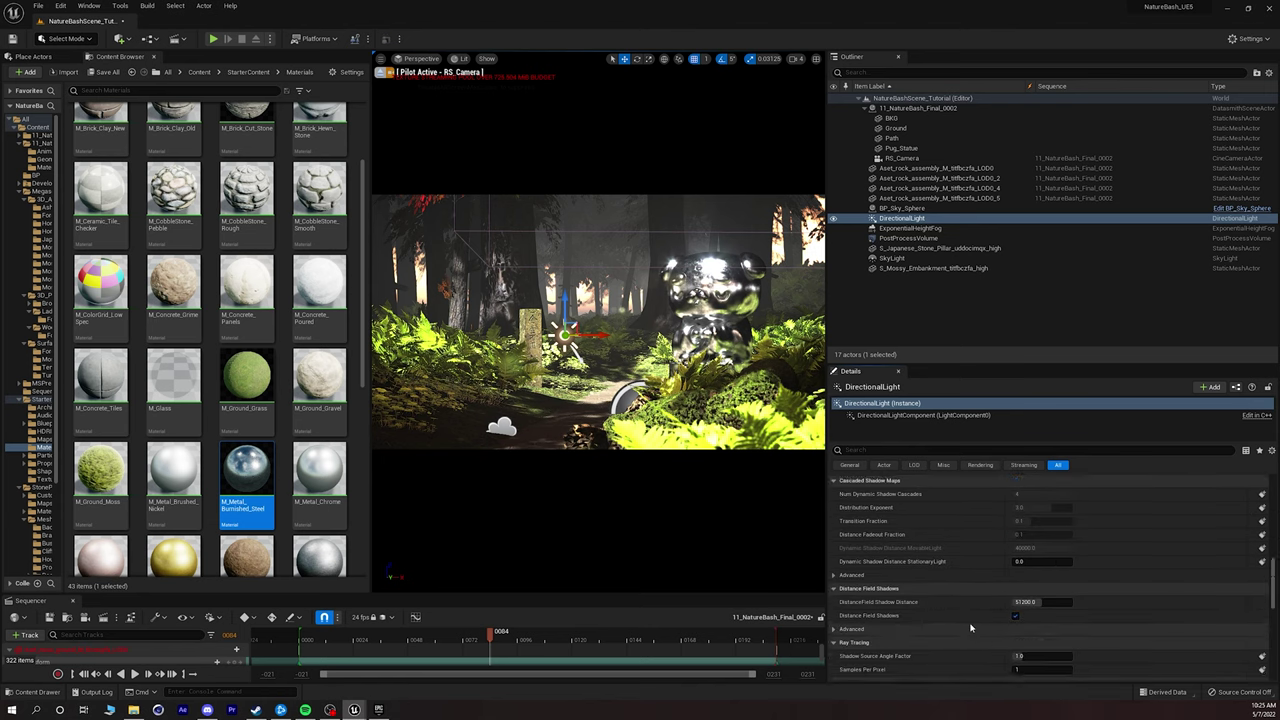
scroll(970, 627, down, 2)
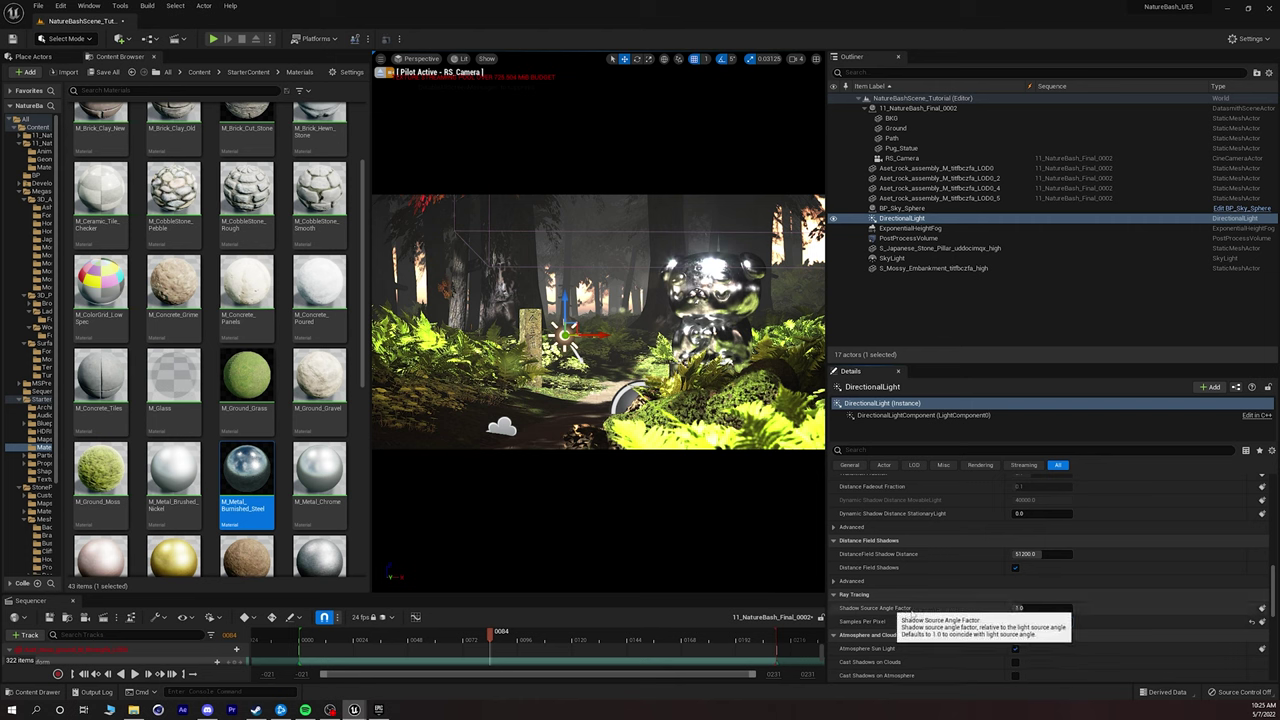
Set the DirectionalLight's ray tracing Shadow Source Angle Factor to 0.8.
click(1048, 612)
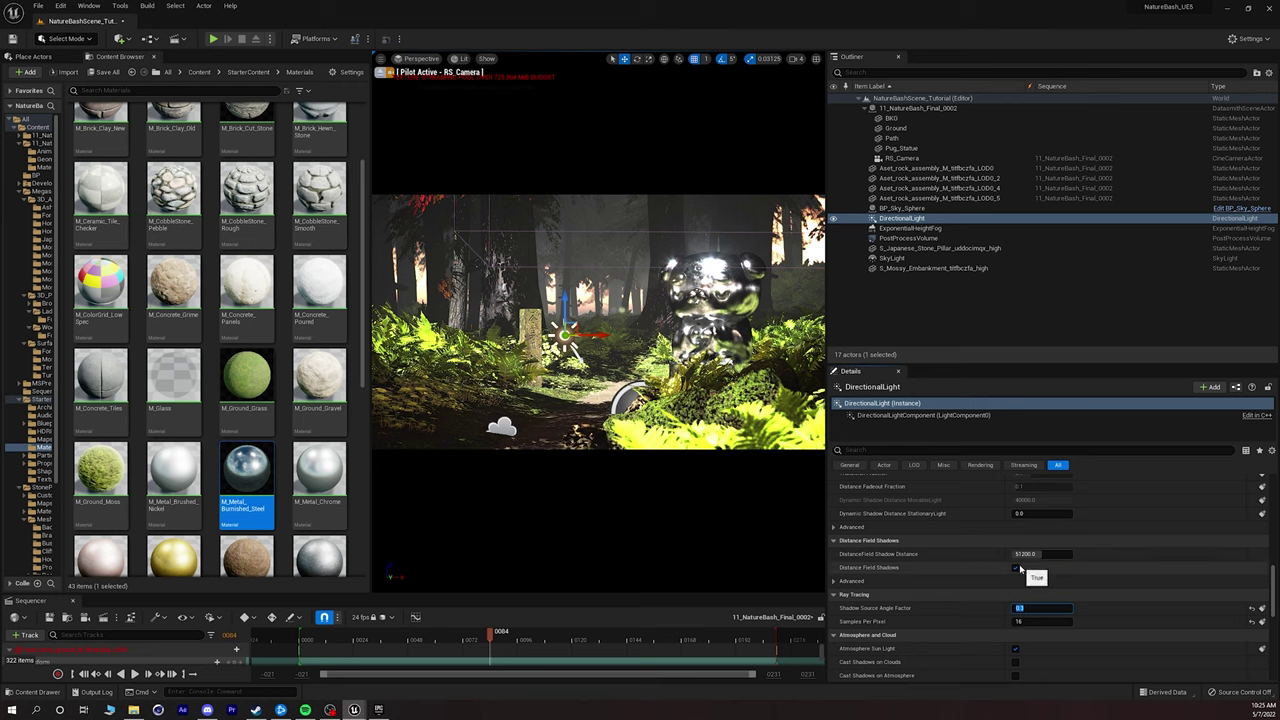
key(Return)
text(0.0)
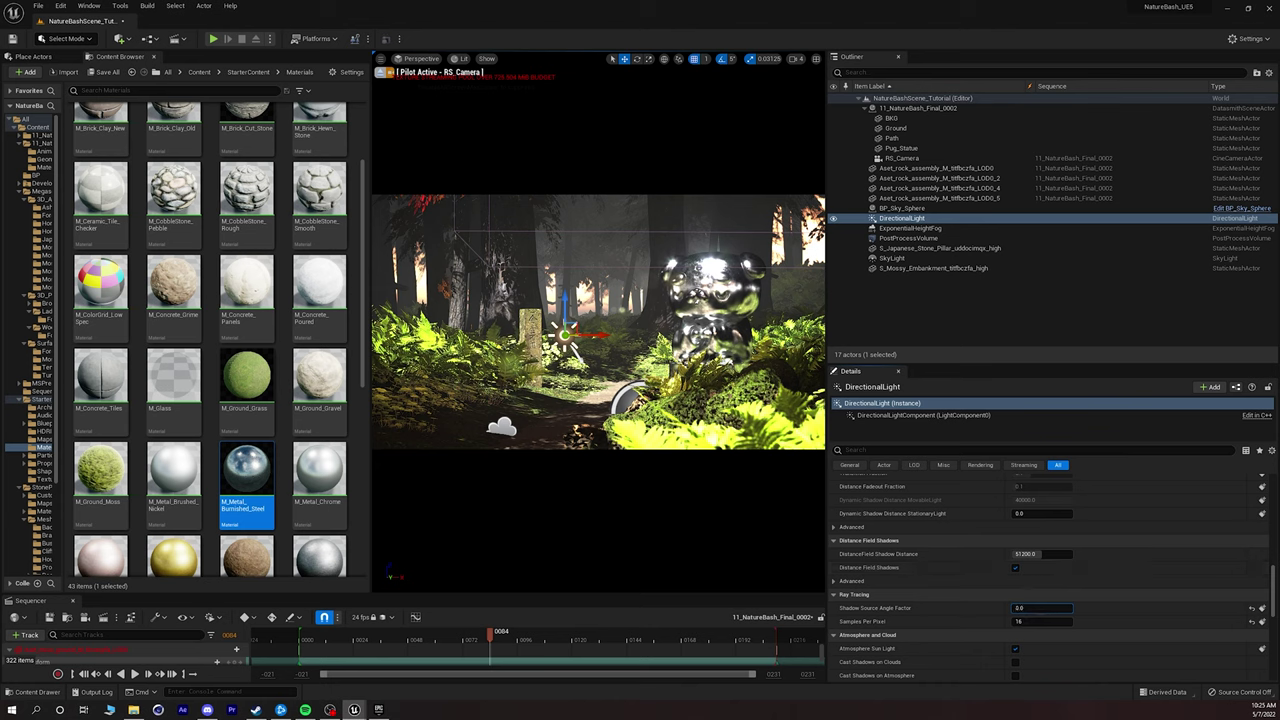
drag(1015, 608, 1031, 608)
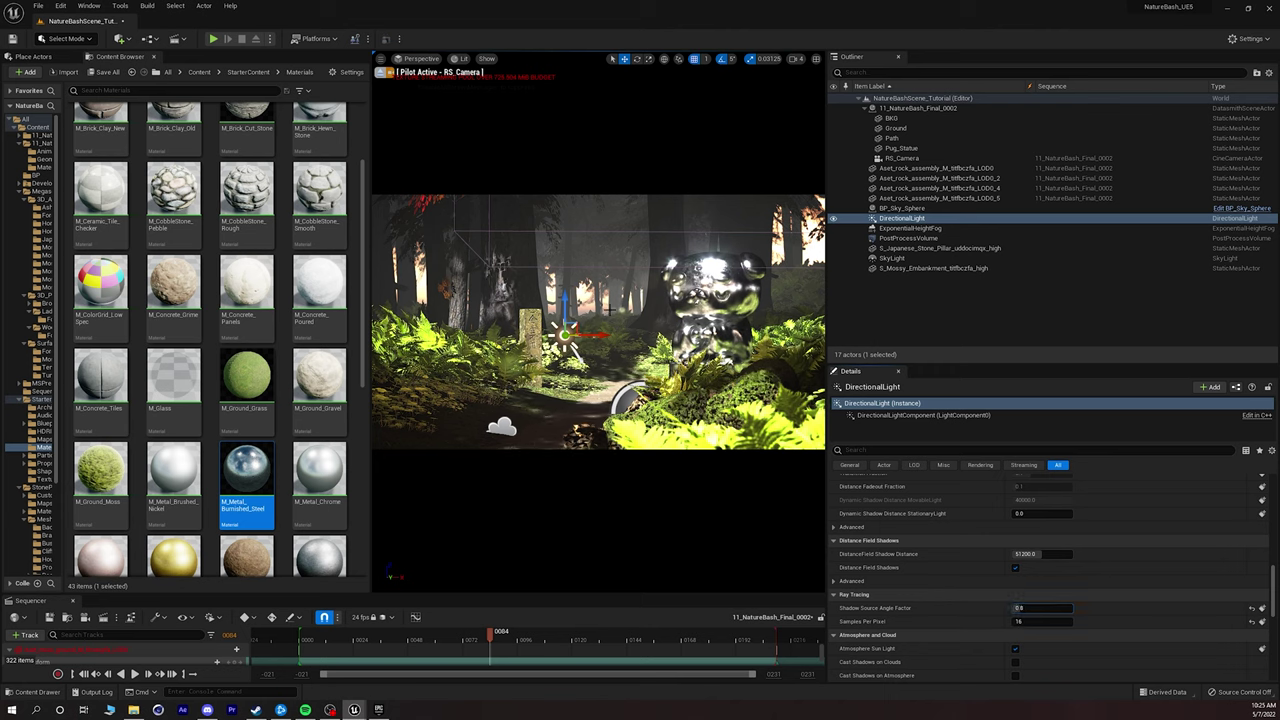
click(731, 531)
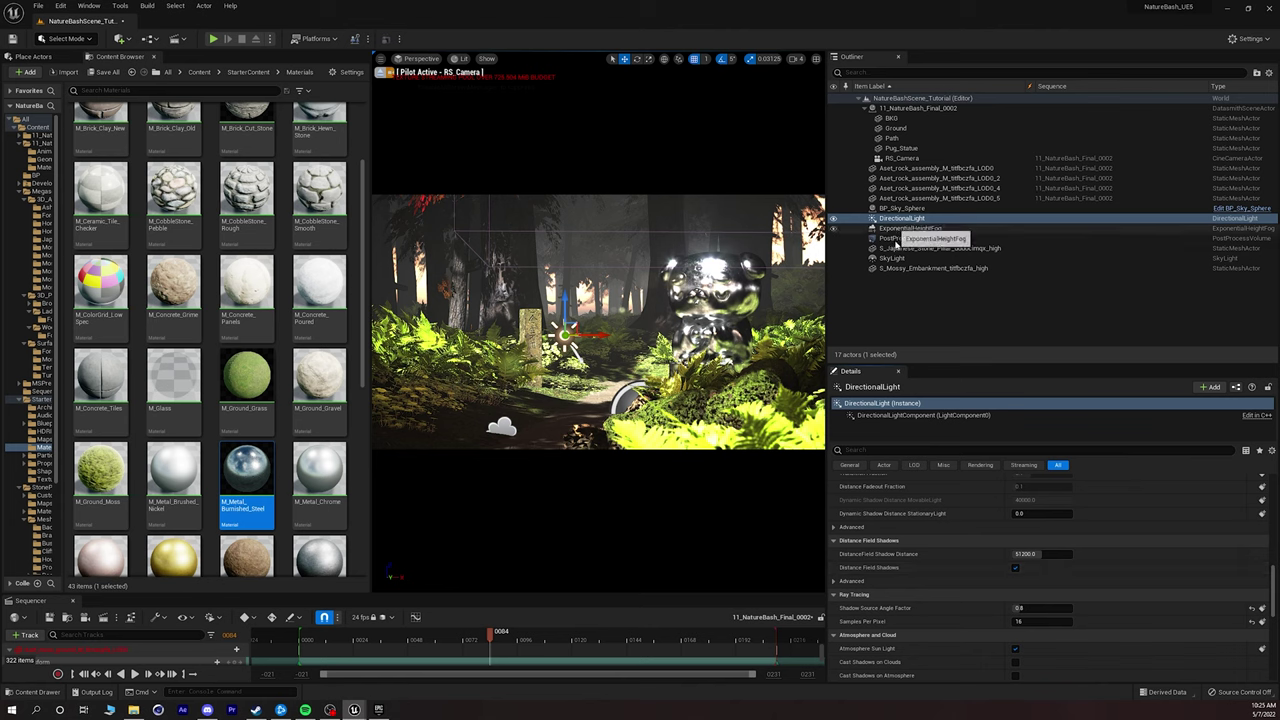
Set the PostProcessVolume's Lens Flares Intensity to about 6.4 and its Bokeh Size to 32.0.
click(905, 238)
scroll(982, 486, up, 4)
scroll(931, 559, up, 4)
scroll(920, 557, up, 3)
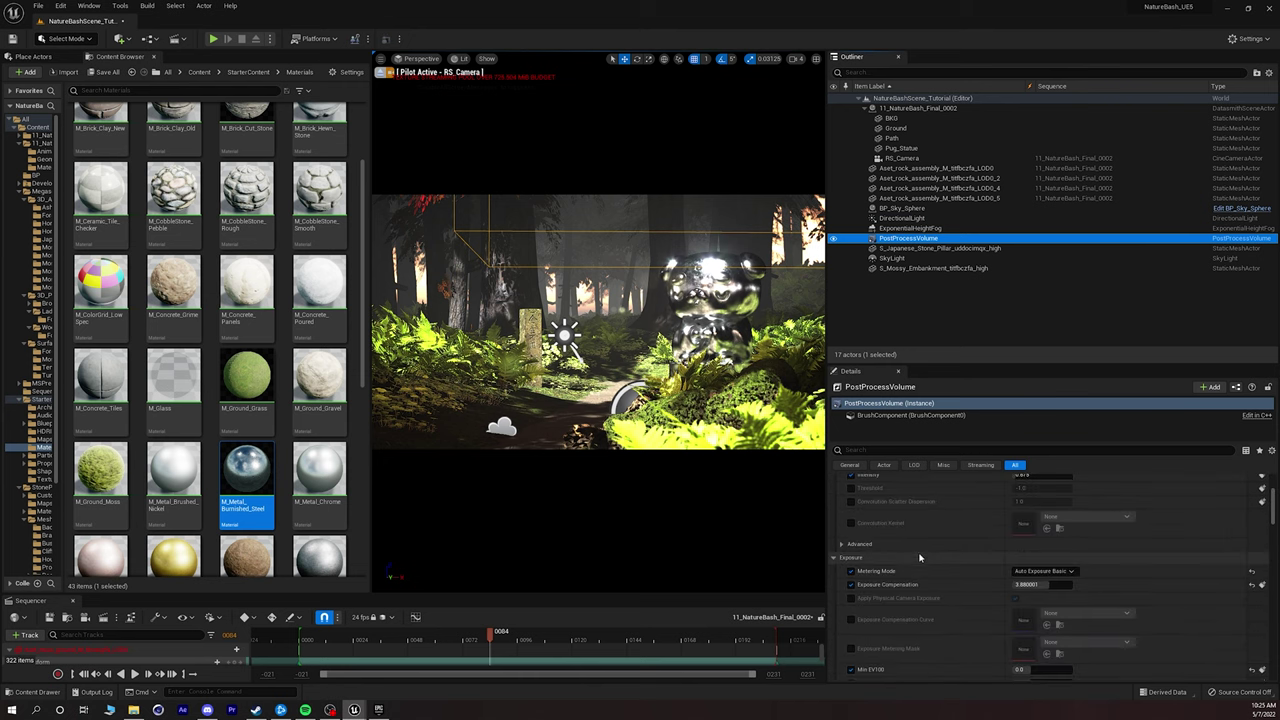
scroll(885, 584, down, 8)
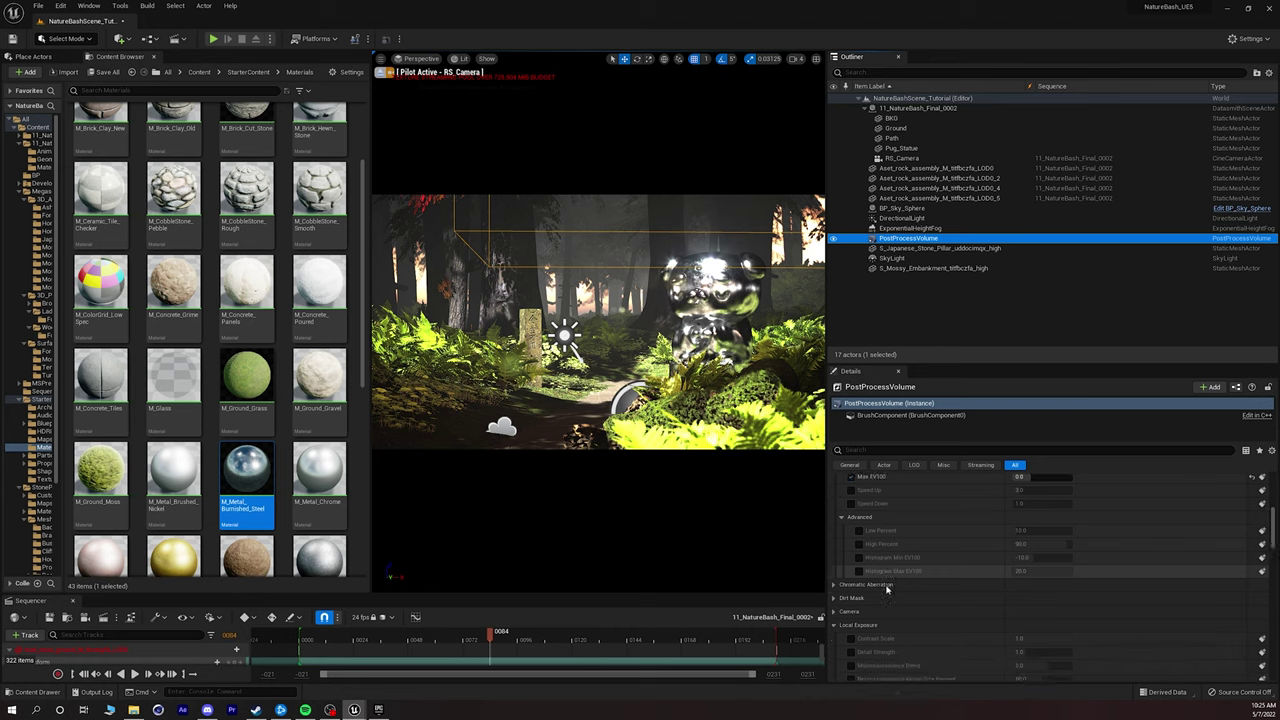
click(843, 579)
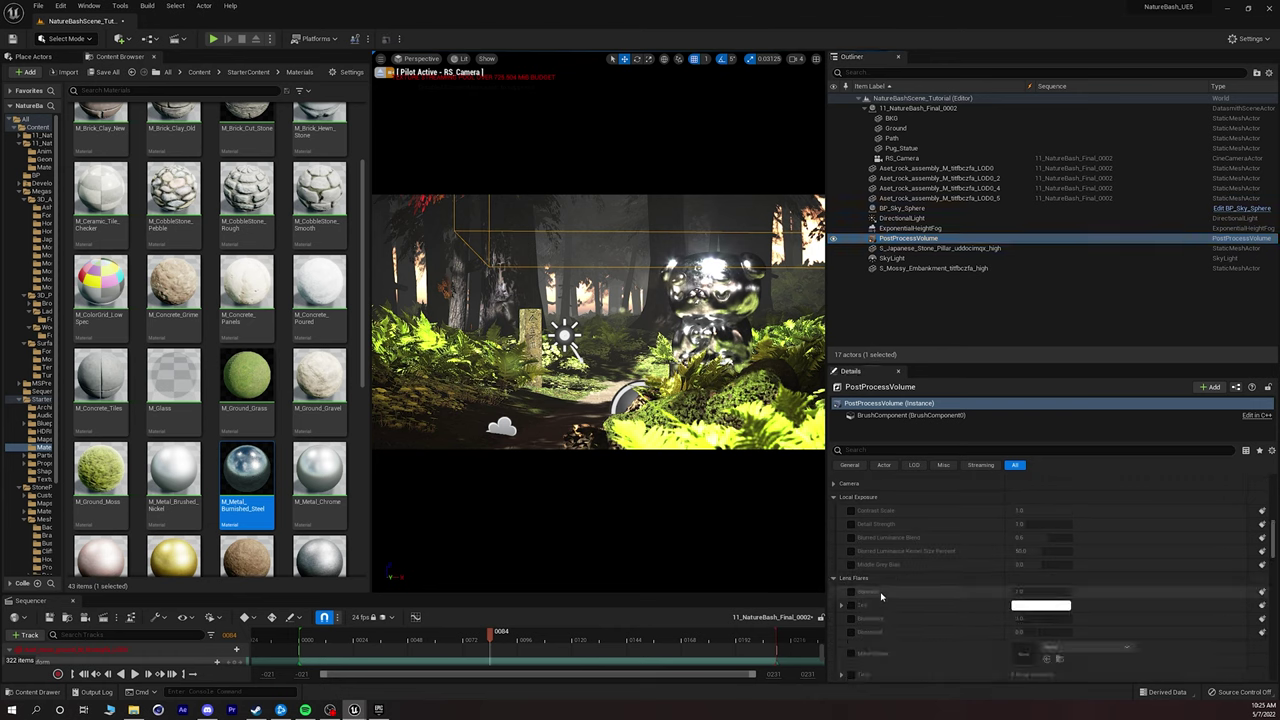
click(1026, 591)
text(0)
key(Return)
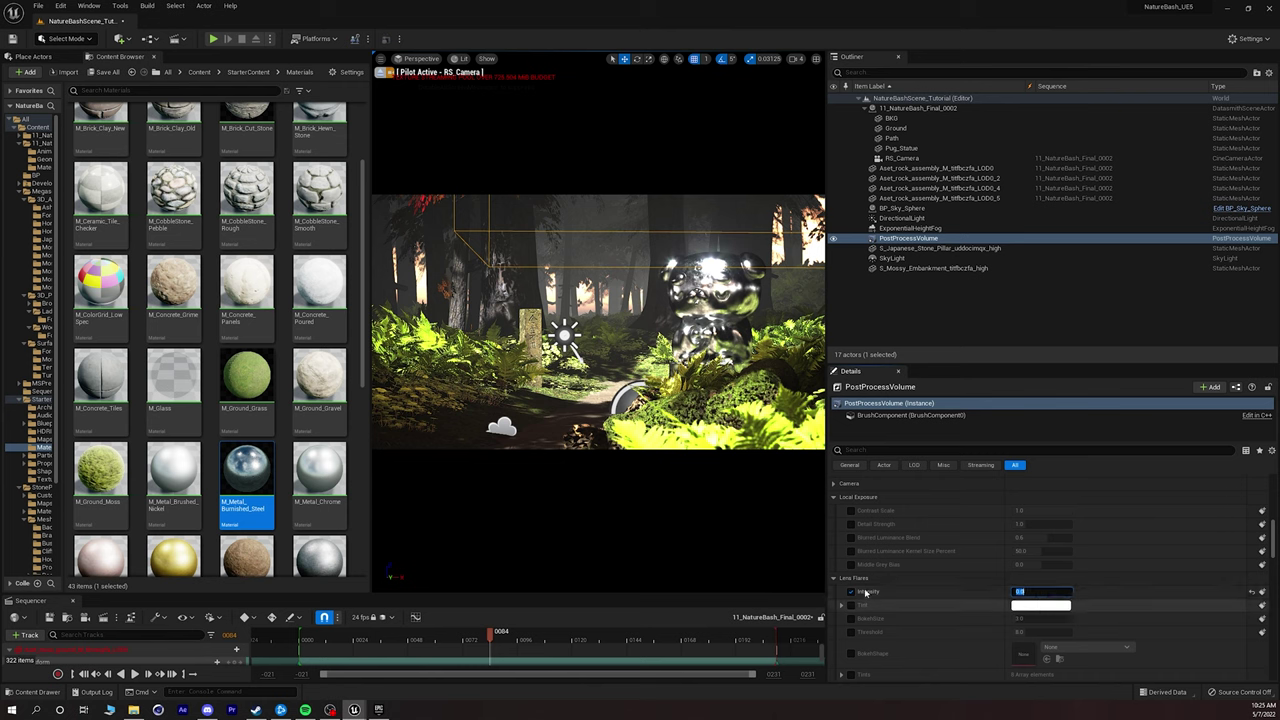
click(851, 619)
drag(1035, 619, 1031, 591)
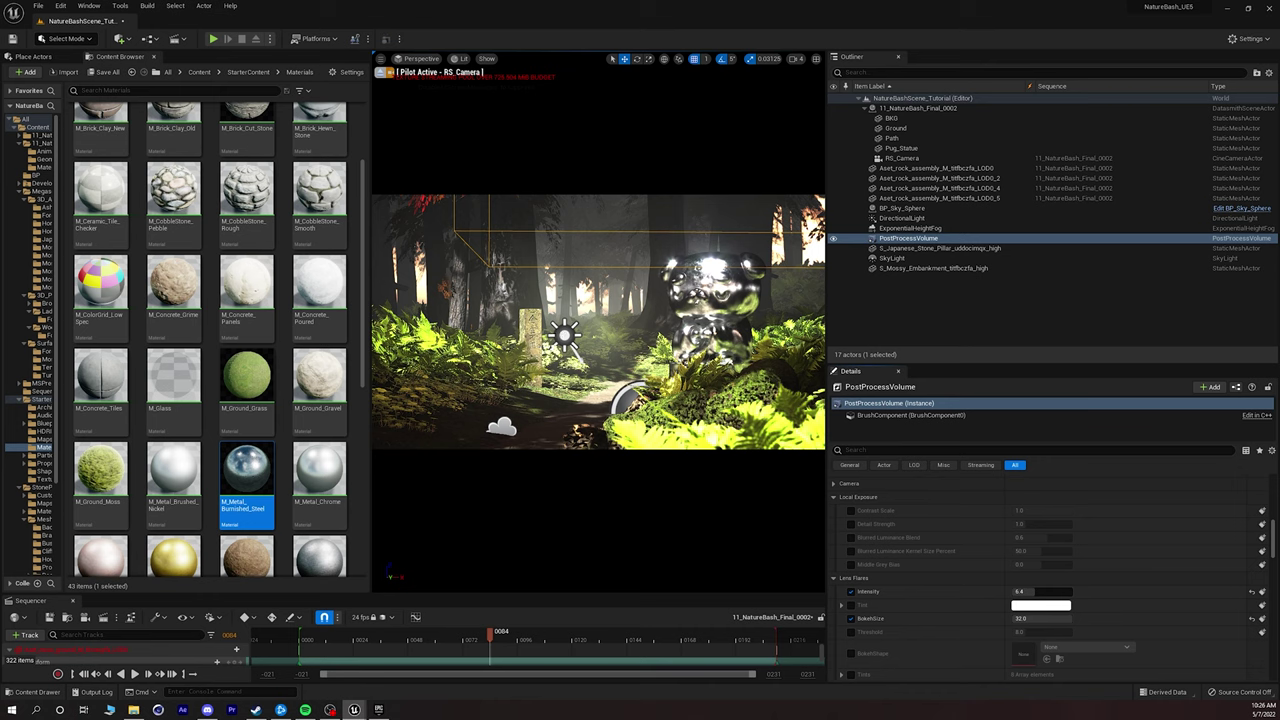
Rotate the DirectionalLight to redirect the sunlight across the forest path, undoing the second rotation.
click(565, 336)
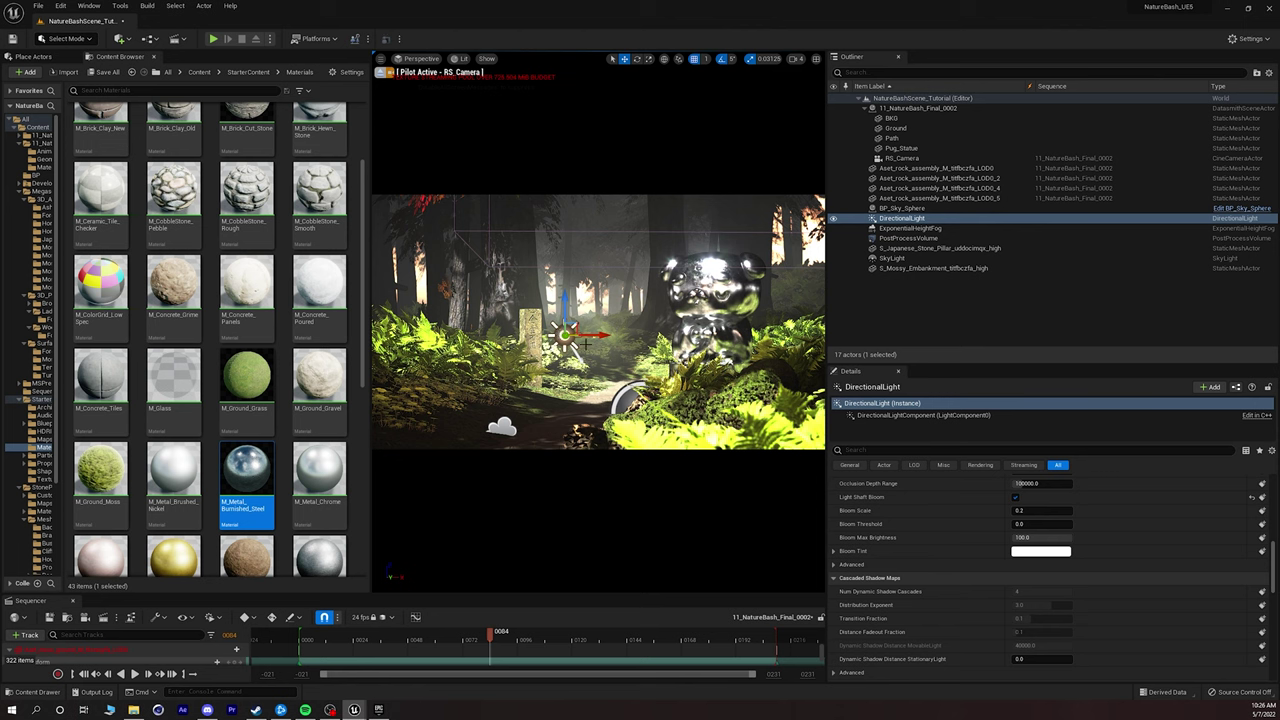
key(e)
drag(533, 331, 606, 336)
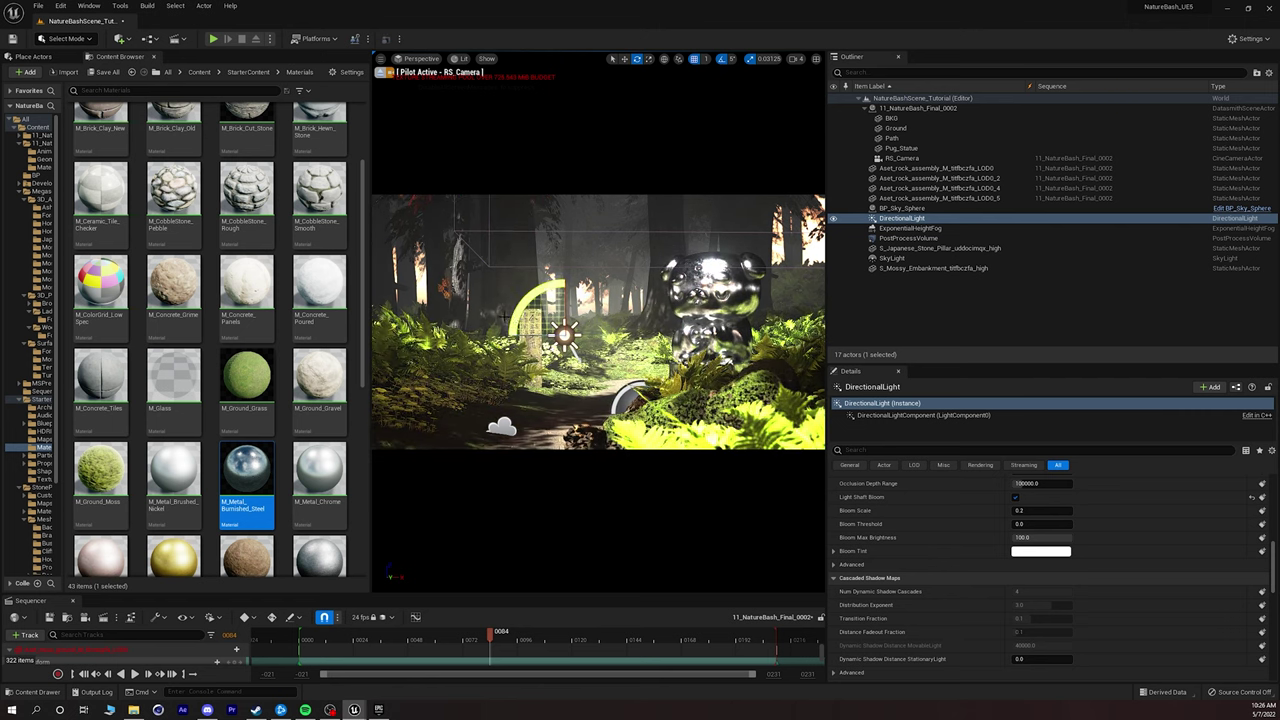
drag(529, 299, 559, 320)
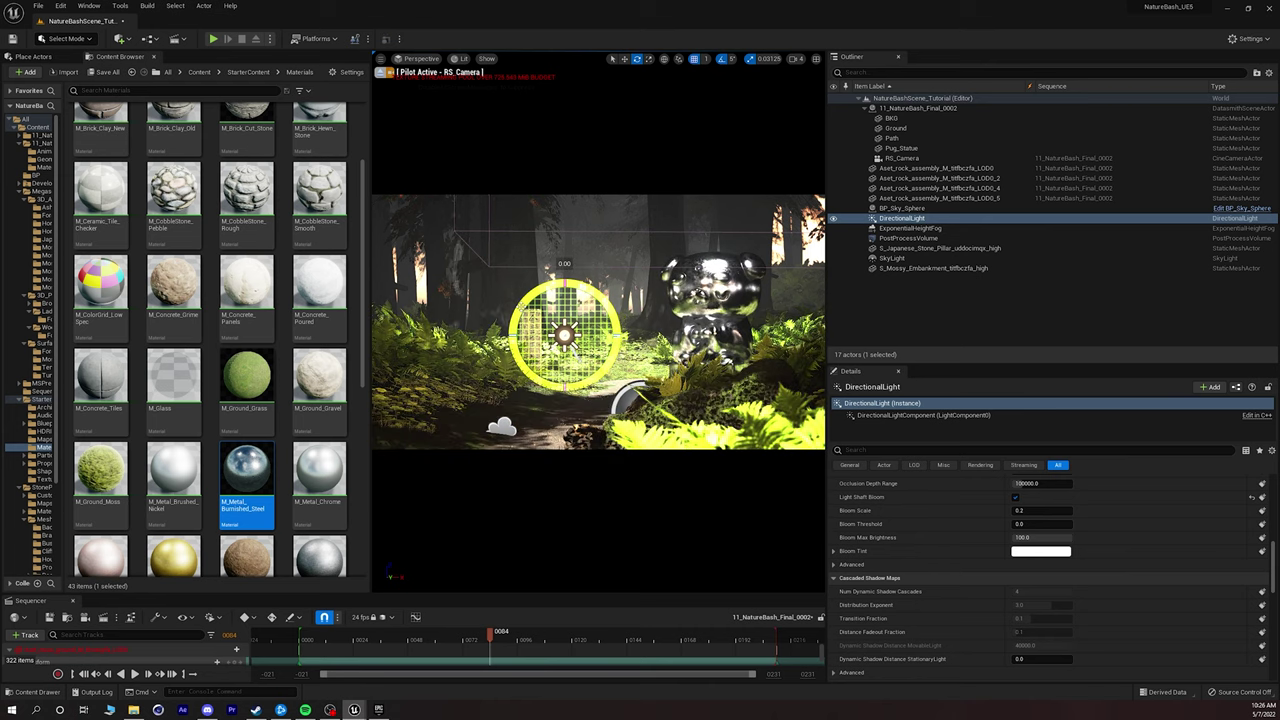
key(ctrl+z)
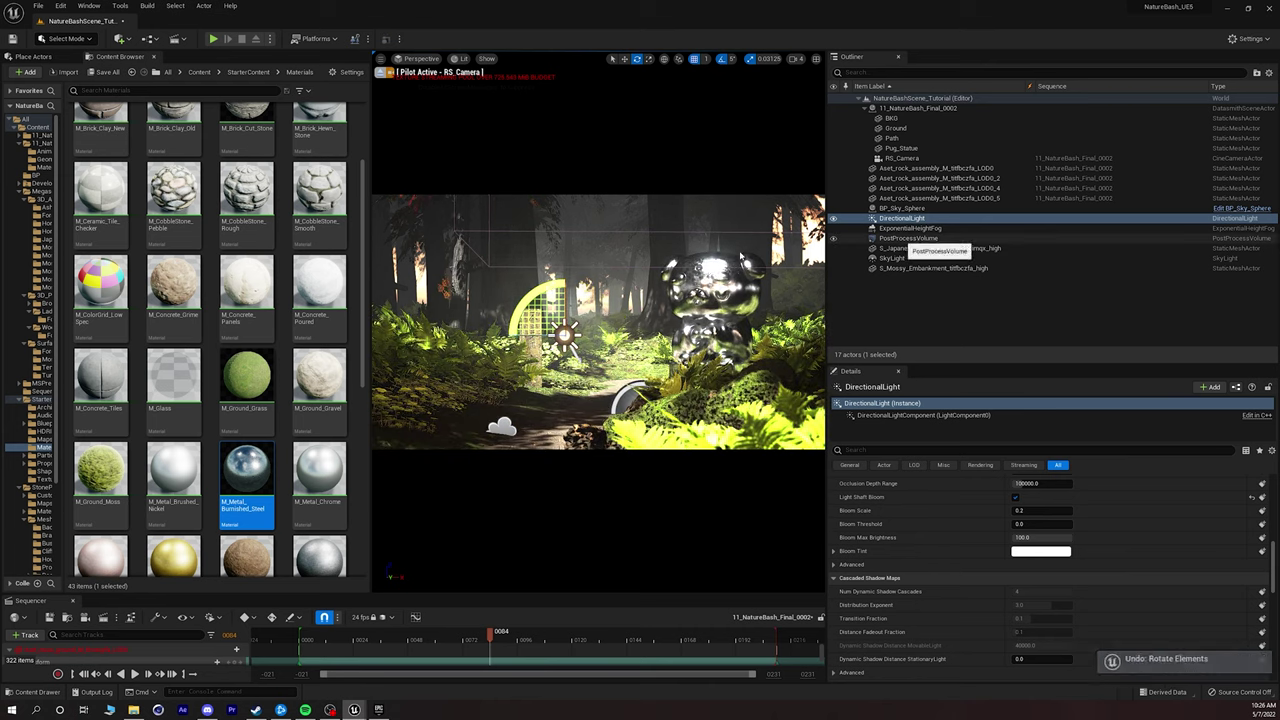
Enable the Method overrides for Global Illumination and Reflections on the PostProcessVolume.
click(906, 239)
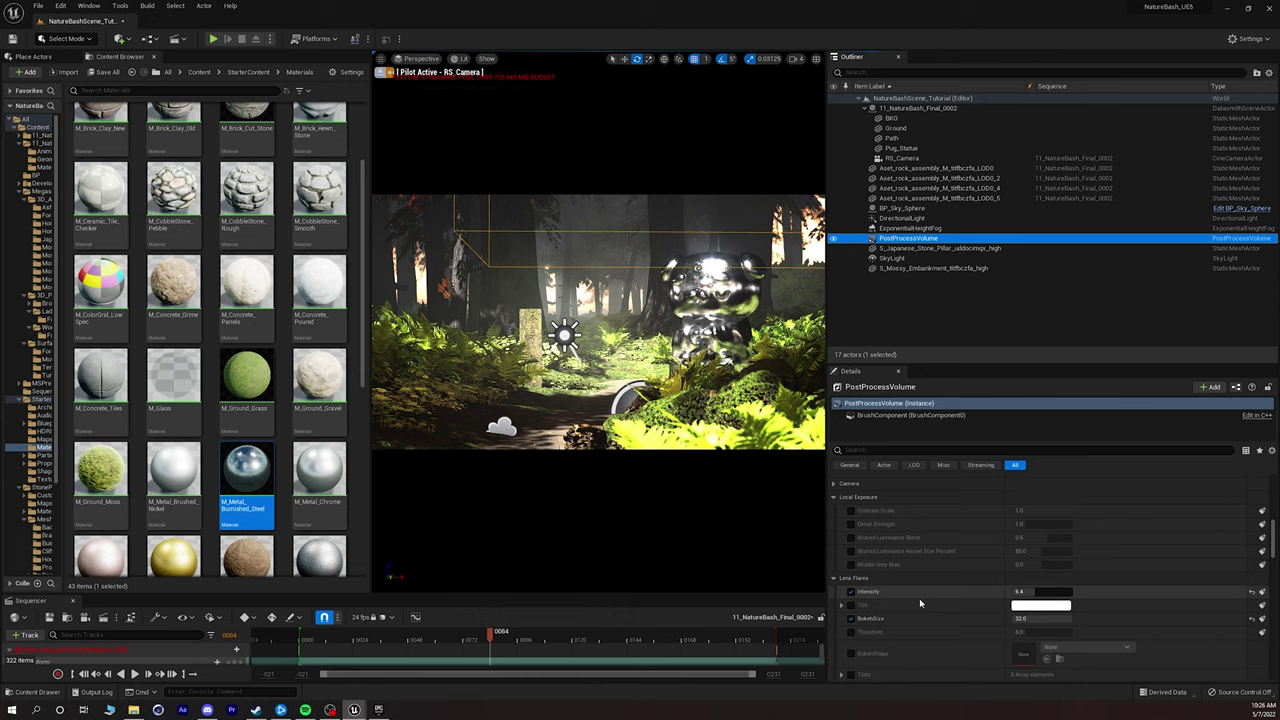
scroll(920, 600, down, 2)
scroll(920, 603, down, 5)
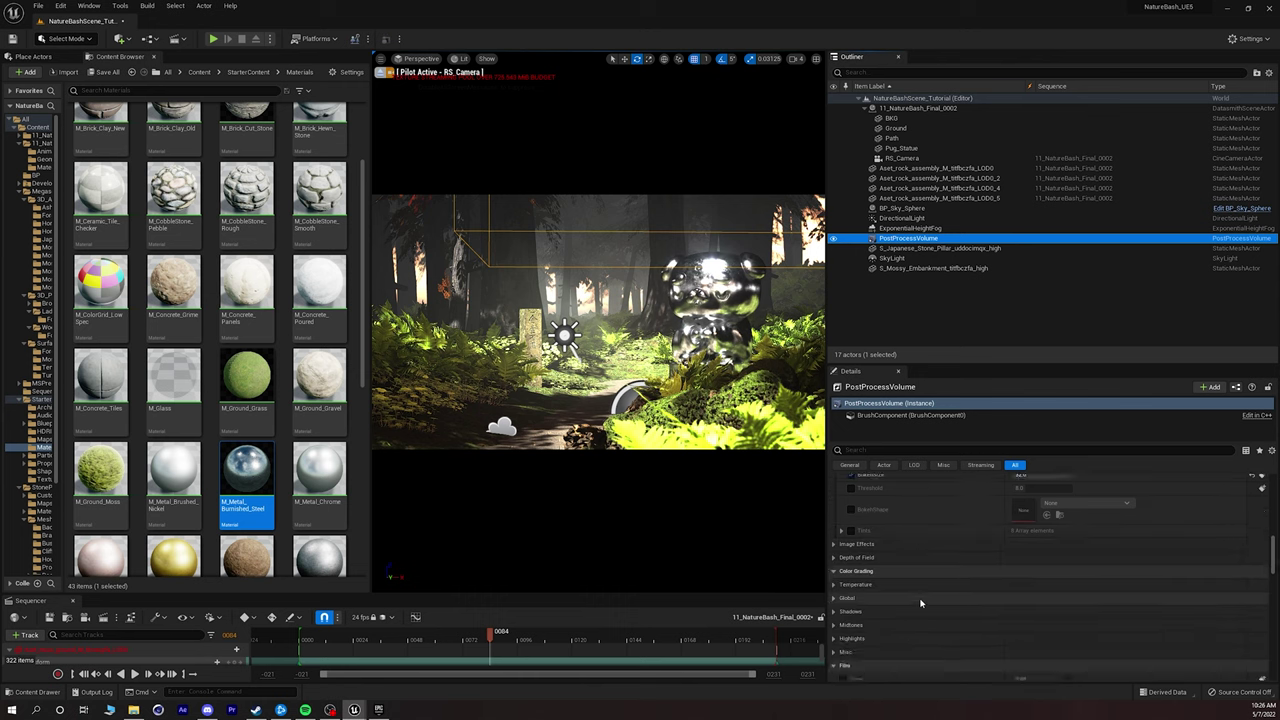
scroll(920, 603, down, 2)
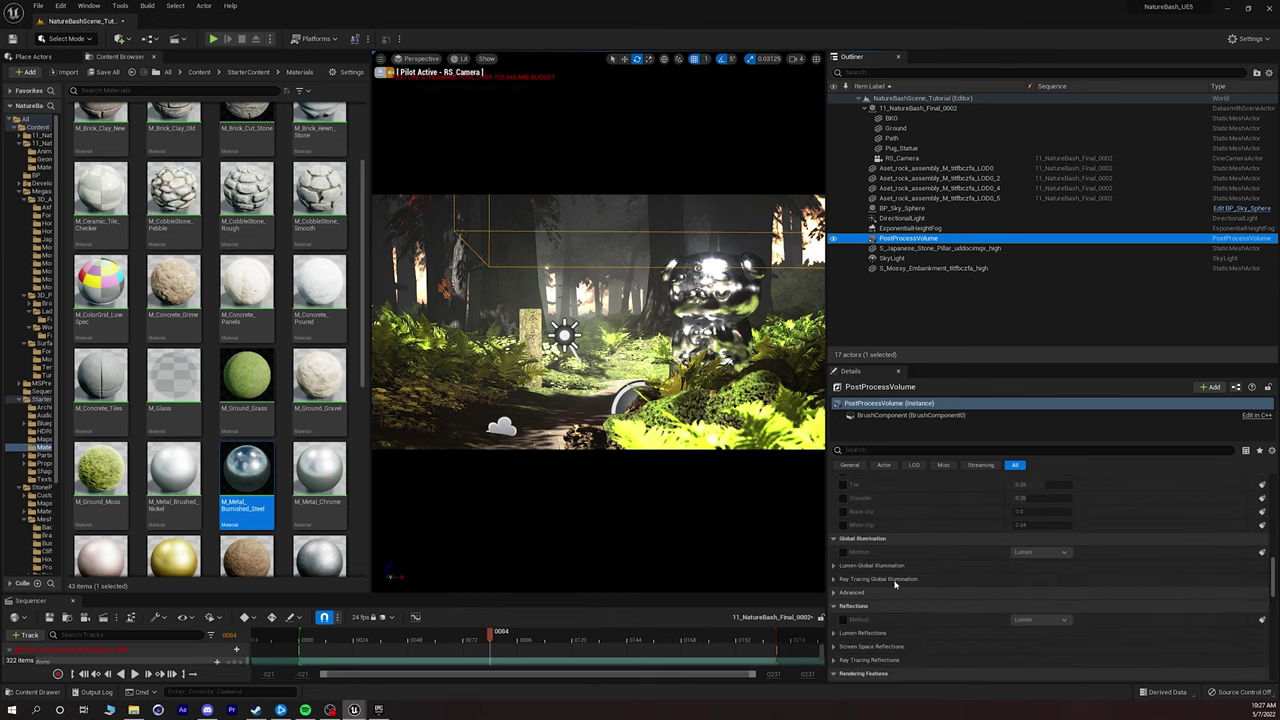
click(843, 552)
click(843, 620)
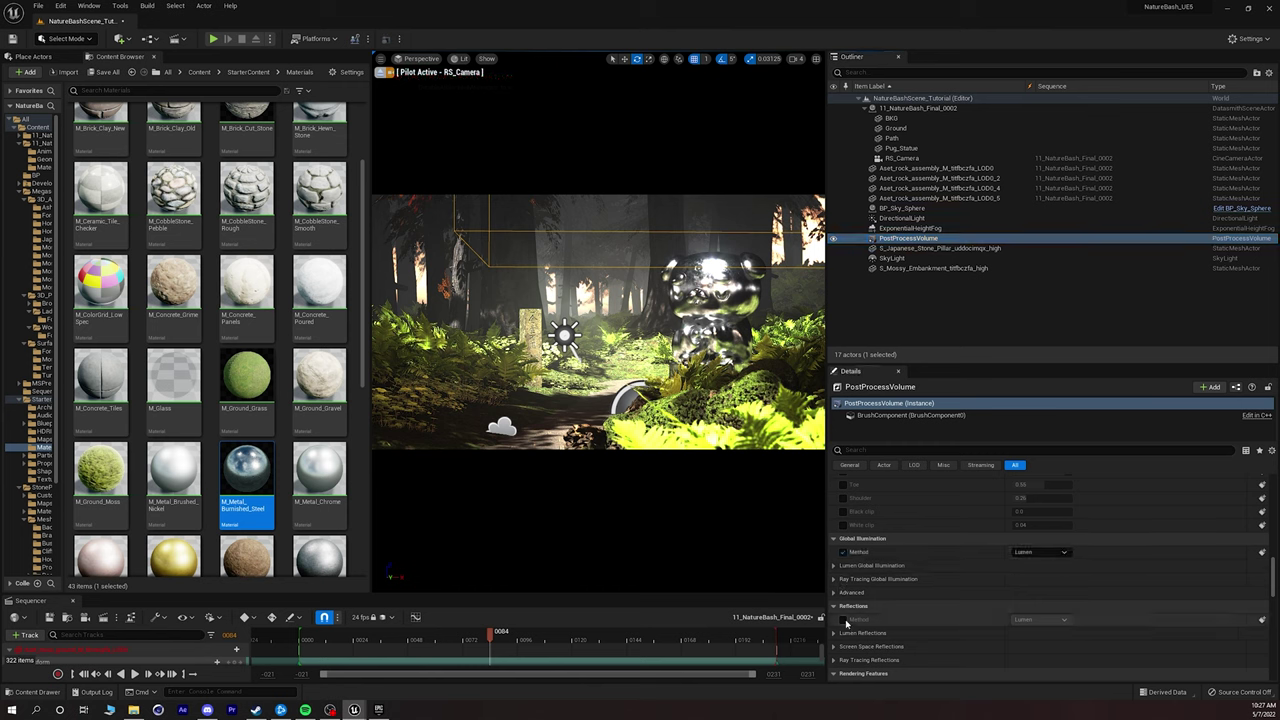
Try Standalone Ray Traced (Deprecated) as the Global Illumination method and switch it back to Lumen.
click(1038, 552)
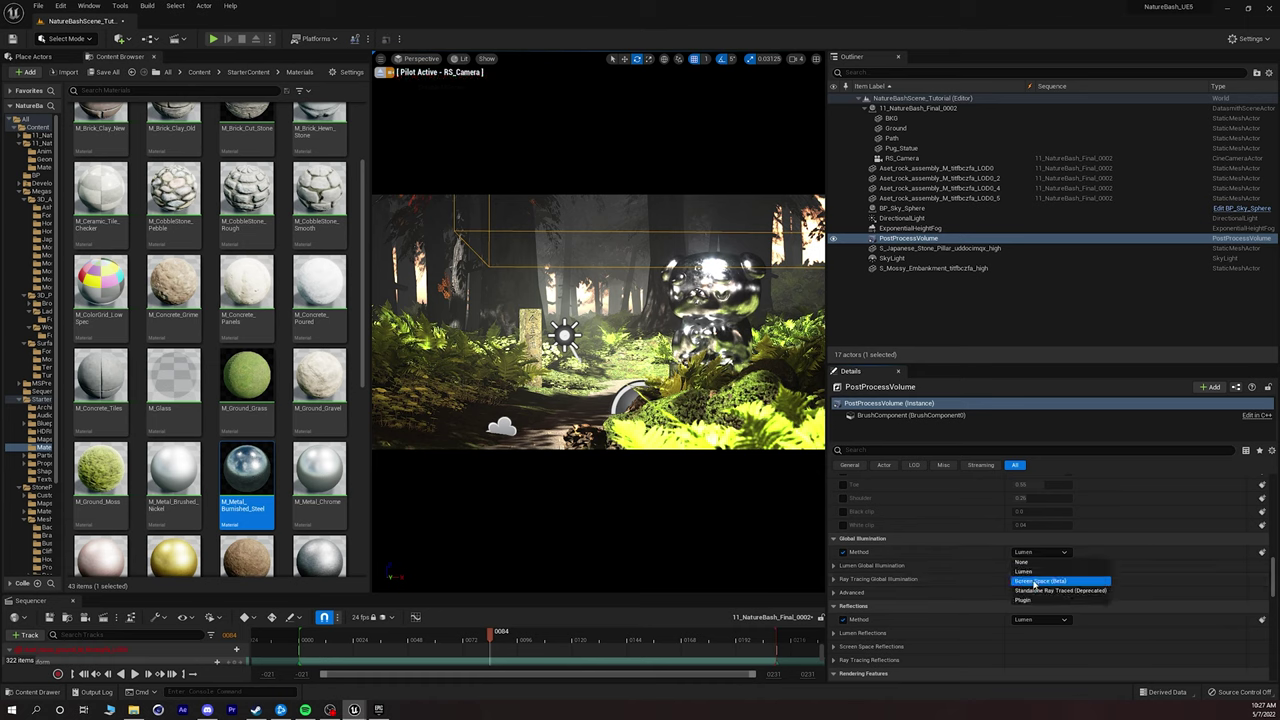
click(1040, 590)
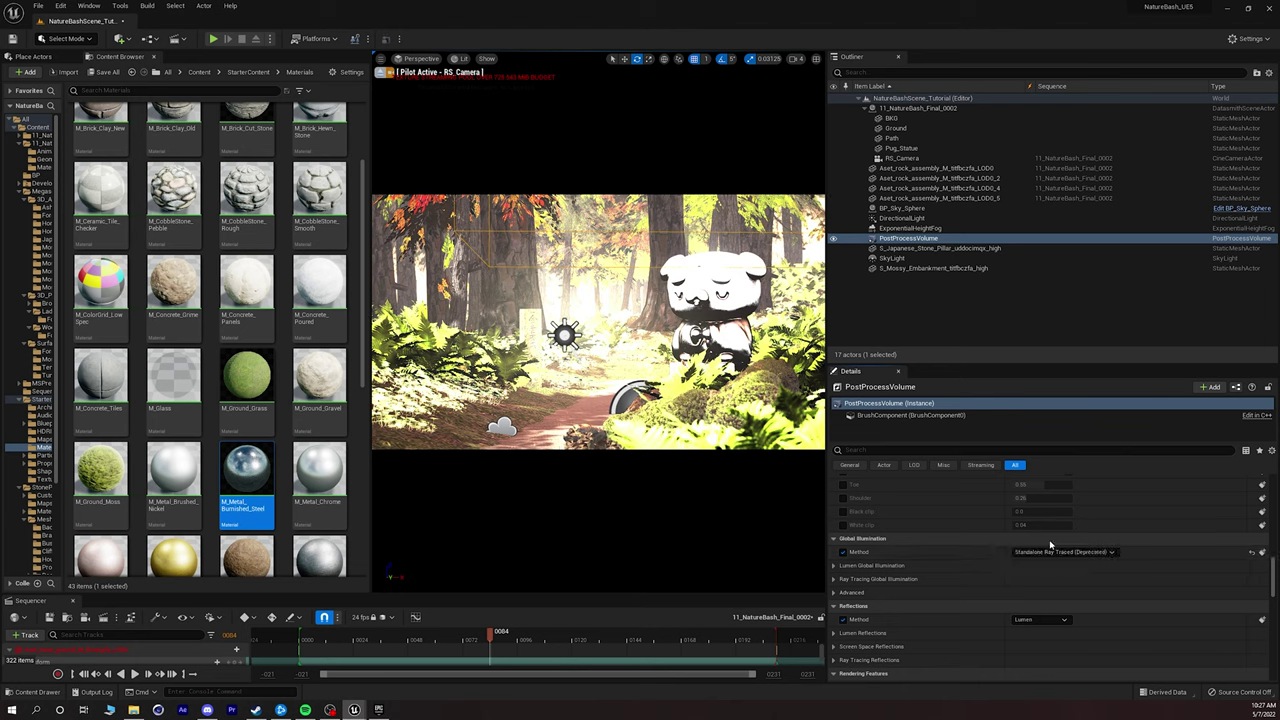
click(1045, 553)
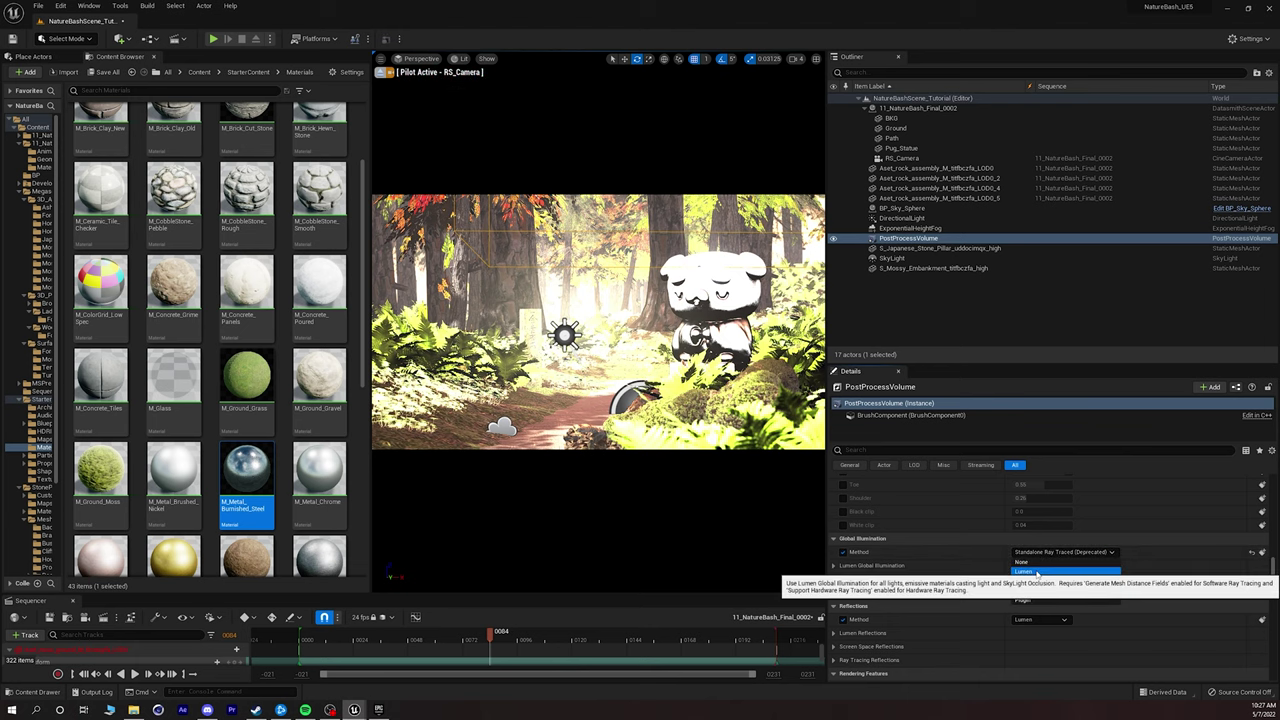
click(1037, 572)
Try Standalone Ray Traced (Deprecated) as the Reflections method and switch it back to Lumen.
click(1040, 620)
click(1043, 658)
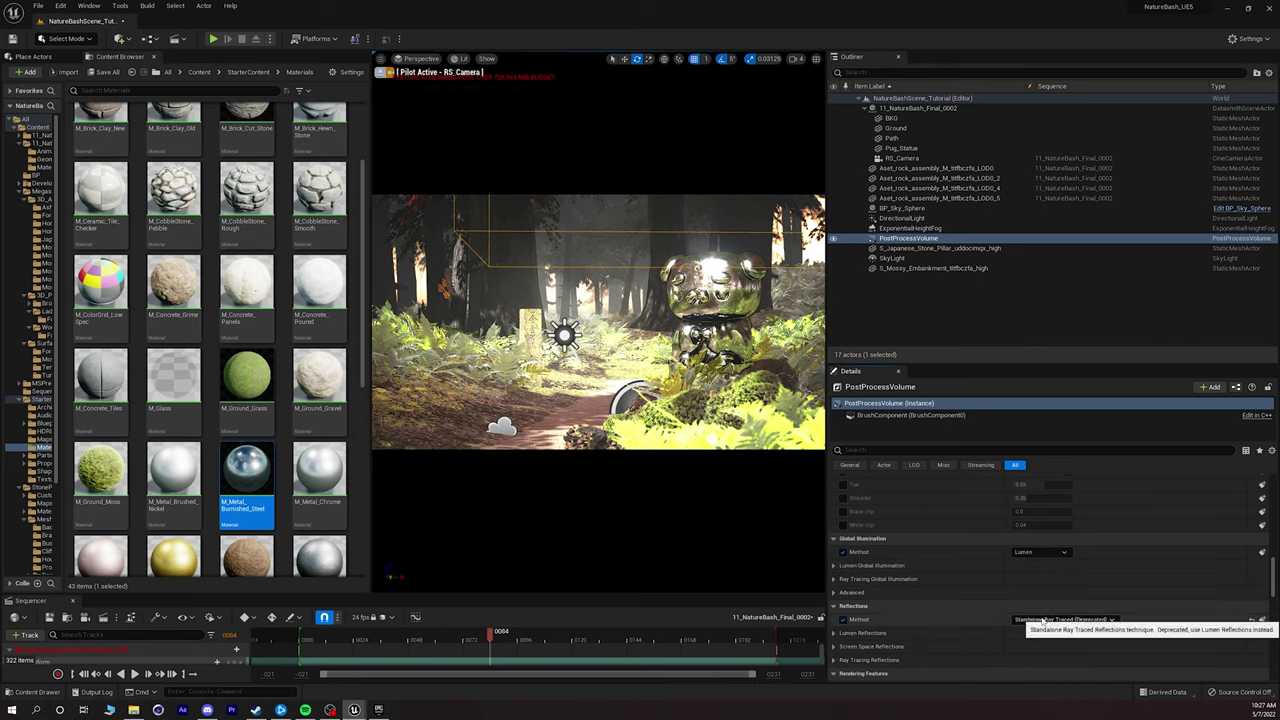
click(1043, 620)
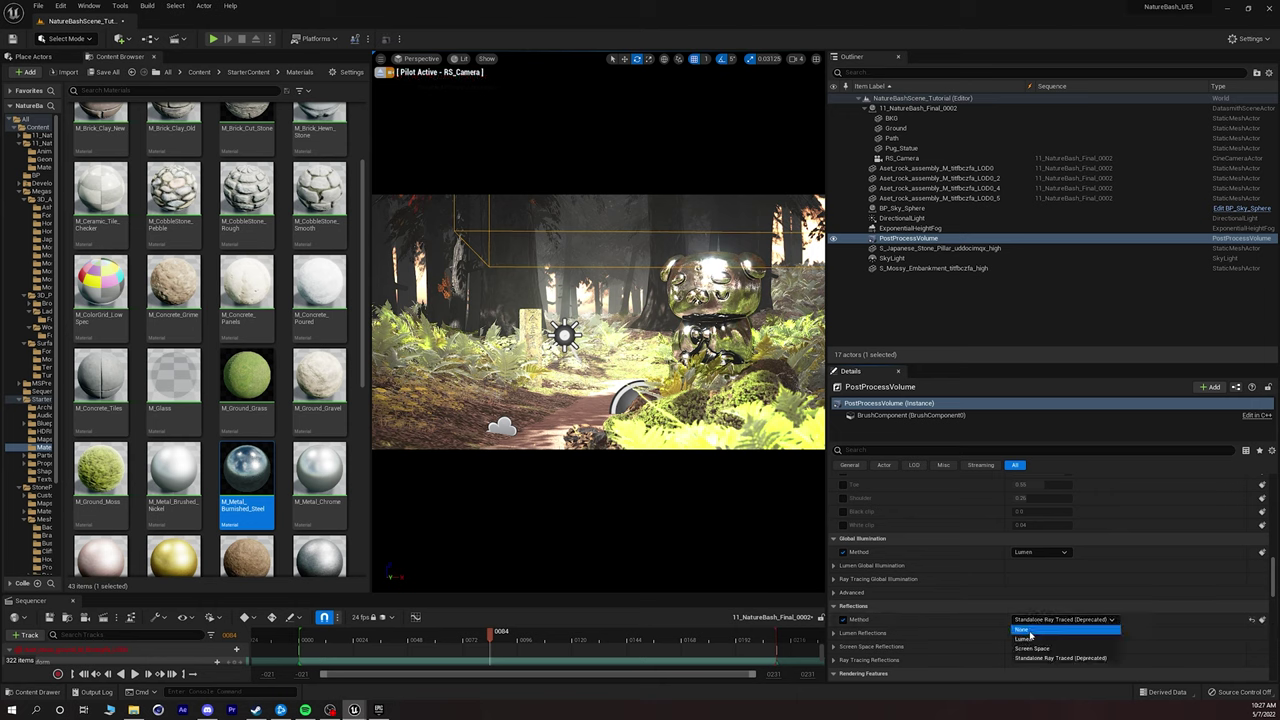
click(1040, 633)
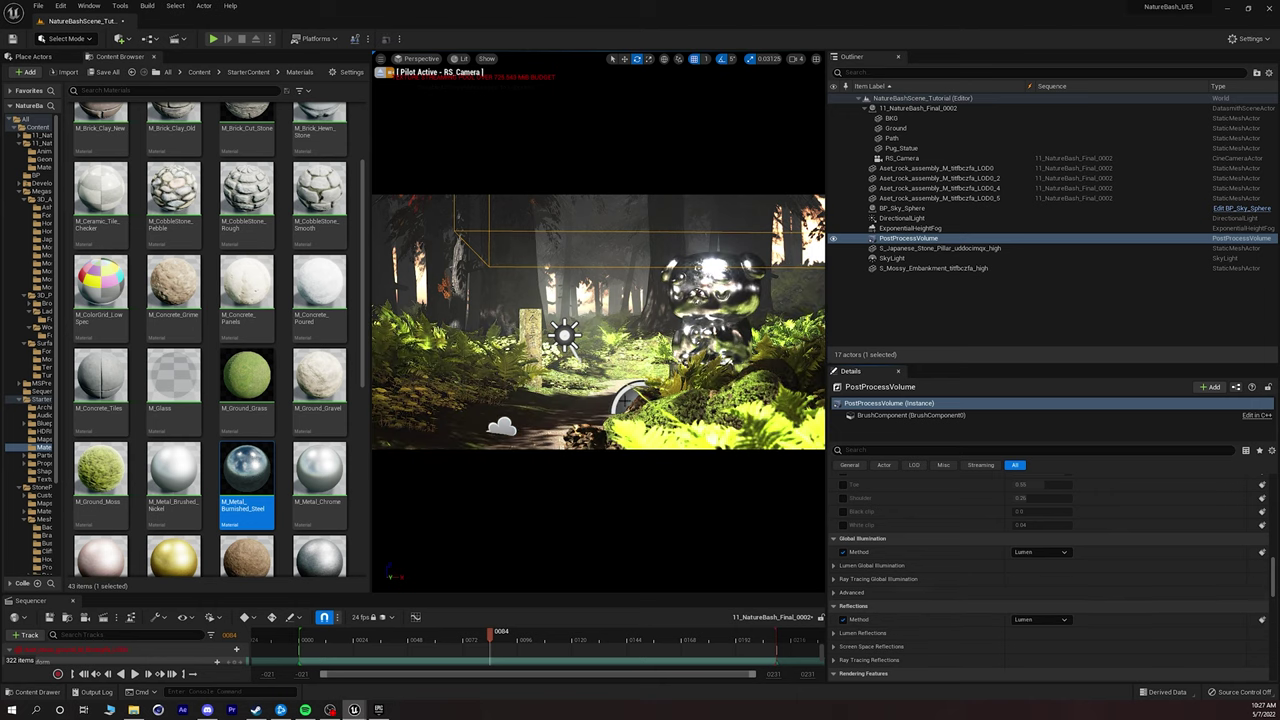
Lower the PostProcessVolume's Exposure Compensation to 2.0 and clear the selection.
scroll(912, 594, up, 4)
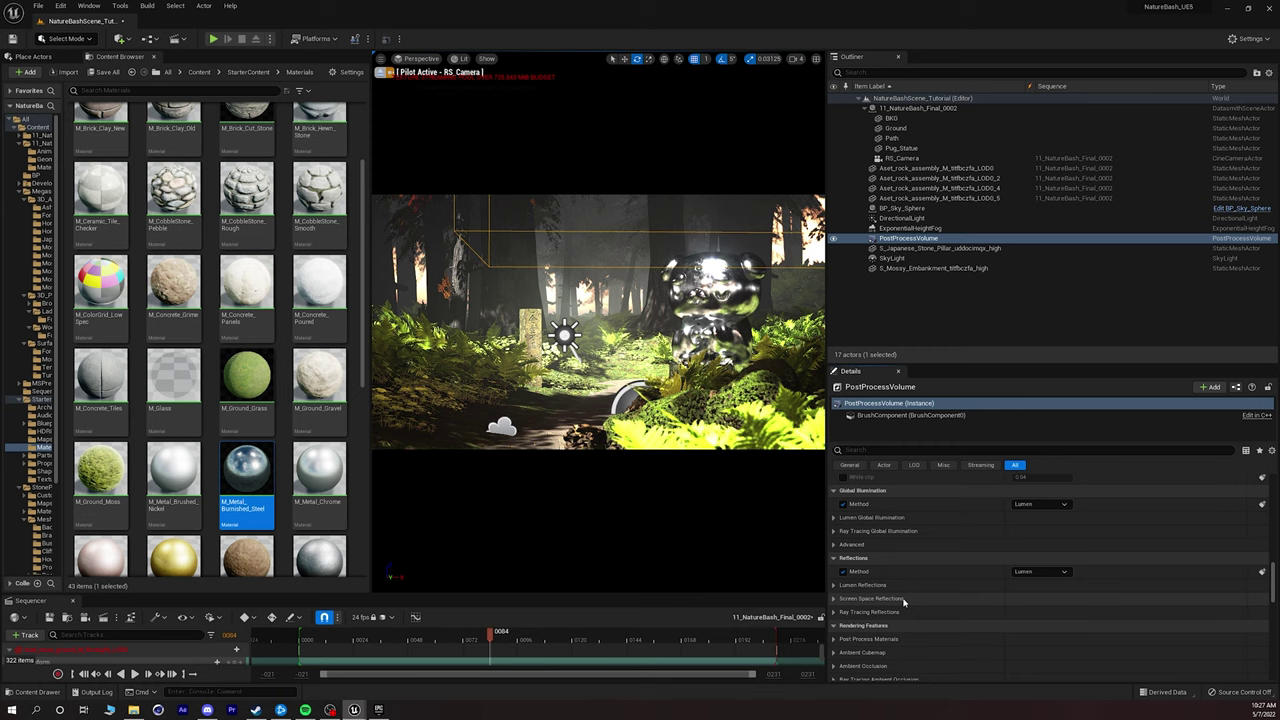
scroll(907, 594, up, 6)
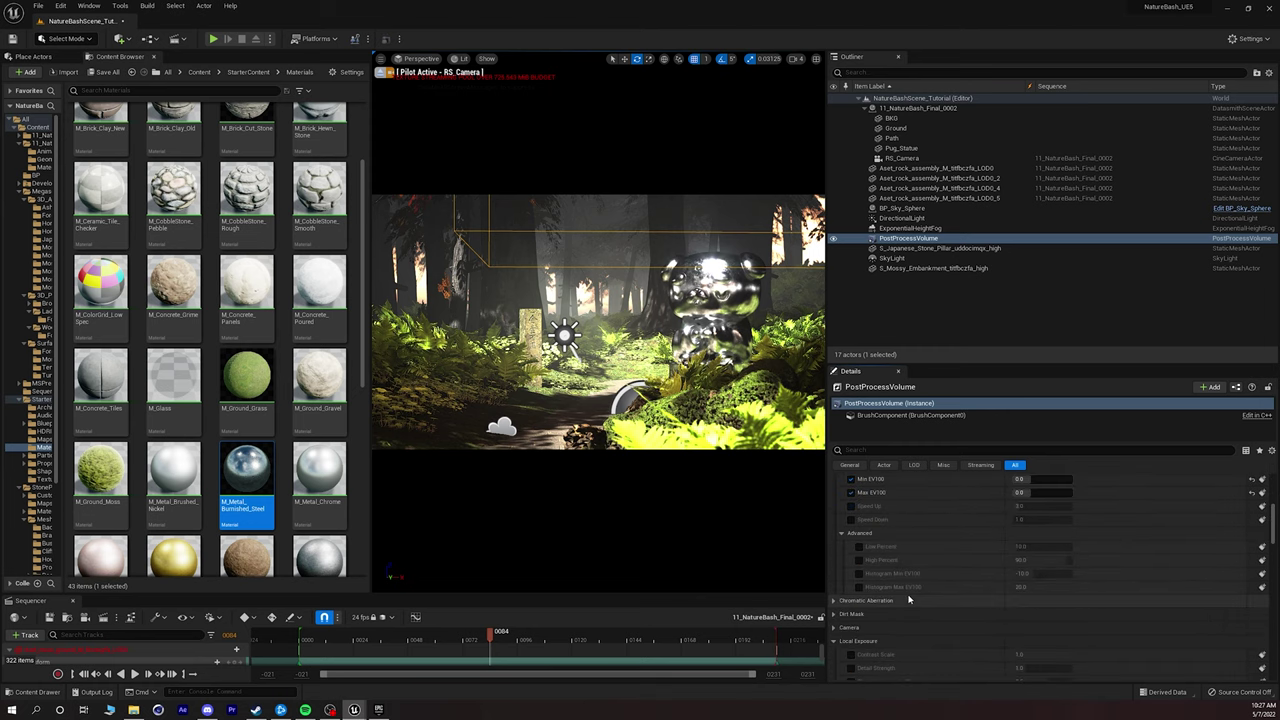
scroll(909, 597, up, 4)
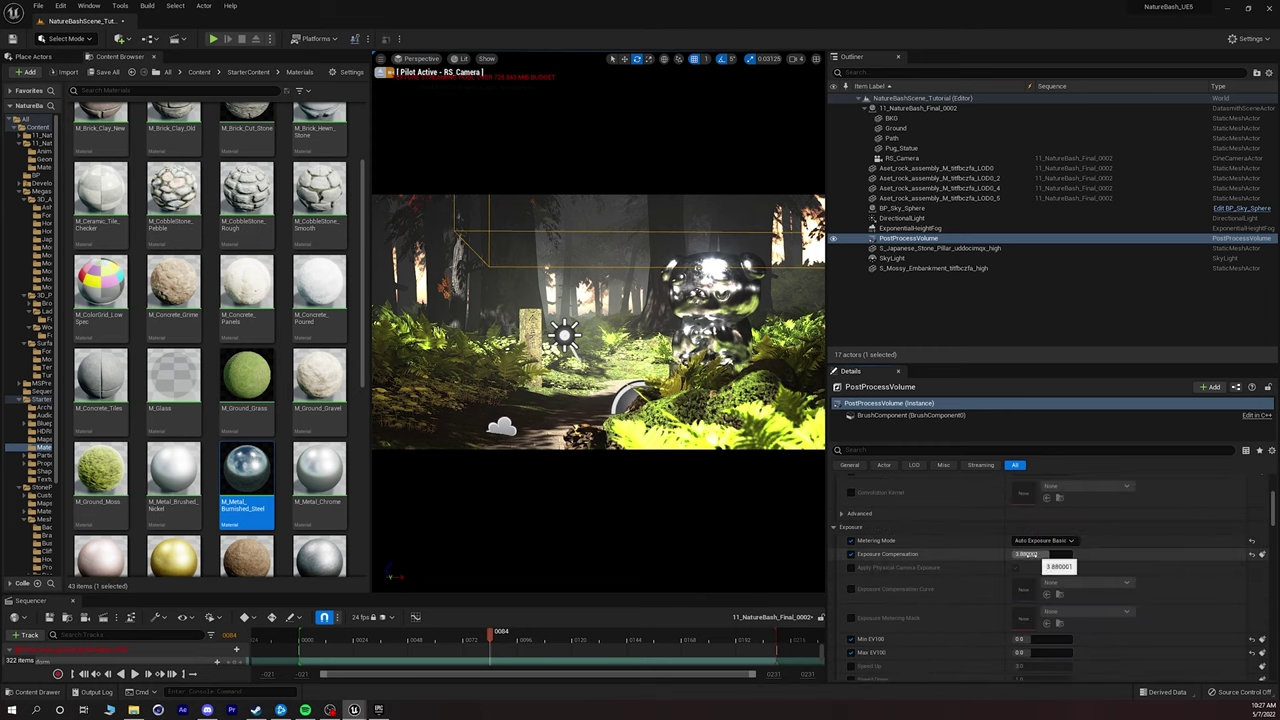
drag(1050, 565, 1018, 554)
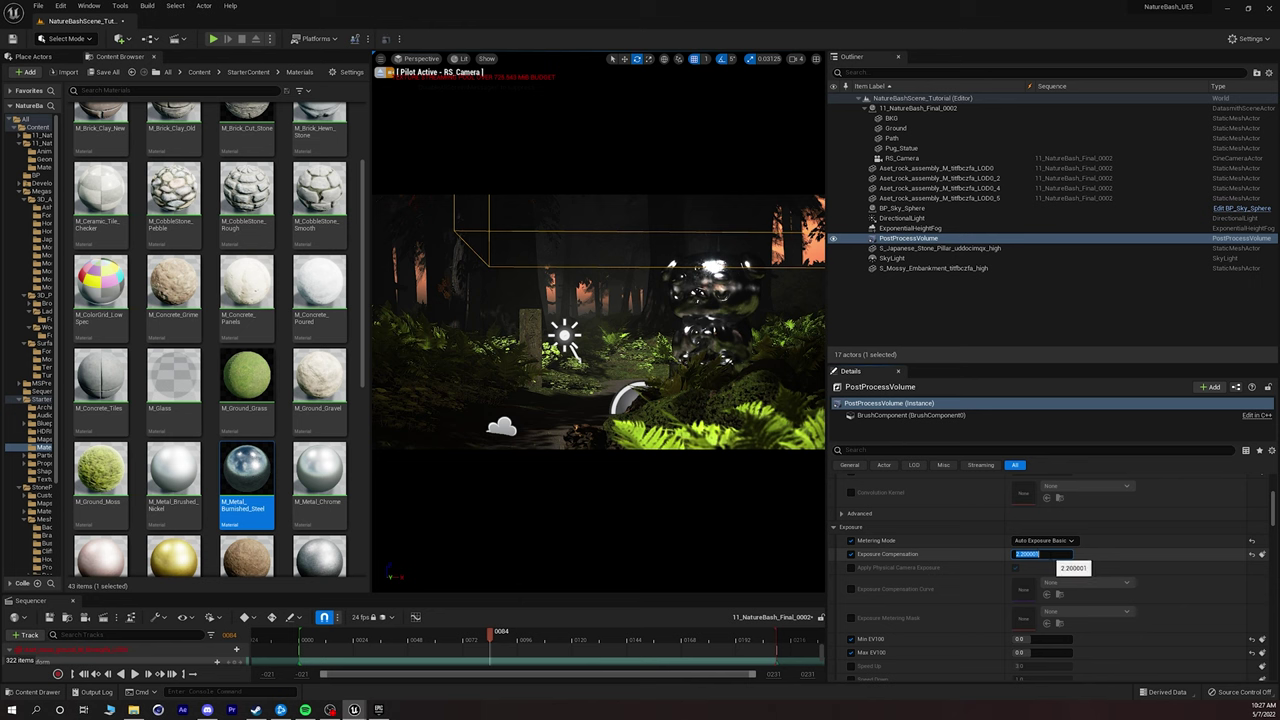
key(Return)
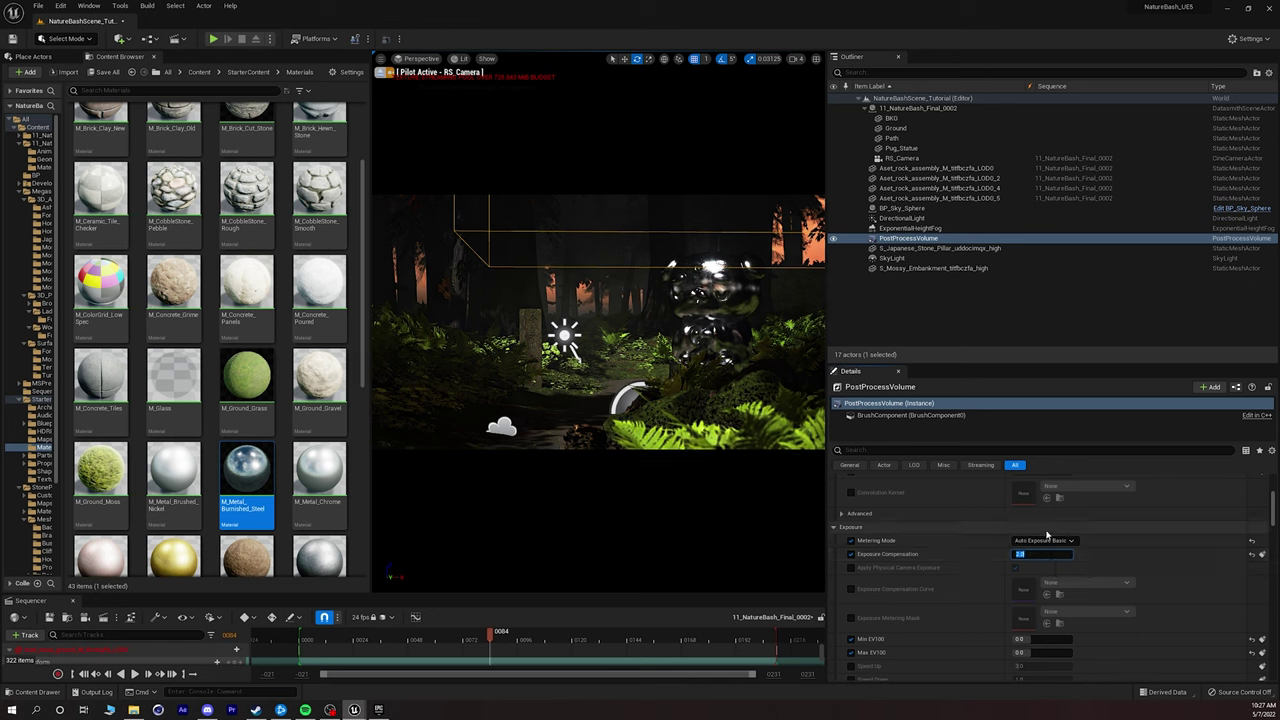
click(700, 355)
click(700, 325)
key(Escape)
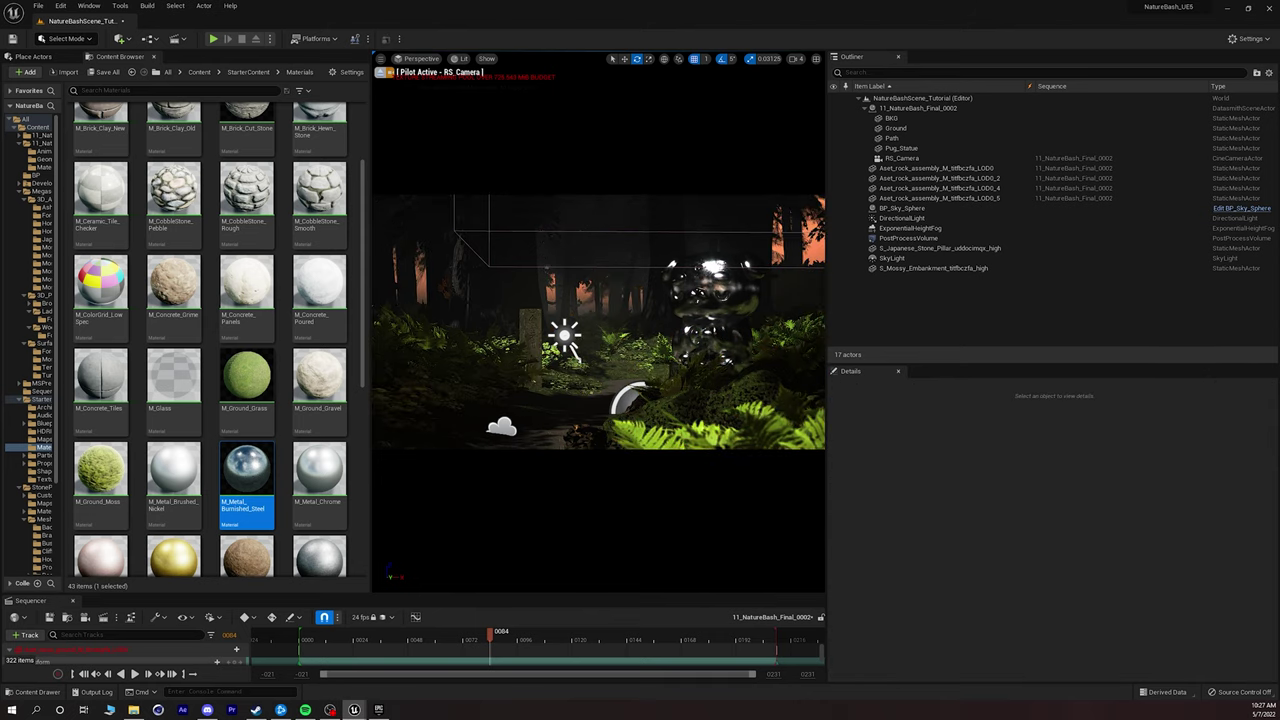
Find the Rect Light actor and place one on the path between the stone pillar and the pug statue.
click(530, 335)
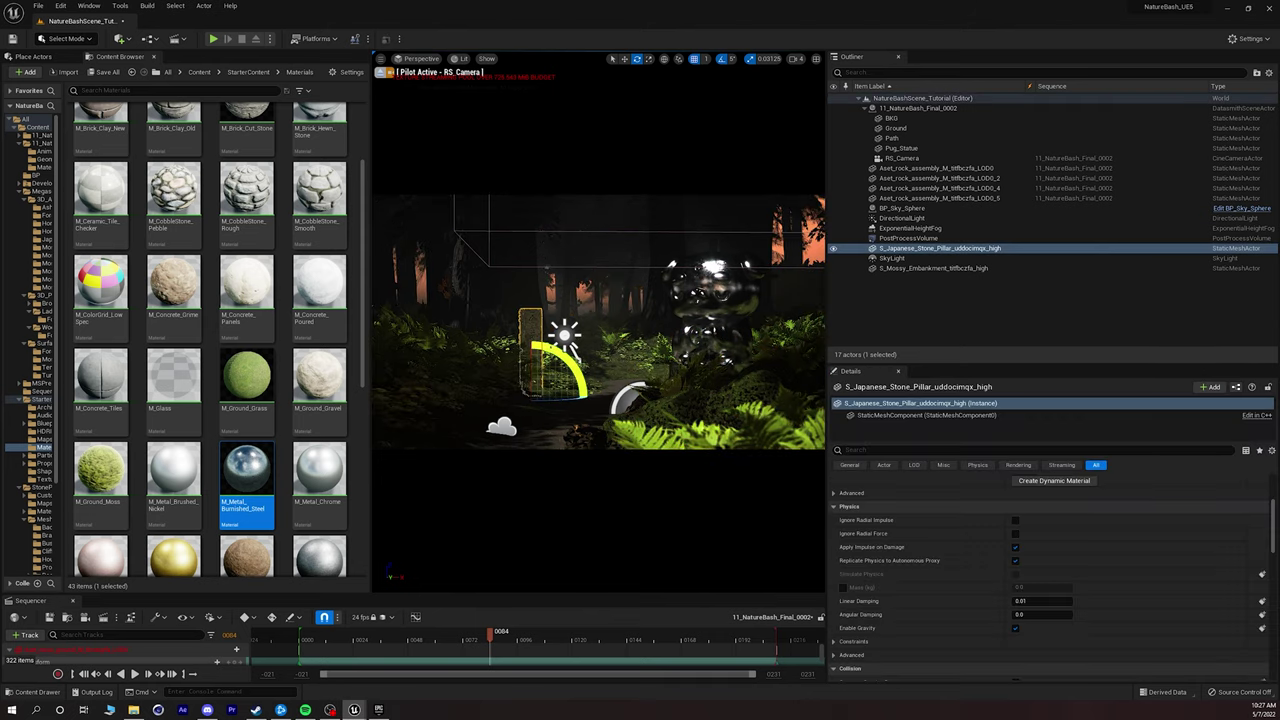
click(720, 268)
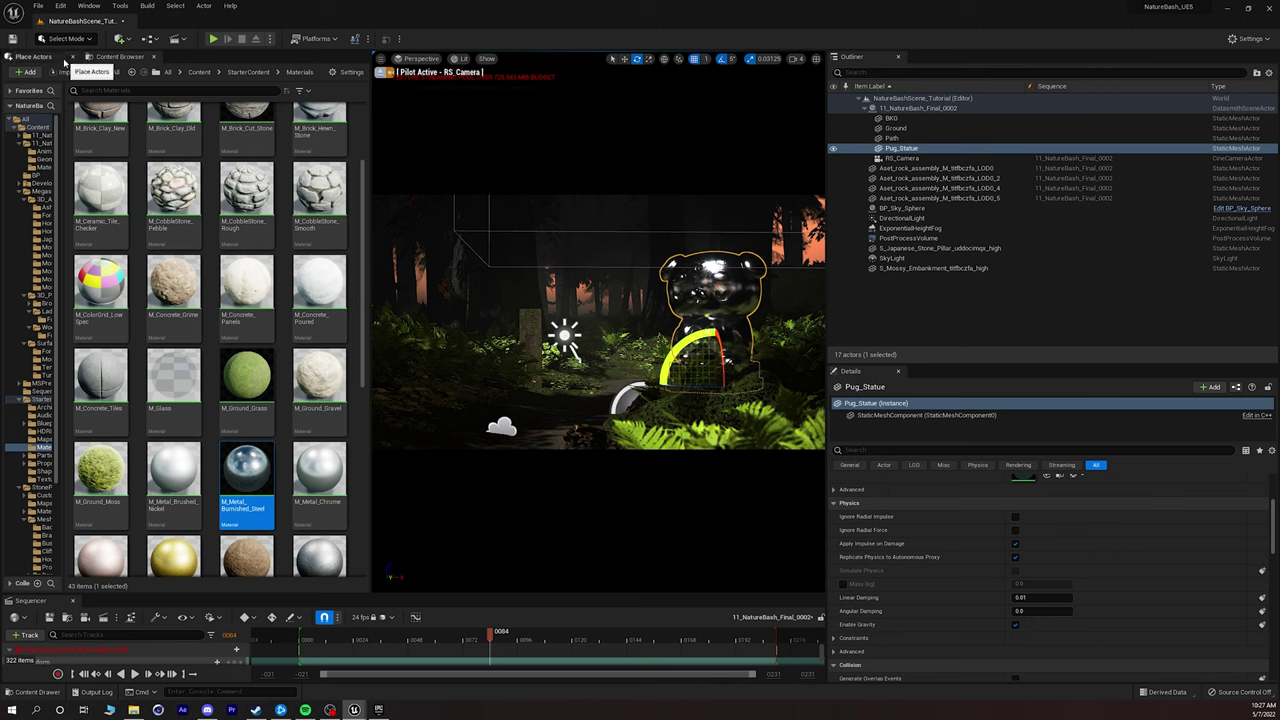
click(33, 56)
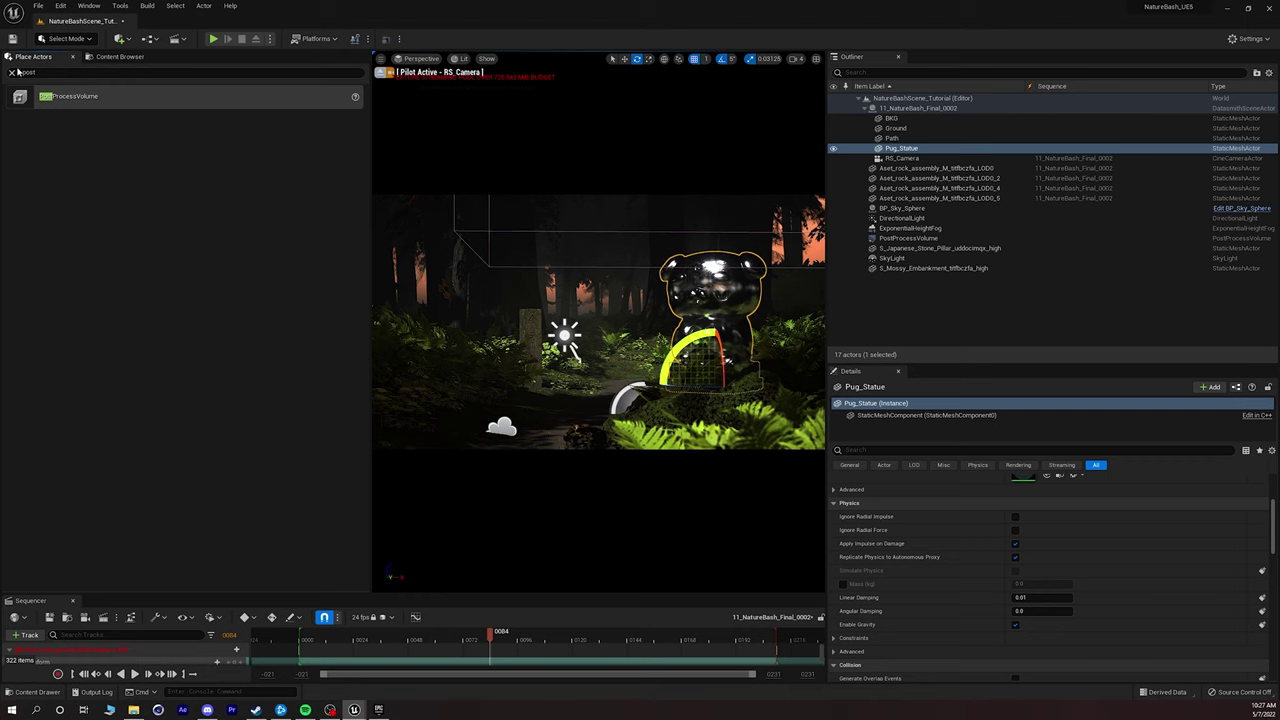
click(12, 72)
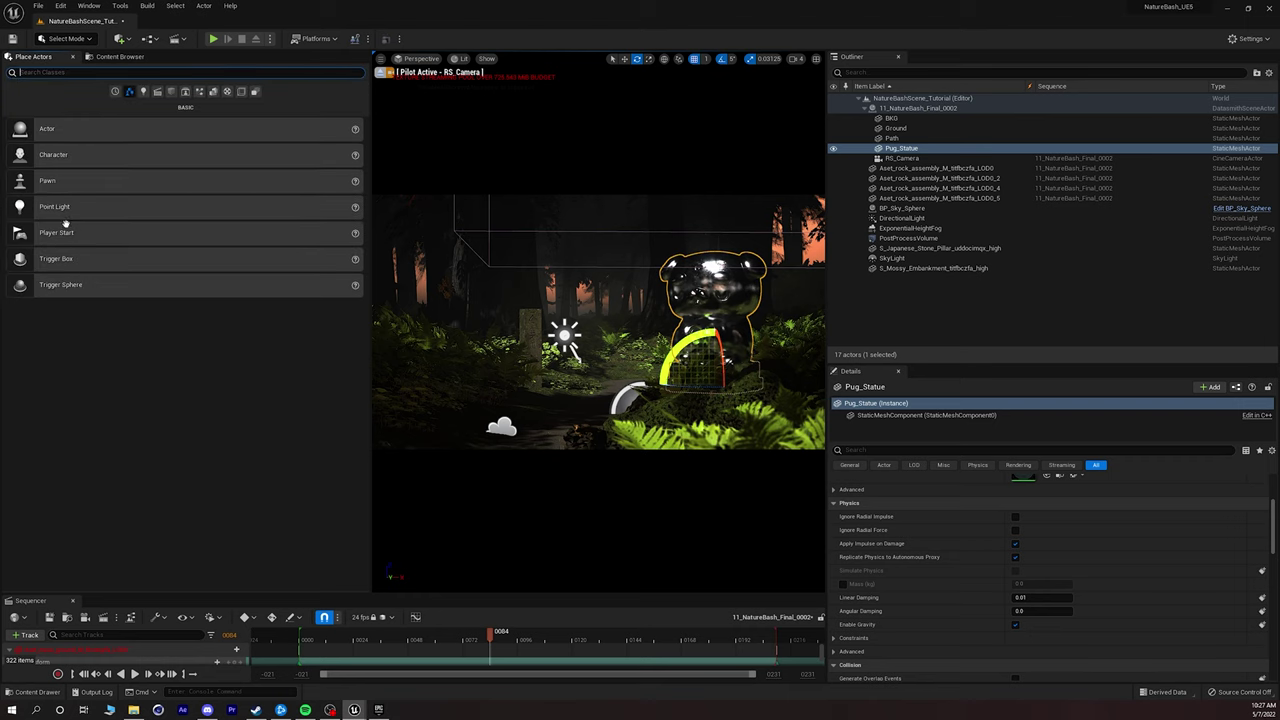
text(rec)
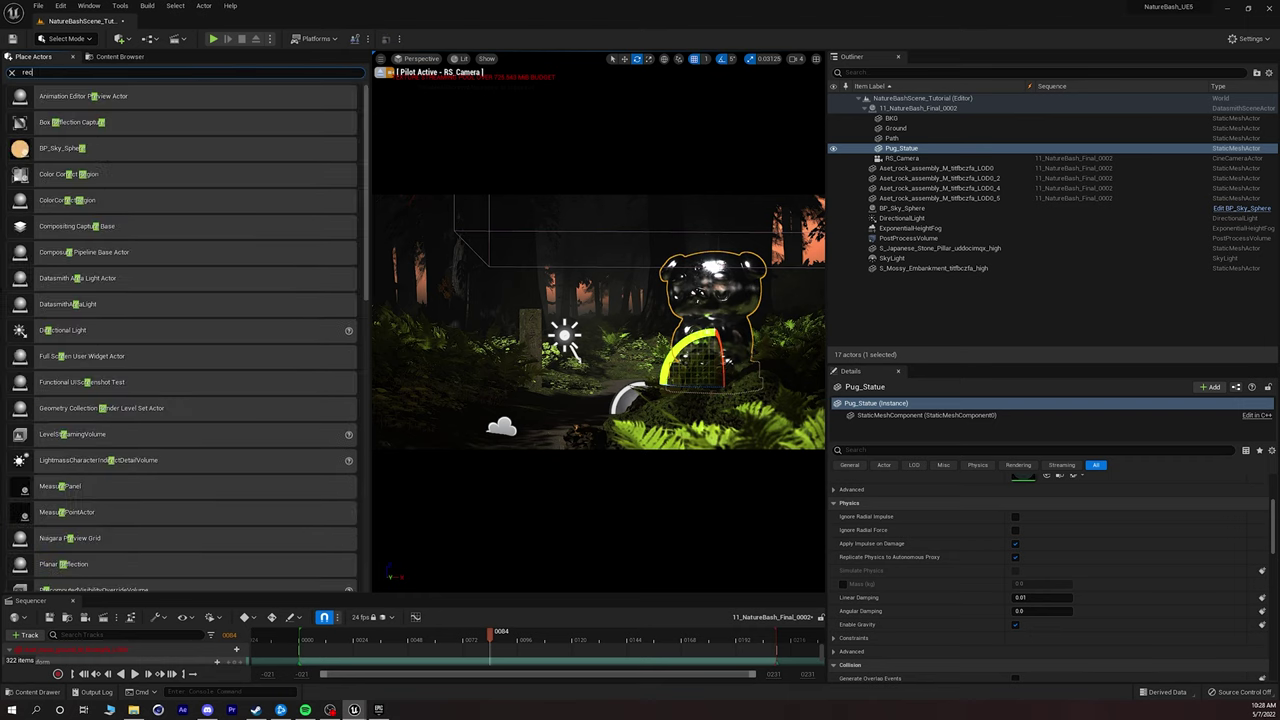
drag(61, 250, 571, 380)
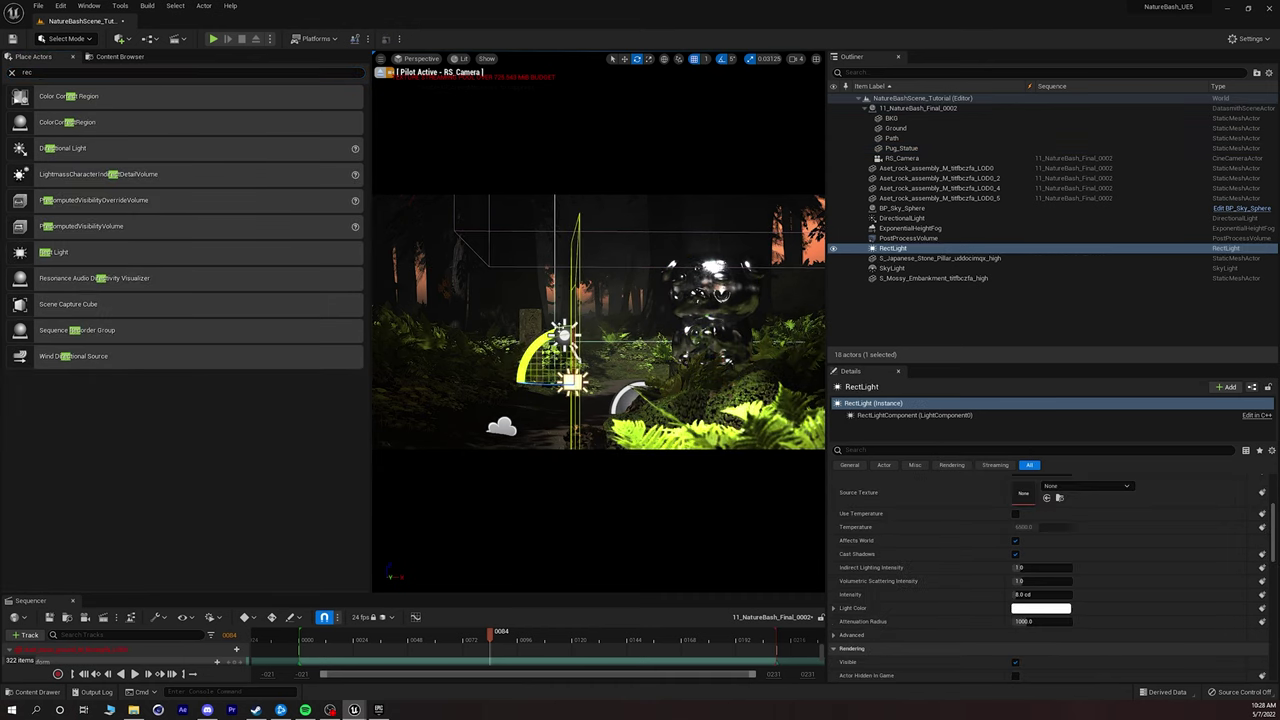
Leave the RS_Camera view, move the rect light along the path and raise it high above the ground.
click(379, 72)
key(w)
right_drag(567, 278, 567, 330)
key(s)
drag(609, 391, 586, 334)
right_drag(600, 335, 600, 370)
key(w)
key(s)
key(w)
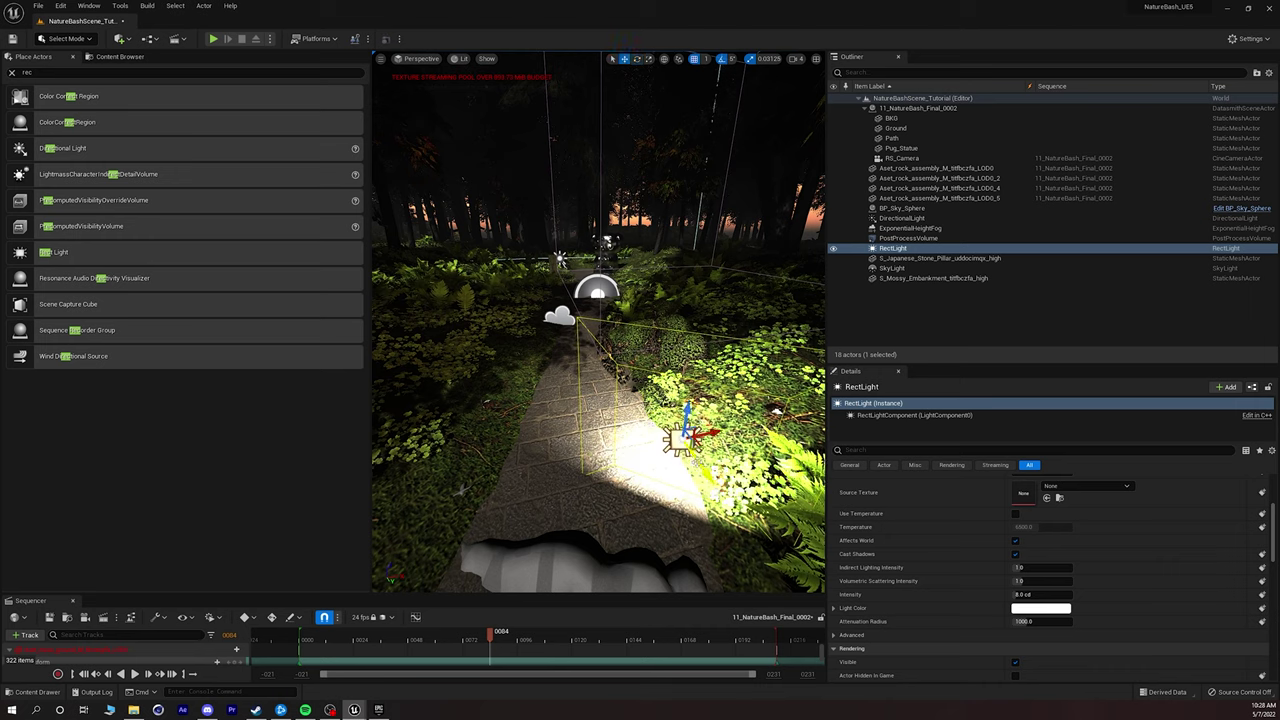
drag(703, 472, 569, 277)
key(e)
key(w)
drag(564, 240, 564, 118)
Tilt the rect light downward and shift it in toward the path so it shines on the pug statue area.
key(w)
right_drag(564, 118, 562, 158)
key(e)
key(ctrl+grave)
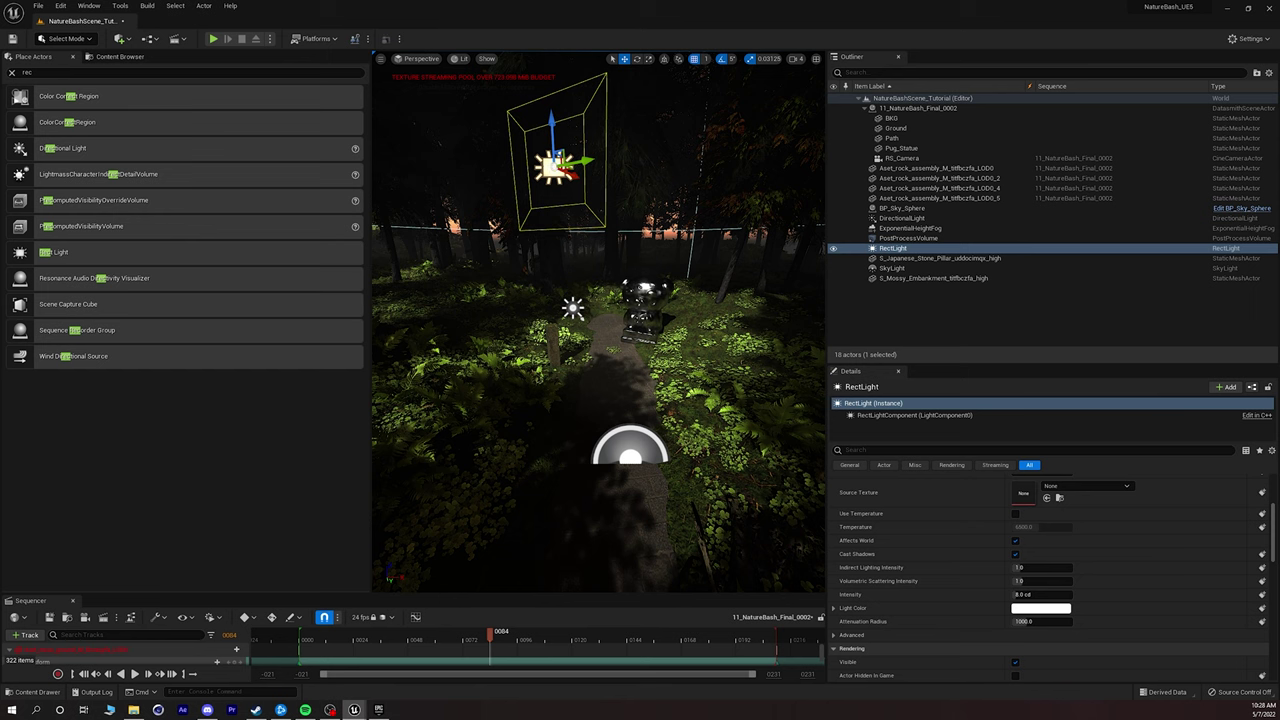
key(e)
drag(586, 196, 582, 187)
mouse_move(582, 187)
right_down()
mouse_move(640, 205)
mouse_move(575, 195)
mouse_move(582, 187)
right_up()
key(w)
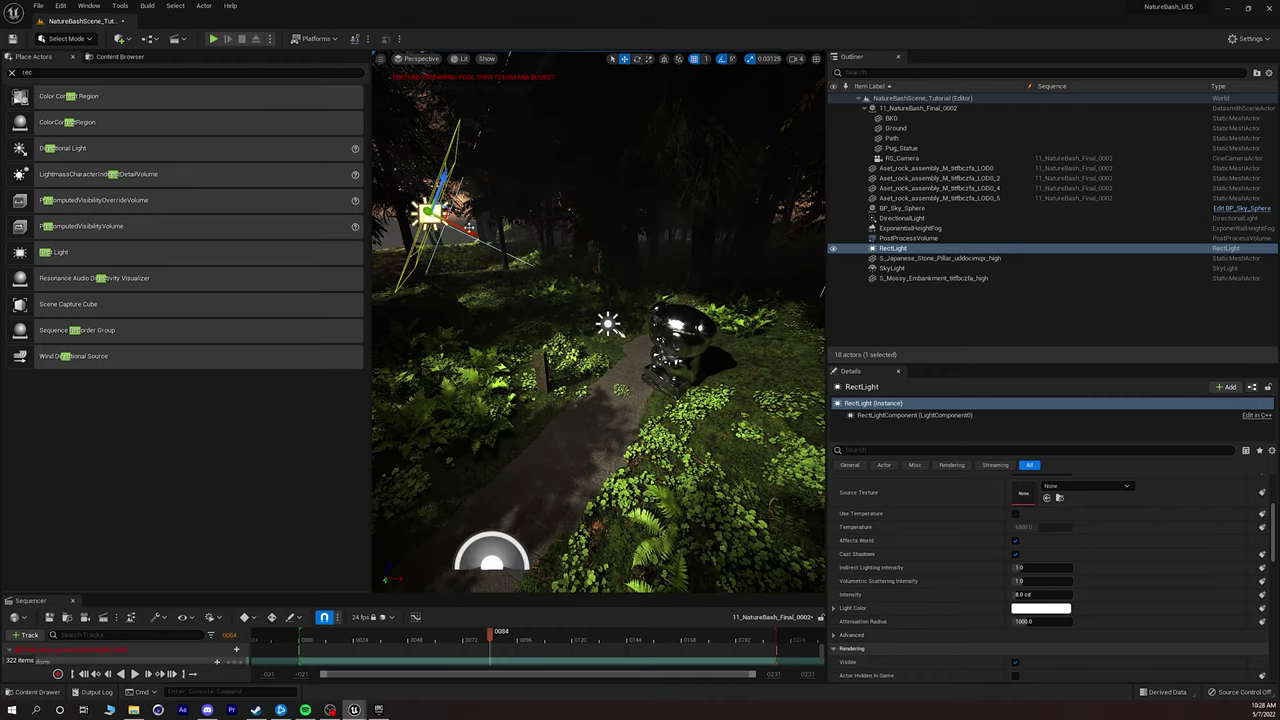
drag(428, 212, 591, 266)
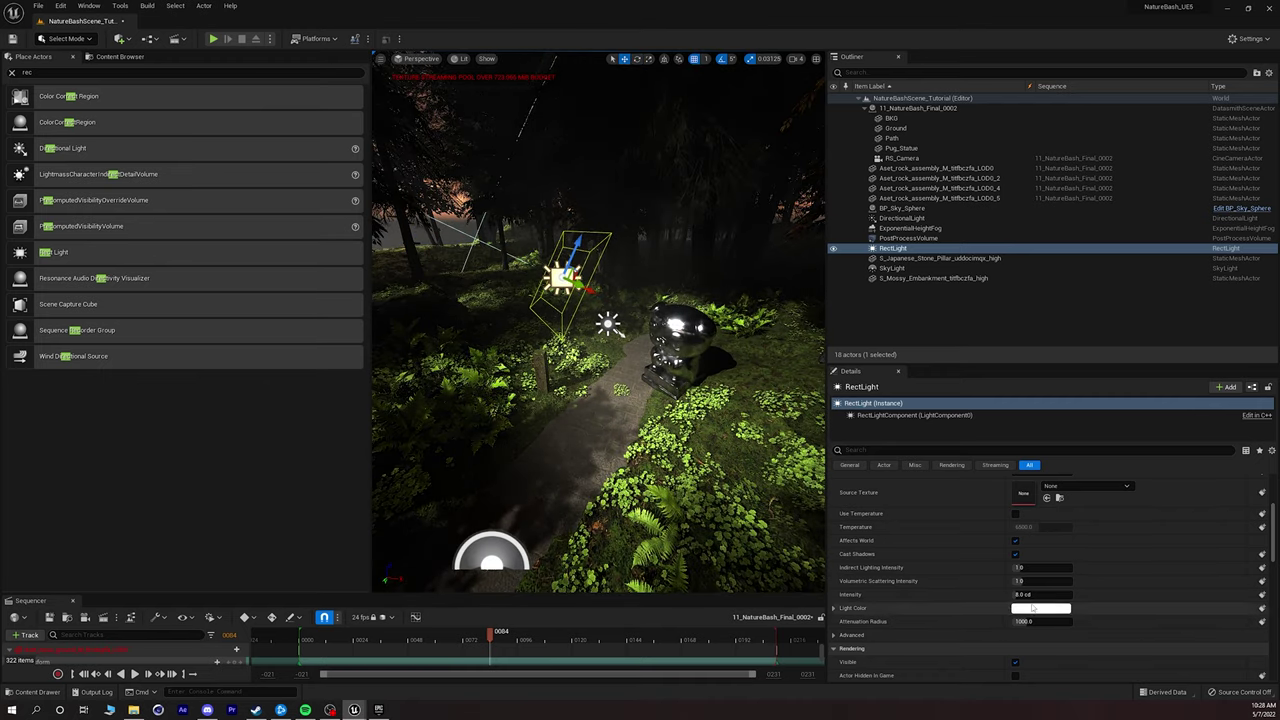
In the RS_Camera view, enable the rect light's temperature at about 4028 and set its Intensity to about 8.68 cd.
click(418, 58)
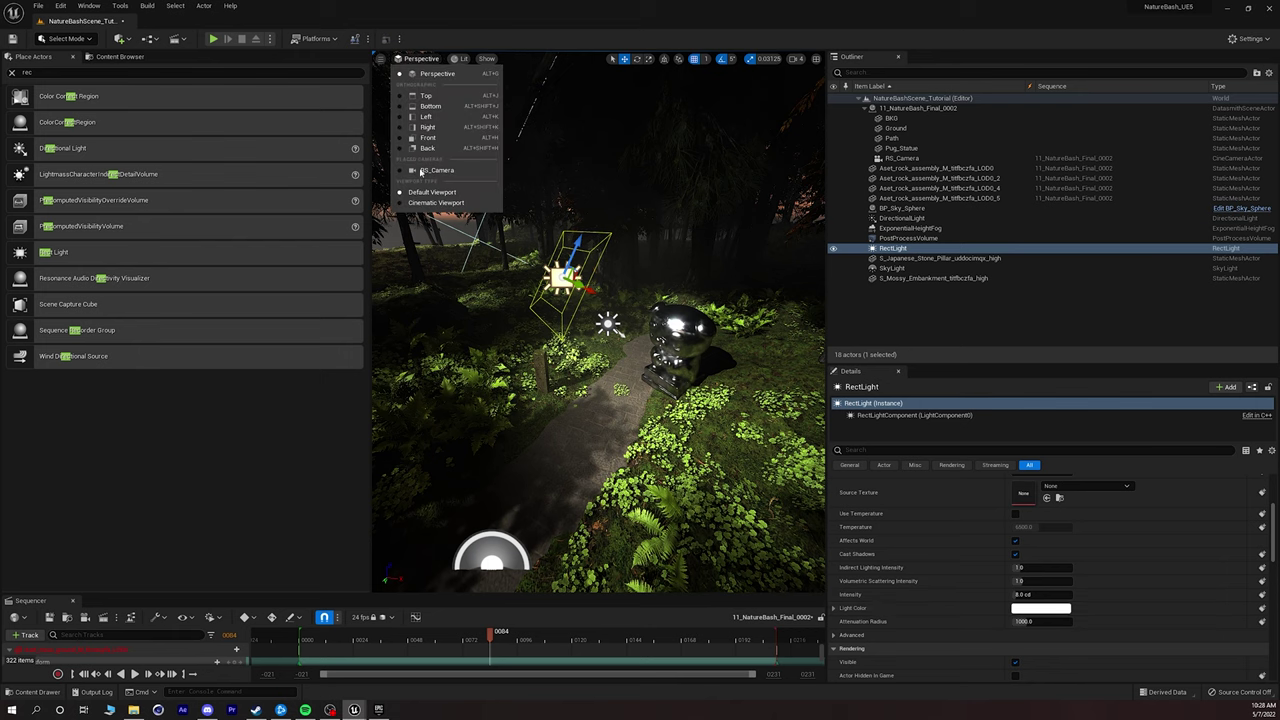
click(424, 174)
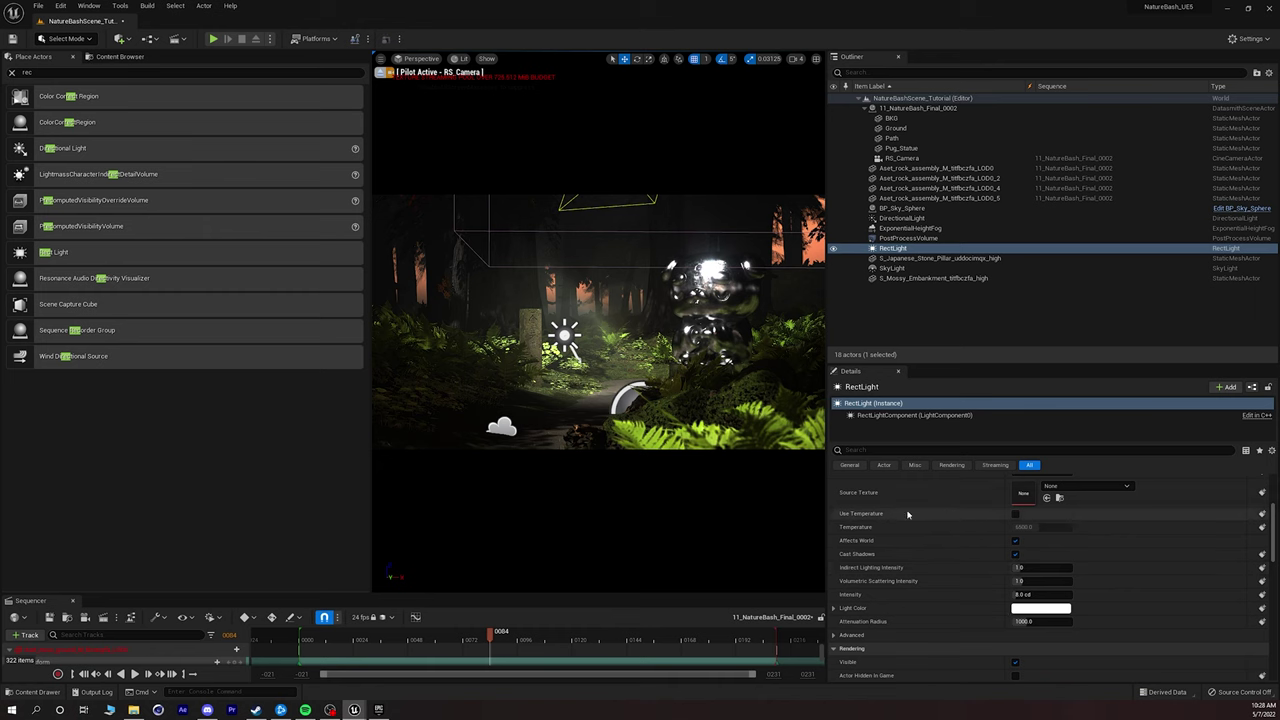
click(1016, 514)
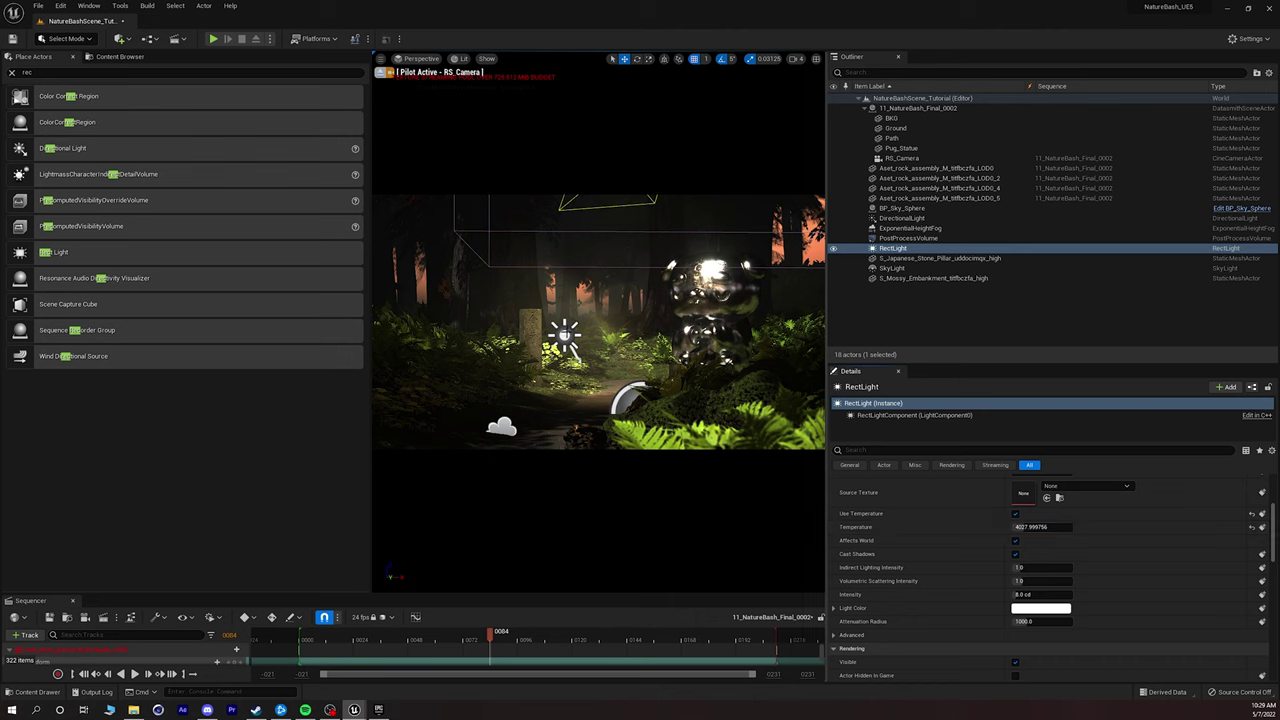
click(566, 332)
click(908, 252)
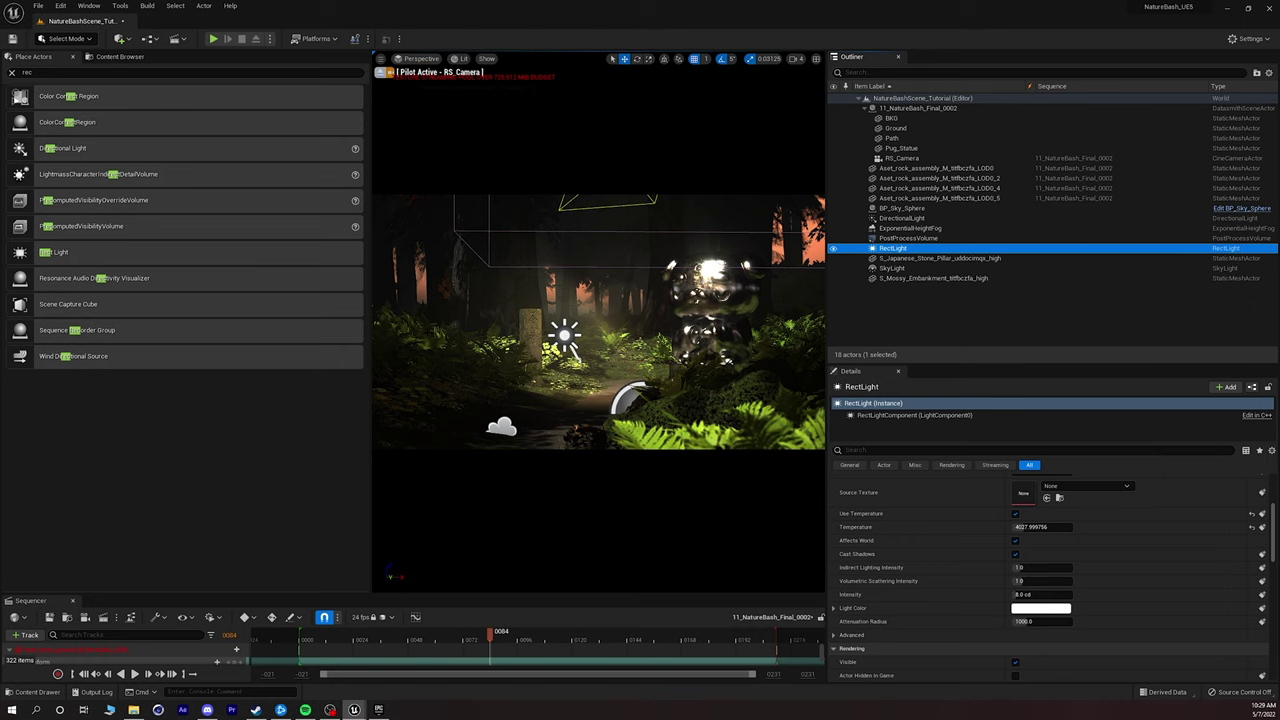
mouse_move(1025, 594)
mouse_down()
mouse_move(1090, 594)
mouse_move(1030, 594)
mouse_up()
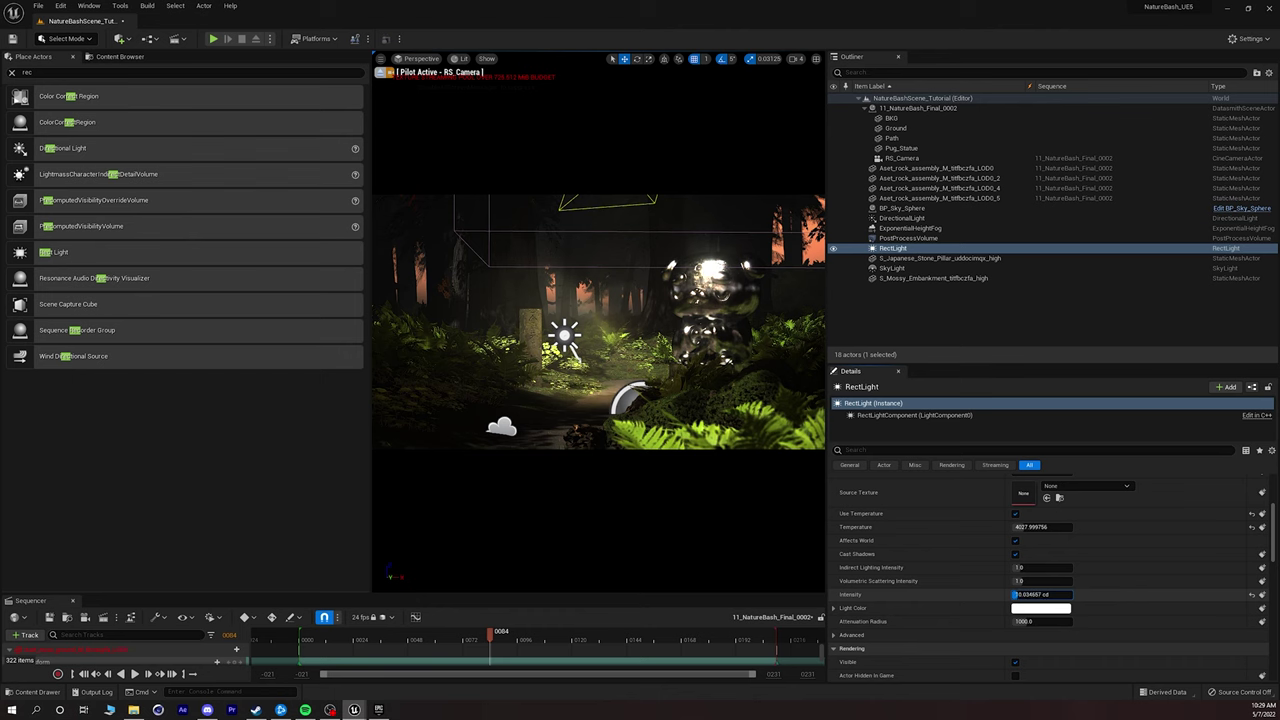
Rotate the DirectionalLight to change how sunlight falls on the path and foliage, and clear the selection.
click(565, 337)
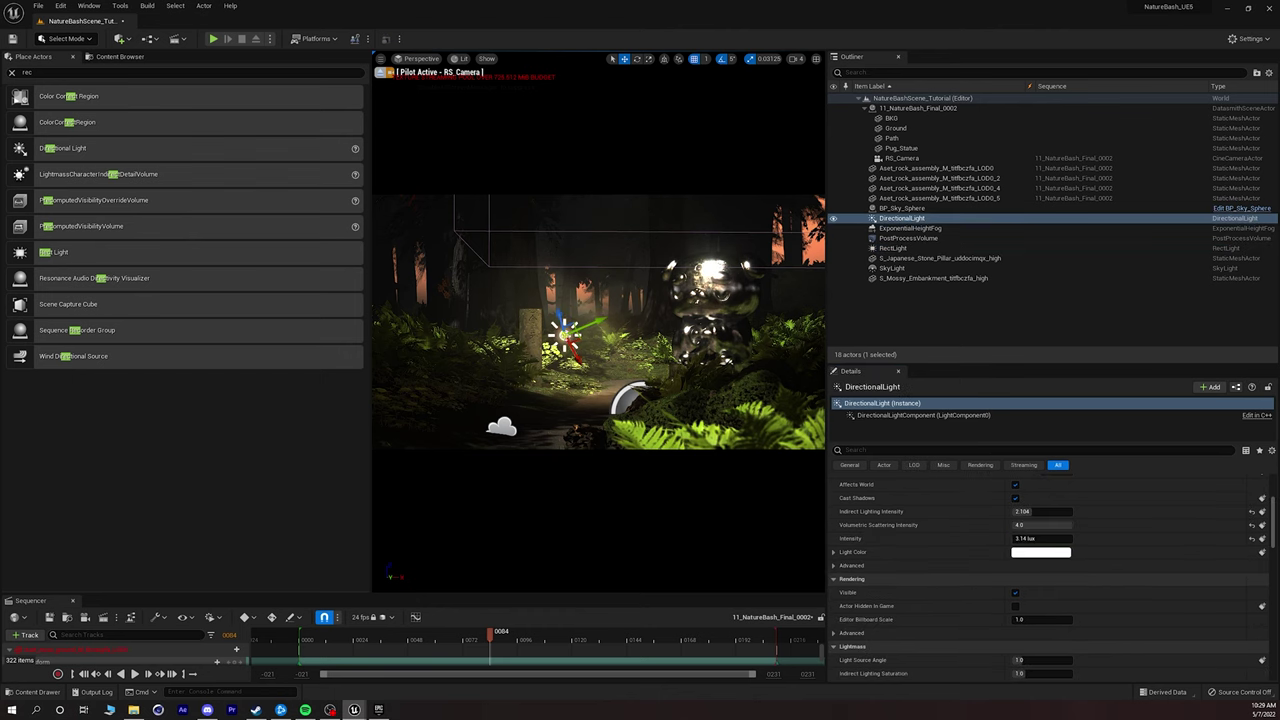
key(ctrl+grave)
key(e)
drag(530, 335, 610, 335)
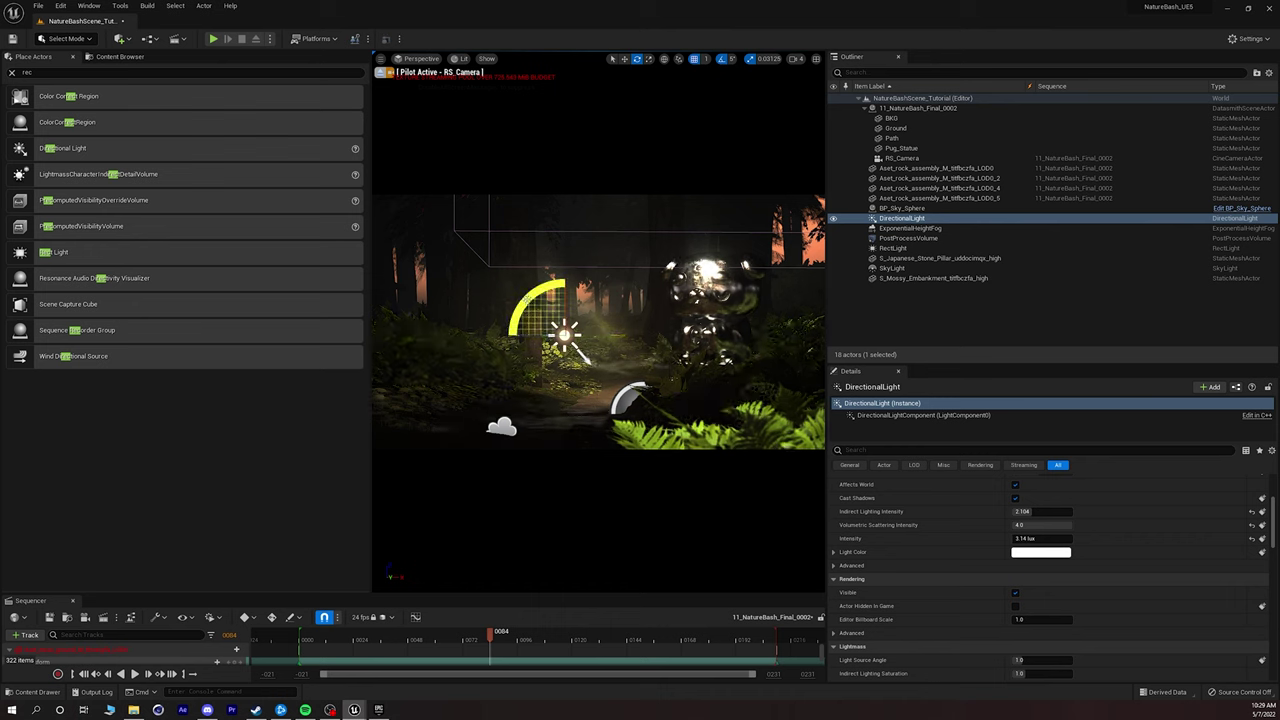
drag(527, 297, 517, 337)
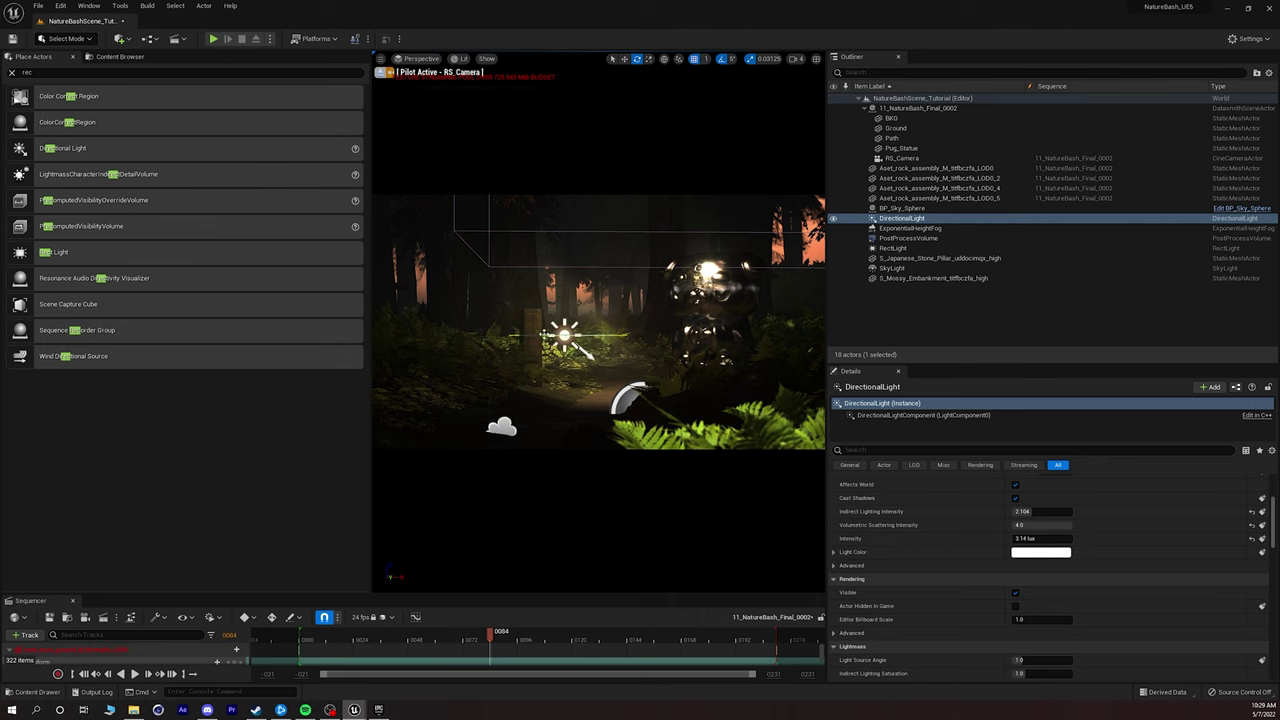
key(Escape)
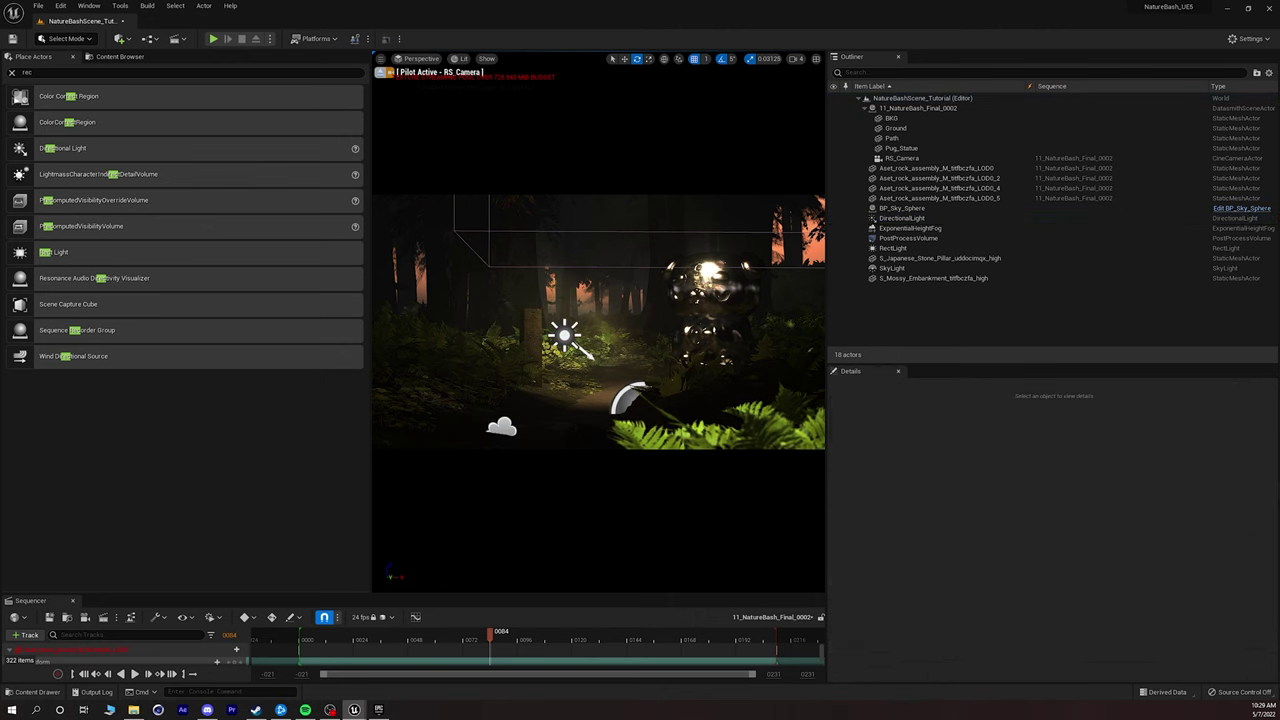
Leave the RS_Camera view and duplicate the rect light, placing the copy farther out over the foliage beside the path.
click(383, 72)
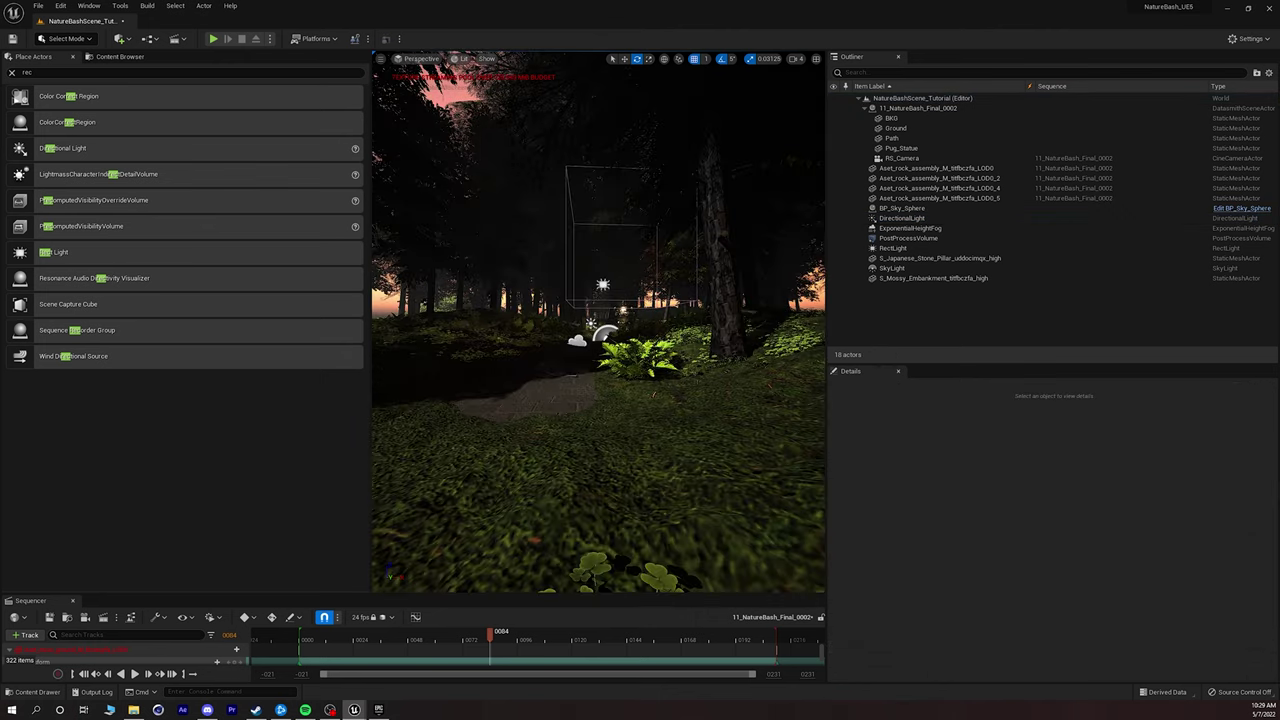
key(w)
key(w)
key(e)
click(628, 264)
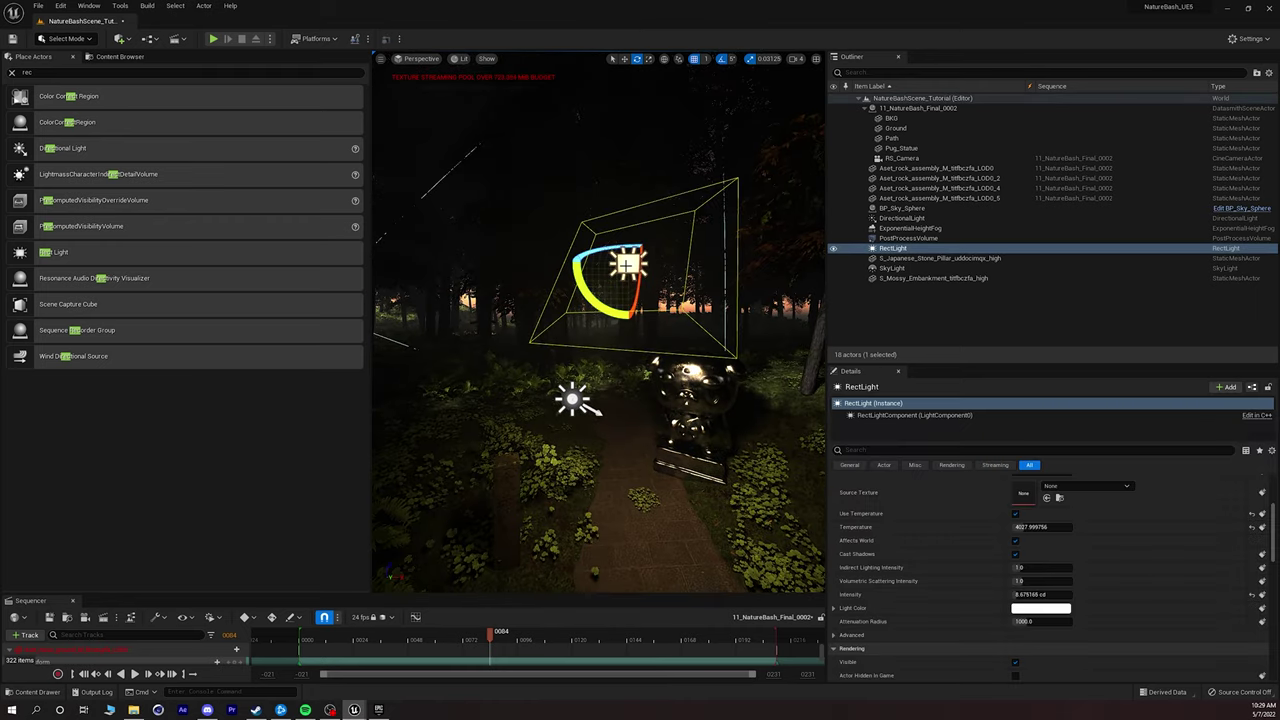
right_drag(614, 258, 450, 258)
key(d)
alt+drag(670, 326, 650, 326)
key(w)
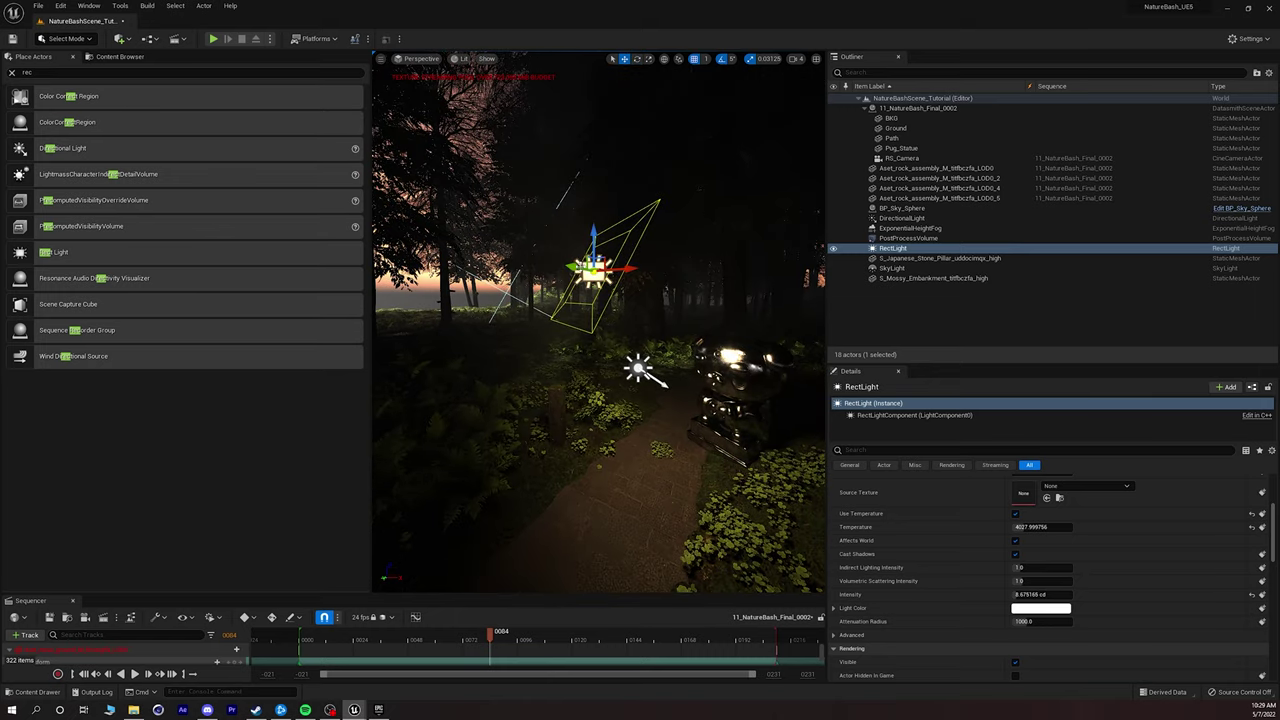
alt+drag(612, 268, 497, 246)
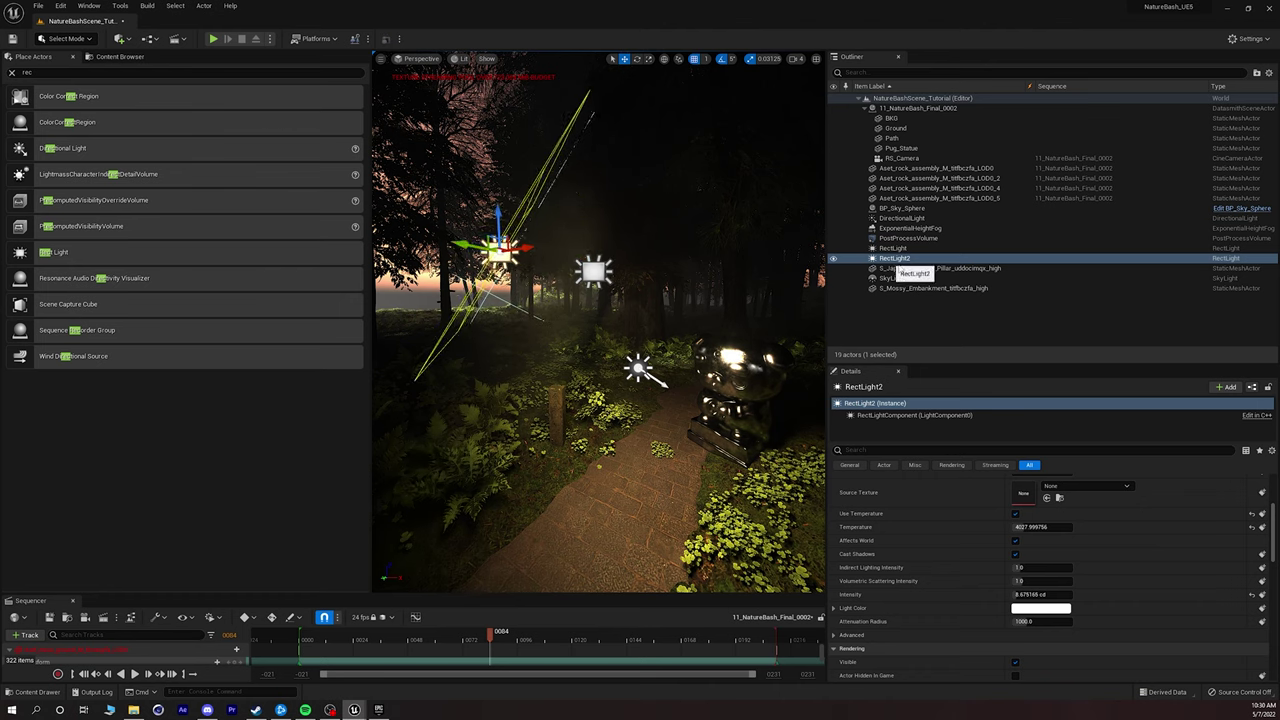
Rotate the duplicated rect light to face the opposite way and move it across the path above the pug statue.
key(e)
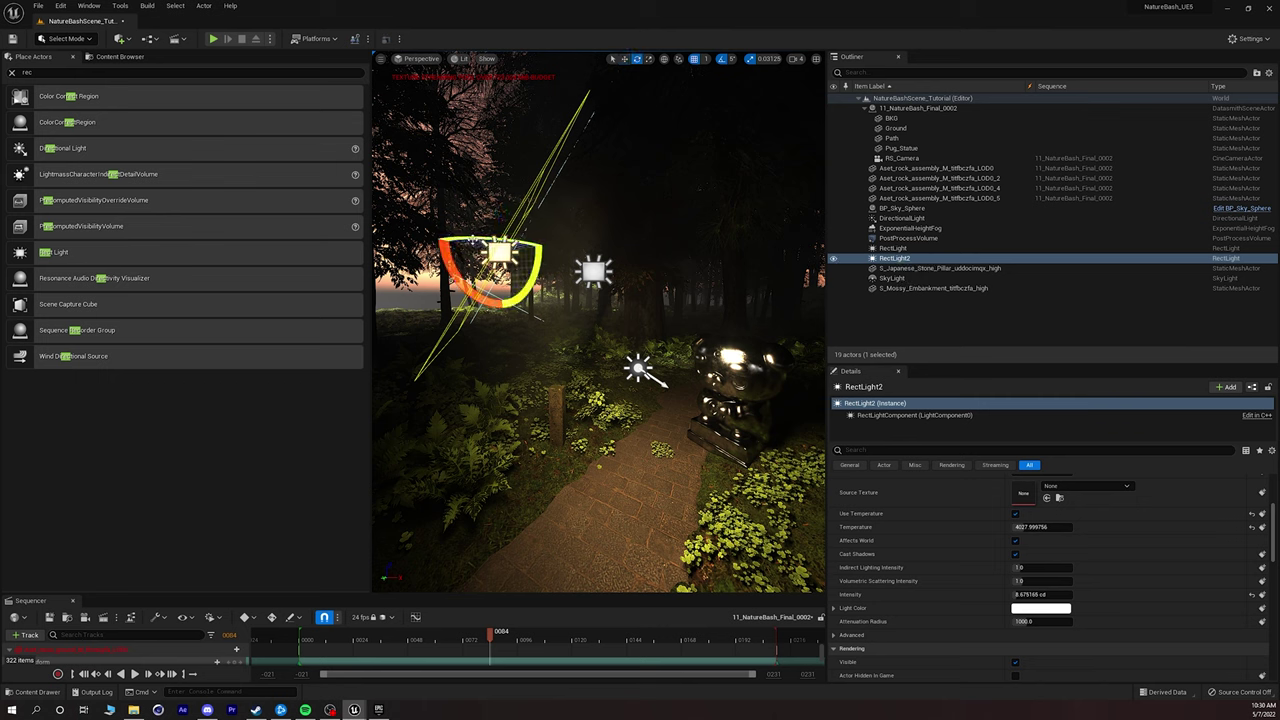
drag(540, 265, 769, 278)
key(w)
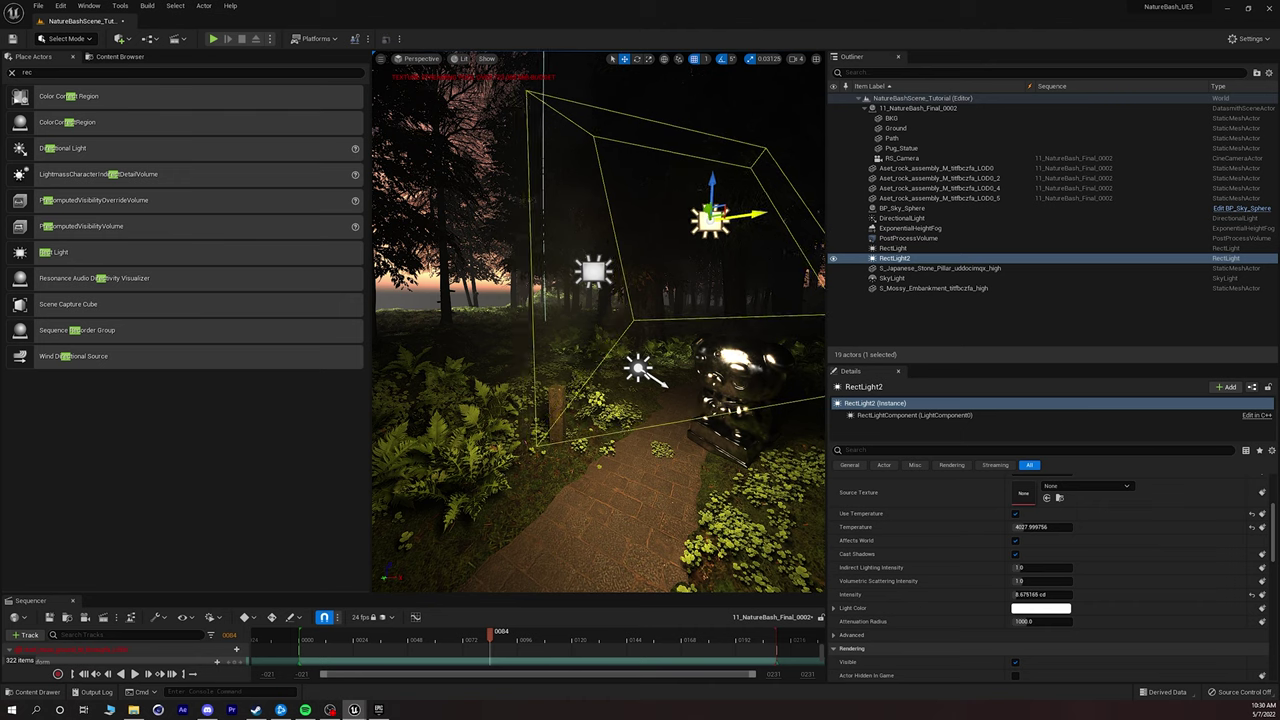
Set the duplicated rect light's Intensity to 4.0 cd and view the scene through RS_Camera.
click(1041, 595)
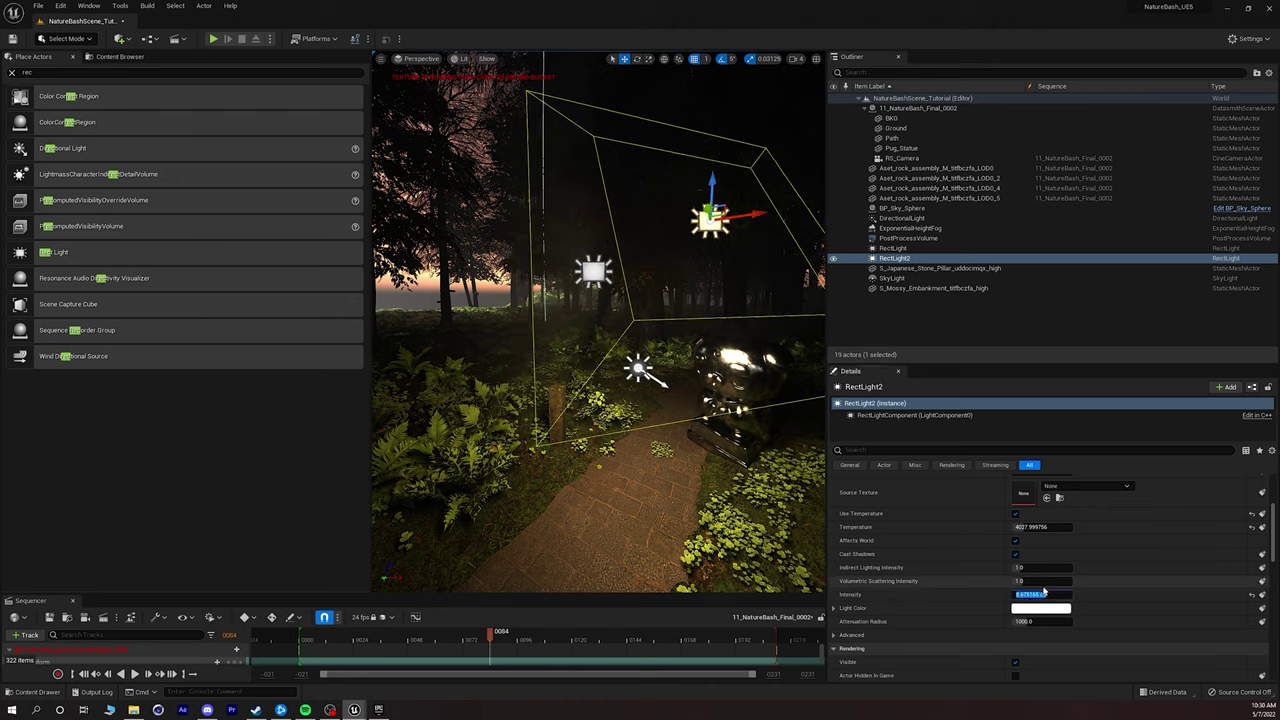
text(6)
key(Return)
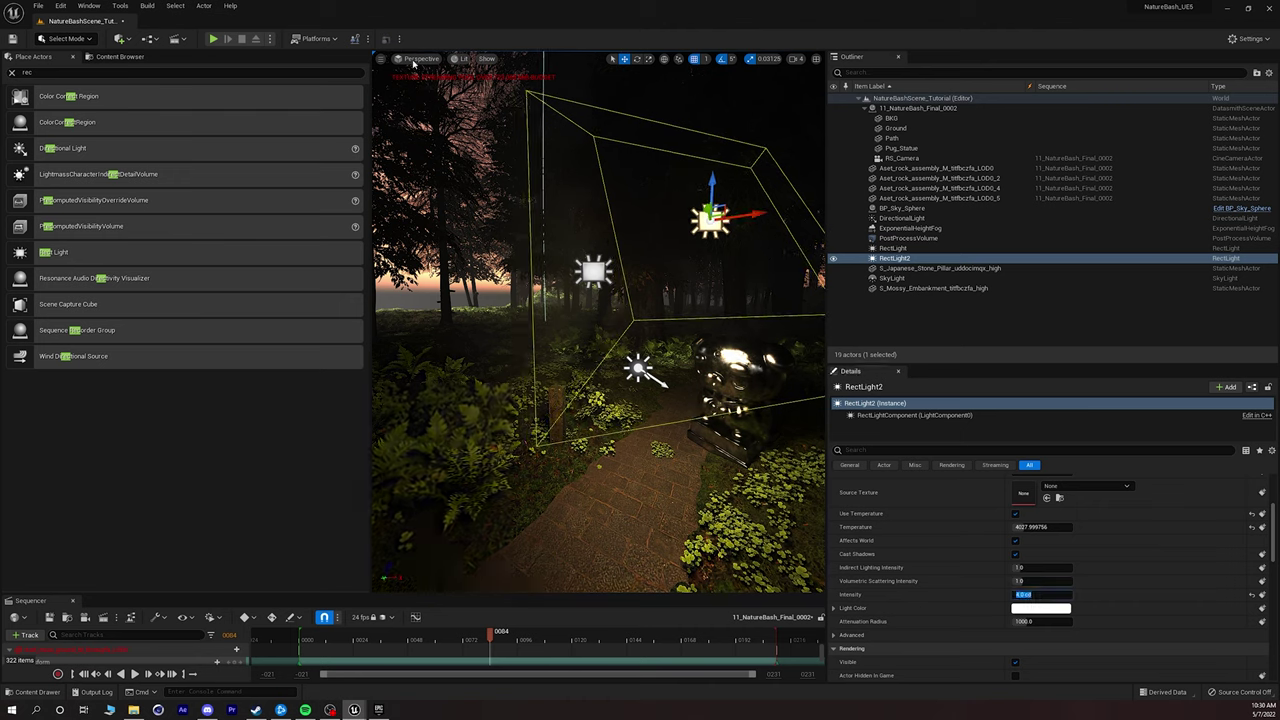
click(413, 63)
click(429, 174)
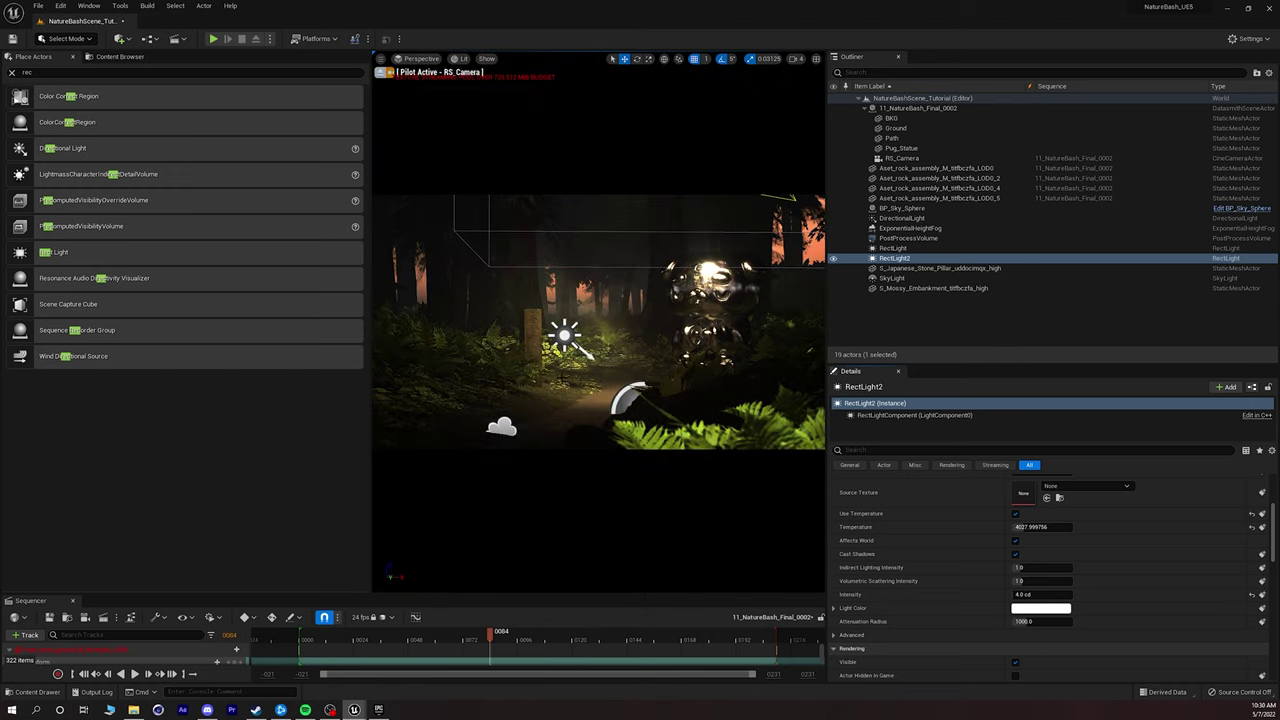
Toggle the visibility of the rect lights to compare their effect in the camera shot.
click(836, 260)
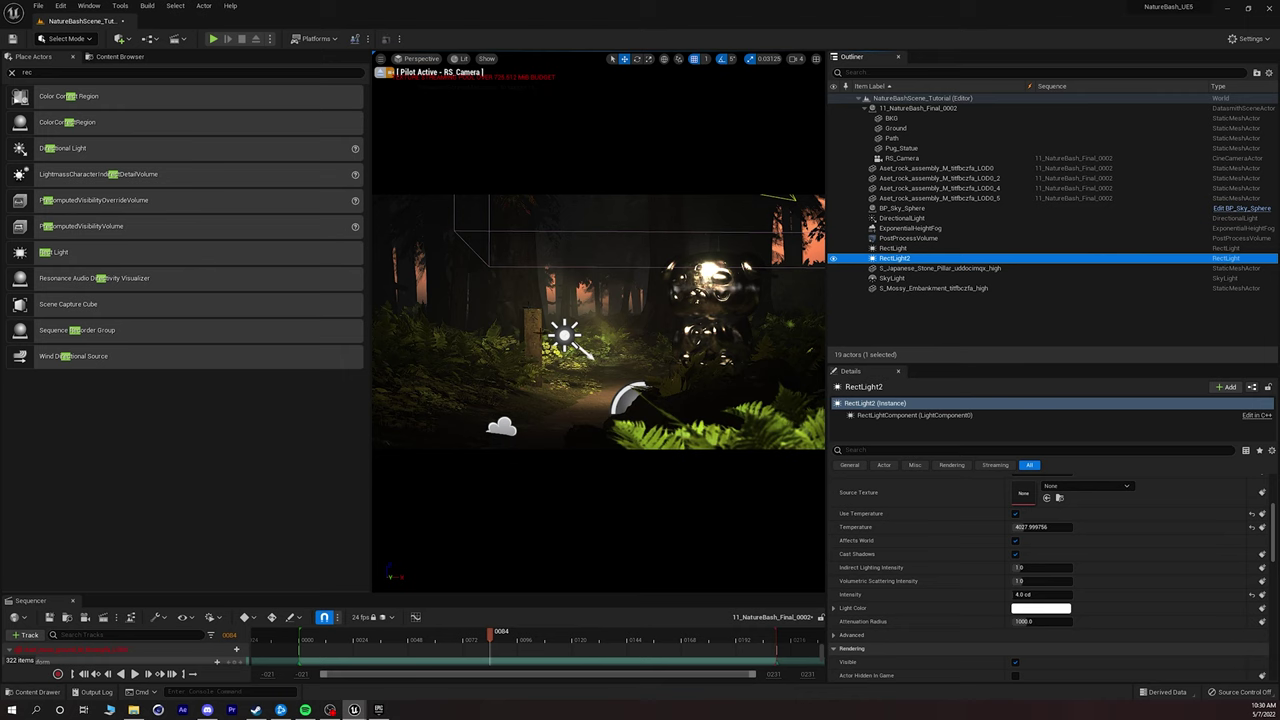
click(898, 248)
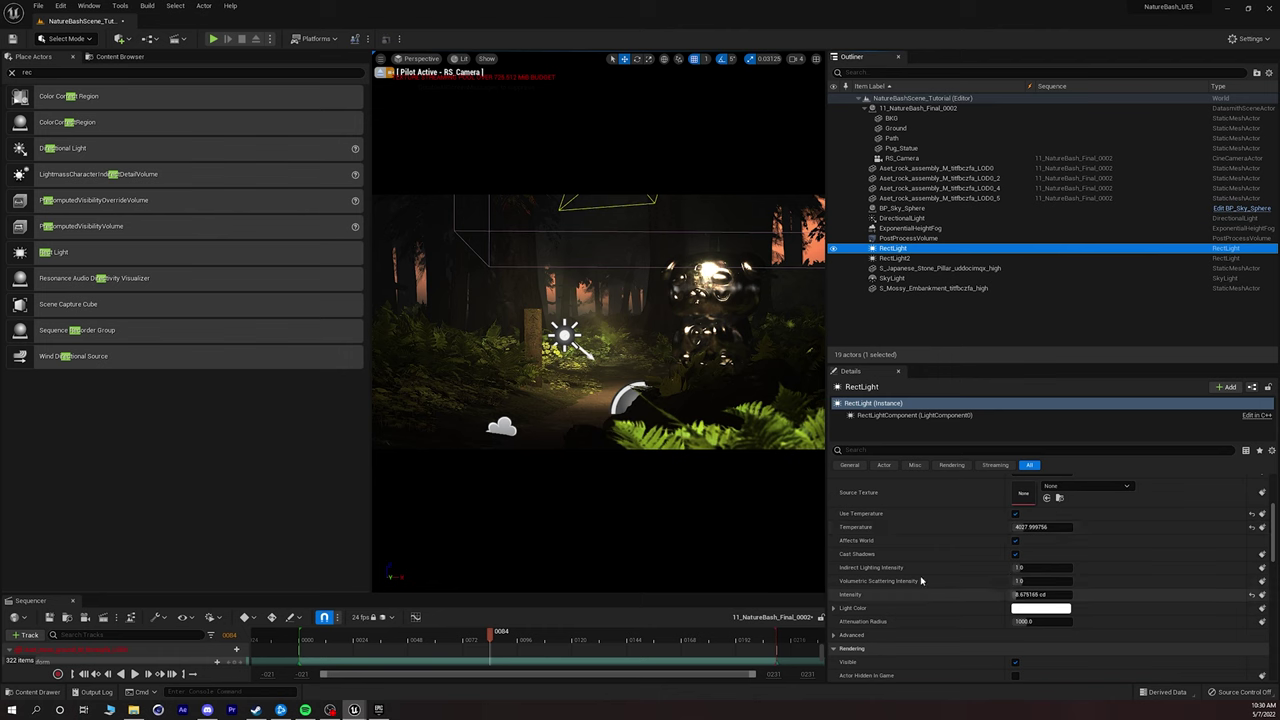
click(834, 248)
click(834, 249)
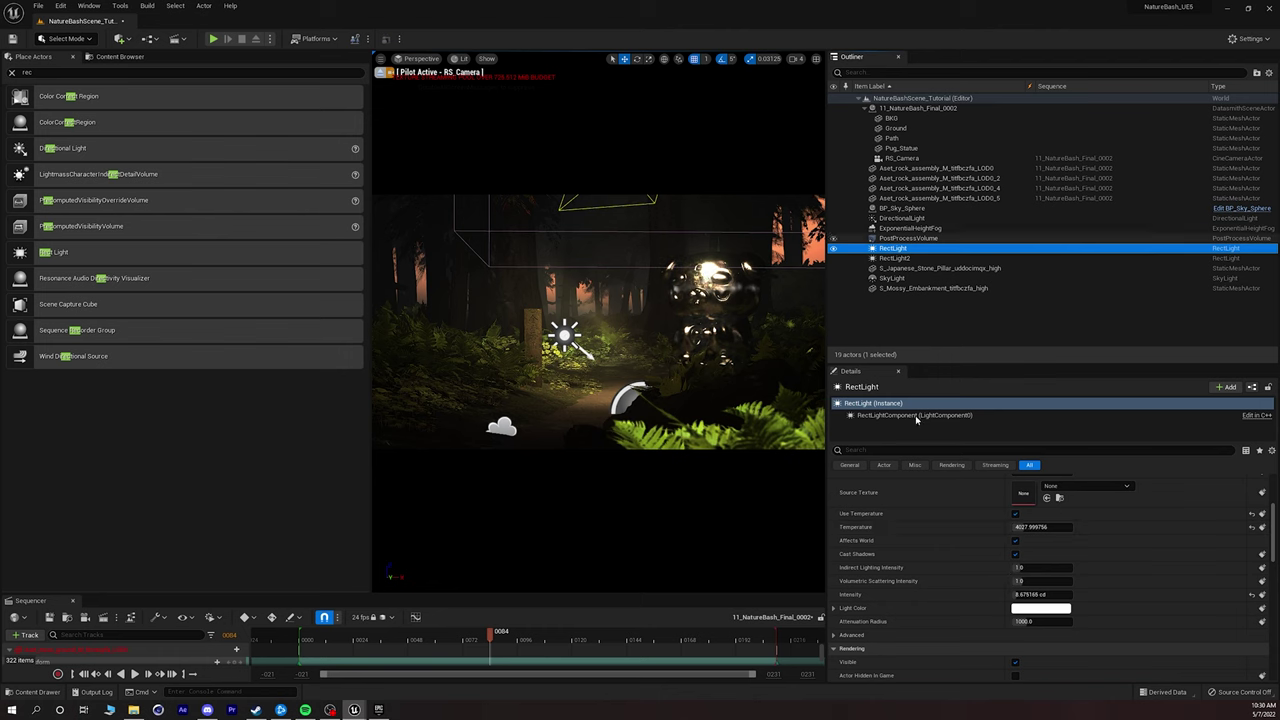
Raise the original rect light to a Z location of 327 and set its Intensity to about 22.13 cd.
scroll(996, 512, up, 3)
click(1150, 493)
text(228)
key(Return)
drag(1150, 493, 1249, 493)
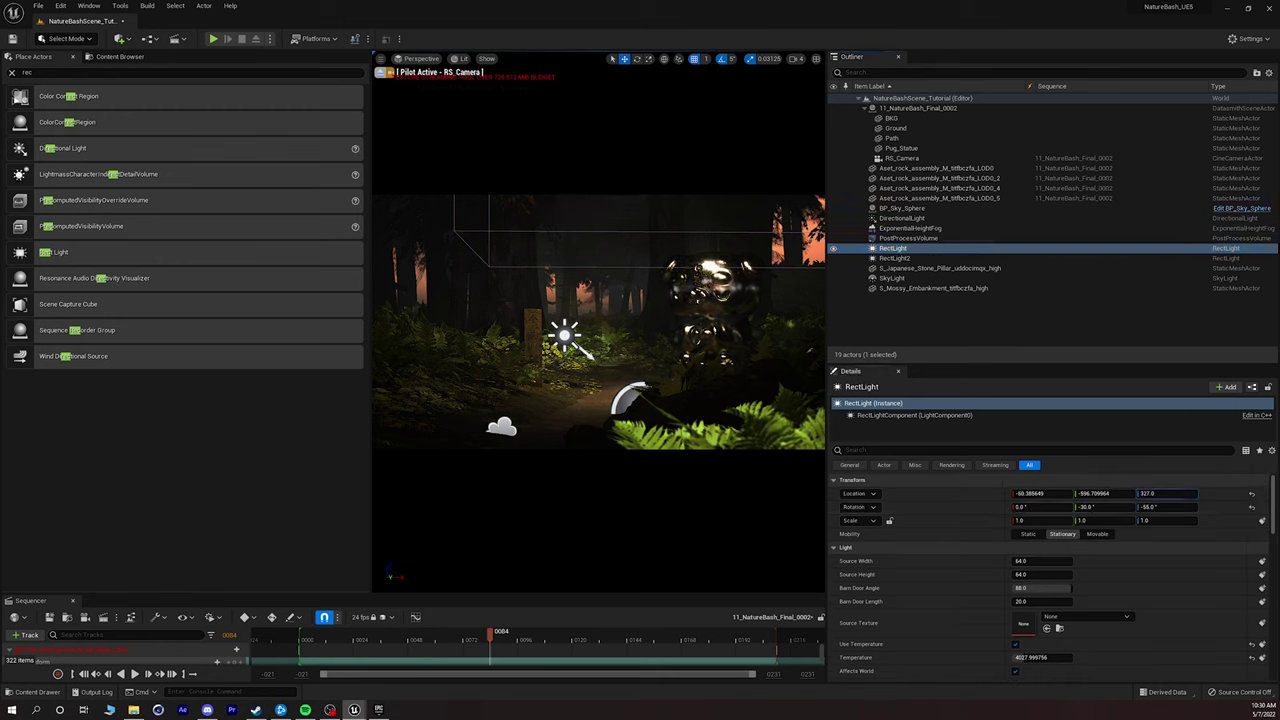
scroll(966, 614, down, 2)
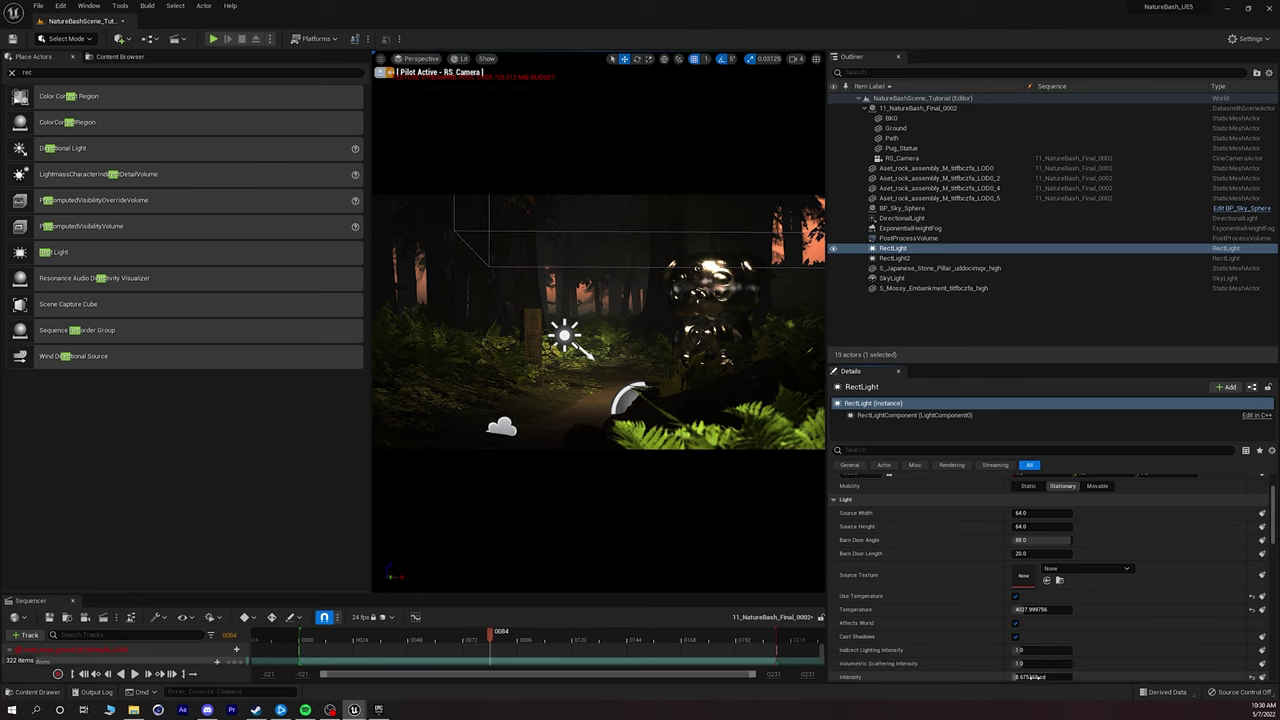
drag(1040, 645, 1078, 645)
scroll(980, 546, up, 1)
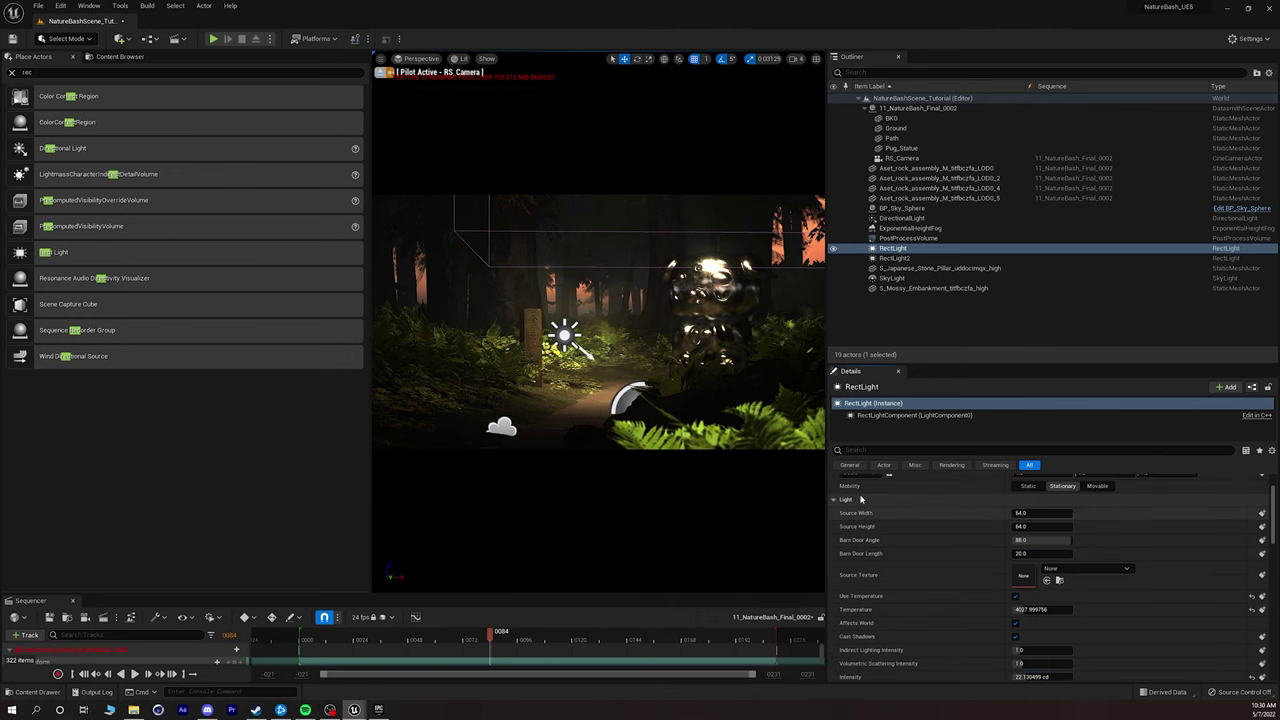
Leave the RS_Camera view and lift the original rect light higher above the path.
click(378, 72)
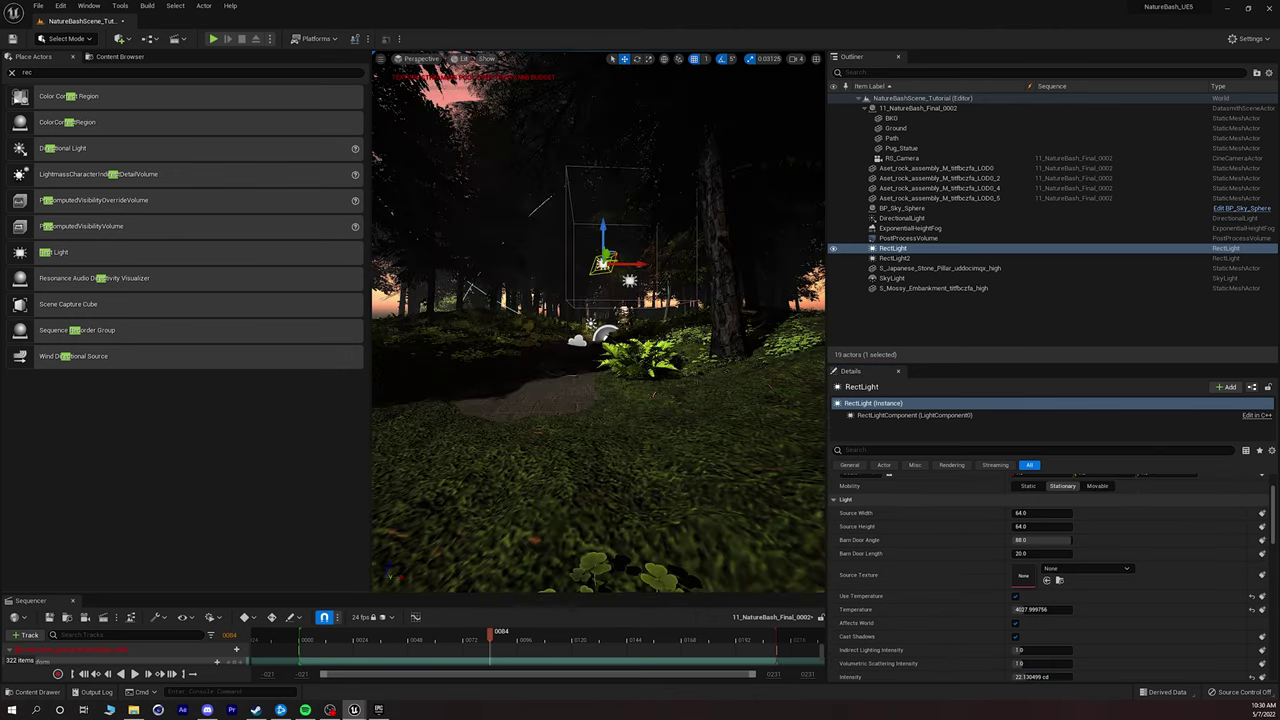
key(w)
right_drag(626, 262, 626, 272)
right_drag(600, 320, 600, 320)
key(e)
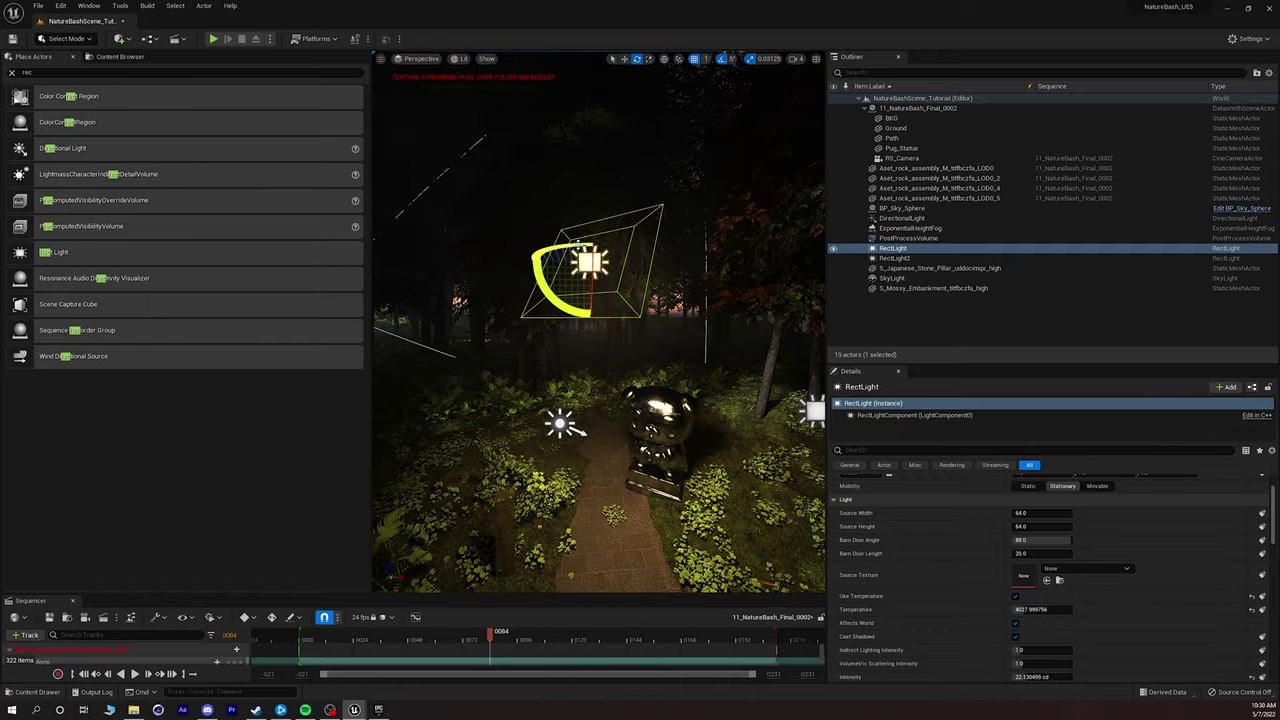
key(w)
drag(585, 229, 587, 120)
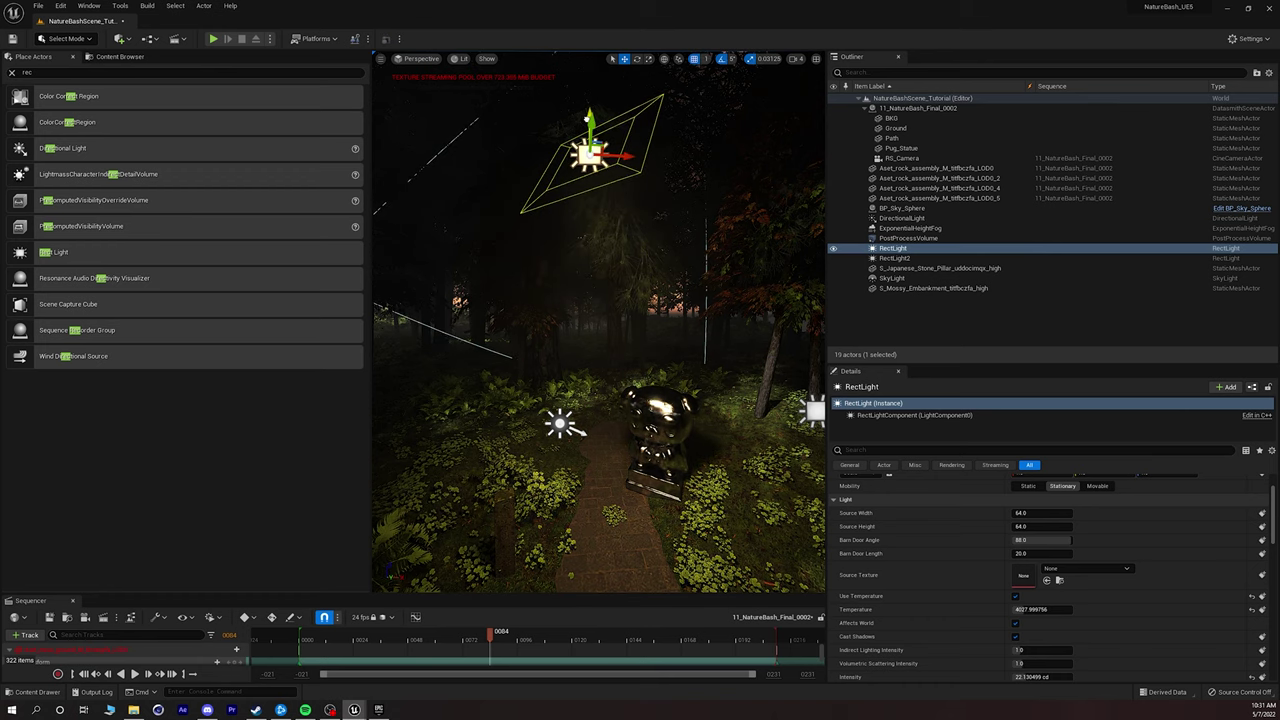
Tilt the original rect light to face more steeply down and shift it over the pug statue.
key(e)
key(ctrl+grave)
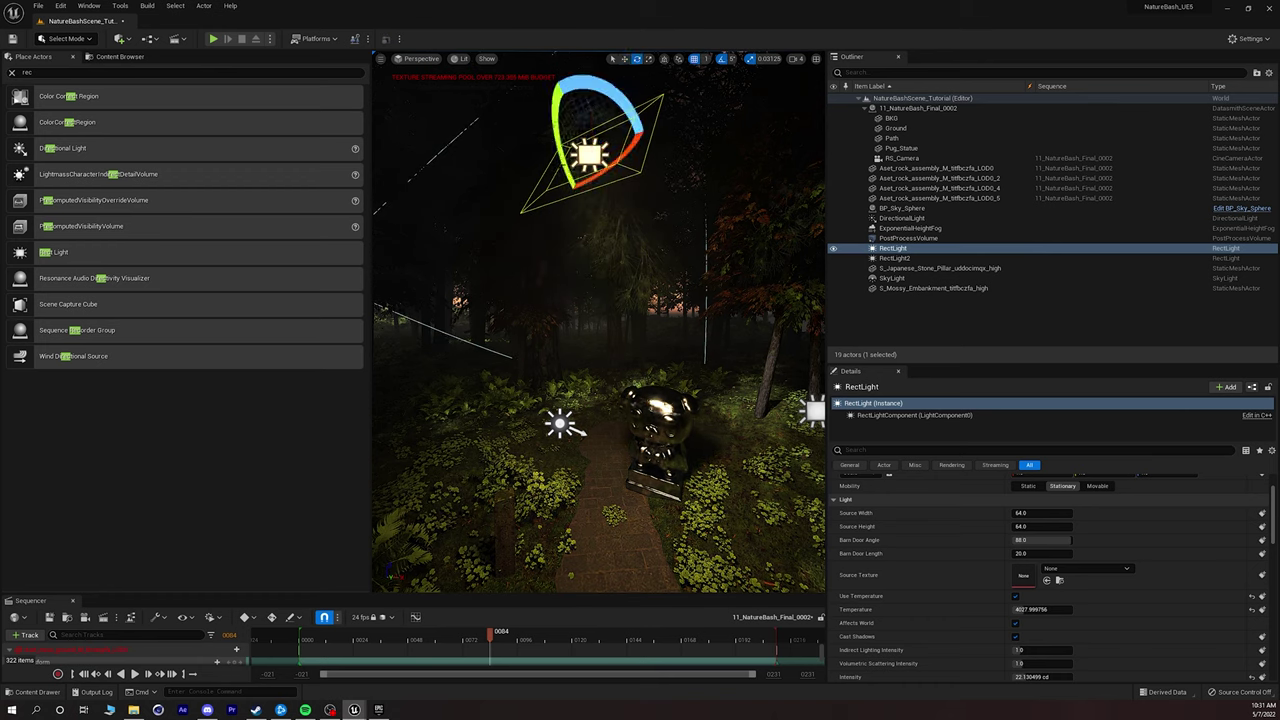
drag(569, 178, 598, 180)
key(w)
key(ctrl+grave)
key(ctrl+grave)
key(ctrl+grave)
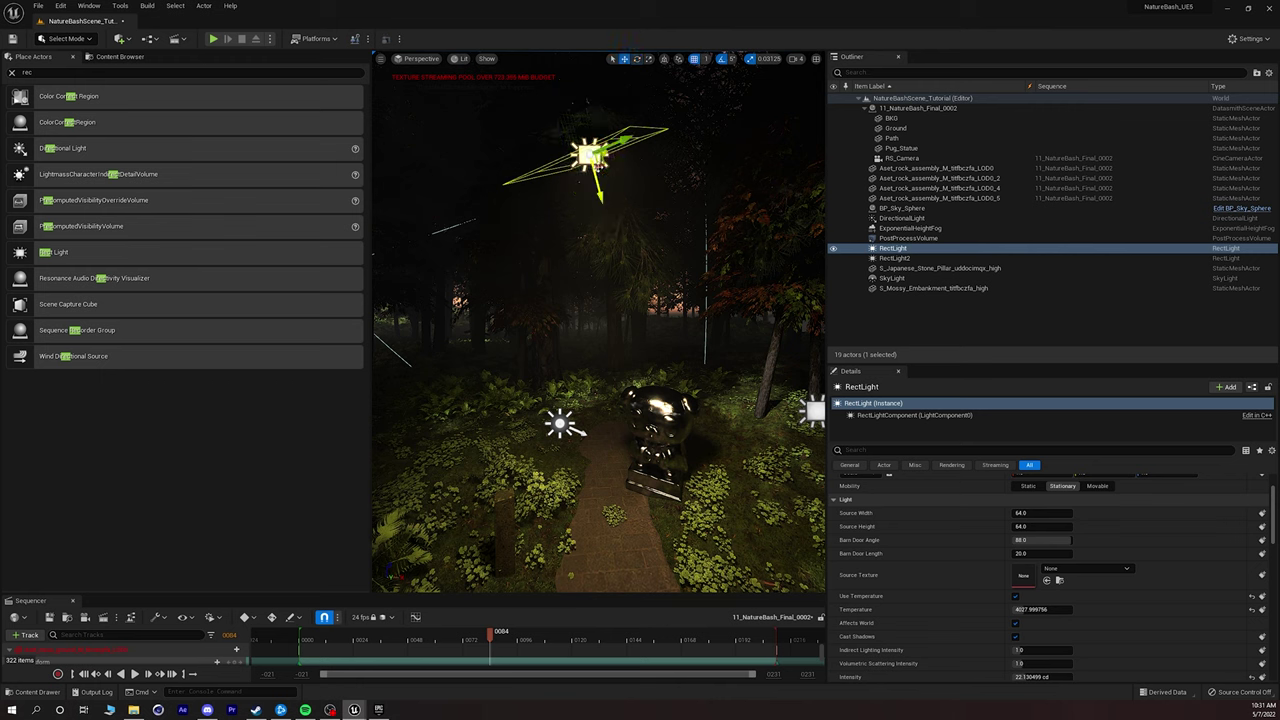
drag(615, 157, 634, 185)
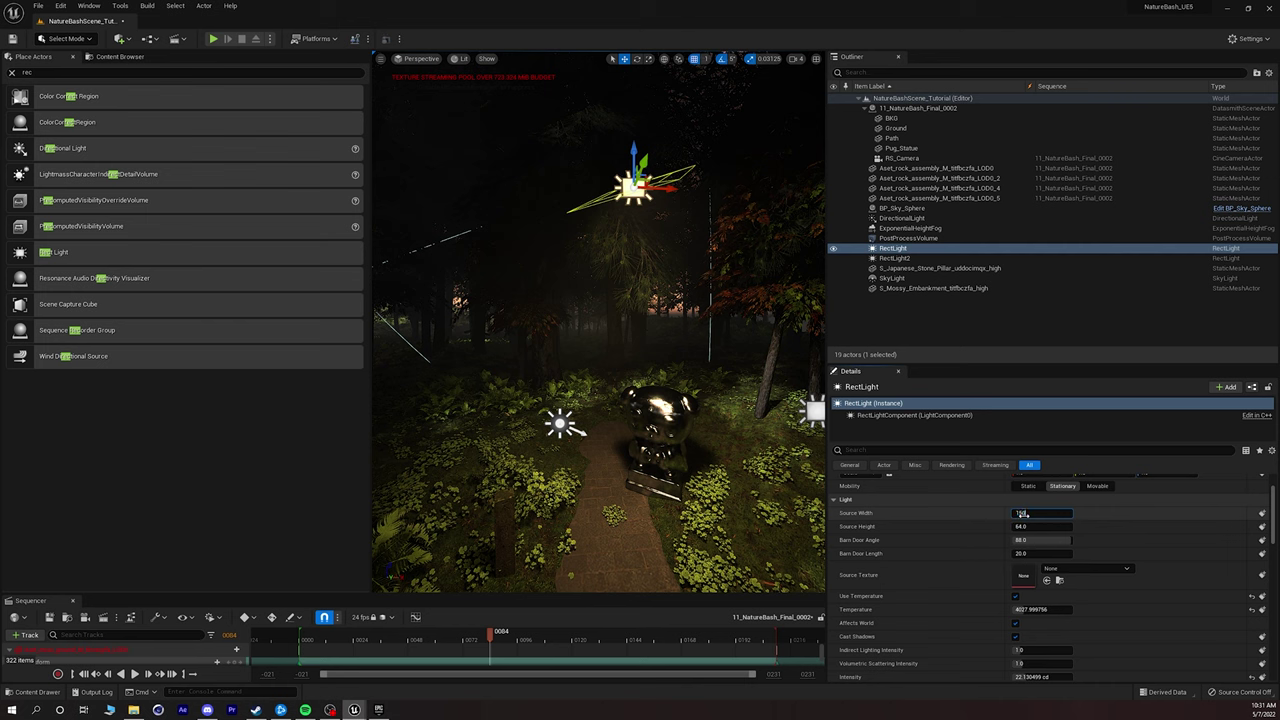
Set the original rect light's Source Width and Source Height to 150.
key(Tab)
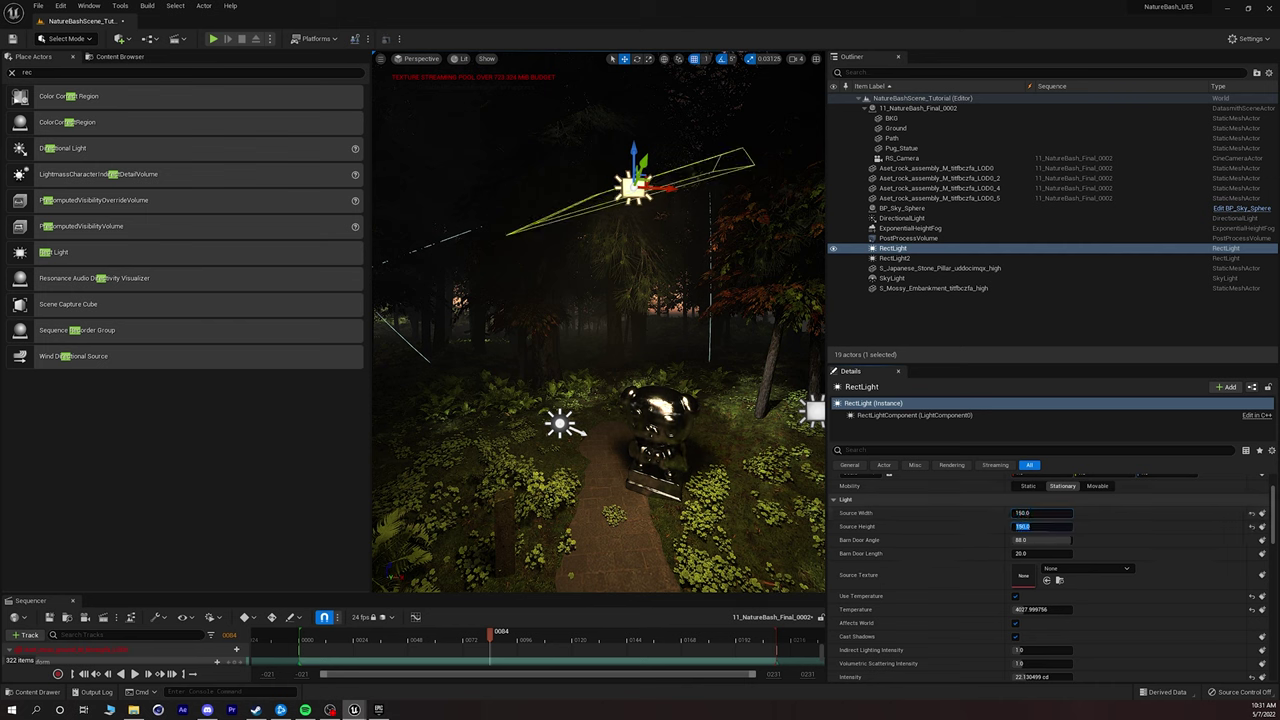
Increase the original rect light's Source Width and Source Height to 300.
drag(1017, 512, 985, 512)
click(1025, 512)
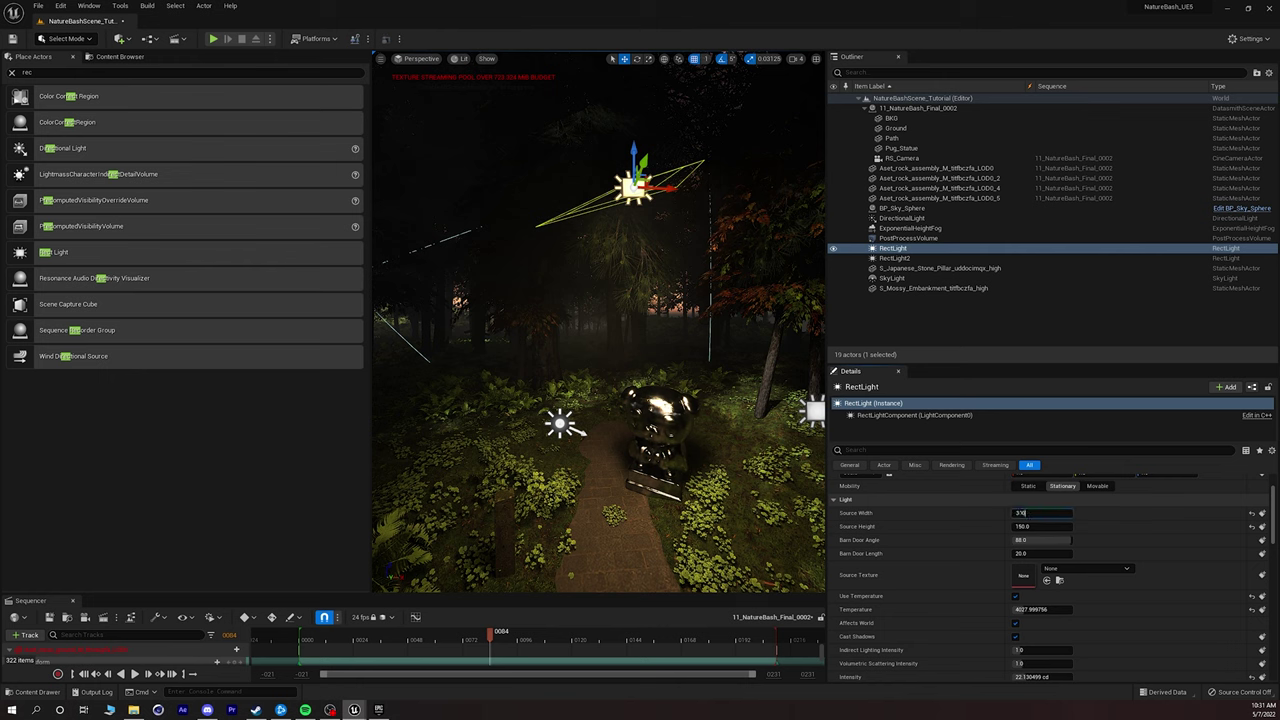
key(Tab)
text(300)
key(Return)
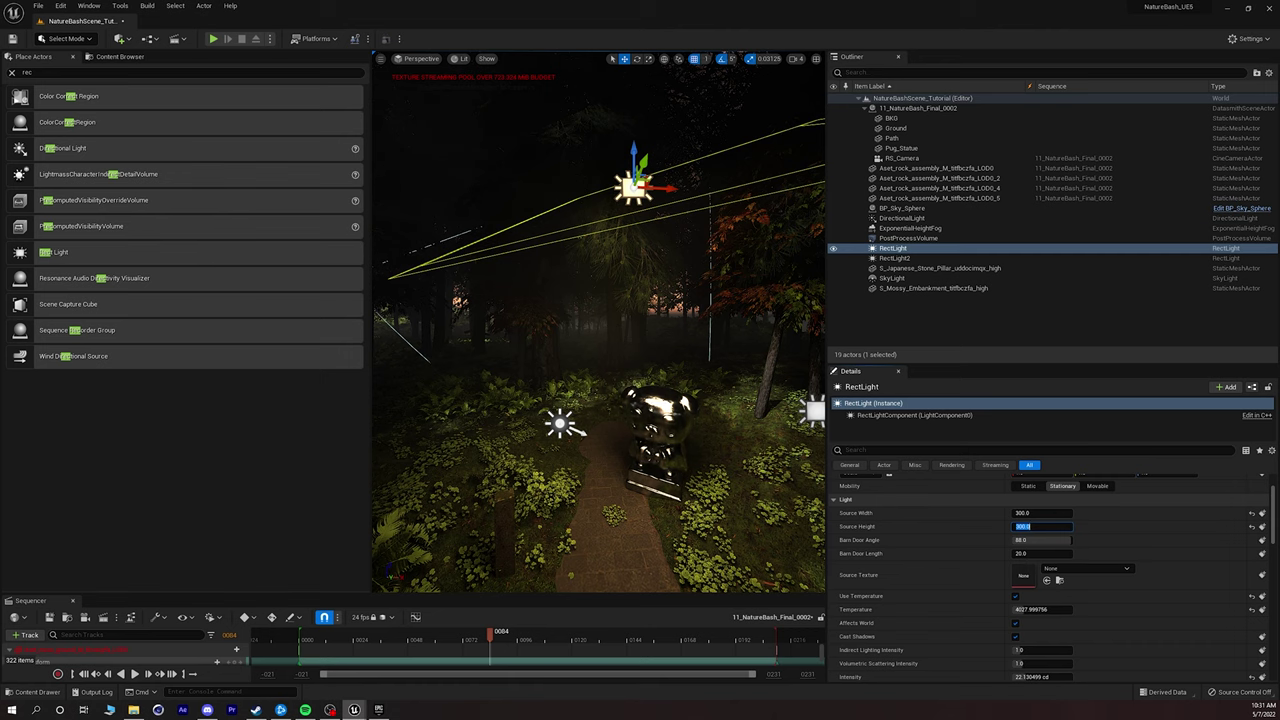
Look over the enlarged rect light above the pug statue and return to the RS_Camera view.
right_drag(700, 430, 640, 475)
right_drag(588, 398, 582, 397)
click(420, 58)
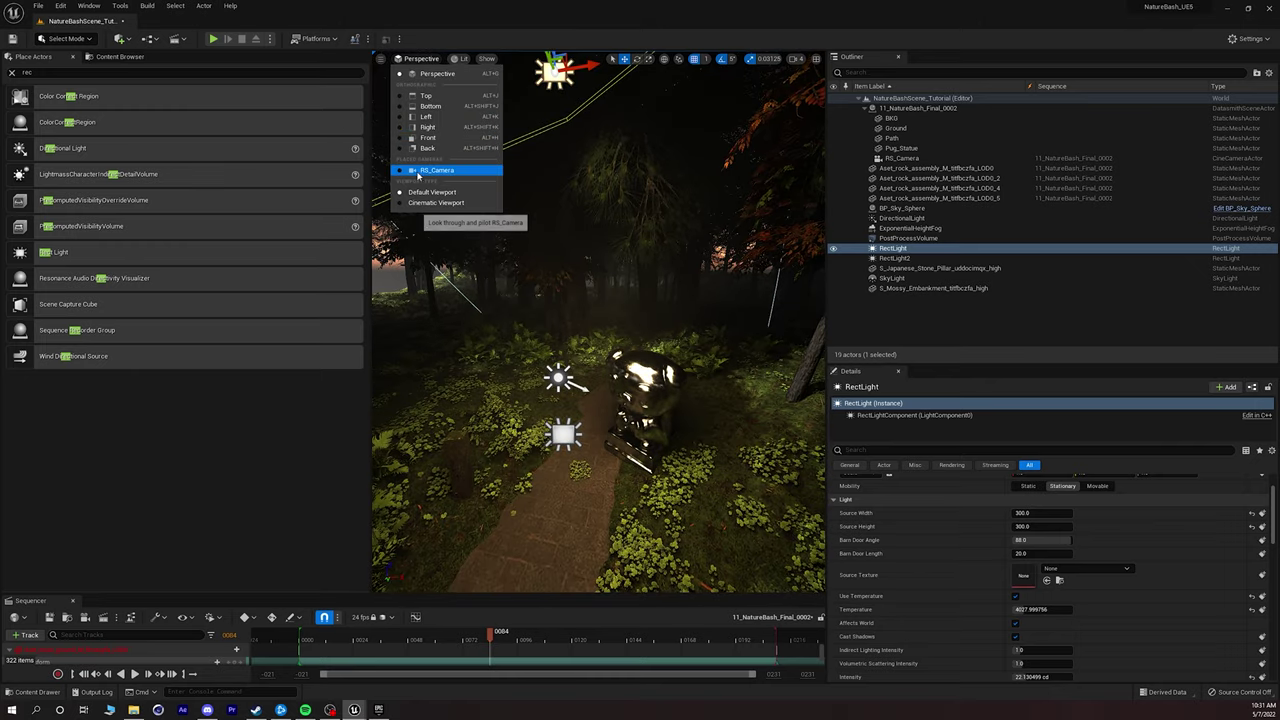
click(426, 170)
Select the pug statue in the camera view and open its M_Metal_Burnished_Steel material for editing.
click(640, 370)
key(Escape)
click(708, 285)
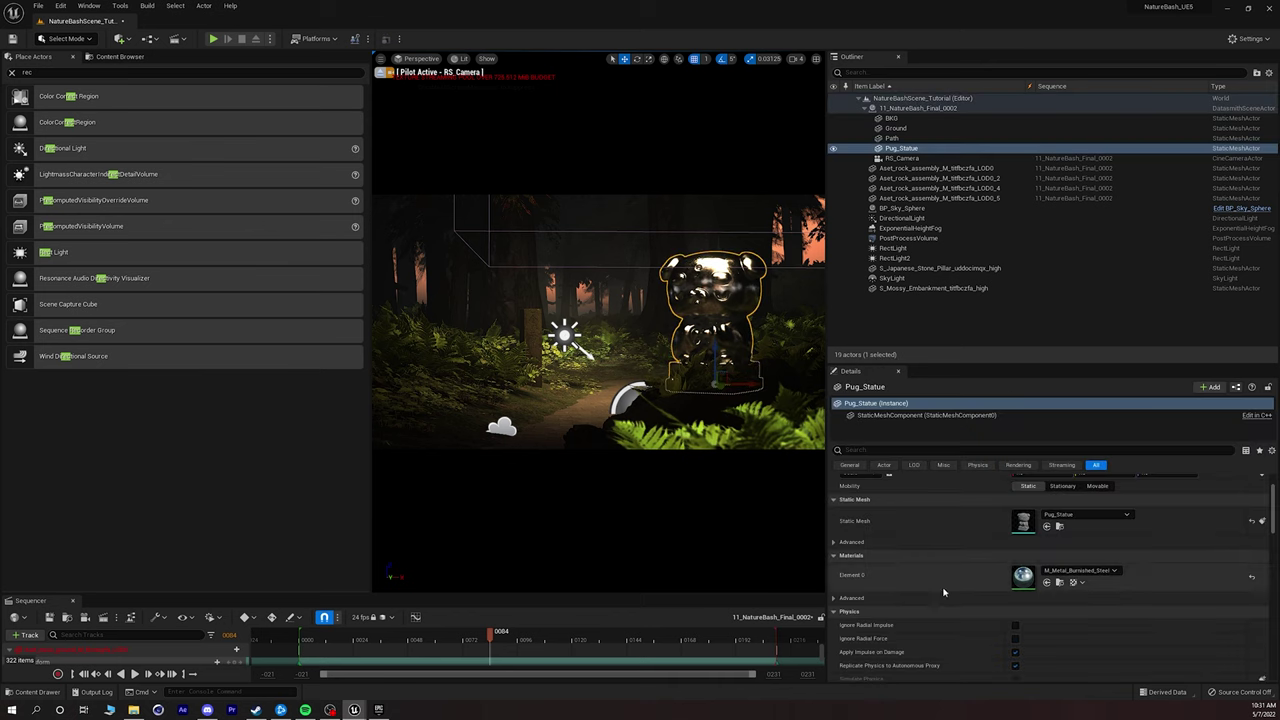
scroll(957, 586, up, 1)
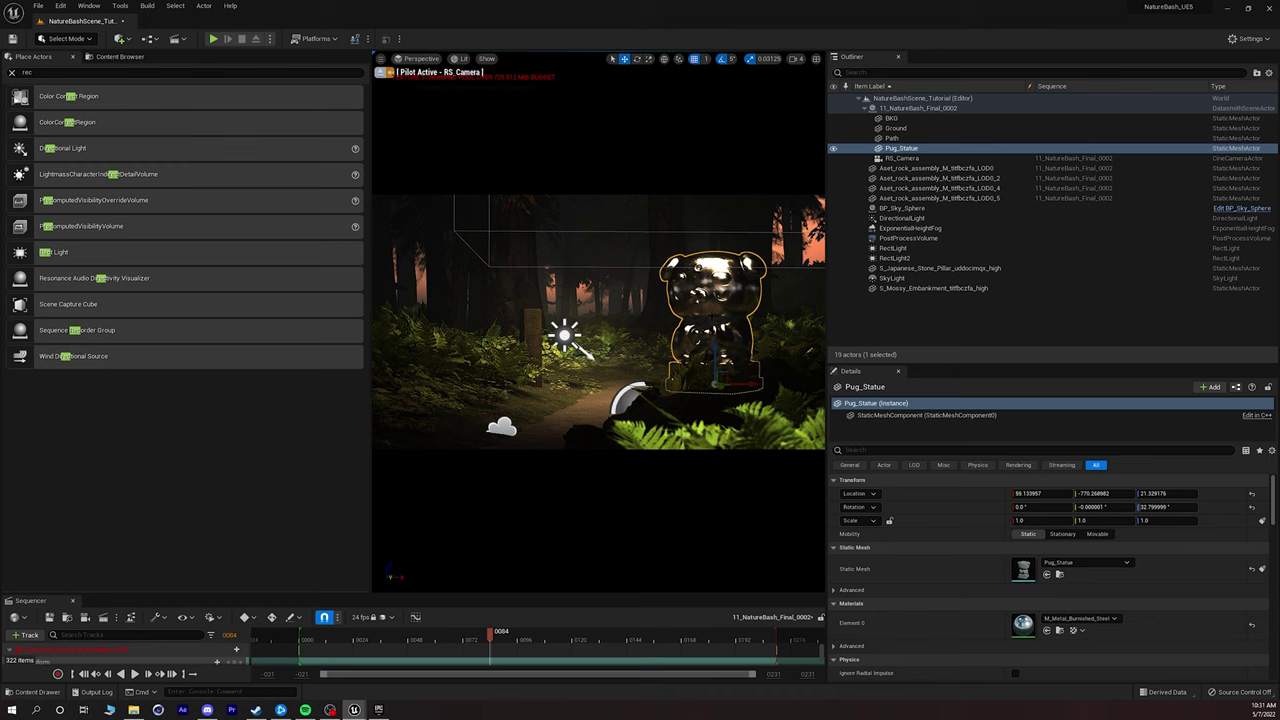
double_click(1022, 623)
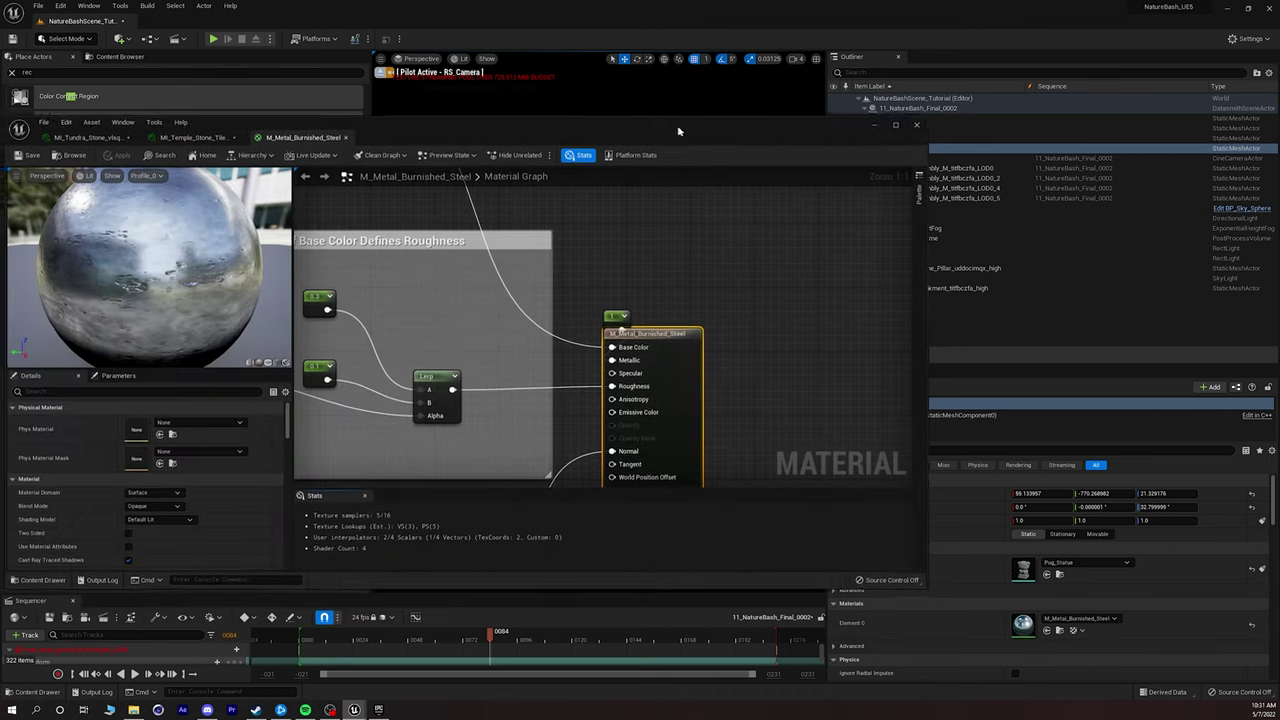
Set the RoughnessMin constant feeding the roughness Lerp in the M_Metal_Burnished_Steel graph to 0.5.
right_drag(482, 320, 600, 306)
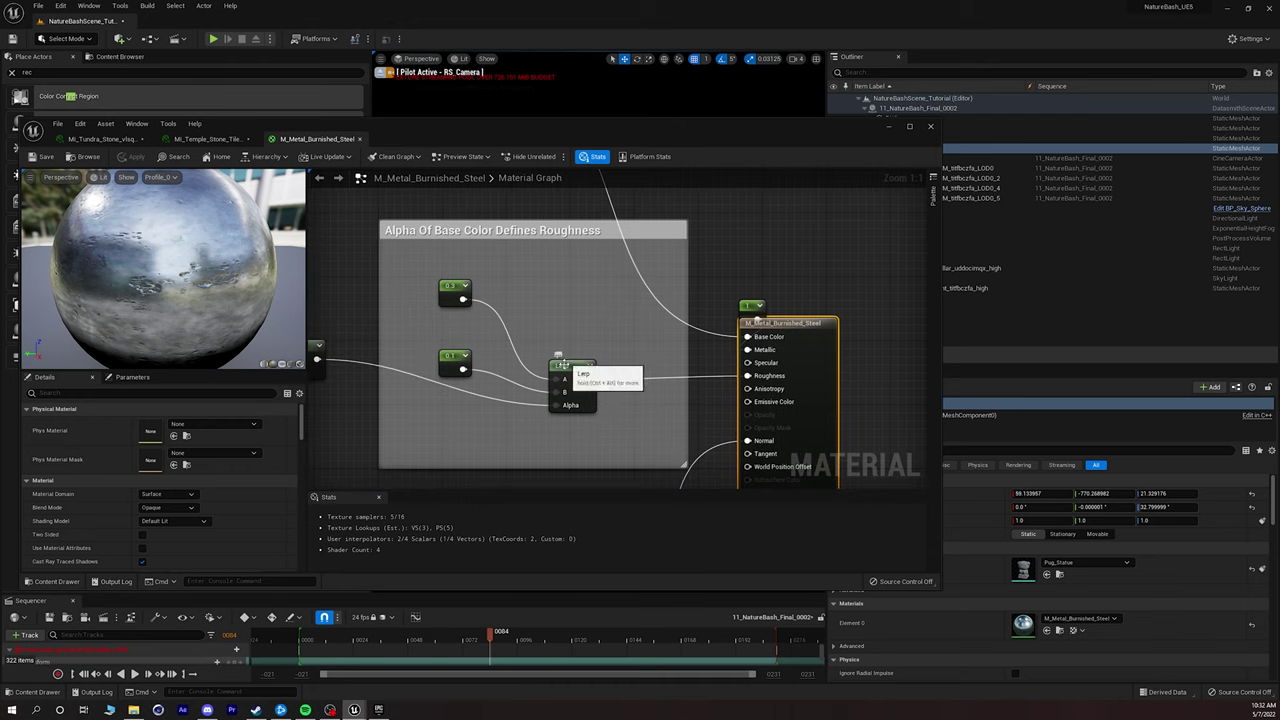
click(562, 365)
right_drag(538, 335, 614, 327)
right_drag(456, 318, 696, 355)
scroll(606, 331, down, 2)
right_drag(574, 320, 485, 297)
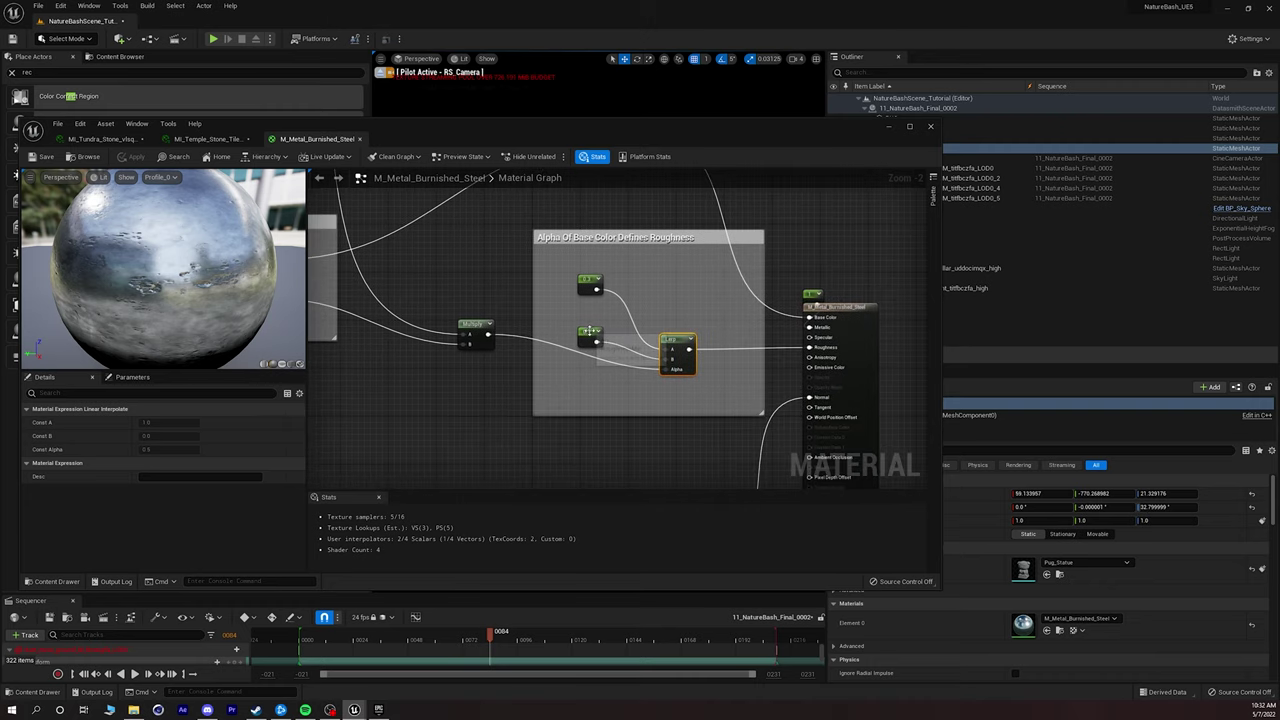
click(590, 333)
drag(543, 139, 376, 131)
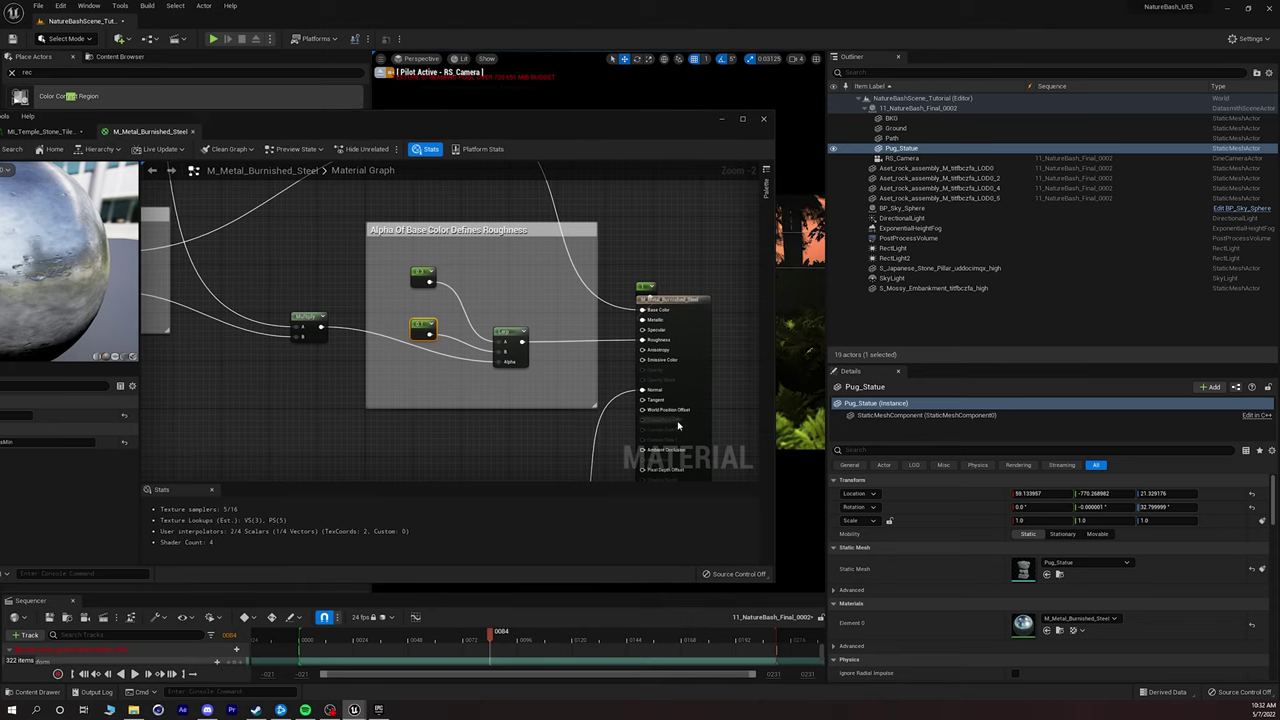
drag(330, 124, 458, 117)
click(123, 408)
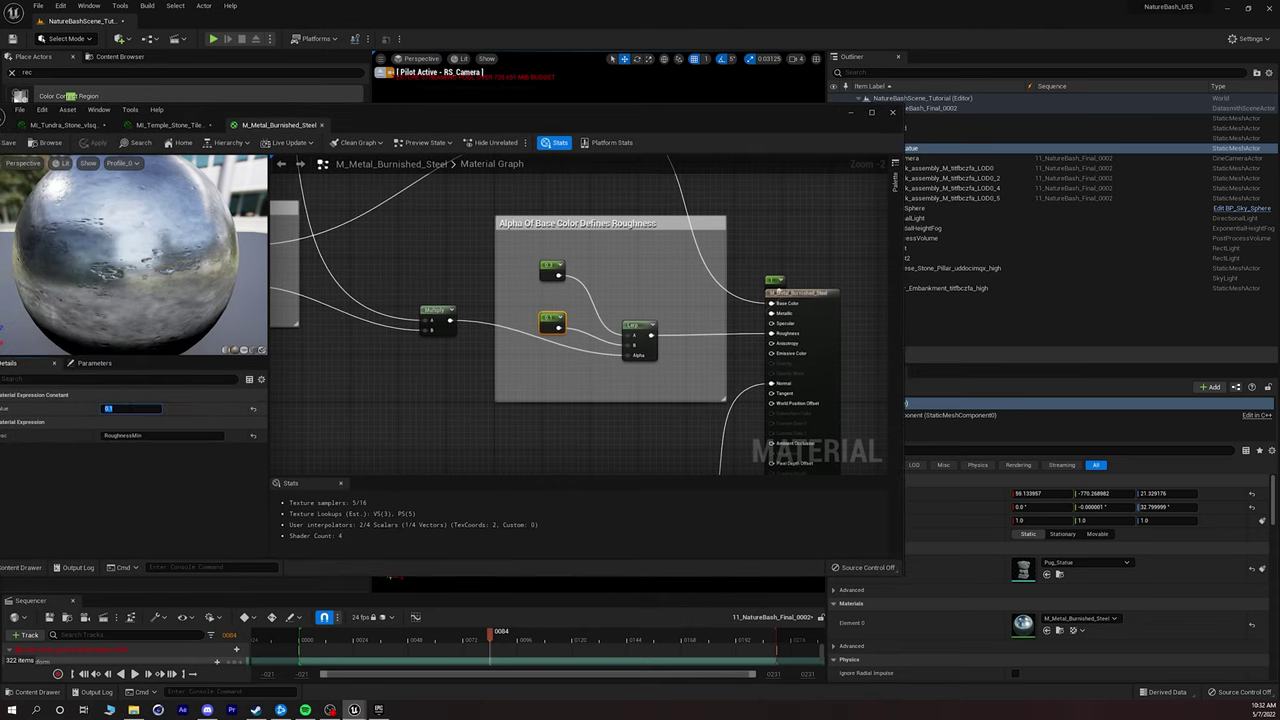
text(0.8)
key(Return)
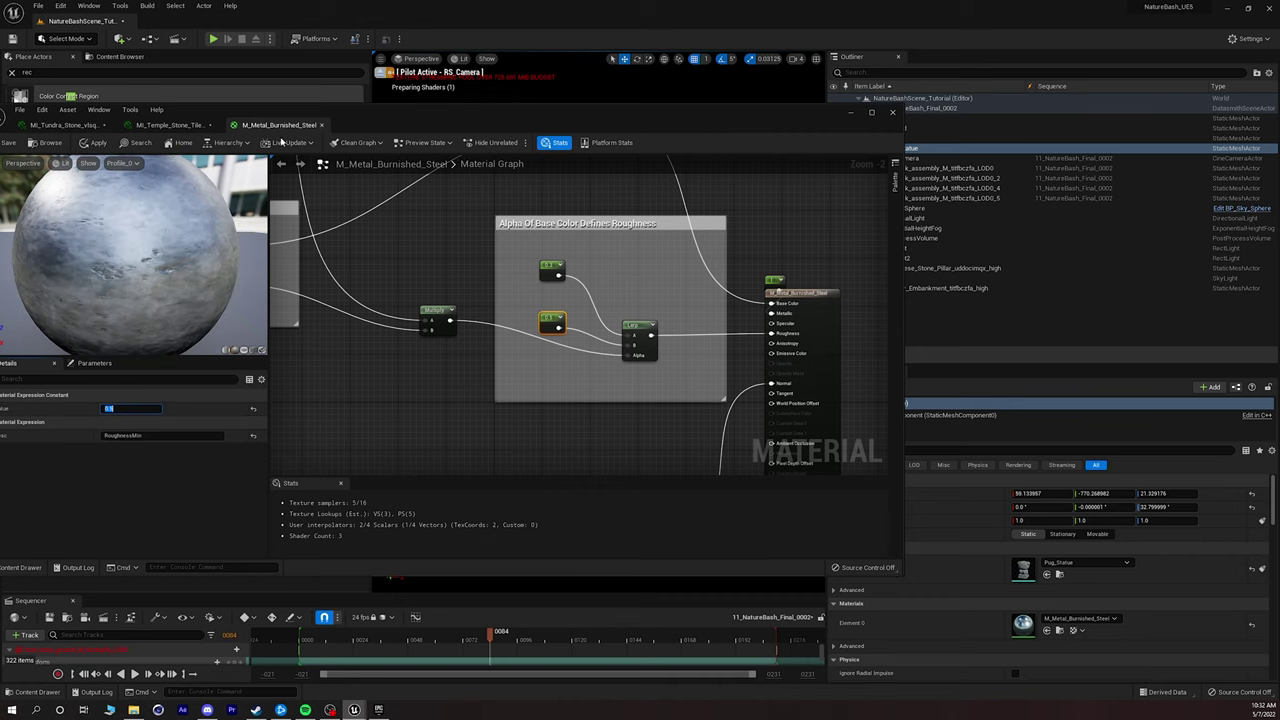
Apply the burnished steel material change, check it on the statue and minimize the material editor.
drag(160, 110, 231, 110)
click(80, 143)
drag(573, 120, 197, 121)
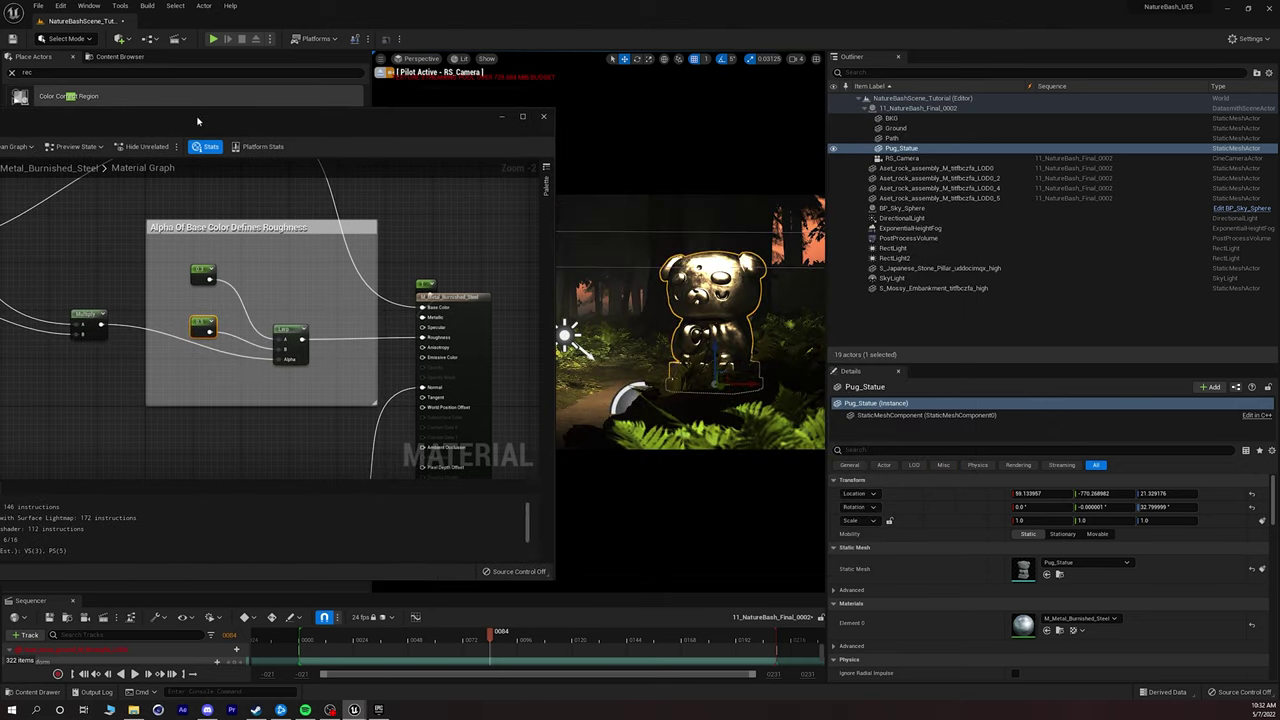
click(502, 117)
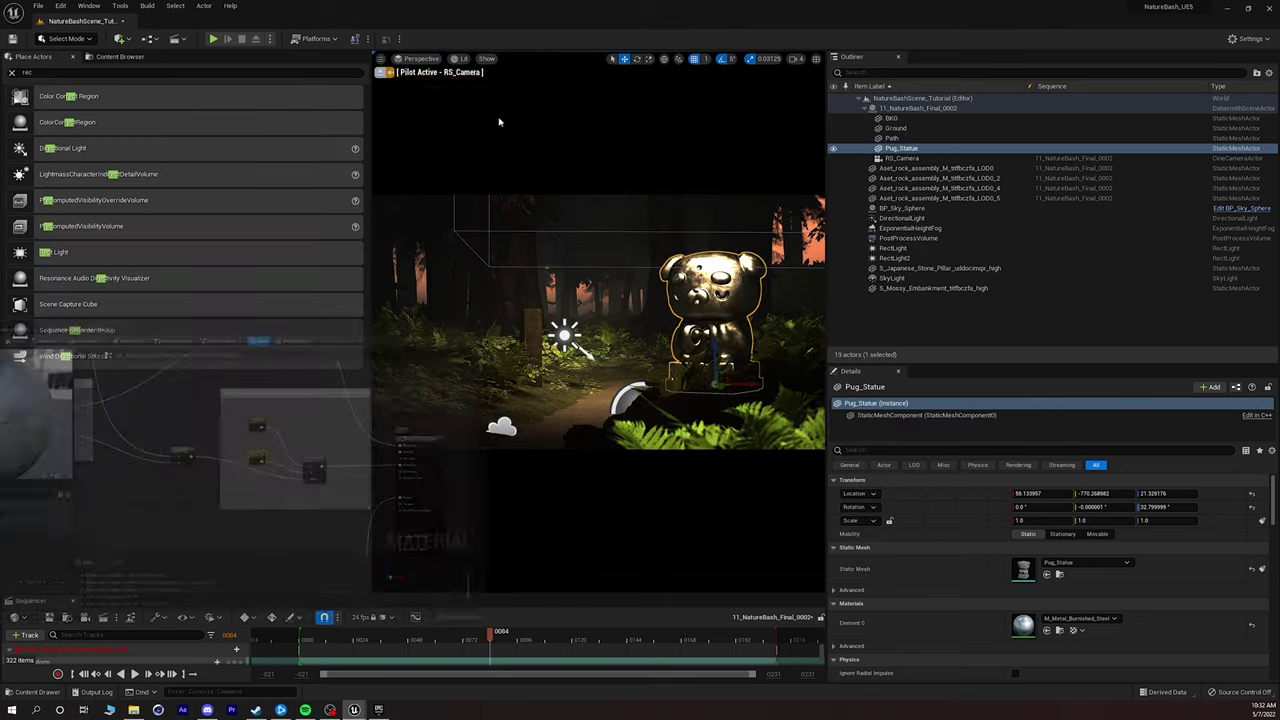
Select the PostProcessVolume to show its bloom settings.
click(908, 238)
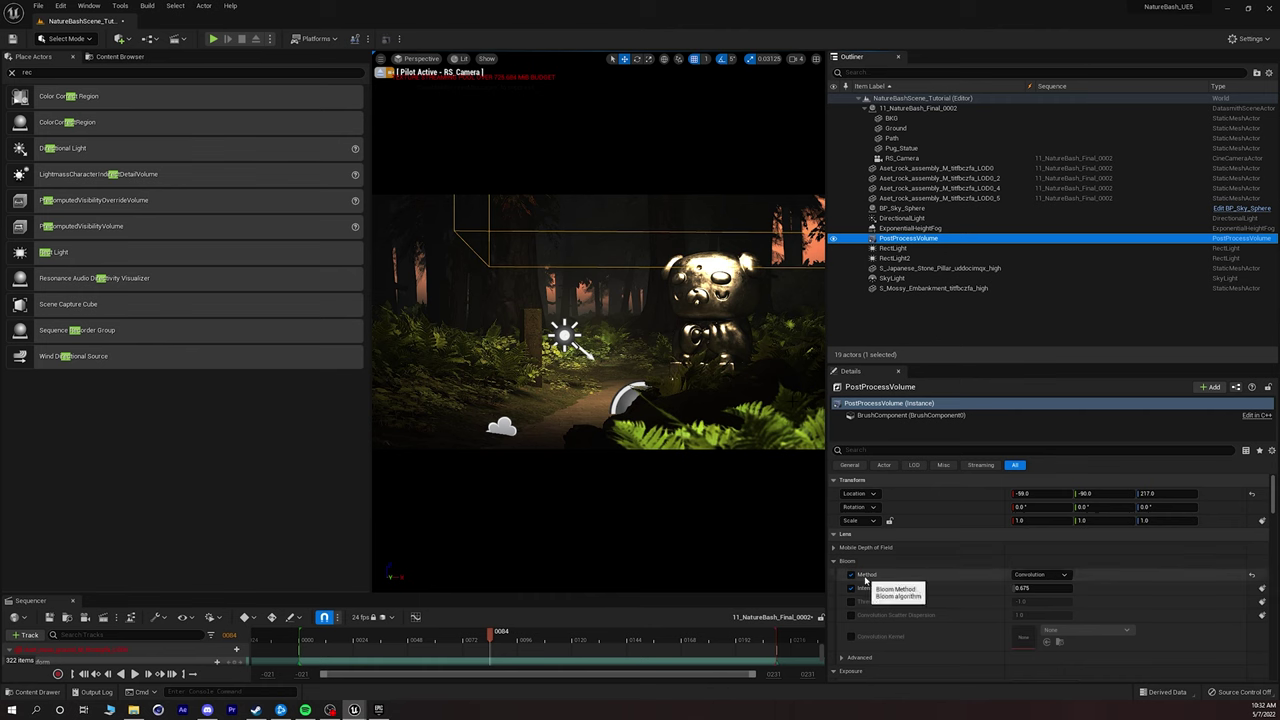